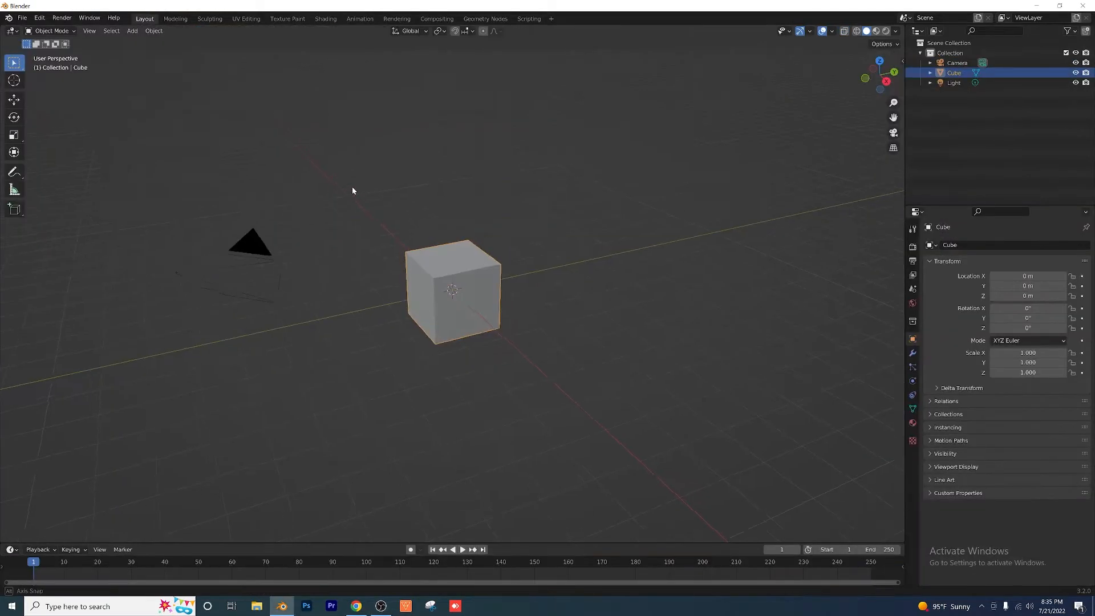
# Step: Delete the default cube and add a plane mesh scaled by 12
pyautogui.moveTo(351, 186)
pyautogui.mouseDown(button='middle')
pyautogui.moveTo(367, 182)
pyautogui.moveTo(330, 188)
pyautogui.mouseUp(button='middle')
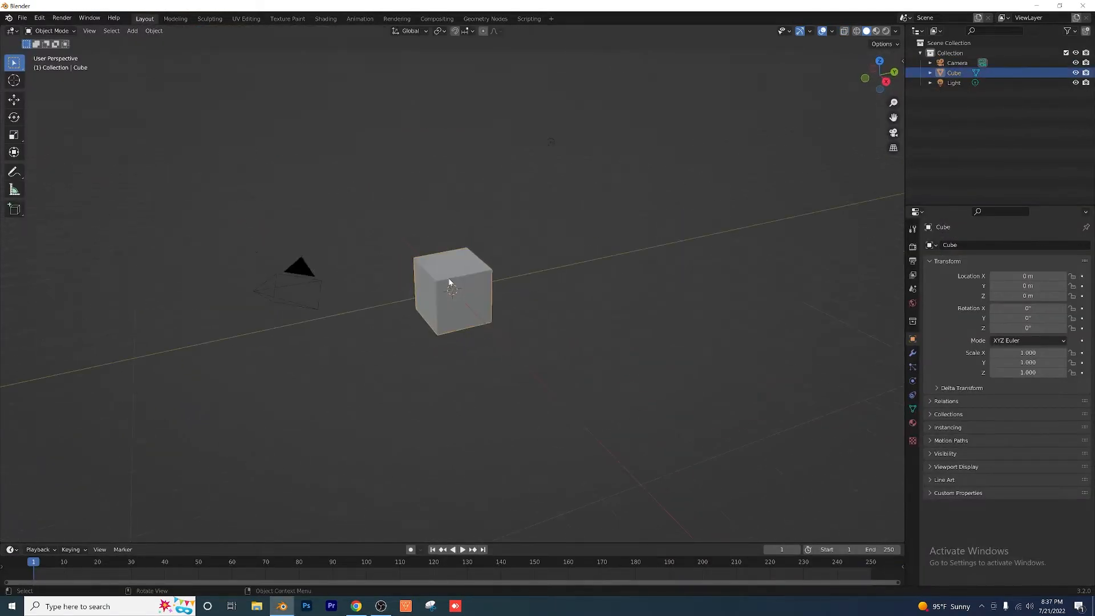
pyautogui.press('Delete')
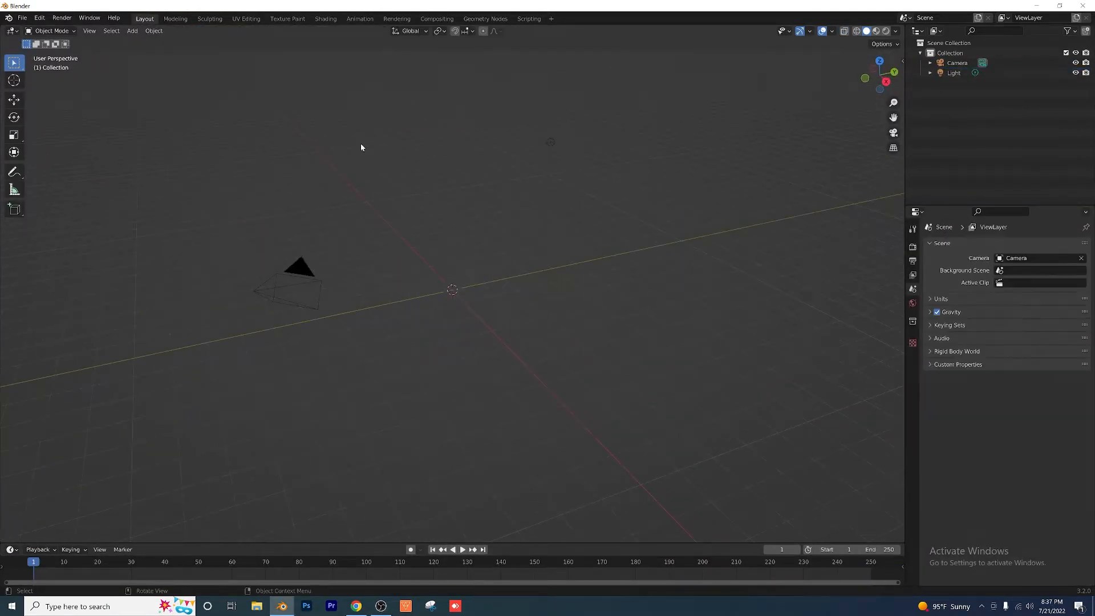
pyautogui.click(132, 31)
pyautogui.moveTo(142, 45)
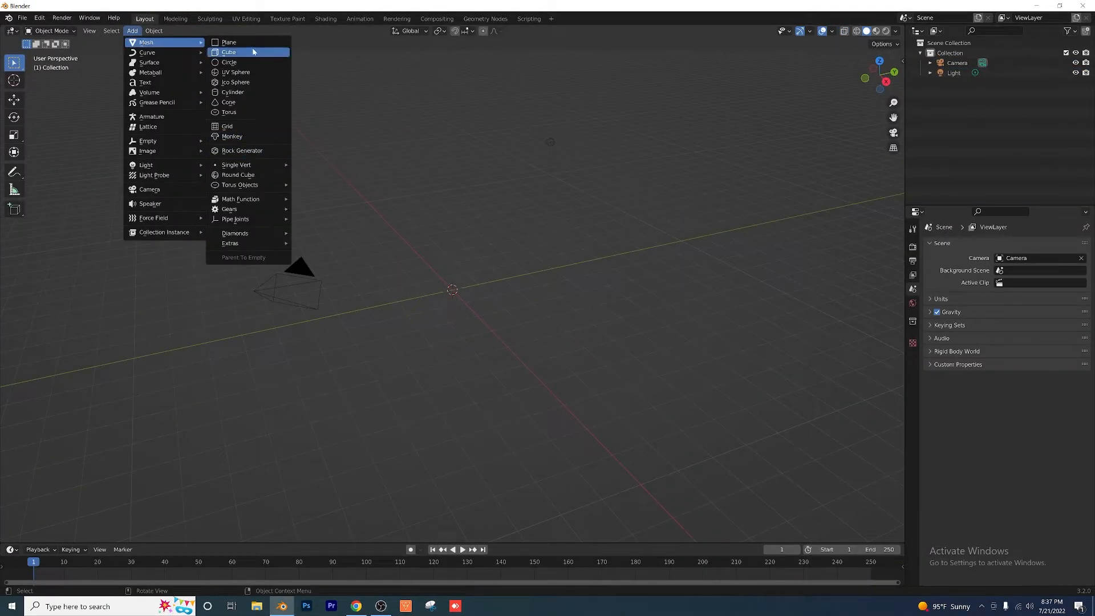
pyautogui.click(249, 43)
pyautogui.write('s')
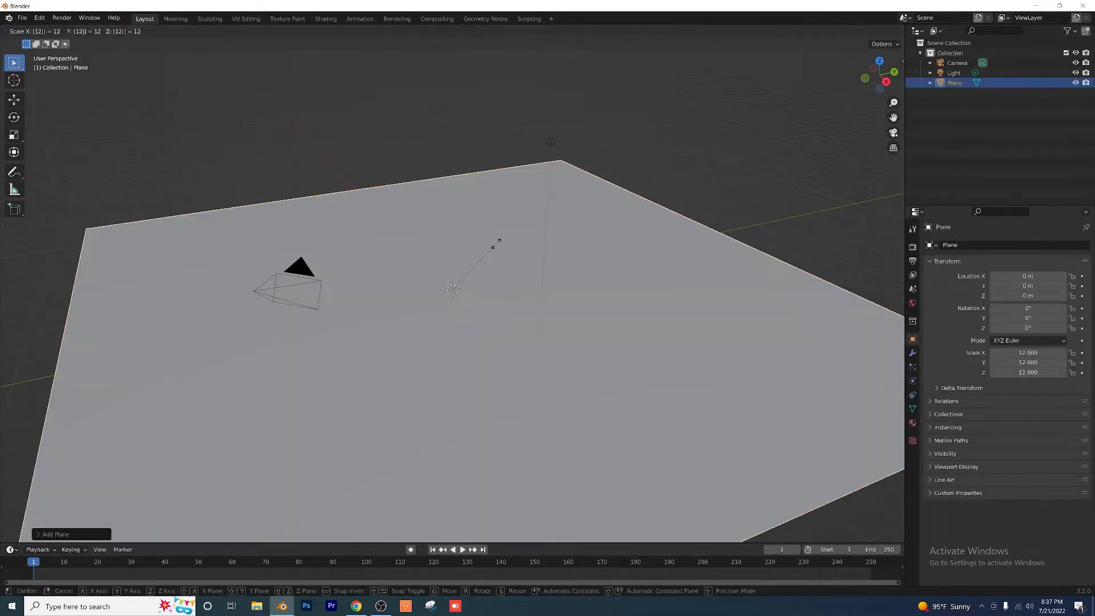
pyautogui.write('12')
pyautogui.press('Return')
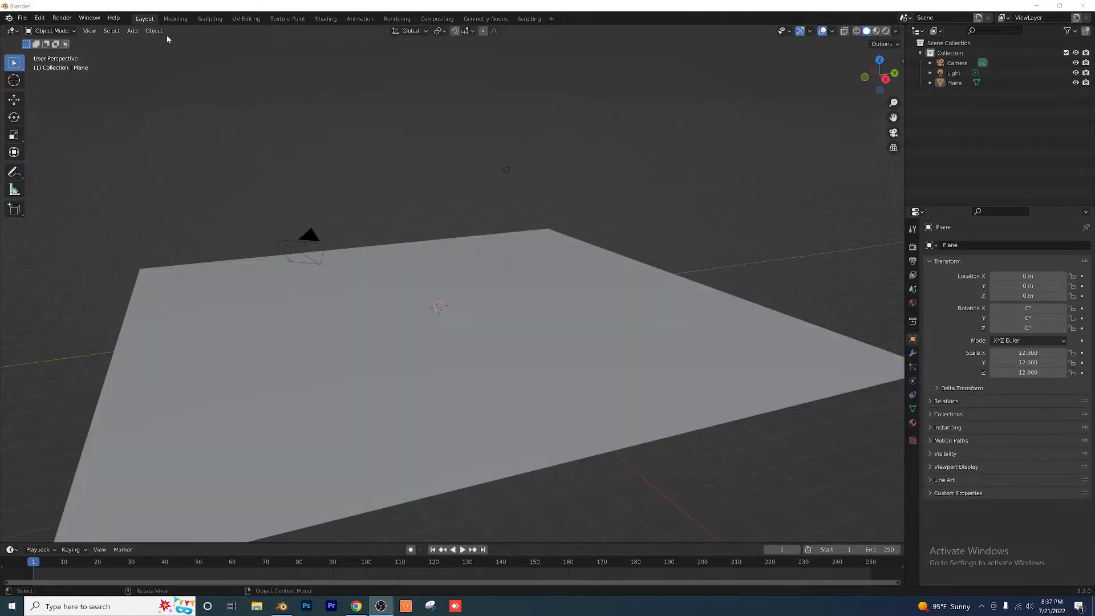
# Step: Add a cube mesh at the centre of the plane and scale it by 5
pyautogui.click(133, 32)
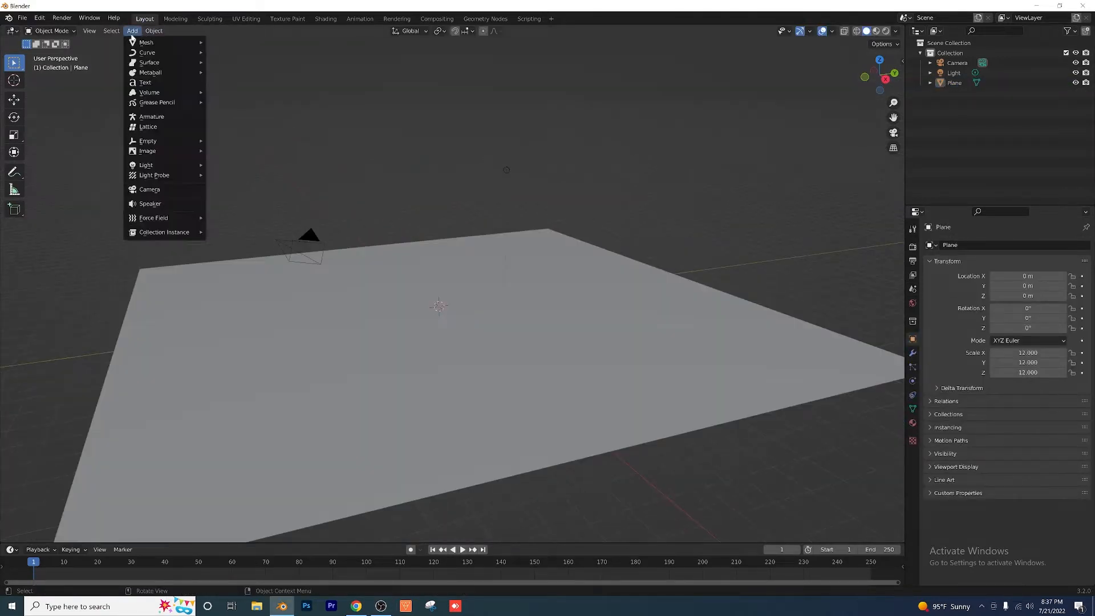
pyautogui.moveTo(165, 43)
pyautogui.click(255, 55)
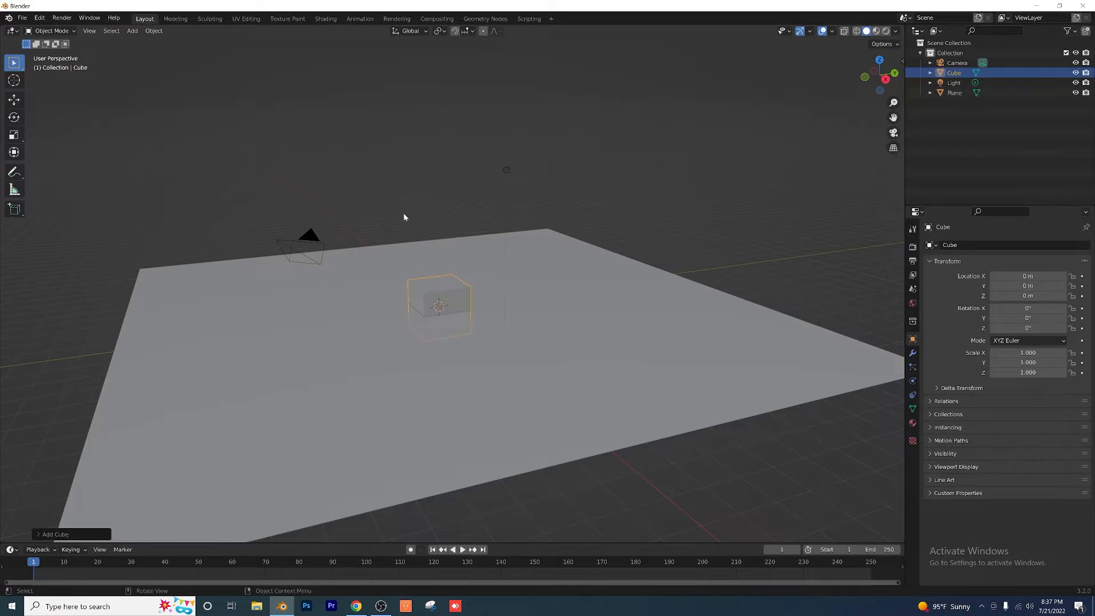
pyautogui.write('s5')
pyautogui.press('Return')
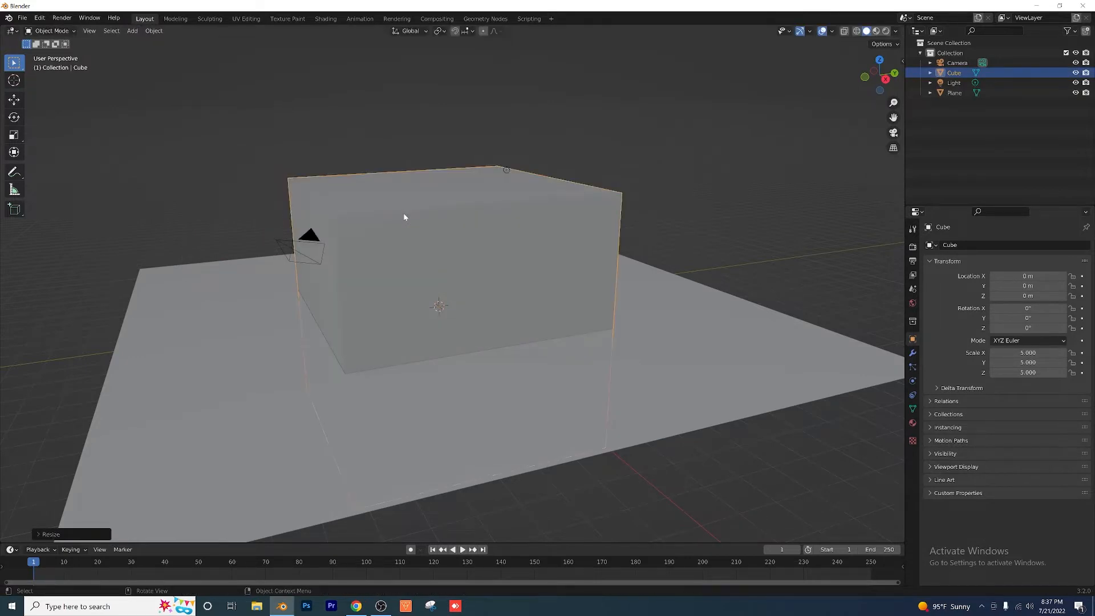
# Step: Rename the cube Volumetrics and the plane Floor
pyautogui.doubleClick(955, 72)
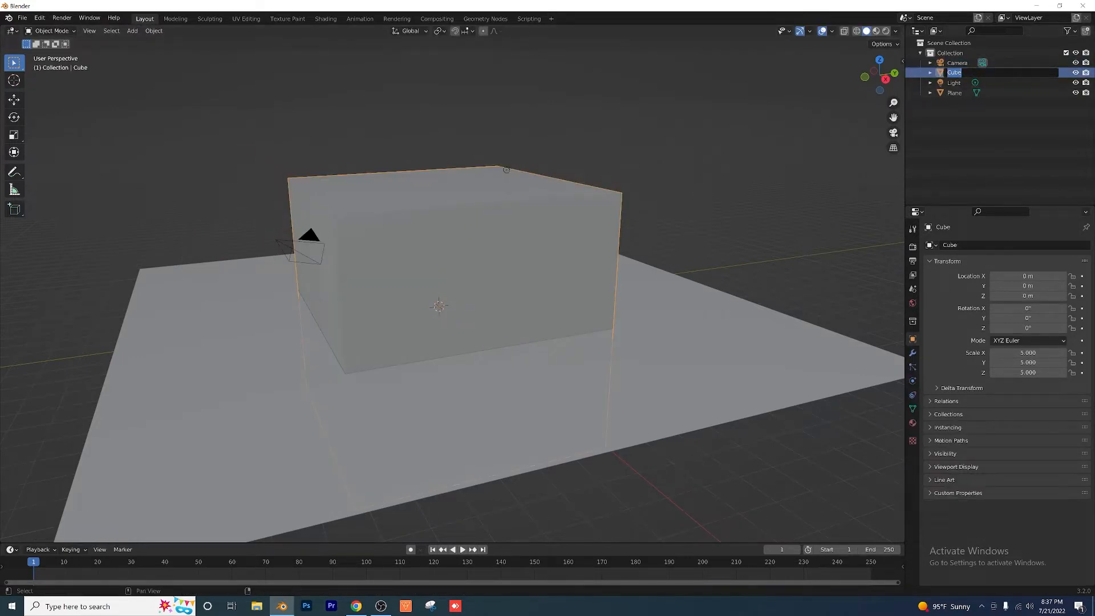
pyautogui.write('Volumetrics')
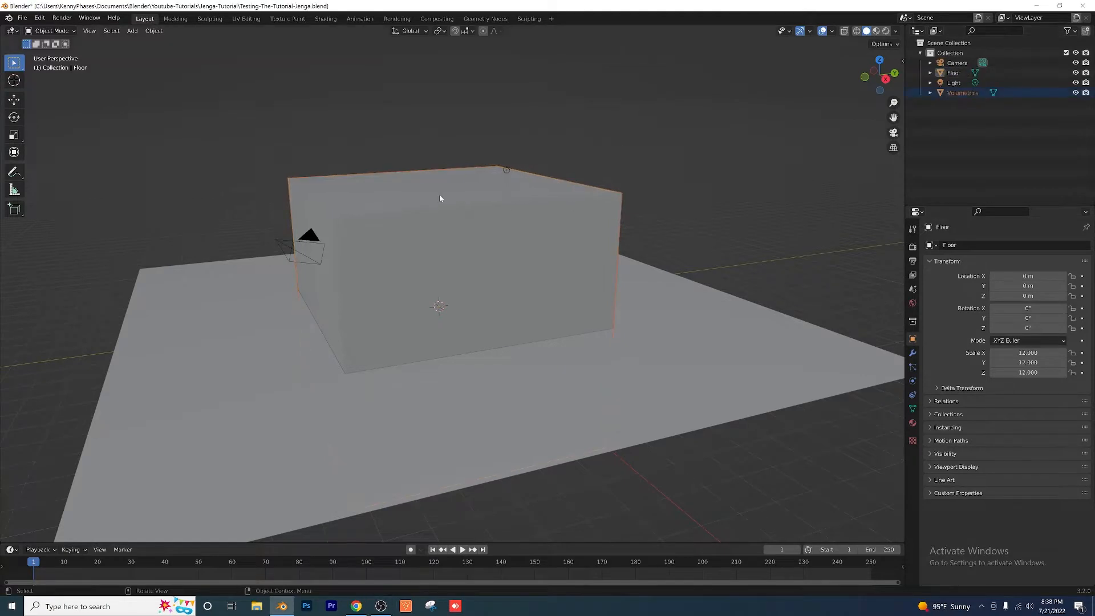
pyautogui.moveTo(440, 200); pyautogui.dragTo(450, 199, button='middle')
# Step: Create a new material for the Floor object and delete its Principled BSDF node
pyautogui.click(327, 20)
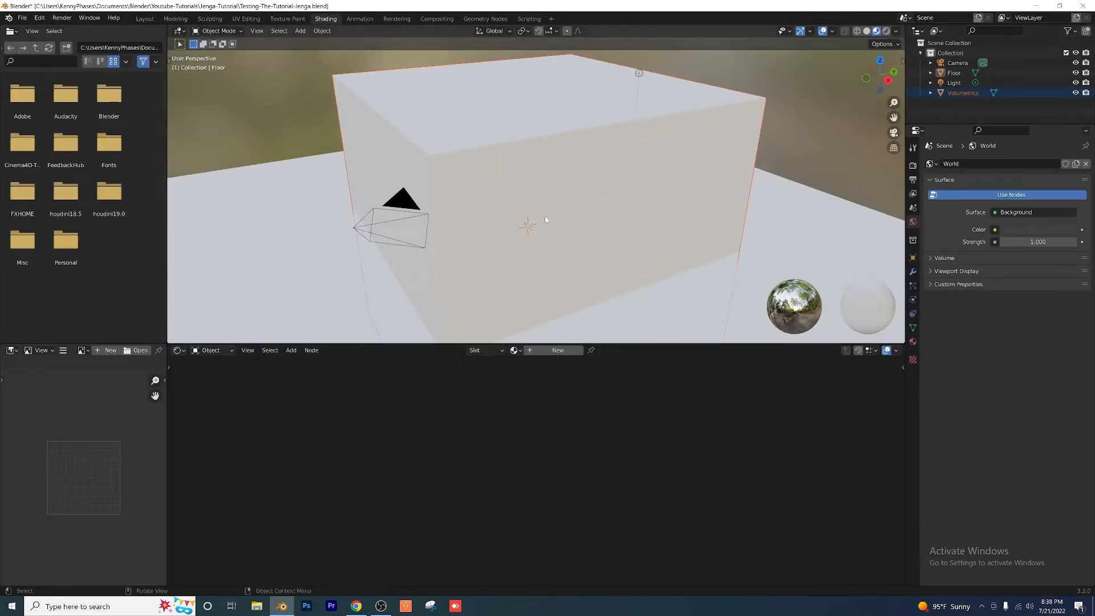
pyautogui.click(545, 350)
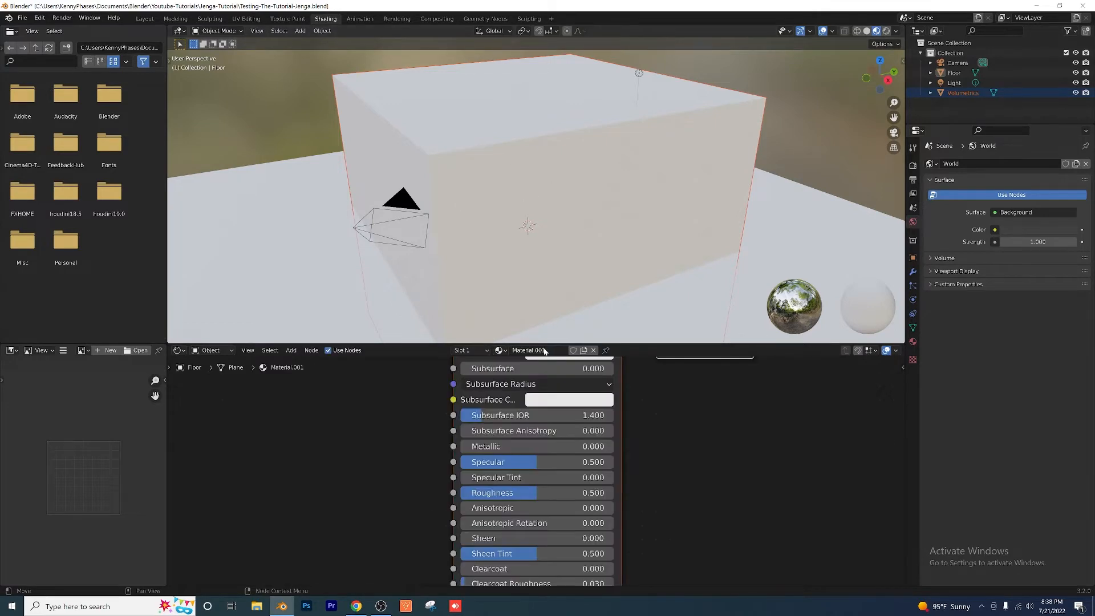
pyautogui.click(496, 380)
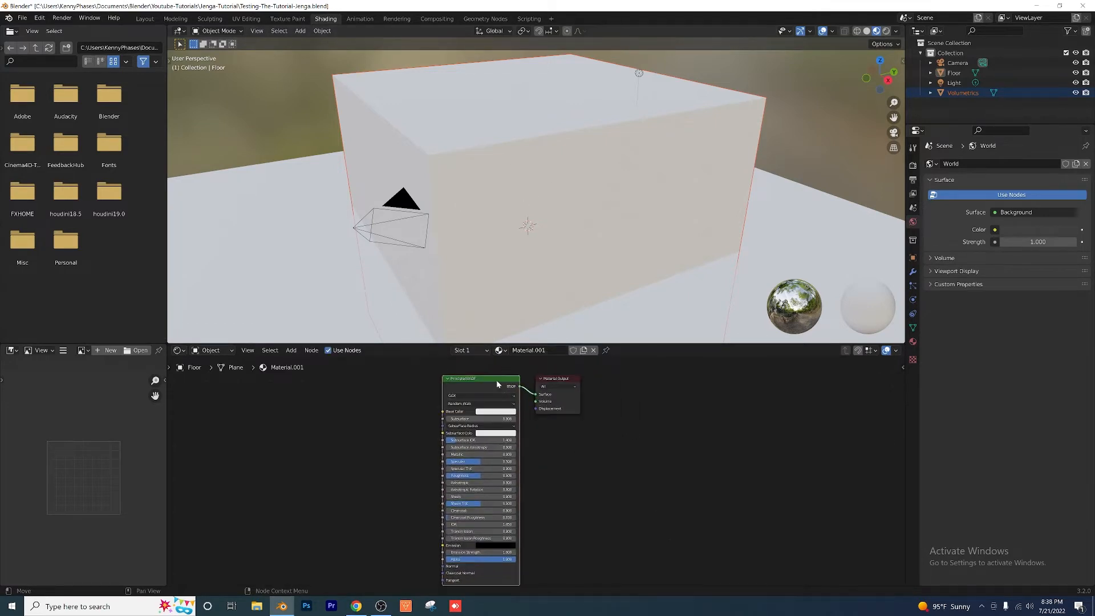
pyautogui.press('x')
# Step: Add a Volume Scatter node and connect its Volume output to the Volume input of the Material Output
pyautogui.click(291, 350)
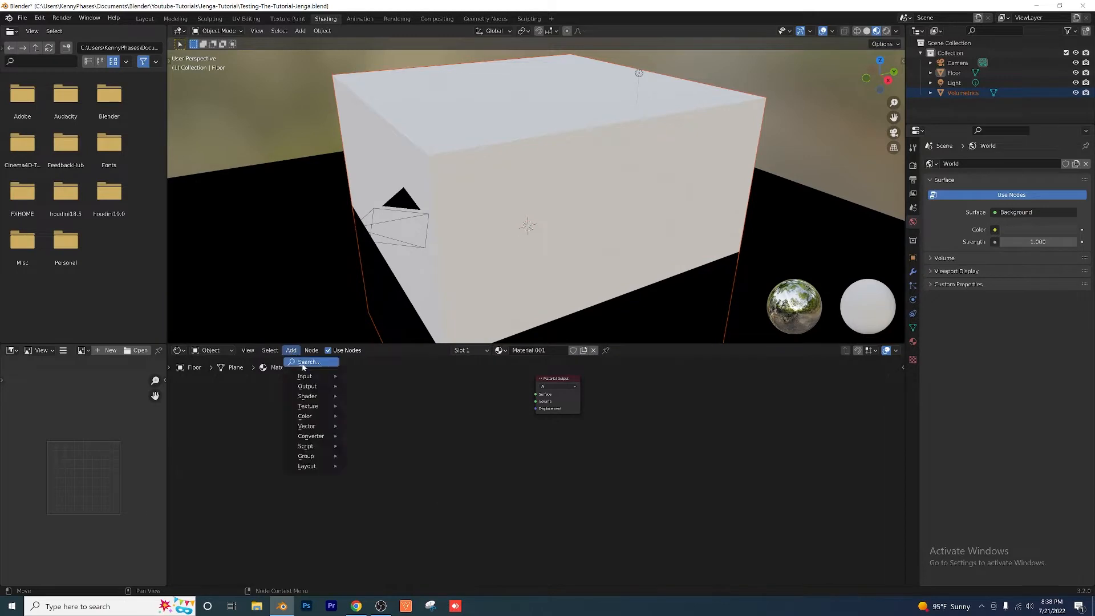
pyautogui.click(310, 362)
pyautogui.write('vol')
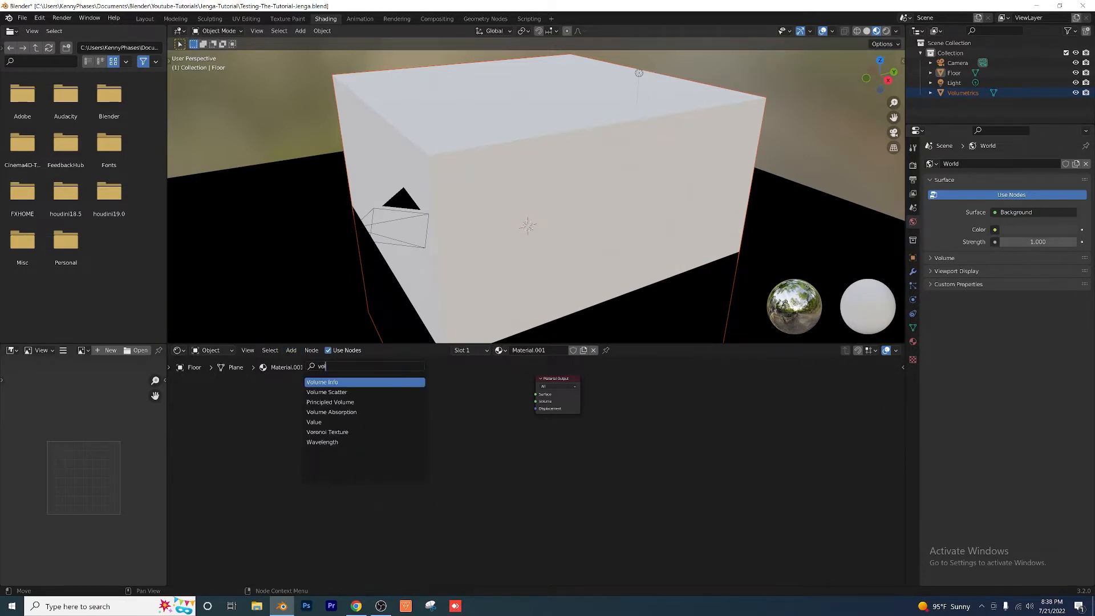
pyautogui.click(368, 392)
pyautogui.click(509, 411)
pyautogui.scroll(5, 530, 412)
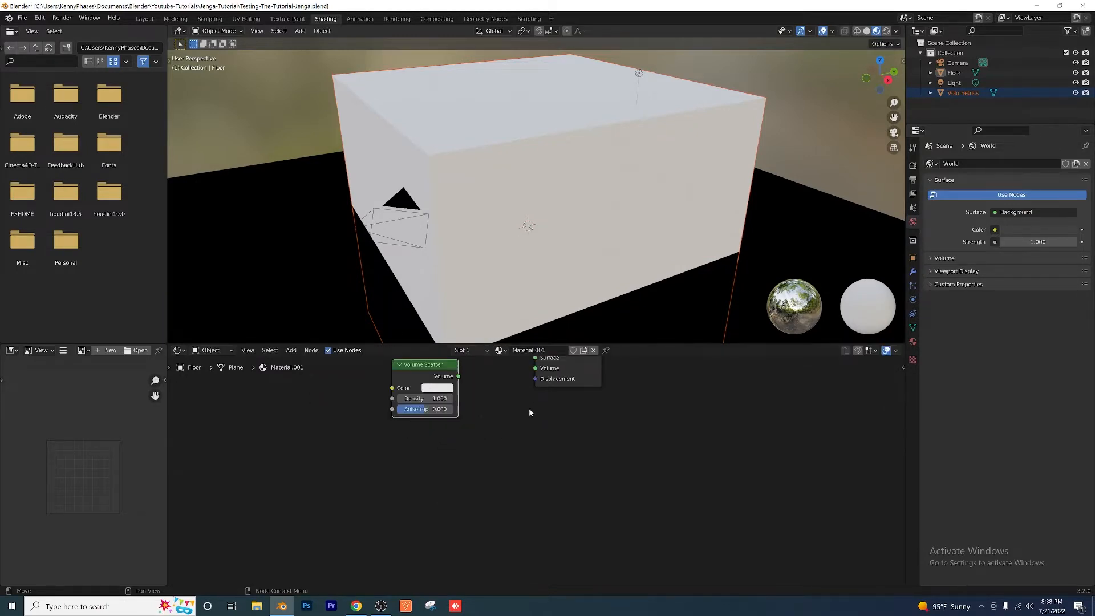
pyautogui.scroll(4, 530, 413)
pyautogui.moveTo(528, 436); pyautogui.dragTo(505, 543, button='middle')
pyautogui.scroll(1, 473, 483)
pyautogui.moveTo(402, 467); pyautogui.dragTo(516, 455)
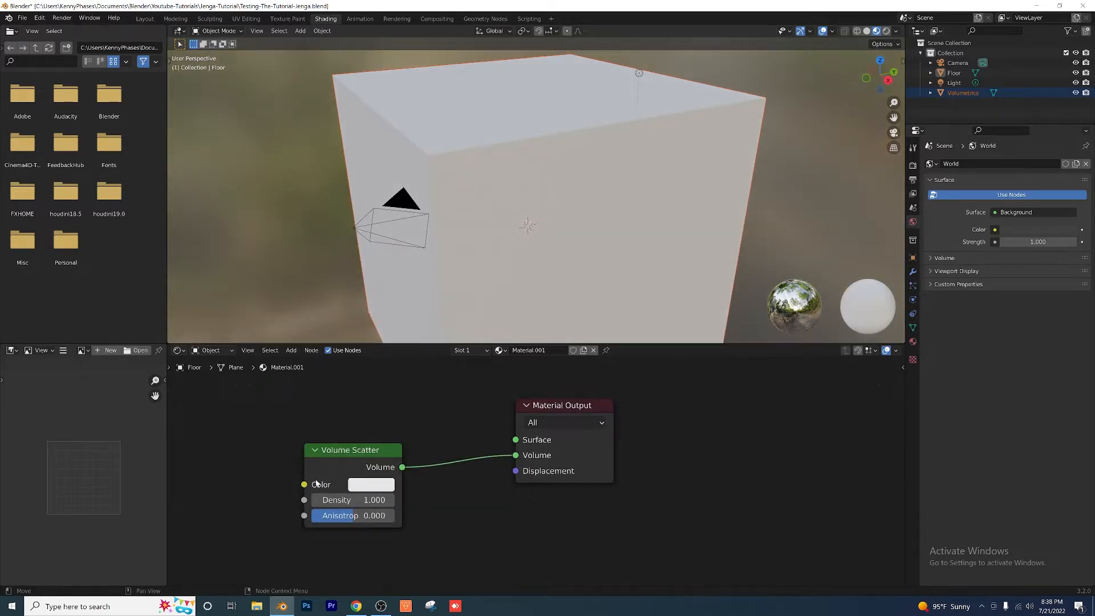
# Step: Set the Volume Scatter density to 0.03 and anisotropy to 0.629, and save the file
pyautogui.doubleClick(342, 499)
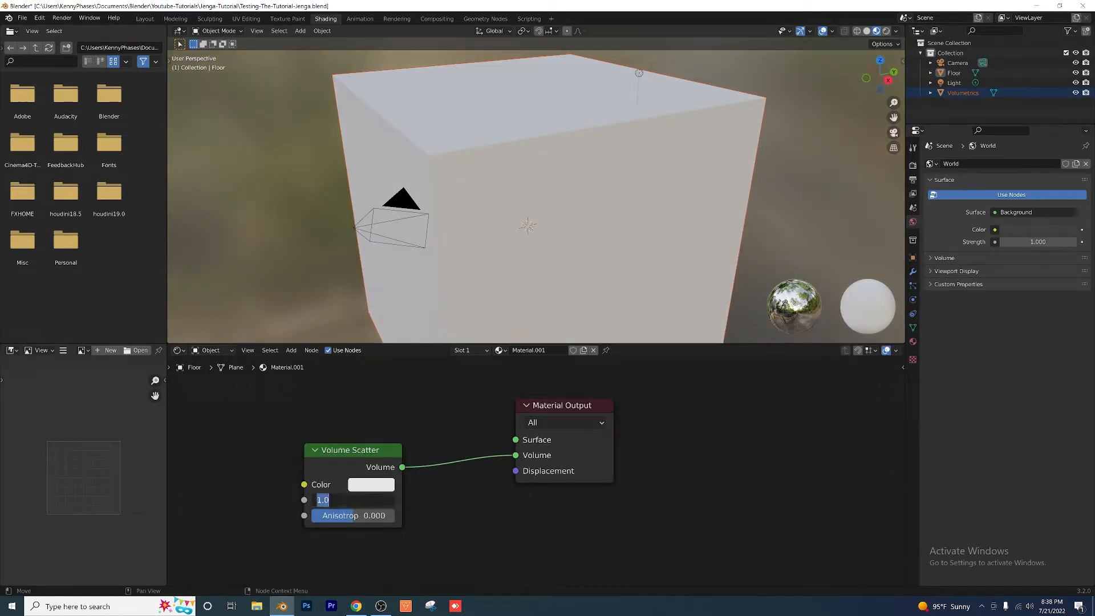
pyautogui.write('.03')
pyautogui.press('Return')
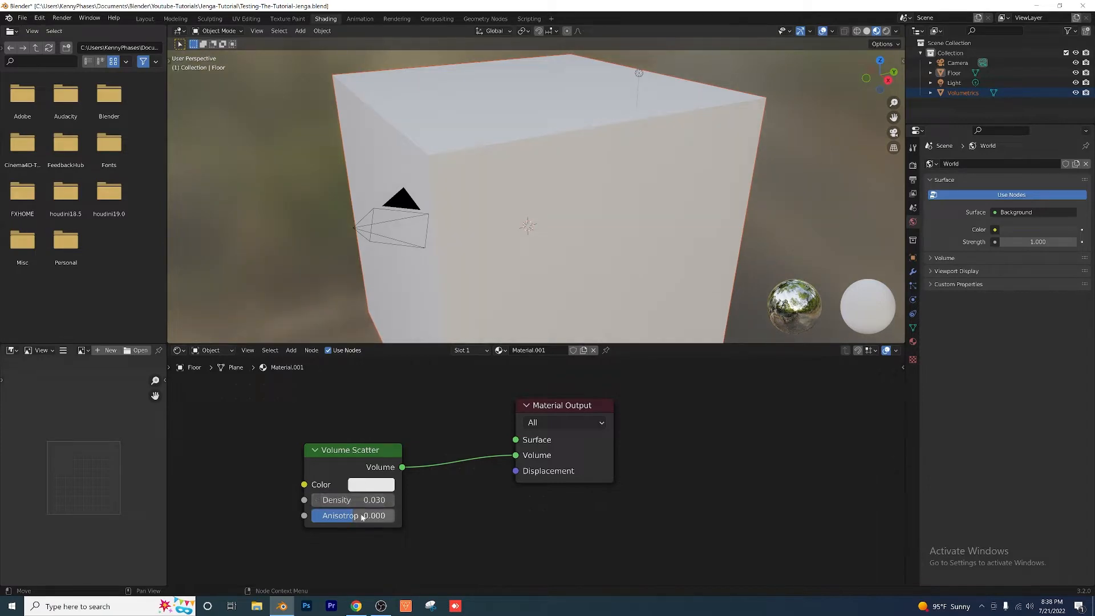
pyautogui.doubleClick(364, 515)
pyautogui.write('.6')
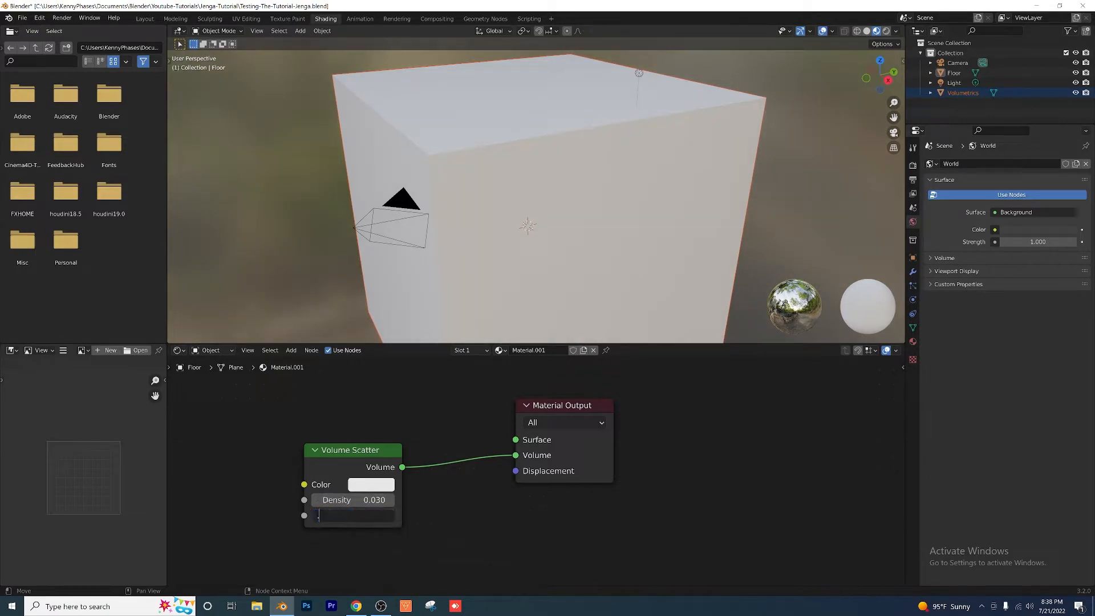
pyautogui.write('29')
pyautogui.press('Return')
pyautogui.hotkey('ctrl', 's')
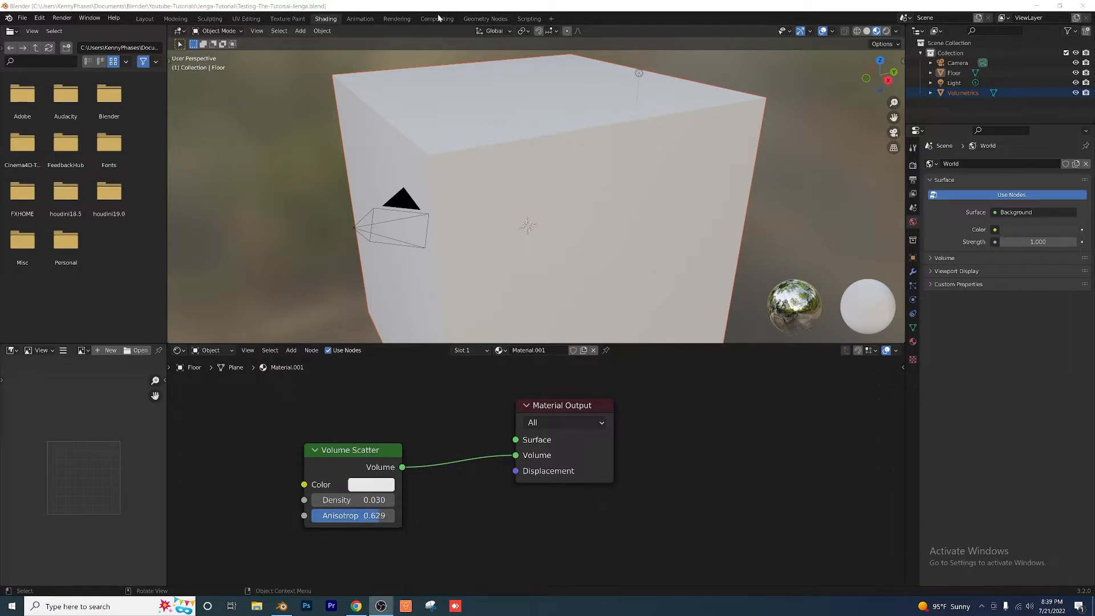
# Step: In the Animation workspace, switch the camera's lens type to Orthographic with an orthographic scale of 9.9
pyautogui.click(359, 19)
pyautogui.scroll(-6, 544, 244)
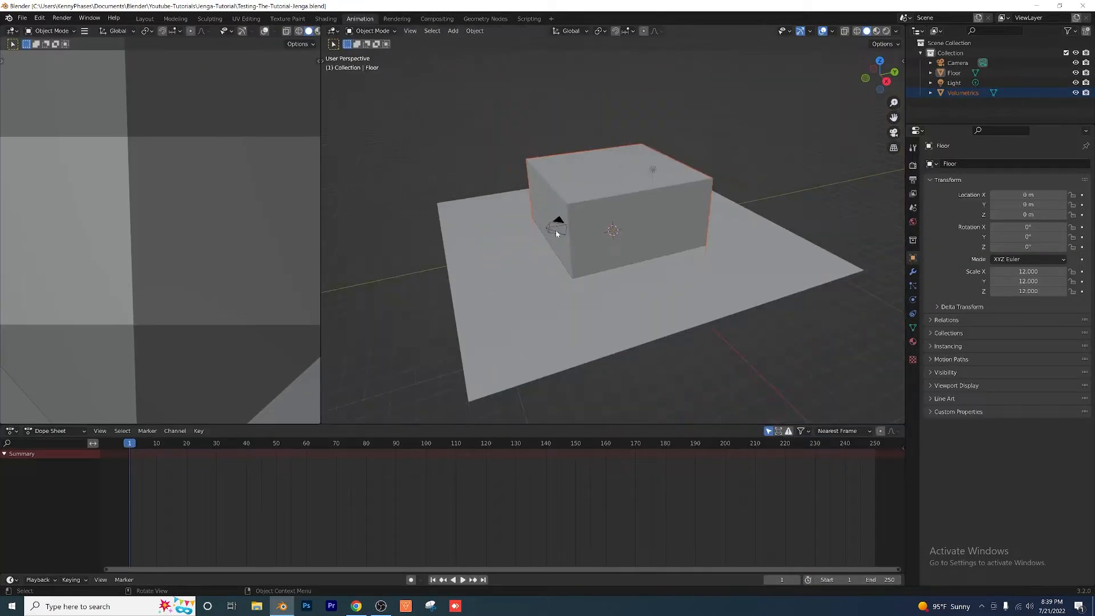
pyautogui.click(552, 231)
pyautogui.click(913, 300)
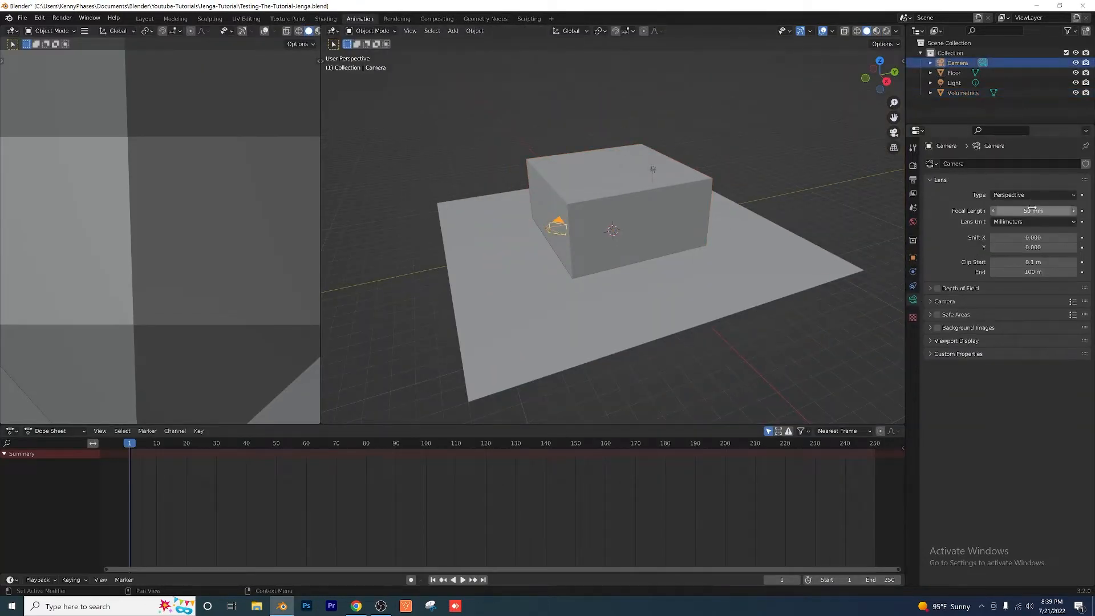
pyautogui.click(1032, 195)
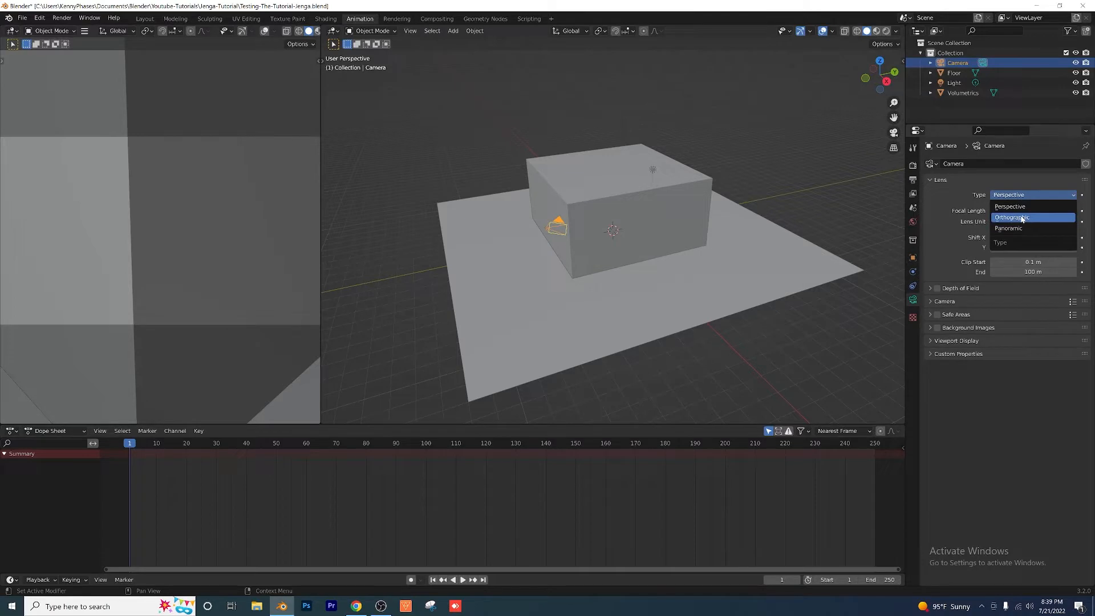
pyautogui.click(1022, 217)
pyautogui.doubleClick(1033, 210)
pyautogui.write('9.9')
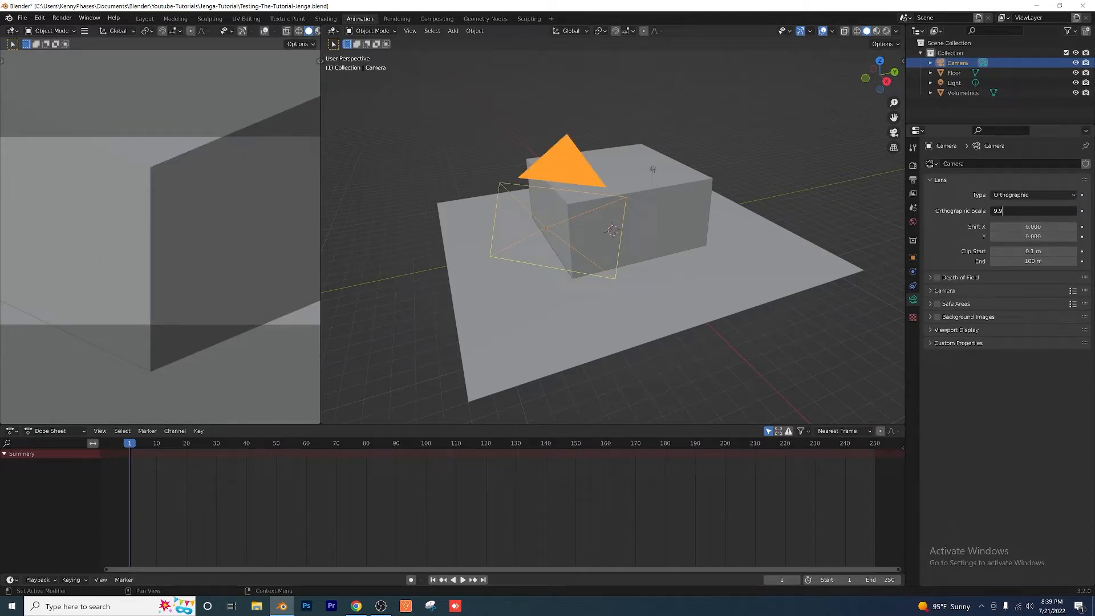
pyautogui.press('Return')
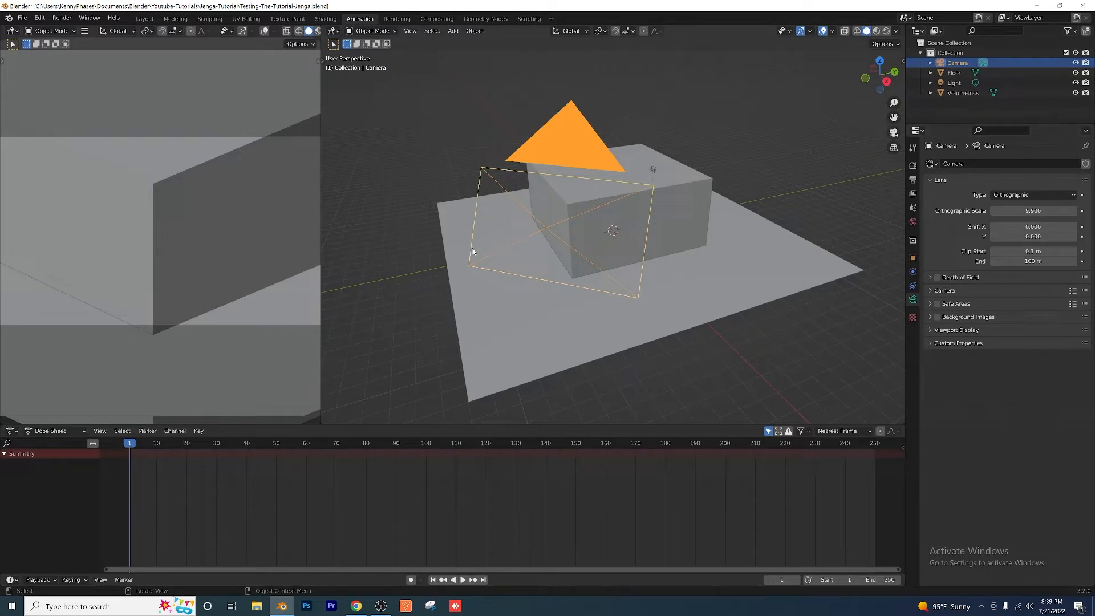
# Step: Set the camera's rotation to 52° on X and 45° on Z
pyautogui.click(903, 61)
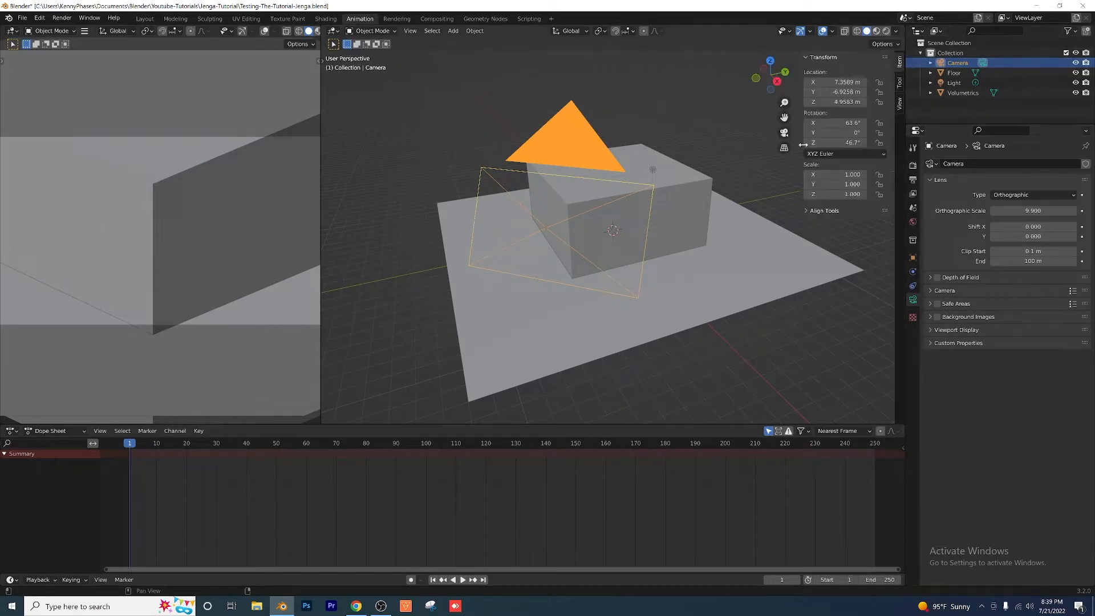
pyautogui.click(842, 122)
pyautogui.write('52')
pyautogui.press('Return')
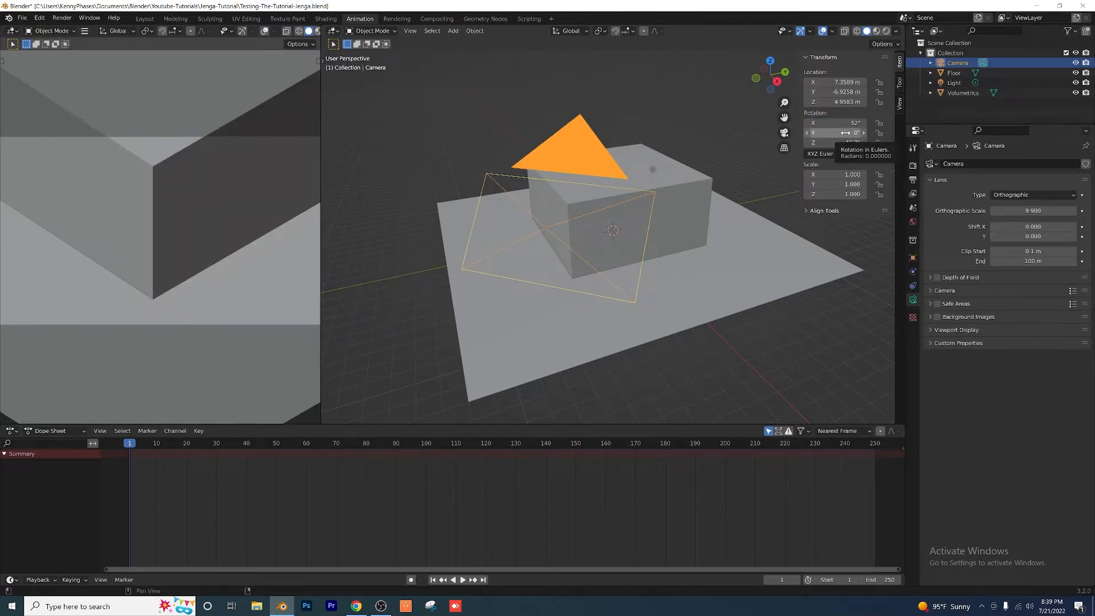
pyautogui.click(845, 142)
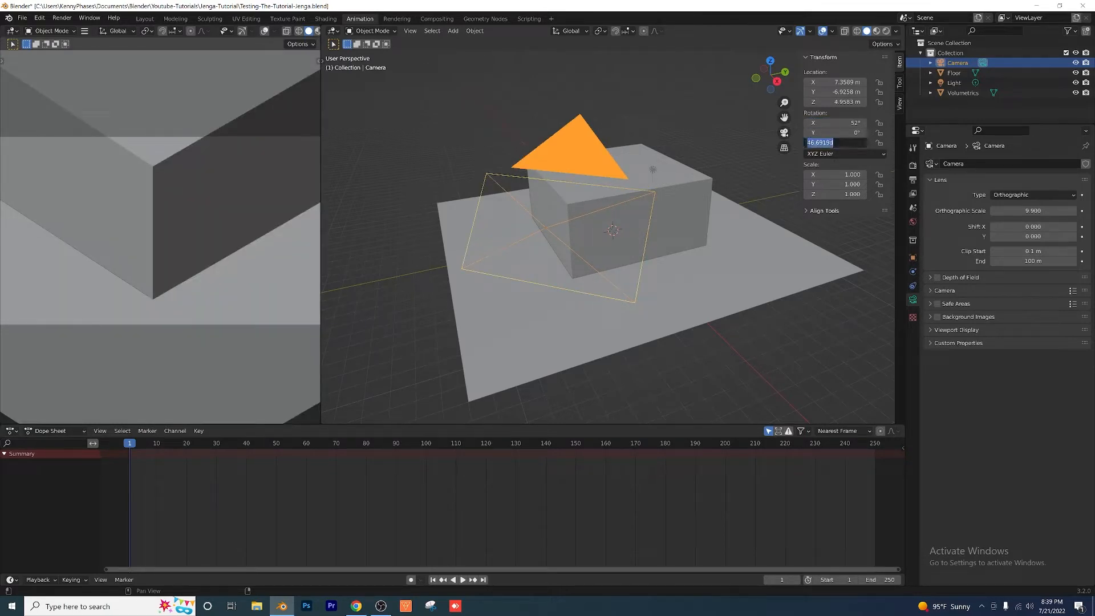
pyautogui.write('45')
pyautogui.press('Return')
pyautogui.scroll(-2, 641, 200)
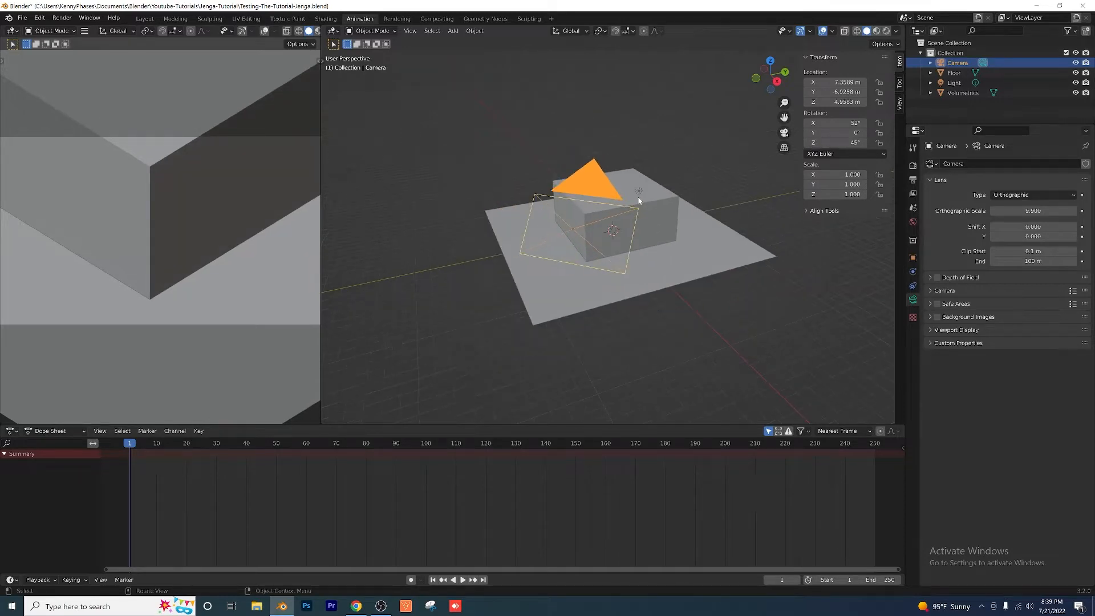
pyautogui.moveTo(612, 202)
pyautogui.mouseDown(button='middle')
pyautogui.moveTo(594, 187)
pyautogui.moveTo(597, 198)
pyautogui.mouseUp(button='middle')
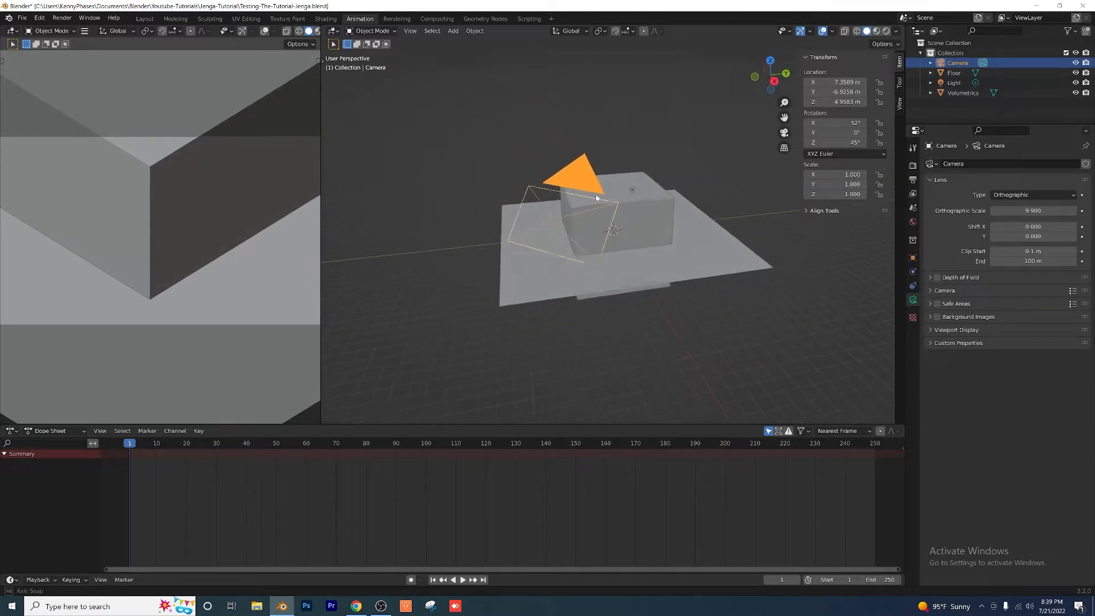
# Step: Set the camera's location to X 30 m, Y -30 m and Z 33.5 m
pyautogui.click(836, 82)
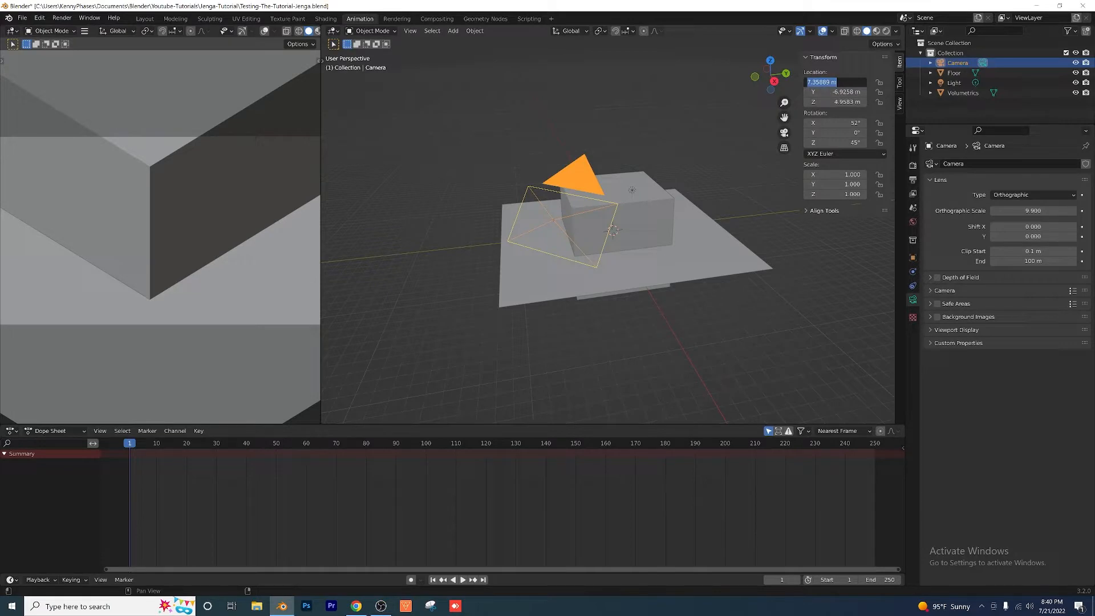
pyautogui.write('30')
pyautogui.press('Tab')
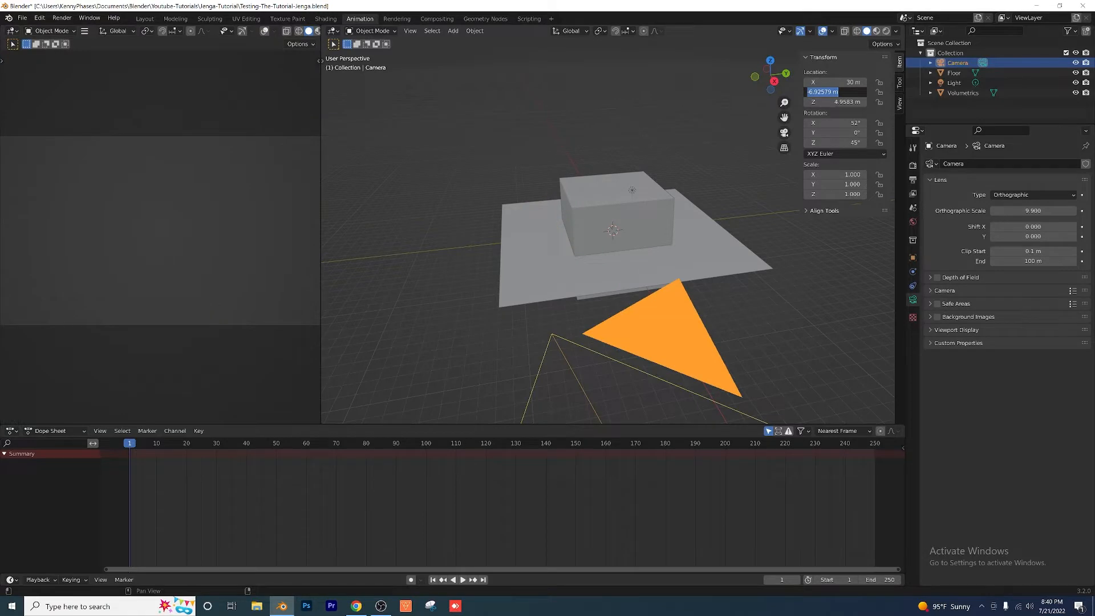
pyautogui.write('-30')
pyautogui.press('Tab')
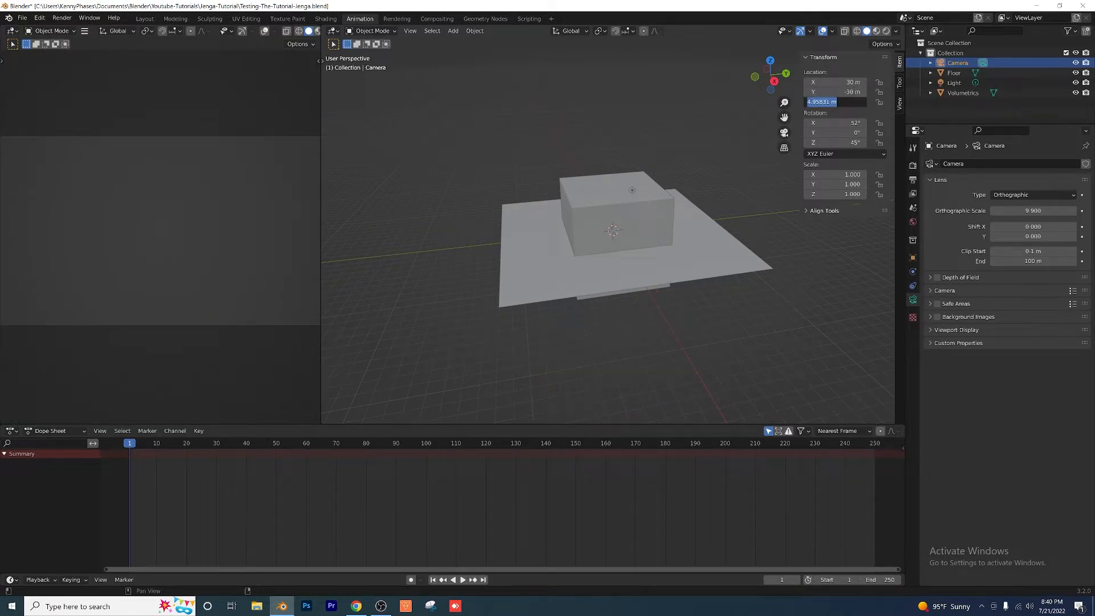
pyautogui.write('33.5')
pyautogui.press('Return')
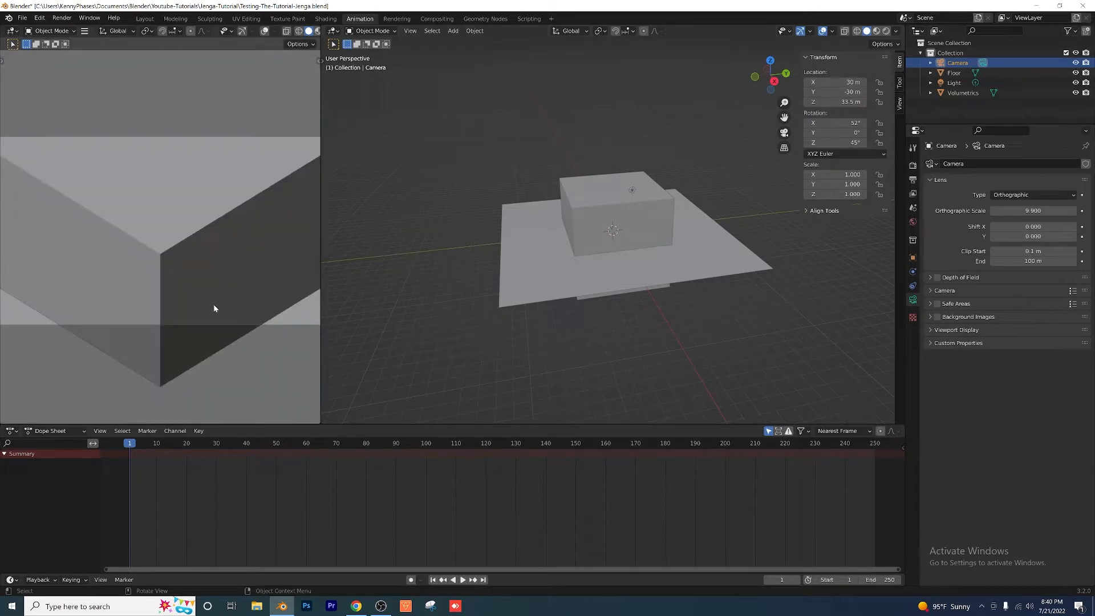
pyautogui.scroll(-3, 214, 308)
pyautogui.scroll(-1, 642, 283)
pyautogui.scroll(-5, 628, 274)
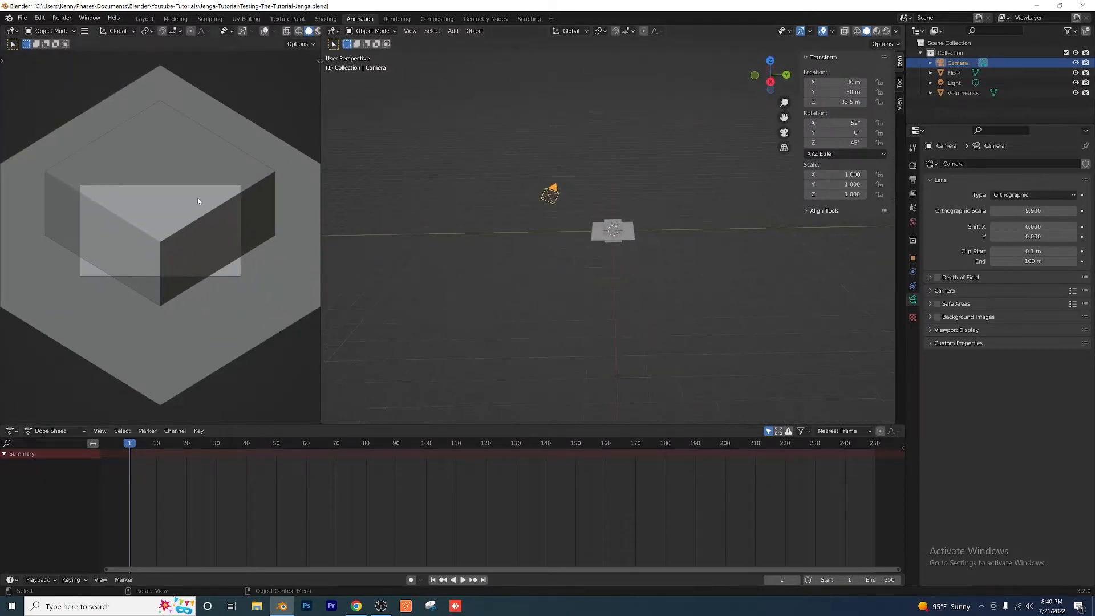
pyautogui.scroll(1, 223, 226)
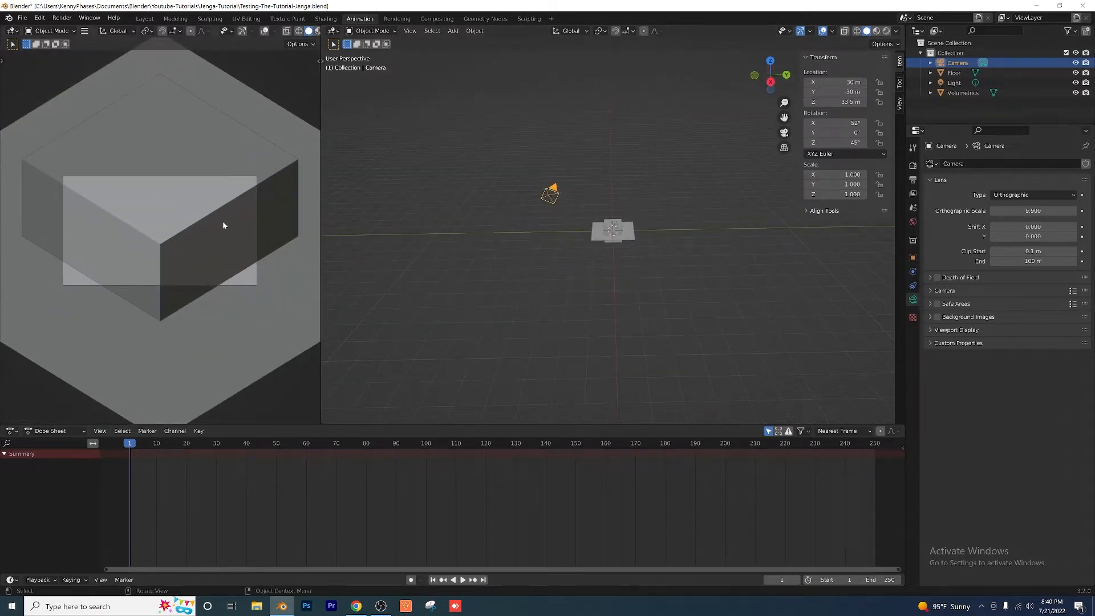
# Step: Switch the render engine to Cycles and set its device to GPU Compute
pyautogui.click(912, 165)
pyautogui.click(1028, 164)
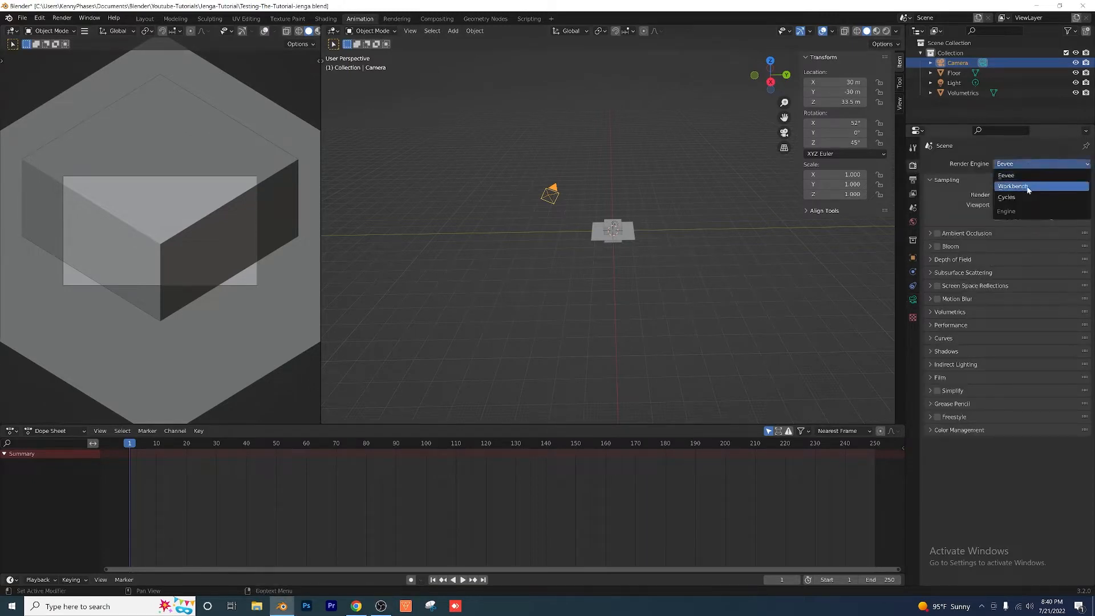
pyautogui.click(1025, 200)
pyautogui.click(1021, 189)
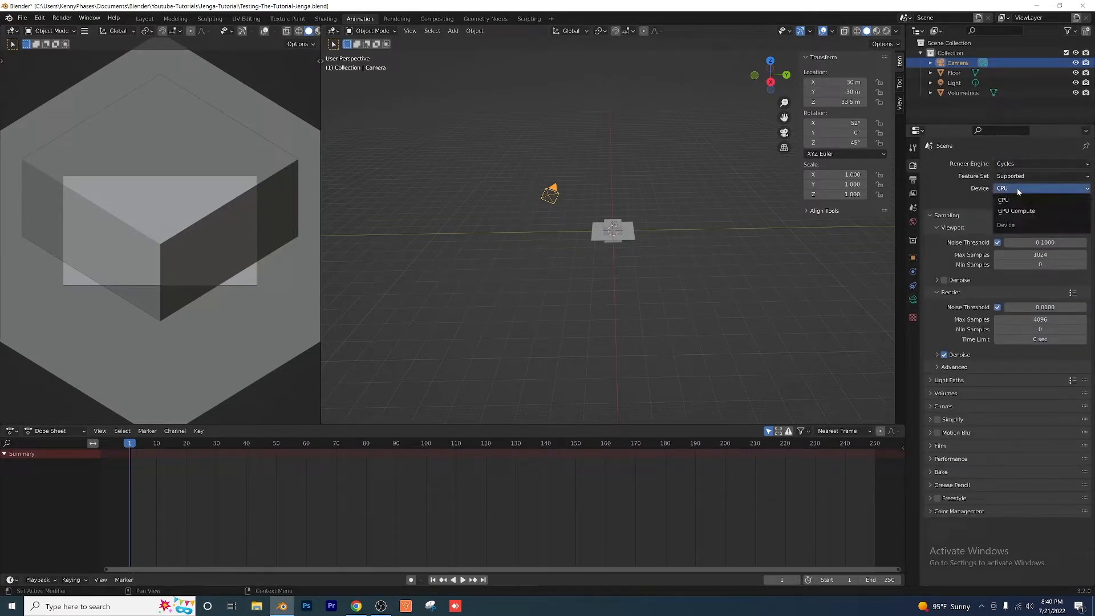
pyautogui.click(1015, 211)
# Step: Set the output's Y resolution to 1920 px for a square frame
pyautogui.click(913, 179)
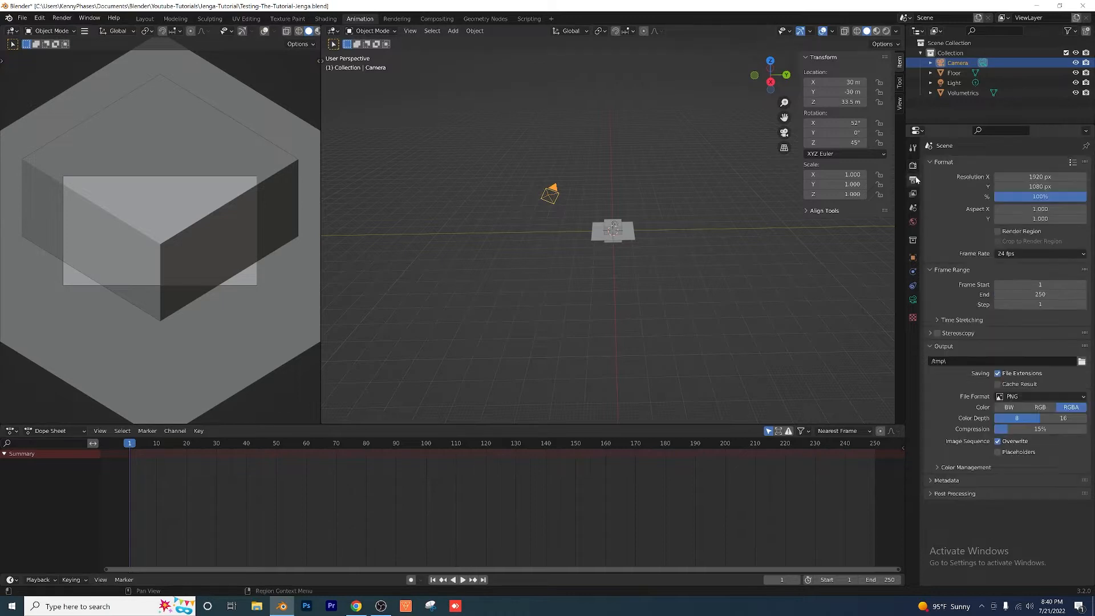
pyautogui.doubleClick(1034, 186)
pyautogui.write('1920')
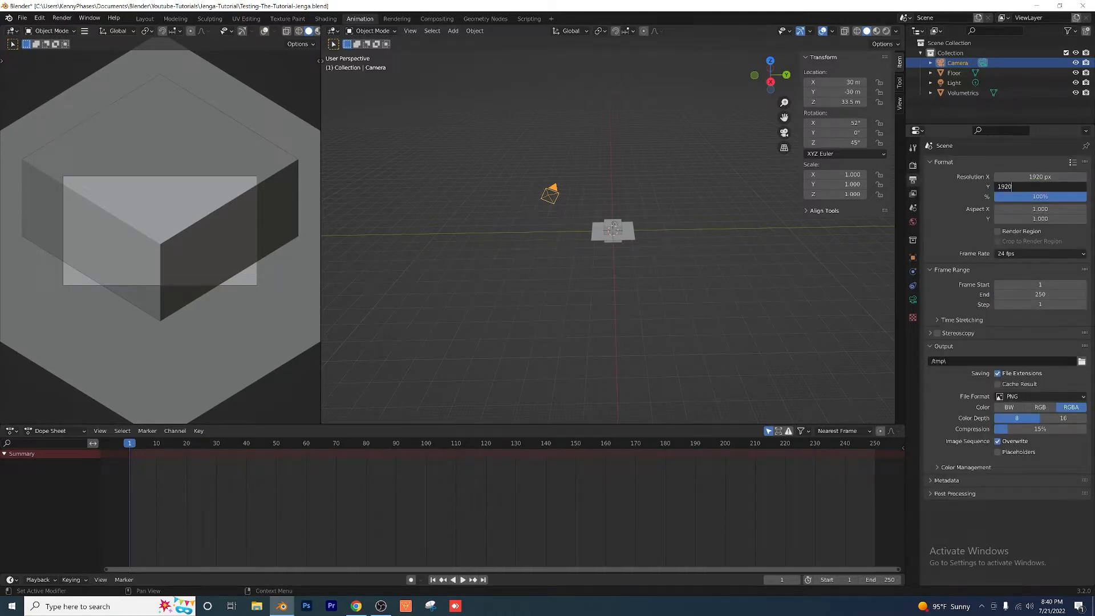
pyautogui.press('Return')
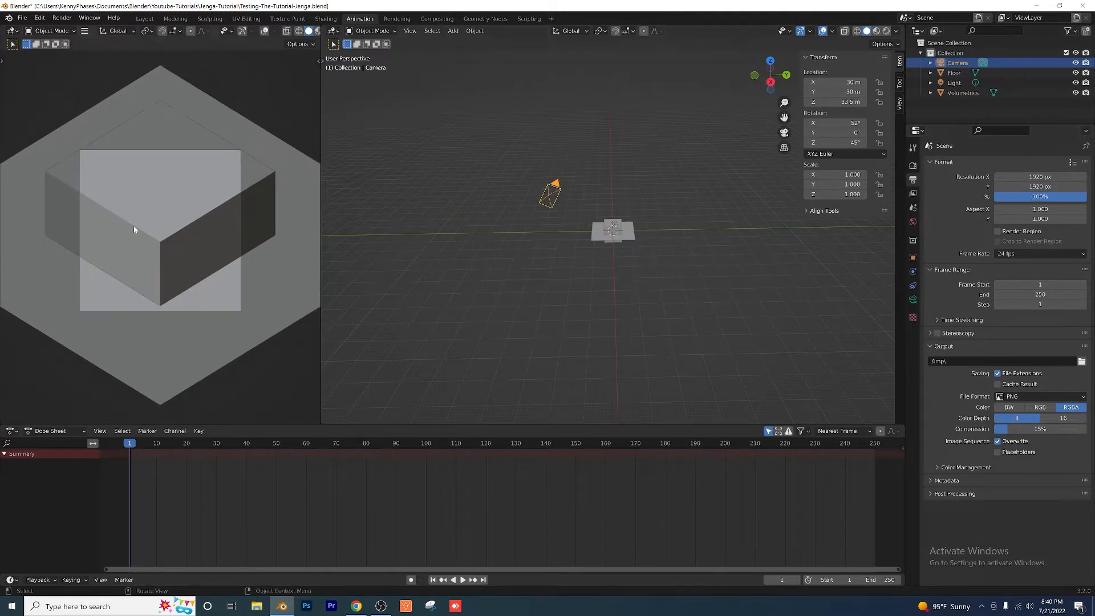
pyautogui.scroll(10, 490, 235)
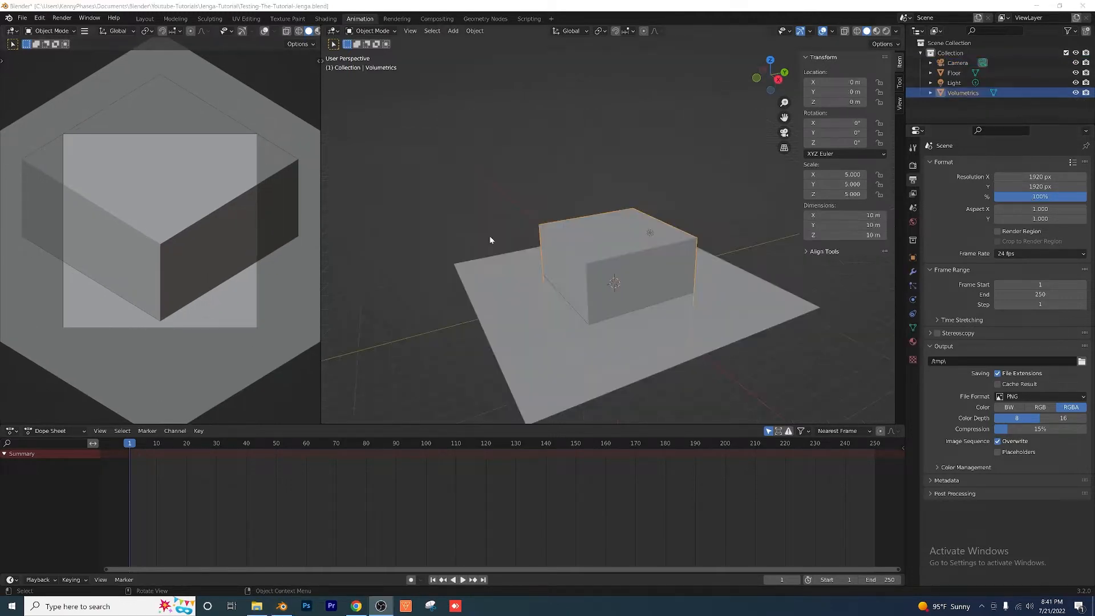
# Step: Hide the Volumetrics object in the viewport and add a cube mesh to the scene
pyautogui.click(1064, 93)
pyautogui.click(1075, 93)
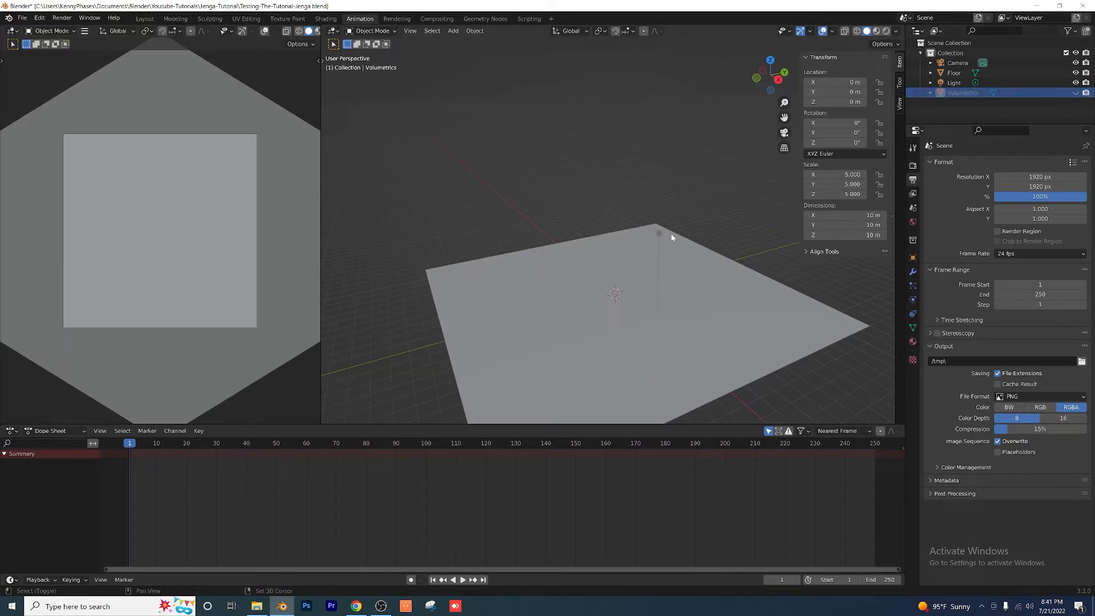
pyautogui.moveTo(671, 234); pyautogui.dragTo(589, 190, button='middle')
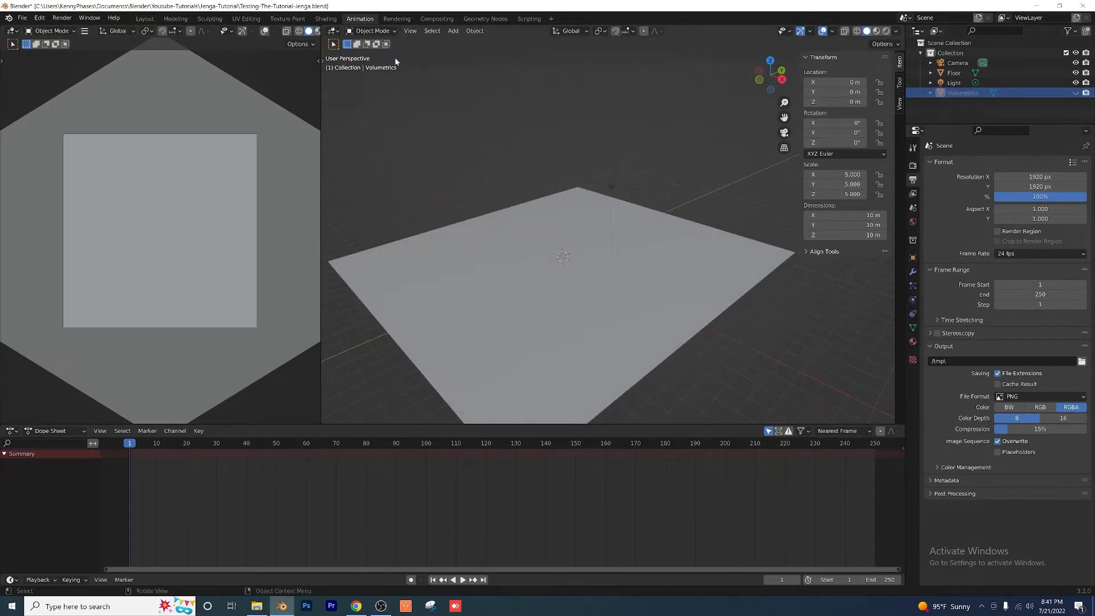
pyautogui.click(452, 31)
pyautogui.moveTo(465, 42)
pyautogui.click(548, 50)
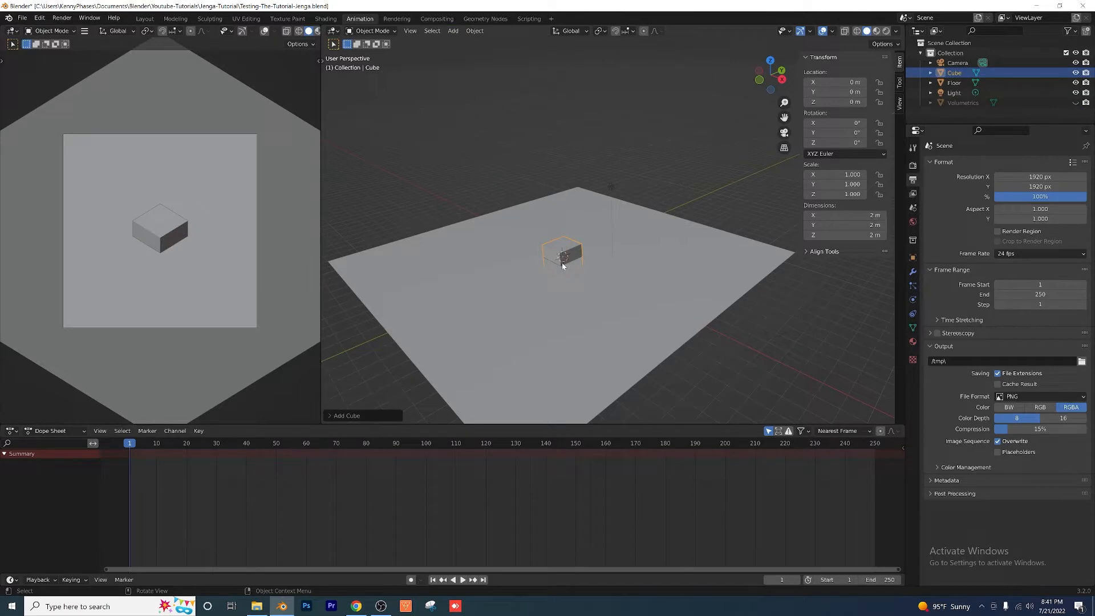
# Step: Set the new cube's scale to X 0.015, Y 35 and Z 1.3
pyautogui.click(842, 173)
pyautogui.write('.0')
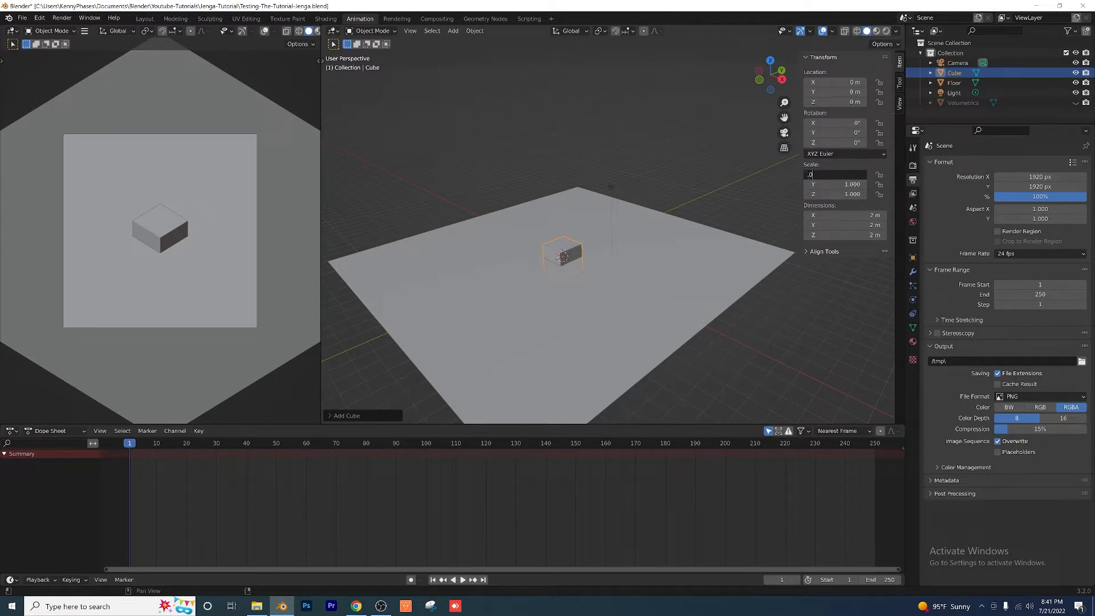
pyautogui.write('15')
pyautogui.press('Tab')
pyautogui.write('2')
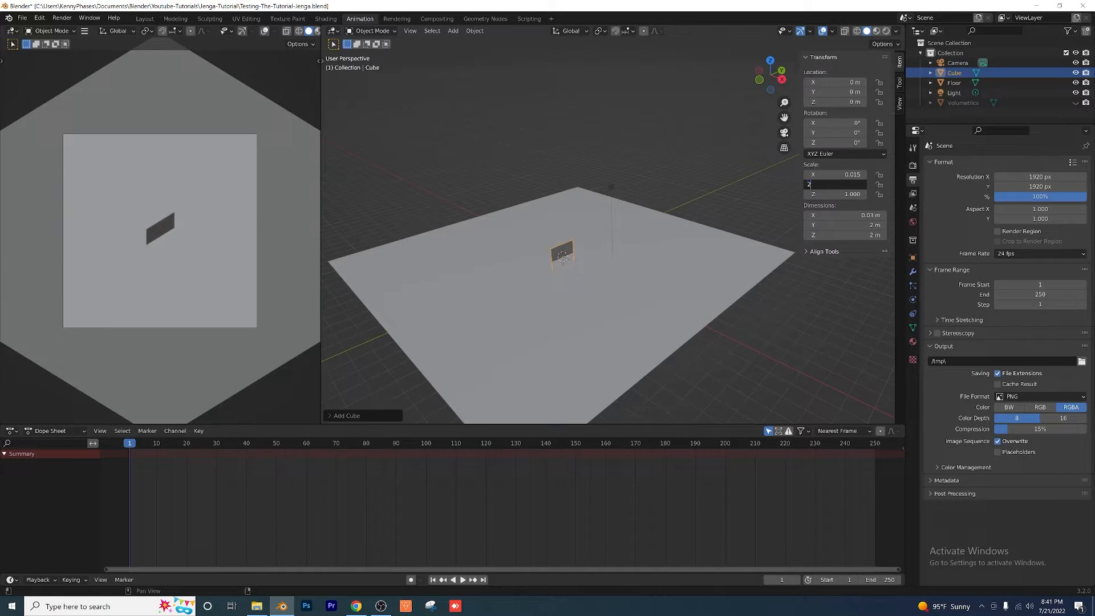
pyautogui.press('Tab')
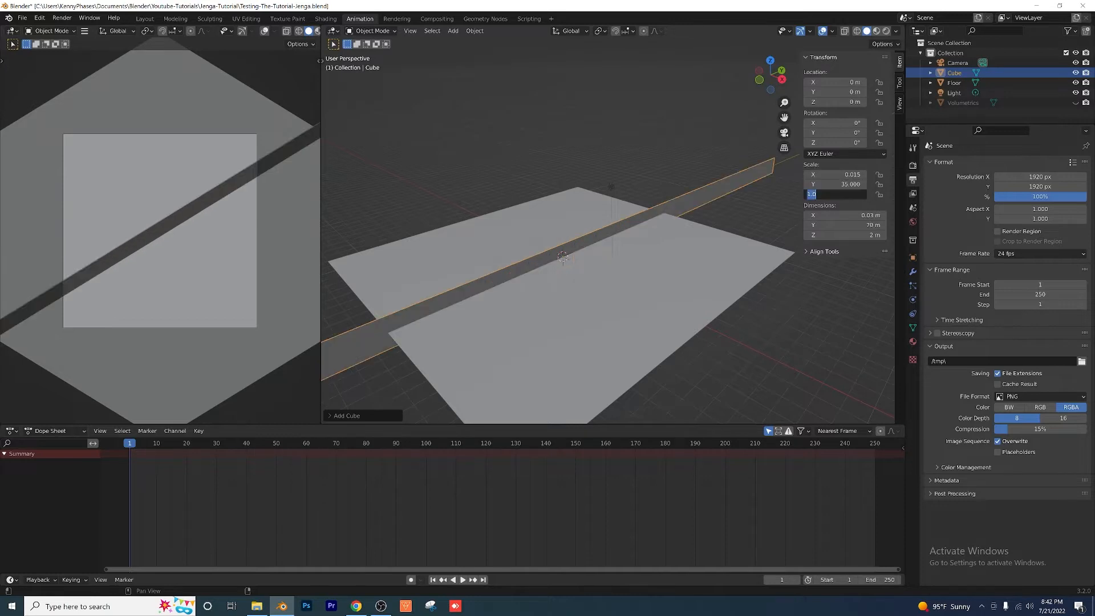
pyautogui.write('1.3')
pyautogui.press('Return')
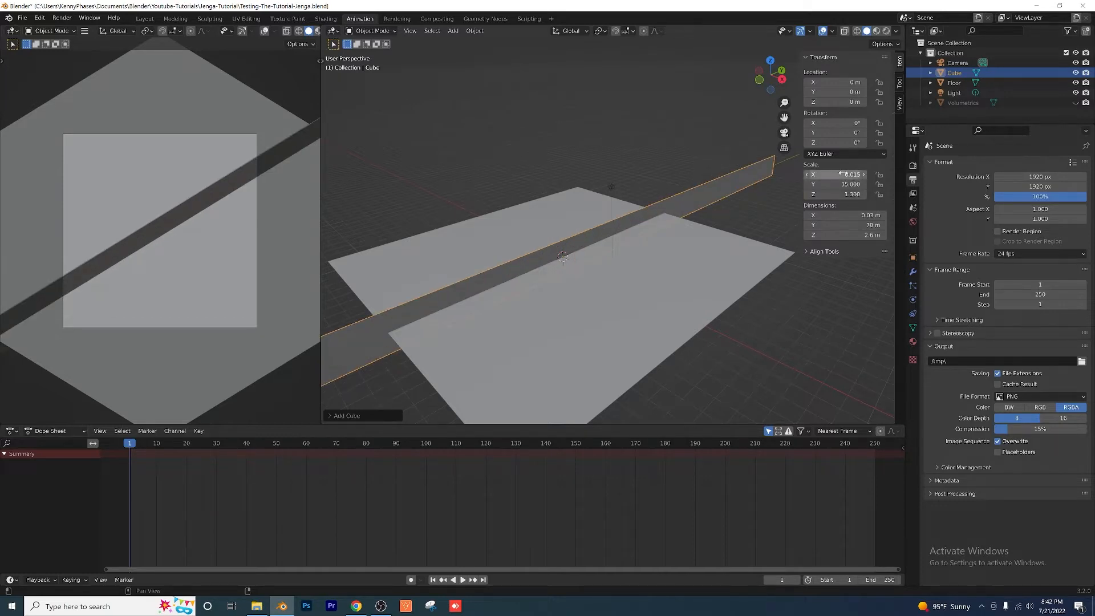
# Step: Set the thin cube's rotation to 90° on X and -31° on Z
pyautogui.scroll(-6, 664, 261)
pyautogui.moveTo(536, 286); pyautogui.dragTo(536, 283, button='middle')
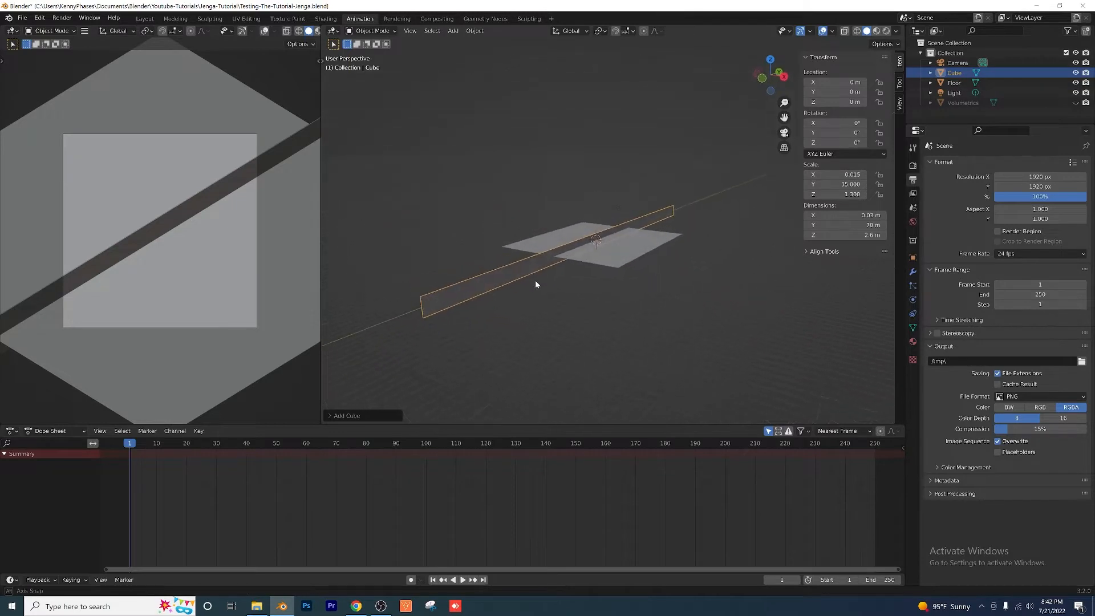
pyautogui.scroll(1, 499, 286)
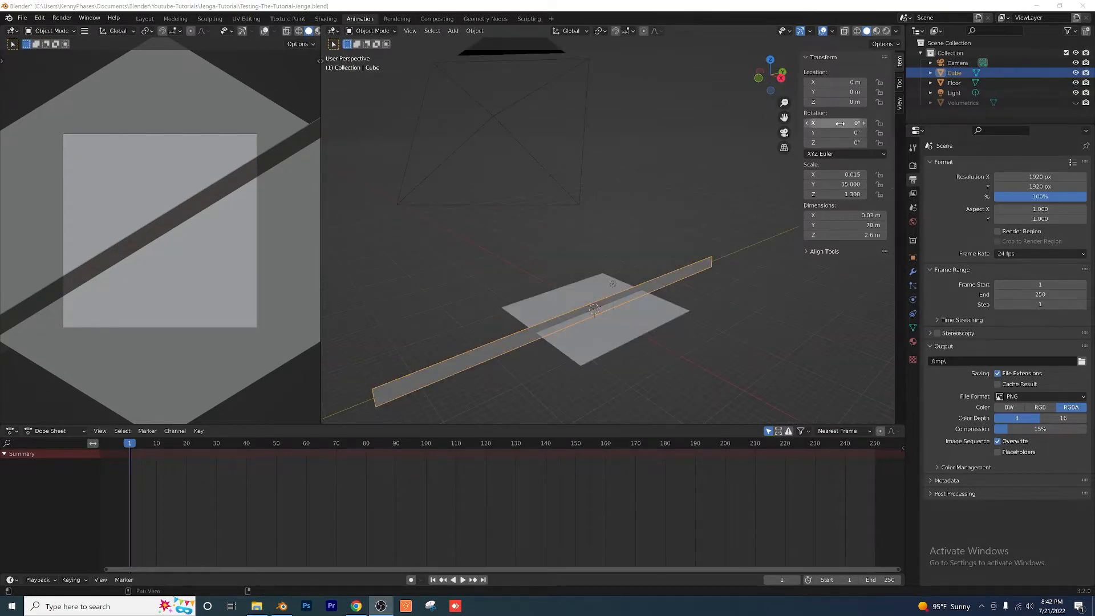
pyautogui.click(840, 123)
pyautogui.write('90')
pyautogui.press('Tab')
pyautogui.press('Tab')
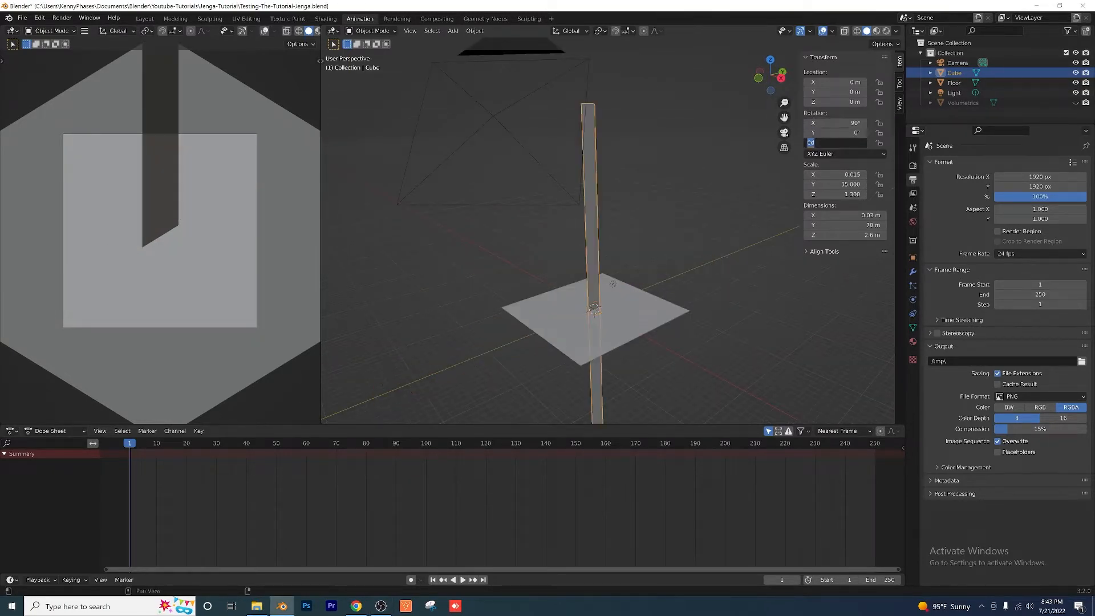
pyautogui.write('-34')
pyautogui.press('BackSpace')
pyautogui.write('1')
pyautogui.press('Return')
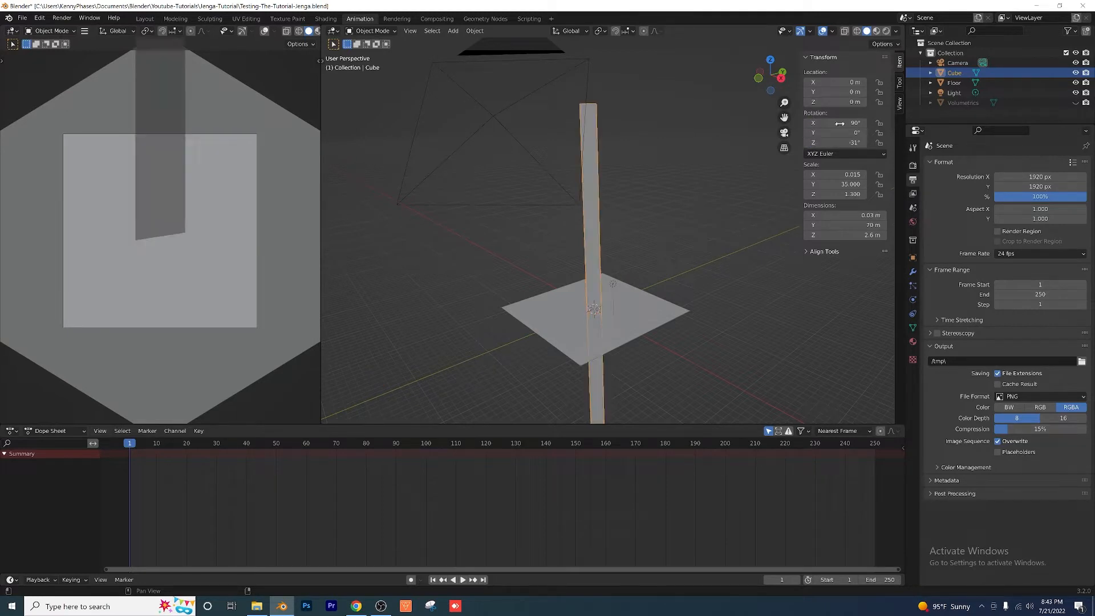
# Step: Set the thin cube's location to X -8 m, Y -17 m and Z 13 m
pyautogui.scroll(-2, 706, 171)
pyautogui.moveTo(705, 171); pyautogui.dragTo(684, 228, button='middle')
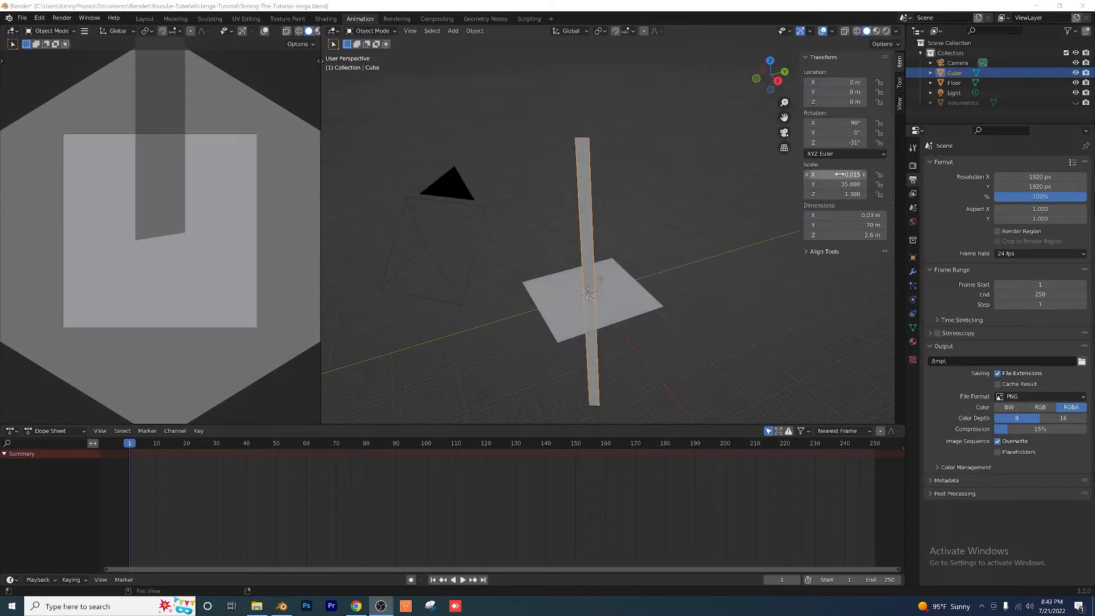
pyautogui.click(855, 76)
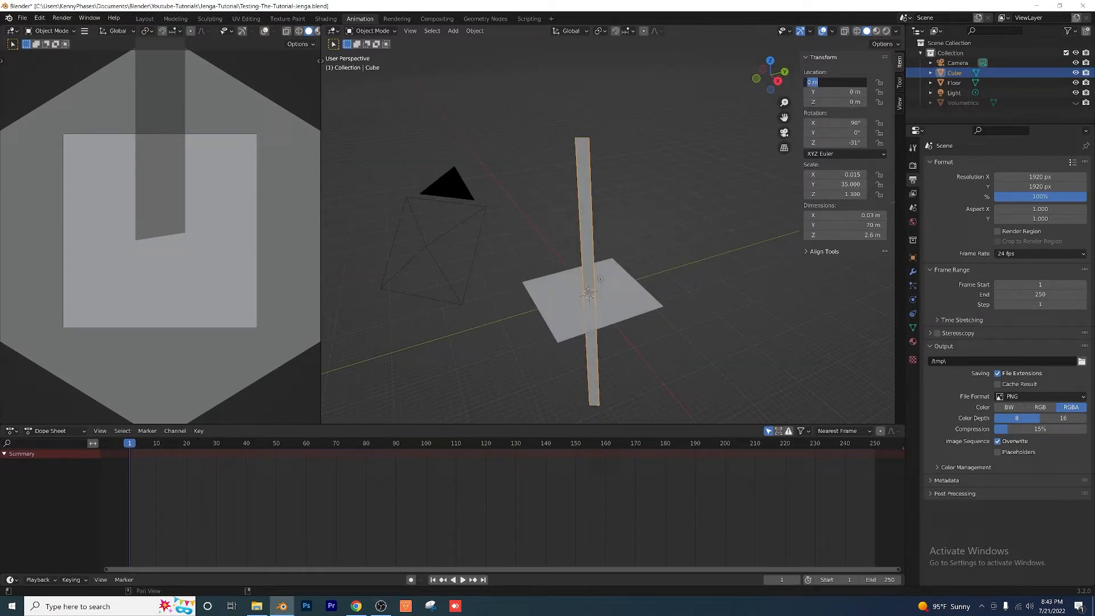
pyautogui.write('-8')
pyautogui.press('Tab')
pyautogui.write('-17')
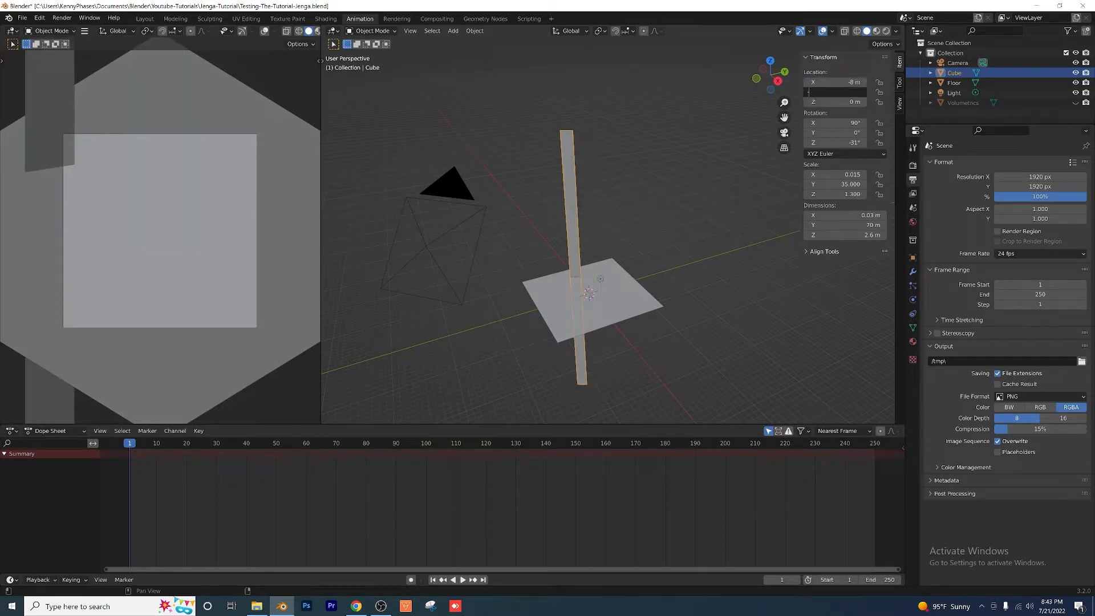
pyautogui.press('Tab')
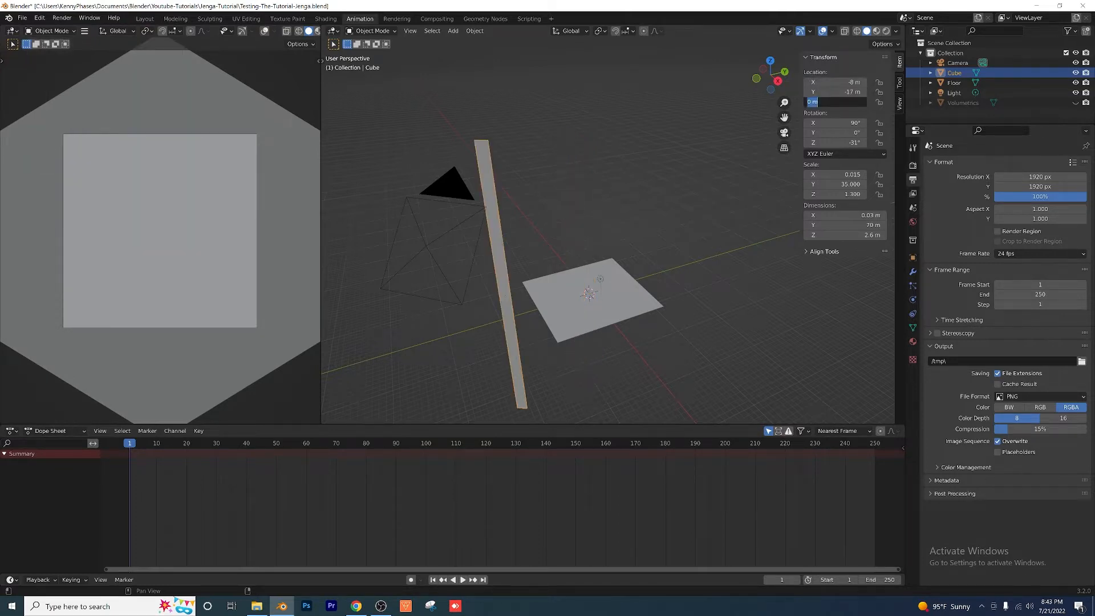
pyautogui.write('13')
pyautogui.press('Return')
# Step: Add an Array modifier to the upright thin cube
pyautogui.scroll(-2, 670, 293)
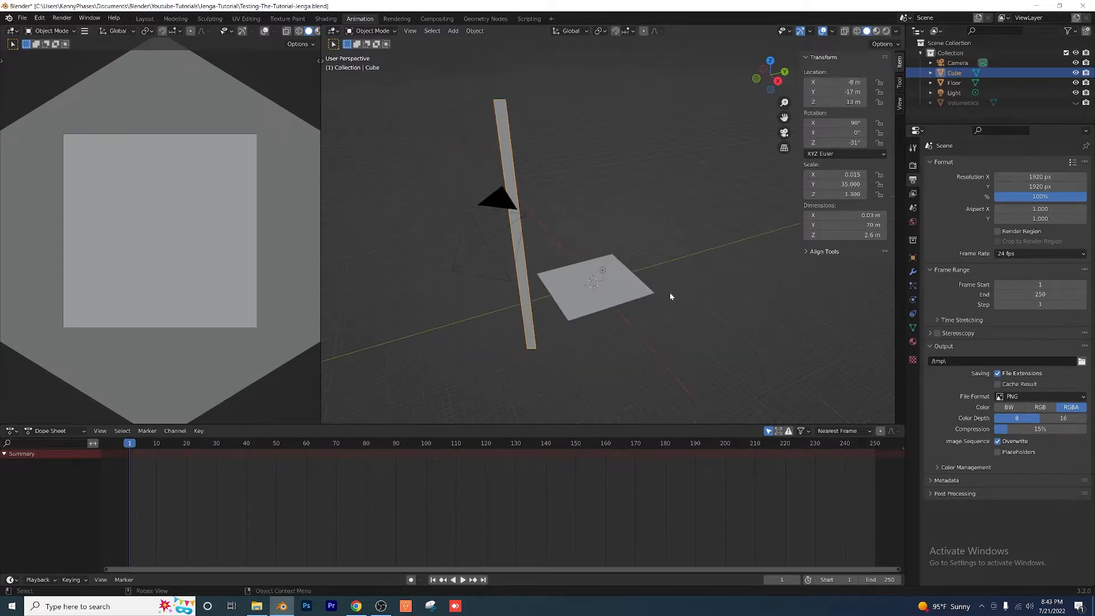
pyautogui.moveTo(575, 253); pyautogui.dragTo(611, 190, button='middle')
pyautogui.click(610, 189)
pyautogui.click(588, 190)
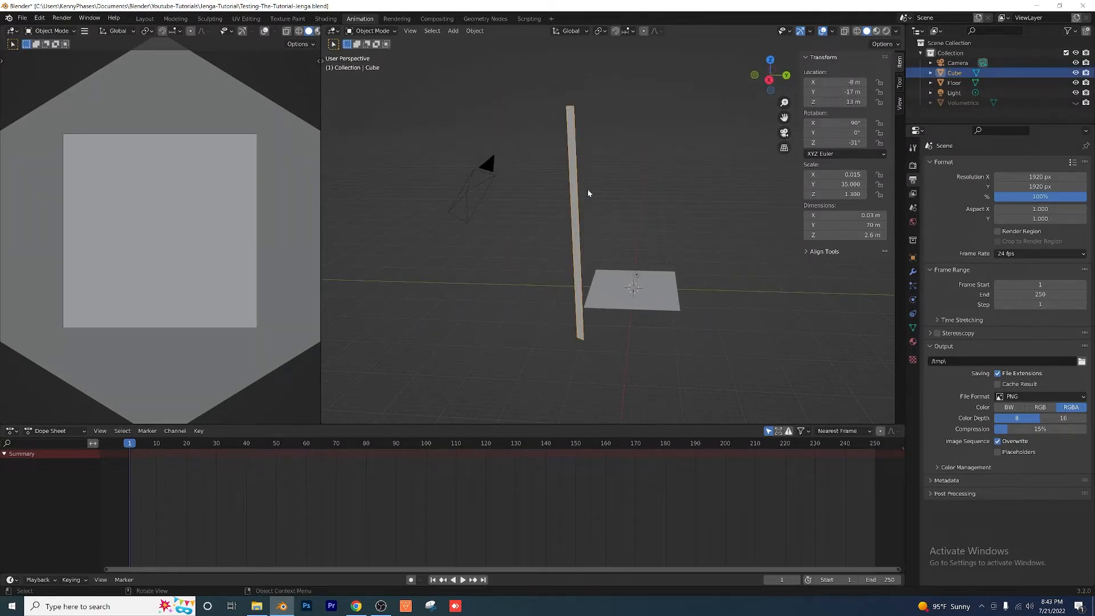
pyautogui.click(912, 272)
pyautogui.click(960, 165)
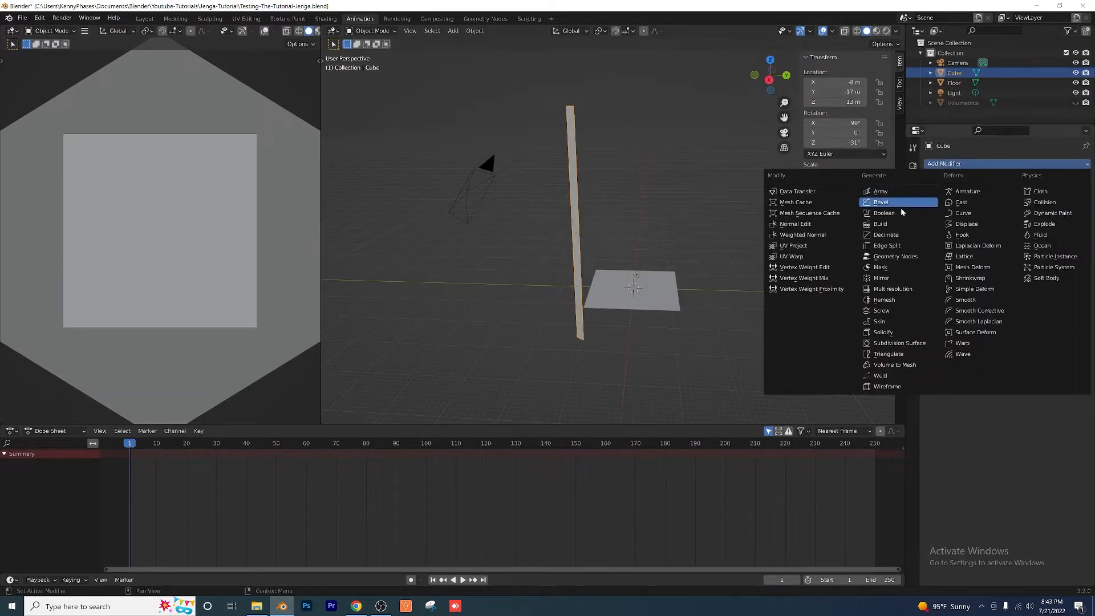
pyautogui.click(894, 192)
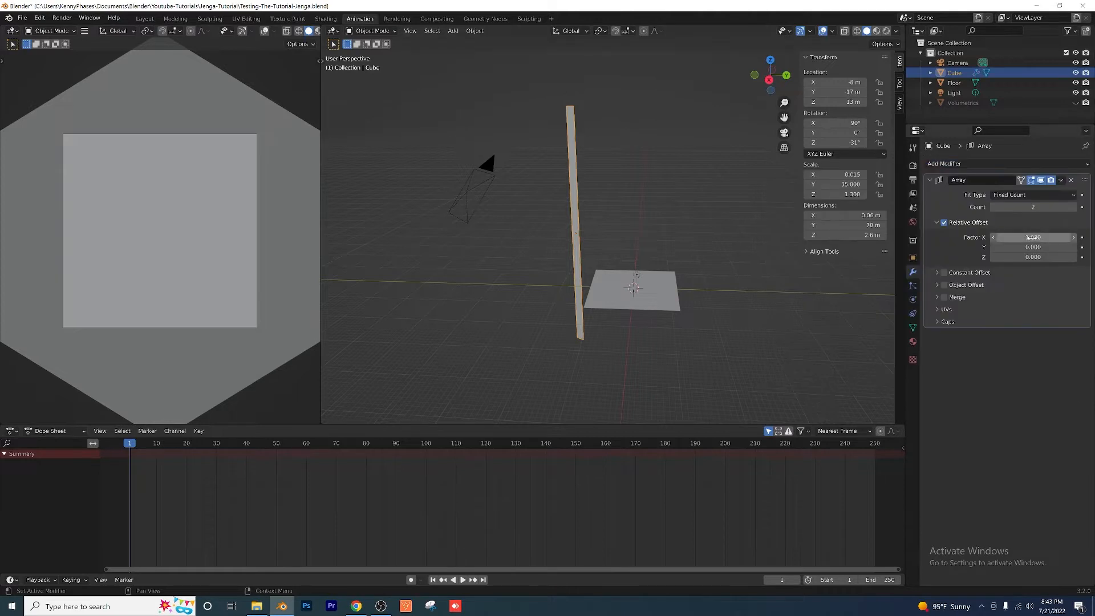
# Step: Set the array's count to 25 and its relative offset factor X to 52
pyautogui.click(1028, 206)
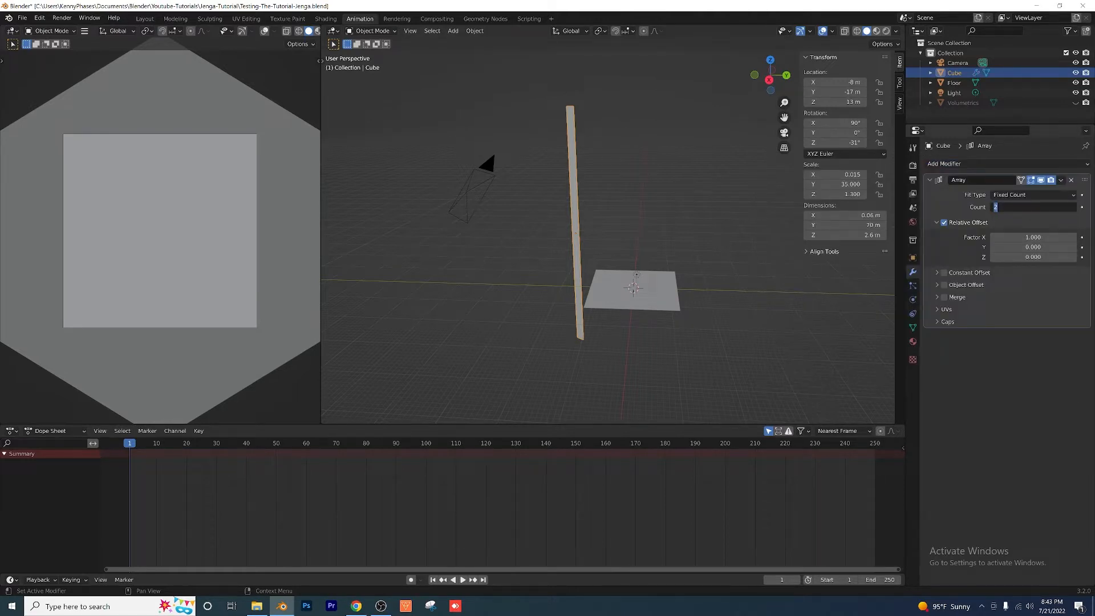
pyautogui.write('25')
pyautogui.press('Return')
pyautogui.click(1033, 238)
pyautogui.write('5')
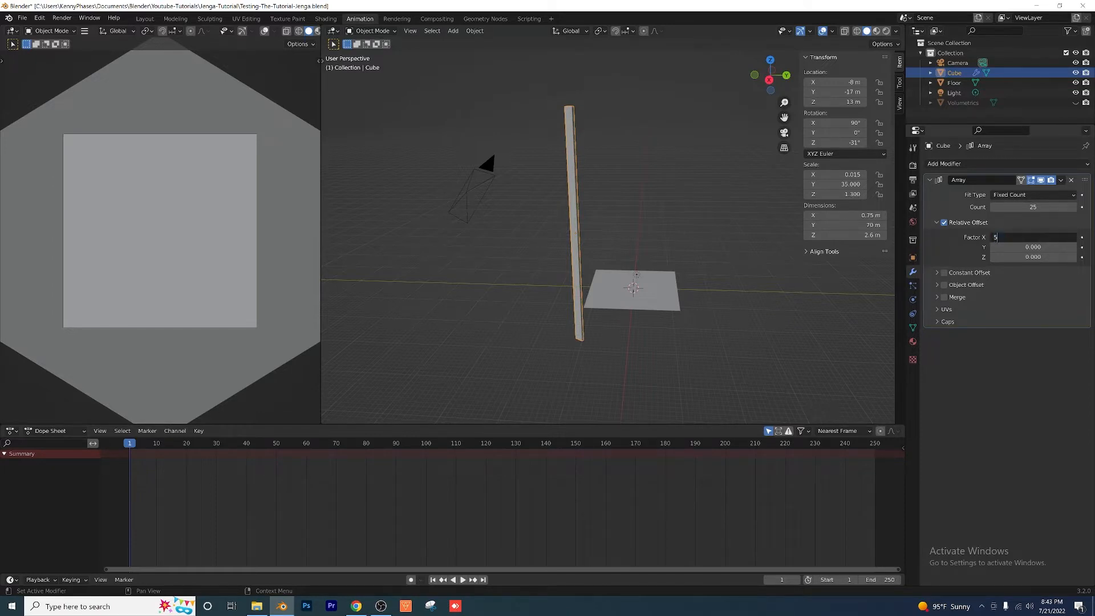
pyautogui.write('2')
pyautogui.press('Return')
# Step: Change the scene light's type from Point to Spot
pyautogui.moveTo(640, 266); pyautogui.dragTo(555, 197, button='middle')
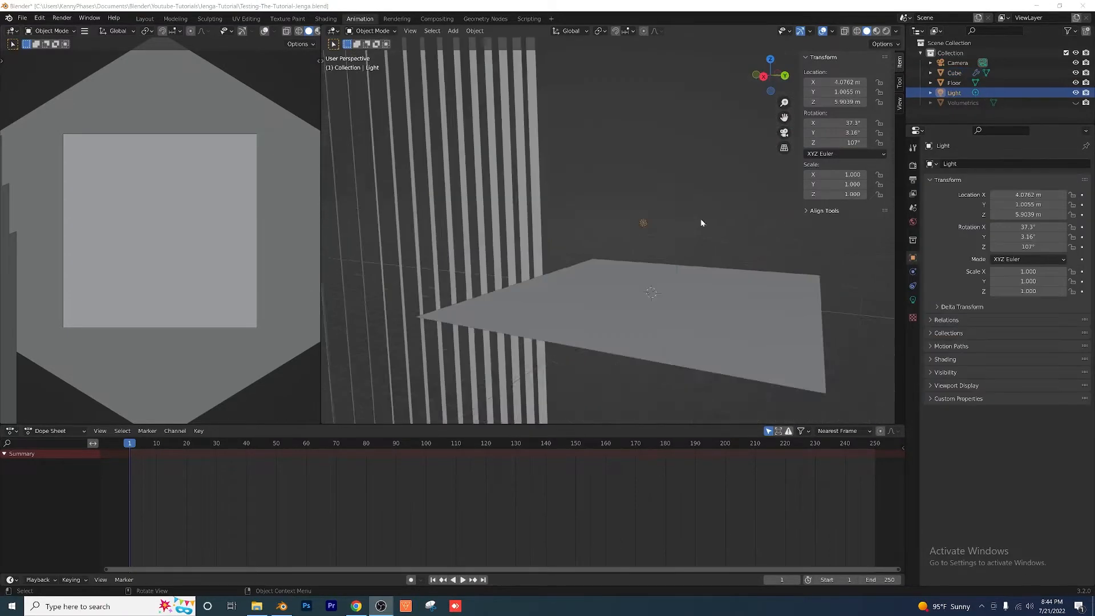
pyautogui.scroll(3, 702, 222)
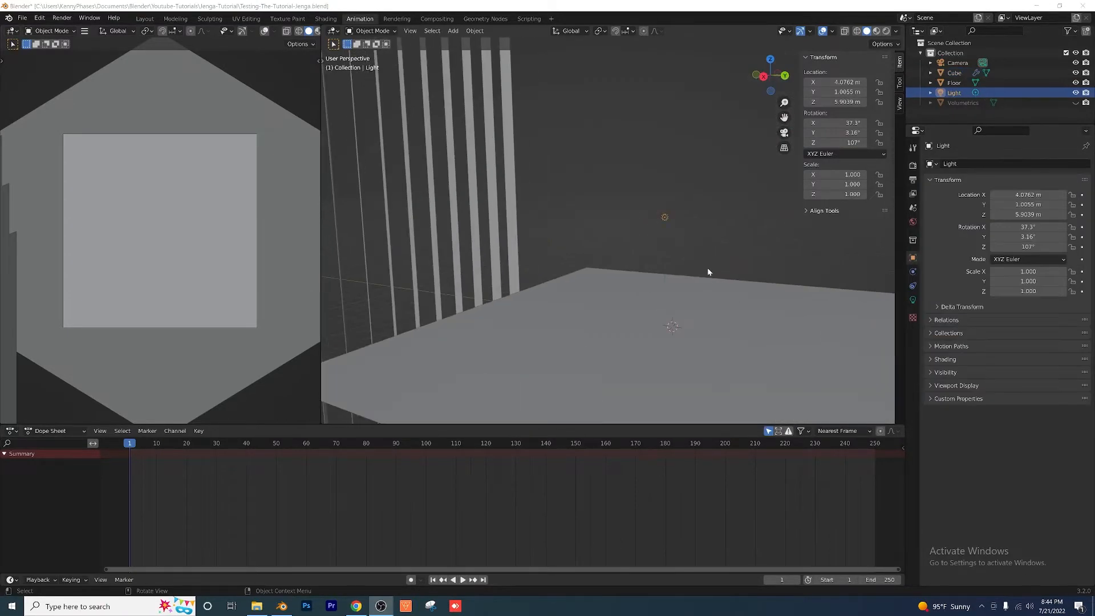
pyautogui.moveTo(707, 272); pyautogui.dragTo(650, 201, button='middle')
pyautogui.click(913, 300)
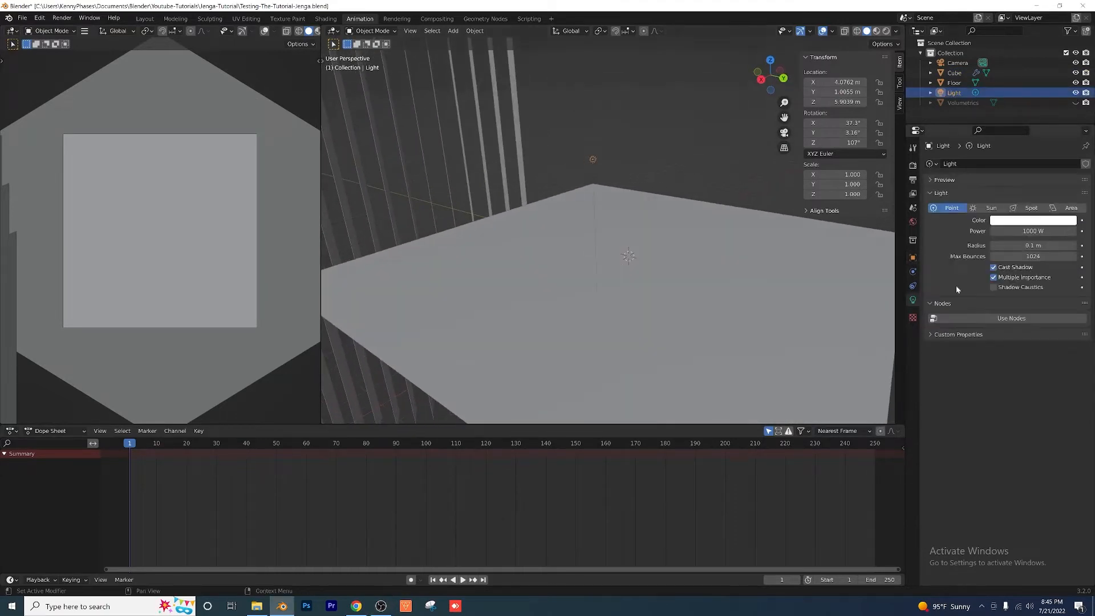
pyautogui.click(1030, 208)
pyautogui.moveTo(611, 276); pyautogui.dragTo(574, 252, button='middle')
# Step: Set the spot light's power to 50 W and its radius to 1.57 m
pyautogui.click(1036, 231)
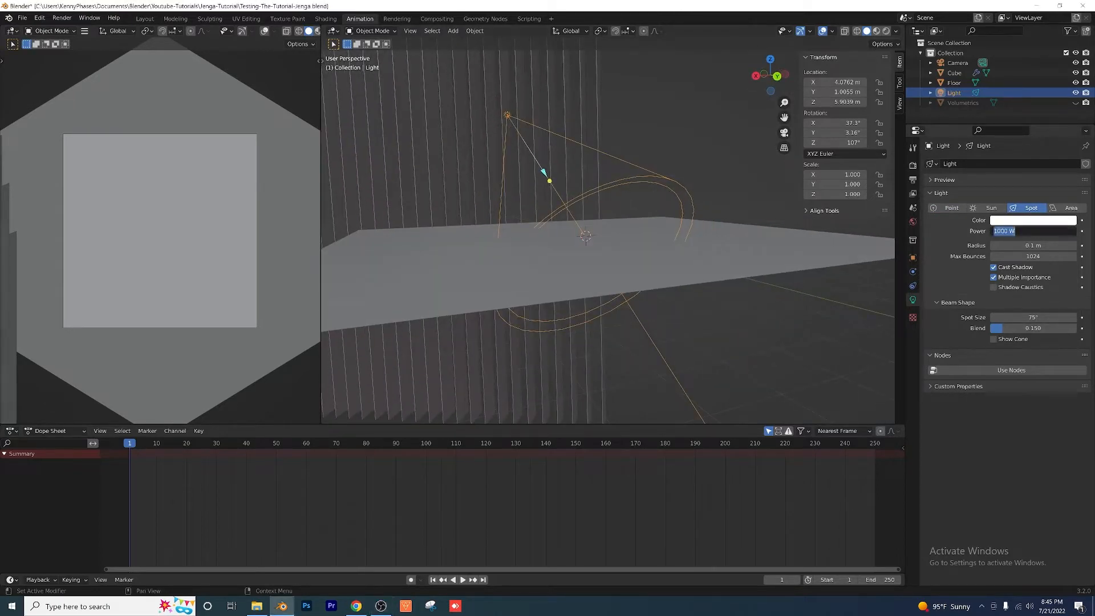
pyautogui.write('50')
pyautogui.press('Tab')
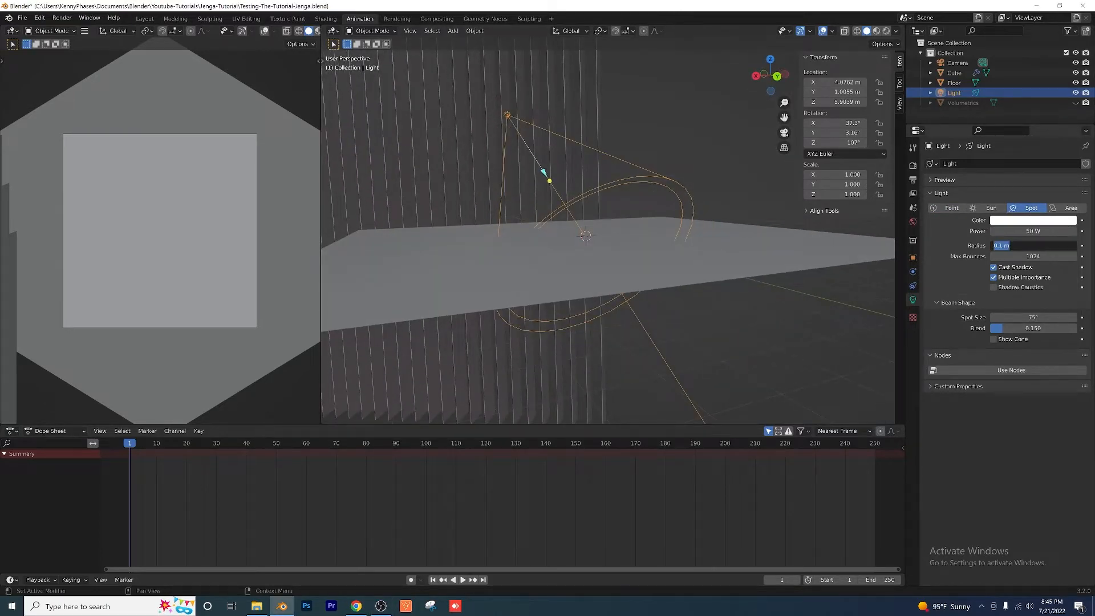
pyautogui.write('1.57')
pyautogui.press('Return')
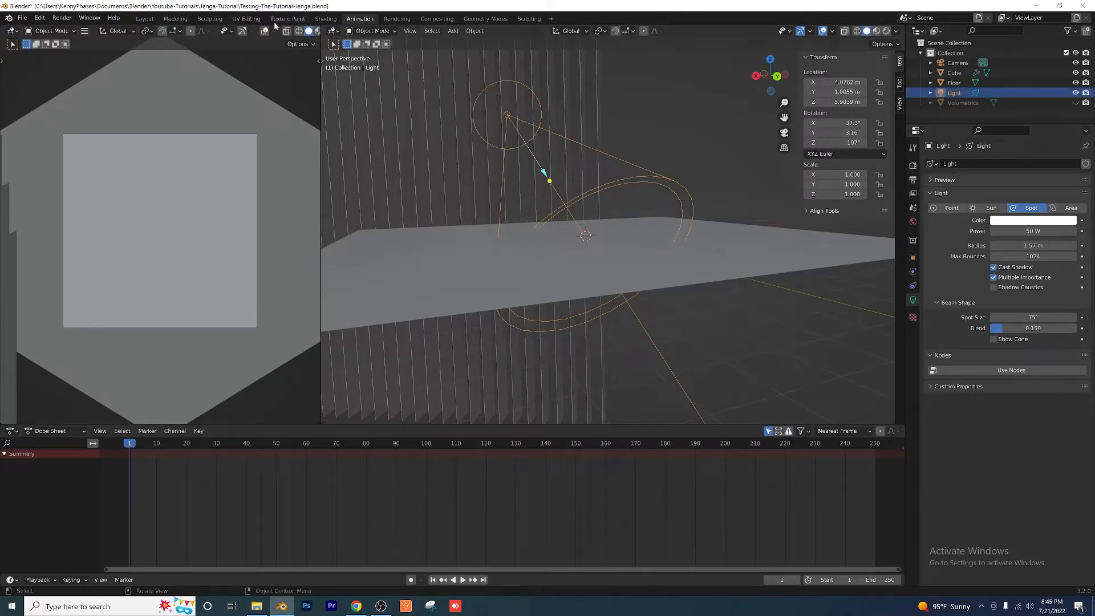
# Step: In the Shading workspace, enable the use of nodes for the spot light
pyautogui.click(325, 18)
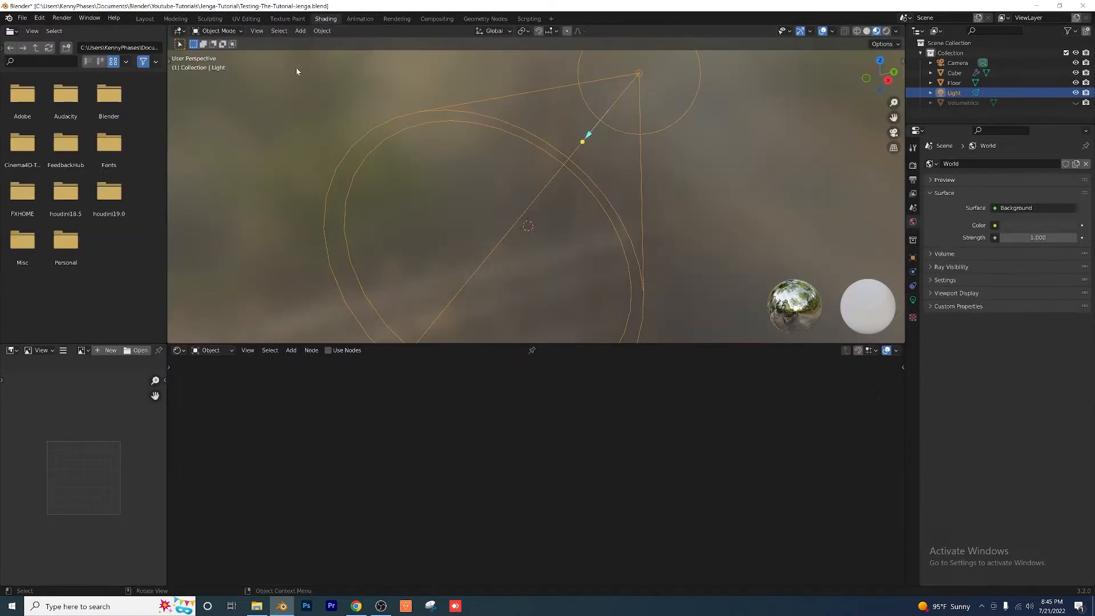
pyautogui.click(328, 351)
pyautogui.scroll(-1, 476, 419)
pyautogui.moveTo(477, 421); pyautogui.dragTo(531, 434, button='middle')
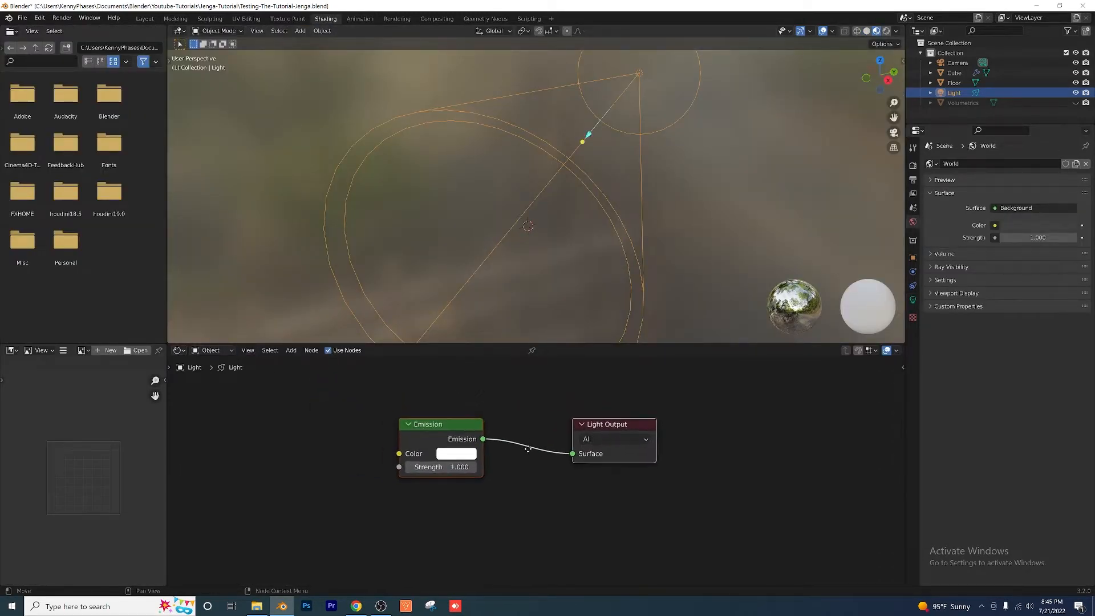
# Step: Connect a new Light Path node's Ray Length to the light's Emission Color, with Strength 700, and save the file
pyautogui.click(305, 362)
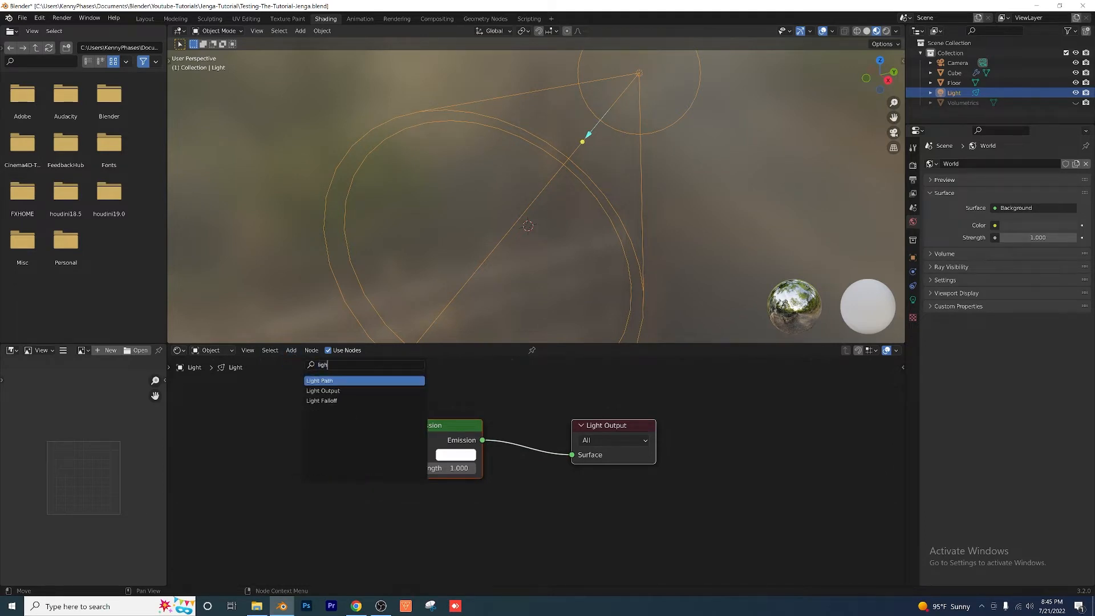
pyautogui.press('Return')
pyautogui.click(331, 463)
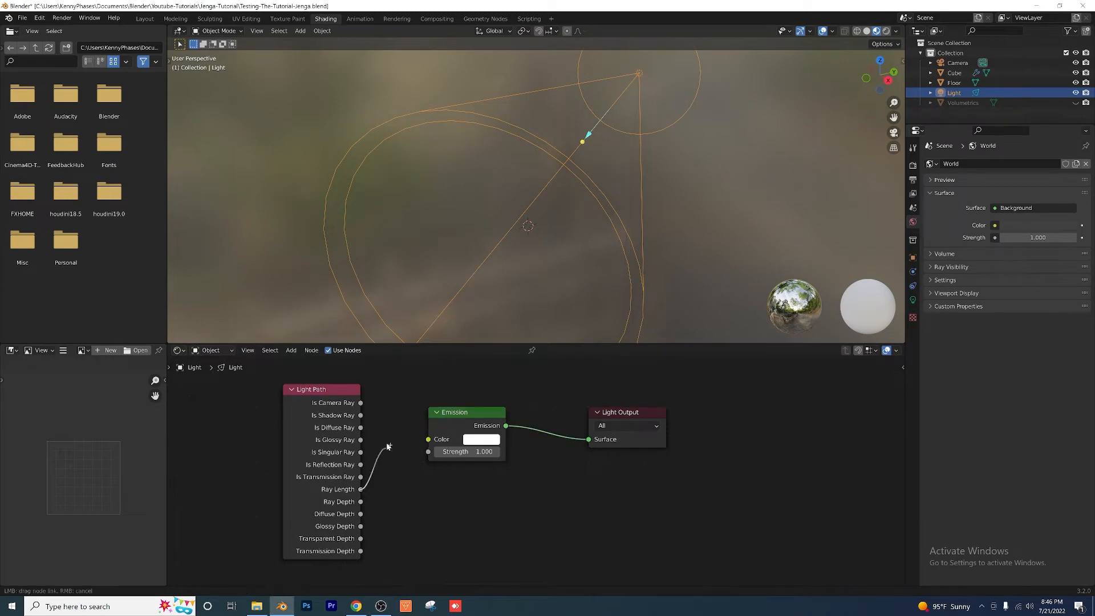
pyautogui.moveTo(431, 436); pyautogui.dragTo(429, 439)
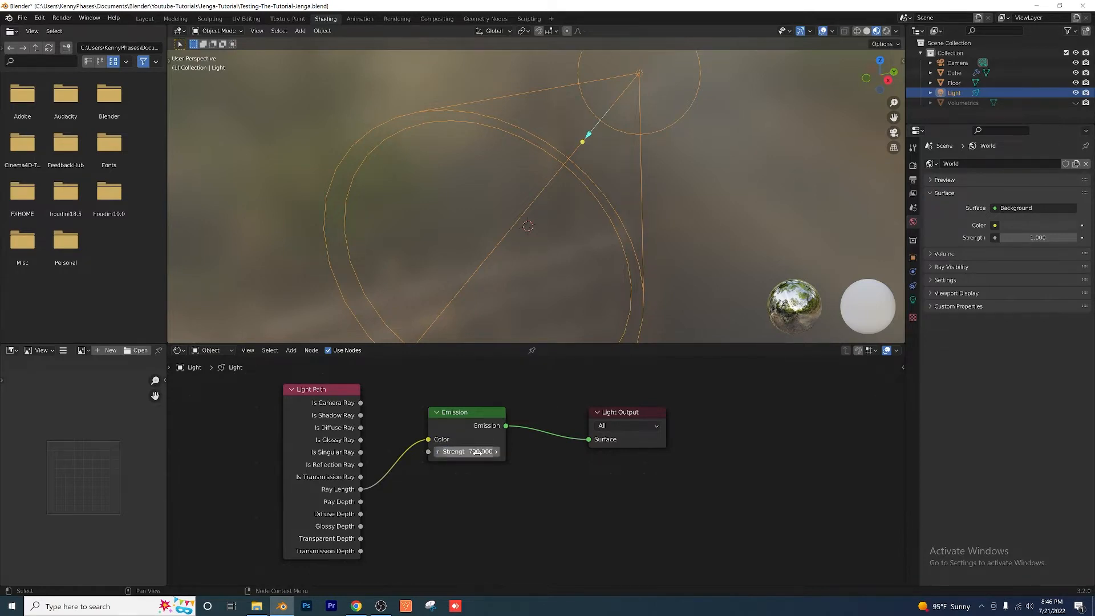
pyautogui.hotkey('ctrl', 's')
# Step: In the Animation workspace, move the spot light behind the slats to about (17.9, -42.6, 18.9) m, rotated about (75.3°, -14.8°, 18°)
pyautogui.click(360, 19)
pyautogui.moveTo(642, 214); pyautogui.dragTo(603, 177, button='middle')
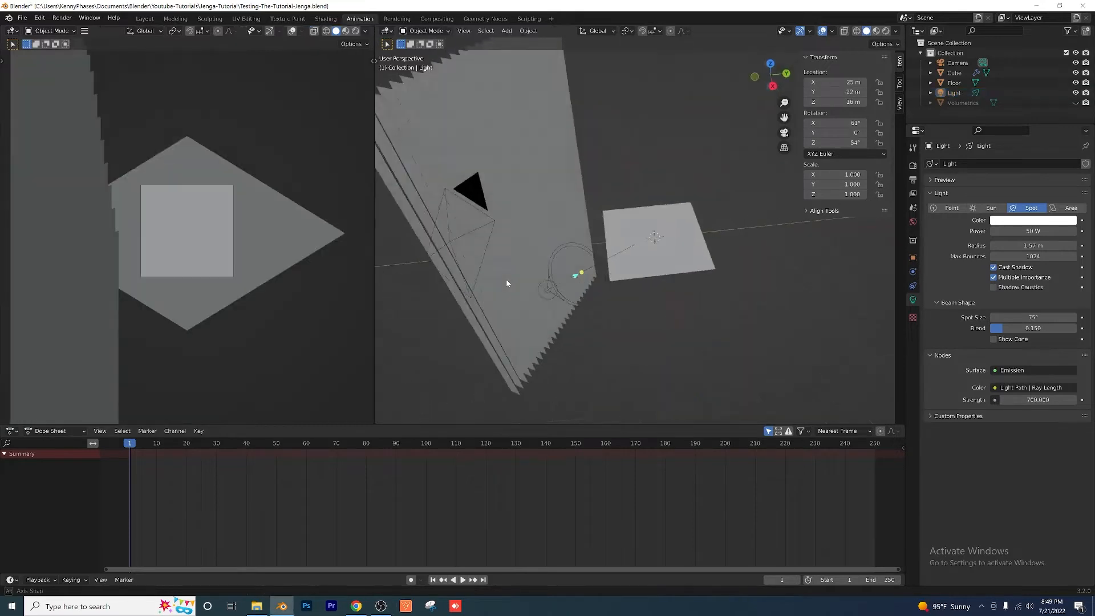
pyautogui.moveTo(506, 279); pyautogui.dragTo(409, 70, button='middle')
pyautogui.click(563, 303)
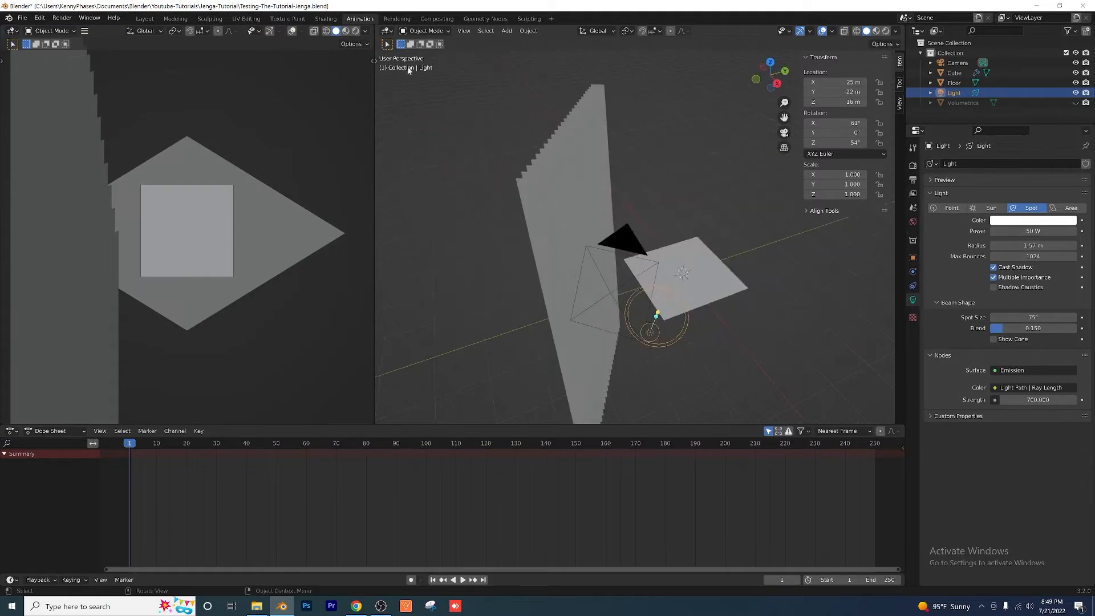
pyautogui.click(377, 60)
pyautogui.click(388, 100)
pyautogui.scroll(-2, 650, 308)
pyautogui.moveTo(650, 308); pyautogui.dragTo(607, 281, button='middle')
pyautogui.scroll(1, 607, 280)
pyautogui.moveTo(622, 295); pyautogui.dragTo(520, 279)
pyautogui.moveTo(599, 312); pyautogui.dragTo(543, 250, button='middle')
pyautogui.click(387, 118)
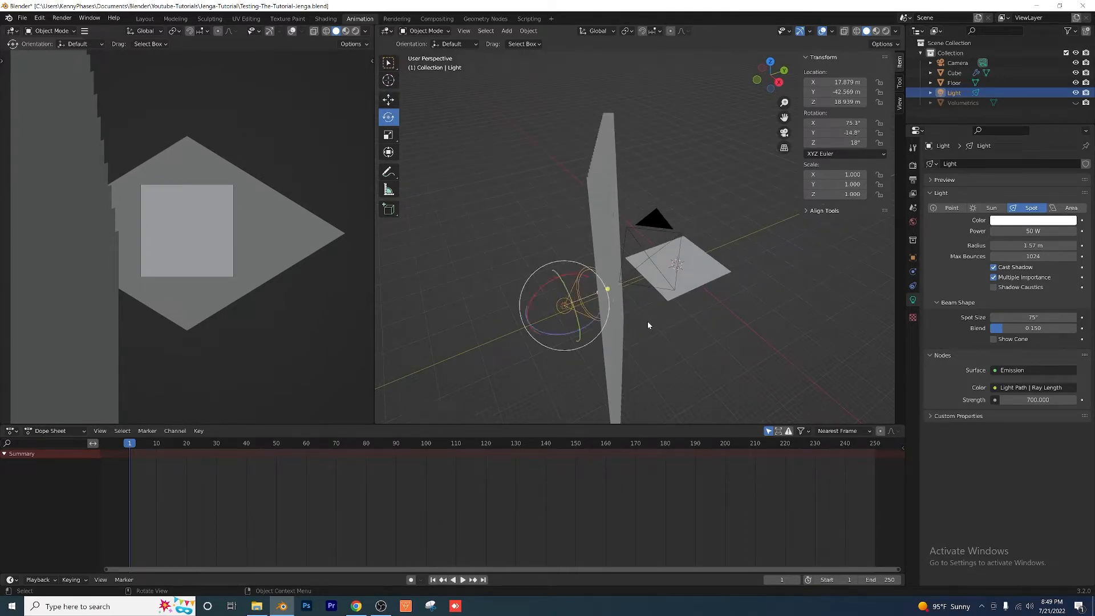
pyautogui.moveTo(648, 325); pyautogui.dragTo(627, 313, button='middle')
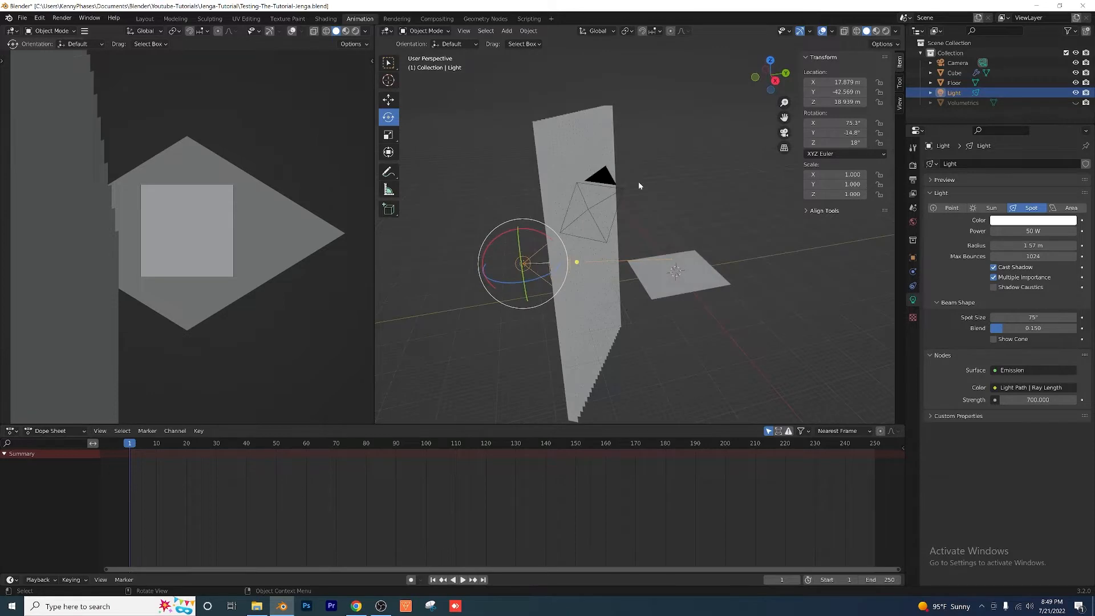
# Step: Move the slat array to about X -14.7 m, Y -17.3 m and rotate it to about -7.2° on Z
pyautogui.click(597, 262)
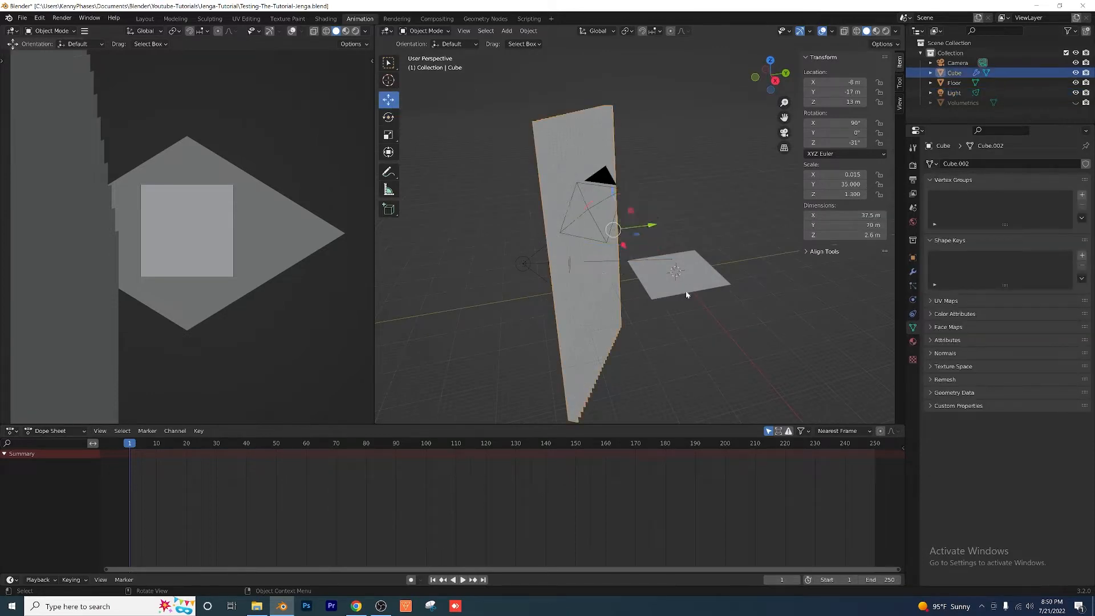
pyautogui.moveTo(687, 295); pyautogui.dragTo(664, 292, button='middle')
pyautogui.moveTo(647, 234); pyautogui.dragTo(675, 238)
pyautogui.moveTo(645, 275); pyautogui.dragTo(629, 308, button='middle')
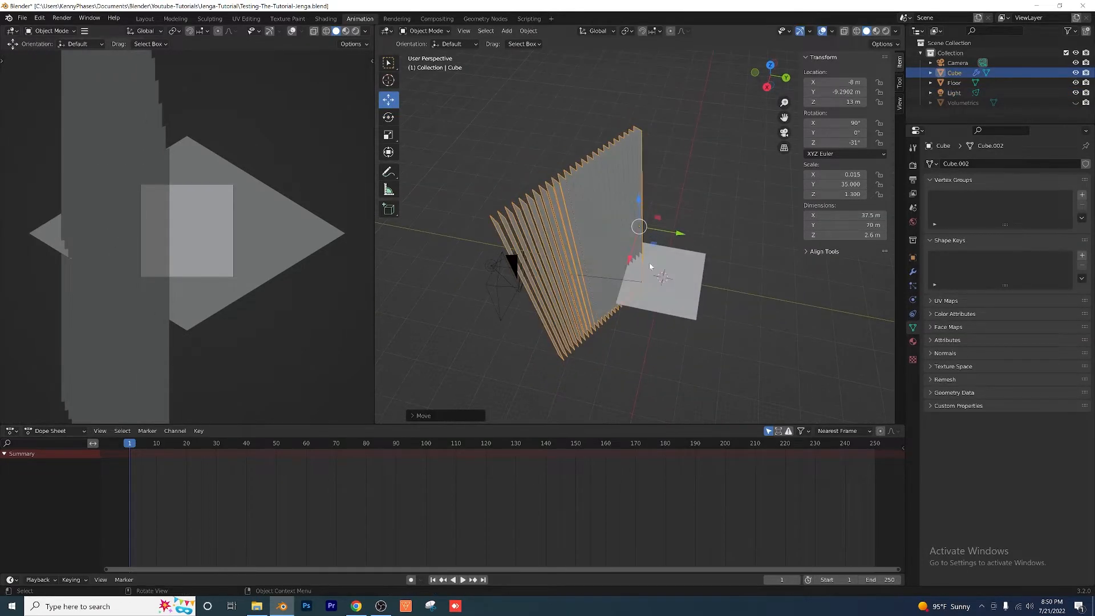
pyautogui.moveTo(631, 261); pyautogui.dragTo(612, 311)
pyautogui.scroll(1, 611, 311)
pyautogui.moveTo(836, 142); pyautogui.dragTo(861, 143)
pyautogui.moveTo(696, 215); pyautogui.dragTo(656, 210)
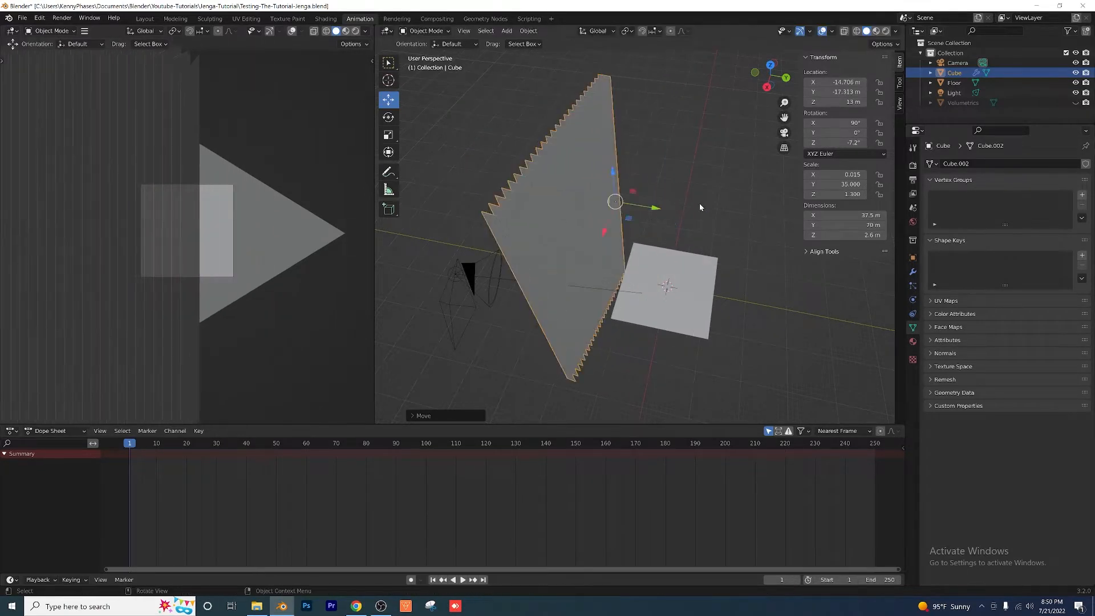
# Step: Rotate the slats to about -15.3° on Z and shift them to about Y -20.4 m, just clear of the camera frame
pyautogui.click(697, 227)
pyautogui.press('KP_0')
pyautogui.moveTo(696, 231); pyautogui.dragTo(590, 235, button='middle')
pyautogui.click(558, 231)
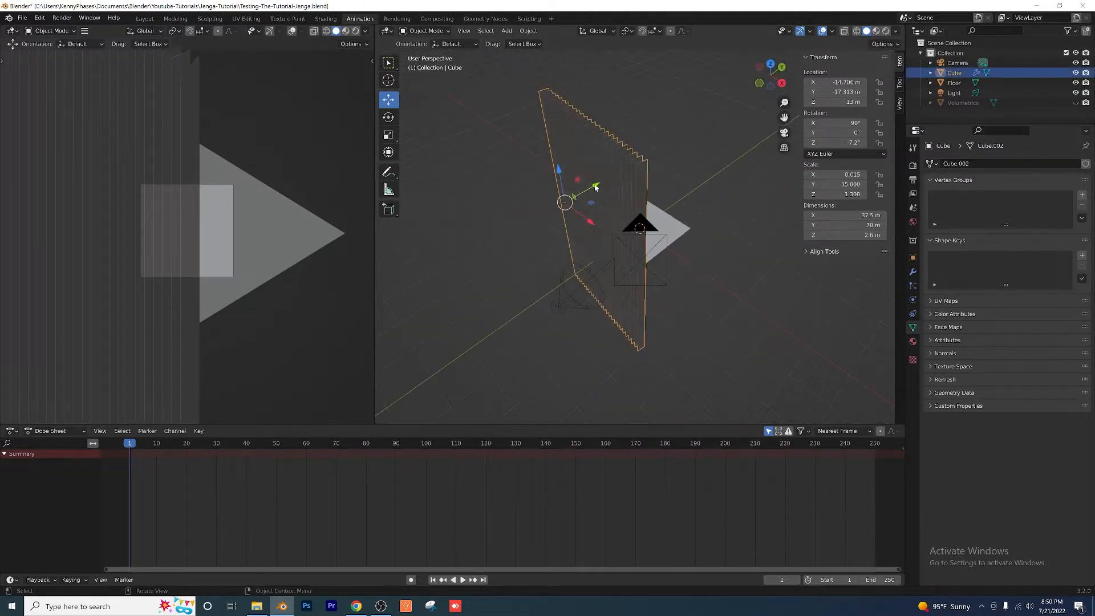
pyautogui.moveTo(595, 187); pyautogui.dragTo(578, 195)
pyautogui.moveTo(858, 143); pyautogui.dragTo(844, 143)
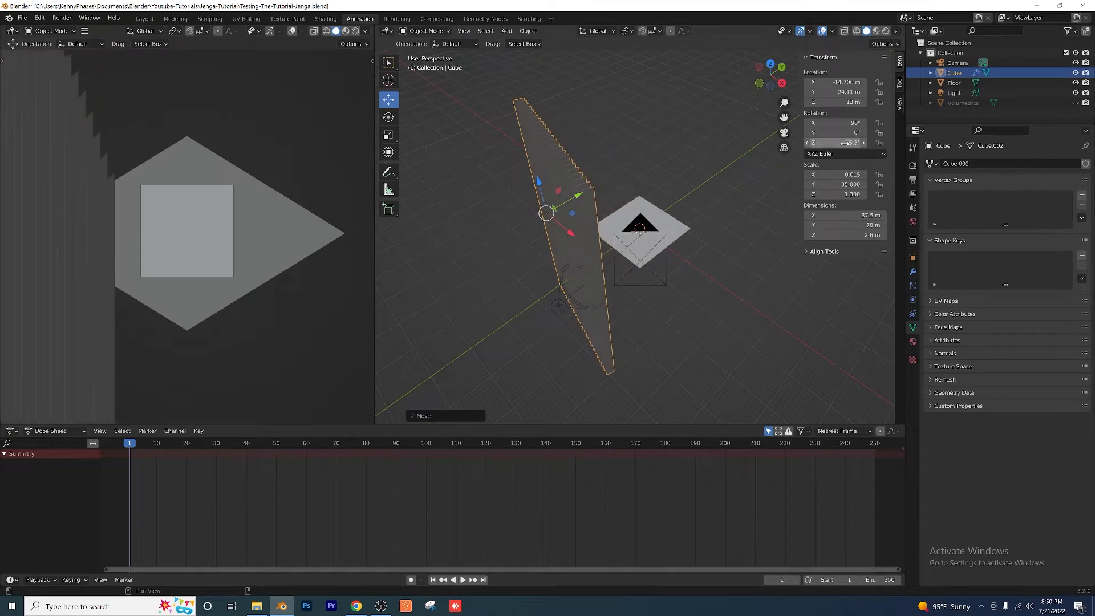
pyautogui.moveTo(573, 198); pyautogui.dragTo(585, 191)
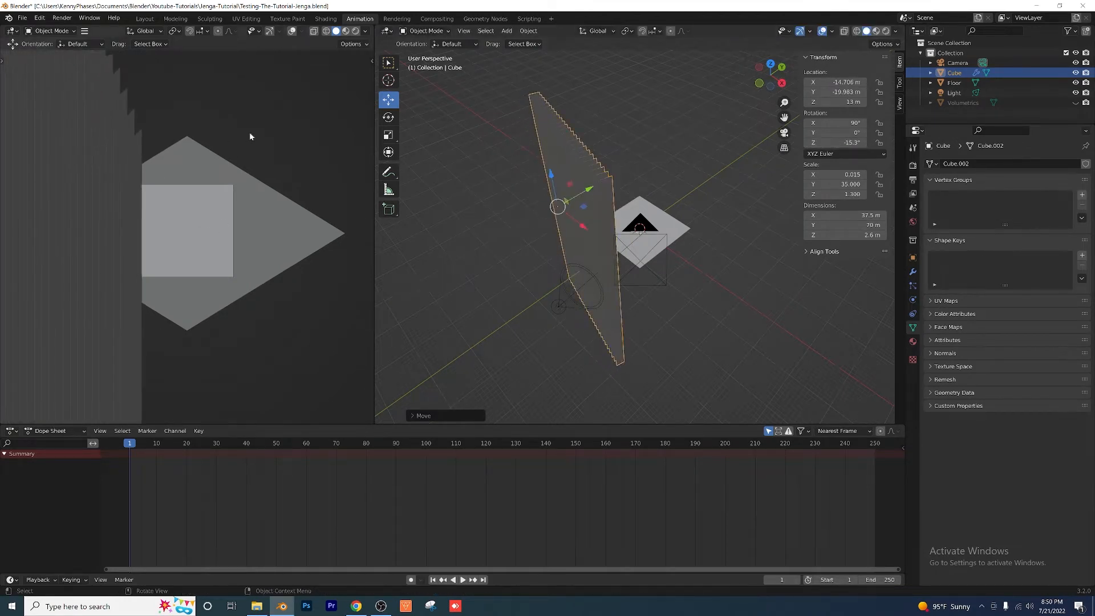
pyautogui.scroll(3, 176, 237)
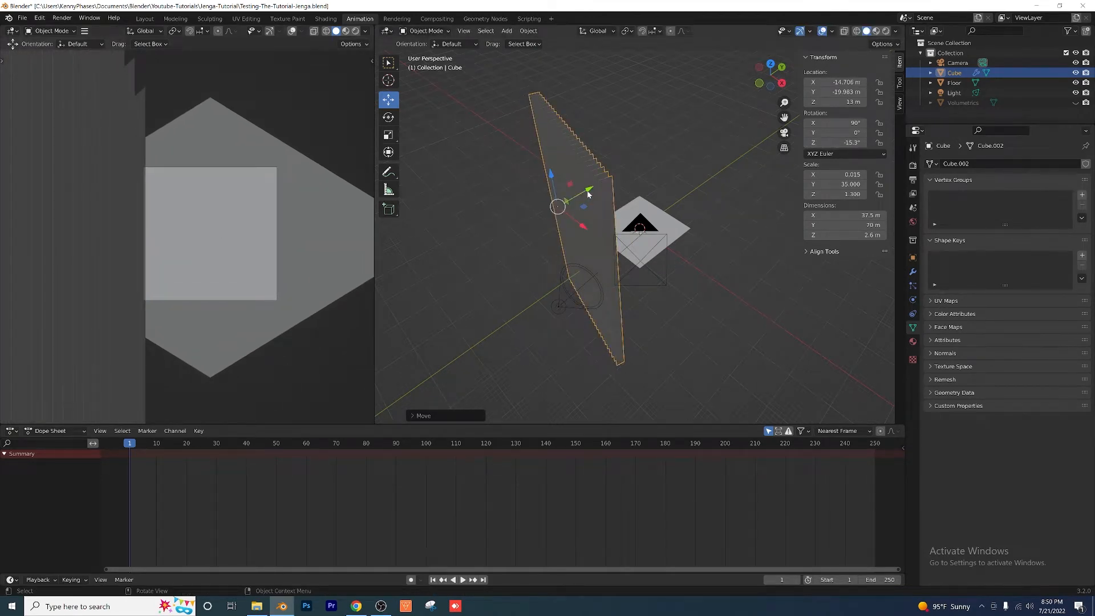
pyautogui.moveTo(589, 193); pyautogui.dragTo(513, 213)
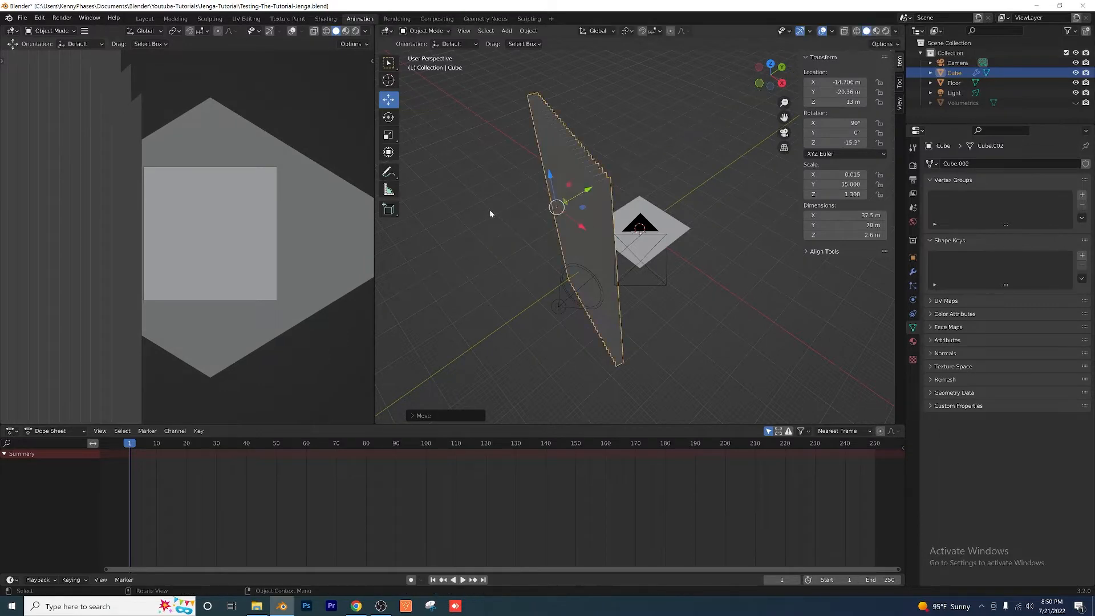
pyautogui.scroll(2, 772, 262)
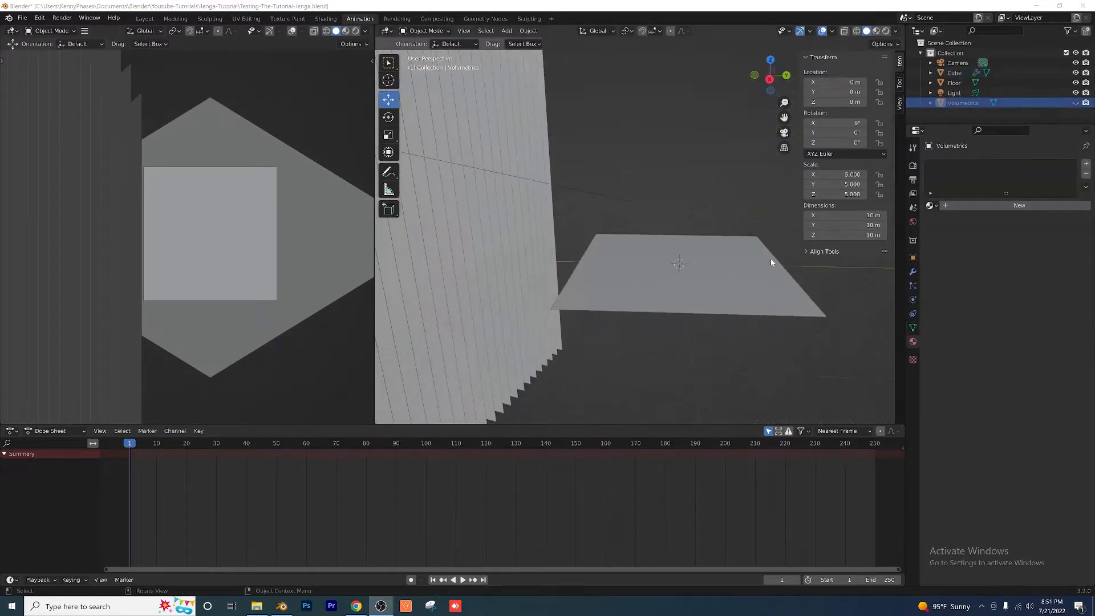
# Step: Unhide the Volumetrics cube in the viewport and select the floor
pyautogui.click(1075, 103)
pyautogui.click(706, 246)
pyautogui.keyDown('shift'); pyautogui.moveTo(712, 302); pyautogui.dragTo(654, 292, button='middle'); pyautogui.keyUp('shift')
pyautogui.scroll(3, 656, 293)
pyautogui.moveTo(656, 293); pyautogui.dragTo(605, 228)
pyautogui.moveTo(605, 228); pyautogui.dragTo(605, 259, button='middle')
pyautogui.scroll(-4, 581, 258)
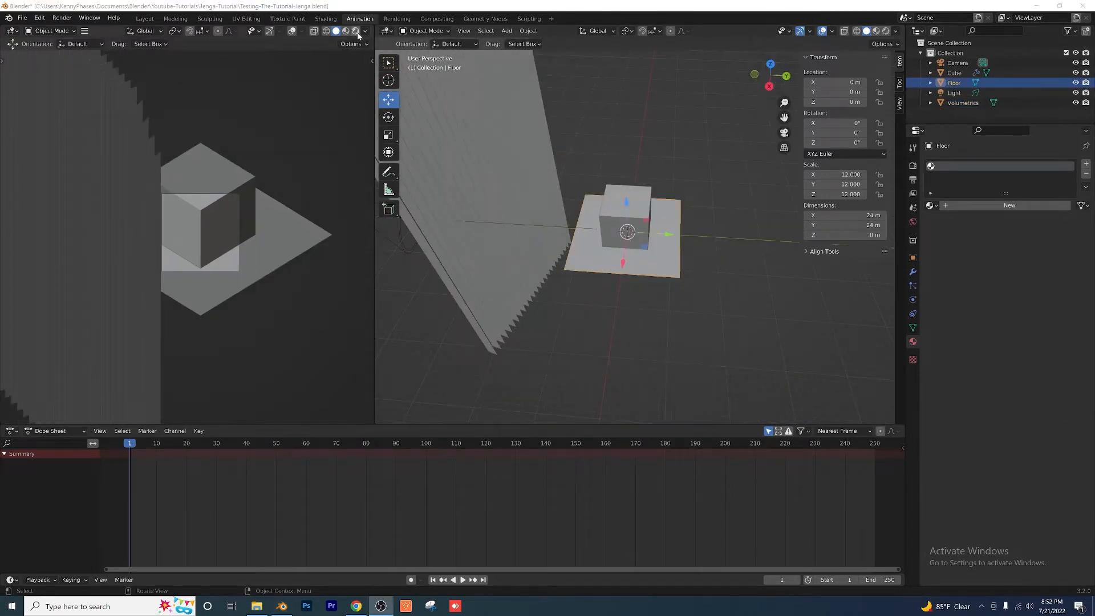
# Step: Switch the camera viewport to rendered shading and examine the light on the slats and floor before returning to the camera view
pyautogui.click(356, 30)
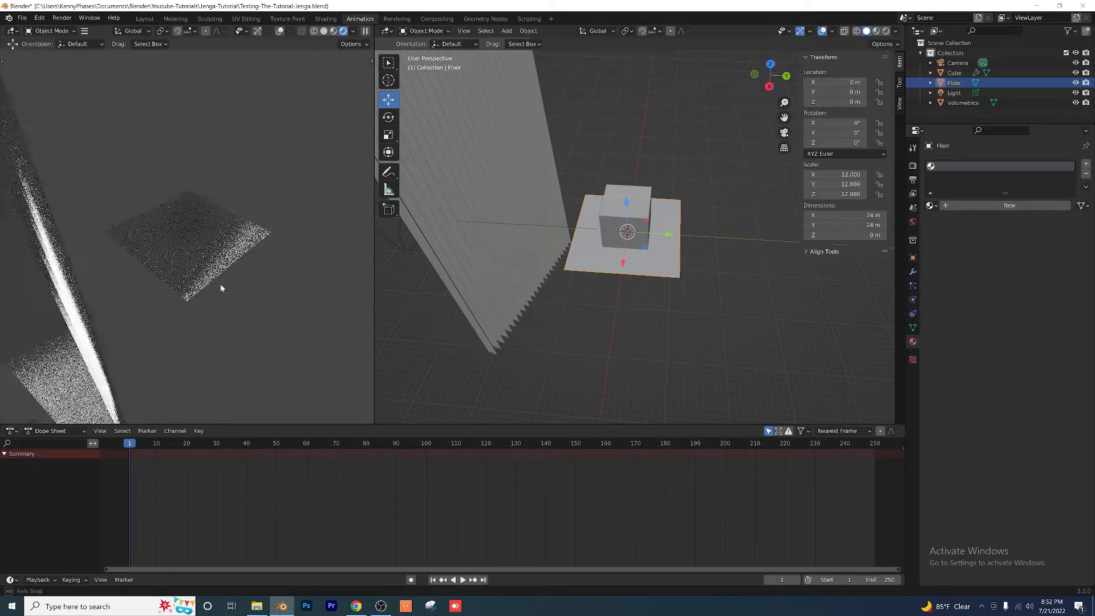
pyautogui.moveTo(222, 288)
pyautogui.mouseDown(button='middle')
pyautogui.moveTo(131, 280)
pyautogui.moveTo(244, 339)
pyautogui.moveTo(203, 313)
pyautogui.mouseUp(button='middle')
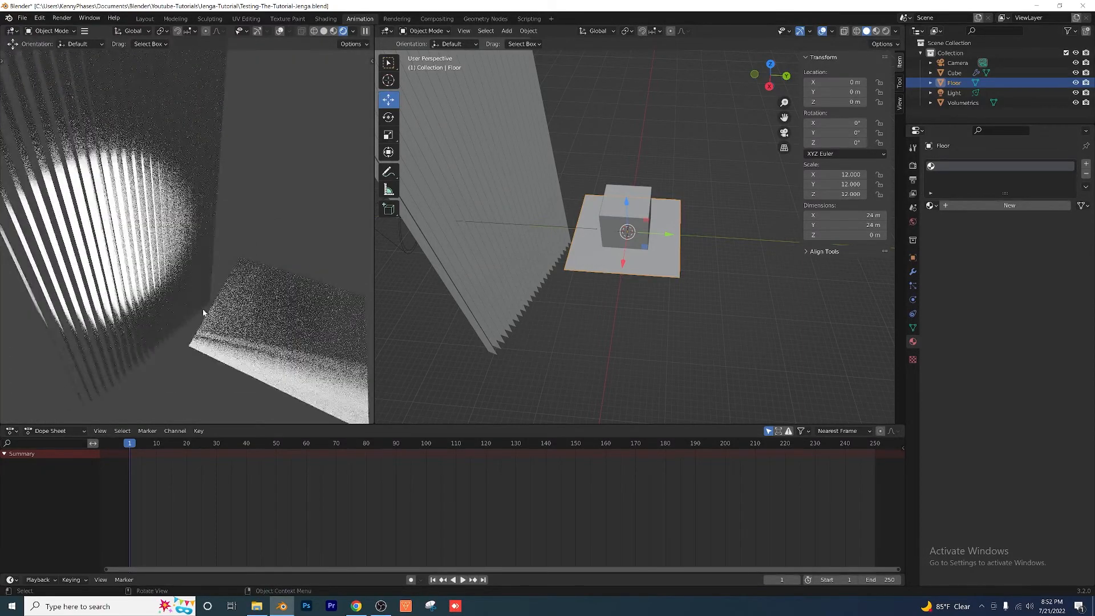
pyautogui.scroll(-2, 186, 312)
pyautogui.scroll(-3, 545, 242)
pyautogui.moveTo(549, 239); pyautogui.dragTo(563, 239, button='middle')
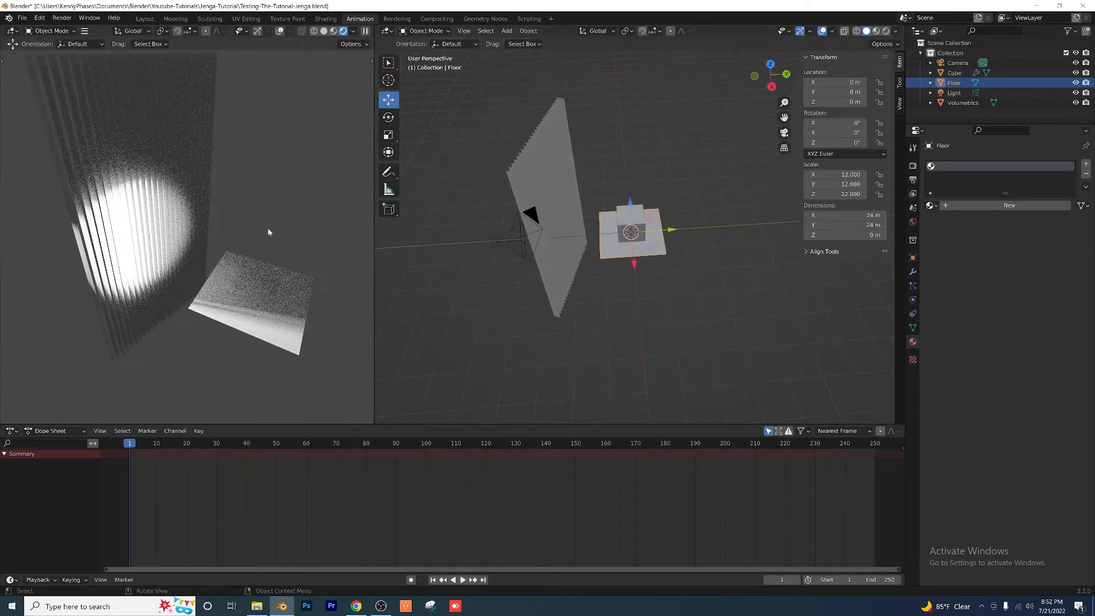
pyautogui.click(268, 231)
pyautogui.moveTo(261, 254); pyautogui.dragTo(285, 264, button='middle')
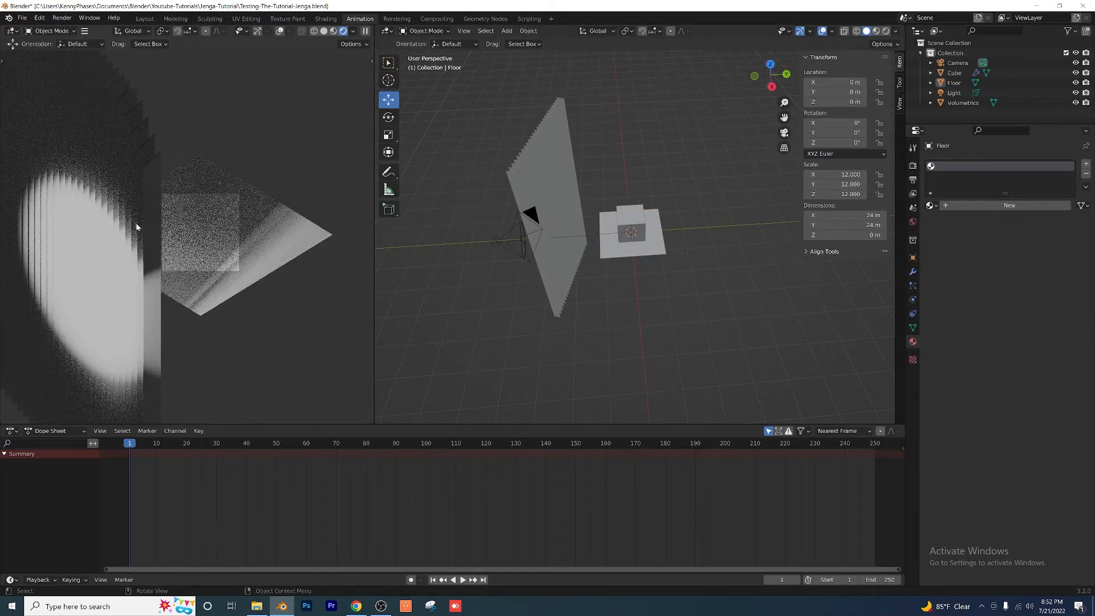
# Step: Move the spot light farther from the slats to about X 7.9 m, Y -45.1 m and adjust its height along Z
pyautogui.click(535, 212)
pyautogui.moveTo(559, 249); pyautogui.dragTo(525, 256, button='middle')
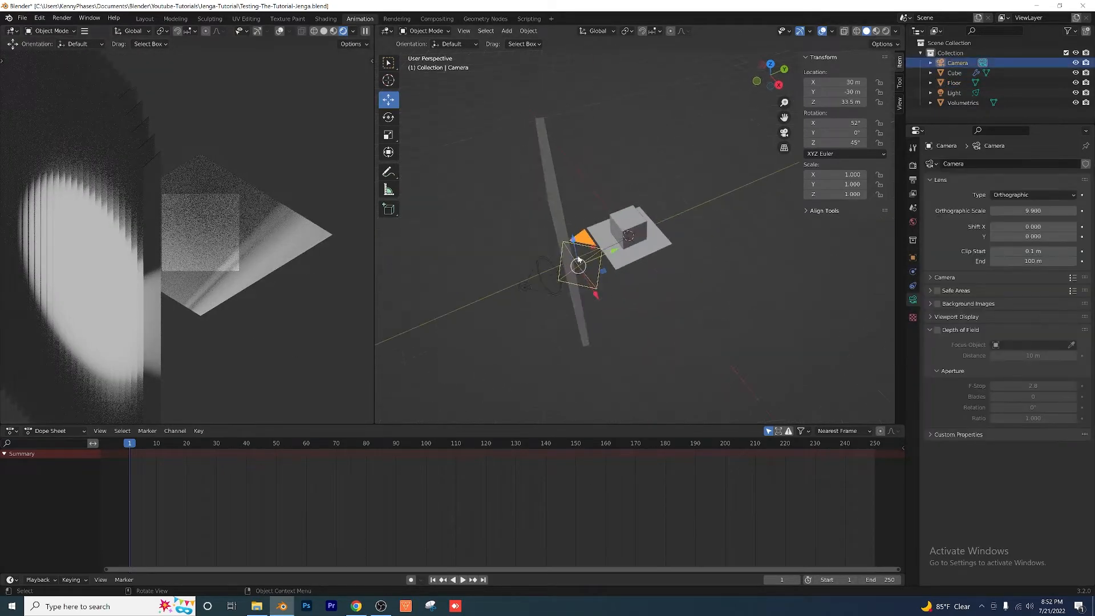
pyautogui.click(513, 258)
pyautogui.press('g')
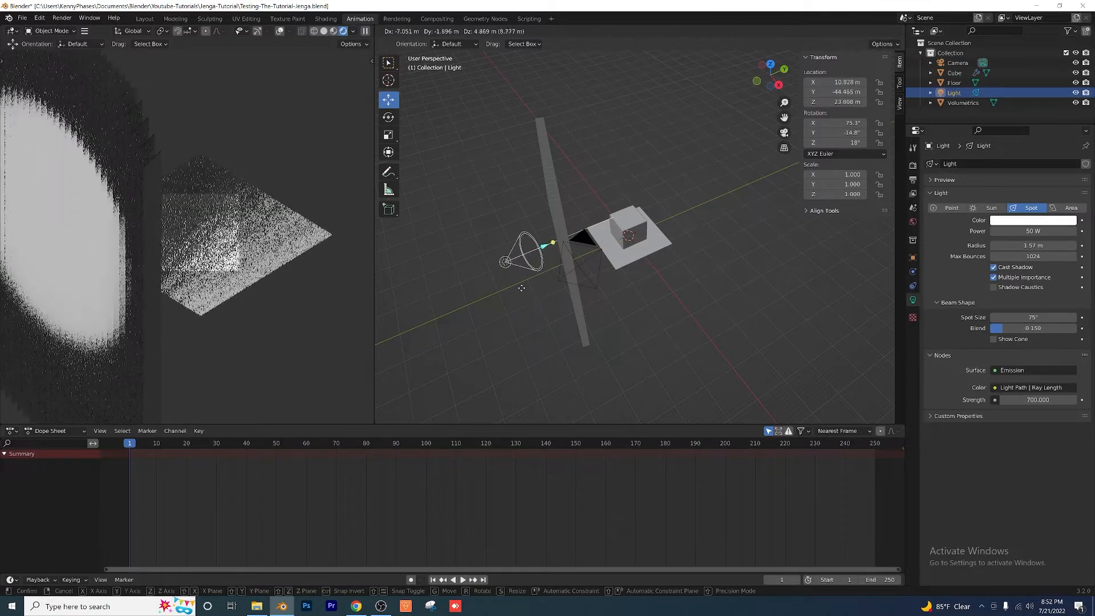
pyautogui.press('z')
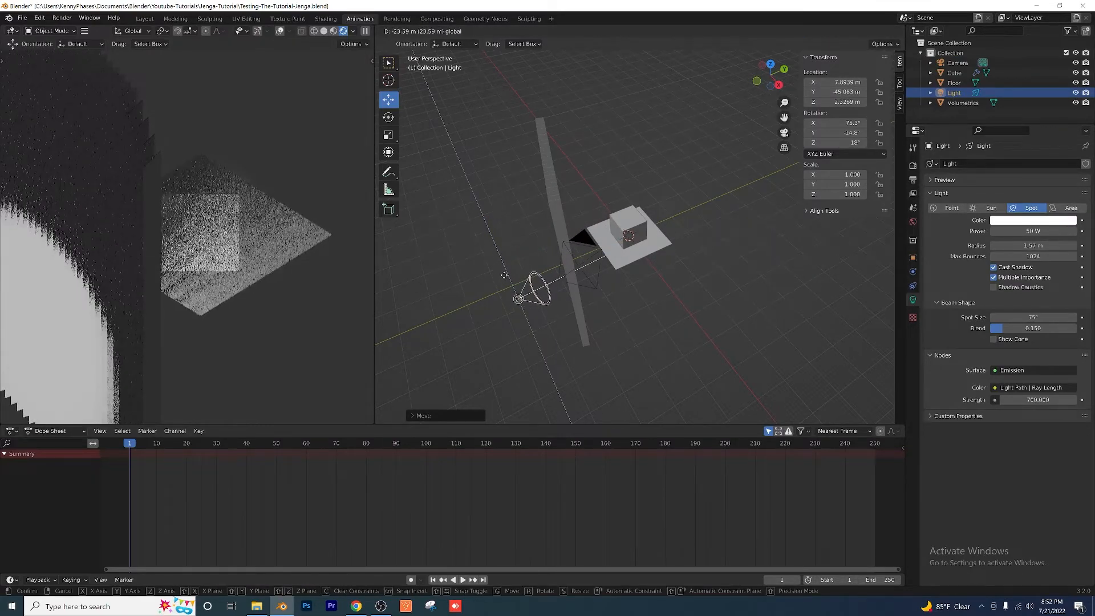
pyautogui.click(488, 240)
pyautogui.scroll(2, 246, 295)
pyautogui.scroll(3, 246, 295)
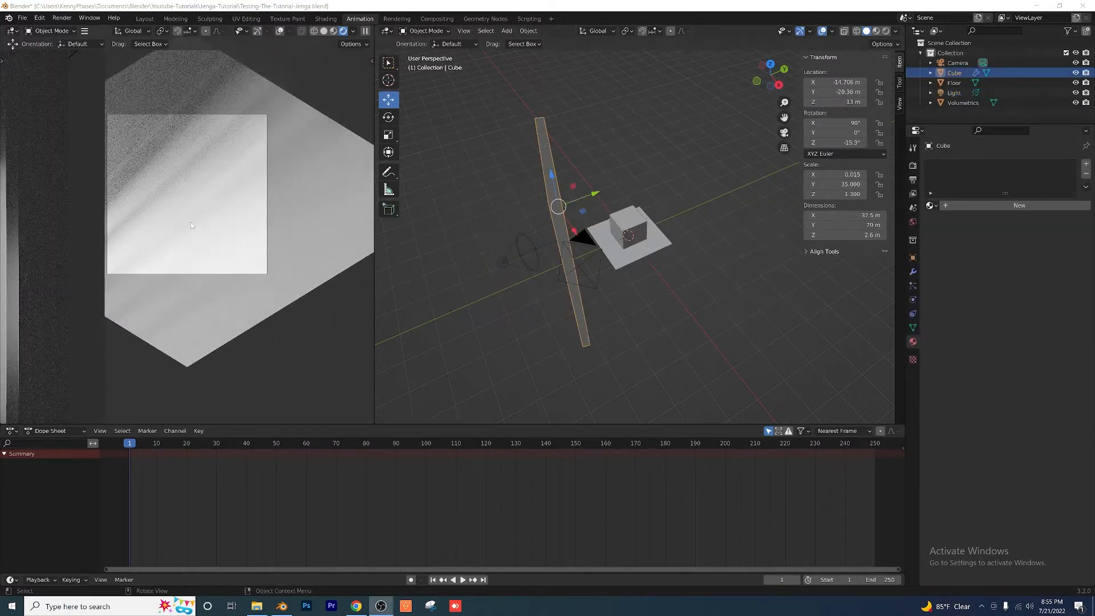
# Step: Examine in the rendered viewport how the light through the slats reaches the floor and the Volumetrics cube
pyautogui.moveTo(319, 249); pyautogui.dragTo(222, 199, button='middle')
pyautogui.scroll(2, 222, 200)
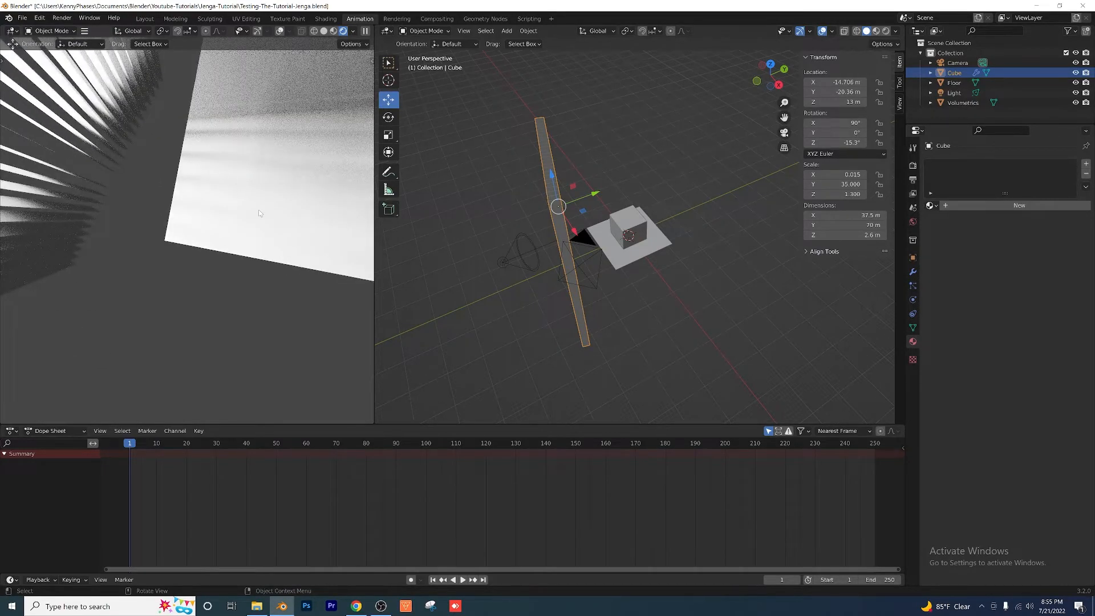
pyautogui.scroll(-3, 258, 210)
pyautogui.moveTo(258, 210); pyautogui.dragTo(147, 159, button='middle')
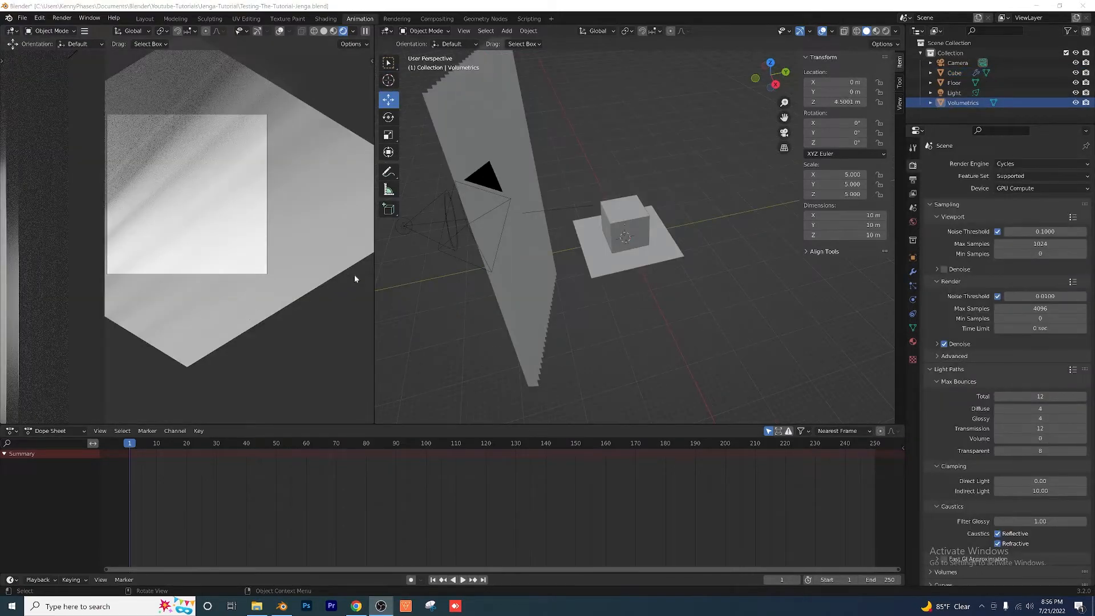
pyautogui.moveTo(354, 275); pyautogui.dragTo(239, 234, button='middle')
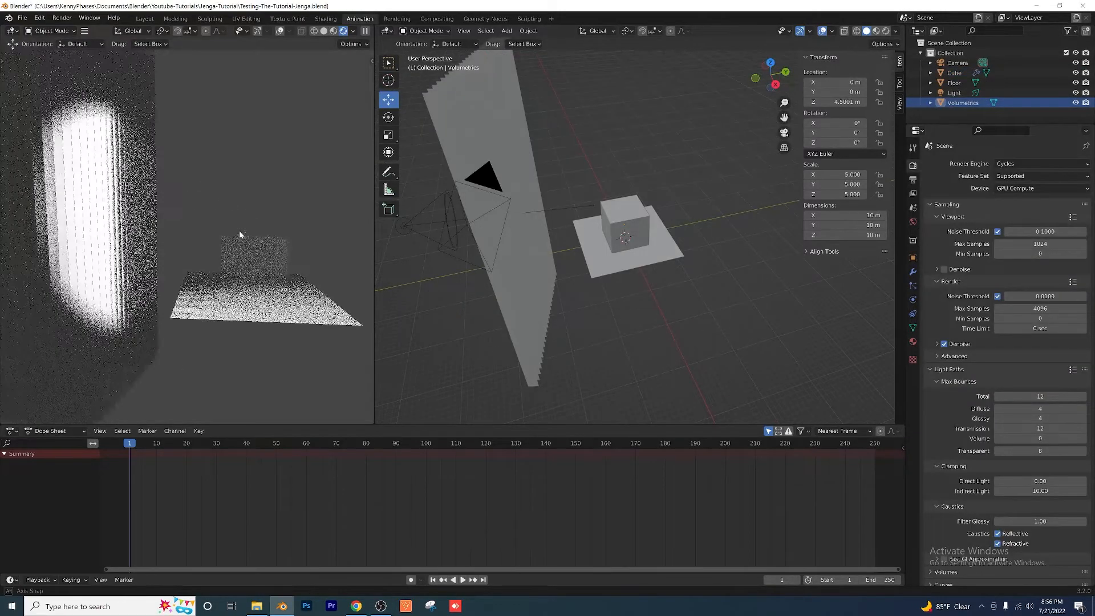
pyautogui.scroll(3, 289, 293)
pyautogui.moveTo(310, 304); pyautogui.dragTo(198, 257, button='middle')
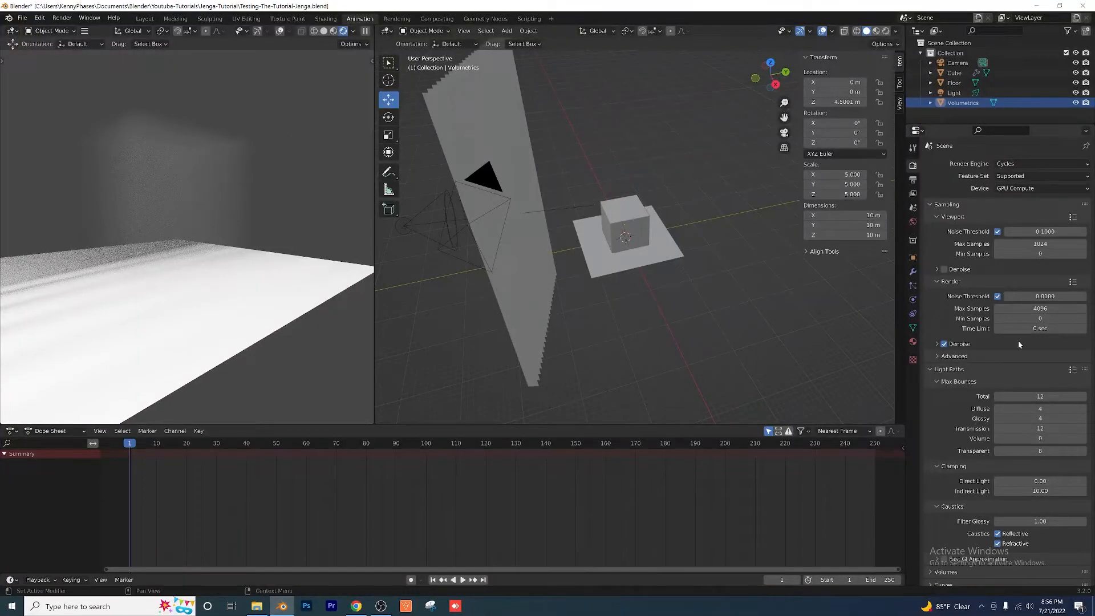
# Step: Set the Light Paths maximum Volume bounces to 10 and examine the fog in the rendered viewport
pyautogui.click(930, 372)
pyautogui.click(933, 372)
pyautogui.click(941, 383)
pyautogui.click(939, 383)
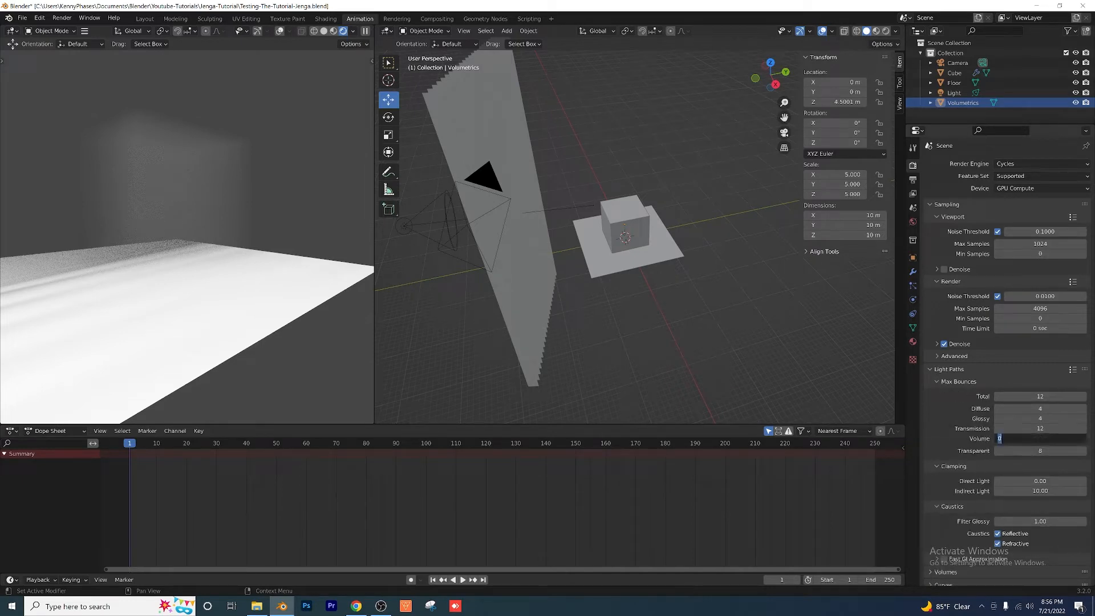
pyautogui.press('Return')
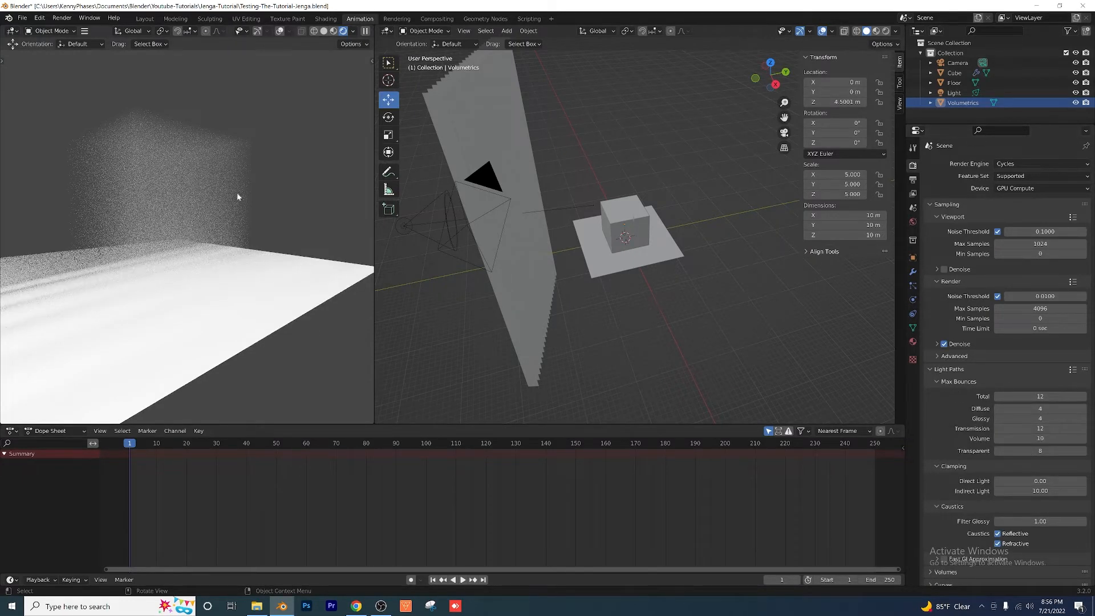
pyautogui.moveTo(238, 197)
pyautogui.mouseDown(button='middle')
pyautogui.moveTo(251, 217)
pyautogui.moveTo(230, 210)
pyautogui.mouseUp(button='middle')
pyautogui.scroll(2, 227, 266)
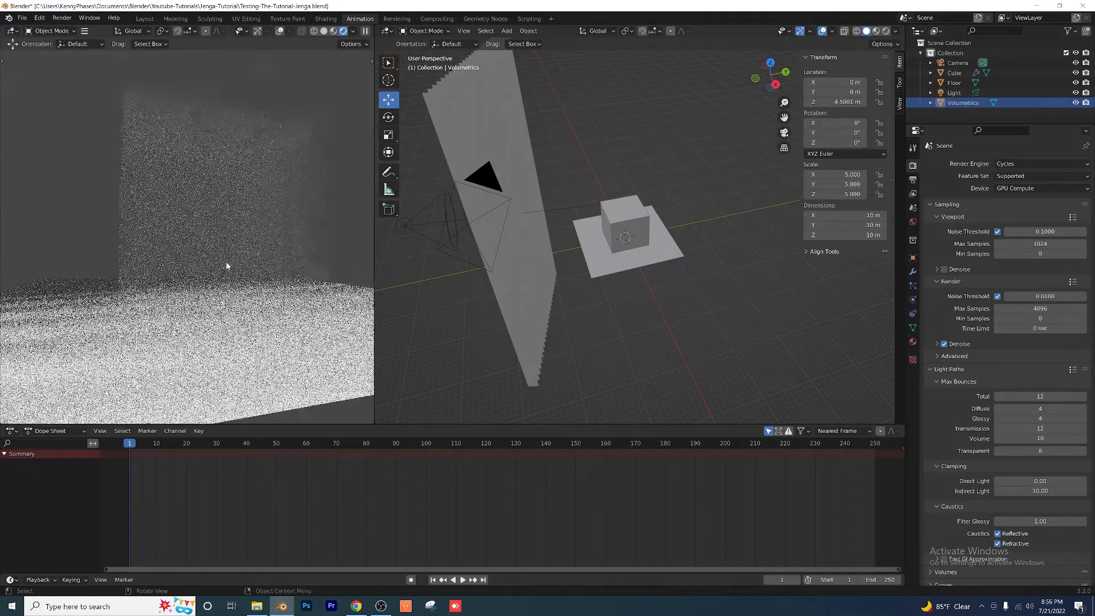
pyautogui.scroll(2, 227, 266)
pyautogui.moveTo(254, 245)
pyautogui.mouseDown(button='middle')
pyautogui.moveTo(136, 247)
pyautogui.moveTo(235, 254)
pyautogui.mouseUp(button='middle')
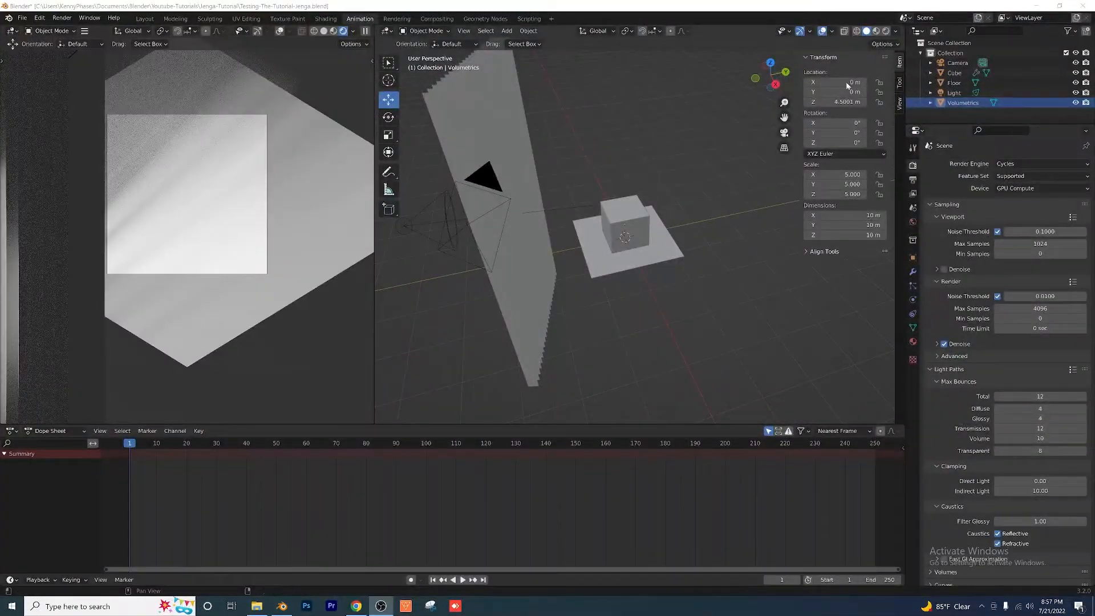
# Step: Hide the Volumetrics cube in the viewport and add a new mesh cube at the centre of the floor
pyautogui.click(1075, 102)
pyautogui.scroll(5, 707, 237)
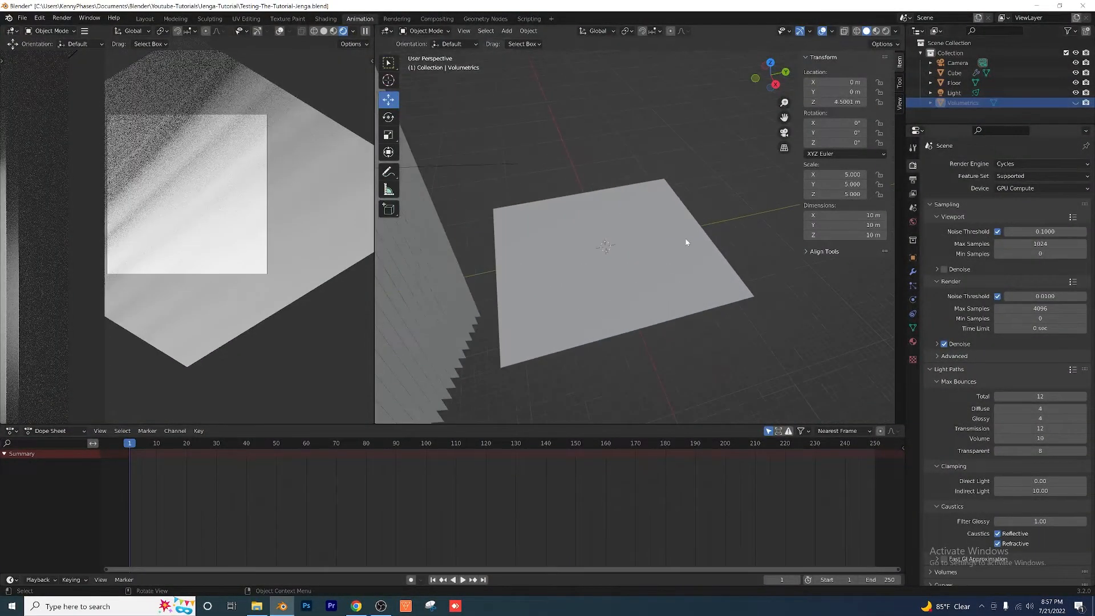
pyautogui.moveTo(687, 240); pyautogui.dragTo(687, 219, button='middle')
pyautogui.click(507, 31)
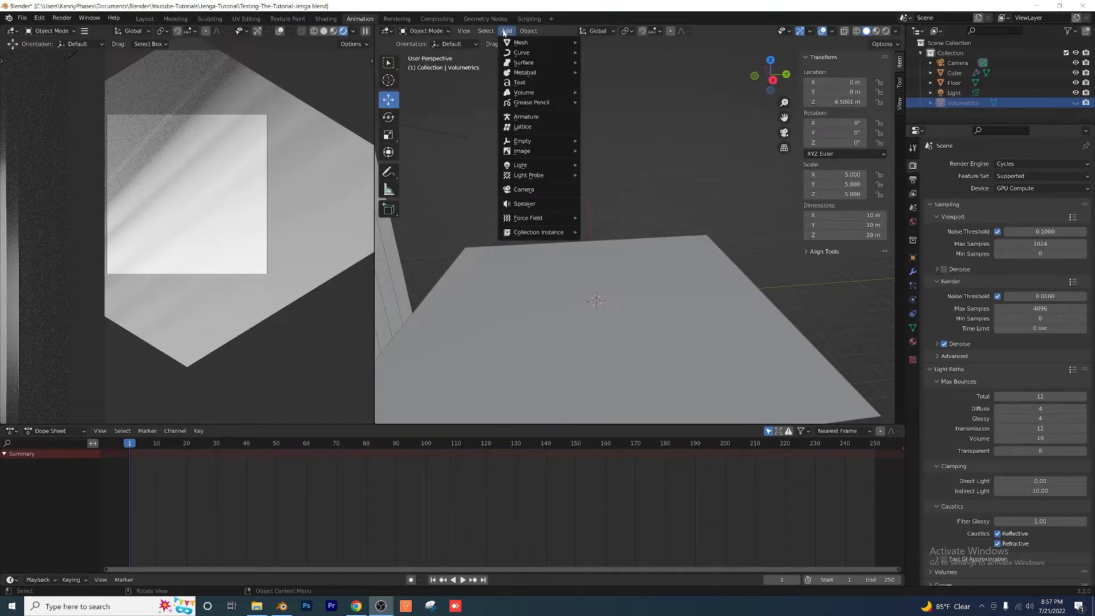
pyautogui.moveTo(521, 45)
pyautogui.click(623, 53)
pyautogui.moveTo(634, 281); pyautogui.dragTo(600, 260, button='middle')
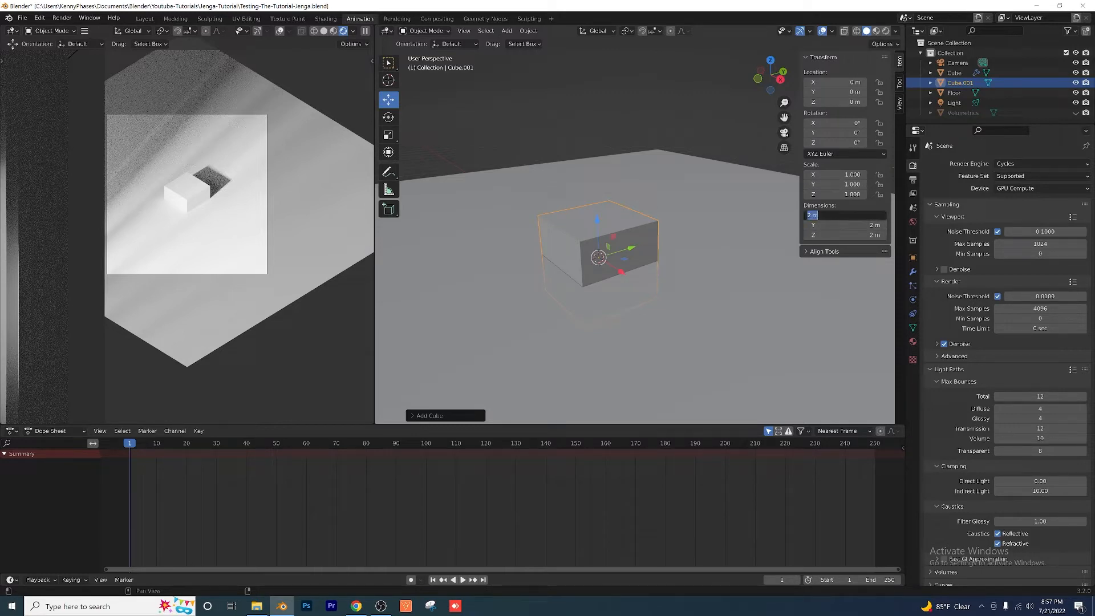
# Step: Set the new cube's dimensions to X 3 m, Y 1 m, Z 0.6 m and apply its scale
pyautogui.press('Tab')
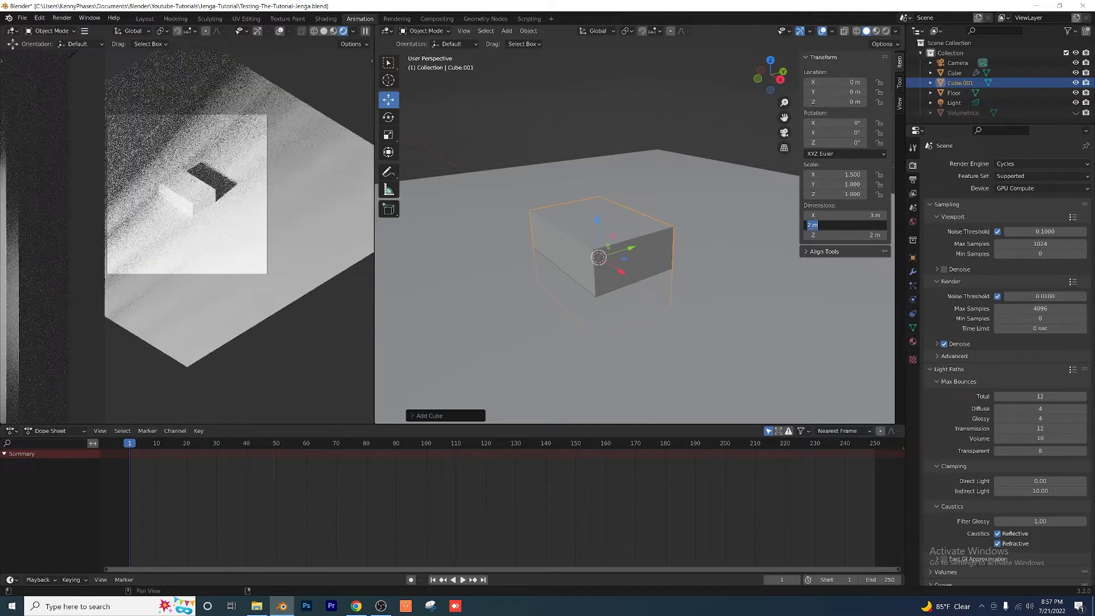
pyautogui.write('1')
pyautogui.press('Return')
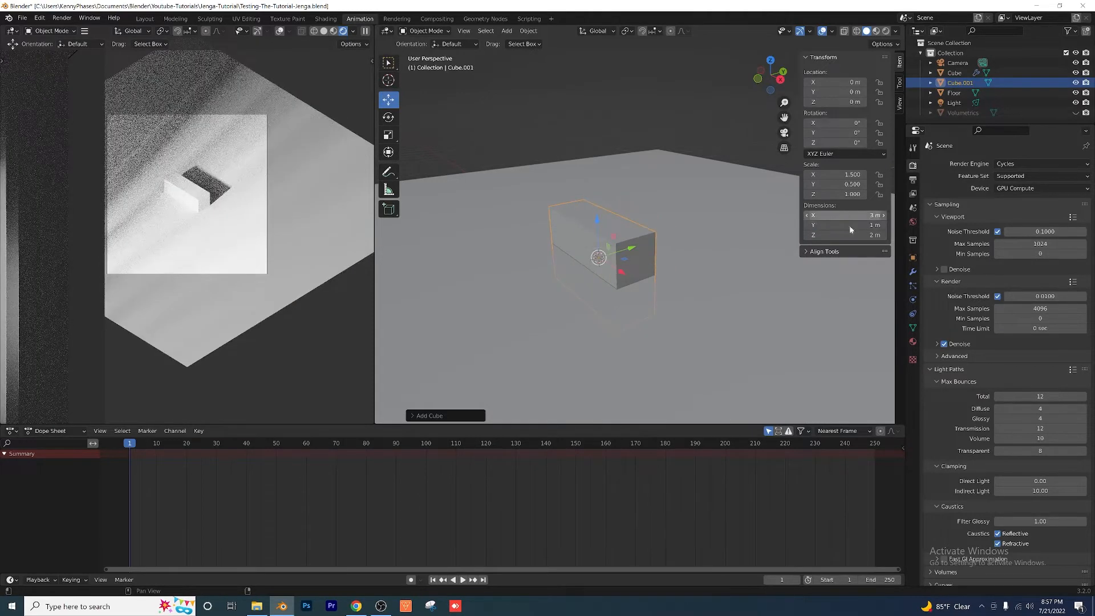
pyautogui.click(855, 235)
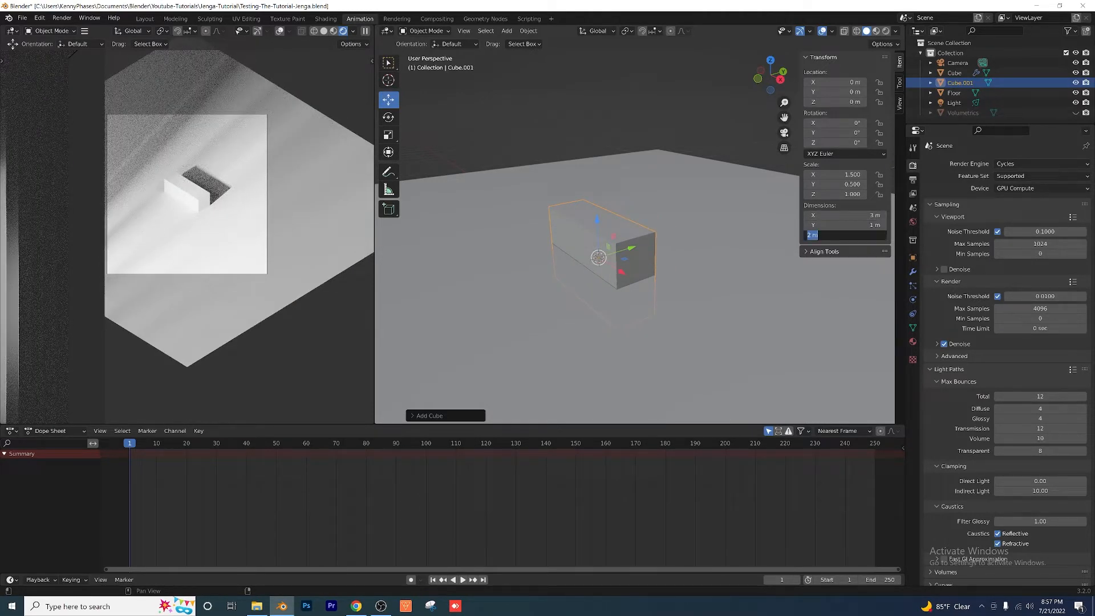
pyautogui.write('.6')
pyautogui.press('Return')
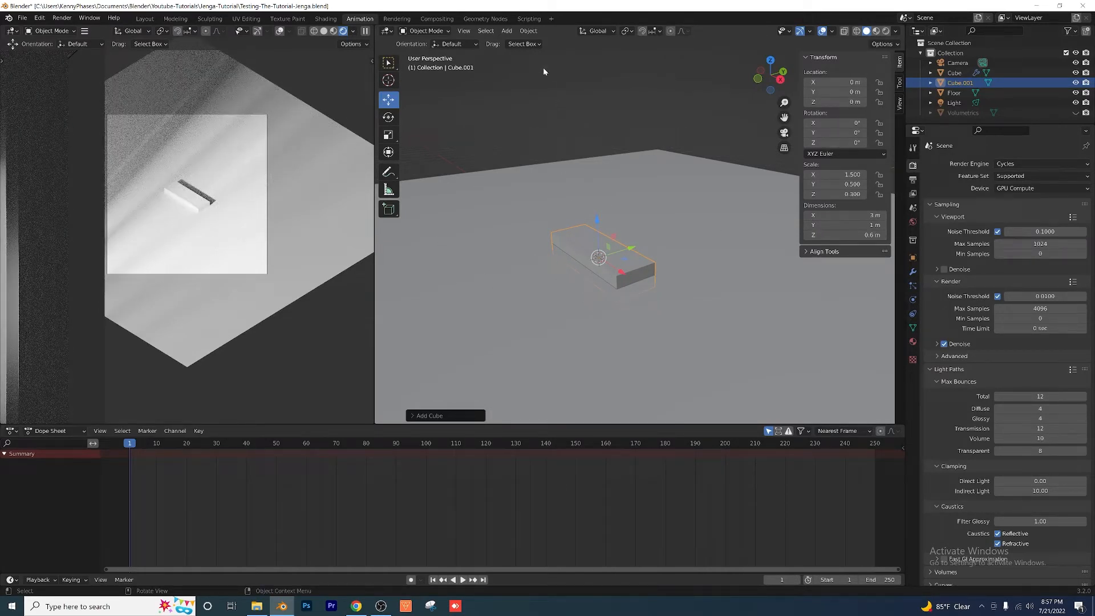
pyautogui.click(525, 31)
pyautogui.moveTo(574, 84)
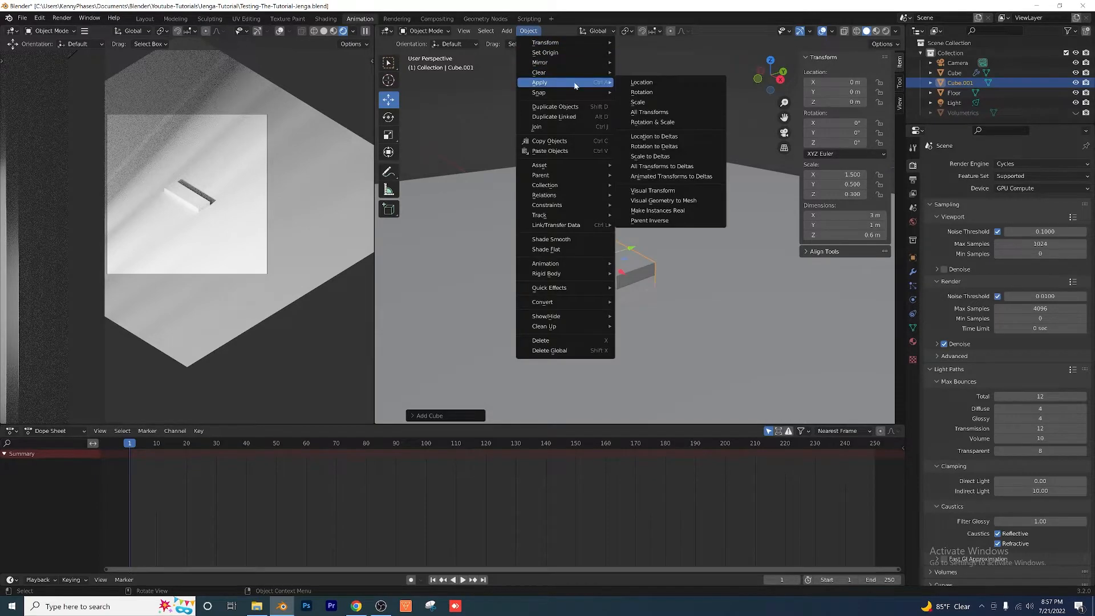
pyautogui.click(655, 107)
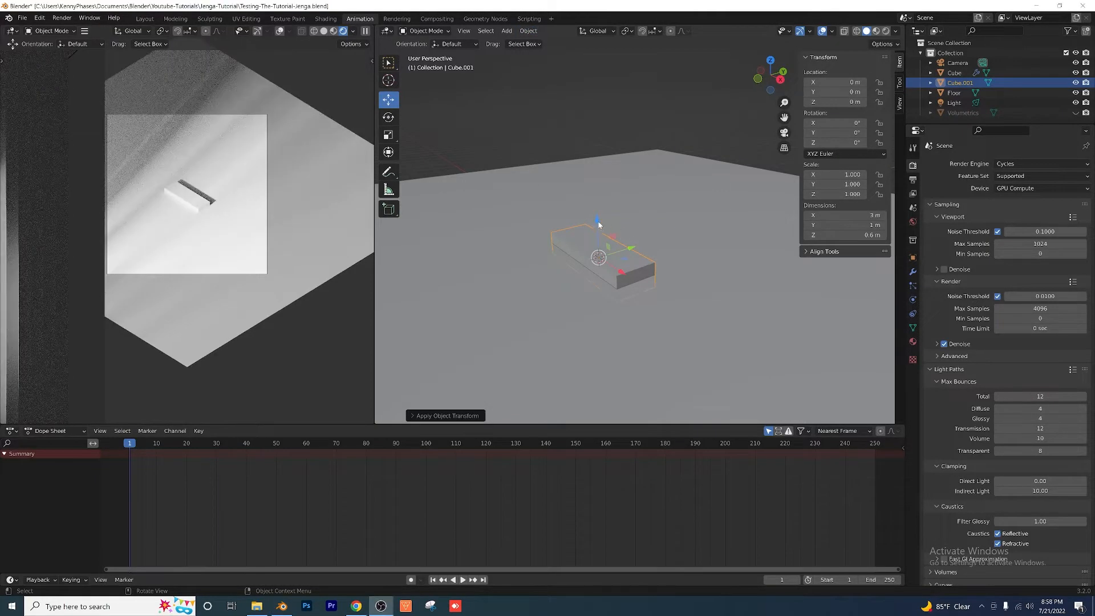
# Step: Raise the block along Z to 0.3 m so that it rests on the floor
pyautogui.moveTo(599, 225); pyautogui.dragTo(550, 329)
pyautogui.scroll(3, 656, 267)
pyautogui.keyDown('shift'); pyautogui.moveTo(547, 281); pyautogui.dragTo(547, 231, button='middle'); pyautogui.keyUp('shift')
pyautogui.moveTo(548, 231); pyautogui.dragTo(558, 200, button='middle')
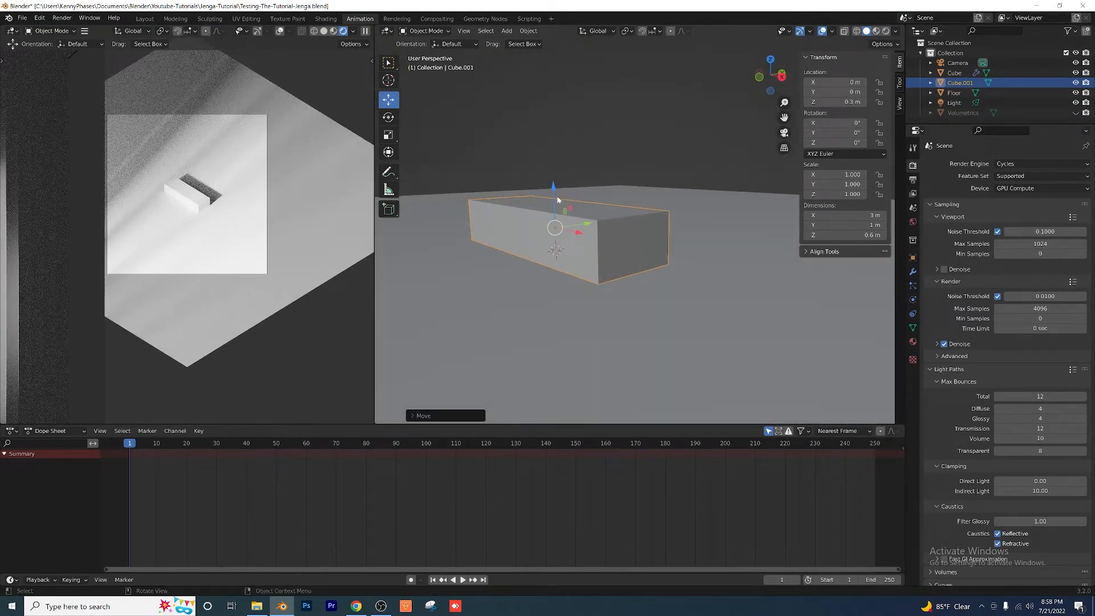
pyautogui.moveTo(557, 199)
pyautogui.mouseDown()
pyautogui.moveTo(550, 65)
pyautogui.moveTo(552, 191)
pyautogui.mouseUp()
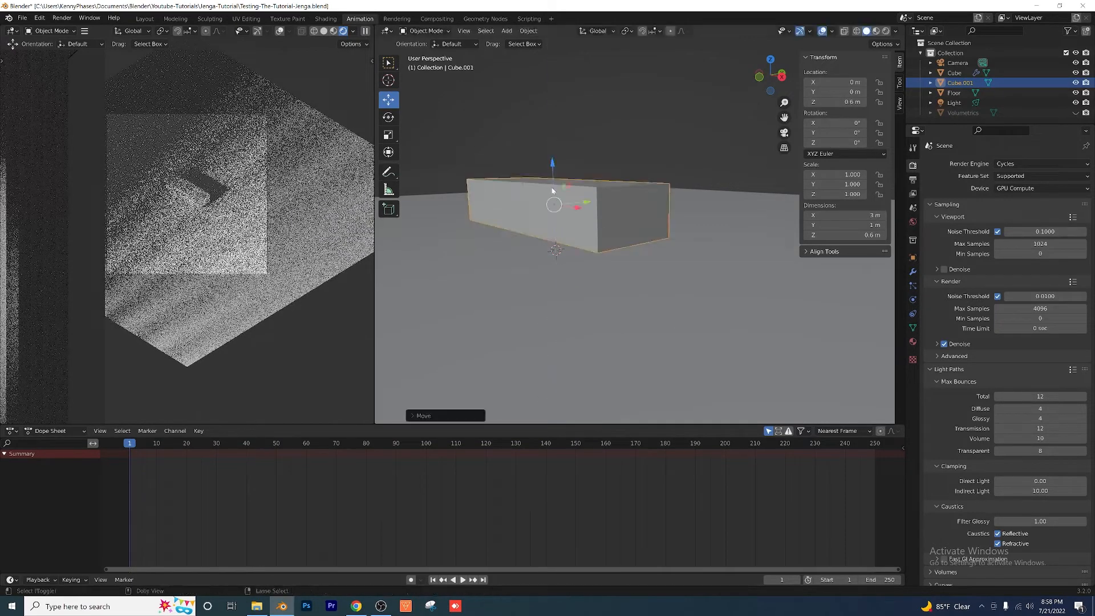
pyautogui.hotkey('ctrl', 'z')
# Step: Add a Bevel modifier to the block with an amount of 0.06 m and 10 segments
pyautogui.moveTo(557, 293); pyautogui.dragTo(613, 230, button='middle')
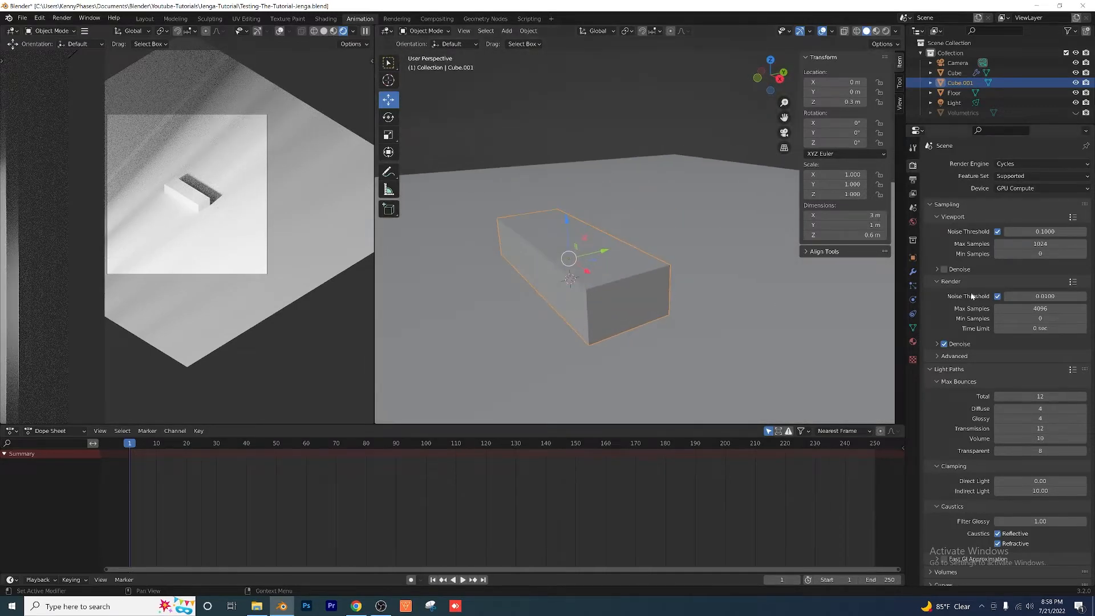
pyautogui.click(913, 272)
pyautogui.click(963, 161)
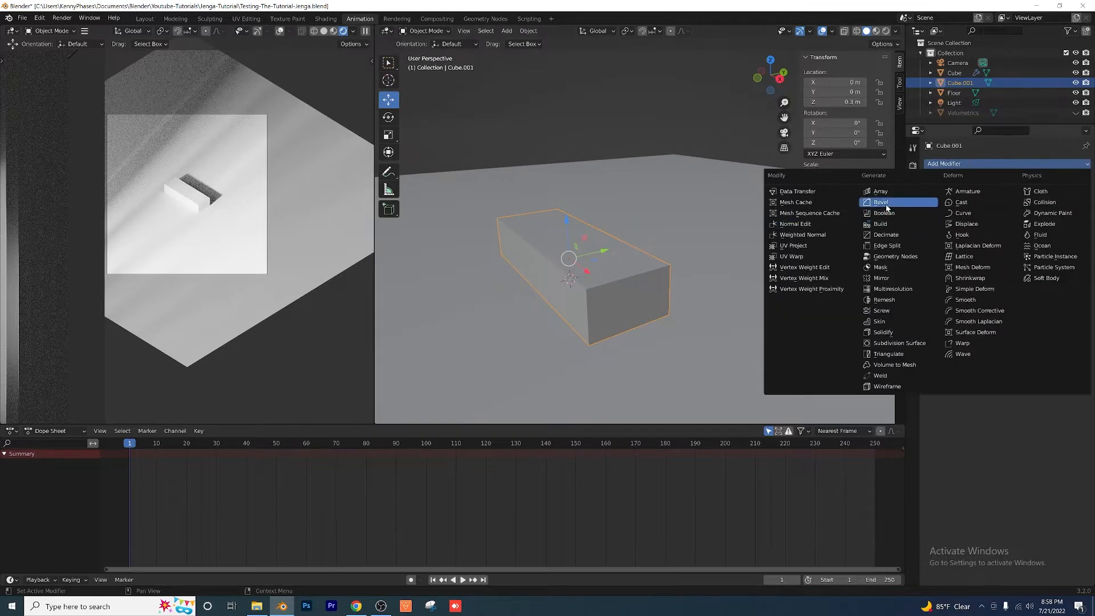
pyautogui.click(885, 203)
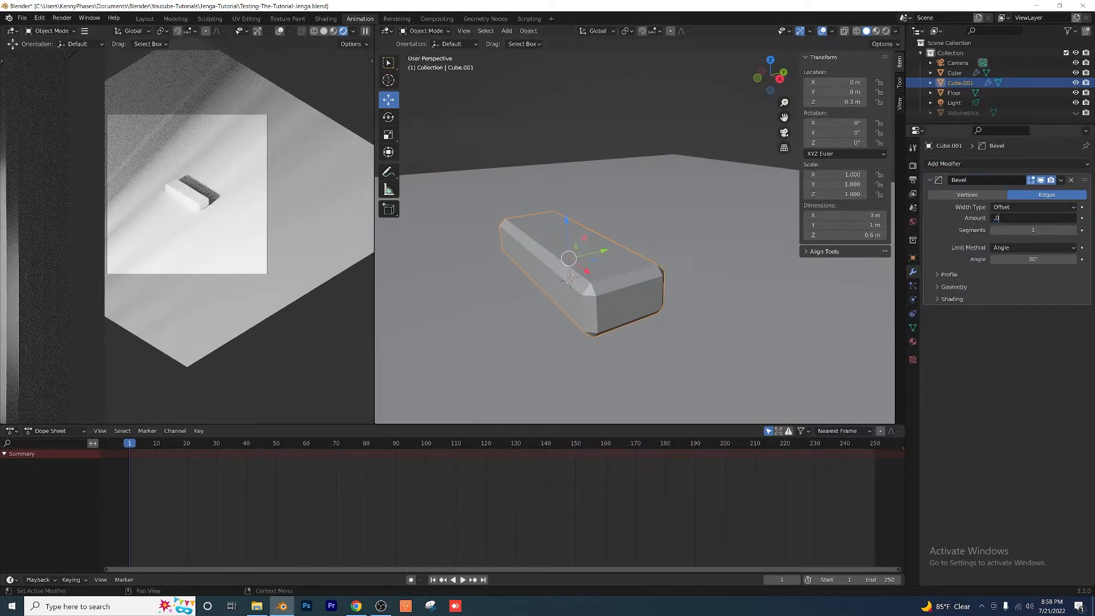
pyautogui.press('Tab')
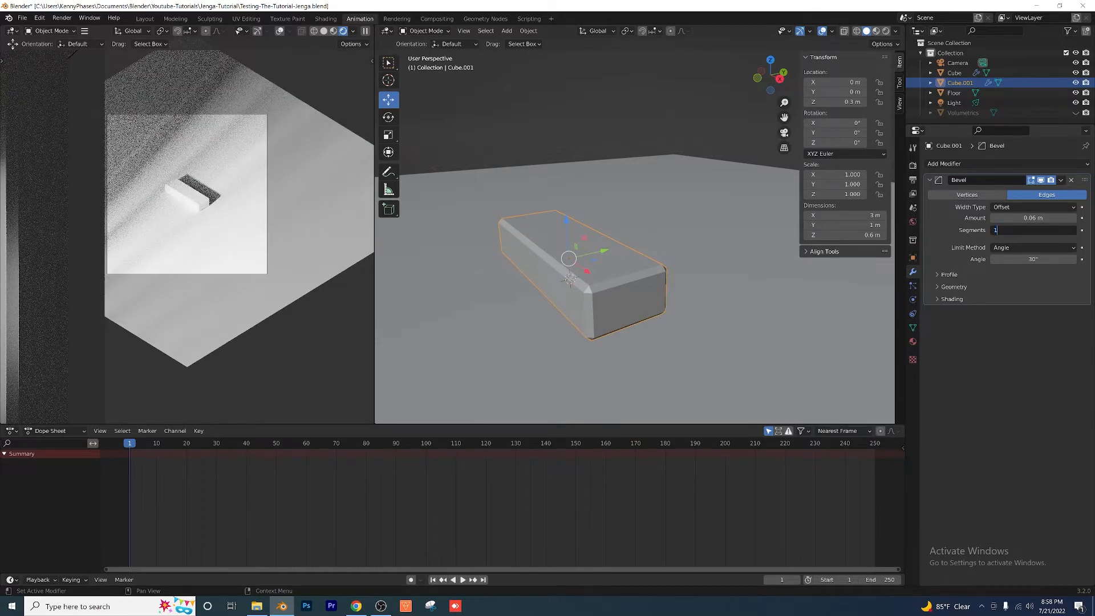
pyautogui.write('0')
pyautogui.press('Return')
# Step: Shade the beveled block smooth and enable Auto Smooth at 30° for its normals
pyautogui.scroll(3, 637, 305)
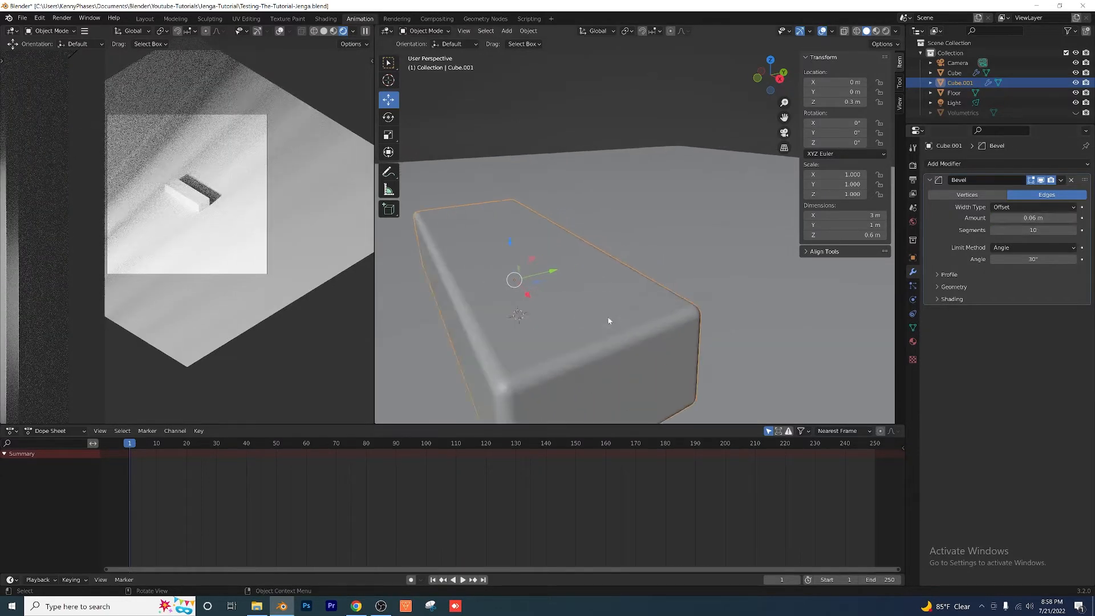
pyautogui.moveTo(609, 320); pyautogui.dragTo(562, 276, button='middle')
pyautogui.scroll(2, 589, 266)
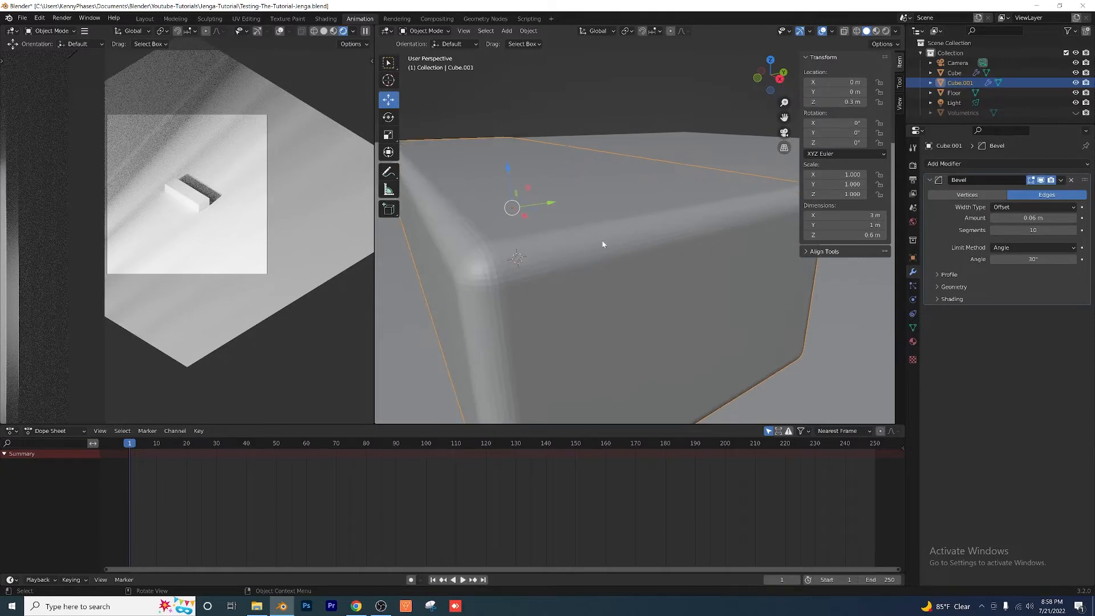
pyautogui.rightClick(597, 236)
pyautogui.click(583, 238)
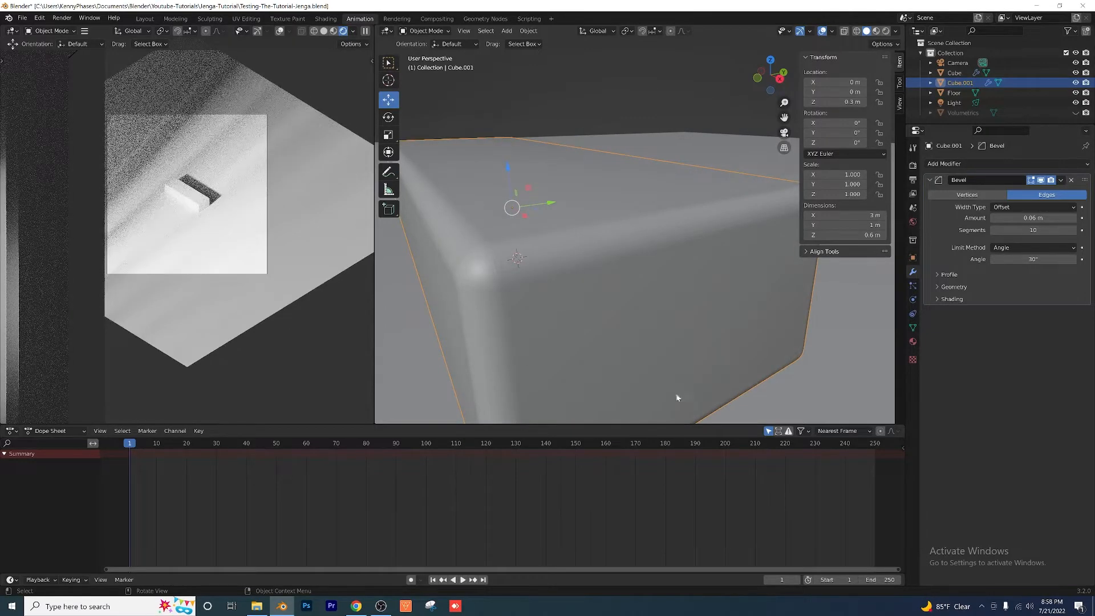
pyautogui.click(913, 328)
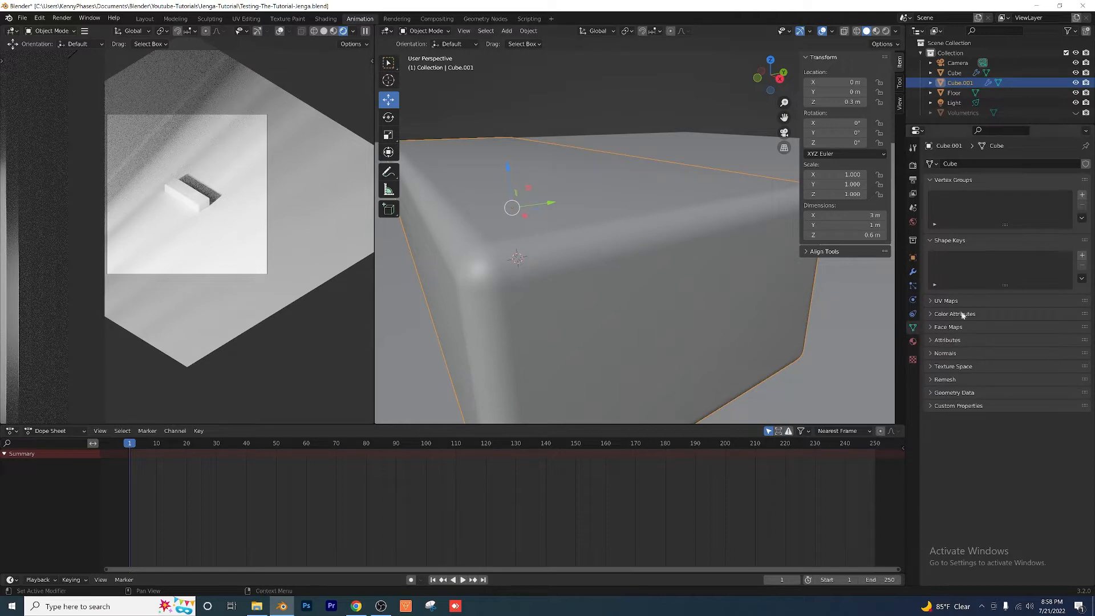
pyautogui.click(946, 354)
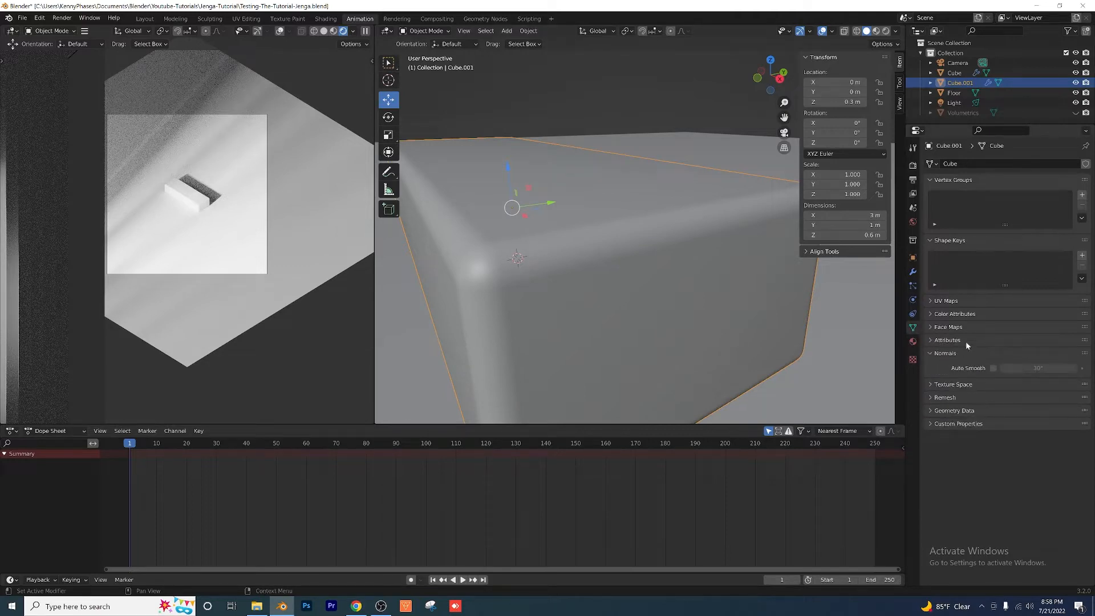
pyautogui.click(994, 368)
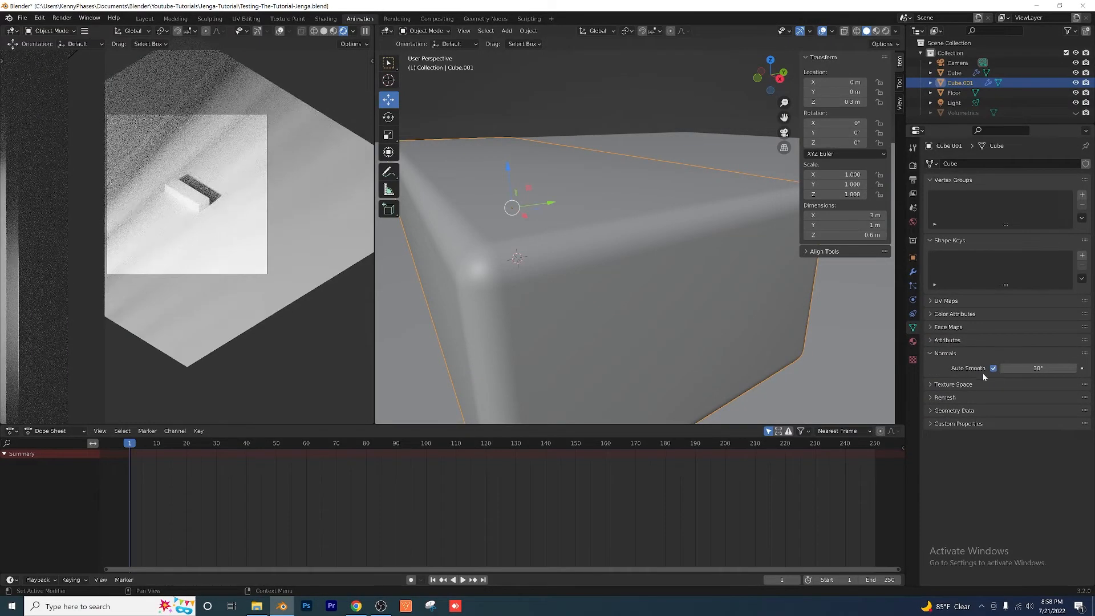
# Step: Check the block's rounded edges from several angles, deselect it and save the file
pyautogui.scroll(-5, 580, 302)
pyautogui.moveTo(699, 270); pyautogui.dragTo(628, 270, button='middle')
pyautogui.keyDown('shift'); pyautogui.moveTo(782, 303); pyautogui.dragTo(565, 308, button='middle'); pyautogui.keyUp('shift')
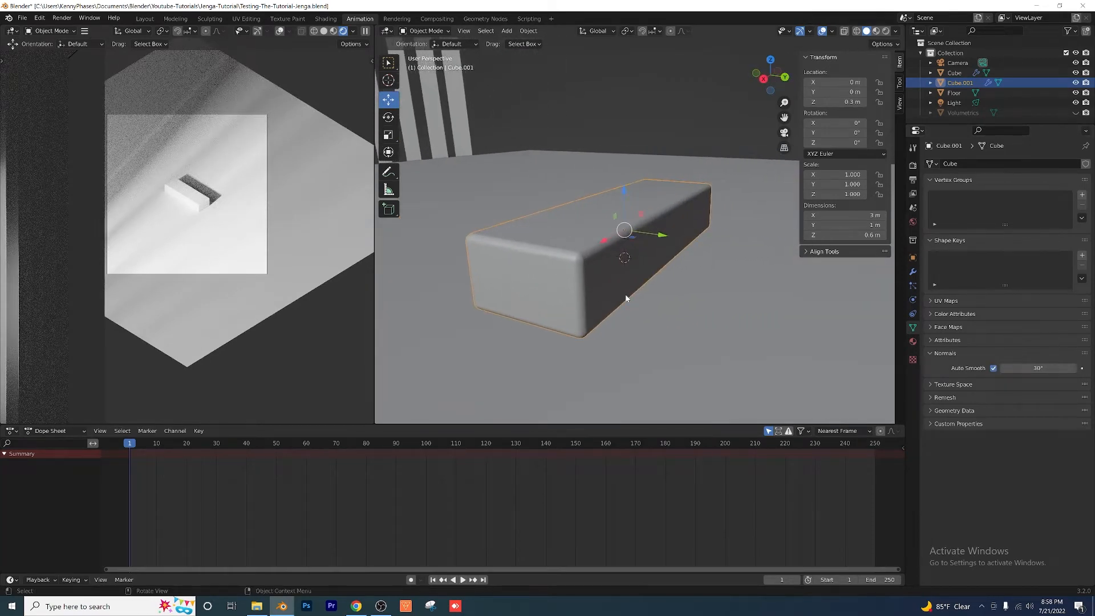
pyautogui.hotkey('alt', 'a')
pyautogui.hotkey('ctrl', 's')
pyautogui.scroll(1, 595, 245)
pyautogui.moveTo(626, 230); pyautogui.dragTo(572, 257, button='middle')
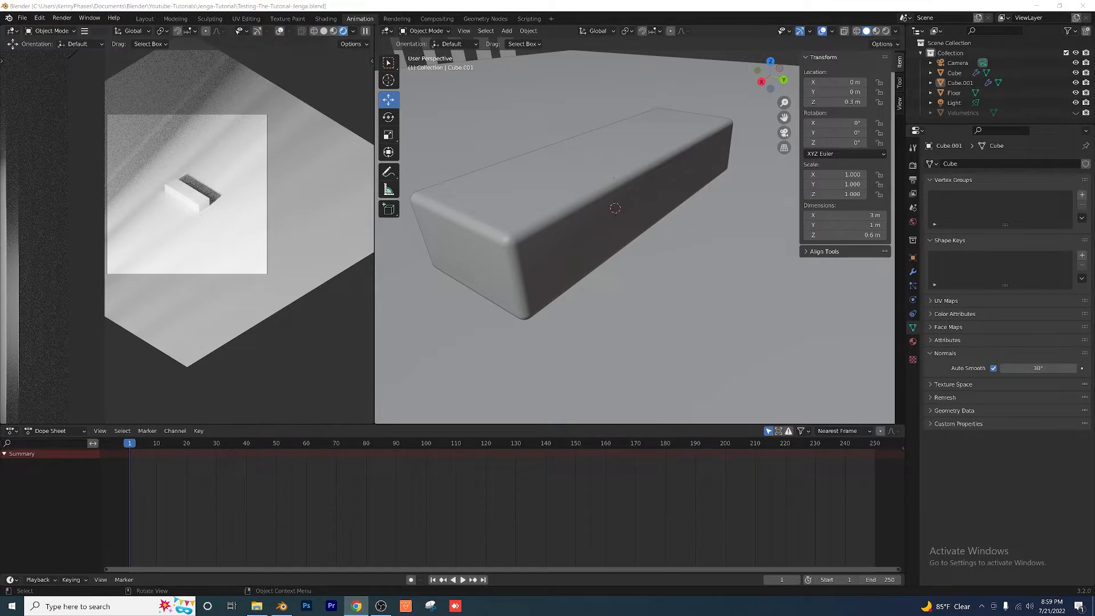
# Step: Switch to Chrome, open the Poly Haven website and go to its textures library
pyautogui.click(356, 605)
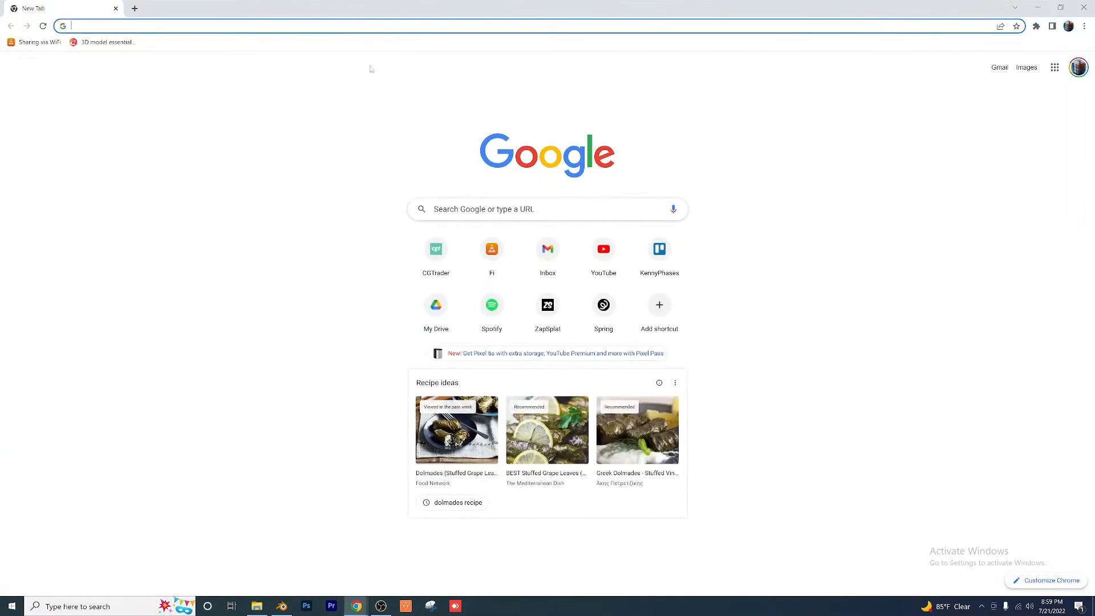
pyautogui.write('poly')
pyautogui.press('Return')
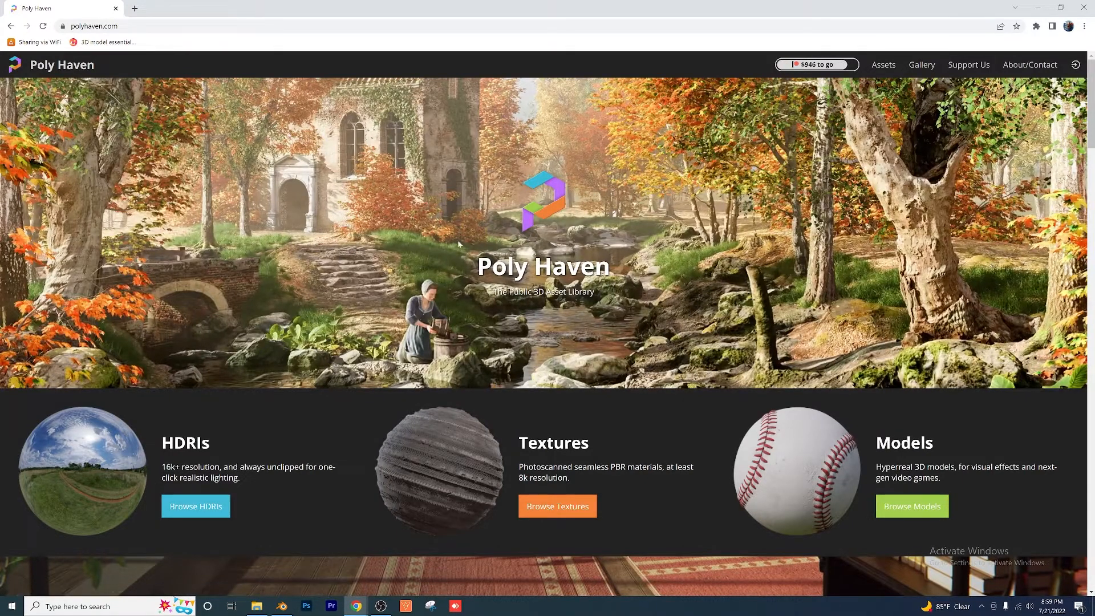
pyautogui.click(467, 456)
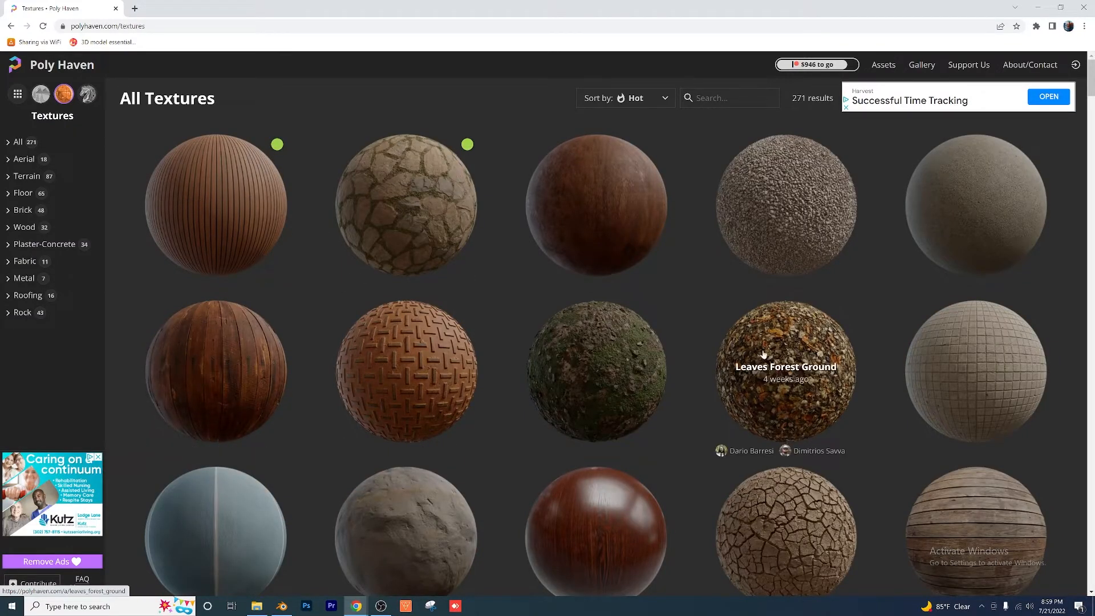
# Step: Find the Wood Cabinet Worn Long texture, open its page and show the available download formats
pyautogui.scroll(-6, 679, 330)
pyautogui.scroll(-2, 659, 326)
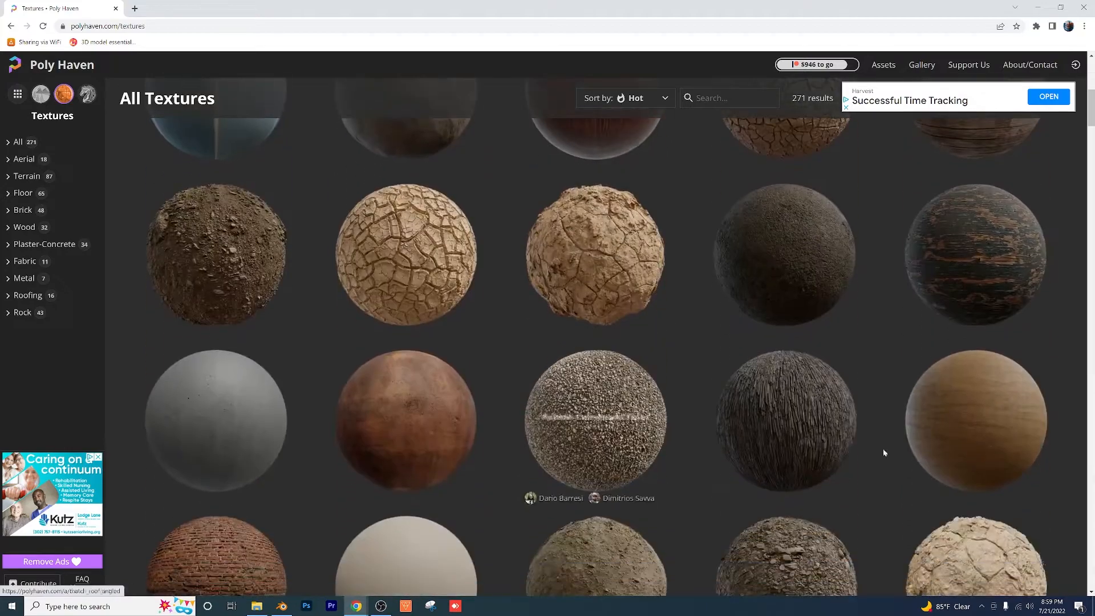
pyautogui.scroll(7, 330, 379)
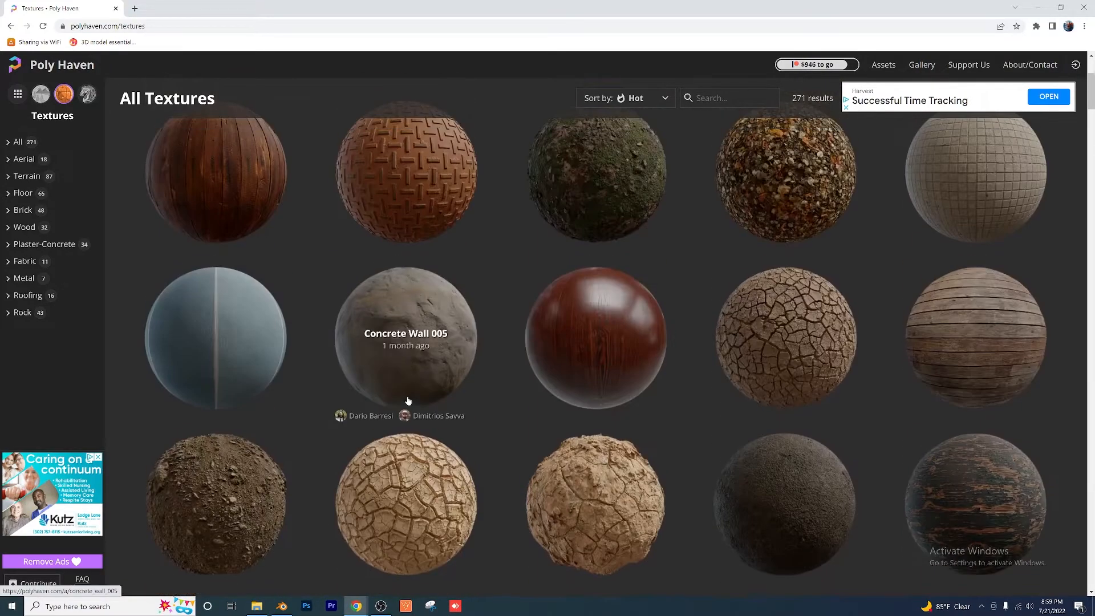
pyautogui.click(207, 302)
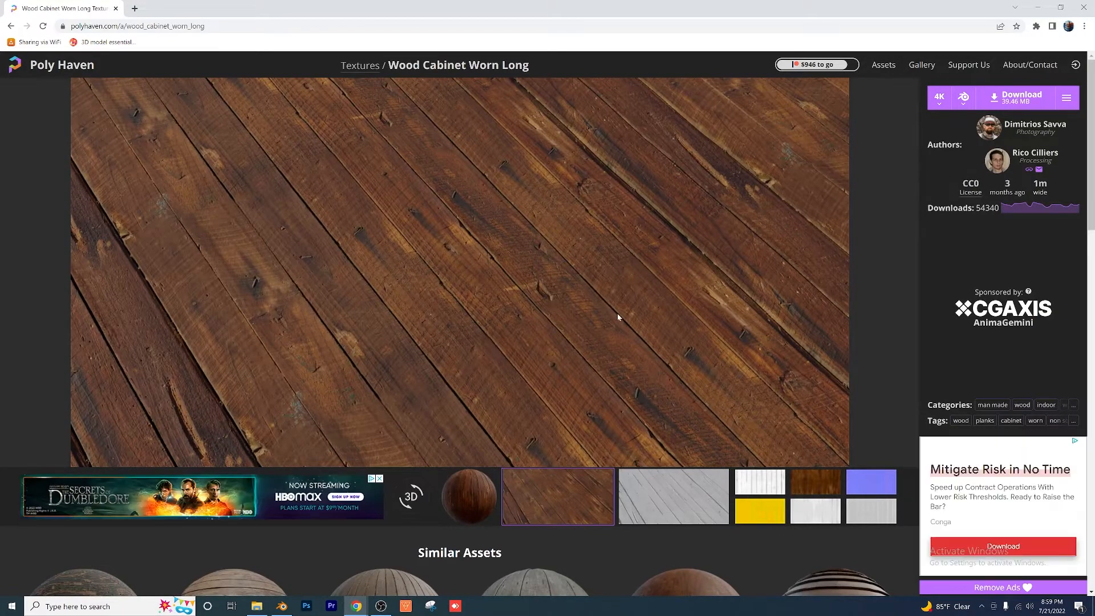
pyautogui.click(972, 107)
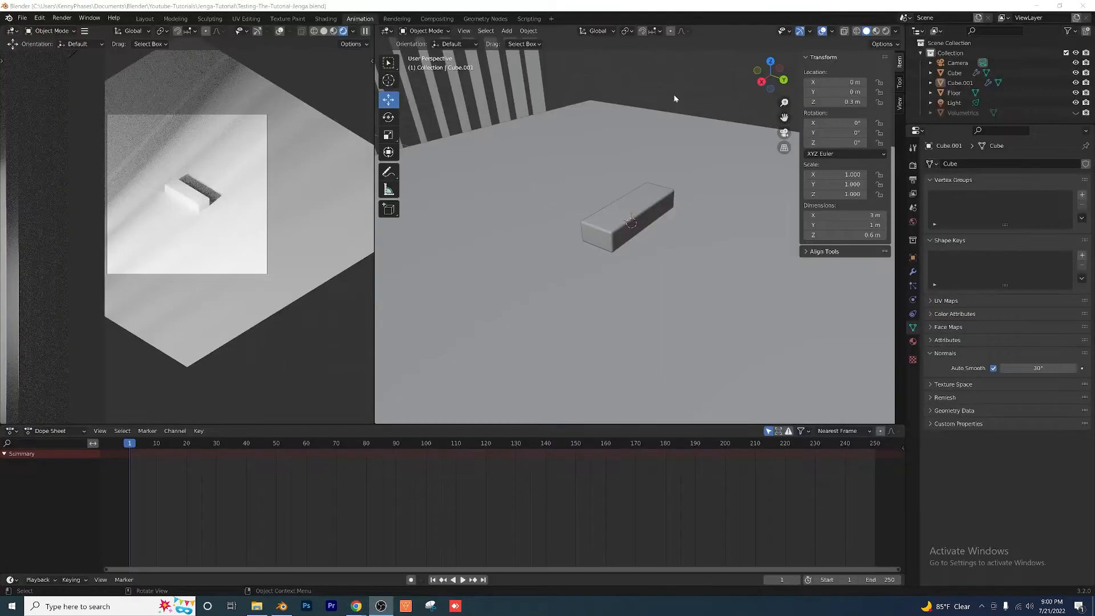
# Step: Switch back to Blender, start appending from another file and browse to the Wood-Realistic folder in Material_Library
pyautogui.moveTo(673, 95); pyautogui.dragTo(655, 114, button='middle')
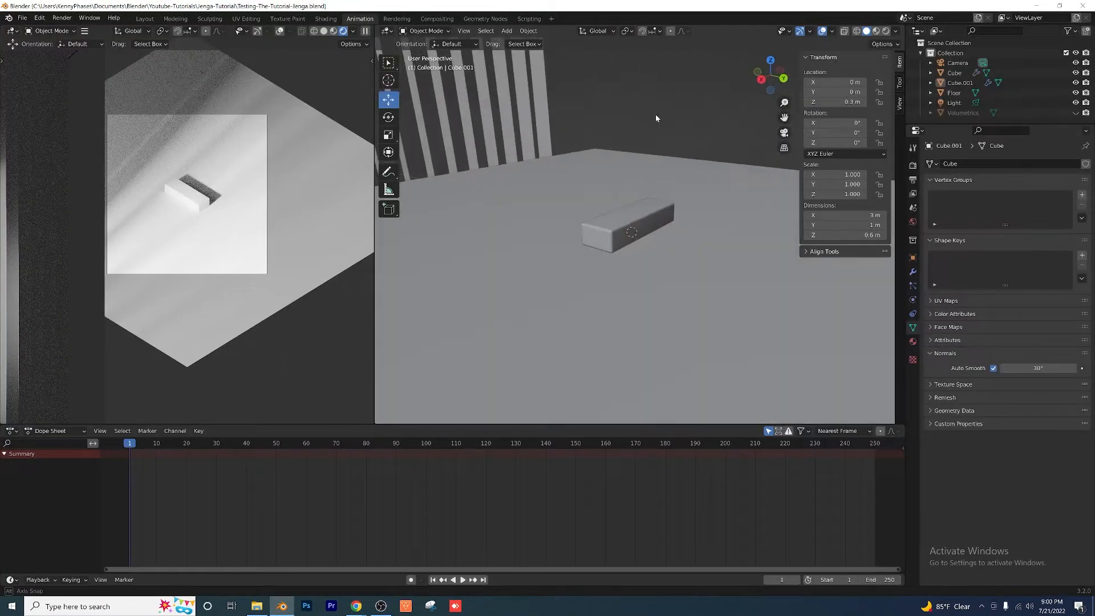
pyautogui.scroll(-8, 629, 141)
pyautogui.moveTo(616, 178)
pyautogui.mouseDown(button='middle')
pyautogui.moveTo(601, 196)
pyautogui.moveTo(634, 191)
pyautogui.mouseUp(button='middle')
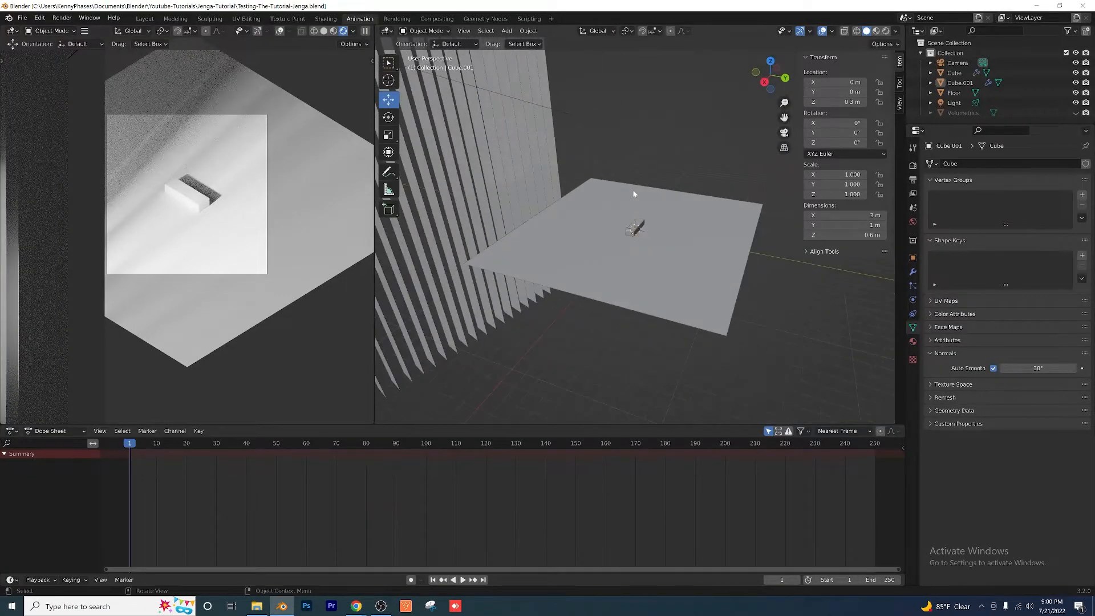
pyautogui.click(23, 18)
pyautogui.click(42, 127)
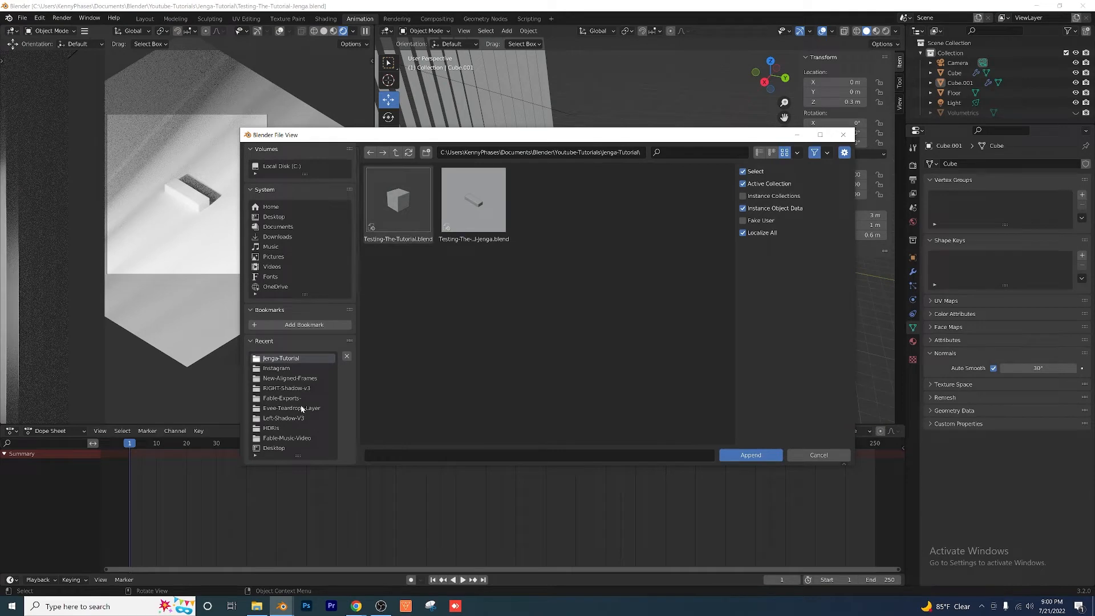
pyautogui.click(284, 427)
pyautogui.click(395, 152)
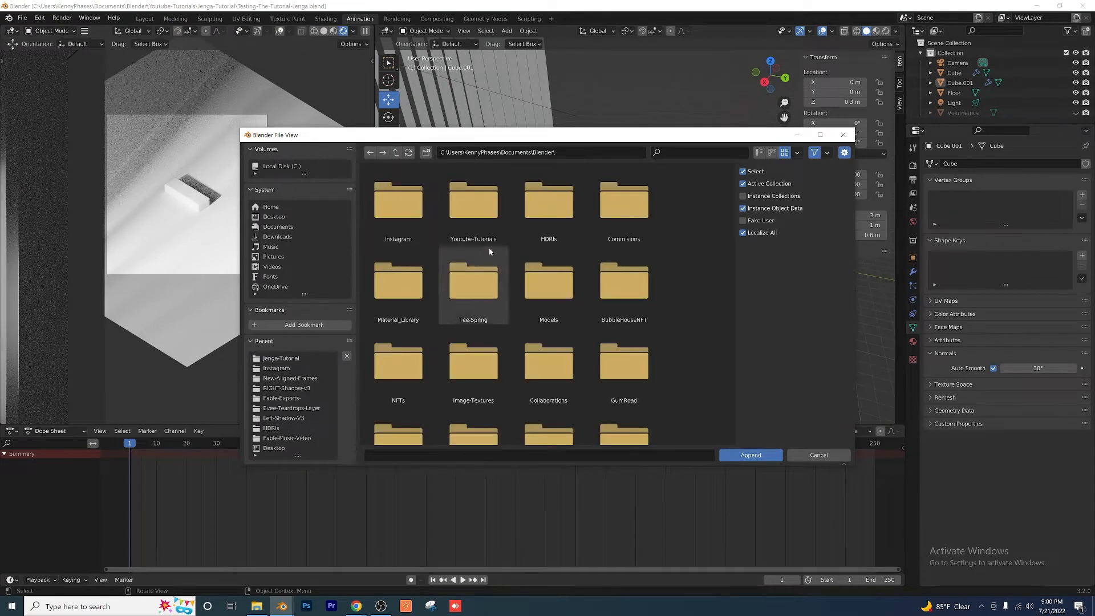
pyautogui.click(417, 297)
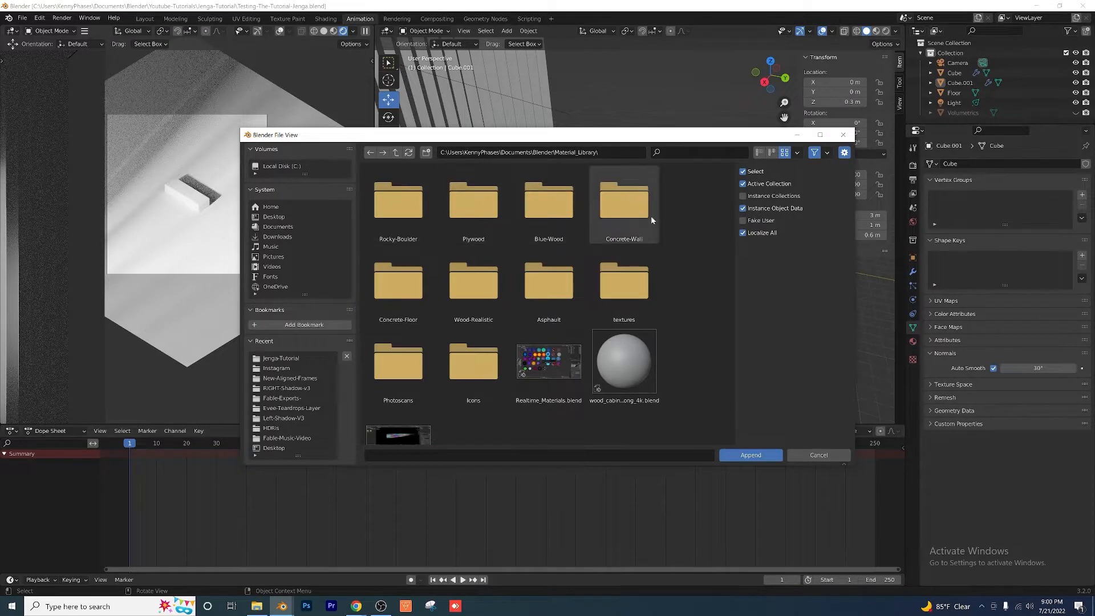
pyautogui.click(486, 290)
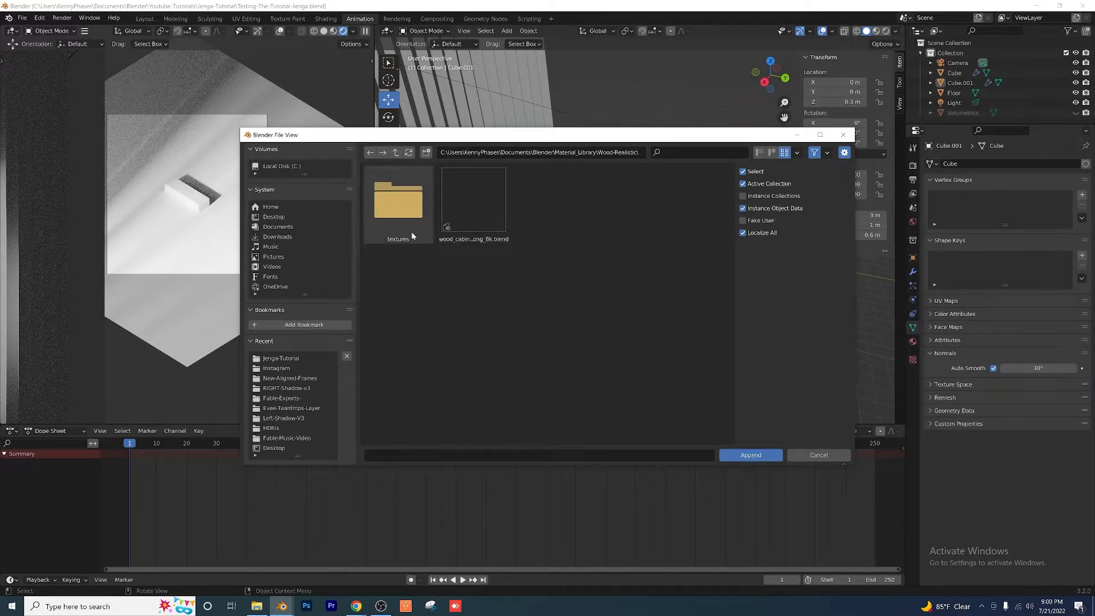
# Step: Append the wood_cabinet_worn_long material from wood_cabinet_worn_long_8k.blend
pyautogui.doubleClick(486, 210)
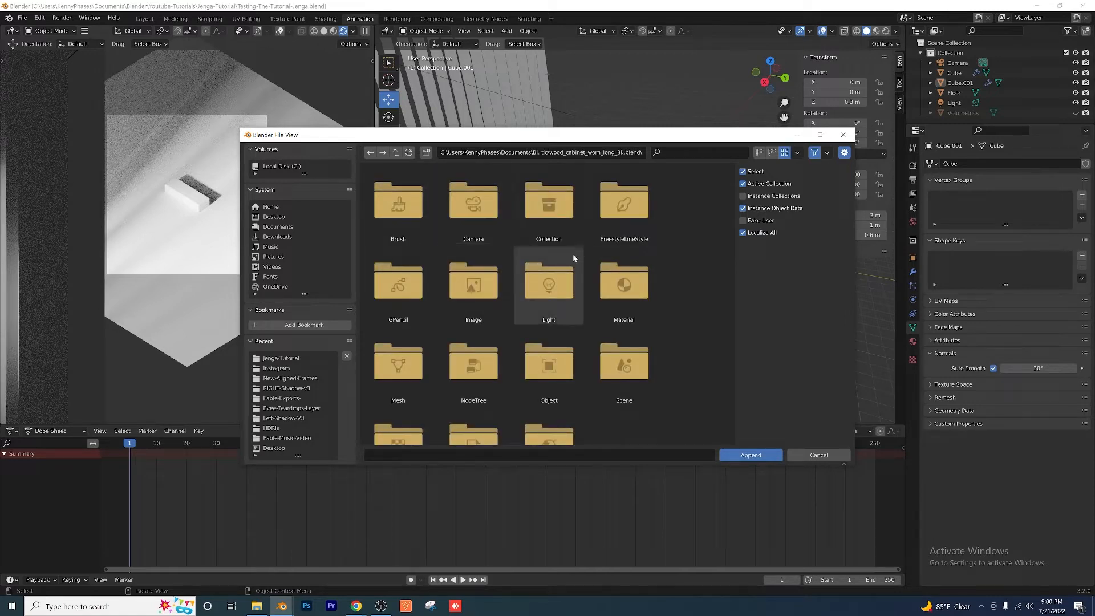
pyautogui.click(629, 283)
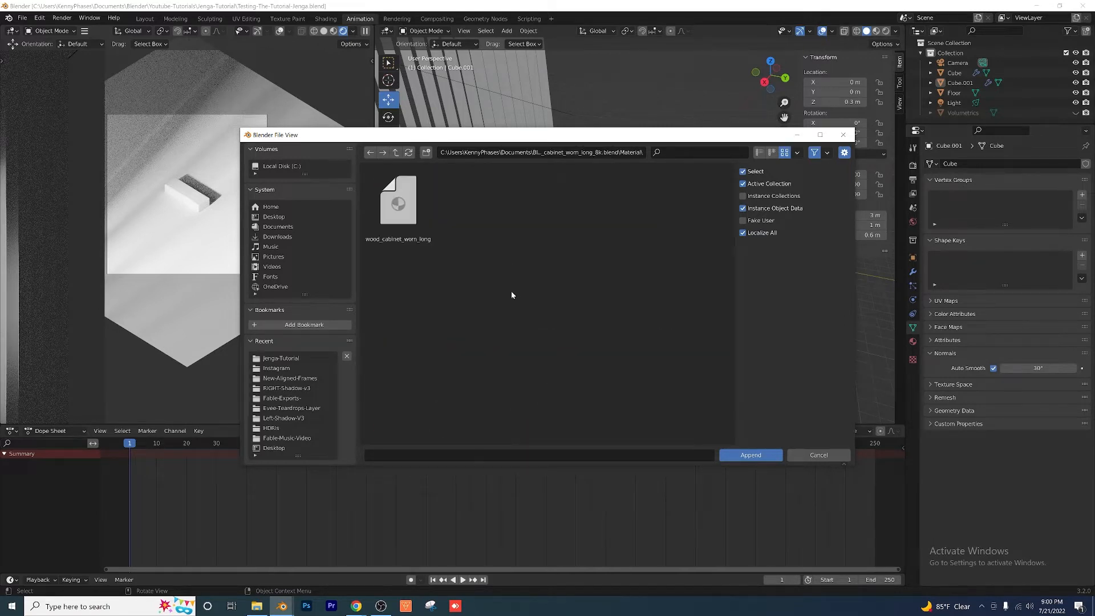
pyautogui.click(408, 203)
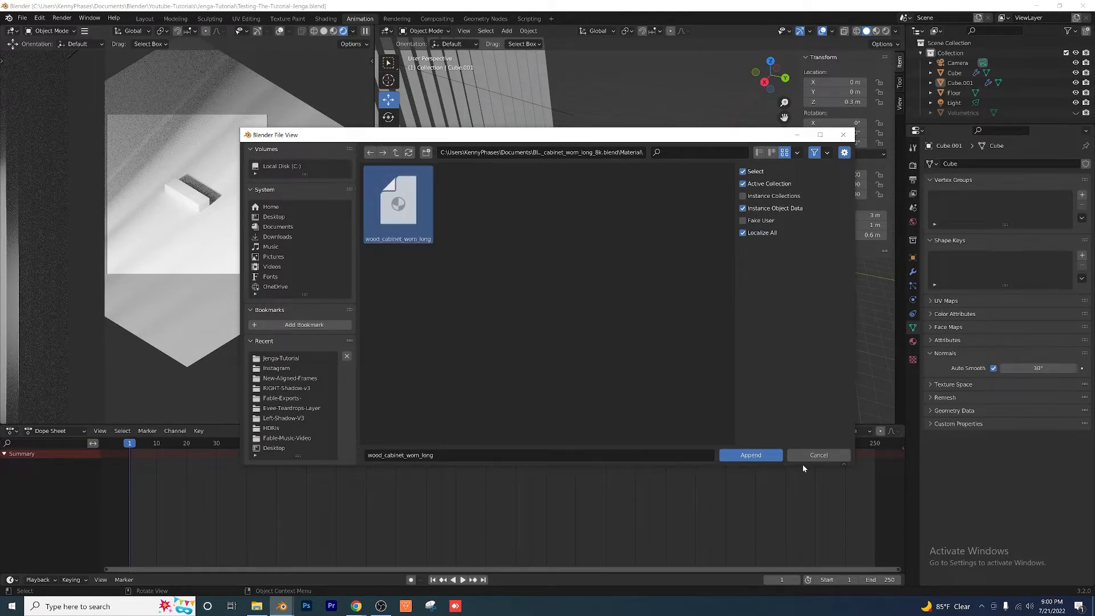
pyautogui.click(748, 453)
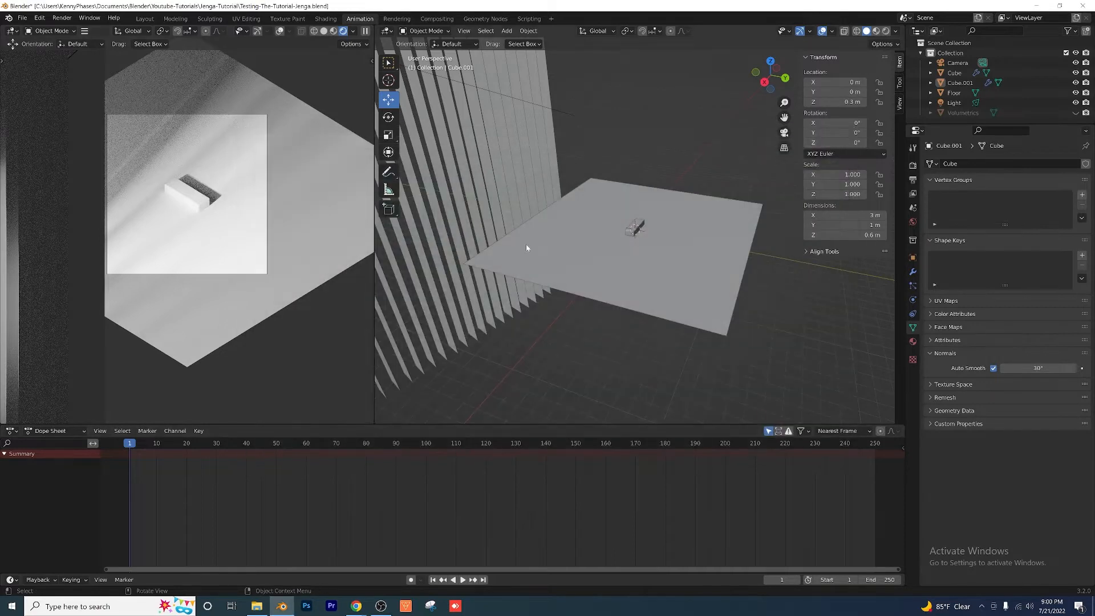
# Step: Assign the wood_cabinet_worn_long material to the Jenga block
pyautogui.scroll(8, 535, 285)
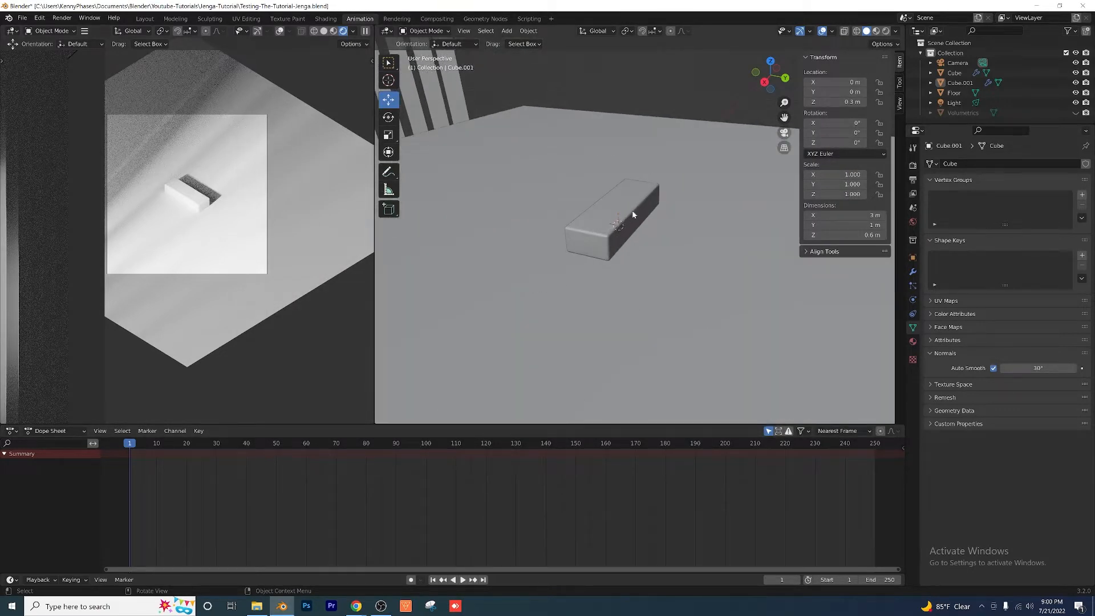
pyautogui.click(600, 227)
pyautogui.moveTo(517, 237); pyautogui.dragTo(565, 240, button='middle')
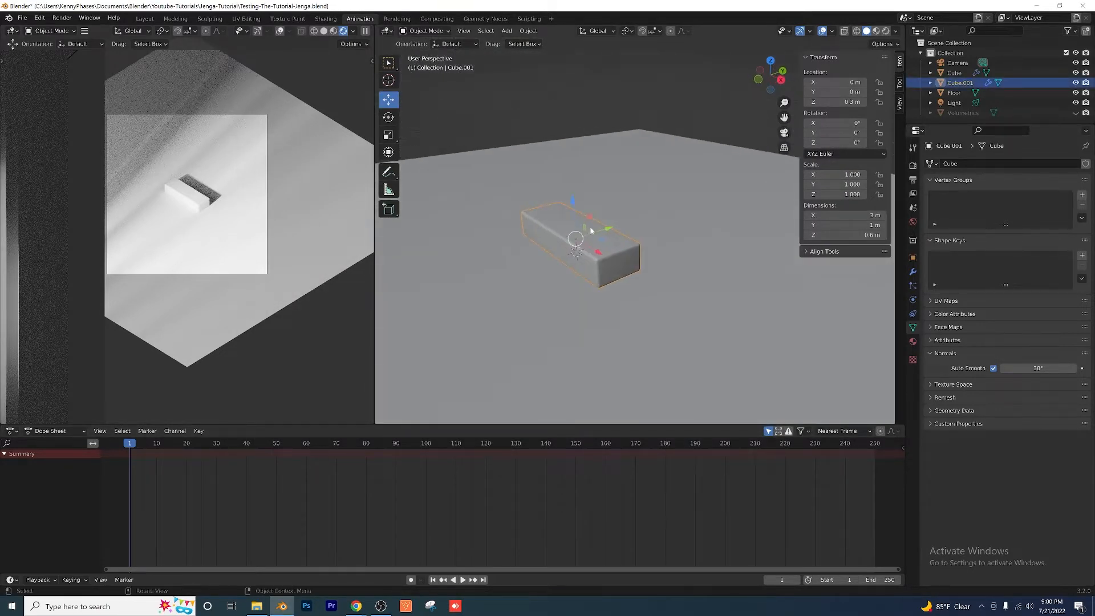
pyautogui.click(913, 342)
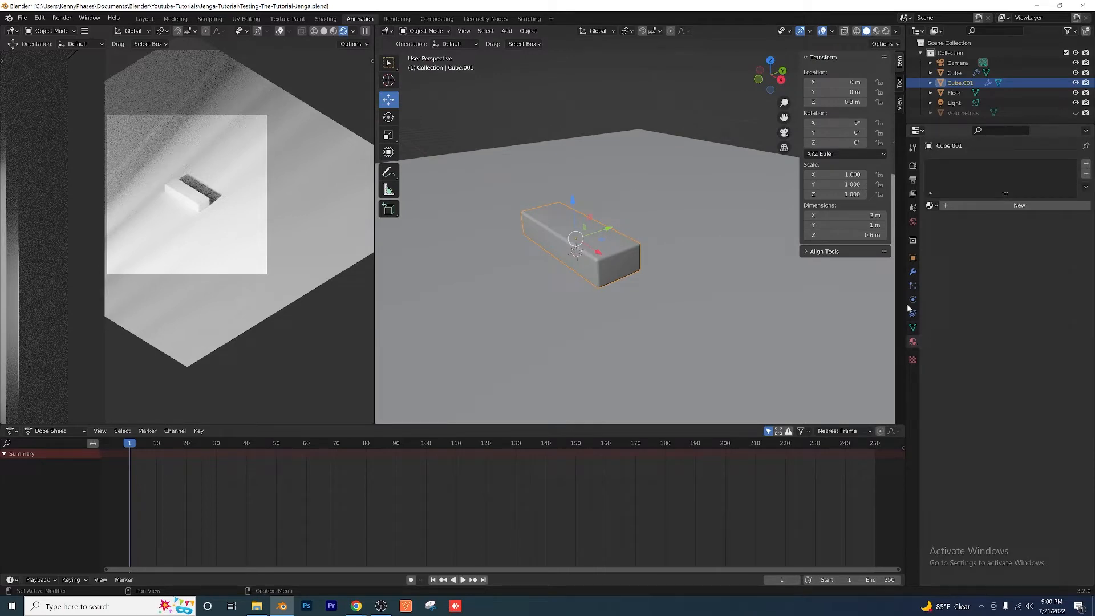
pyautogui.click(931, 206)
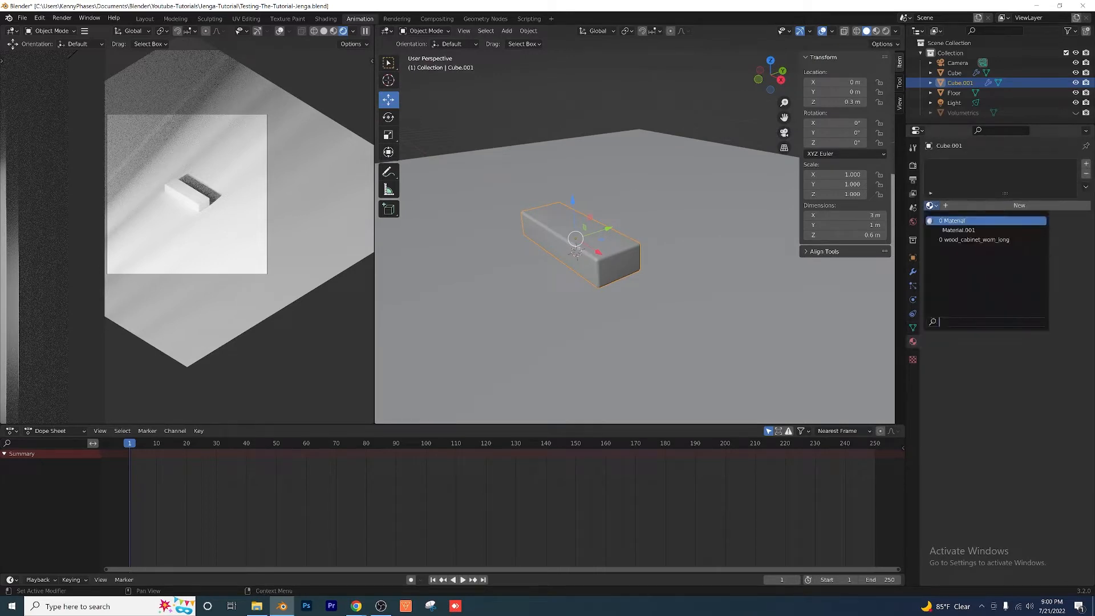
pyautogui.click(975, 240)
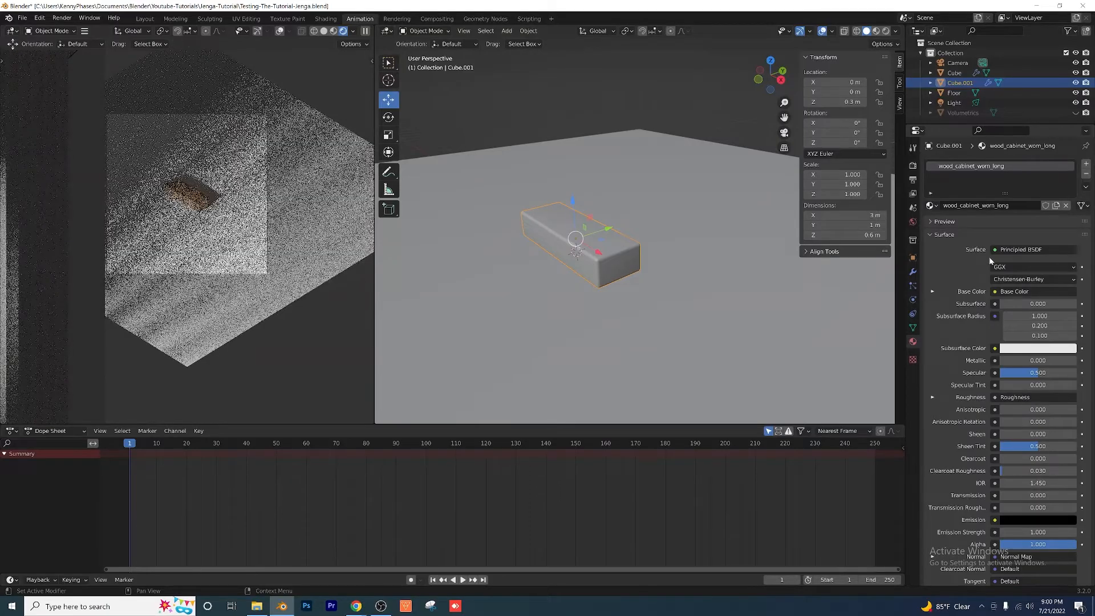
# Step: Examine the wood grain on the block up close in the rendered preview and return to the camera view
pyautogui.scroll(4, 235, 186)
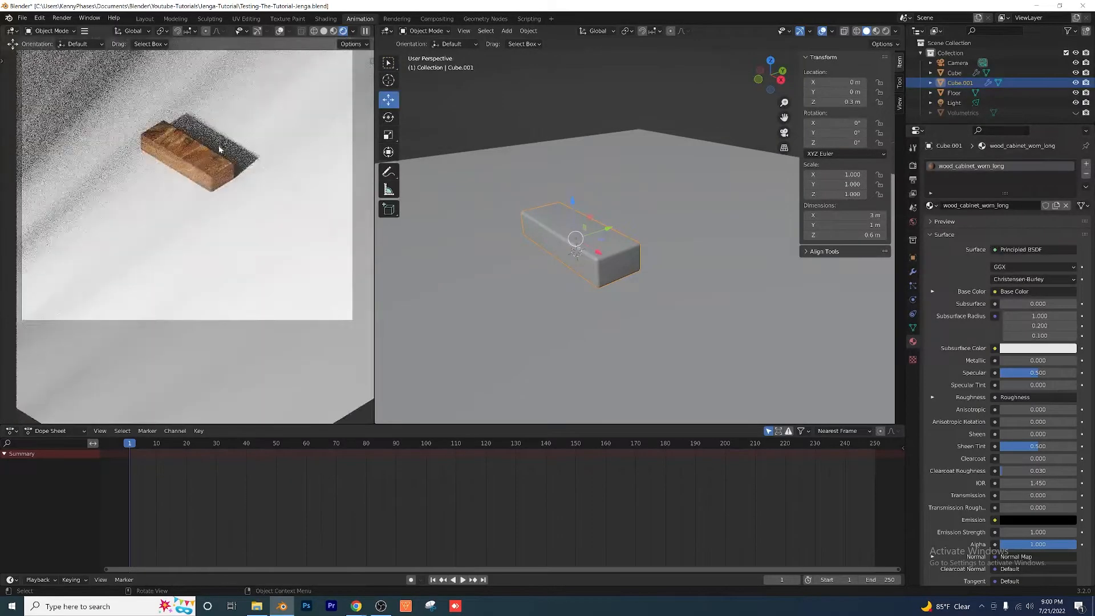
pyautogui.scroll(3, 221, 152)
pyautogui.keyDown('shift'); pyautogui.moveTo(205, 112); pyautogui.dragTo(223, 246, button='middle'); pyautogui.keyUp('shift')
pyautogui.scroll(6, 223, 246)
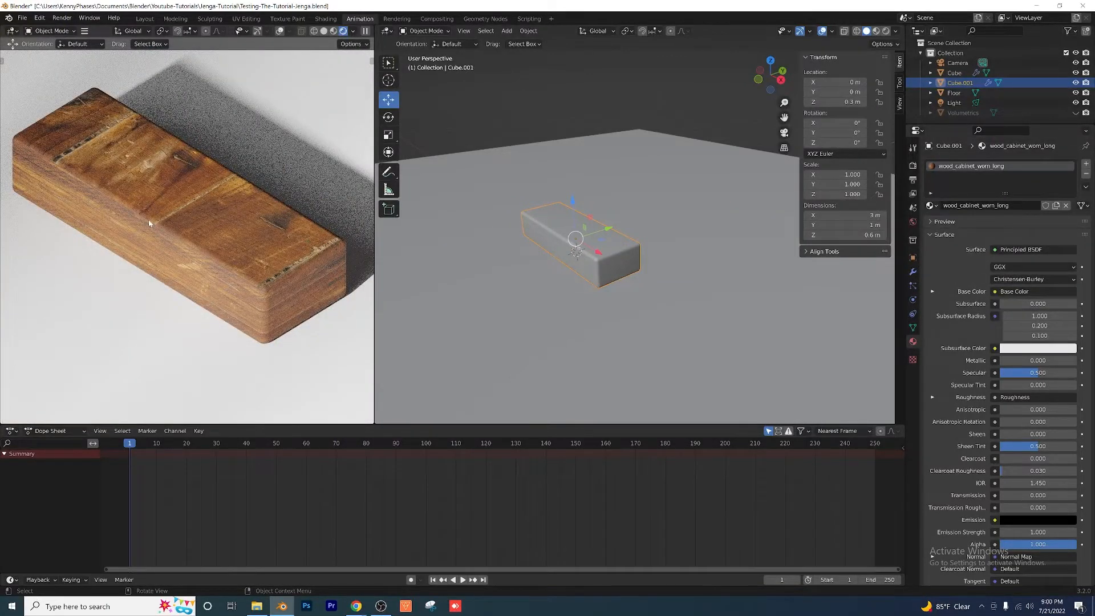
pyautogui.press('KP_0')
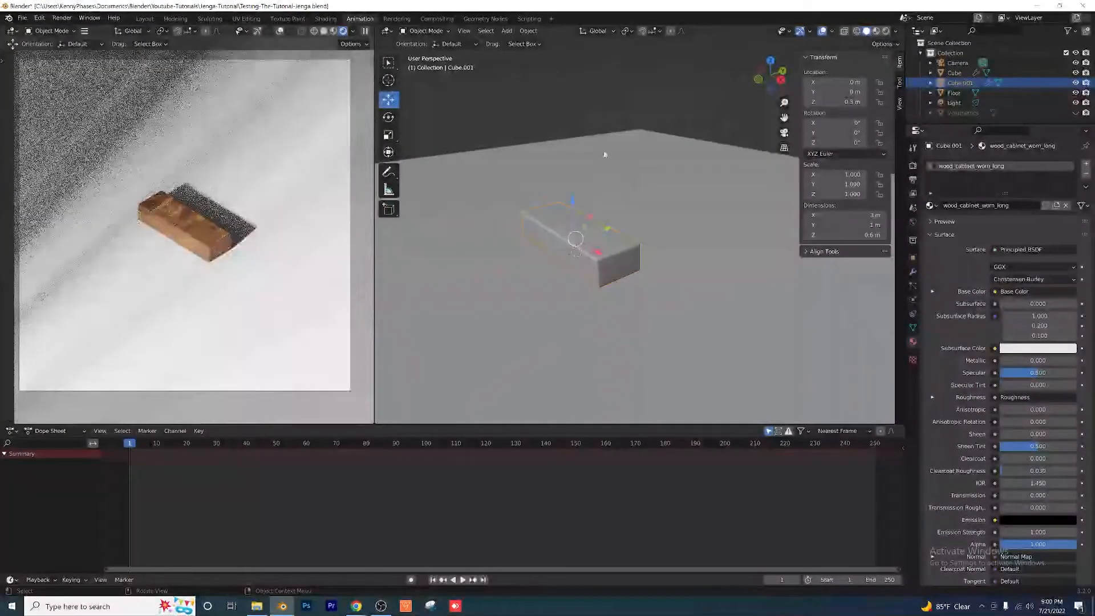
# Step: Assign the wood_cabinet_worn_long material to the floor and unlink it from the Jenga block
pyautogui.click(605, 154)
pyautogui.click(931, 206)
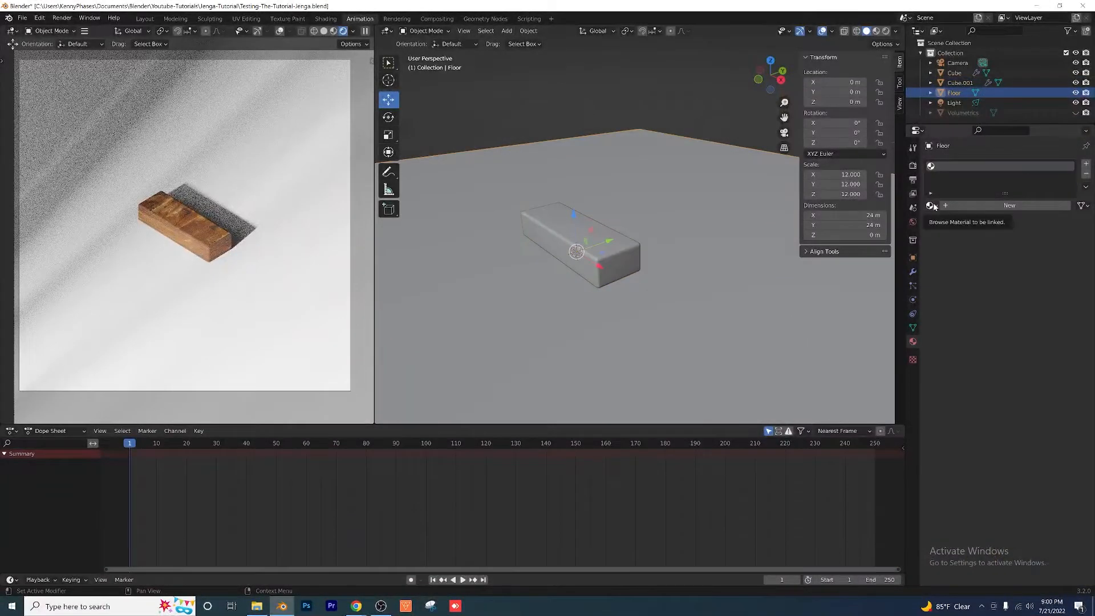
pyautogui.click(959, 237)
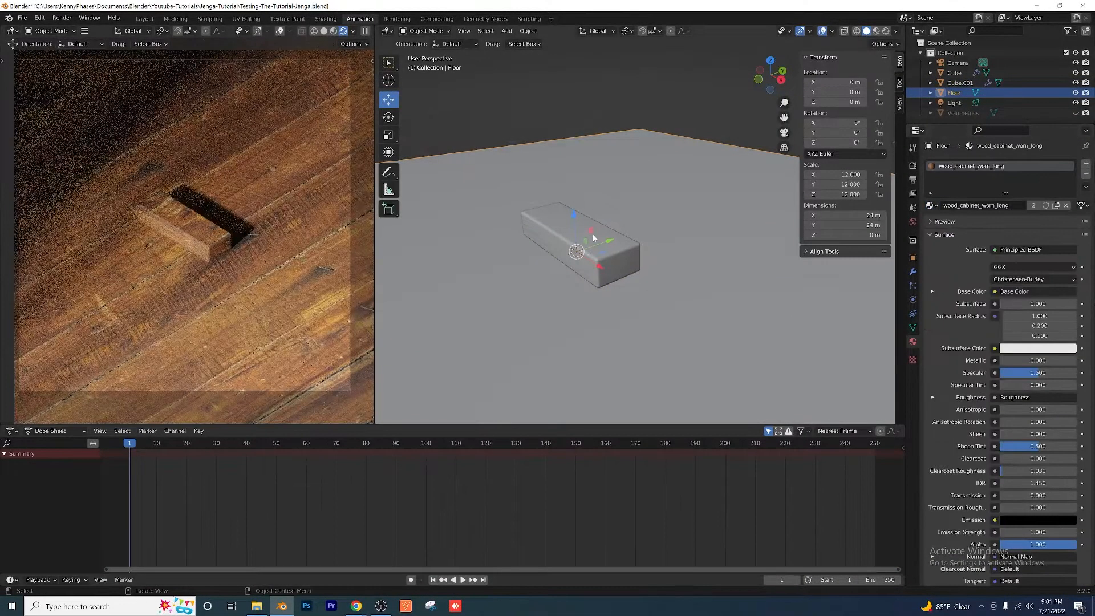
pyautogui.click(593, 238)
pyautogui.click(1066, 206)
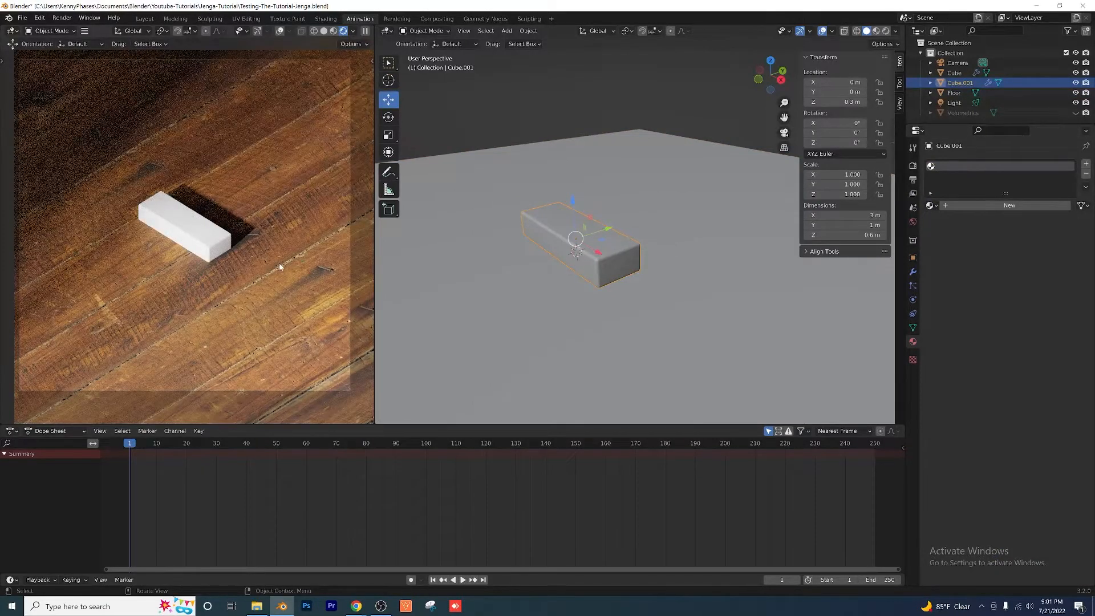
# Step: Set the Z rotation to 90° in the floor material's Mapping node, and save the file back in the Animation workspace
pyautogui.click(279, 228)
pyautogui.scroll(-2, 182, 213)
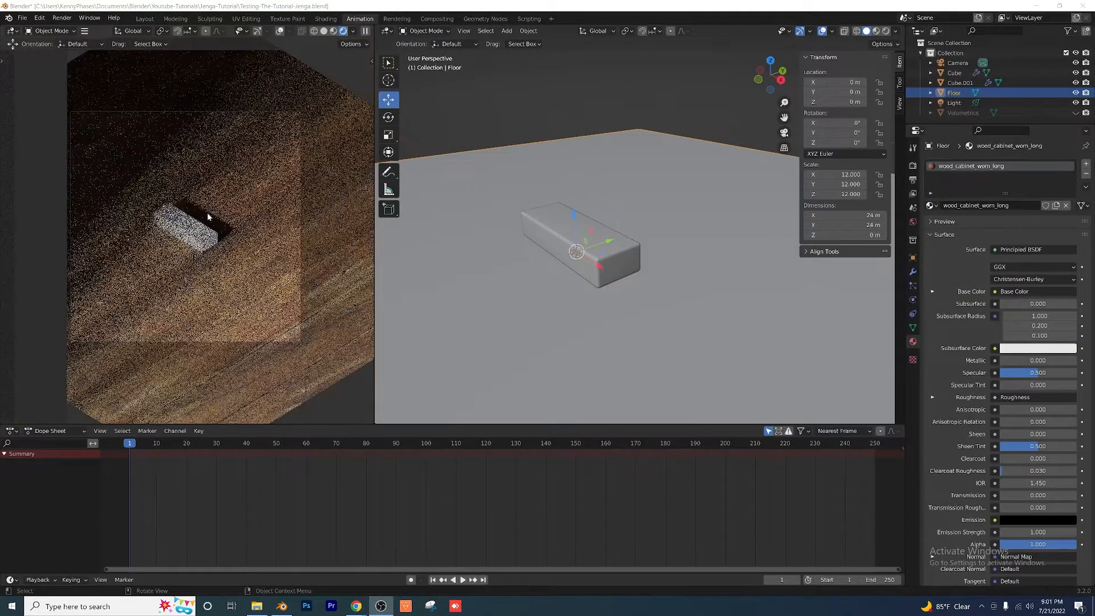
pyautogui.scroll(2, 199, 254)
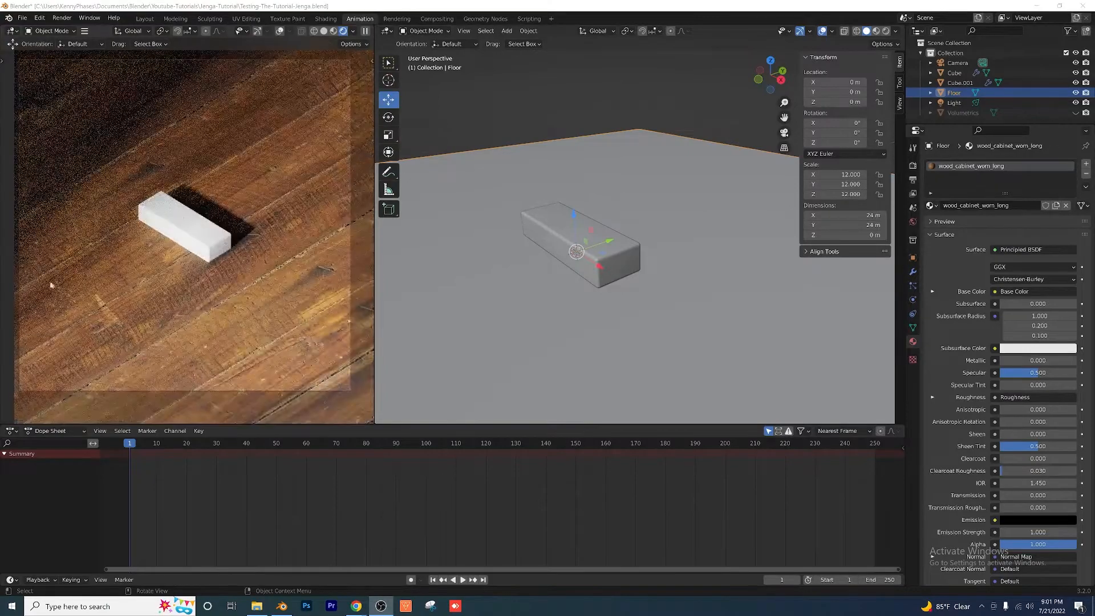
pyautogui.click(333, 20)
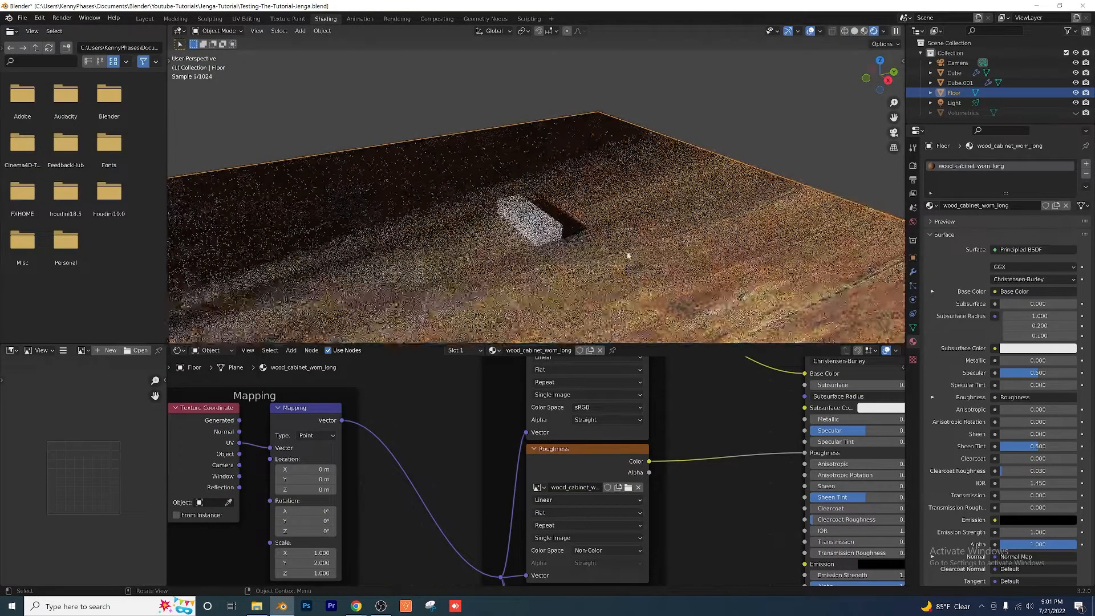
pyautogui.scroll(-1, 373, 470)
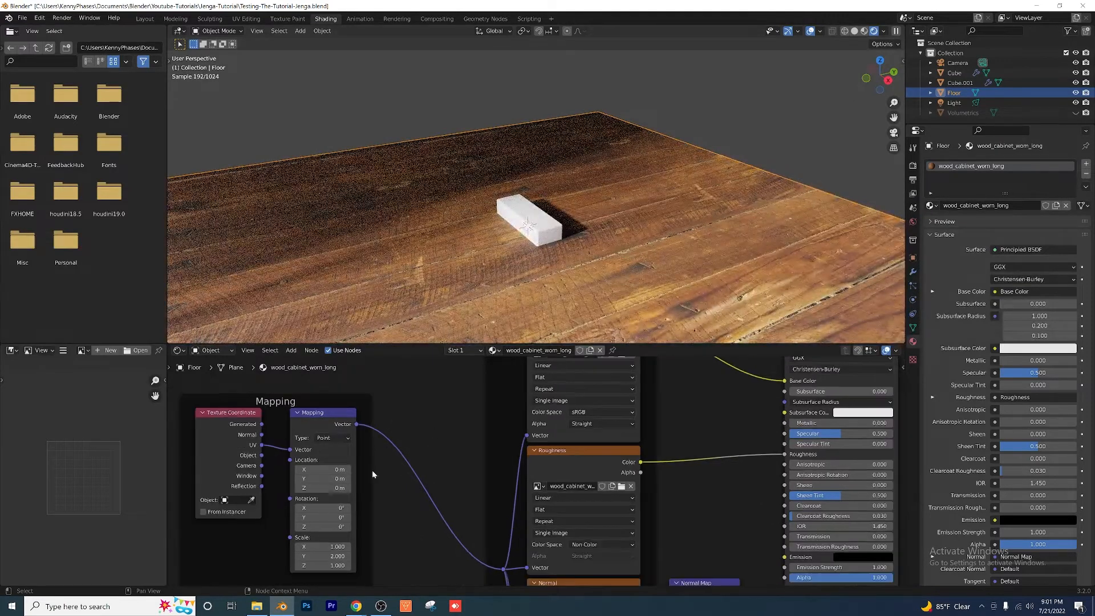
pyautogui.moveTo(372, 472); pyautogui.dragTo(475, 479, button='middle')
pyautogui.scroll(3, 405, 498)
pyautogui.scroll(1, 449, 491)
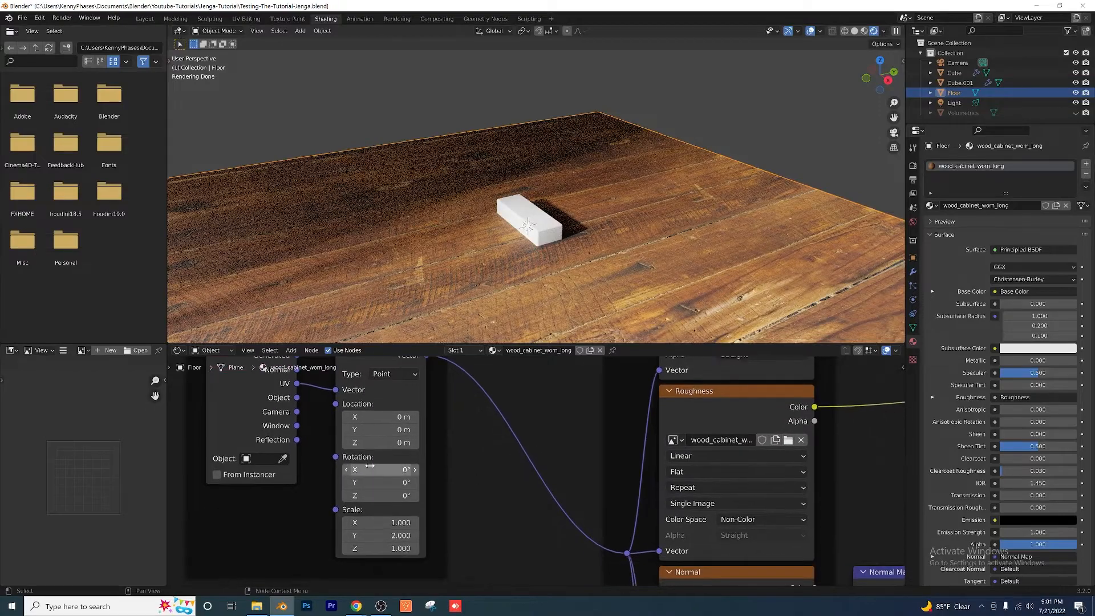
pyautogui.moveTo(395, 497); pyautogui.dragTo(276, 497)
pyautogui.click(395, 497)
pyautogui.write('90')
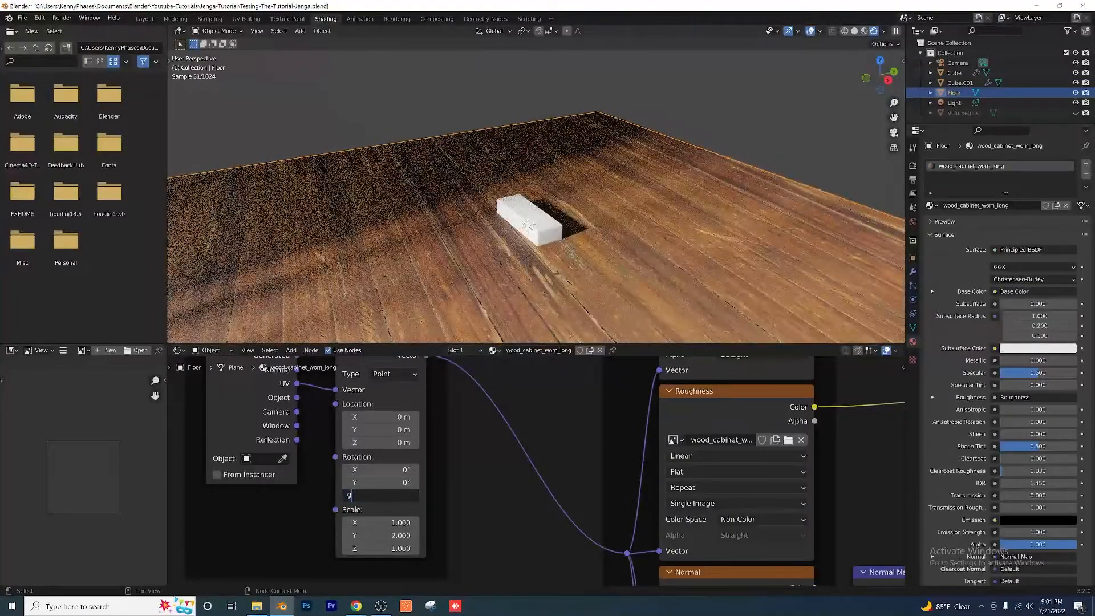
pyautogui.press('Return')
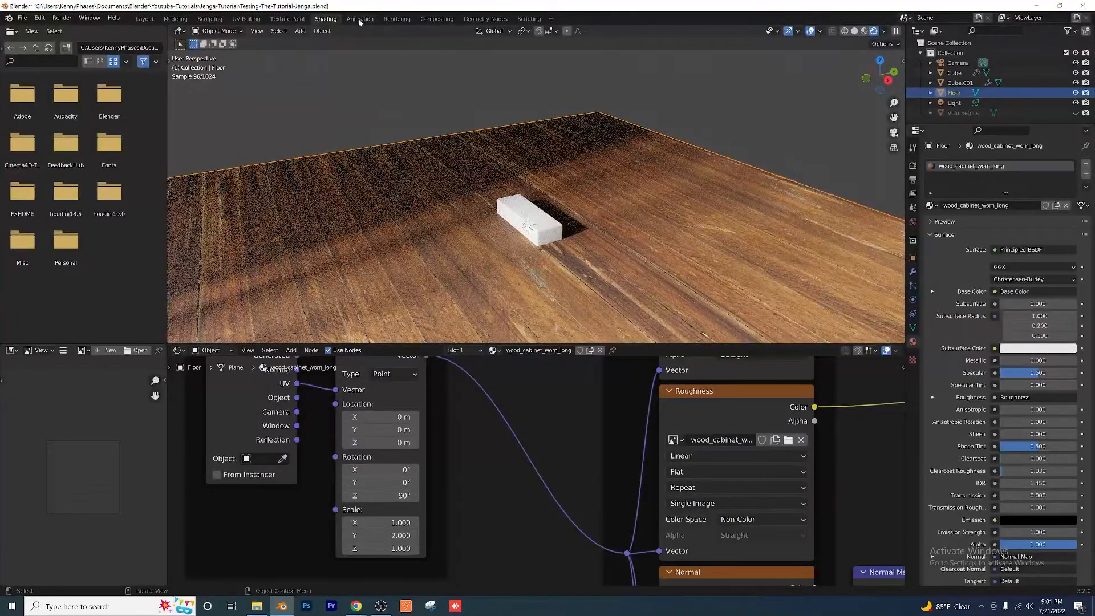
pyautogui.click(360, 18)
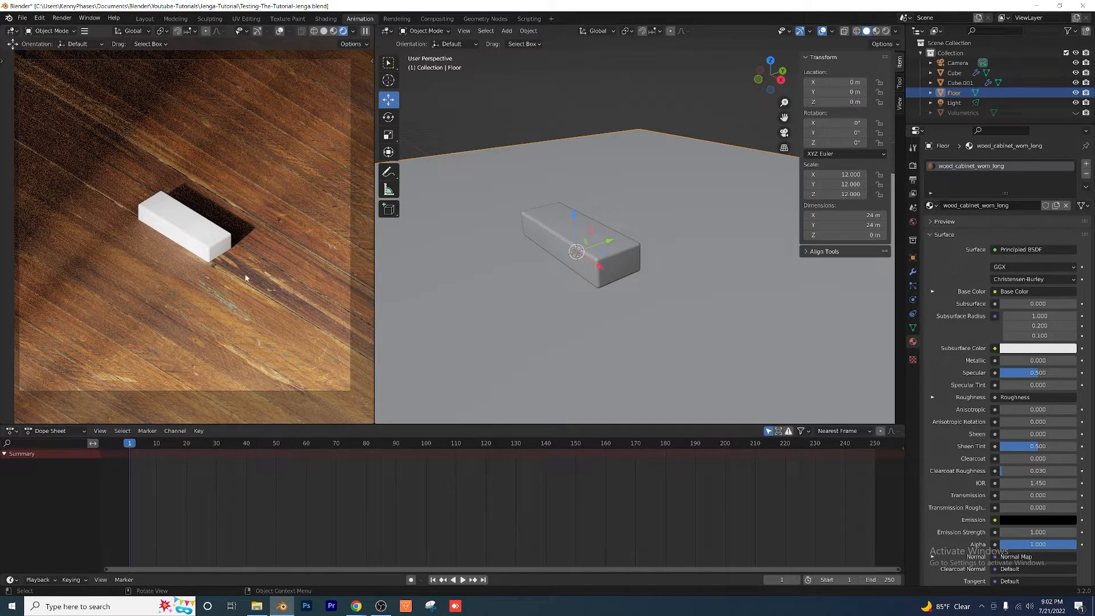
pyautogui.hotkey('ctrl', 'z')
# Step: Append the plywood material from plywood_4k.blend in the Plywood folder and select the Jenga block
pyautogui.click(22, 18)
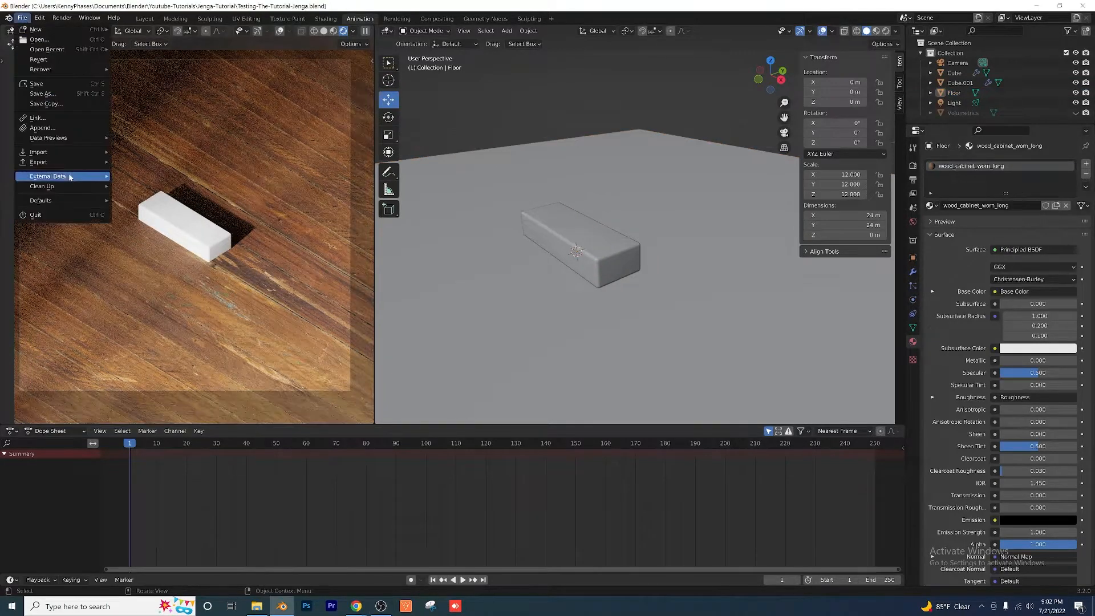
pyautogui.click(60, 129)
pyautogui.click(396, 153)
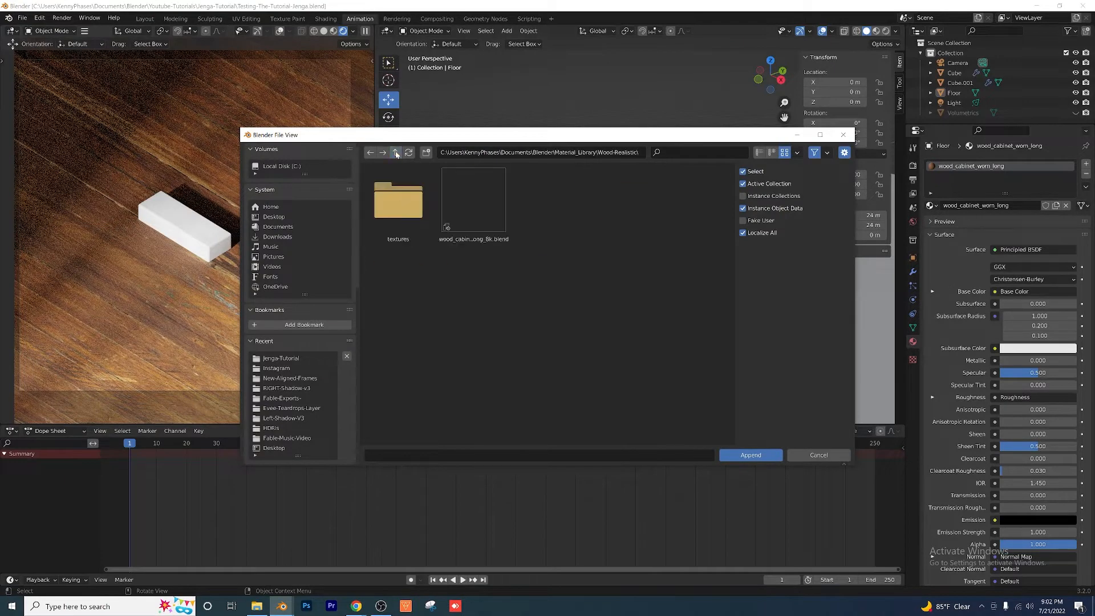
pyautogui.click(396, 153)
pyautogui.doubleClick(474, 200)
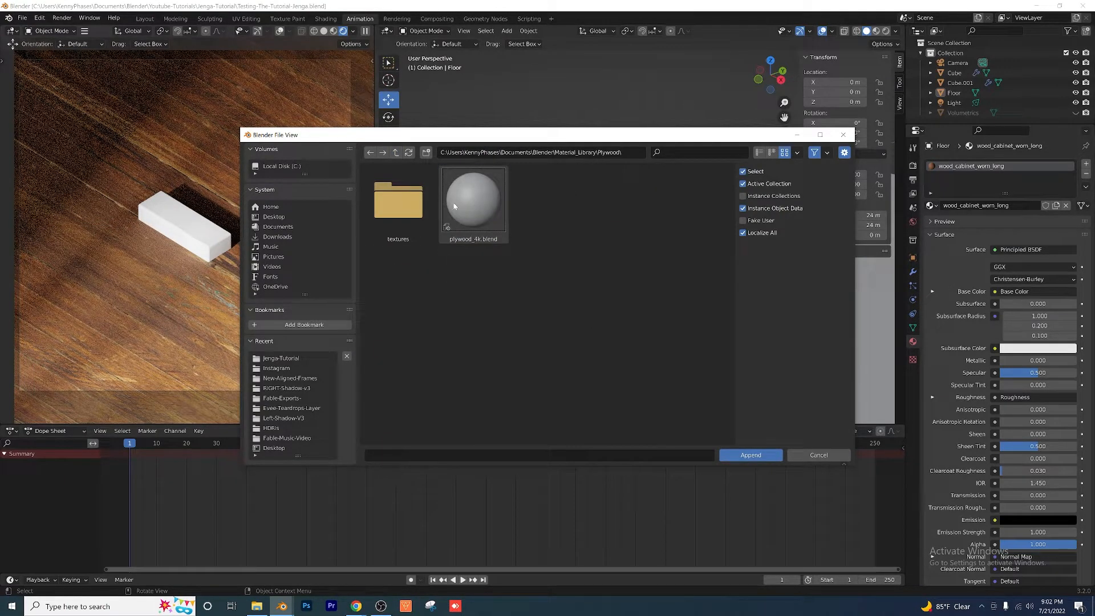
pyautogui.doubleClick(454, 206)
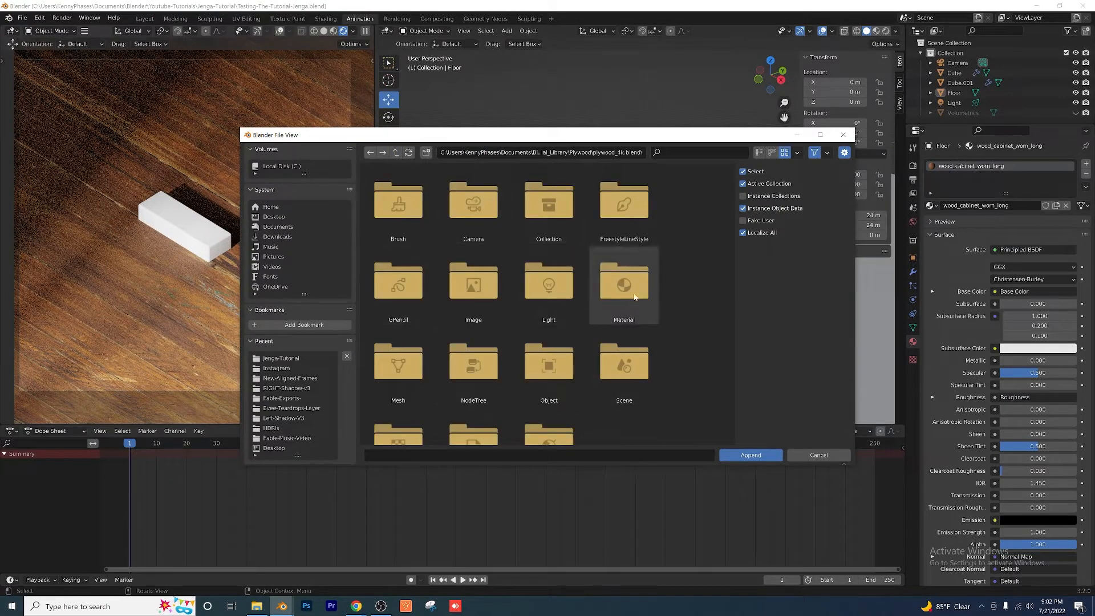
pyautogui.doubleClick(624, 282)
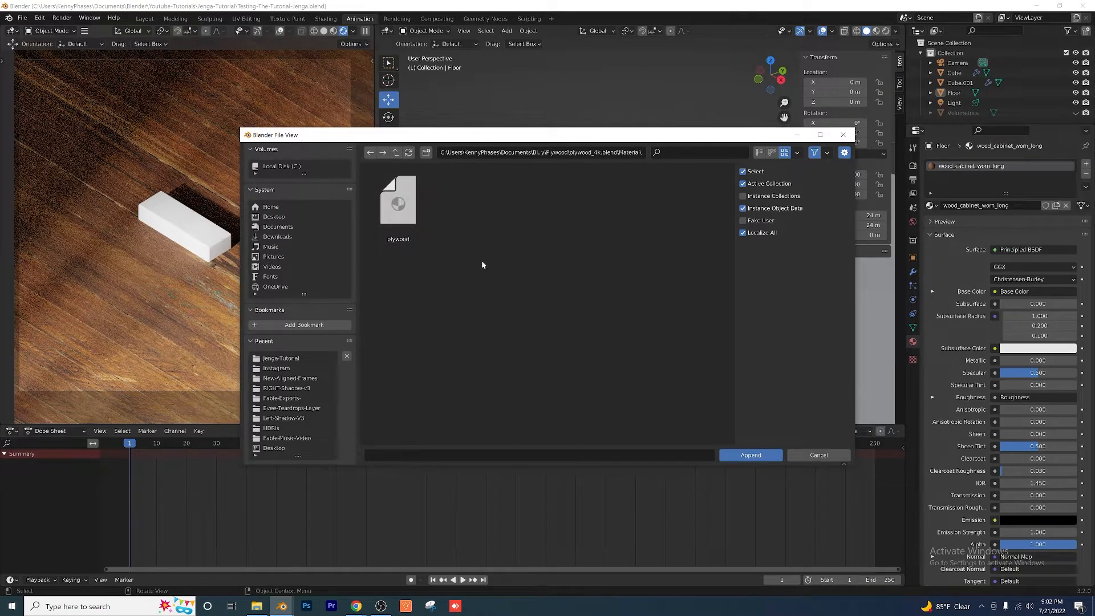
pyautogui.doubleClick(398, 201)
pyautogui.click(614, 262)
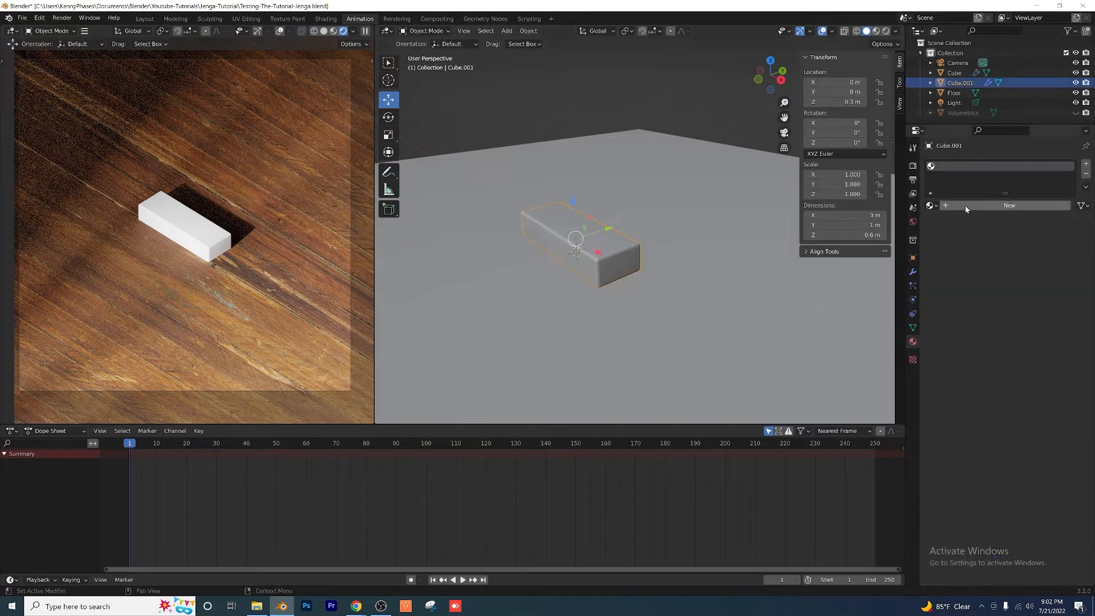
# Step: Assign the plywood material to the Jenga block and inspect its wood grain up close in the rendered preview
pyautogui.click(930, 205)
pyautogui.click(953, 239)
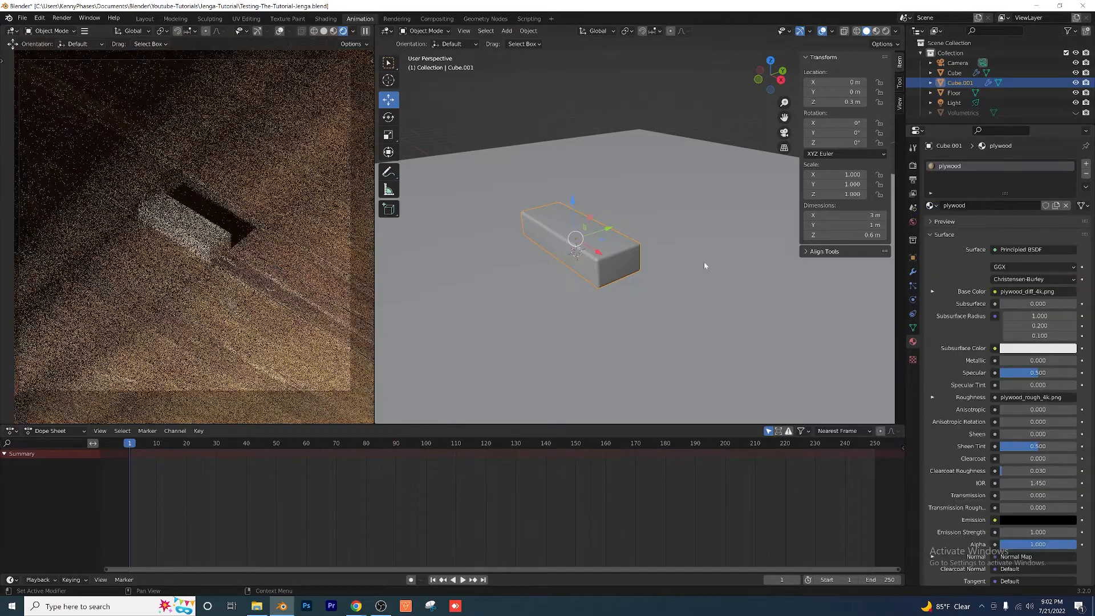
pyautogui.scroll(6, 218, 217)
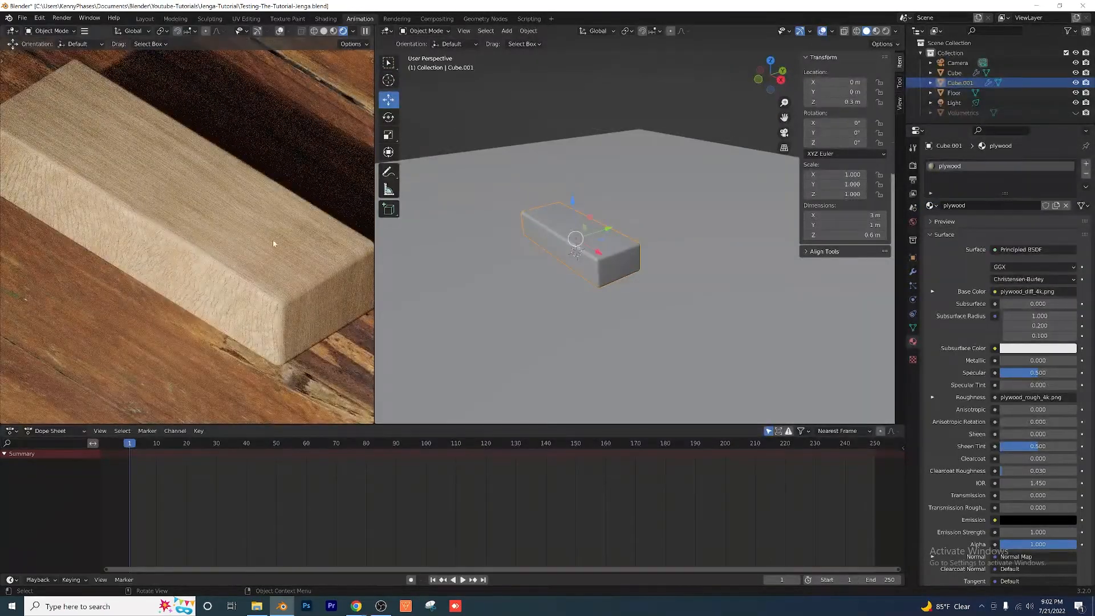
pyautogui.scroll(2, 257, 274)
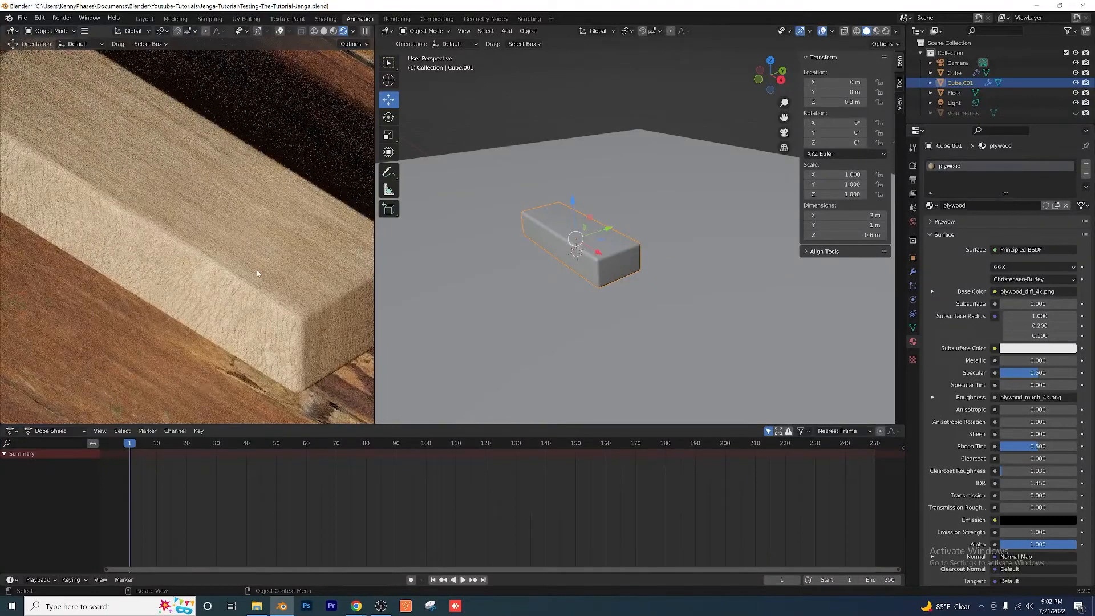
pyautogui.moveTo(311, 304); pyautogui.dragTo(186, 250, button='middle')
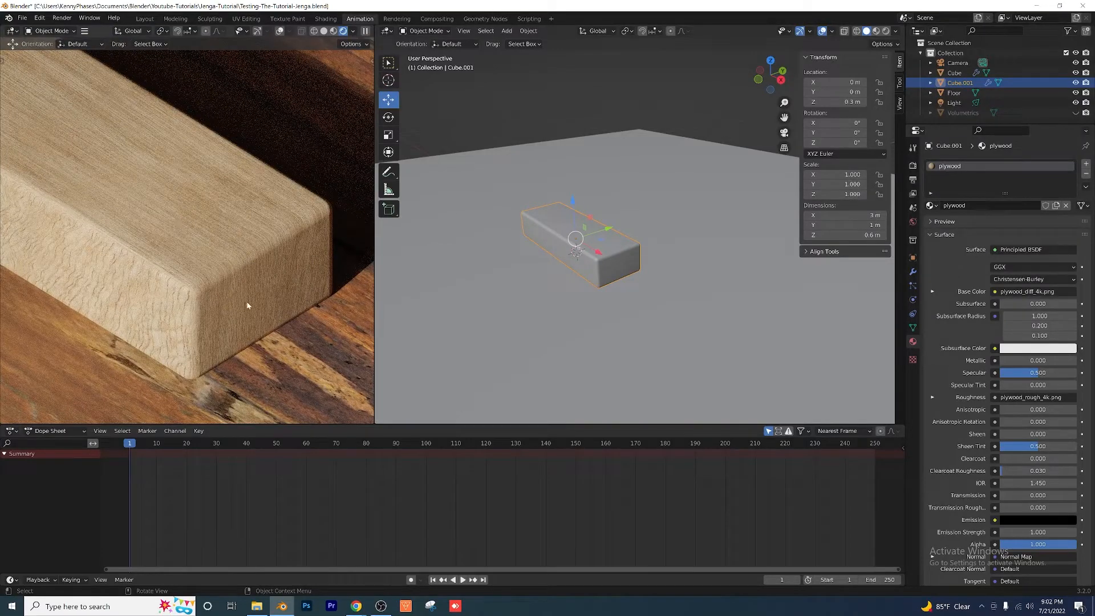
pyautogui.scroll(-10, 240, 291)
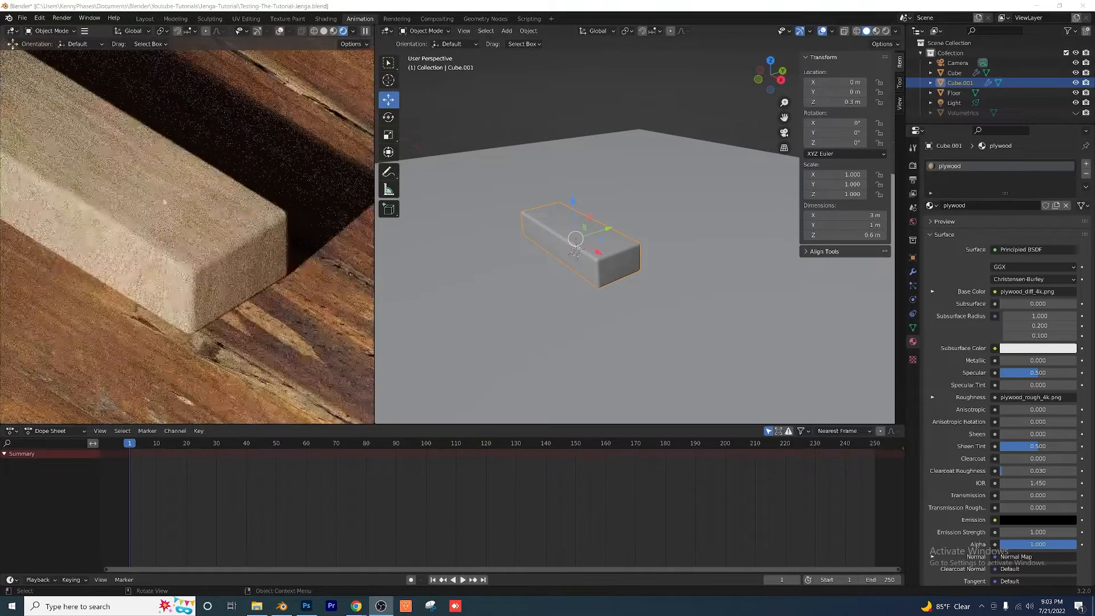
pyautogui.scroll(-1, 251, 236)
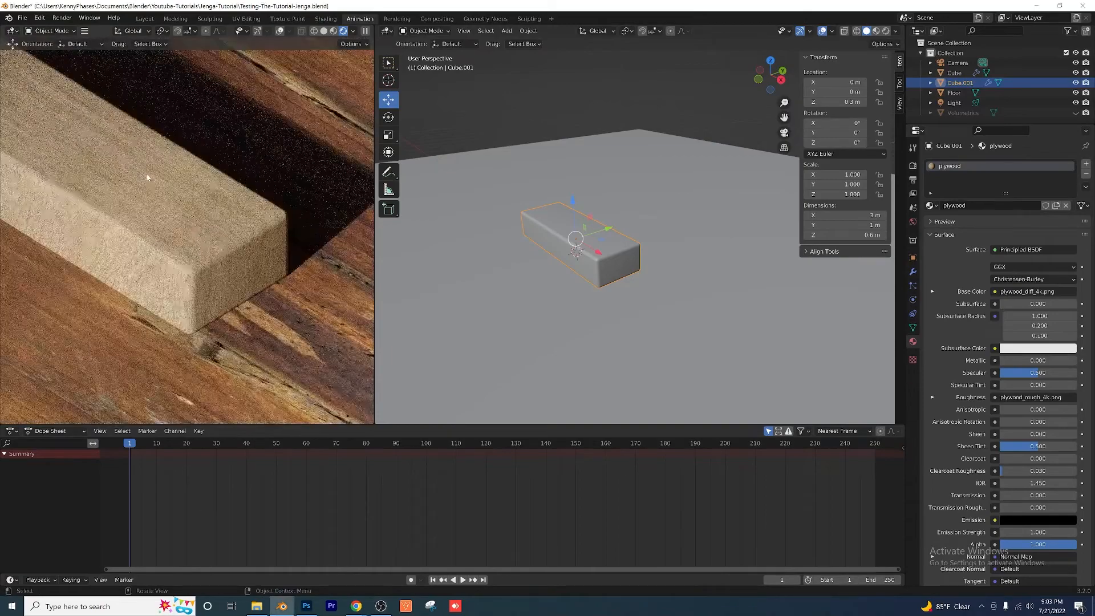
pyautogui.scroll(-4, 156, 218)
pyautogui.scroll(4, 156, 218)
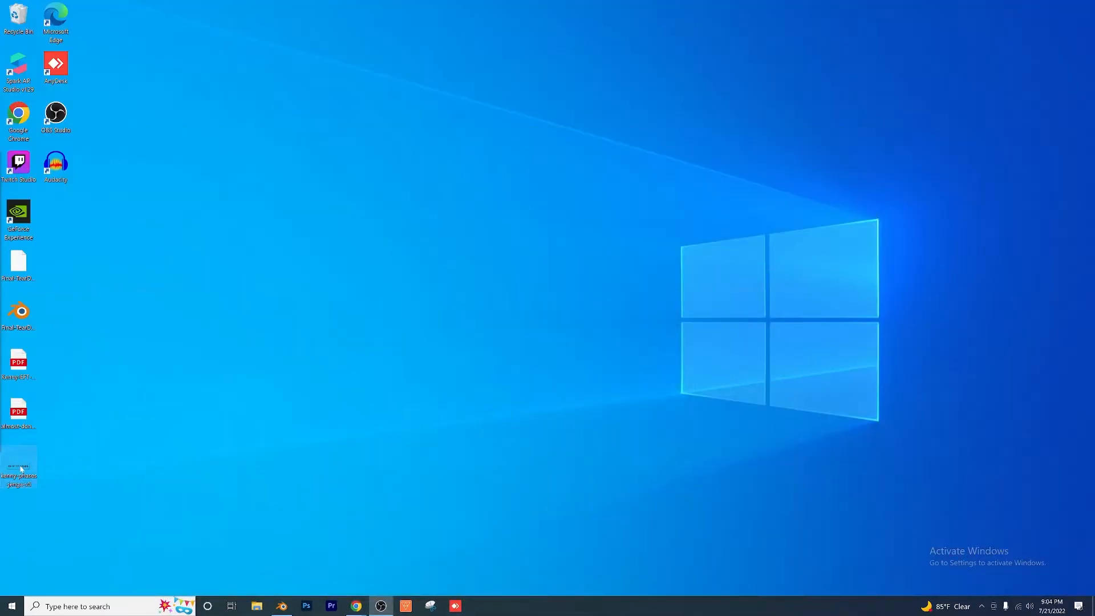
# Step: View the kenny-phases-jenga-v5.png logo image from the desktop, close it and switch back to Blender
pyautogui.doubleClick(20, 467)
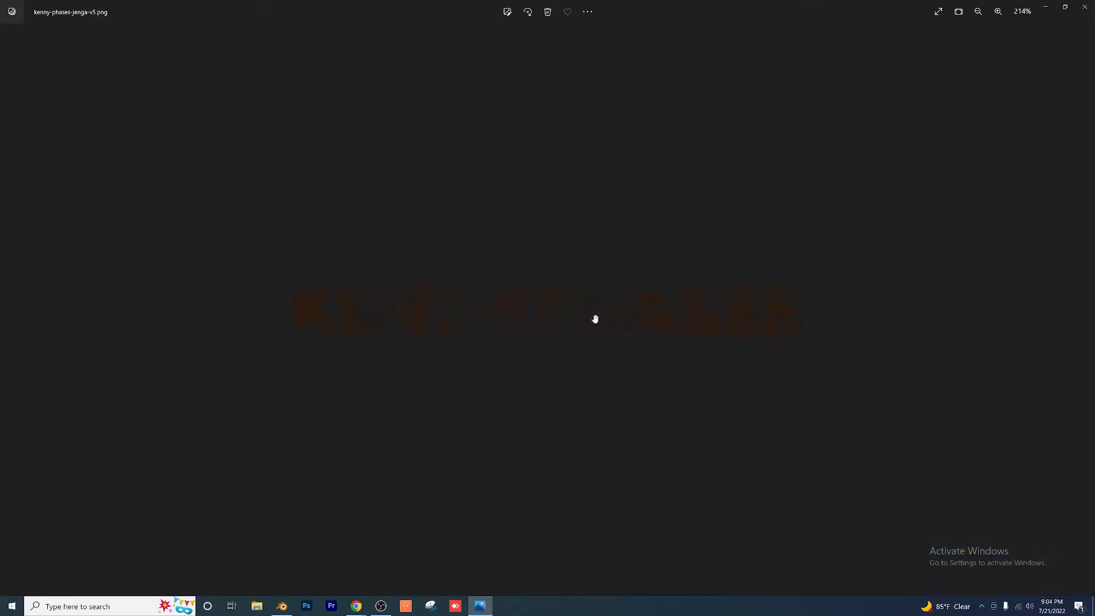
pyautogui.click(1084, 7)
pyautogui.click(281, 606)
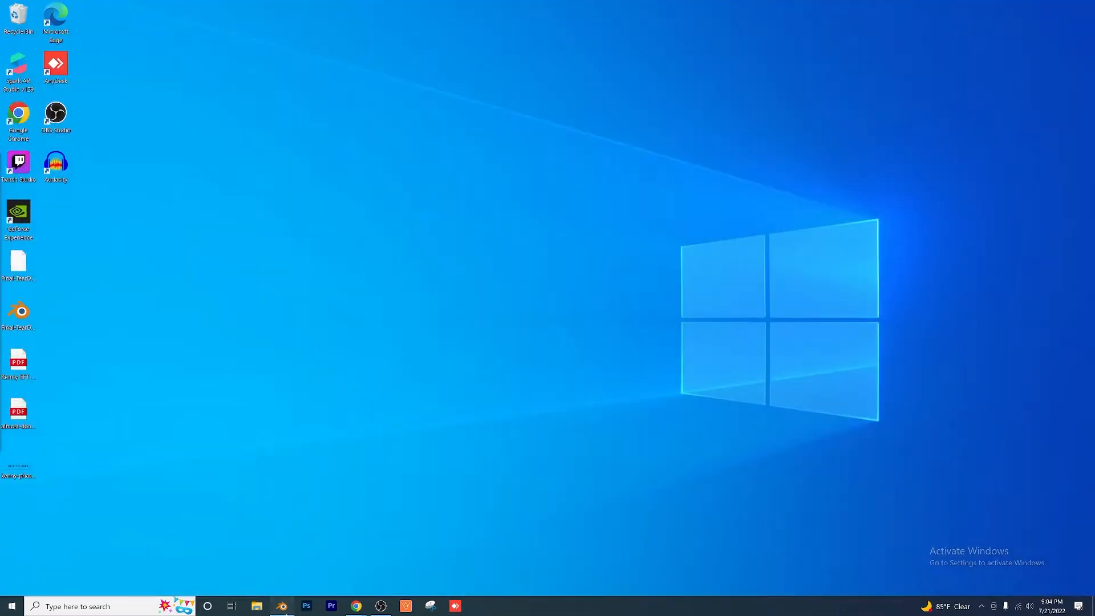
# Step: Search the add-ons in the preferences for "image" to check that Import Images as Planes is enabled
pyautogui.click(602, 141)
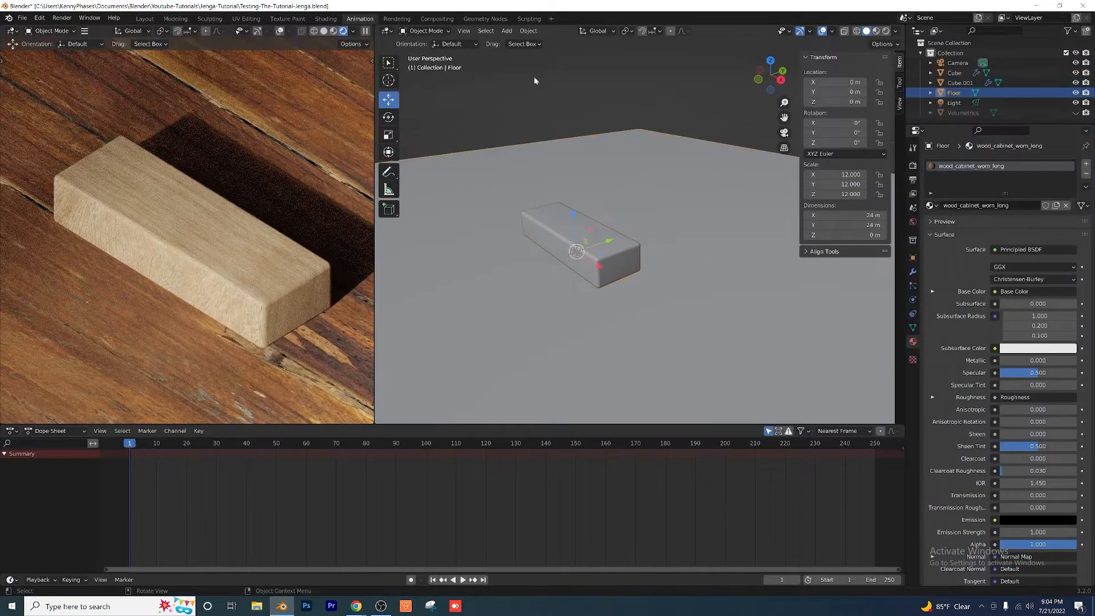
pyautogui.click(583, 118)
pyautogui.click(506, 31)
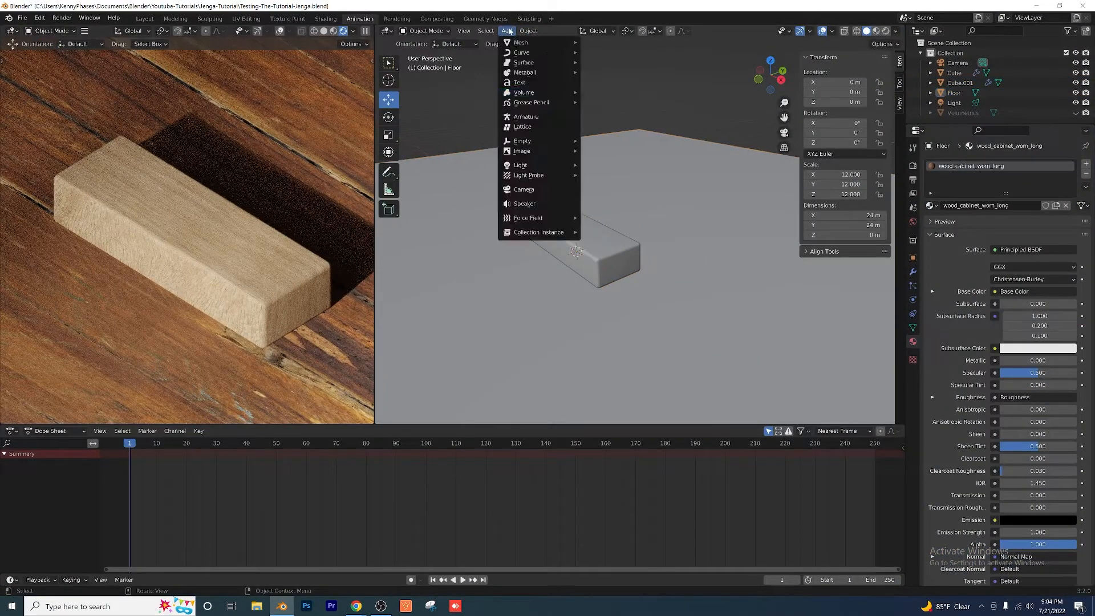
pyautogui.moveTo(537, 152)
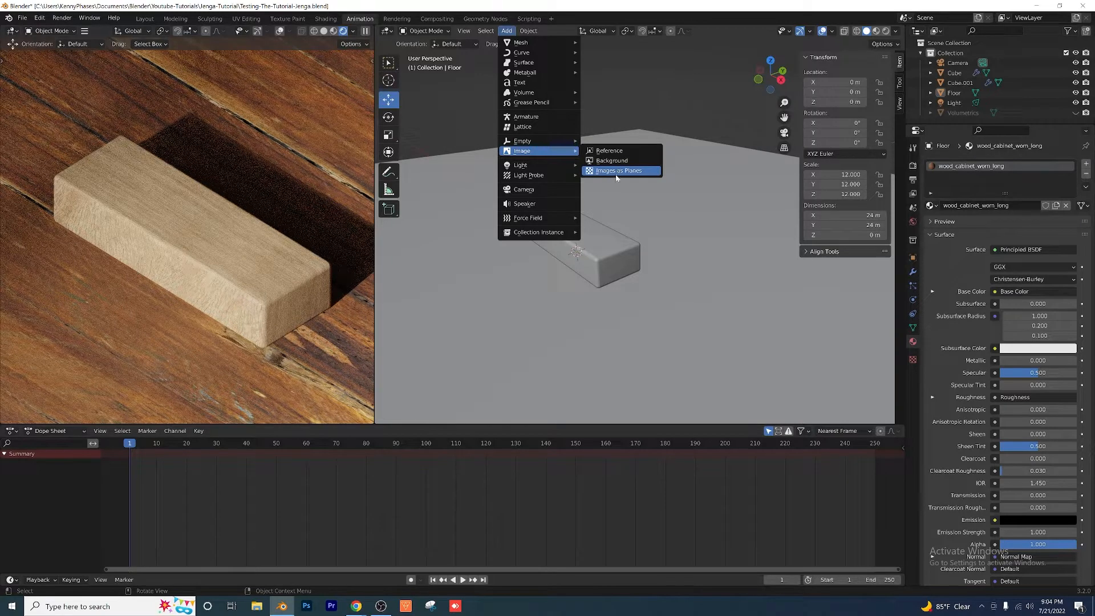
pyautogui.click(39, 18)
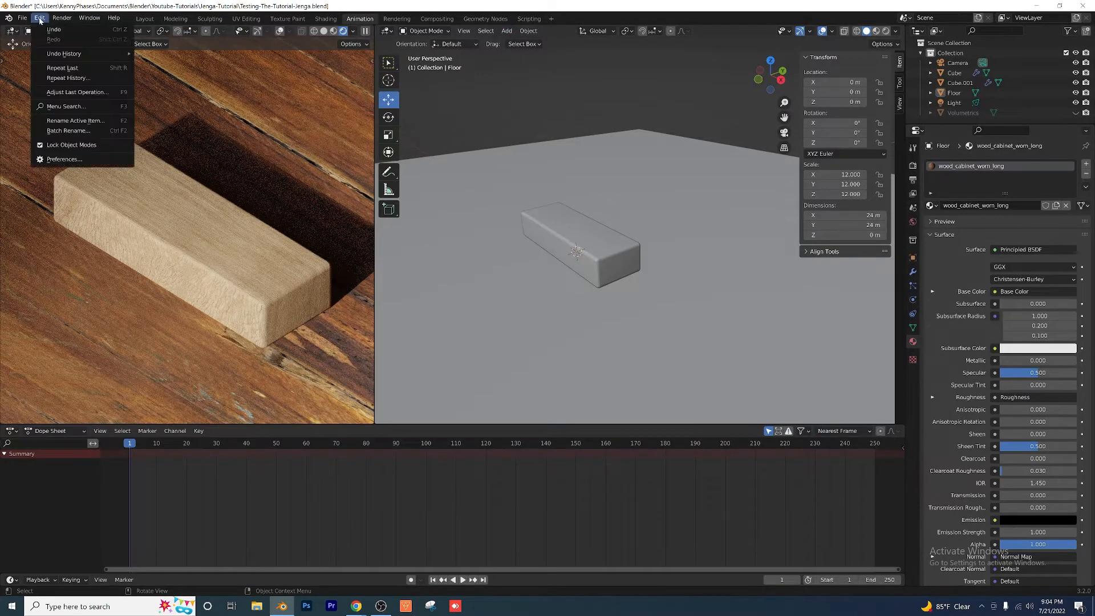
pyautogui.click(91, 159)
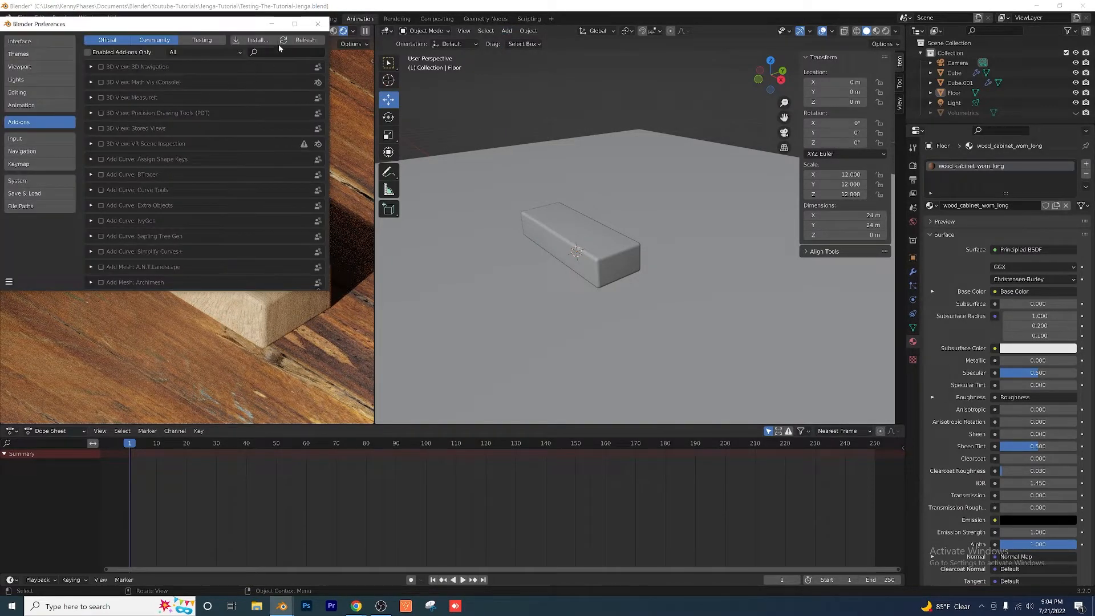
pyautogui.write('imah')
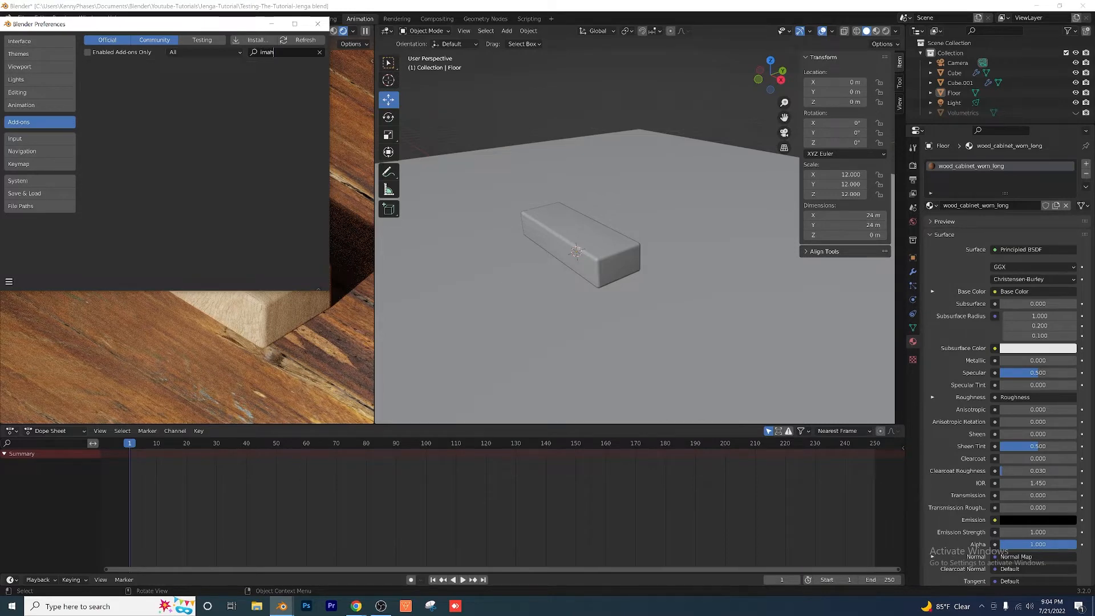
pyautogui.press('BackSpace')
pyautogui.write('ge')
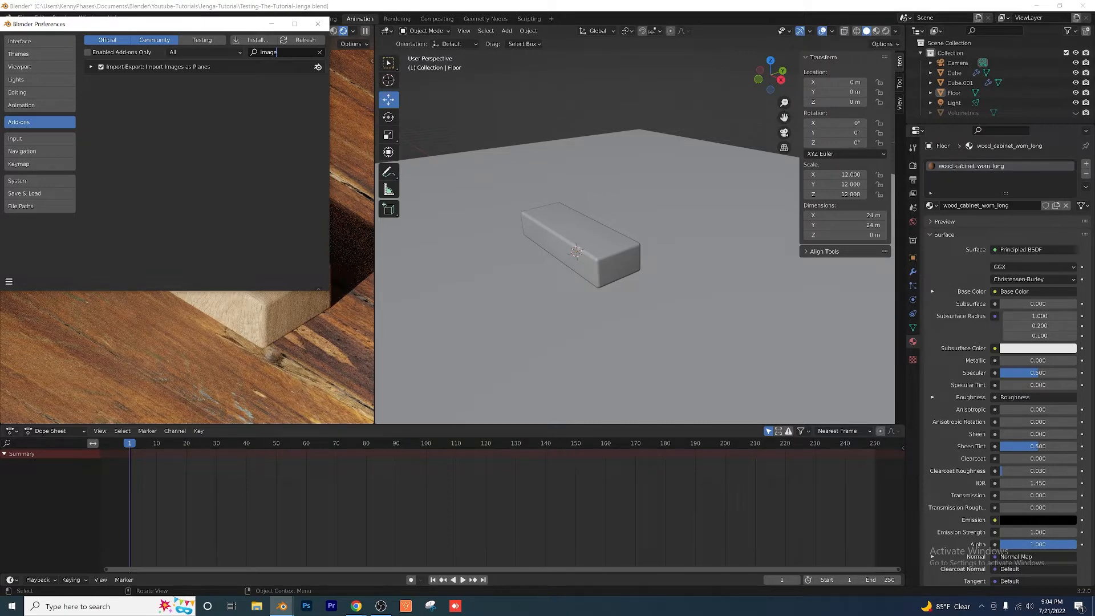
pyautogui.click(320, 25)
# Step: Import kenny-phases-jenga-v5.png from the Desktop folder as an image plane
pyautogui.click(507, 31)
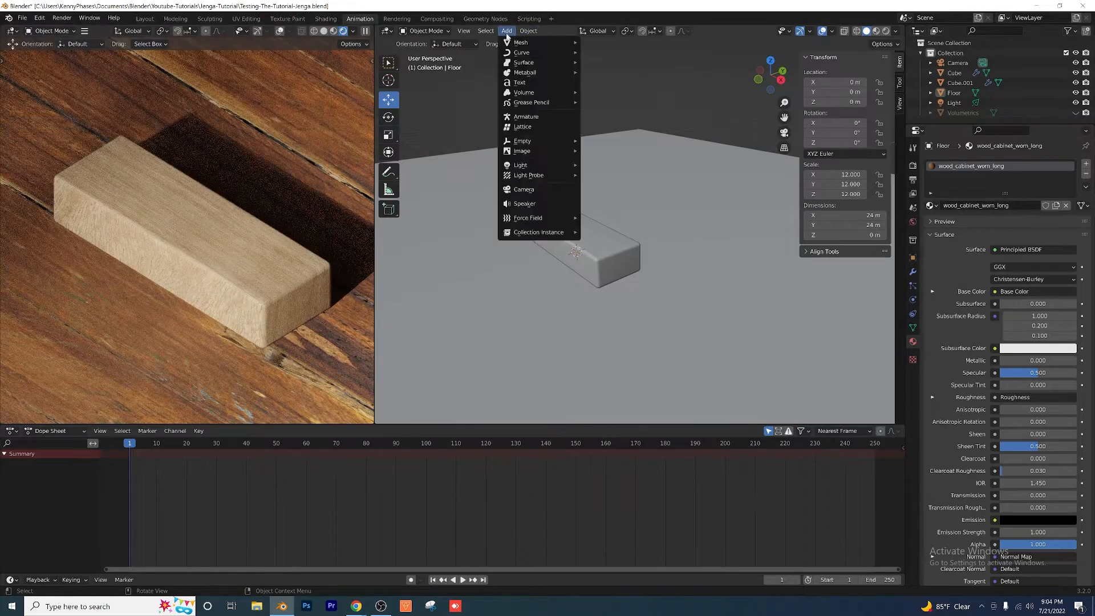
pyautogui.moveTo(551, 153)
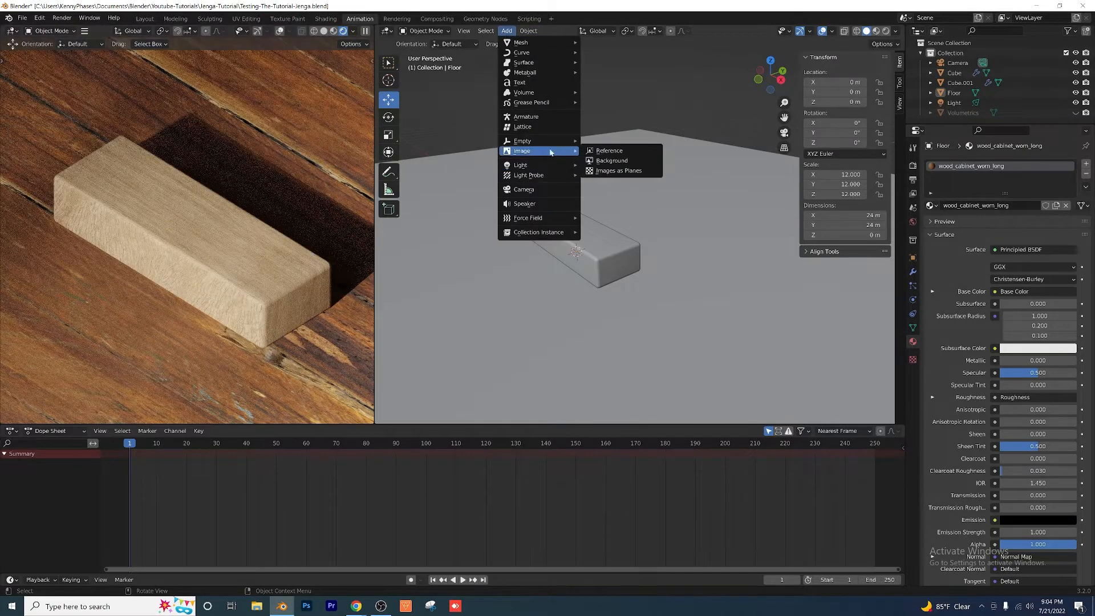
pyautogui.click(632, 172)
pyautogui.click(274, 217)
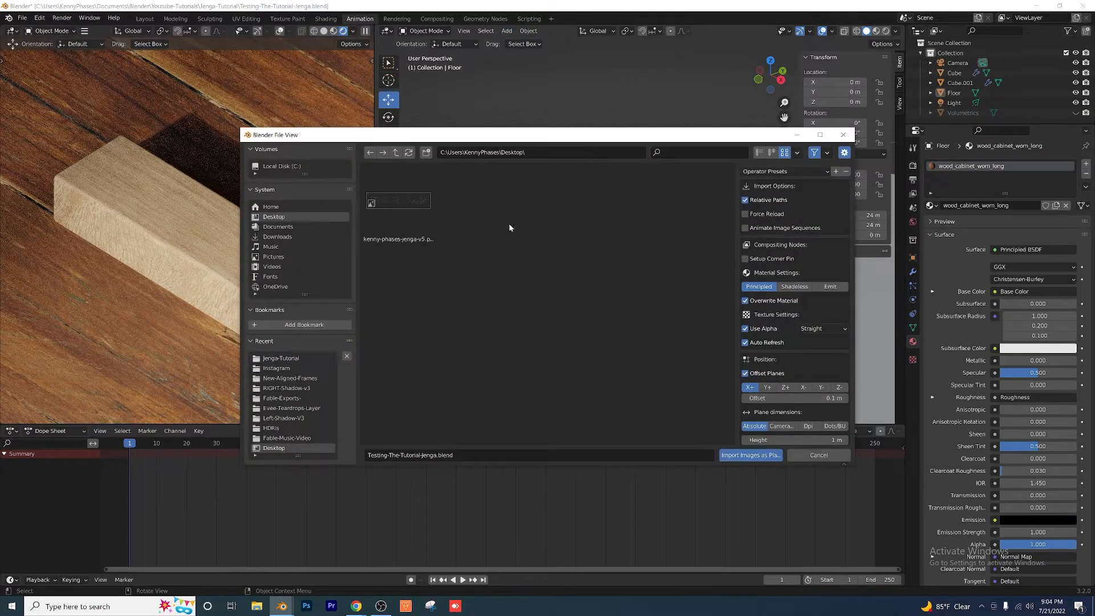
pyautogui.doubleClick(426, 203)
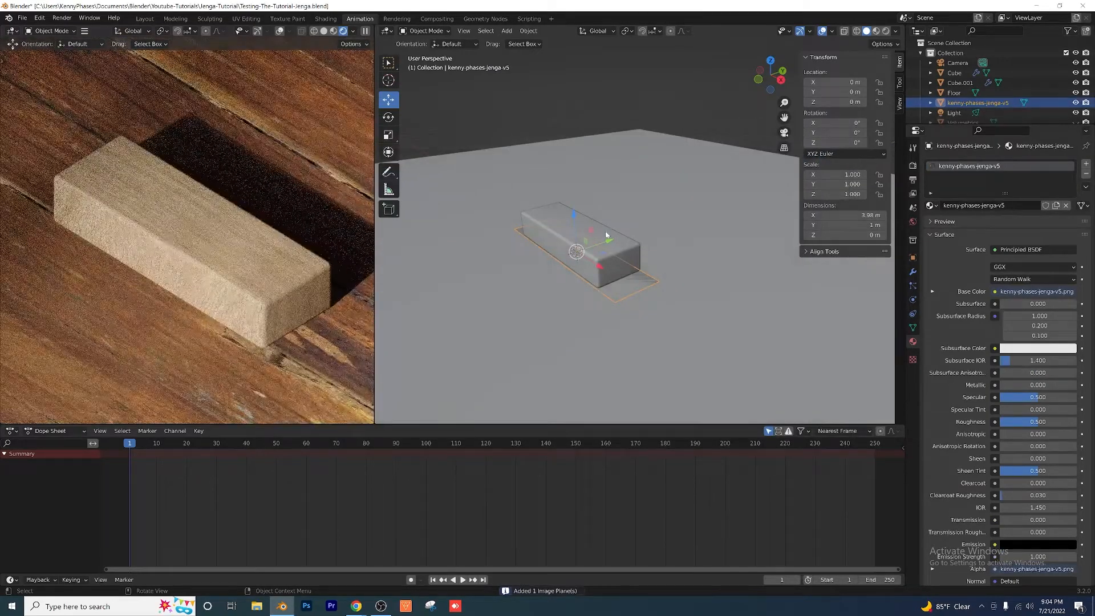
# Step: Raise the logo plane above the block to about 0.78 m on Z and set its X rotation to 90°
pyautogui.moveTo(573, 210); pyautogui.dragTo(554, 181)
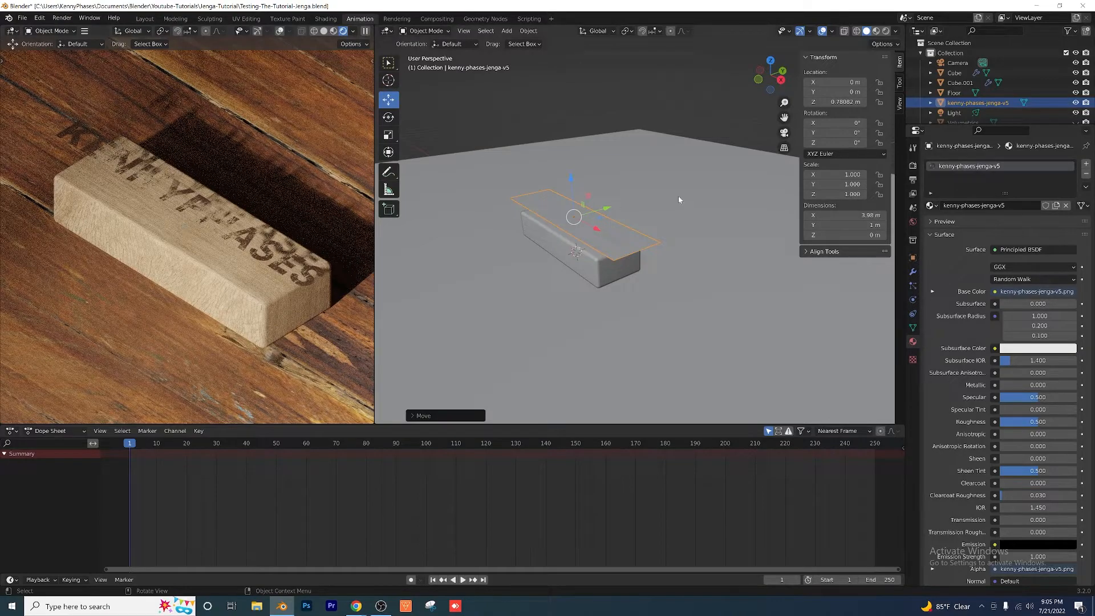
pyautogui.scroll(1, 653, 216)
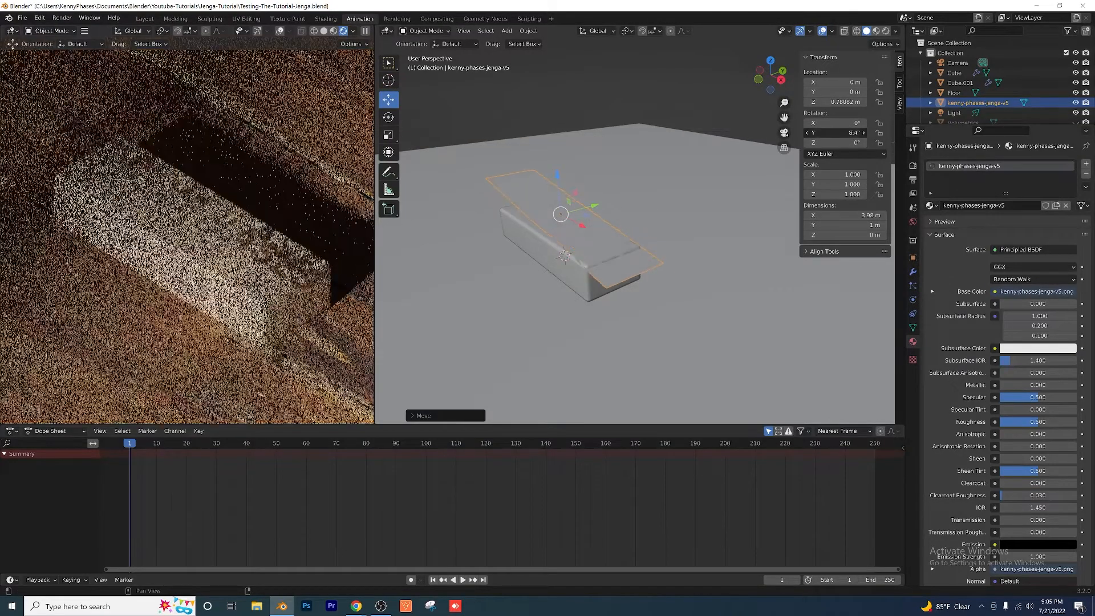
pyautogui.moveTo(825, 123); pyautogui.dragTo(875, 124)
pyautogui.click(836, 123)
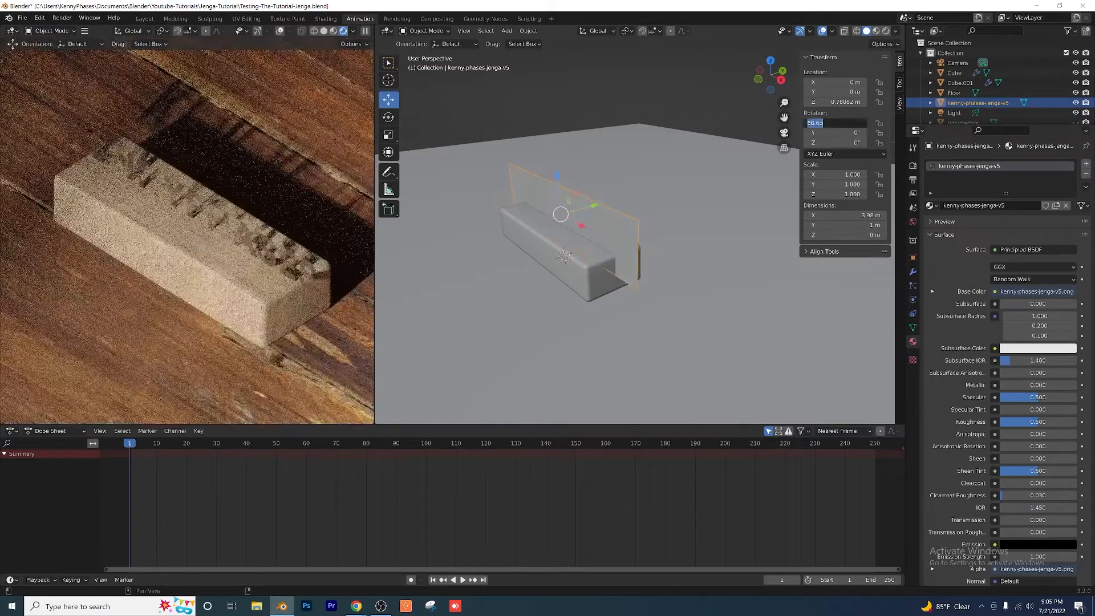
pyautogui.write('90')
pyautogui.press('Return')
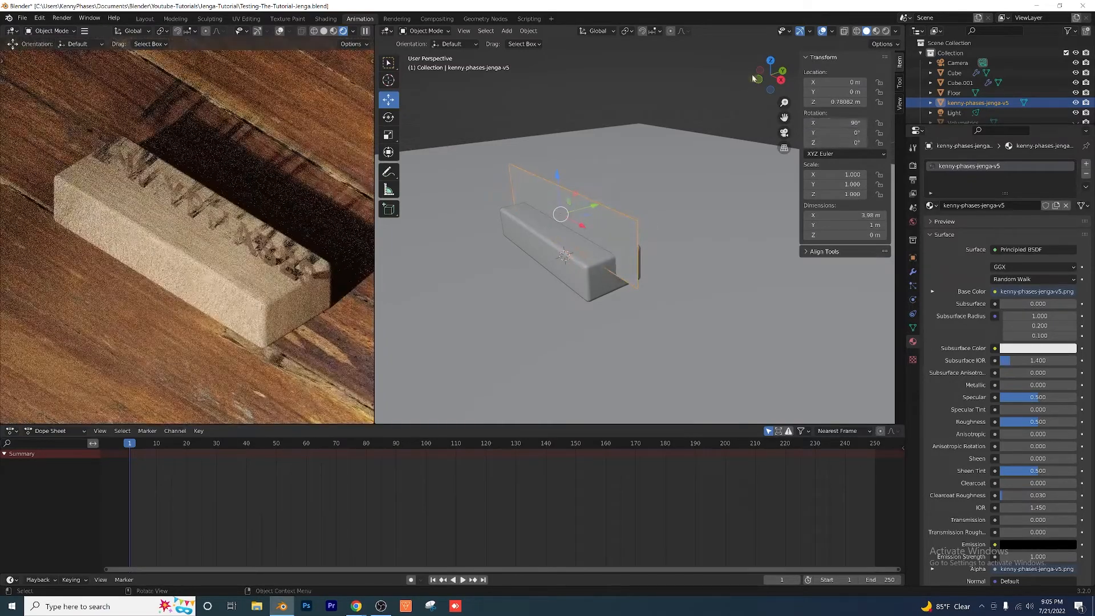
# Step: Scale the logo plane to about 0.663 and place it against the block's long side at about Y -0.514 m, Z 0.2985 m
pyautogui.press('s')
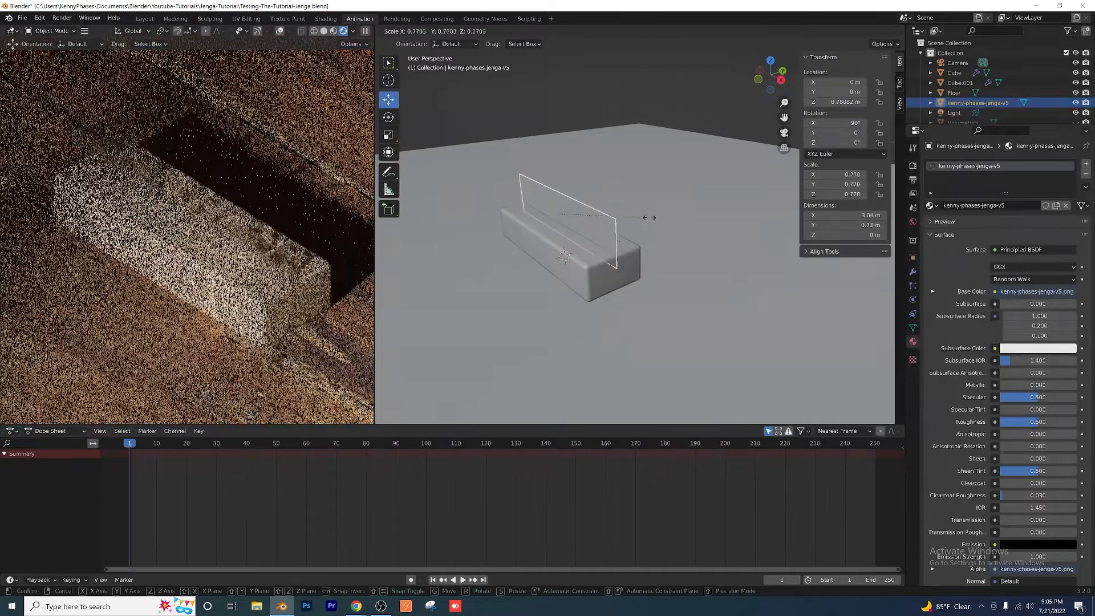
pyautogui.click(607, 212)
pyautogui.press('g')
pyautogui.press('y')
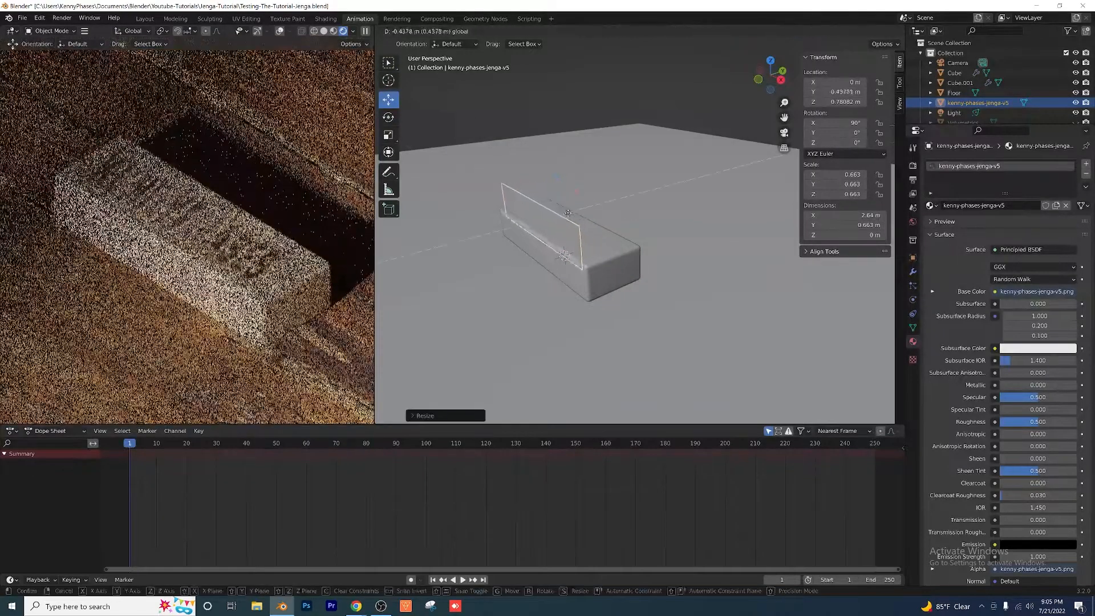
pyautogui.click(564, 214)
pyautogui.press('g')
pyautogui.press('z')
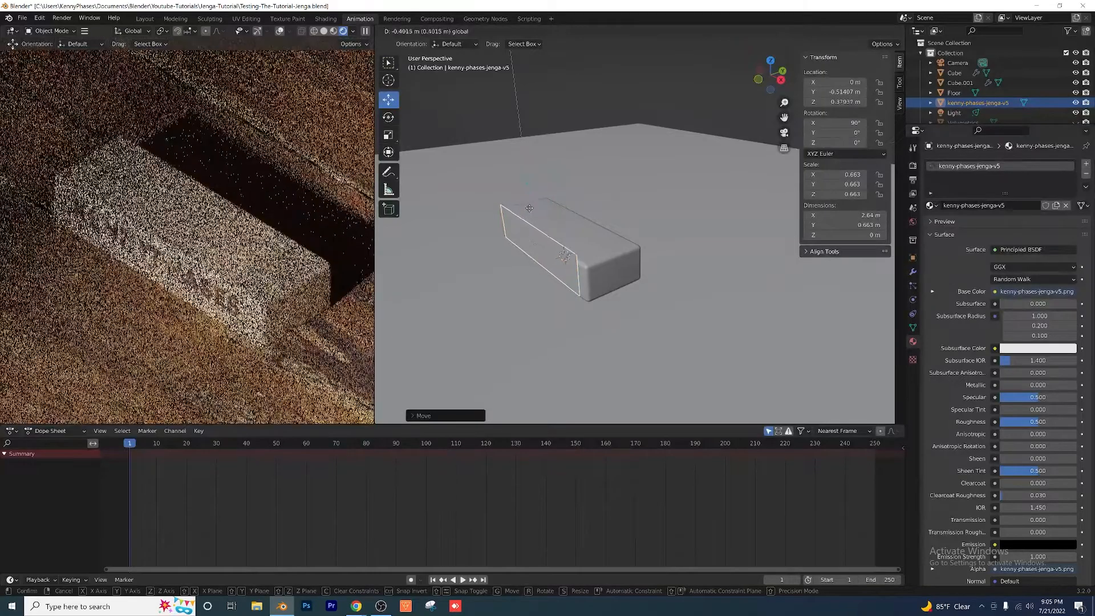
pyautogui.click(557, 265)
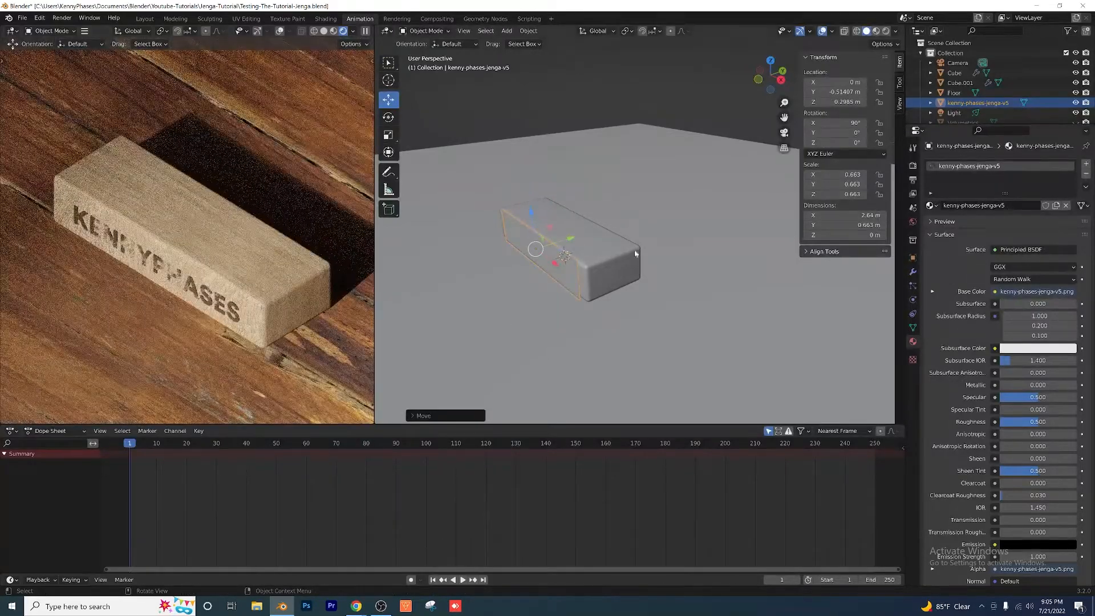
# Step: Move the logo plane along Y to about -0.506 m, closer to the block's side, and inspect the lettering in the rendered preview
pyautogui.scroll(3, 547, 259)
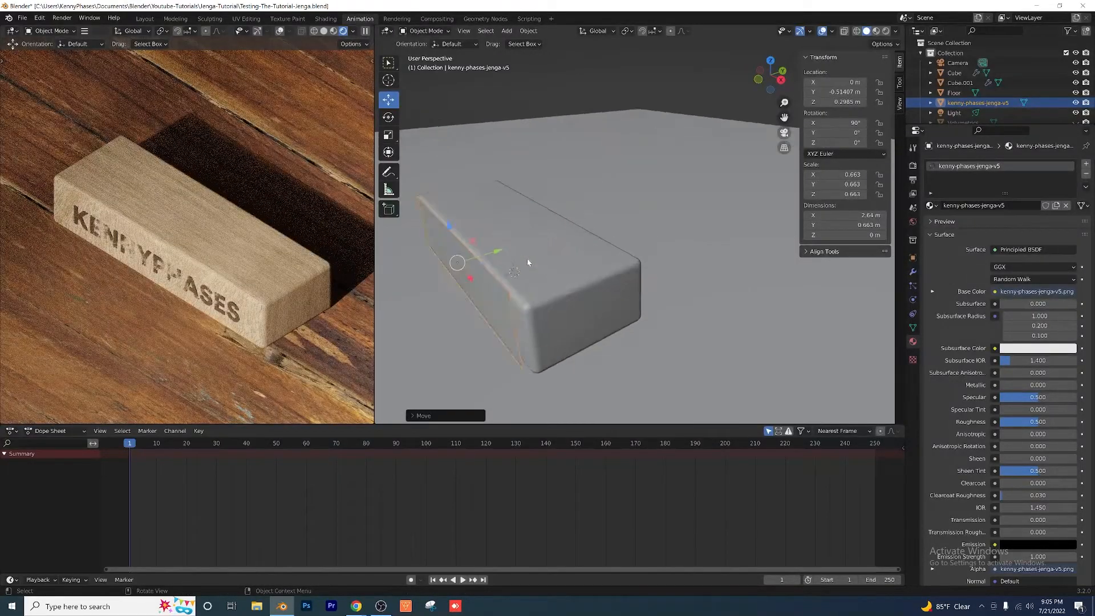
pyautogui.keyDown('shift'); pyautogui.moveTo(528, 260); pyautogui.dragTo(597, 250, button='middle'); pyautogui.keyUp('shift')
pyautogui.scroll(5, 588, 165)
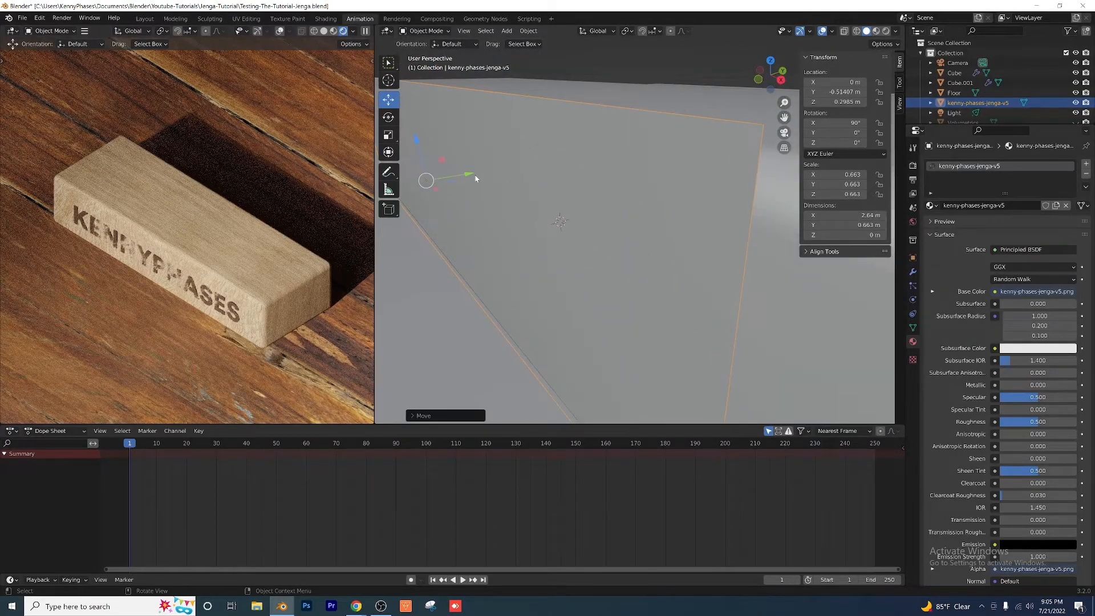
pyautogui.press('g')
pyautogui.press('y')
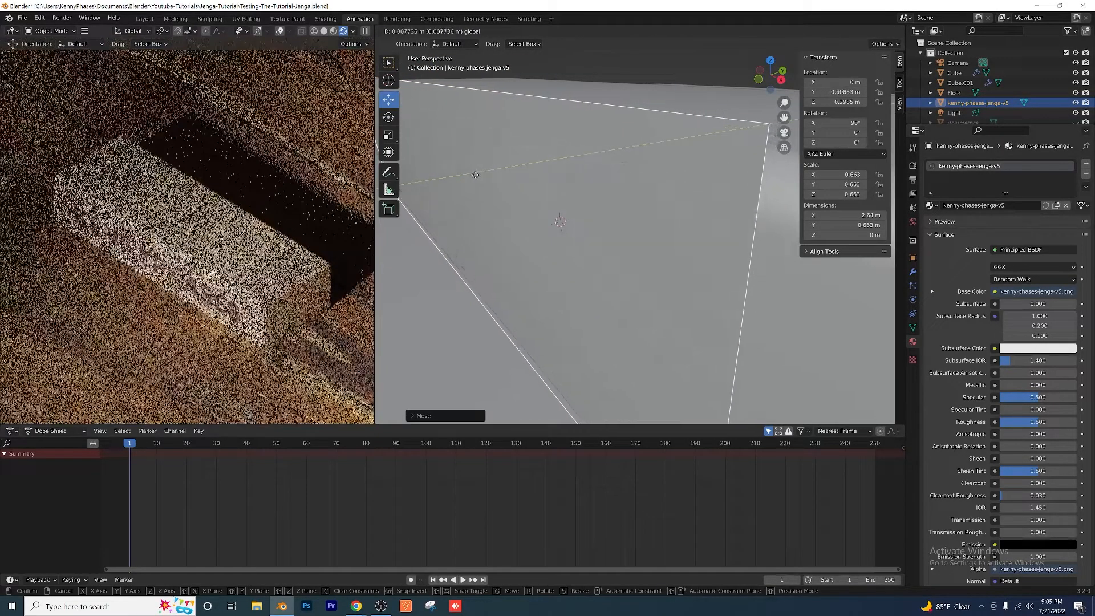
pyautogui.click(473, 174)
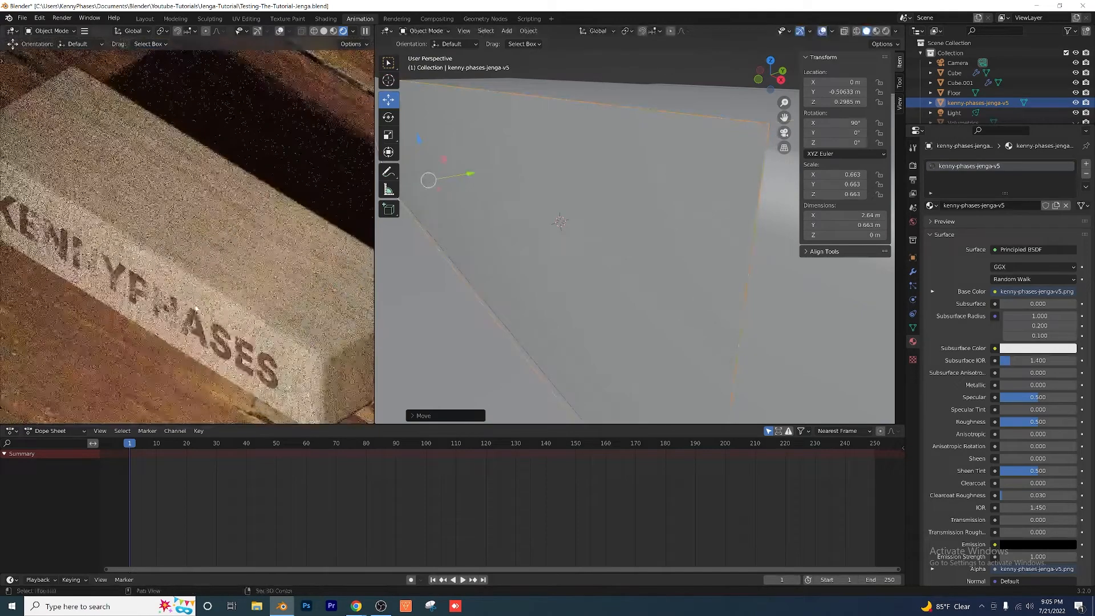
pyautogui.scroll(3, 166, 249)
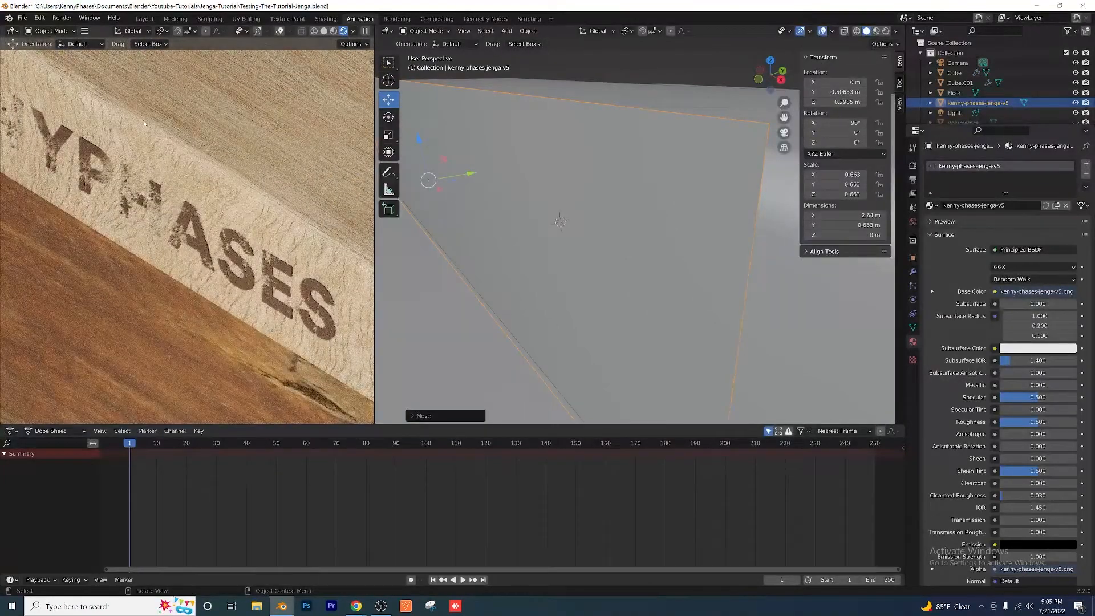
pyautogui.scroll(-4, 192, 255)
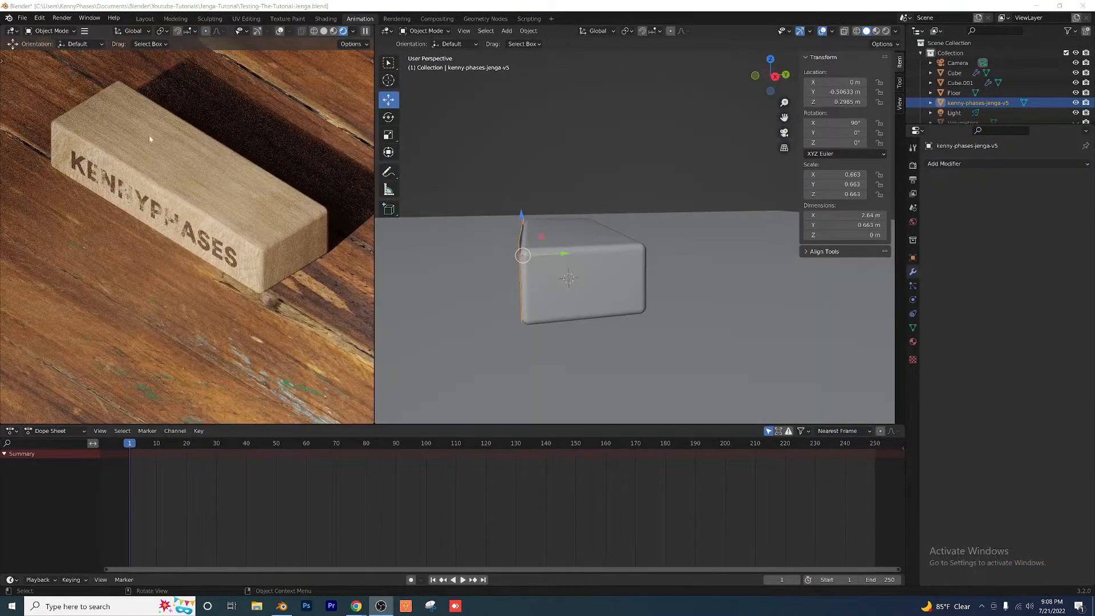
pyautogui.scroll(-14, 176, 238)
pyautogui.moveTo(176, 241); pyautogui.dragTo(134, 182, button='middle')
pyautogui.scroll(16, 168, 258)
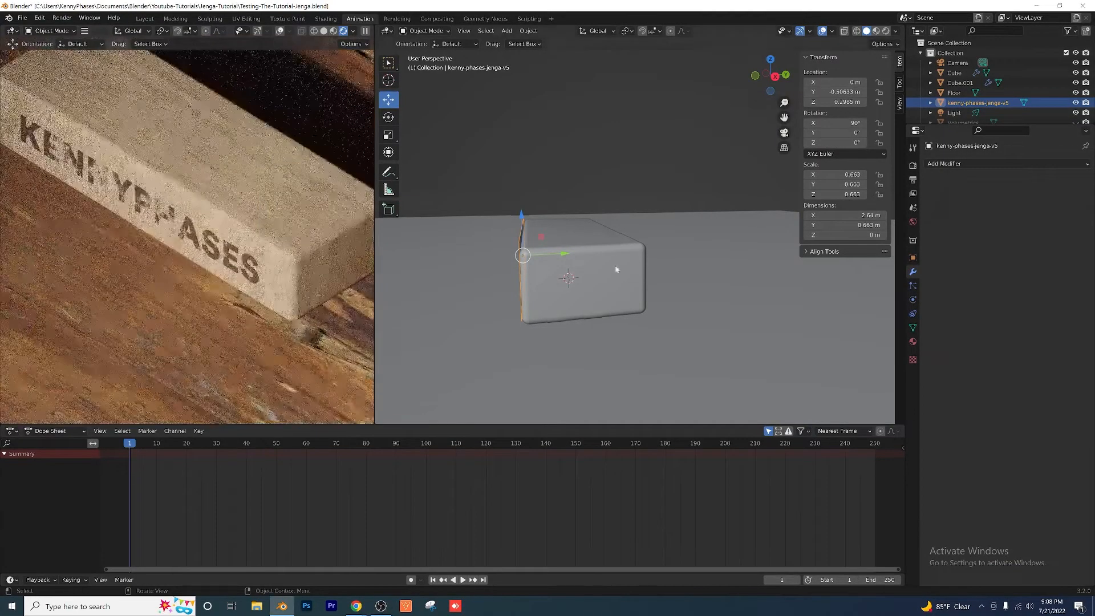
# Step: Add a Mirror modifier to the logo plane with only the Y axis enabled
pyautogui.moveTo(637, 273); pyautogui.dragTo(682, 269, button='middle')
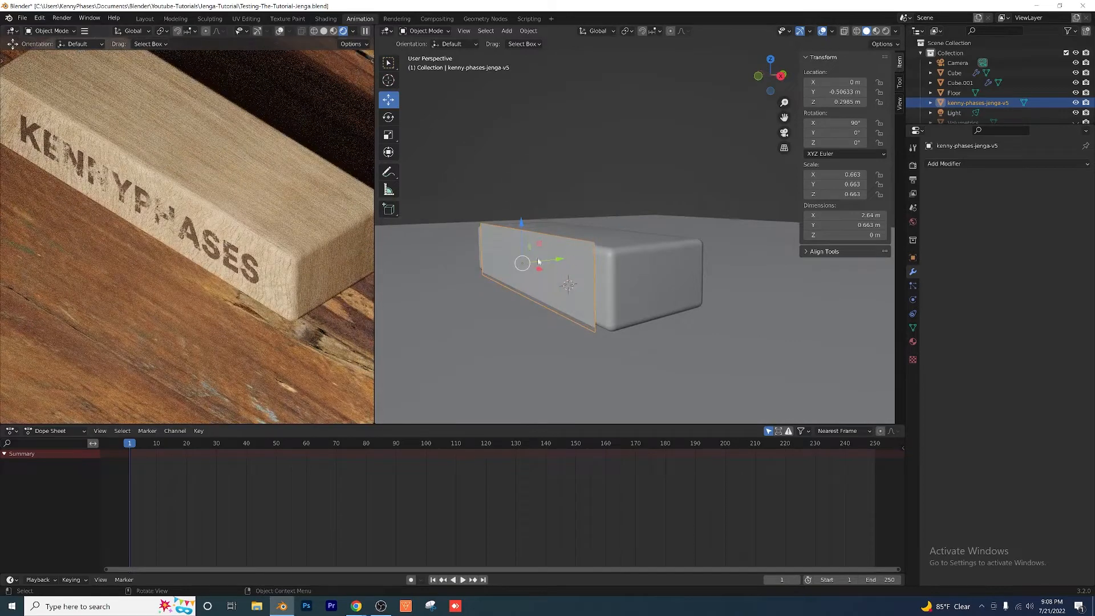
pyautogui.click(962, 164)
pyautogui.click(906, 279)
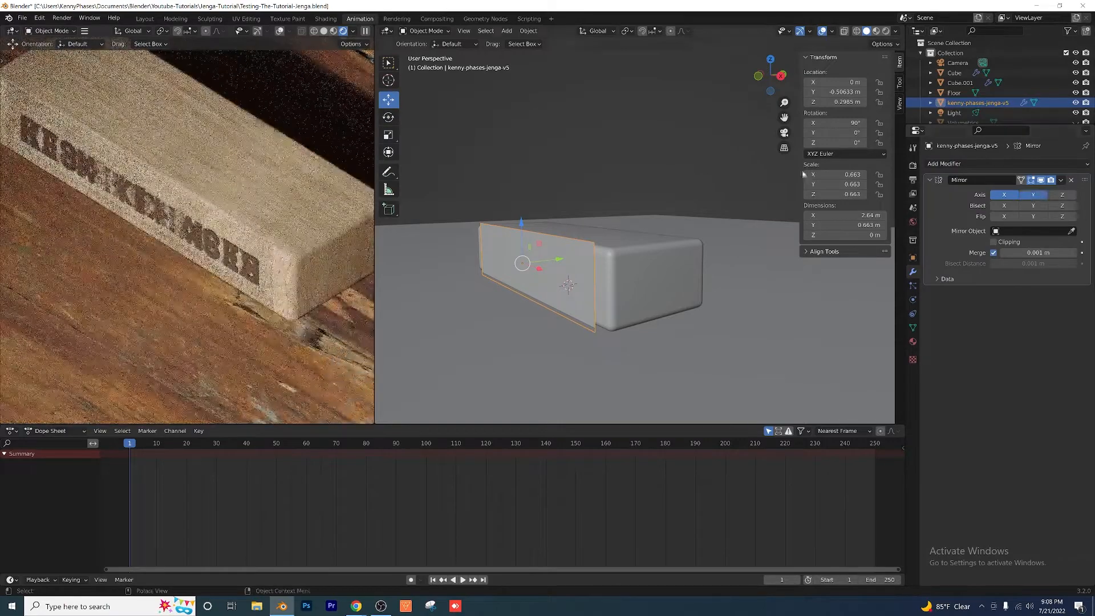
pyautogui.click(876, 32)
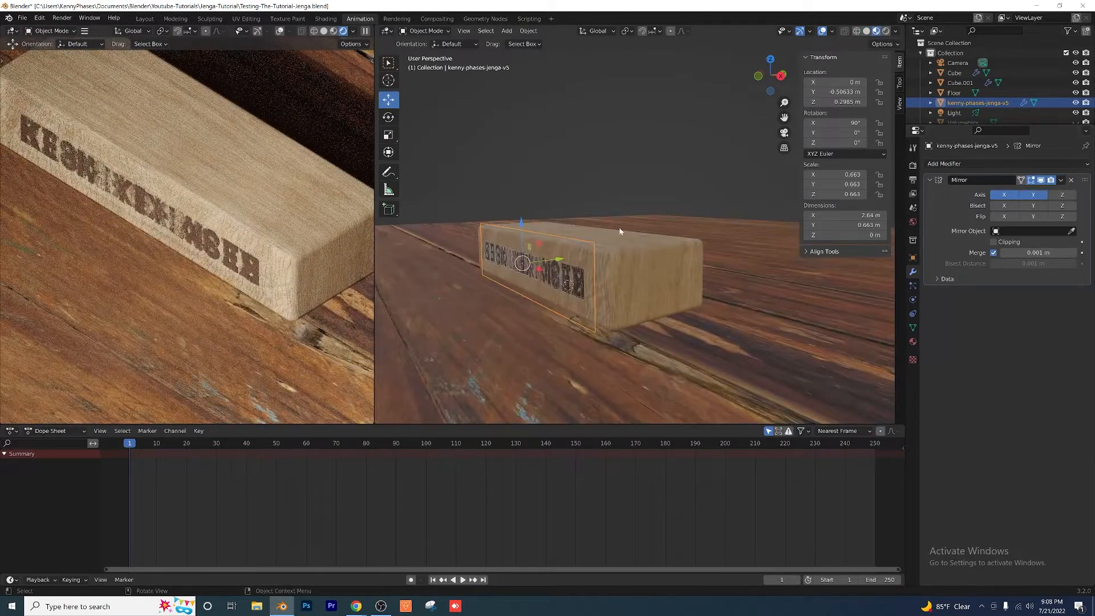
pyautogui.moveTo(615, 252); pyautogui.dragTo(641, 256, button='middle')
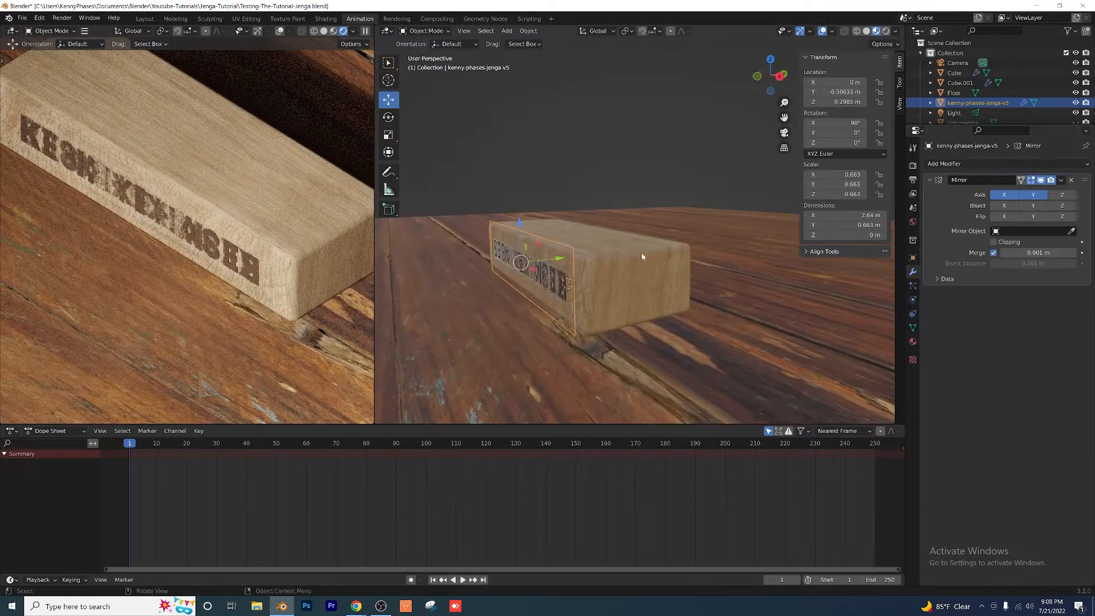
pyautogui.click(1004, 195)
pyautogui.moveTo(605, 301)
pyautogui.mouseDown(button='middle')
pyautogui.moveTo(618, 308)
pyautogui.moveTo(488, 301)
pyautogui.moveTo(602, 314)
pyautogui.mouseUp(button='middle')
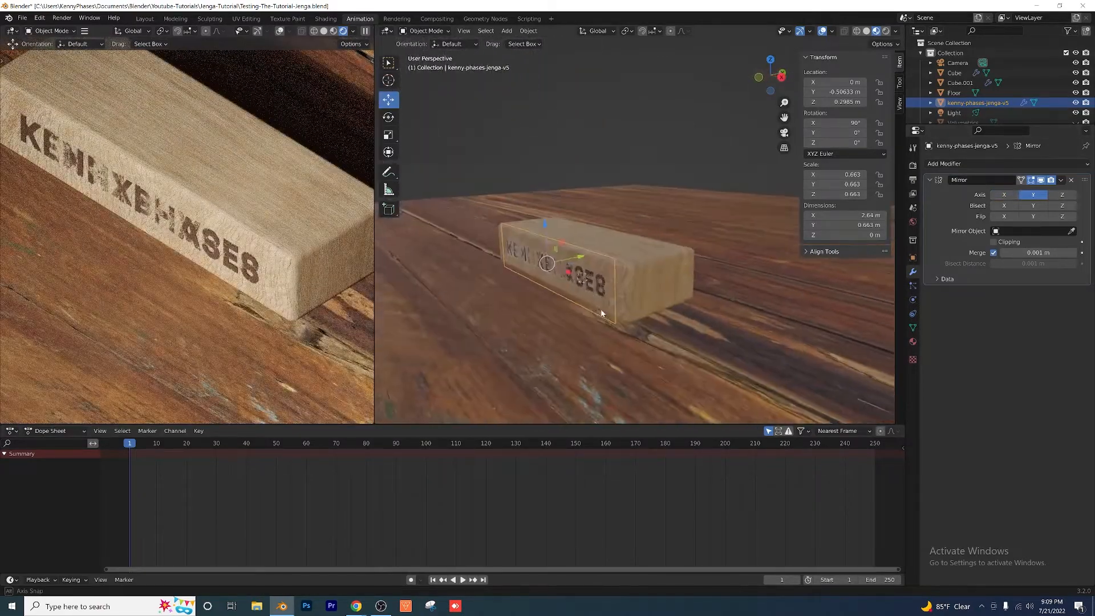
# Step: Set the block Cube.001 as the mirror object of the logo plane's Mirror modifier and view the block's opposite side
pyautogui.scroll(3, 624, 281)
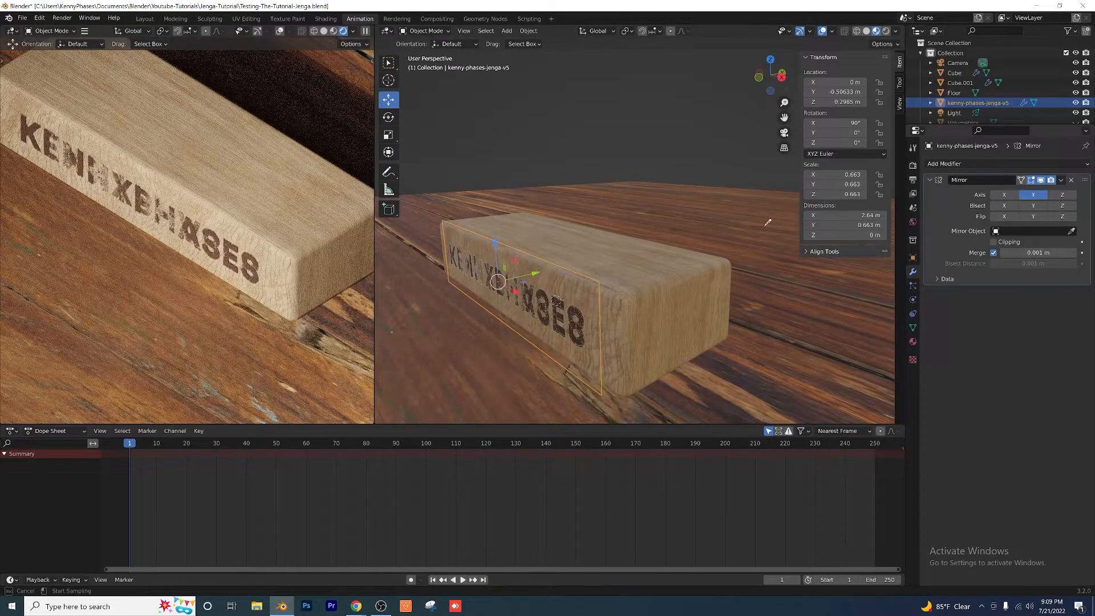
pyautogui.click(616, 257)
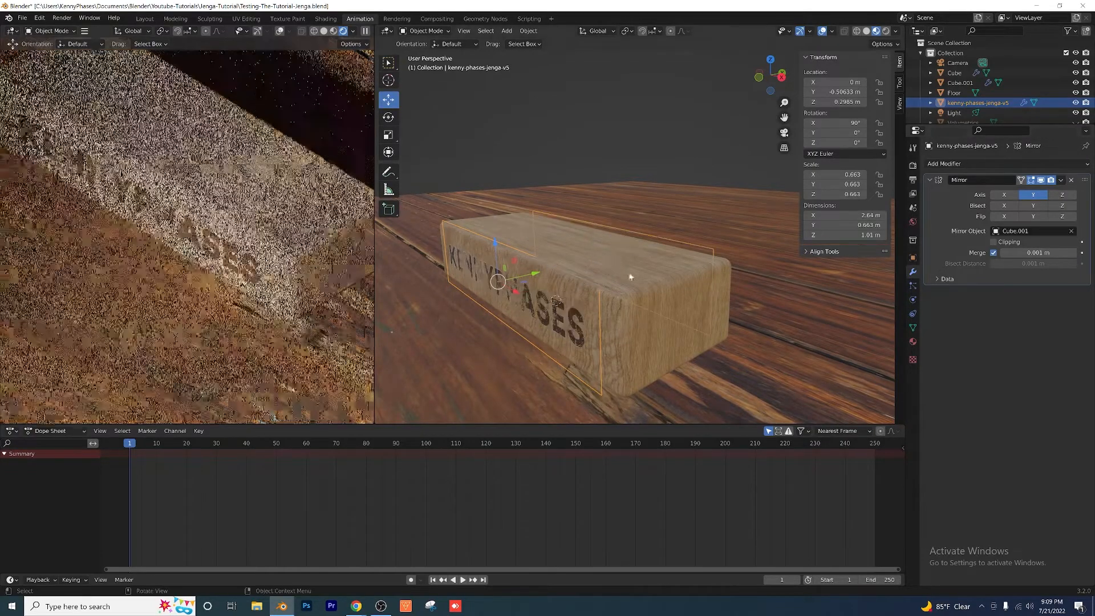
pyautogui.moveTo(591, 271); pyautogui.dragTo(488, 264, button='middle')
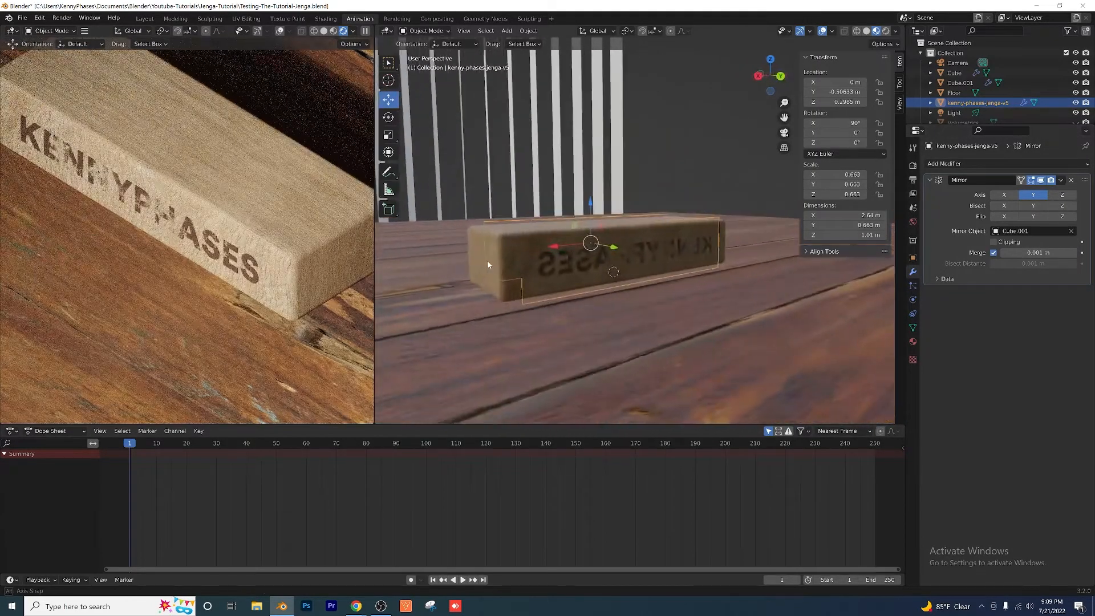
# Step: Enable Mirror U in the Mirror modifier's data options and check the lettering on both long sides
pyautogui.click(939, 279)
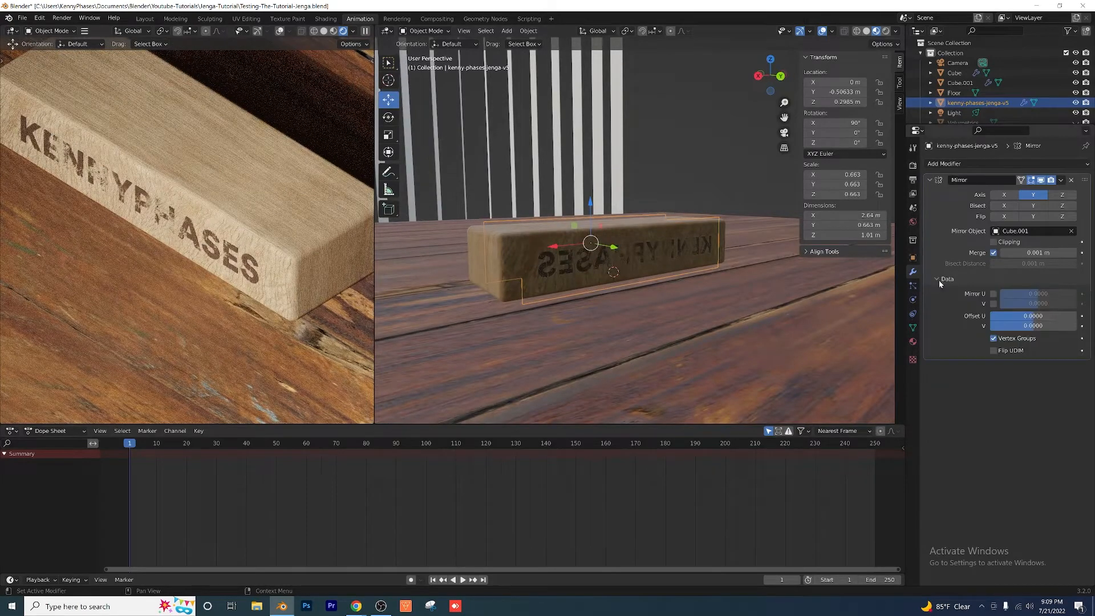
pyautogui.click(993, 294)
pyautogui.moveTo(548, 274)
pyautogui.mouseDown(button='middle')
pyautogui.moveTo(658, 282)
pyautogui.moveTo(713, 273)
pyautogui.moveTo(567, 295)
pyautogui.moveTo(625, 251)
pyautogui.moveTo(621, 286)
pyautogui.moveTo(470, 293)
pyautogui.moveTo(498, 310)
pyautogui.moveTo(568, 273)
pyautogui.mouseUp(button='middle')
pyautogui.click(562, 170)
pyautogui.scroll(2, 580, 295)
# Step: Parent the logo plane to the block Cube.001 as Object, then clear the selection
pyautogui.click(561, 303)
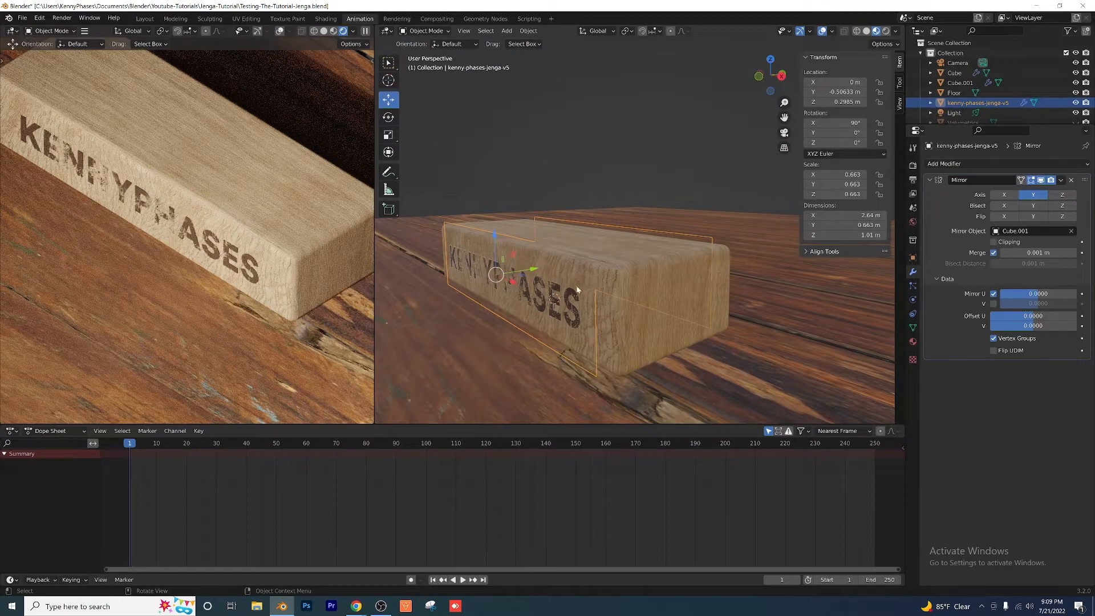
pyautogui.moveTo(531, 278); pyautogui.dragTo(563, 288, button='middle')
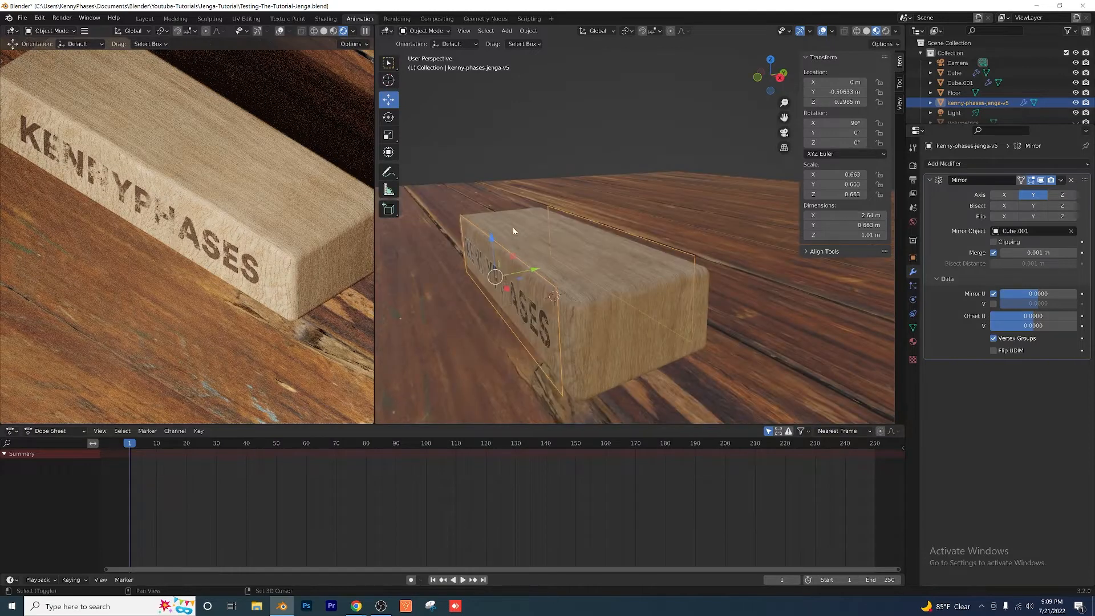
pyautogui.keyDown('shift'); pyautogui.click(560, 232); pyautogui.keyUp('shift')
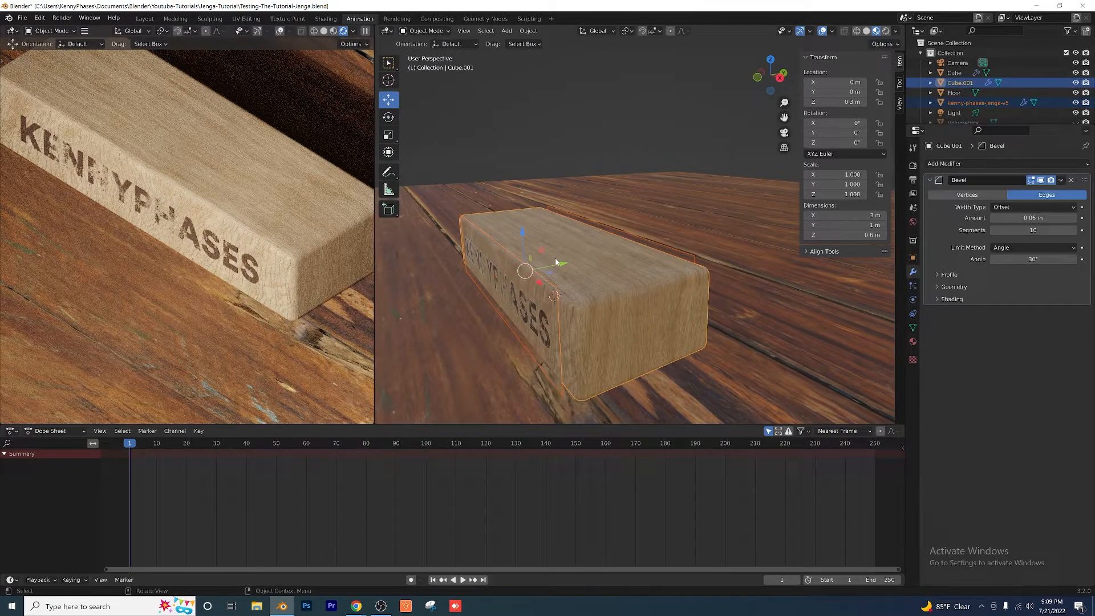
pyautogui.hotkey('ctrl', 'p')
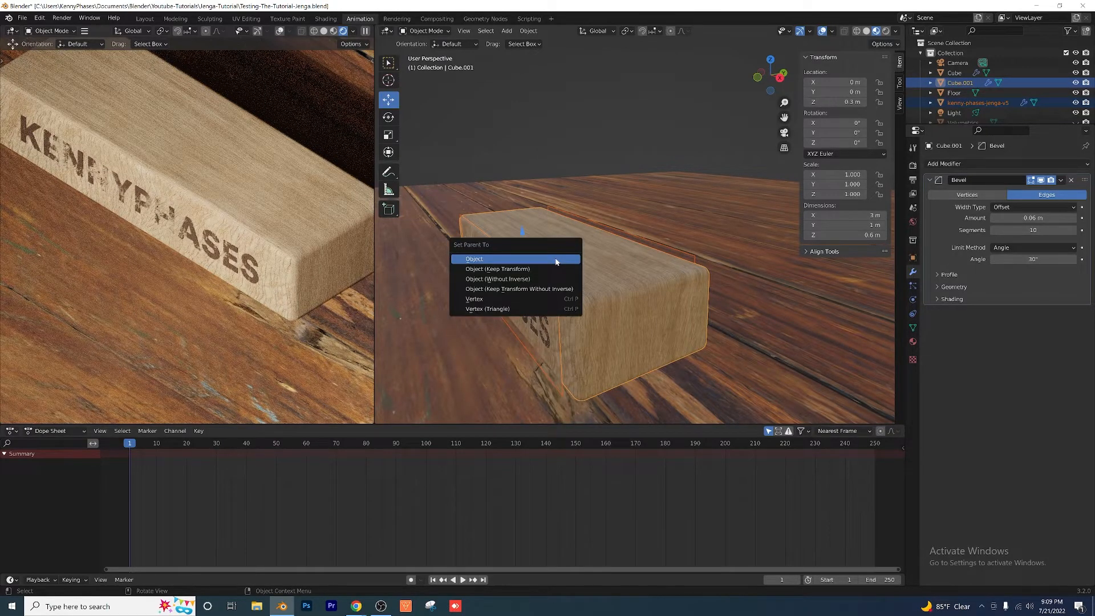
pyautogui.click(556, 260)
pyautogui.click(607, 139)
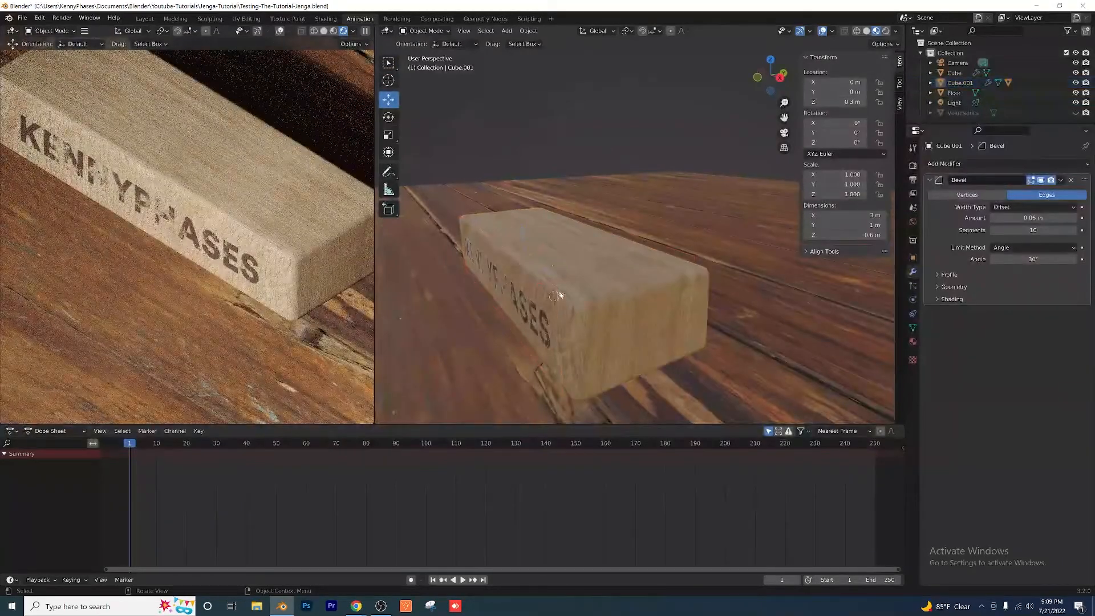
# Step: Try moving the block upward along Z to check that the parented logo follows it
pyautogui.click(559, 295)
pyautogui.press('g')
pyautogui.press('z')
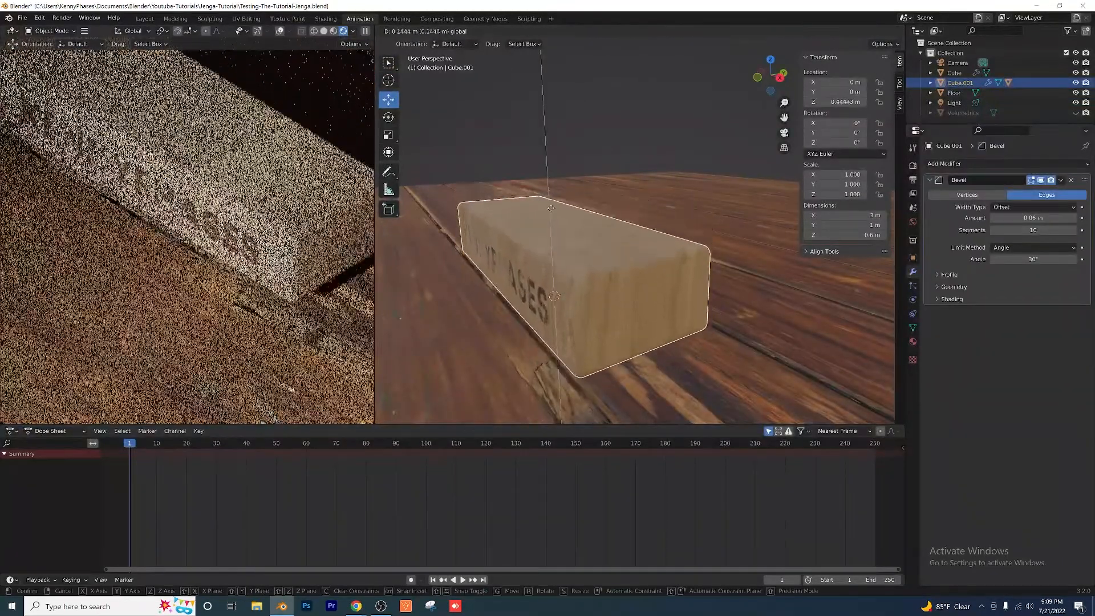
pyautogui.click(553, 251)
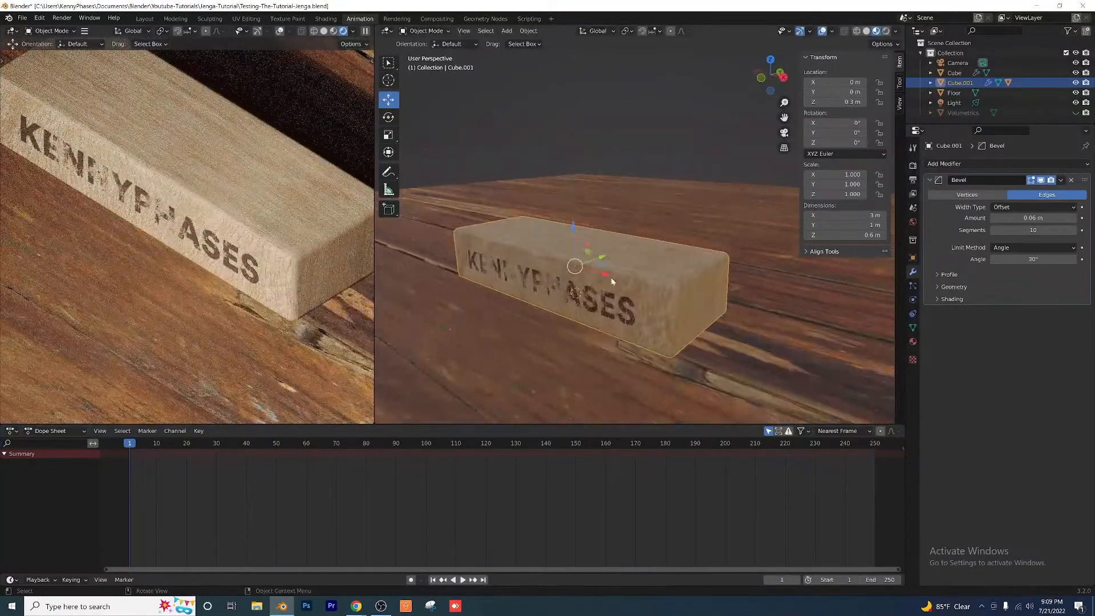
pyautogui.moveTo(611, 277)
pyautogui.mouseDown(button='middle')
pyautogui.moveTo(480, 263)
pyautogui.moveTo(603, 270)
pyautogui.mouseUp(button='middle')
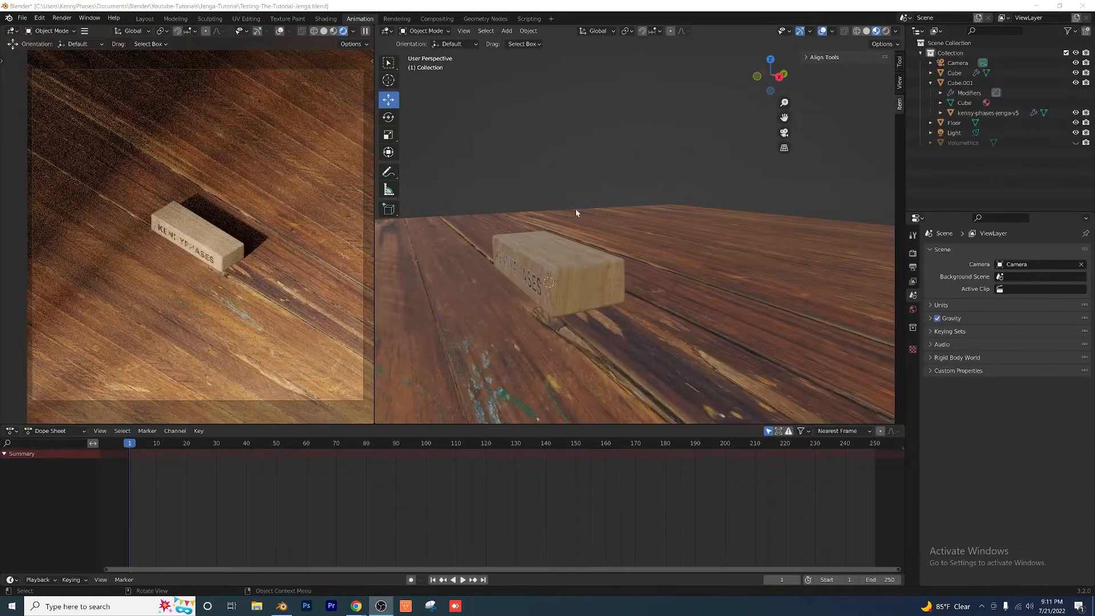
pyautogui.moveTo(576, 212); pyautogui.dragTo(617, 199, button='middle')
# Step: Try duplicating only the block along Y to about 2.29 m, then delete the copy
pyautogui.click(590, 273)
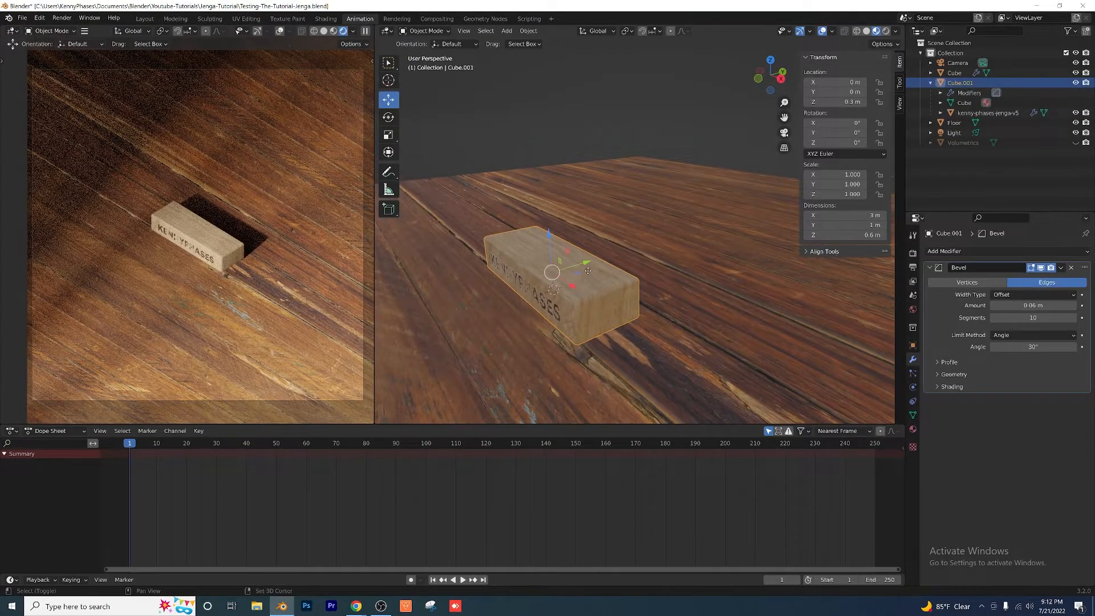
pyautogui.hotkey('shift', 'd')
pyautogui.press('y')
pyautogui.click(697, 234)
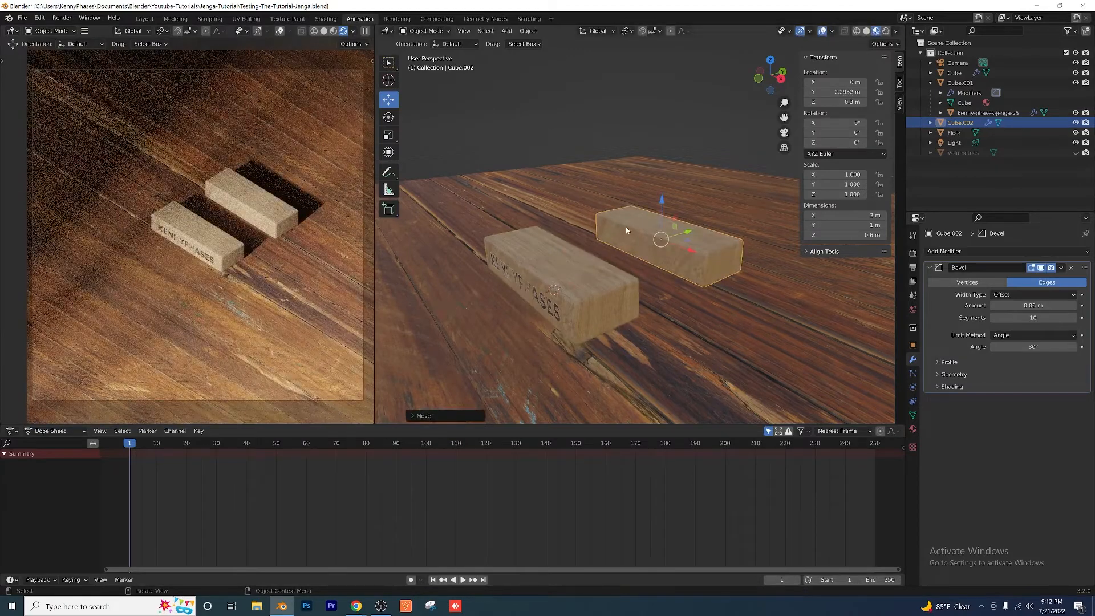
pyautogui.press('Delete')
# Step: Duplicate the block together with its logo plane and move the copy 1 m along Y
pyautogui.click(562, 300)
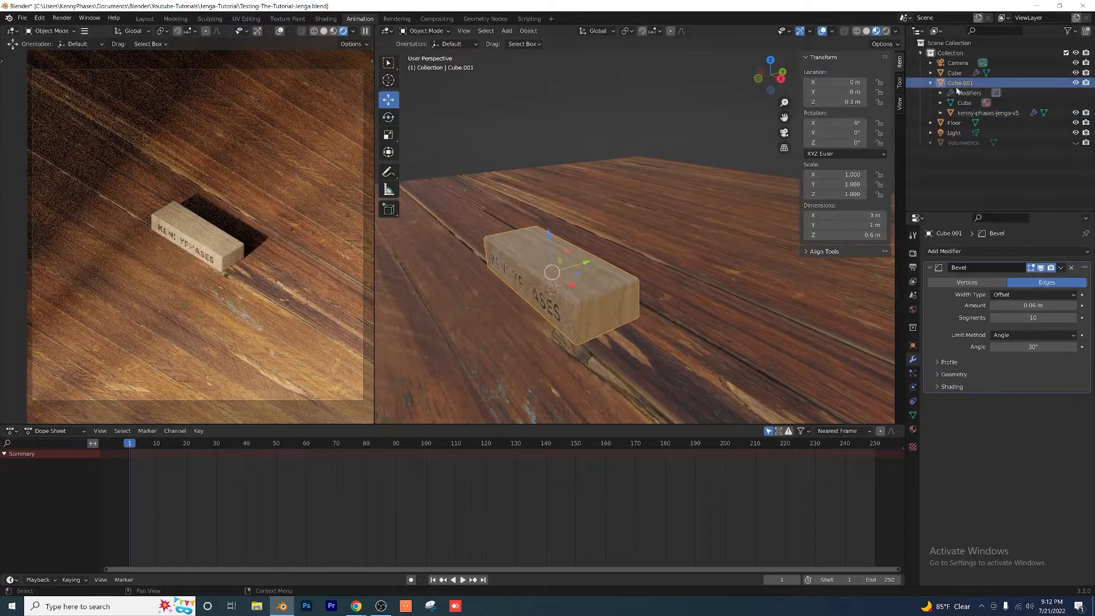
pyautogui.click(967, 112)
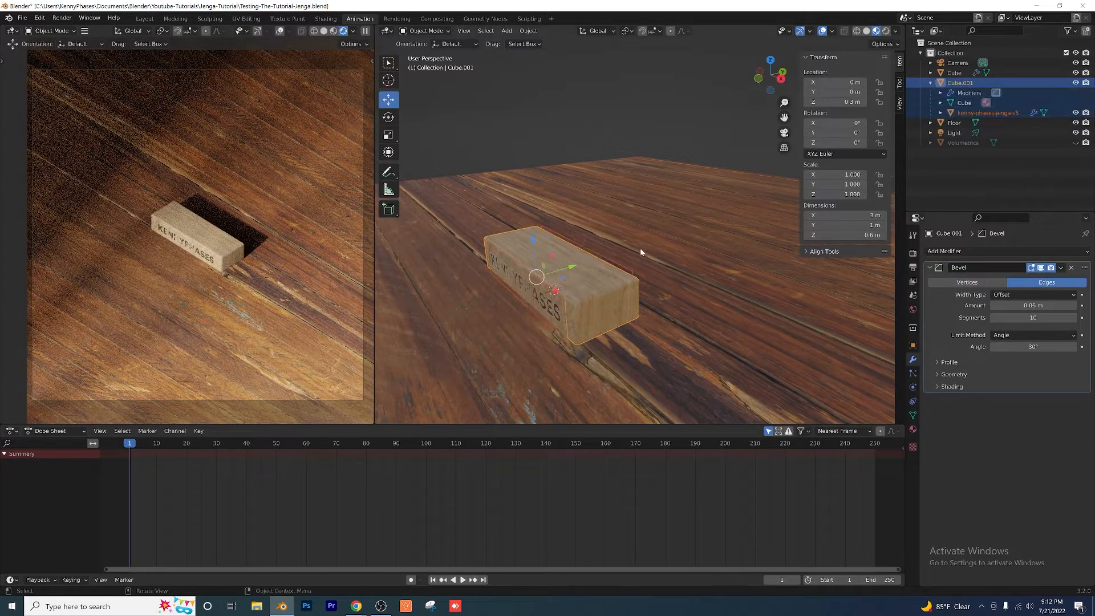
pyautogui.hotkey('shift', 'd')
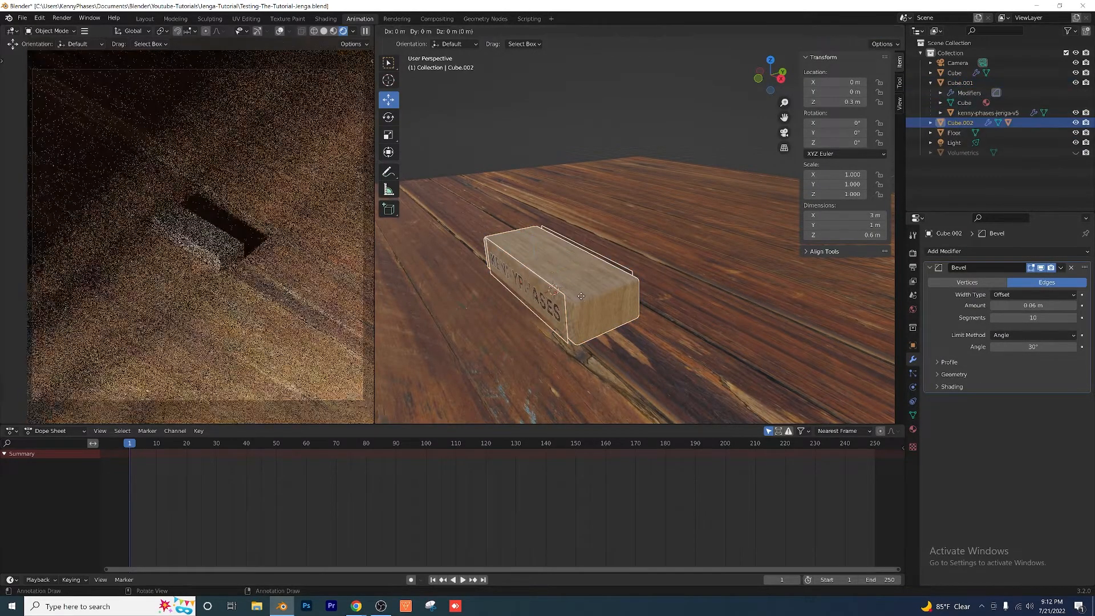
pyautogui.write('y1')
pyautogui.press('Return')
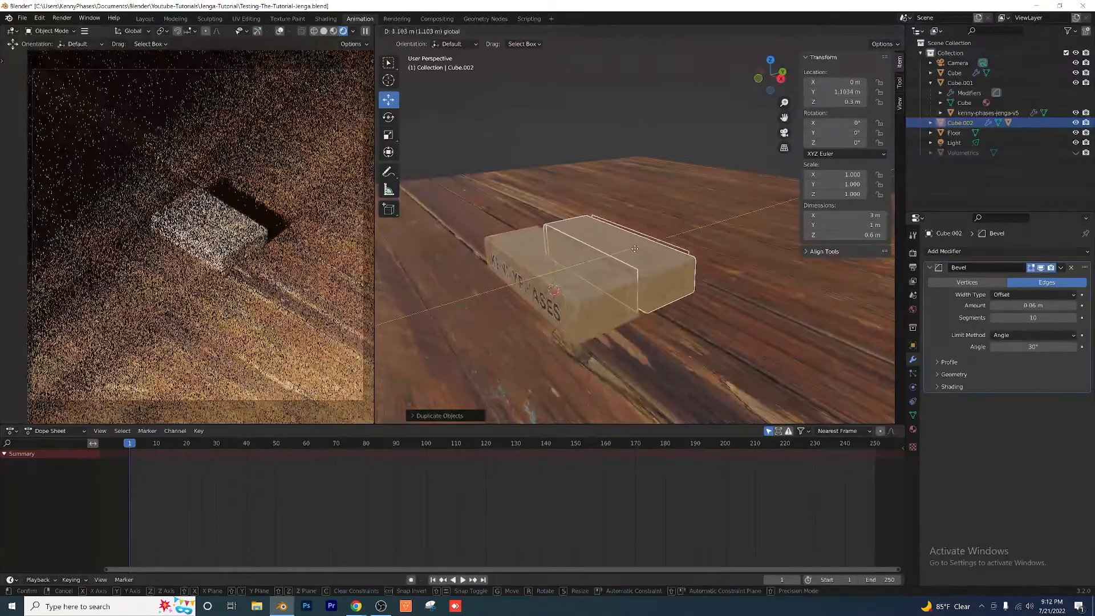
pyautogui.moveTo(601, 258); pyautogui.dragTo(533, 252, button='middle')
pyautogui.scroll(2, 636, 263)
pyautogui.scroll(2, 635, 264)
pyautogui.moveTo(636, 265); pyautogui.dragTo(582, 277, button='middle')
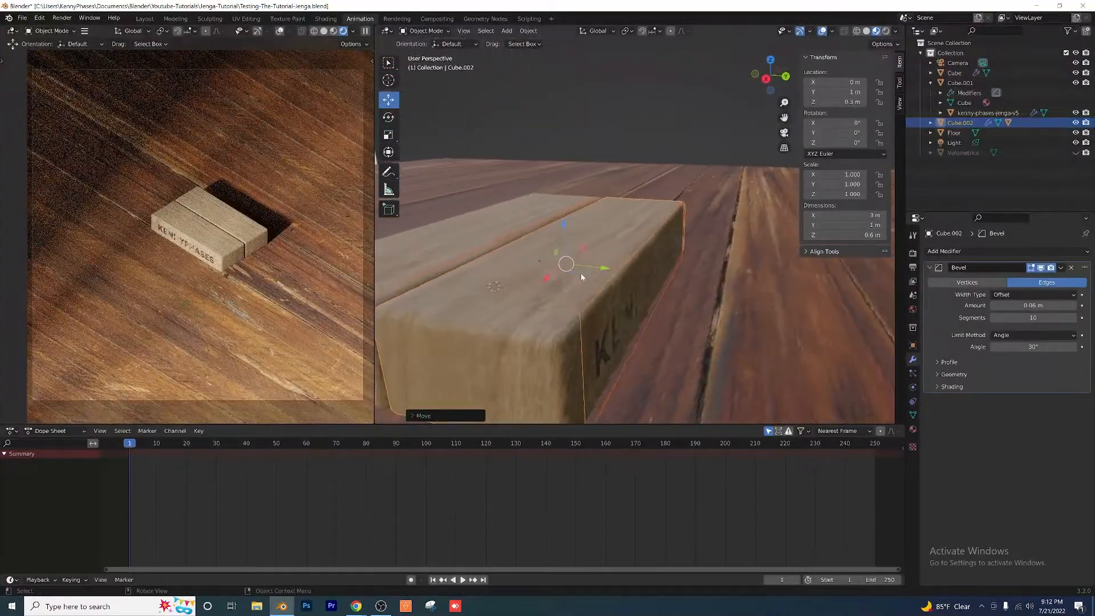
# Step: Duplicate the second block with its logo and place the copy at Y 2 m as the third block in the row
pyautogui.scroll(-2, 583, 279)
pyautogui.hotkey('shift', 'd')
pyautogui.rightClick(593, 307)
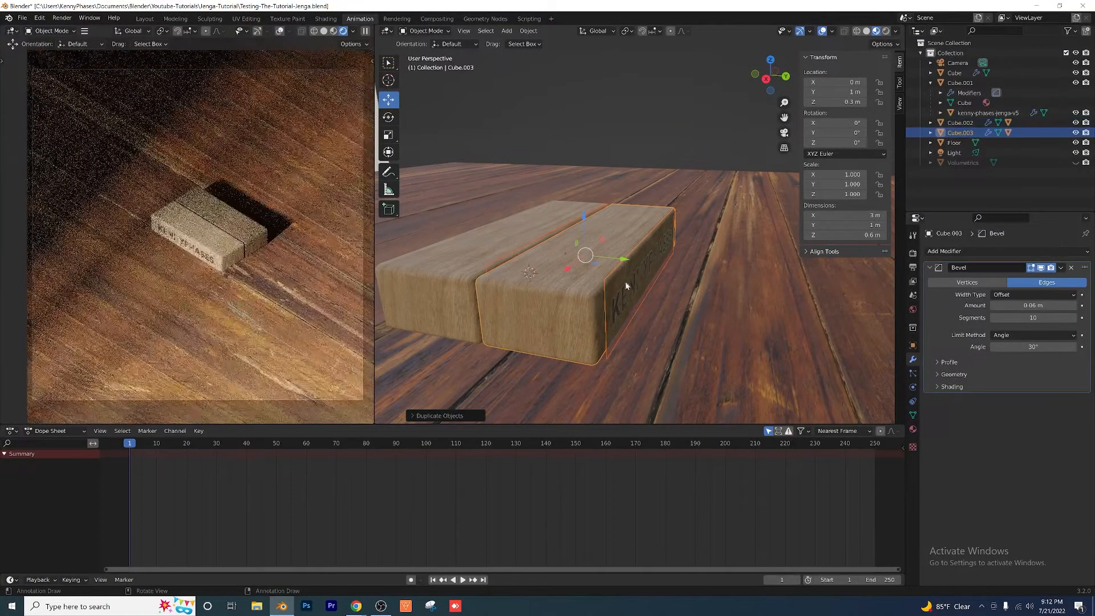
pyautogui.keyDown('ctrl'); pyautogui.moveTo(621, 261); pyautogui.dragTo(709, 270); pyautogui.keyUp('ctrl')
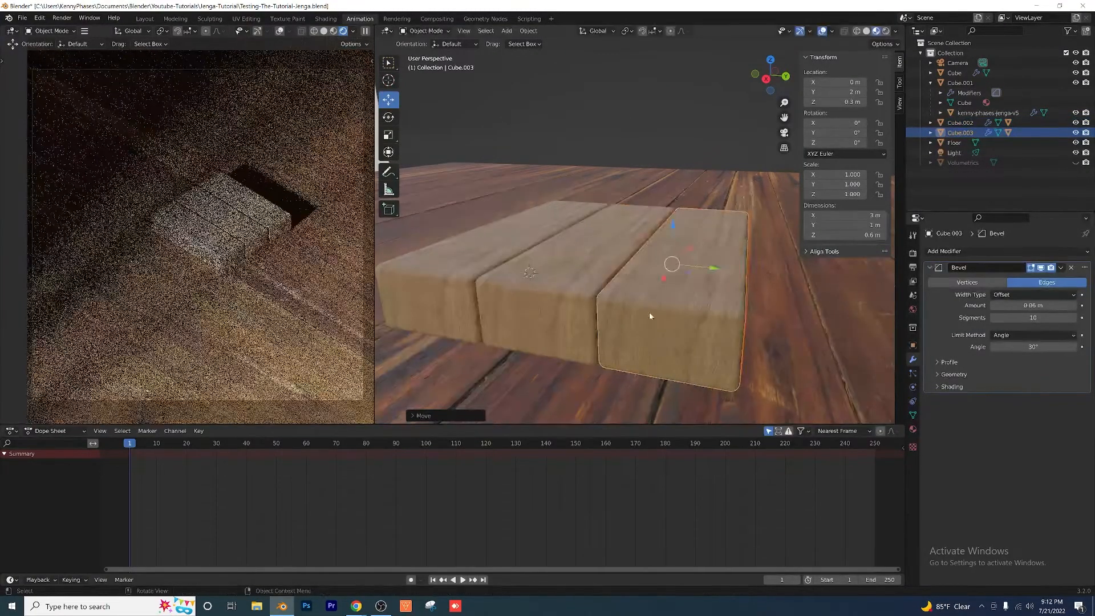
pyautogui.moveTo(649, 312); pyautogui.dragTo(608, 298, button='middle')
pyautogui.scroll(-4, 654, 317)
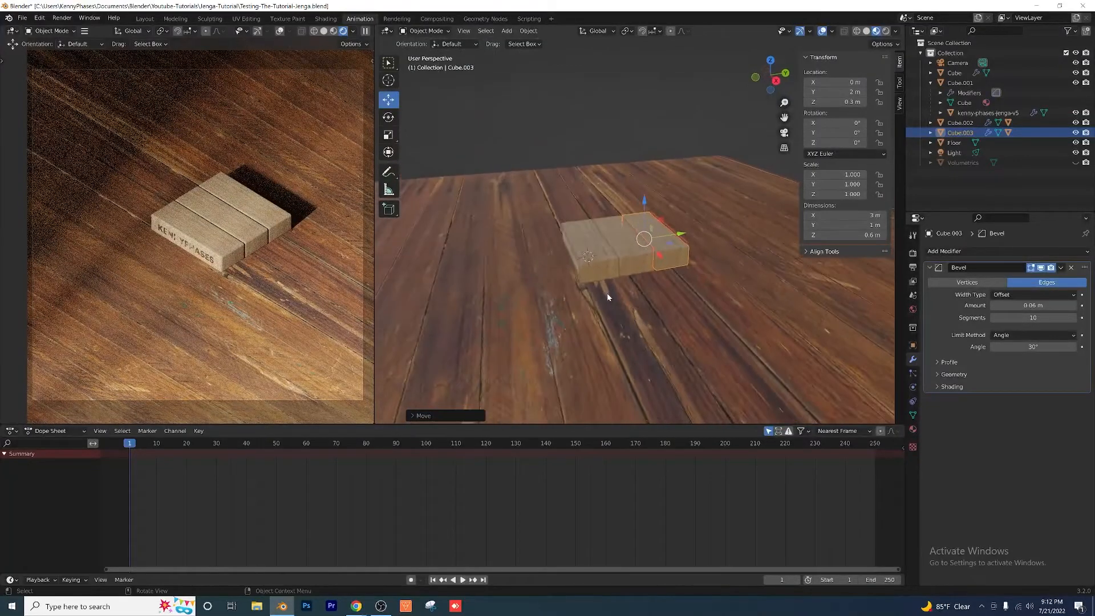
# Step: Show the selectable restriction toggles in the outliner and make the Floor unselectable
pyautogui.scroll(2, 635, 261)
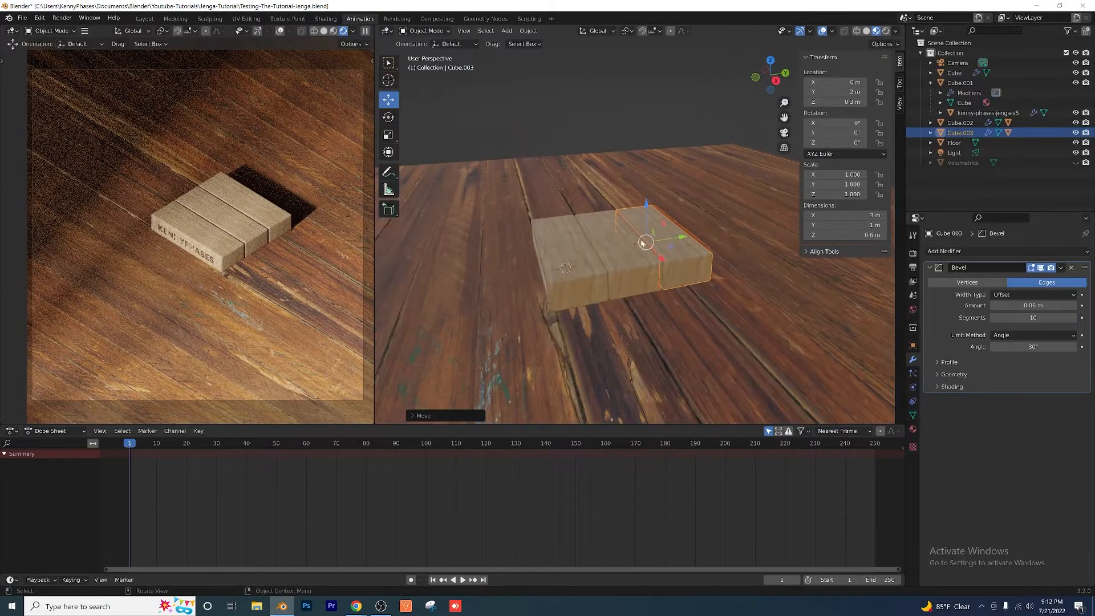
pyautogui.click(676, 179)
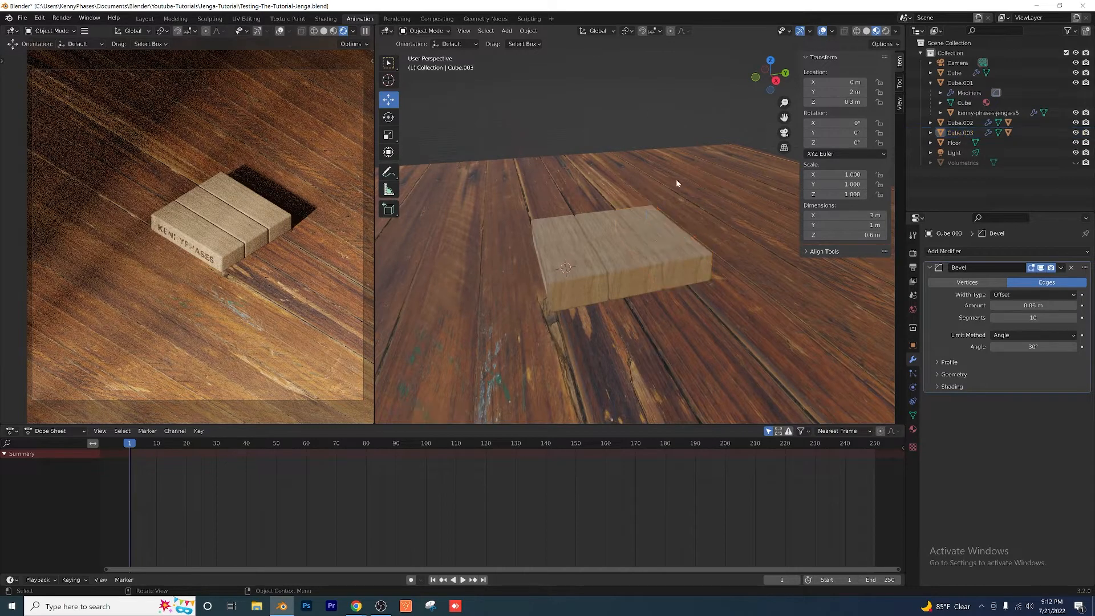
pyautogui.scroll(-3, 540, 245)
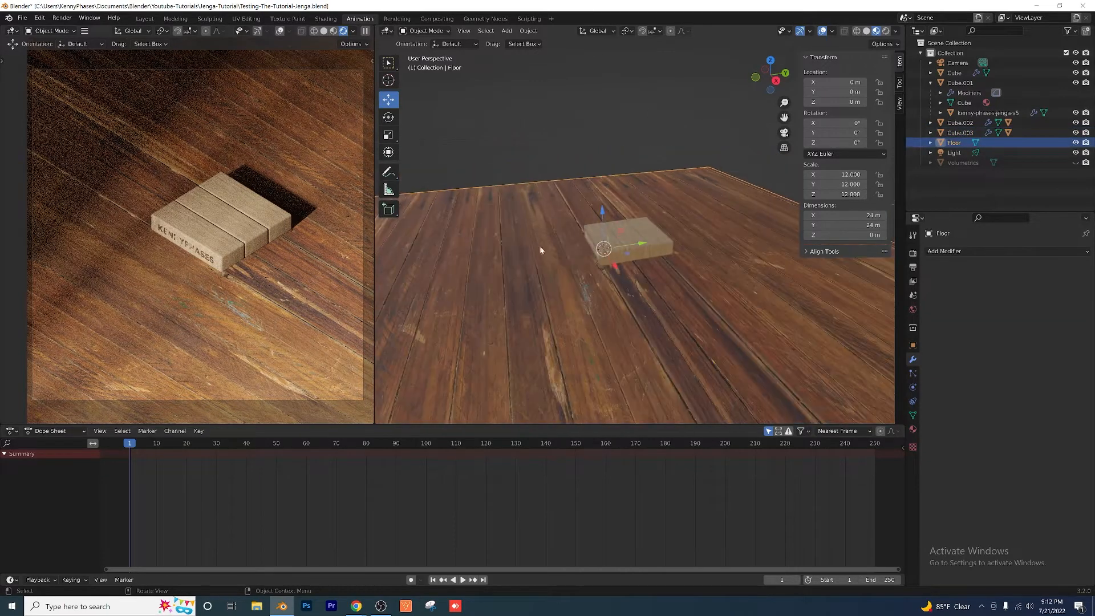
pyautogui.click(1072, 32)
pyautogui.click(1073, 35)
pyautogui.click(1070, 32)
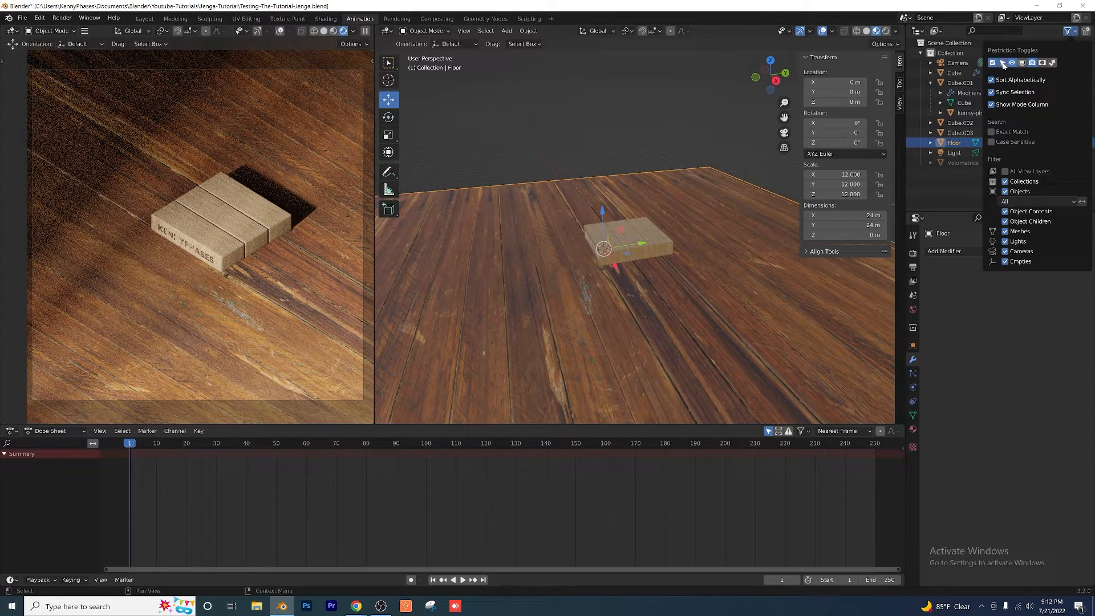
pyautogui.click(1066, 143)
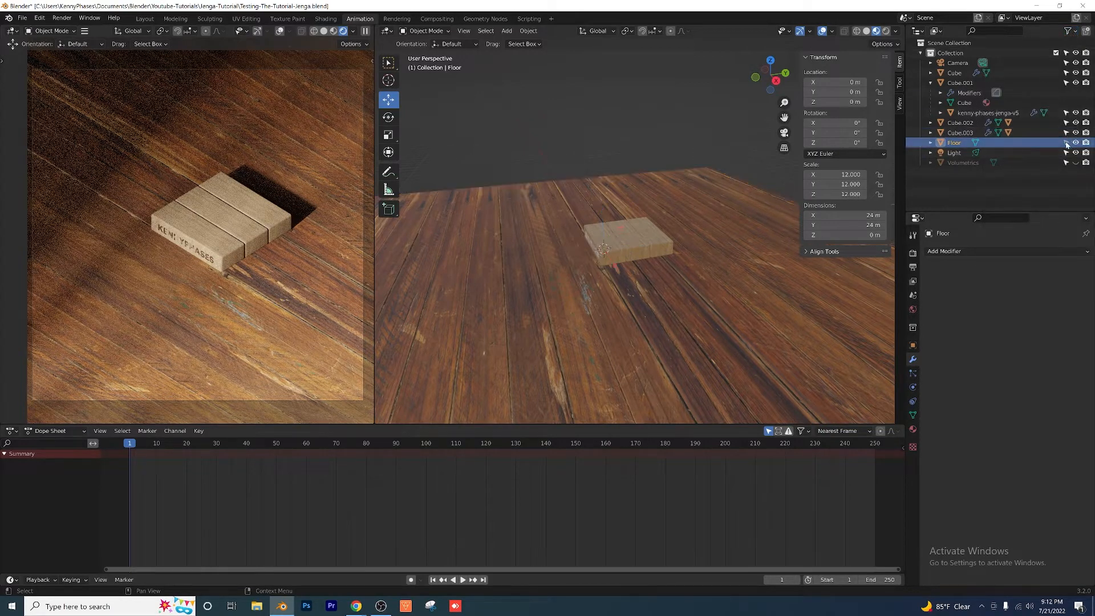
# Step: Duplicate the row of three blocks with their logos and raise the copy along Z to sit directly on top as a second layer
pyautogui.moveTo(528, 154); pyautogui.dragTo(694, 285)
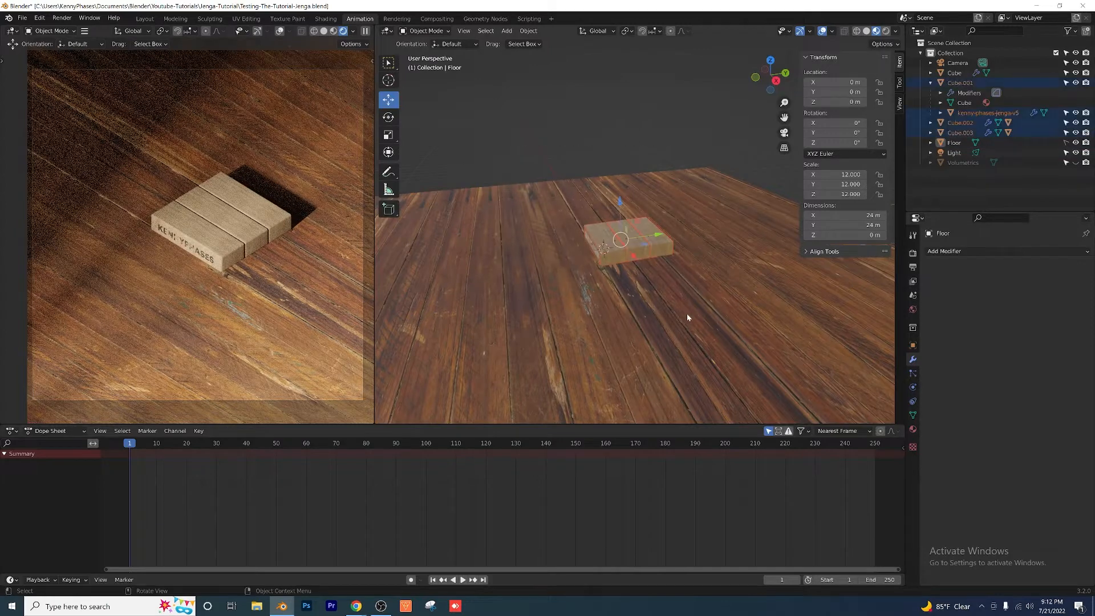
pyautogui.scroll(2, 531, 180)
pyautogui.moveTo(562, 221); pyautogui.dragTo(707, 308)
pyautogui.scroll(2, 577, 273)
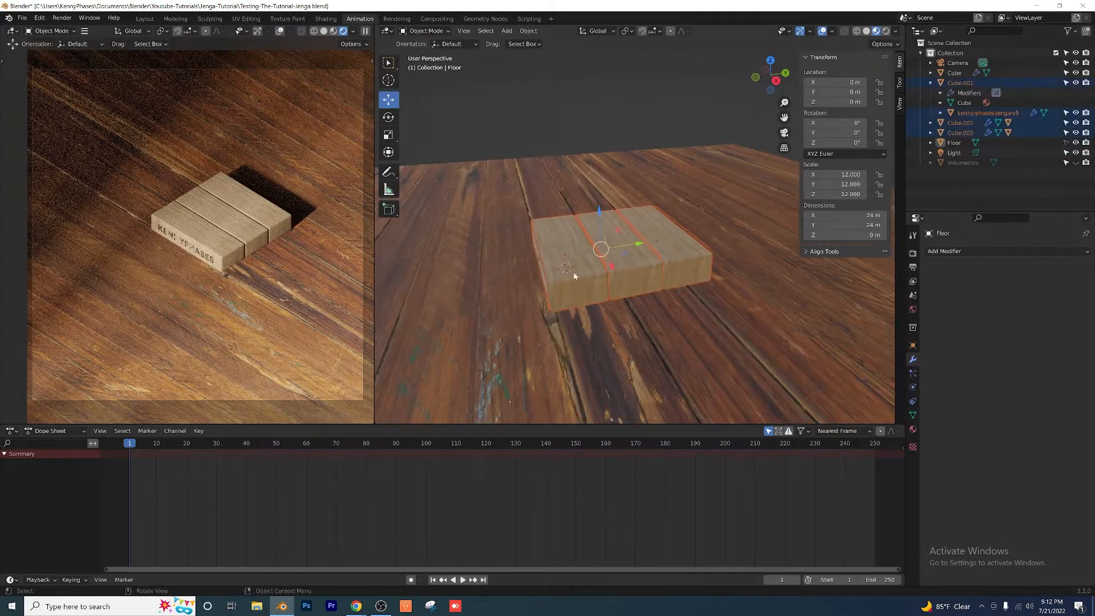
pyautogui.moveTo(574, 274); pyautogui.dragTo(594, 250, button='middle')
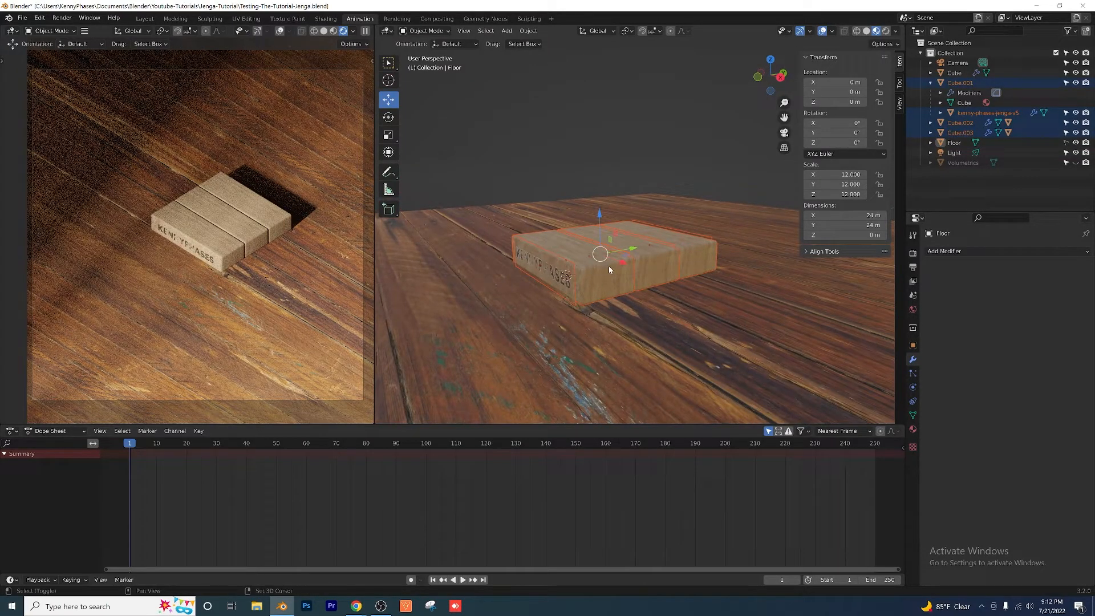
pyautogui.hotkey('shift', 'd')
pyautogui.rightClick(608, 266)
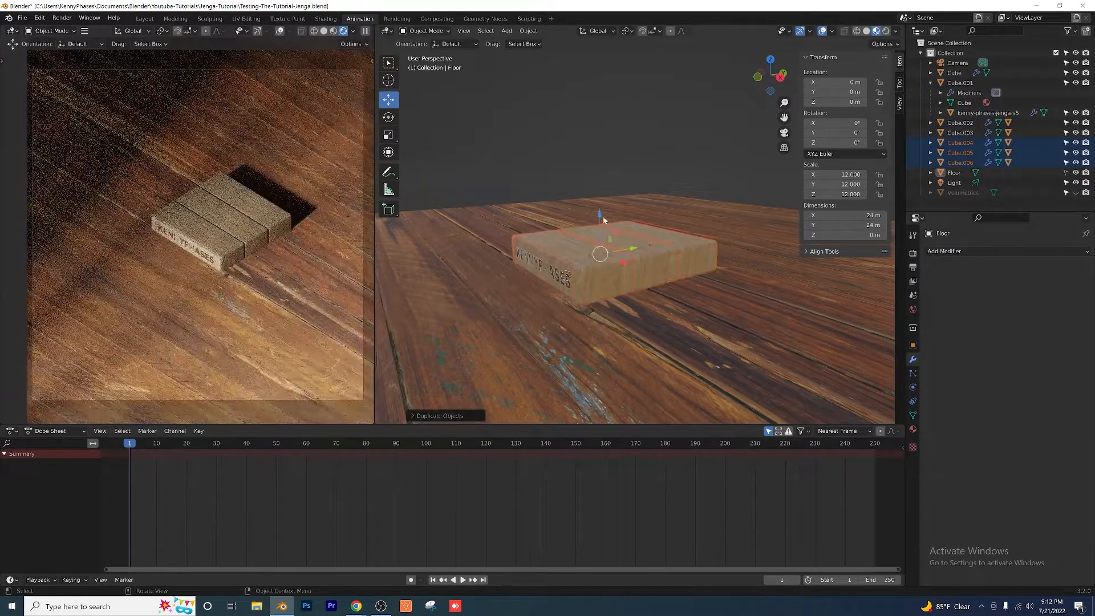
pyautogui.moveTo(599, 215); pyautogui.dragTo(569, 184)
pyautogui.scroll(4, 599, 261)
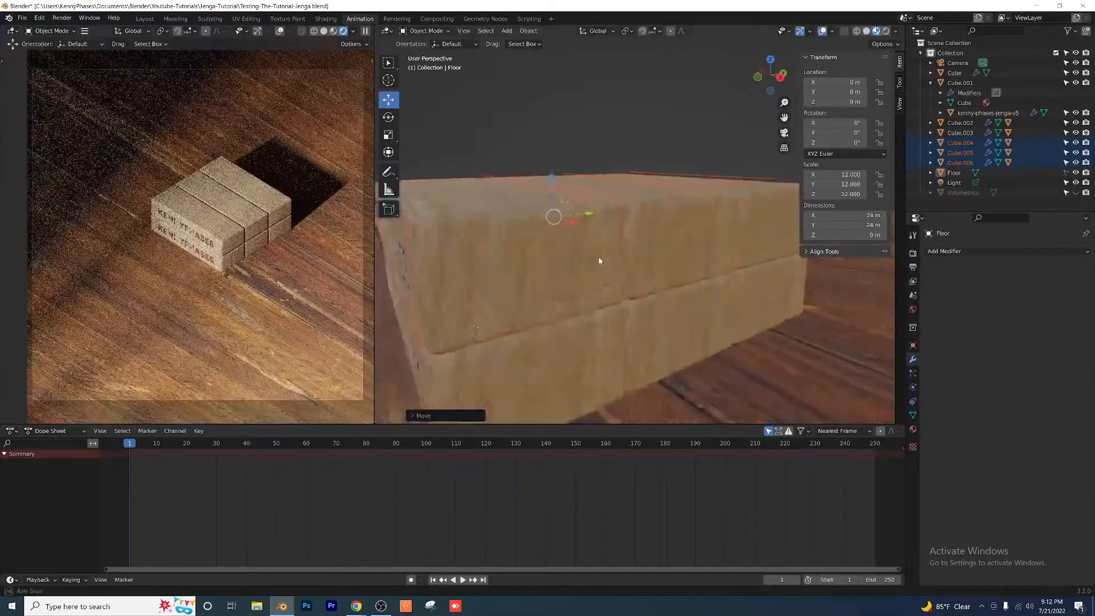
# Step: Rotate the second layer a quarter turn about Z so its blocks lie crosswise to the layer beneath
pyautogui.moveTo(599, 257); pyautogui.dragTo(563, 236, button='middle')
pyautogui.scroll(-4, 605, 248)
pyautogui.click(388, 117)
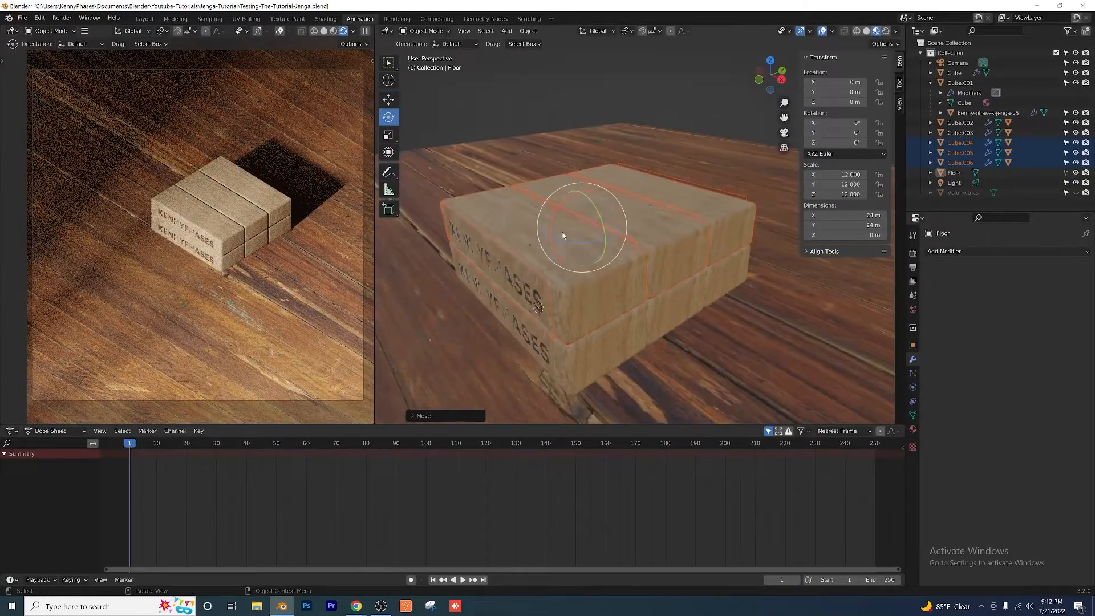
pyautogui.moveTo(576, 244); pyautogui.dragTo(618, 246)
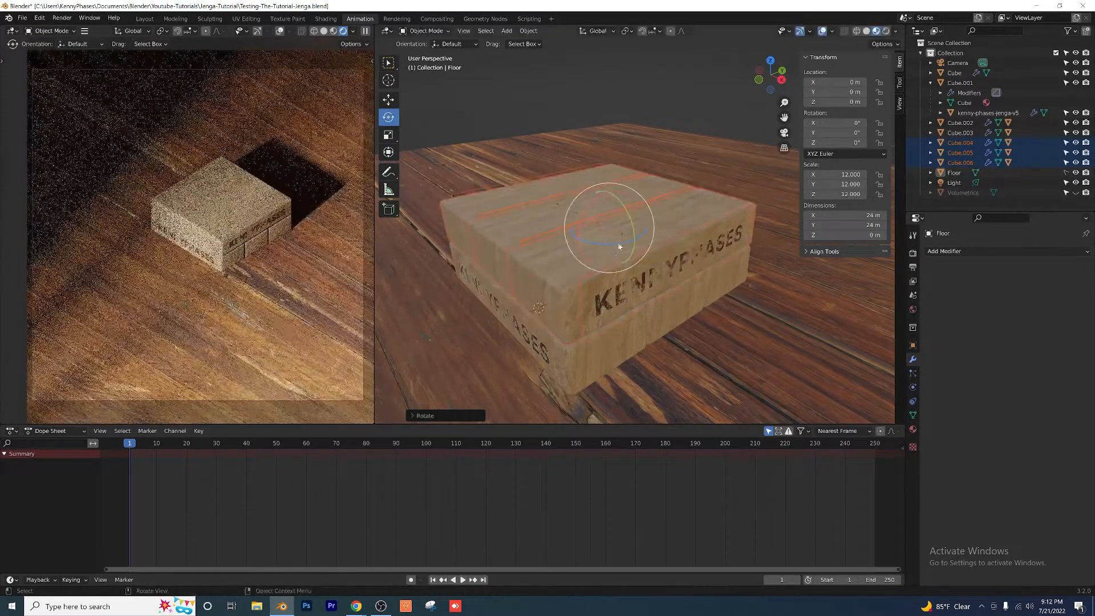
# Step: Duplicate both block layers together with their logos and raise the copy 1.2 m along Z to stack four layers
pyautogui.moveTo(606, 297)
pyautogui.mouseDown(button='middle')
pyautogui.moveTo(603, 268)
pyautogui.moveTo(600, 280)
pyautogui.moveTo(615, 283)
pyautogui.mouseUp(button='middle')
pyautogui.scroll(-3, 599, 277)
pyautogui.moveTo(514, 160); pyautogui.dragTo(694, 310)
pyautogui.hotkey('shift', 'd')
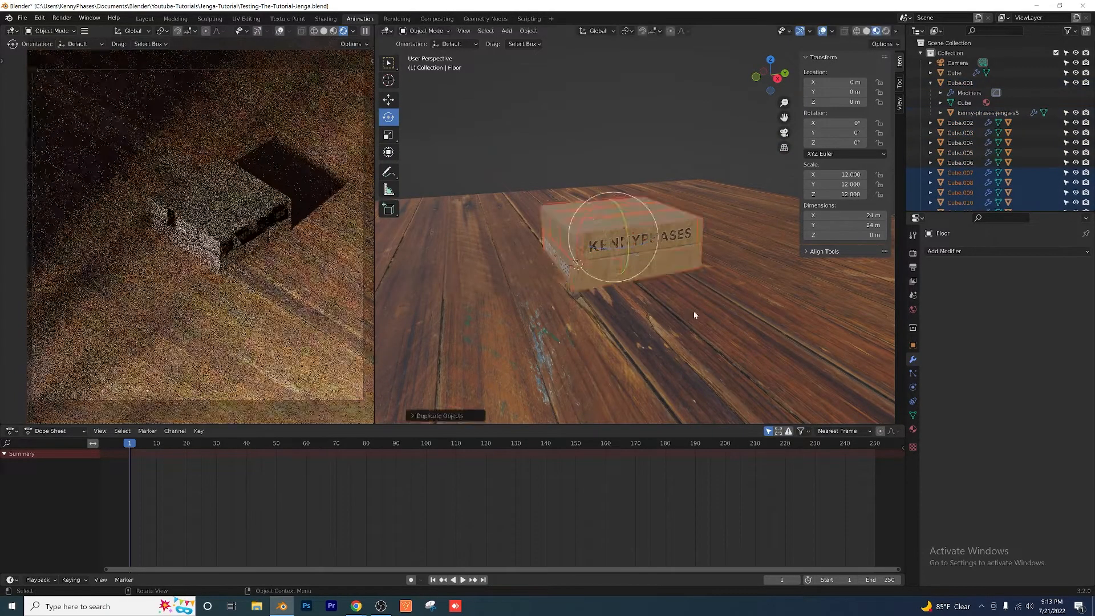
pyautogui.rightClick(693, 311)
pyautogui.moveTo(608, 197); pyautogui.dragTo(572, 147)
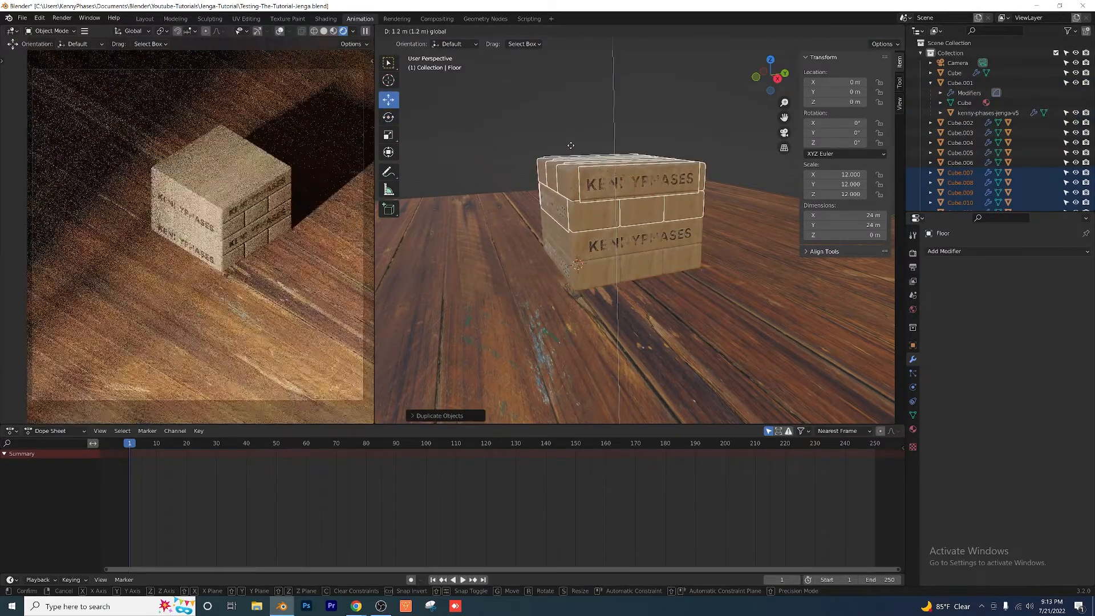
pyautogui.moveTo(543, 230); pyautogui.dragTo(606, 253, button='middle')
pyautogui.scroll(-1, 553, 225)
pyautogui.scroll(-1, 560, 230)
pyautogui.scroll(-1, 576, 230)
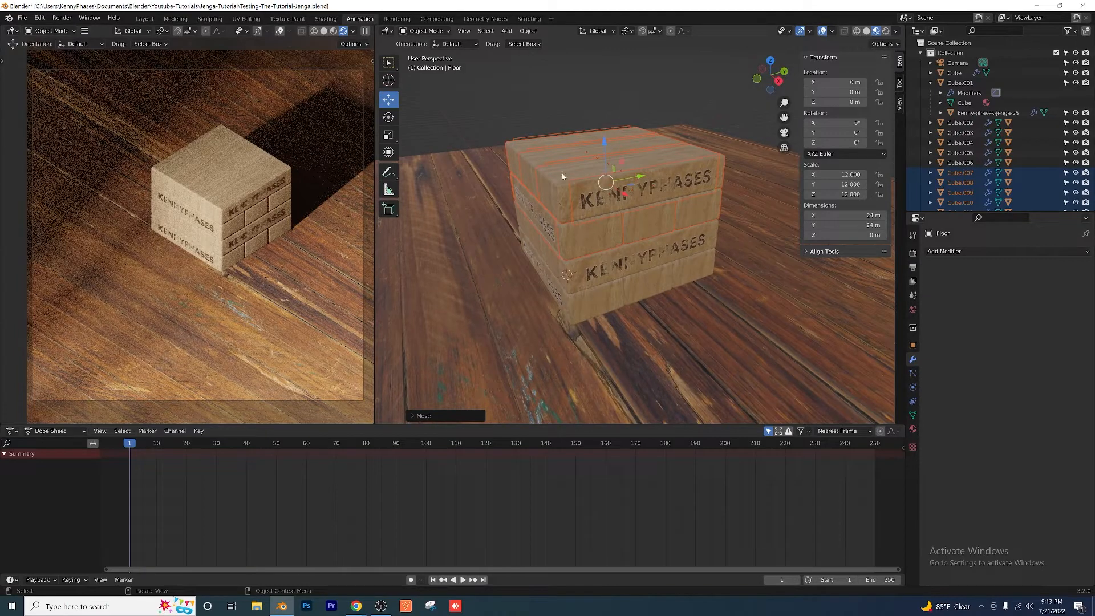
# Step: Duplicate only the top layer of blocks with its logos and raise the copy along Z as the tower's fifth layer
pyautogui.moveTo(590, 197); pyautogui.dragTo(536, 172, button='middle')
pyautogui.moveTo(511, 95); pyautogui.dragTo(720, 172)
pyautogui.scroll(-1, 617, 206)
pyautogui.click(574, 122)
pyautogui.moveTo(522, 118); pyautogui.dragTo(698, 179)
pyautogui.moveTo(601, 186); pyautogui.dragTo(629, 174, button='middle')
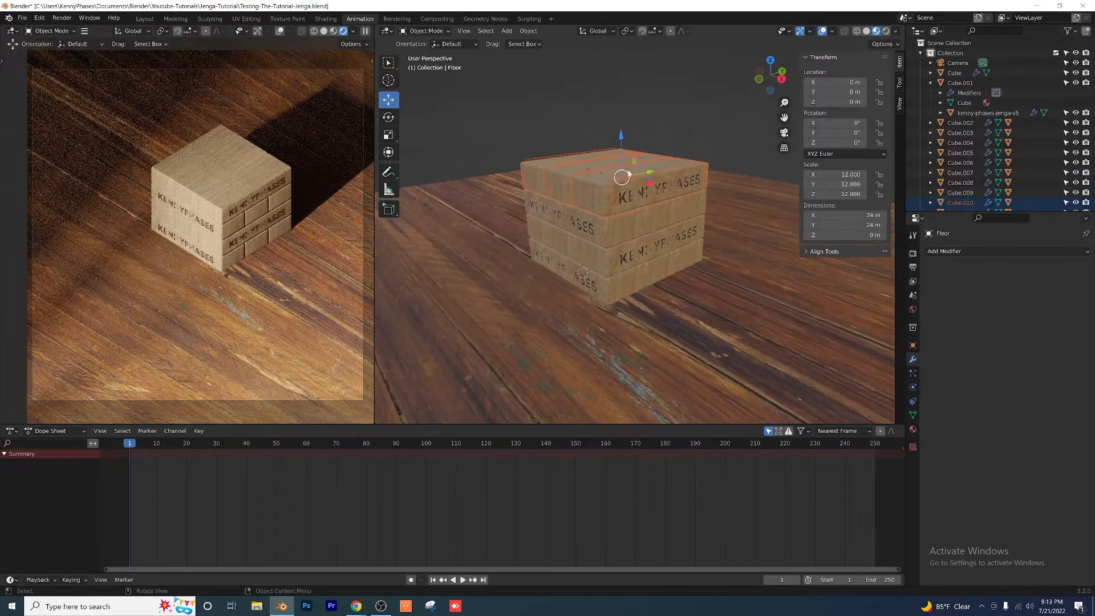
pyautogui.hotkey('shift', 'd')
pyautogui.rightClick(620, 237)
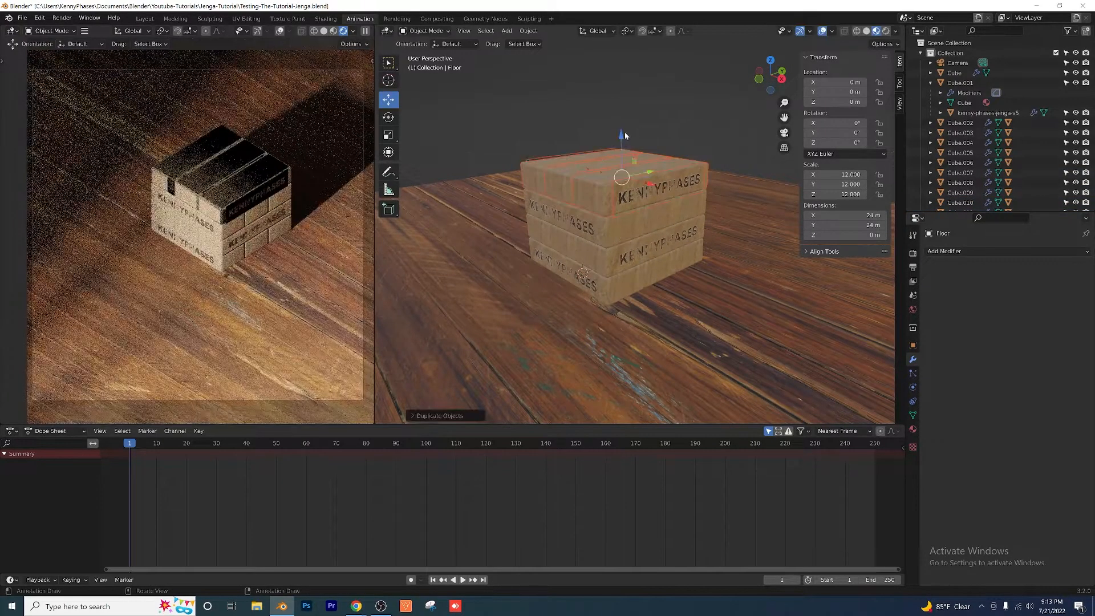
pyautogui.moveTo(625, 135); pyautogui.dragTo(588, 104)
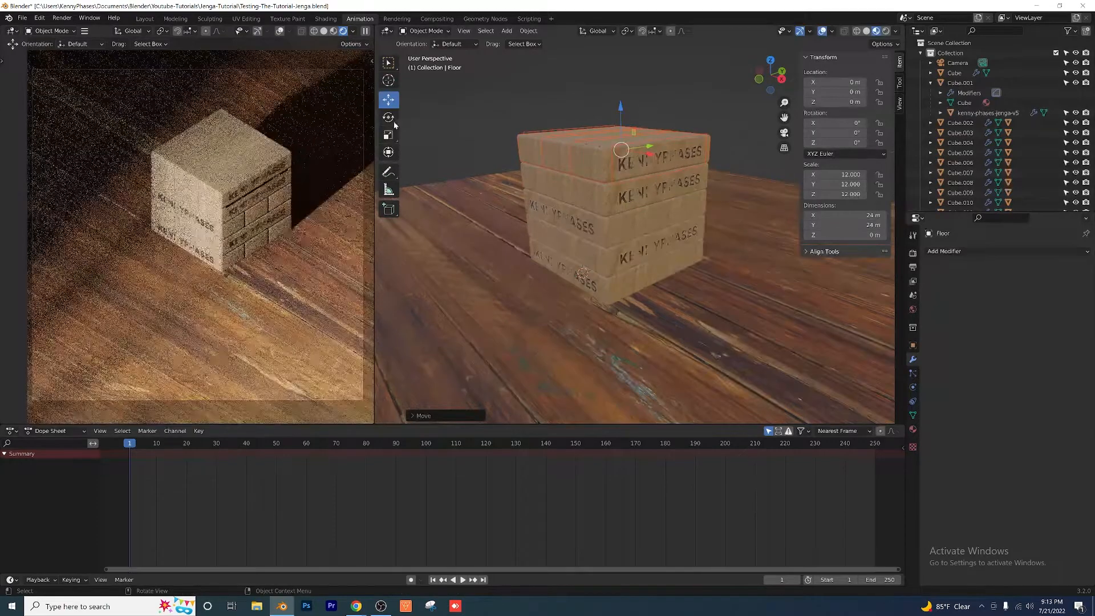
# Step: Rotate the fifth layer a quarter turn about Z so it lies crosswise to the fourth layer
pyautogui.click(388, 117)
pyautogui.moveTo(608, 169); pyautogui.dragTo(766, 165)
pyautogui.hotkey('ctrl', 'z')
pyautogui.scroll(6, 609, 206)
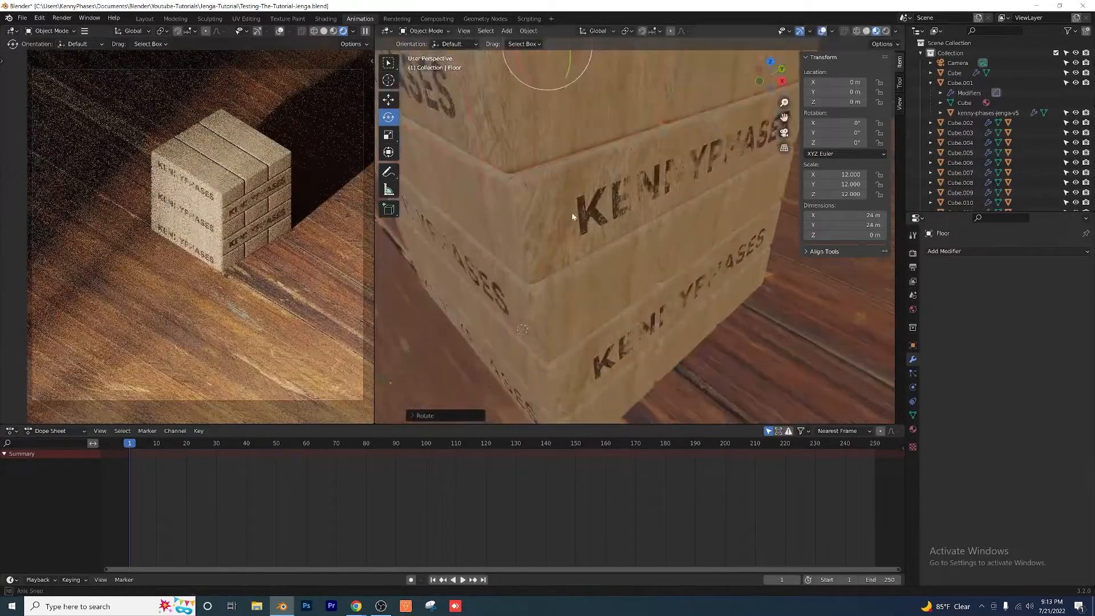
pyautogui.scroll(-5, 594, 215)
pyautogui.moveTo(594, 214); pyautogui.dragTo(683, 237, button='middle')
# Step: Try sliding one top-layer block out of the tower, undo the move and clear the selection
pyautogui.click(482, 89)
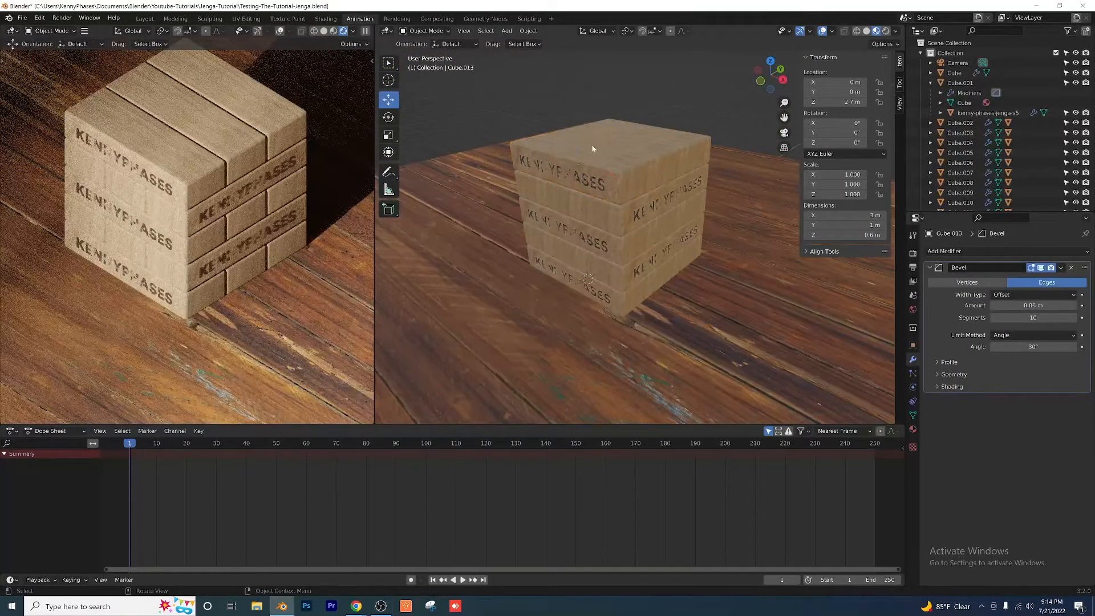
pyautogui.moveTo(612, 175); pyautogui.dragTo(546, 154)
pyautogui.hotkey('ctrl', 'z')
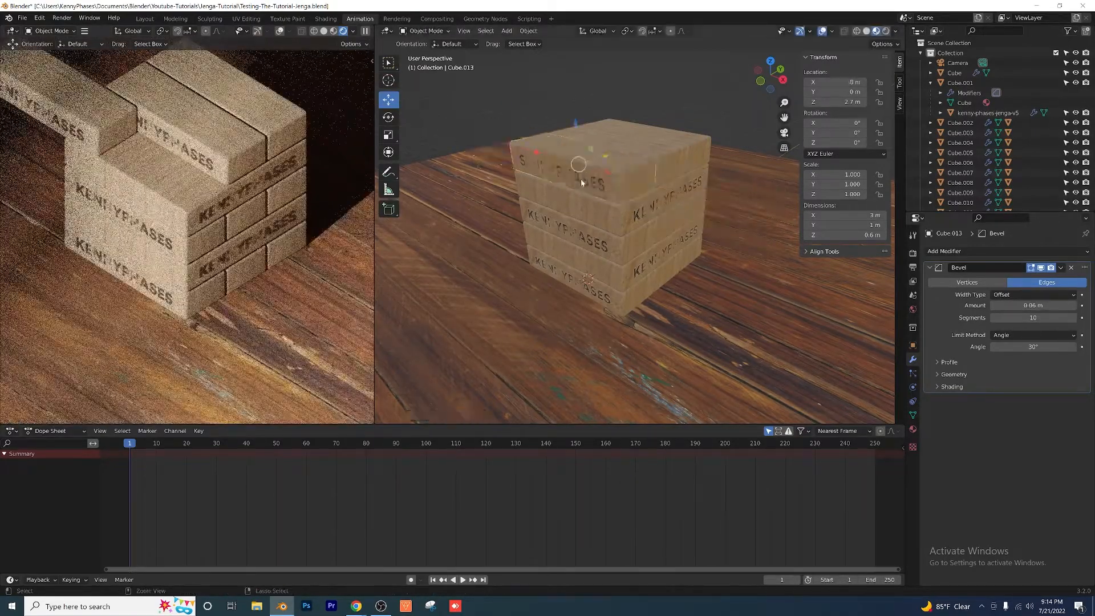
pyautogui.click(543, 99)
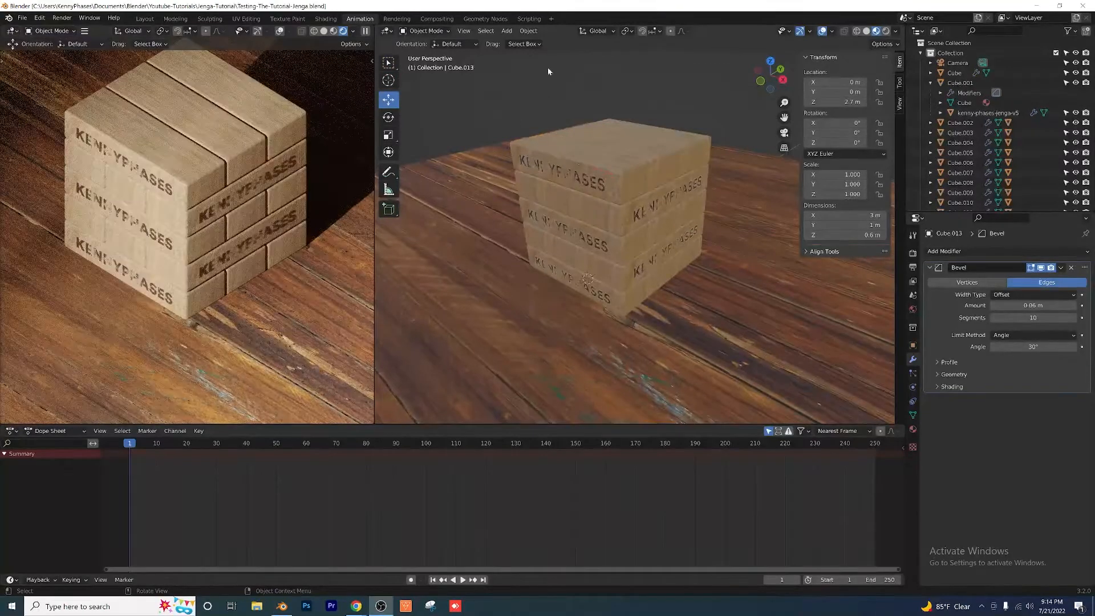
# Step: Add a Plain Axes empty at the origin and scale it up to about 4.4
pyautogui.scroll(-3, 578, 140)
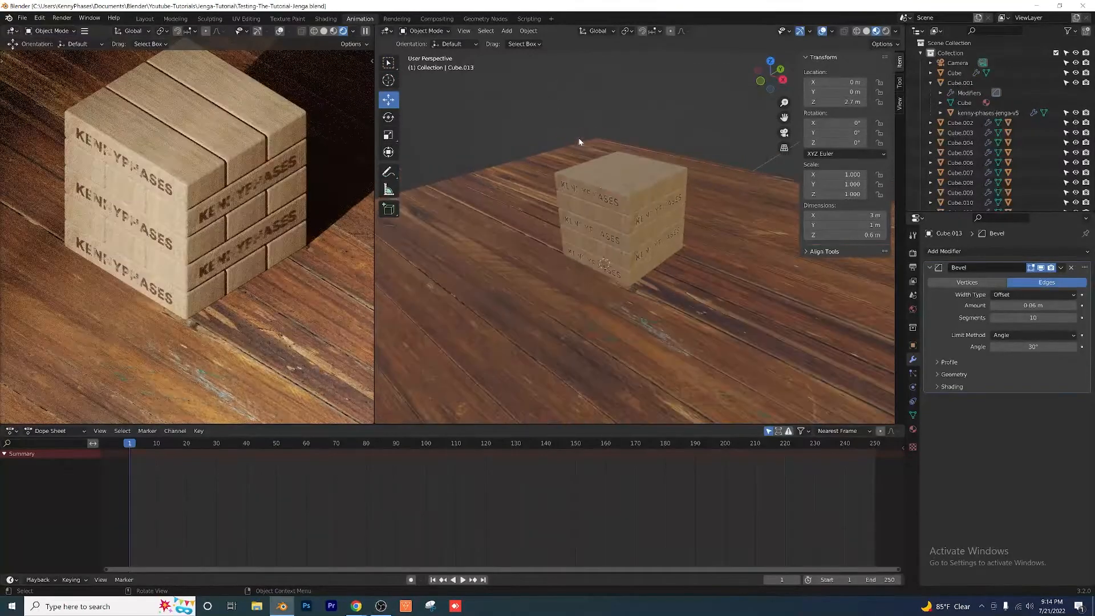
pyautogui.moveTo(578, 140); pyautogui.dragTo(548, 132, button='middle')
pyautogui.moveTo(635, 171); pyautogui.dragTo(600, 152, button='middle')
pyautogui.scroll(-1, 600, 152)
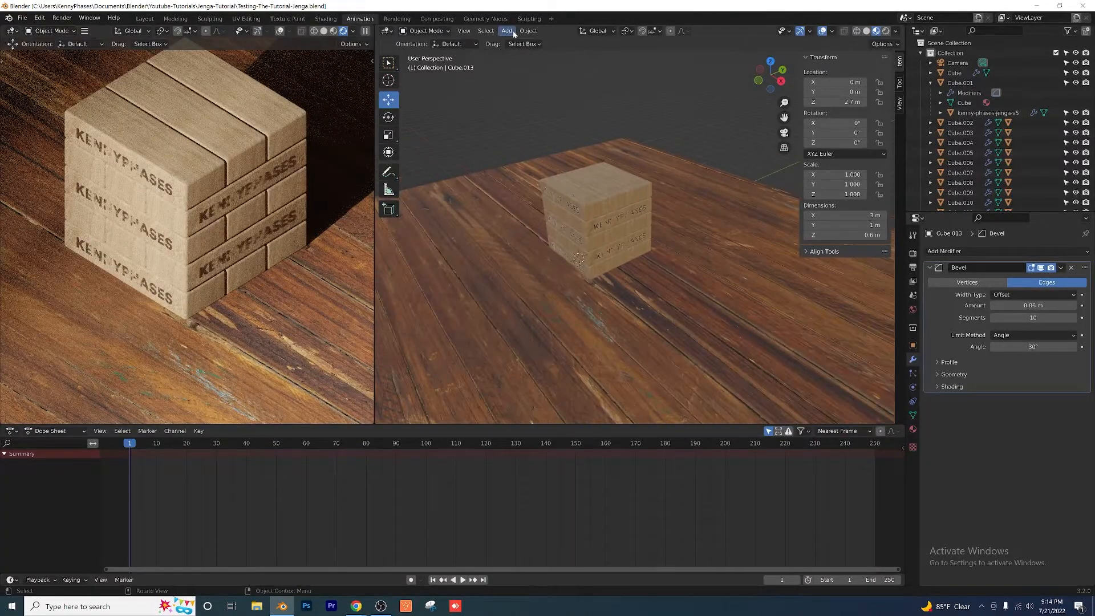
pyautogui.click(509, 32)
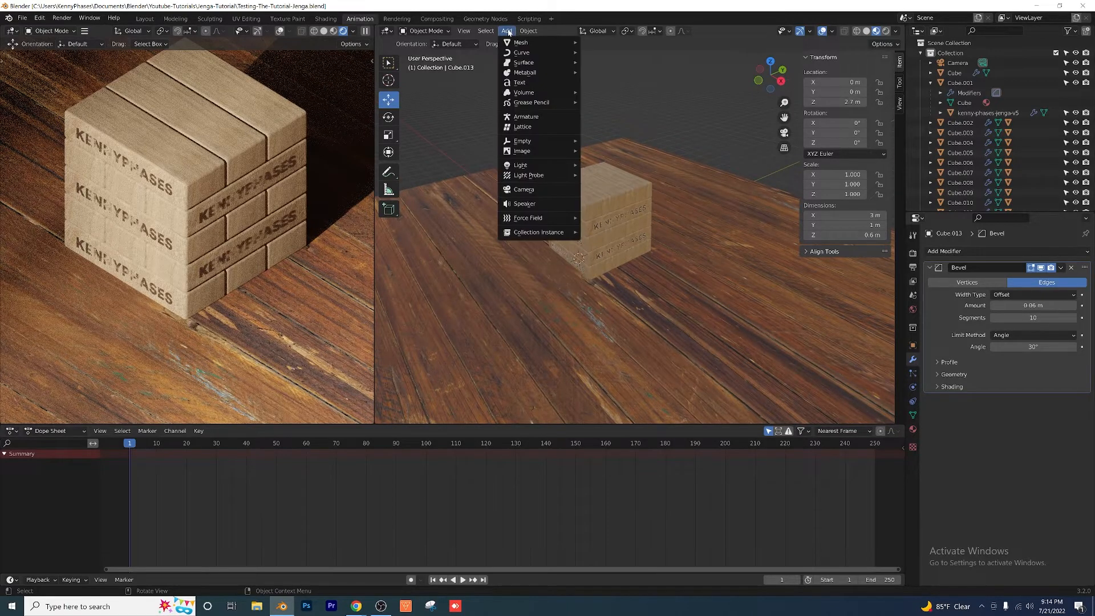
pyautogui.moveTo(559, 141)
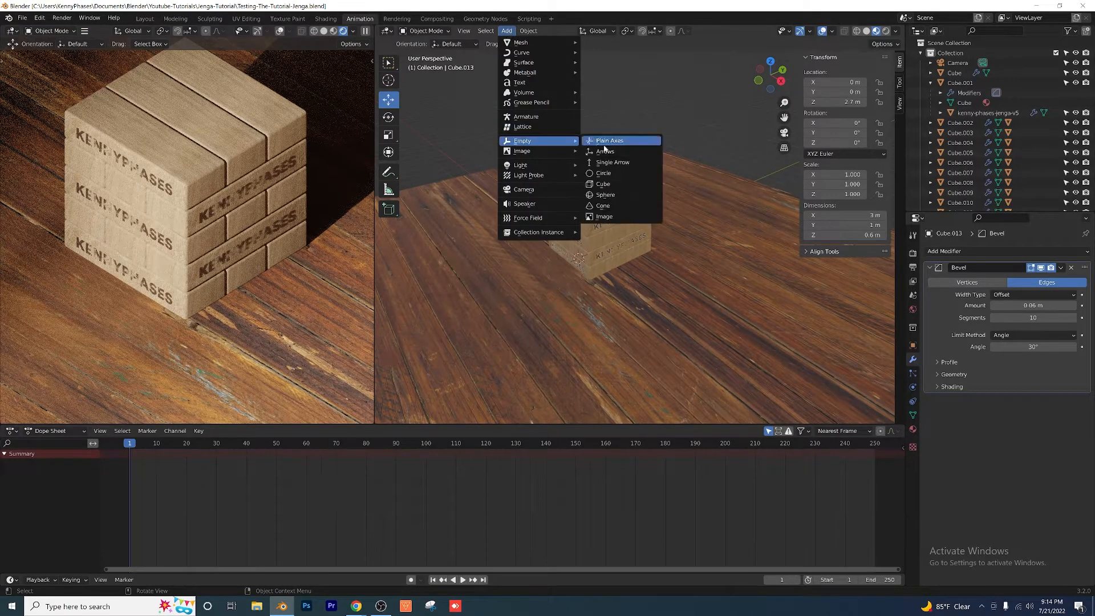
pyautogui.click(608, 150)
pyautogui.moveTo(581, 256); pyautogui.dragTo(588, 291, button='middle')
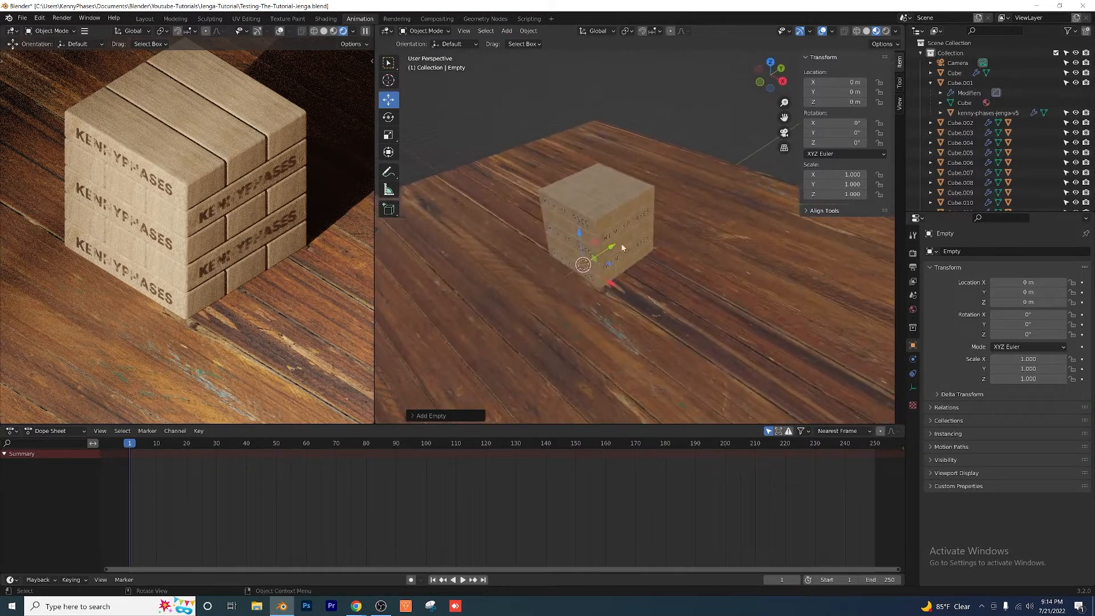
pyautogui.press('s')
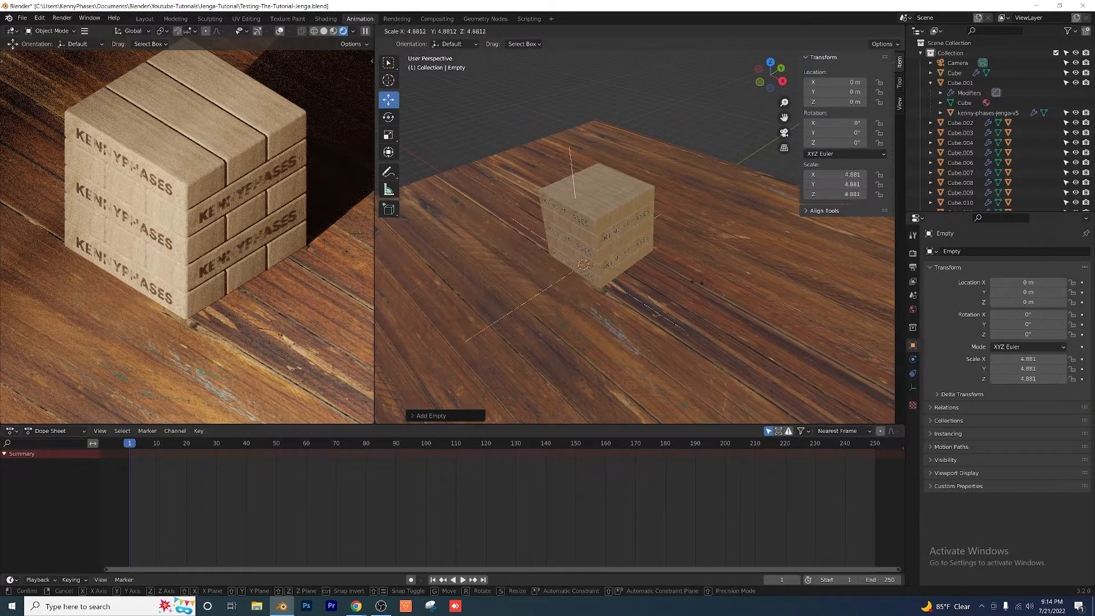
pyautogui.click(687, 282)
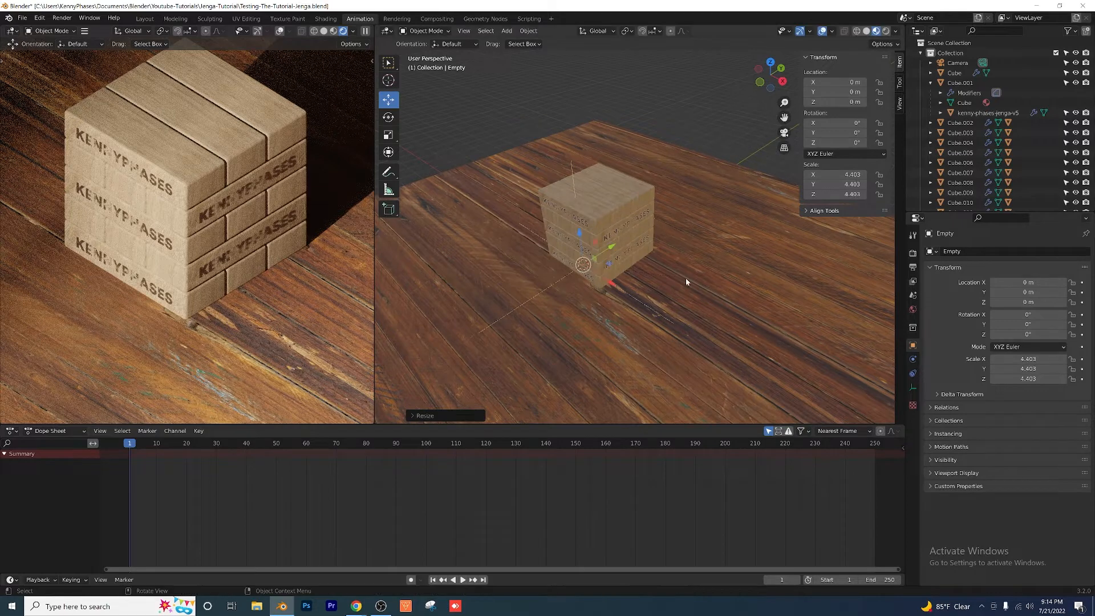
# Step: Centre the empty in the block tower by moving it to Z 1.5 m and Y 1 m, checking from the right and back views
pyautogui.click(783, 83)
pyautogui.scroll(4, 562, 234)
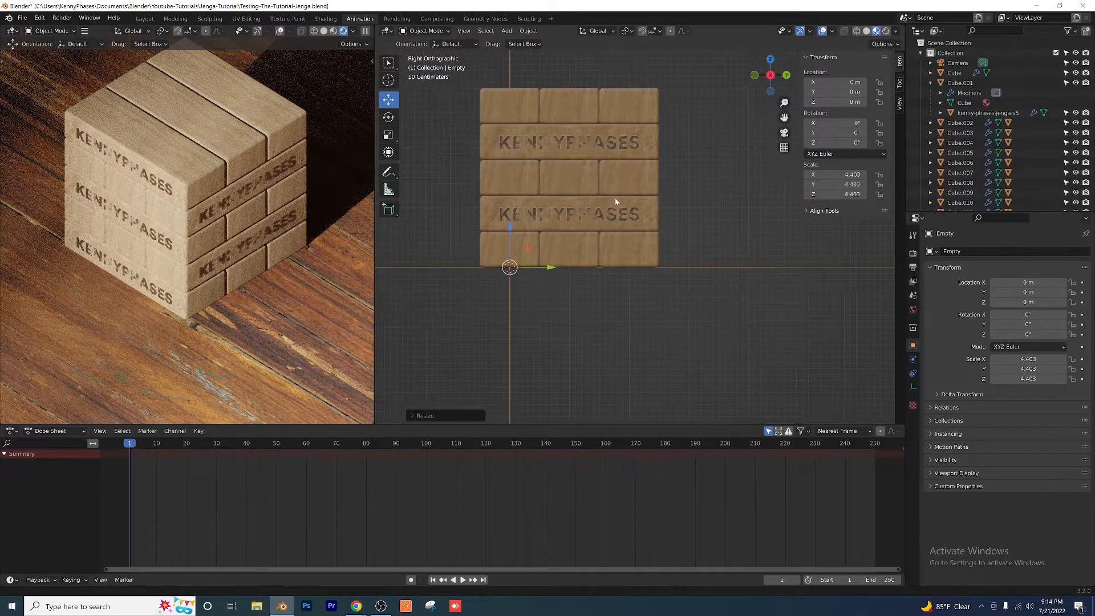
pyautogui.keyDown('shift'); pyautogui.moveTo(615, 198); pyautogui.dragTo(662, 215, button='middle'); pyautogui.keyUp('shift')
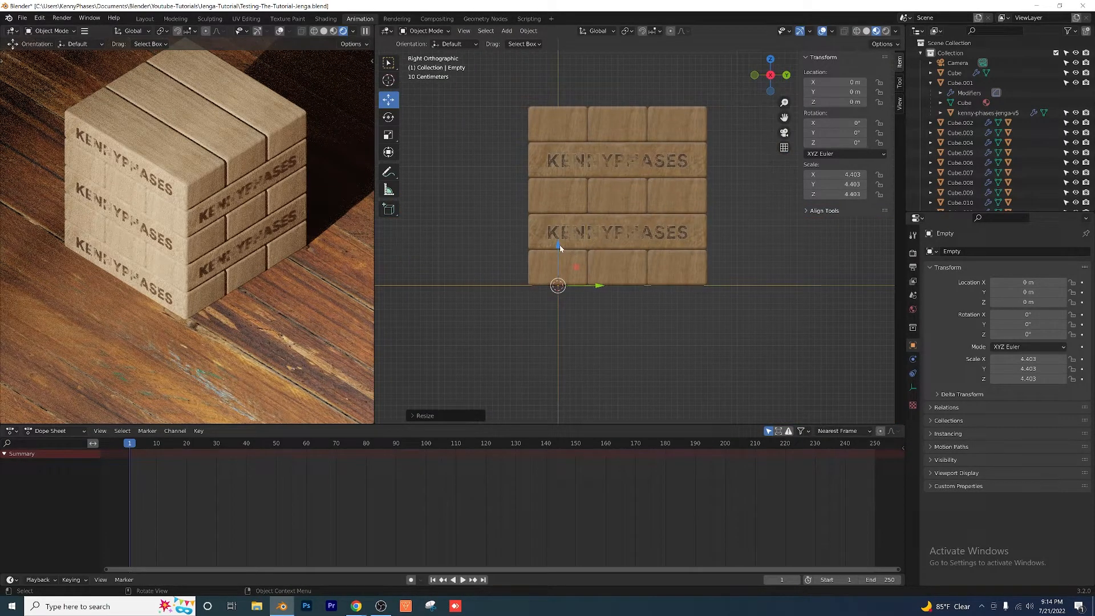
pyautogui.moveTo(558, 246); pyautogui.dragTo(555, 236)
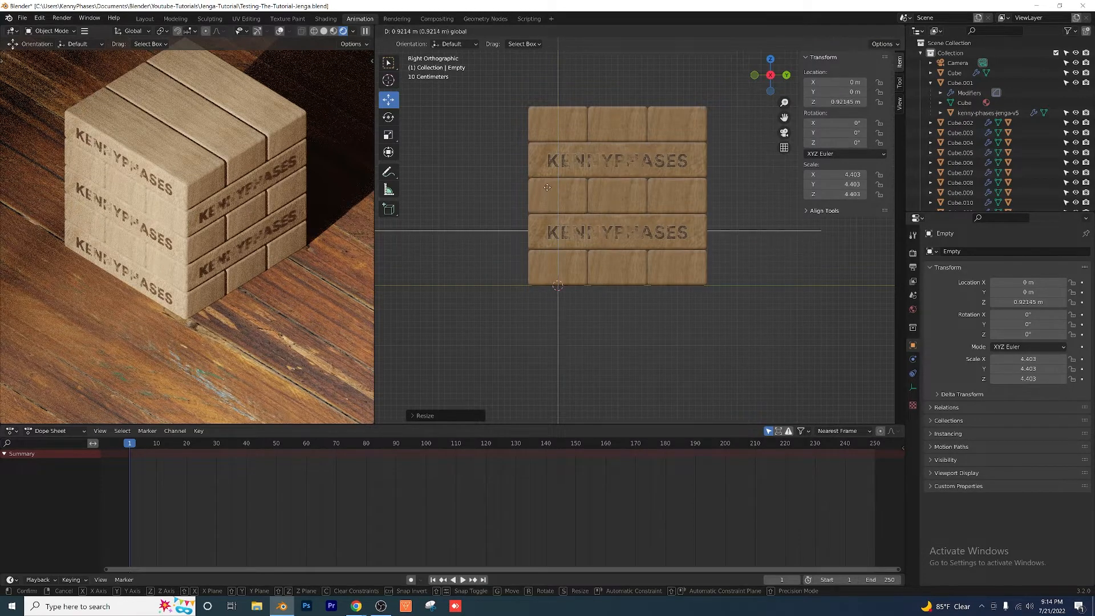
pyautogui.moveTo(543, 168); pyautogui.dragTo(533, 156)
pyautogui.scroll(3, 545, 196)
pyautogui.keyDown('shift'); pyautogui.moveTo(539, 184); pyautogui.dragTo(592, 218, button='middle'); pyautogui.keyUp('shift')
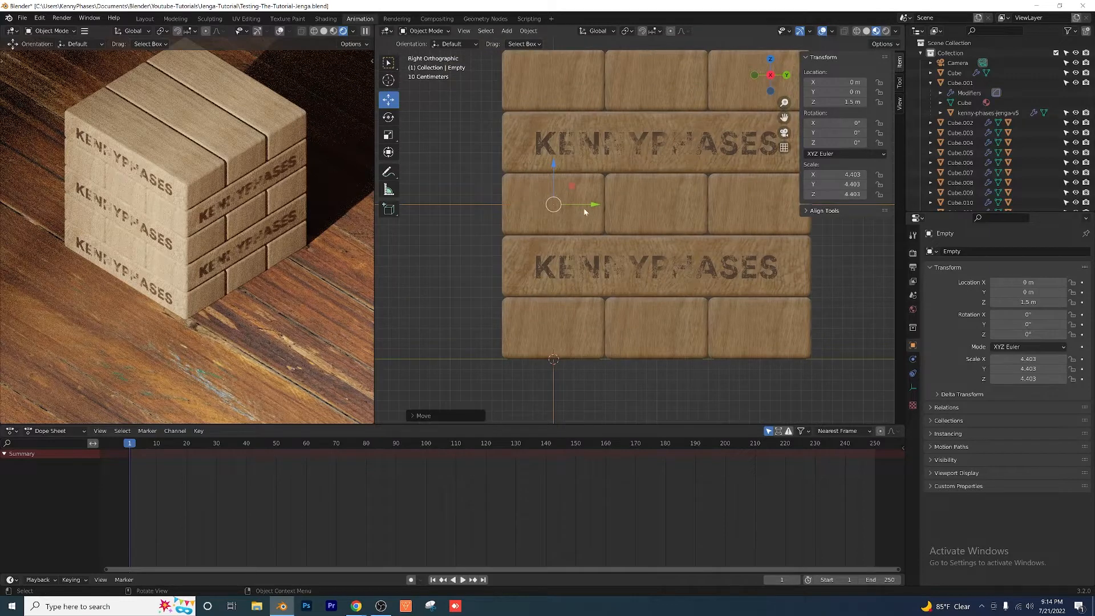
pyautogui.moveTo(584, 210); pyautogui.dragTo(602, 206)
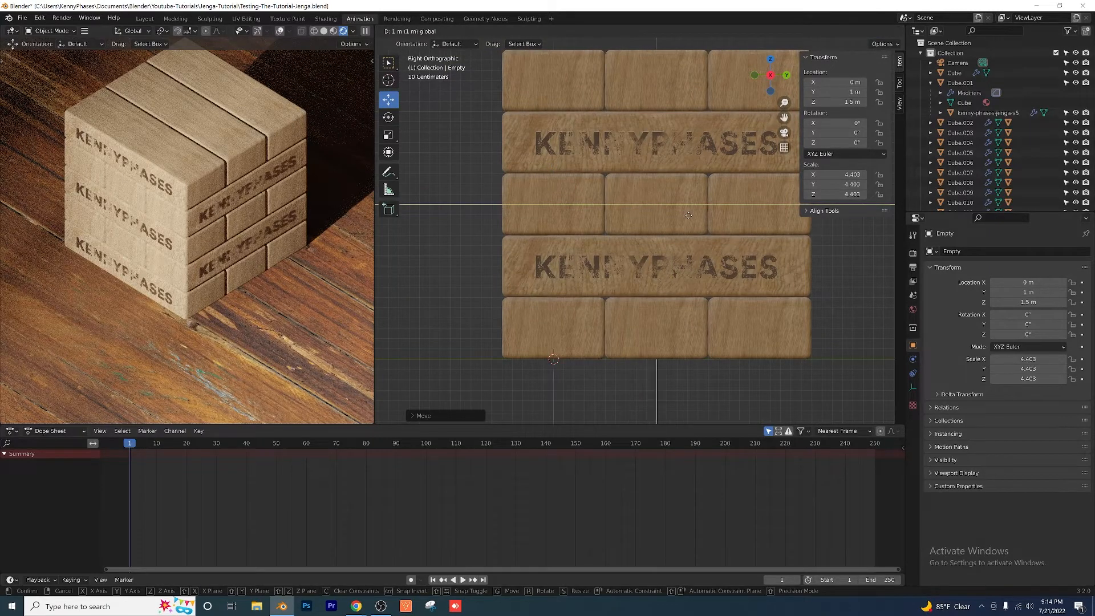
pyautogui.moveTo(689, 215); pyautogui.dragTo(689, 215)
pyautogui.scroll(-4, 661, 225)
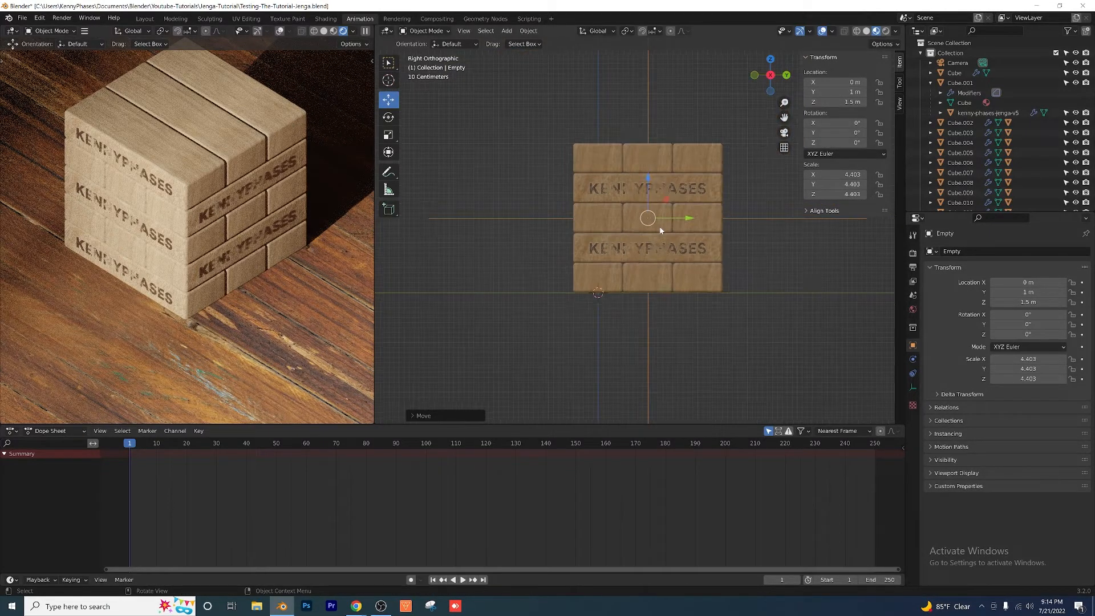
pyautogui.click(787, 75)
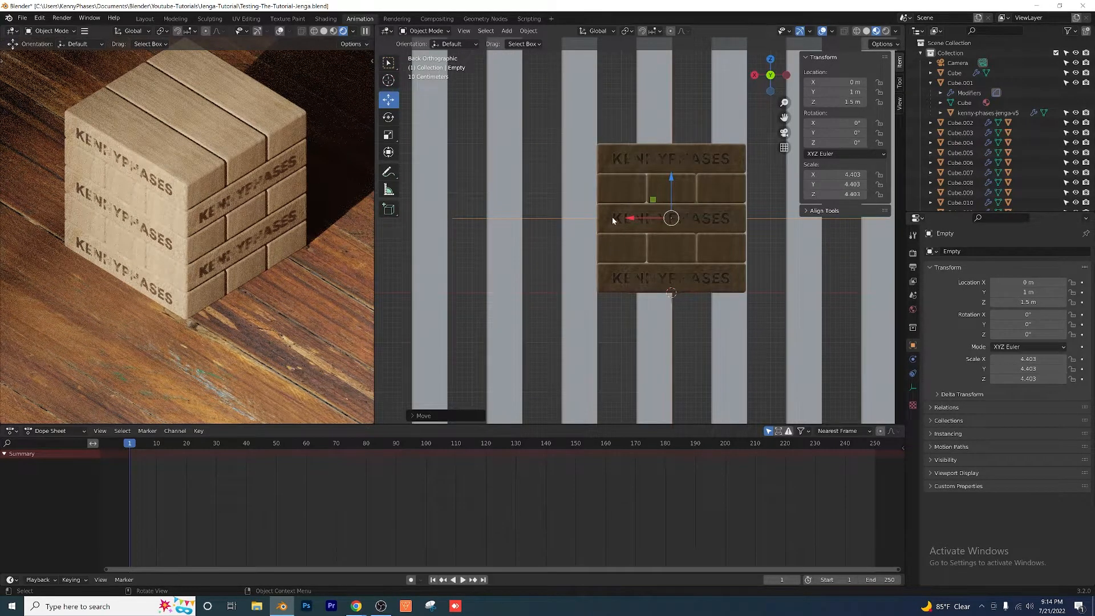
pyautogui.moveTo(587, 227); pyautogui.dragTo(662, 223, button='middle')
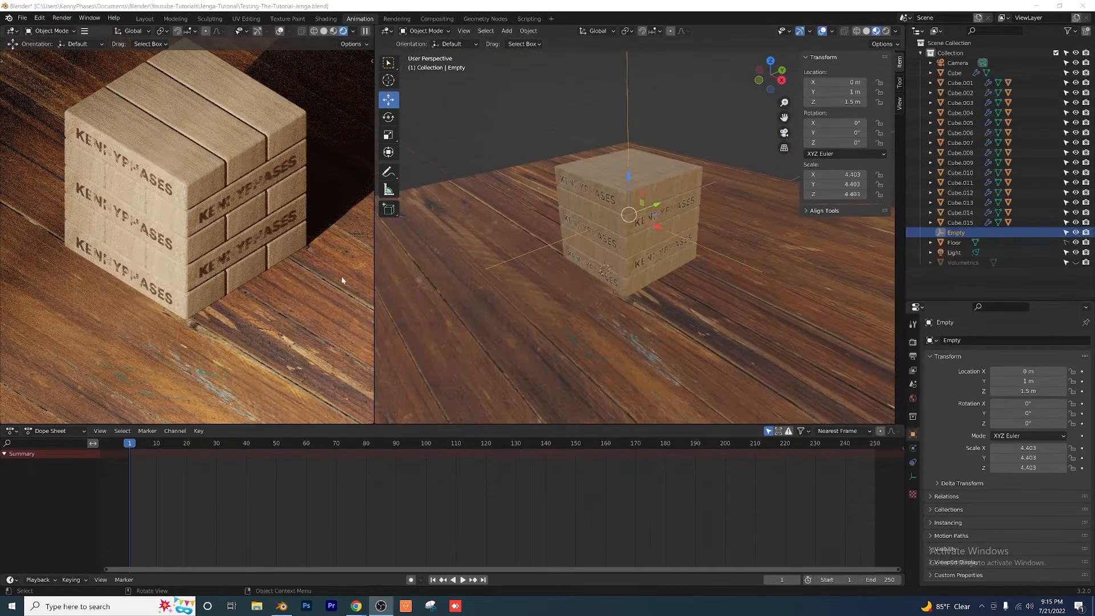
# Step: Parent all fifteen tower blocks, Cube.001 through Cube.015, to the empty using the Object parent type
pyautogui.click(694, 107)
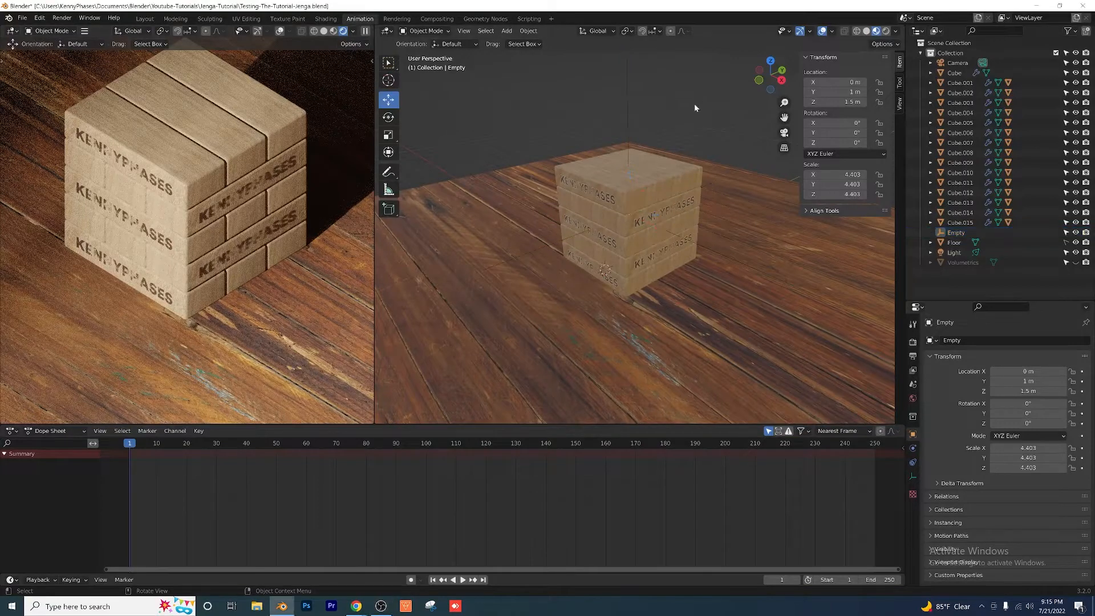
pyautogui.scroll(-1, 643, 160)
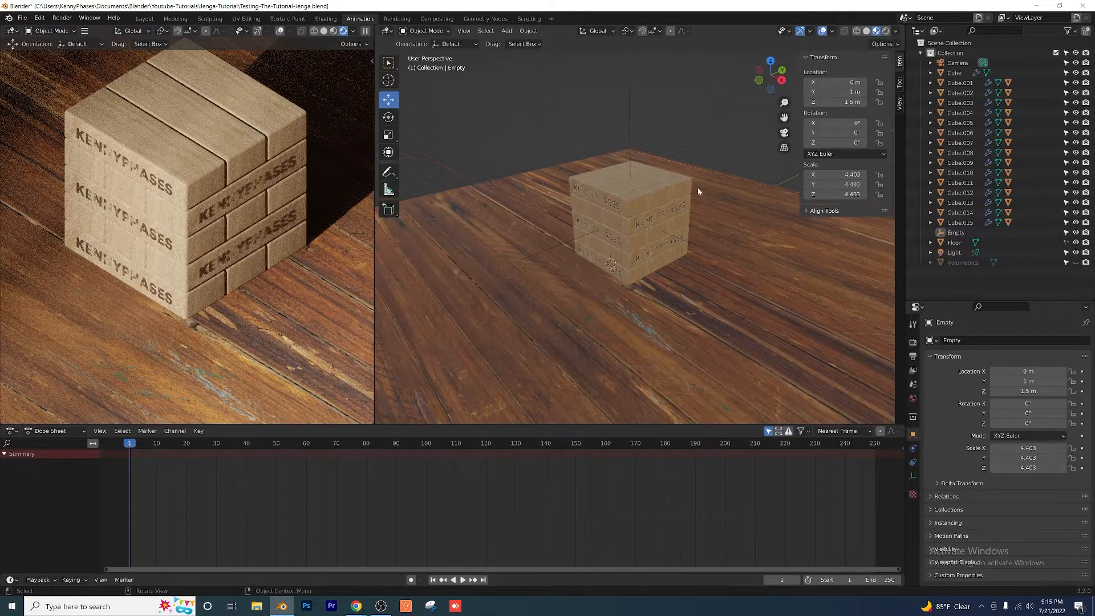
pyautogui.click(956, 84)
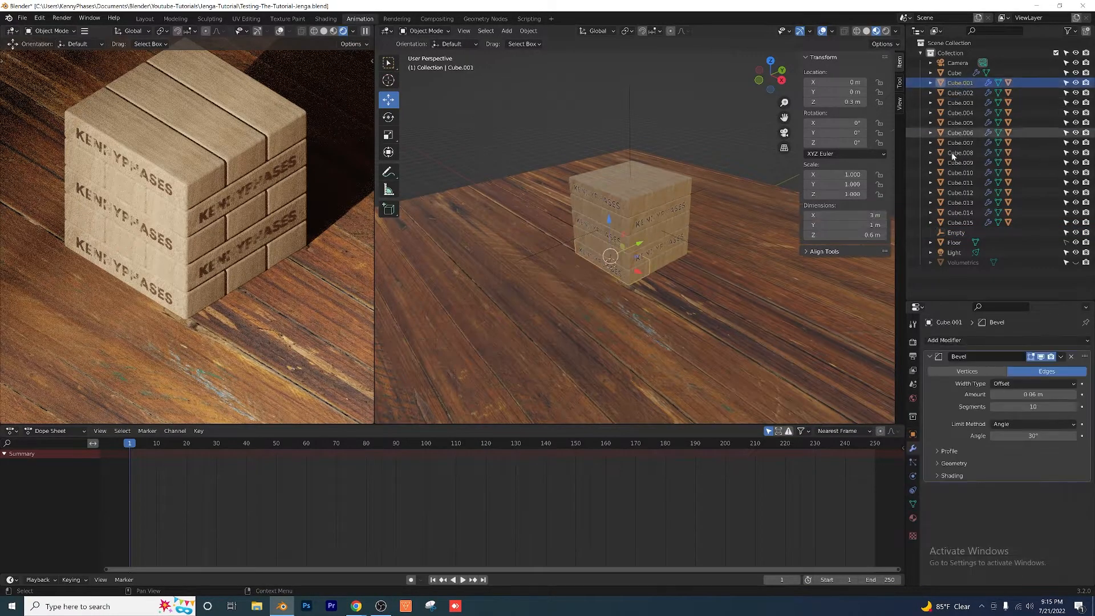
pyautogui.keyDown('shift'); pyautogui.click(957, 222); pyautogui.keyUp('shift')
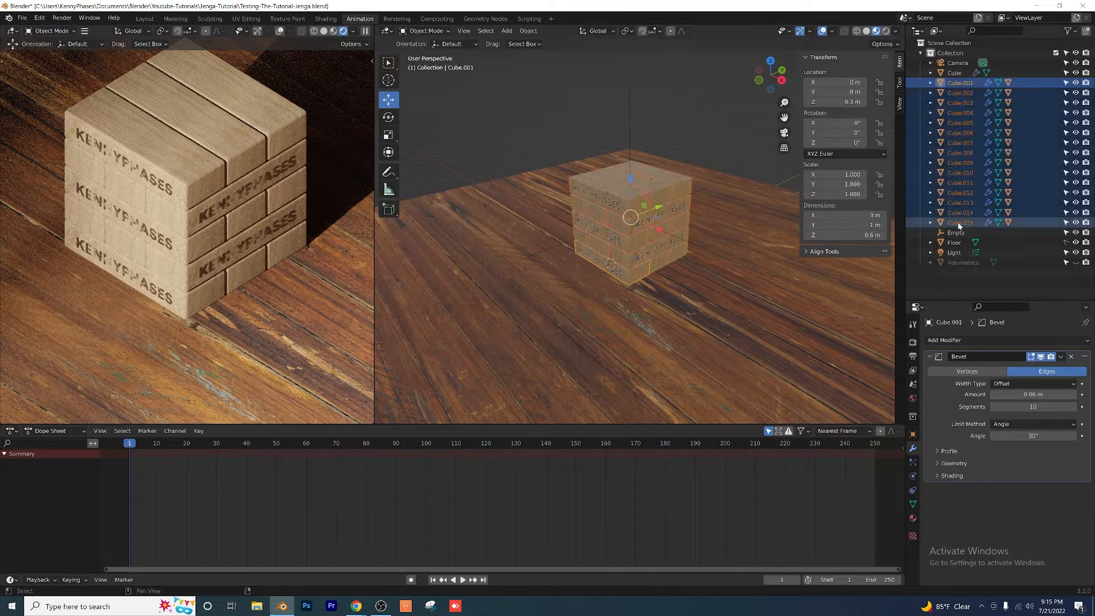
pyautogui.keyDown('shift'); pyautogui.click(629, 107); pyautogui.keyUp('shift')
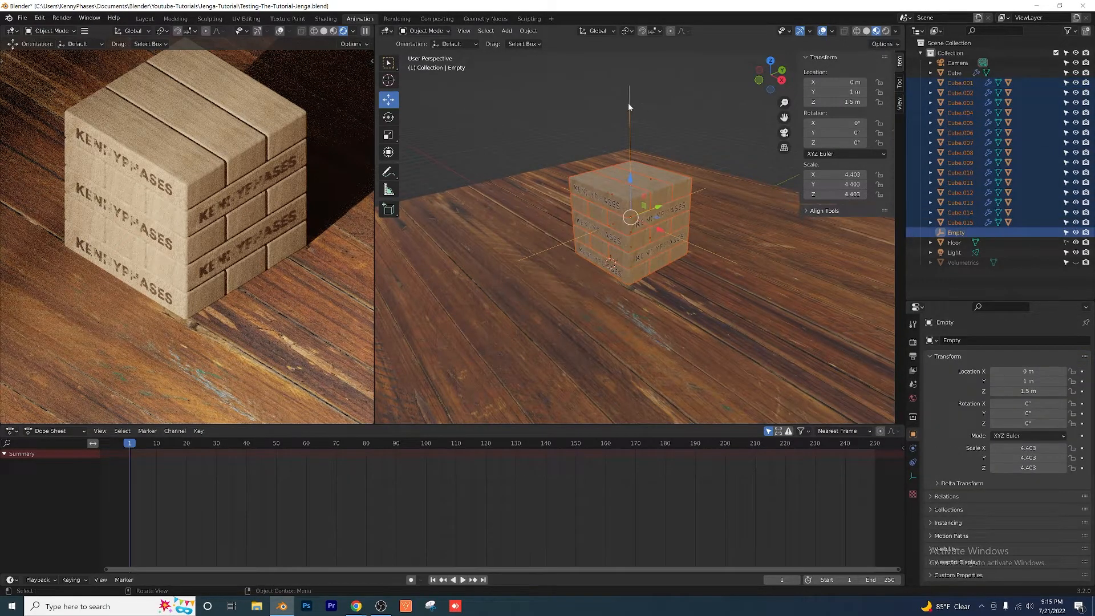
pyautogui.hotkey('ctrl', 'p')
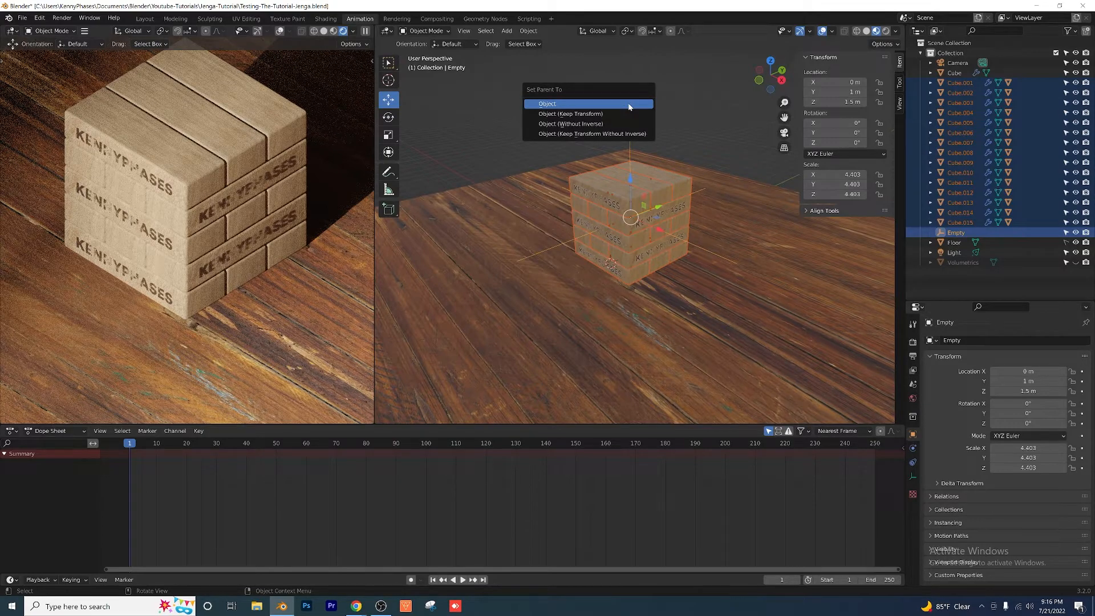
pyautogui.click(629, 104)
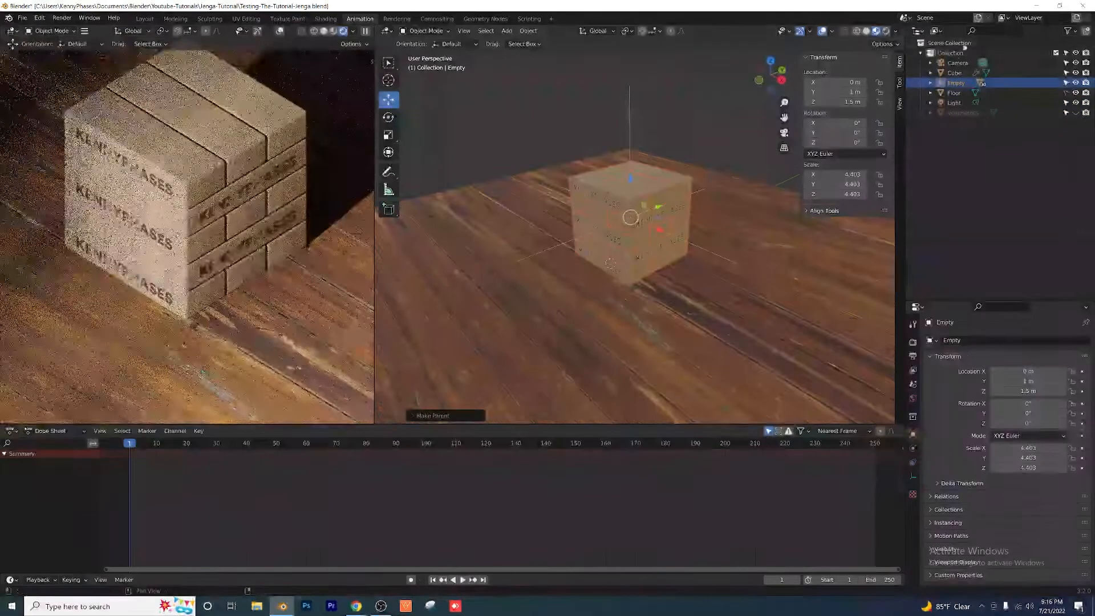
# Step: Try moving the empty freely and along X to test the parented tower, cancelling and undoing the moves
pyautogui.click(955, 73)
pyautogui.click(955, 83)
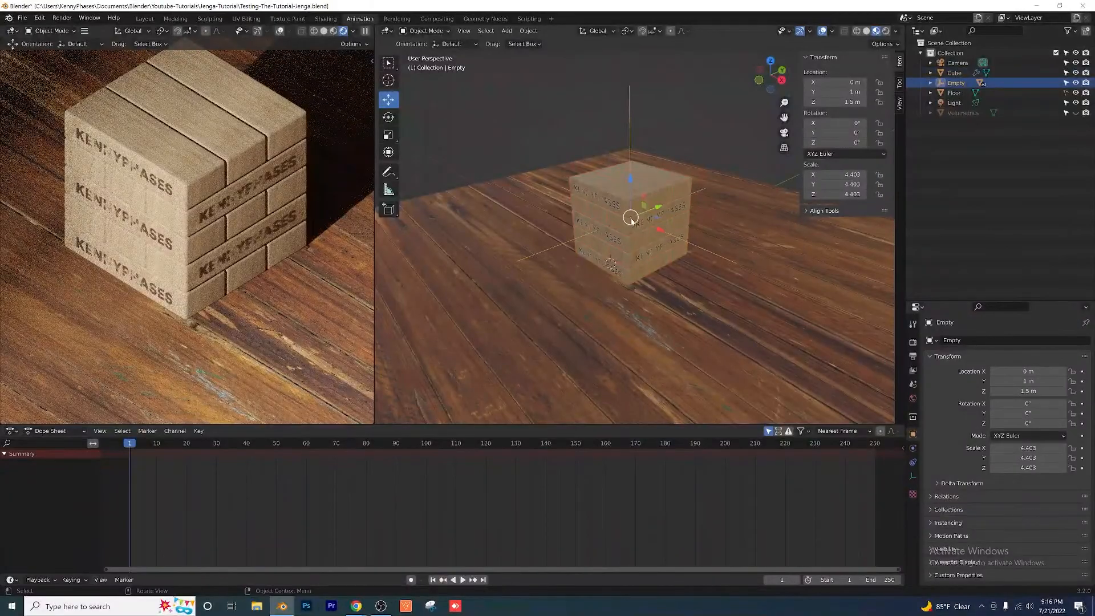
pyautogui.press('g')
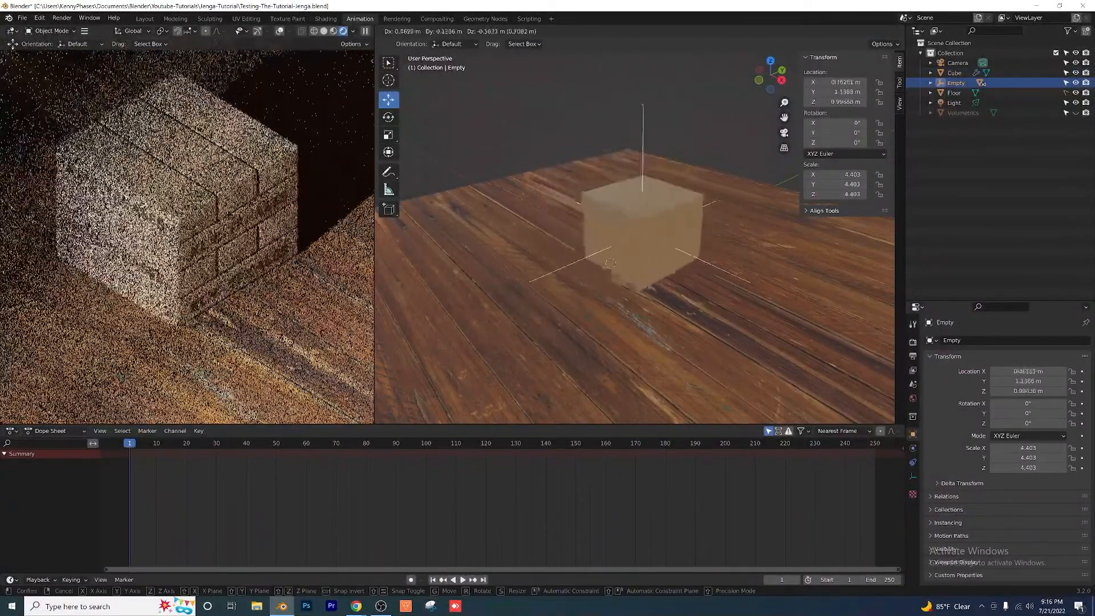
pyautogui.press('Escape')
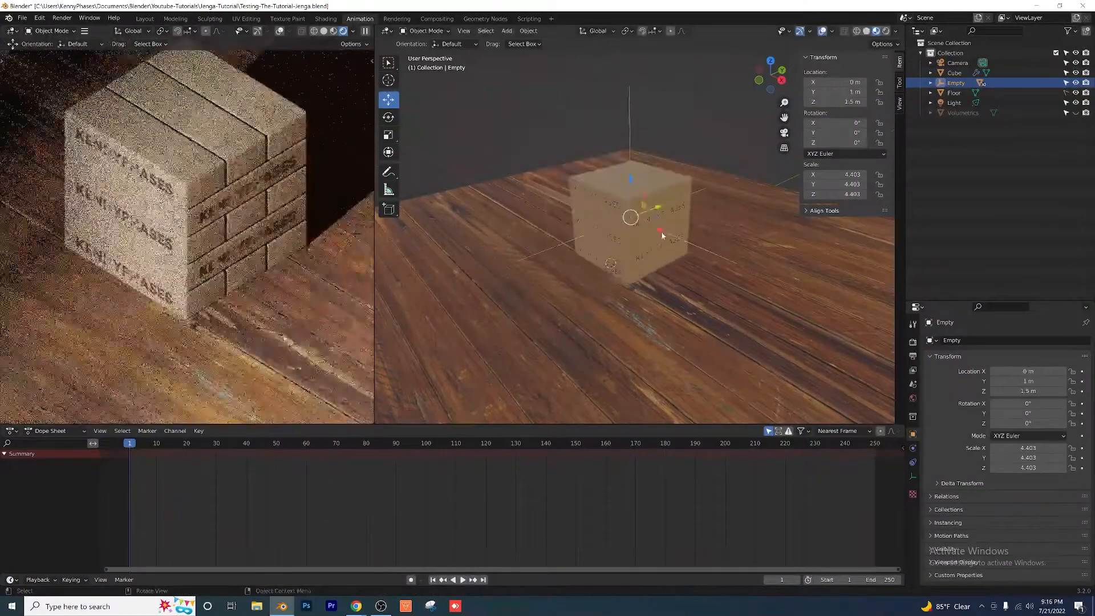
pyautogui.moveTo(661, 232)
pyautogui.mouseDown()
pyautogui.moveTo(704, 251)
pyautogui.moveTo(673, 235)
pyautogui.mouseUp()
pyautogui.hotkey('ctrl', 'z')
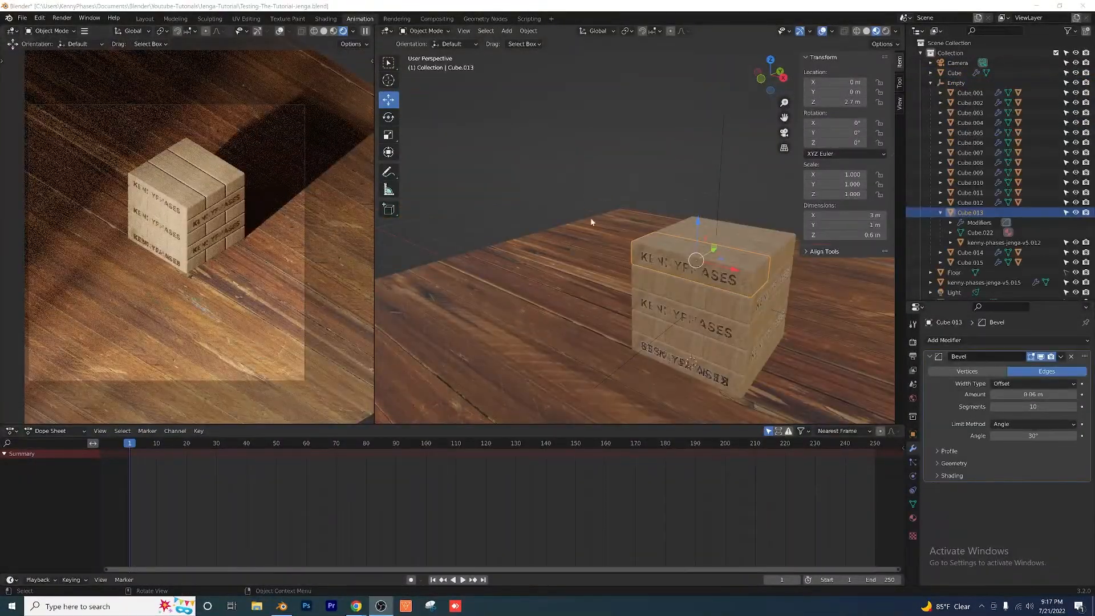
pyautogui.moveTo(590, 217); pyautogui.dragTo(633, 243, button='middle')
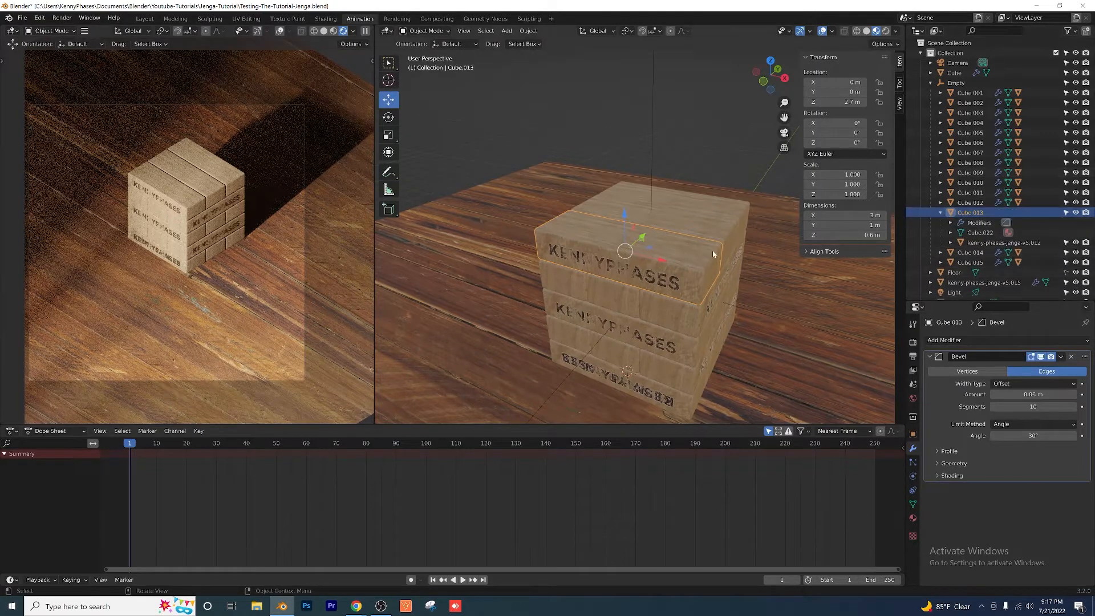
# Step: Duplicate the top front logo block with its logo decal and move the copy along X to about -4.23 m
pyautogui.click(990, 243)
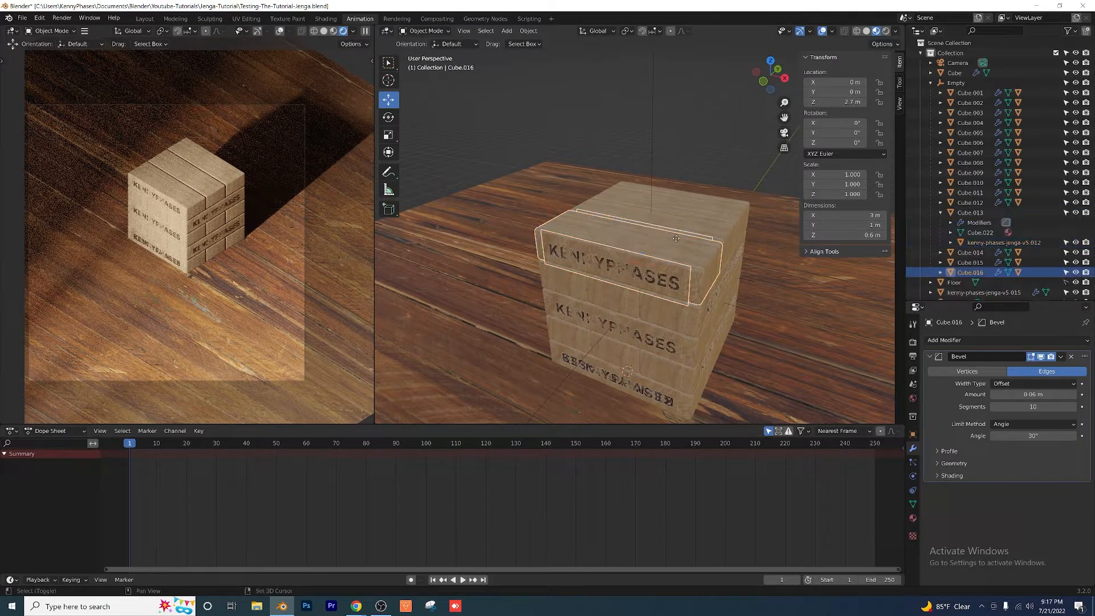
pyautogui.hotkey('shift', 'd')
pyautogui.rightClick(676, 239)
pyautogui.moveTo(655, 268); pyautogui.dragTo(545, 245)
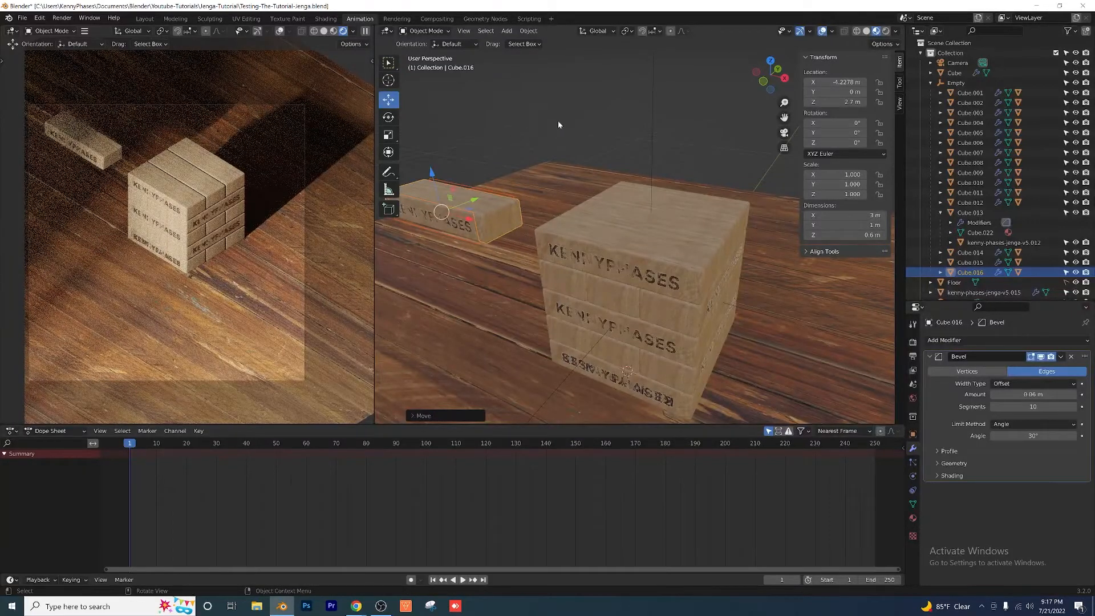
# Step: Clear the copied block's parent while keeping its transformation, and shift it along X to about -3.98 m
pyautogui.rightClick(495, 218)
pyautogui.moveTo(496, 219)
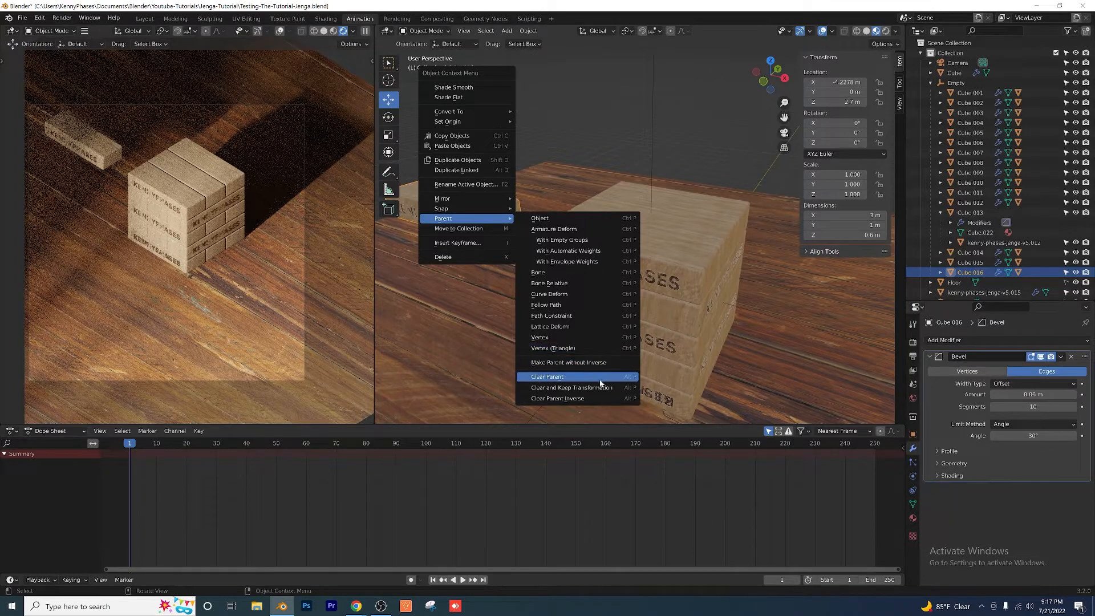
pyautogui.click(572, 387)
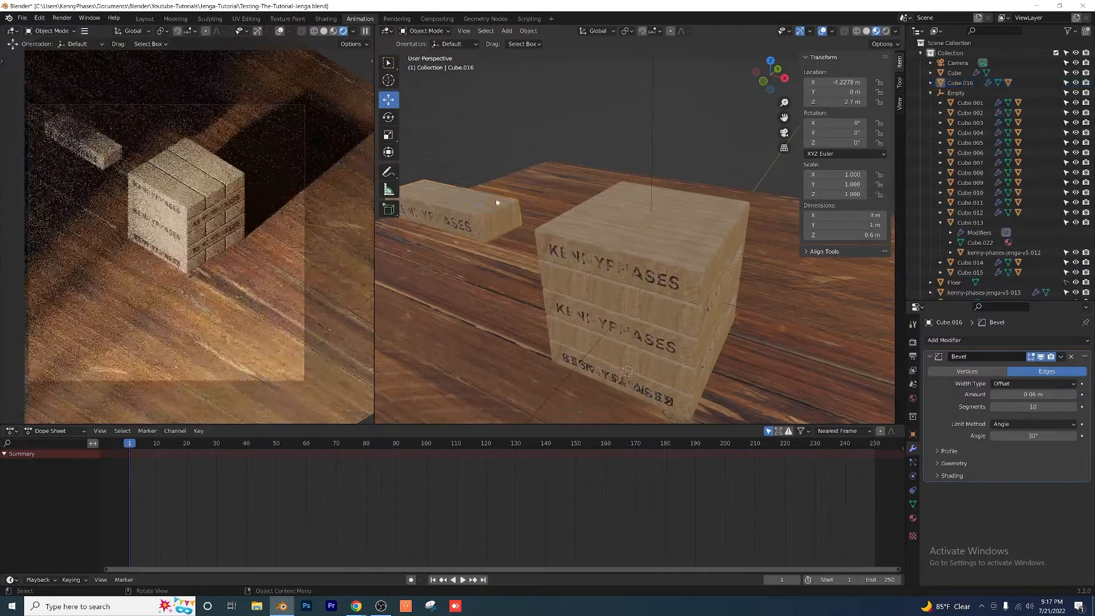
pyautogui.click(497, 202)
pyautogui.press('g')
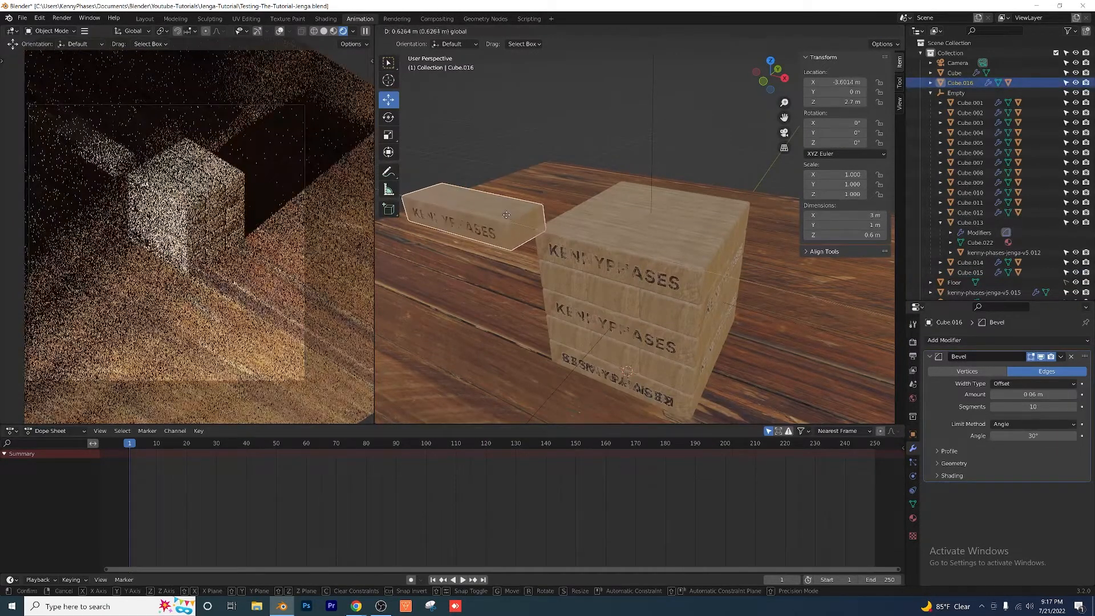
pyautogui.moveTo(506, 215); pyautogui.dragTo(492, 212)
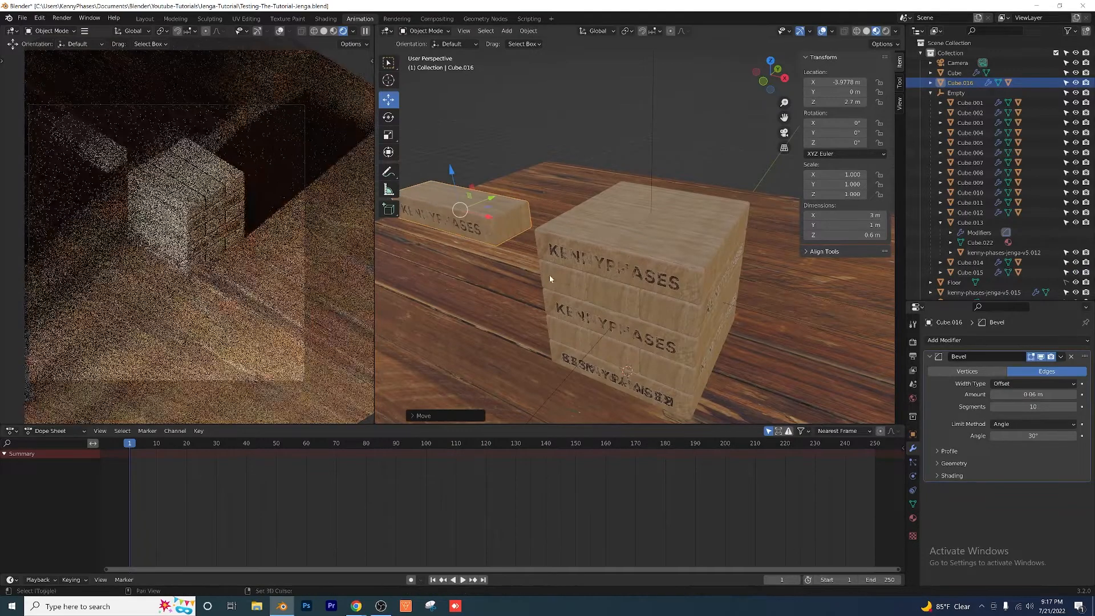
# Step: Lower the loose block onto the floor at about Z 0.28 m and move it along Y to about 6.27 m
pyautogui.keyDown('shift'); pyautogui.moveTo(550, 279); pyautogui.dragTo(621, 238, button='middle'); pyautogui.keyUp('shift')
pyautogui.moveTo(521, 130); pyautogui.dragTo(535, 230)
pyautogui.scroll(-2, 599, 223)
pyautogui.keyDown('shift'); pyautogui.moveTo(617, 216); pyautogui.dragTo(594, 263, button='middle'); pyautogui.keyUp('shift')
pyautogui.press('g')
pyautogui.press('y')
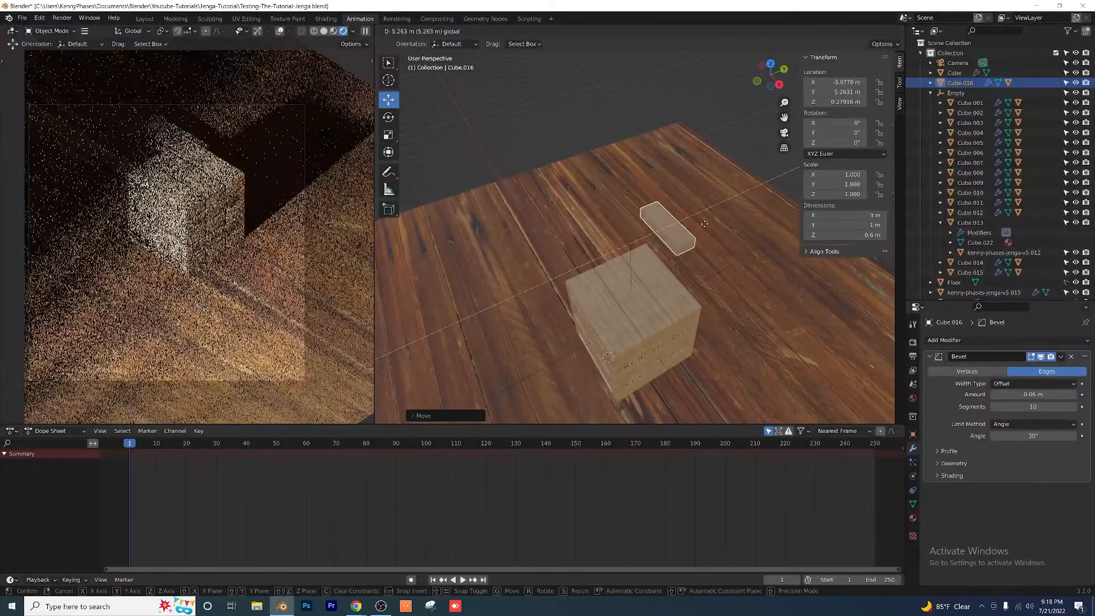
pyautogui.moveTo(704, 224); pyautogui.dragTo(721, 217)
# Step: Rotate the loose block to about -21.2° around Z, move it to about X -4.85 m and deselect it
pyautogui.moveTo(840, 142); pyautogui.dragTo(814, 143)
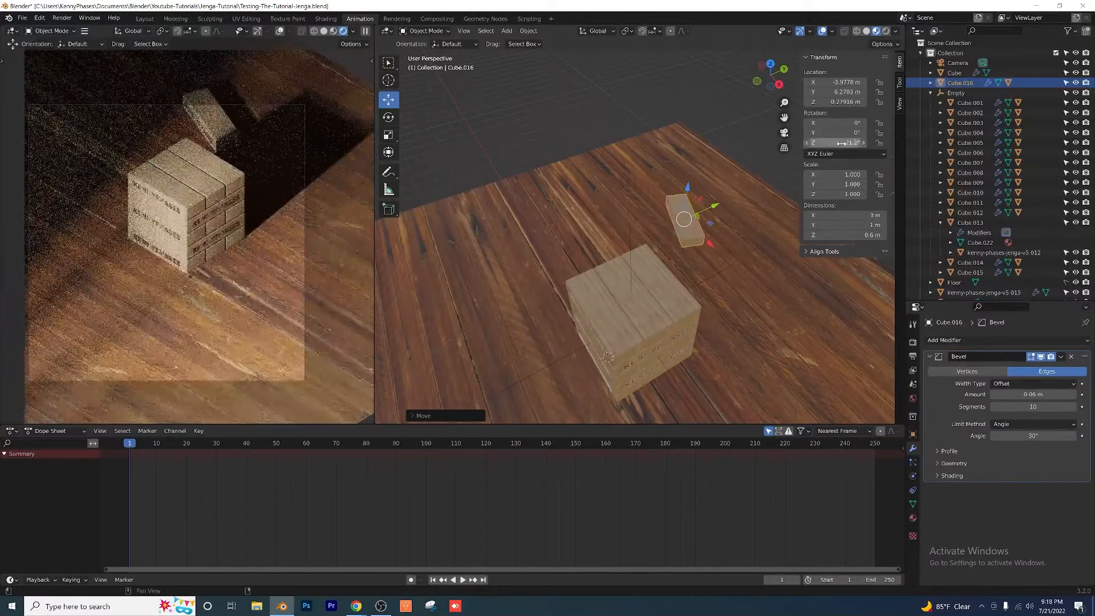
pyautogui.press('g')
pyautogui.press('x')
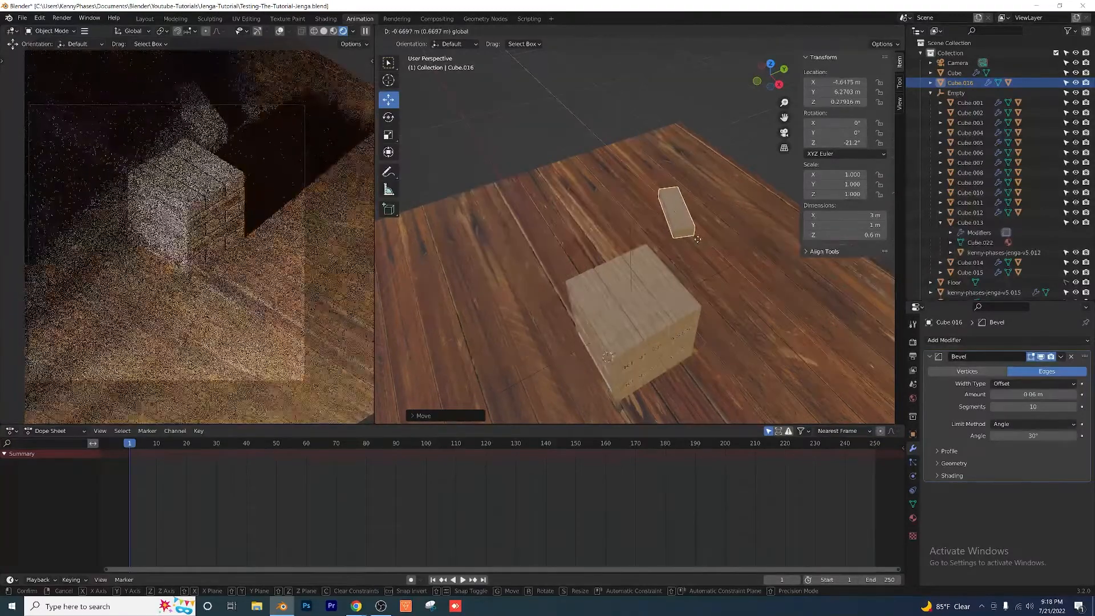
pyautogui.click(696, 237)
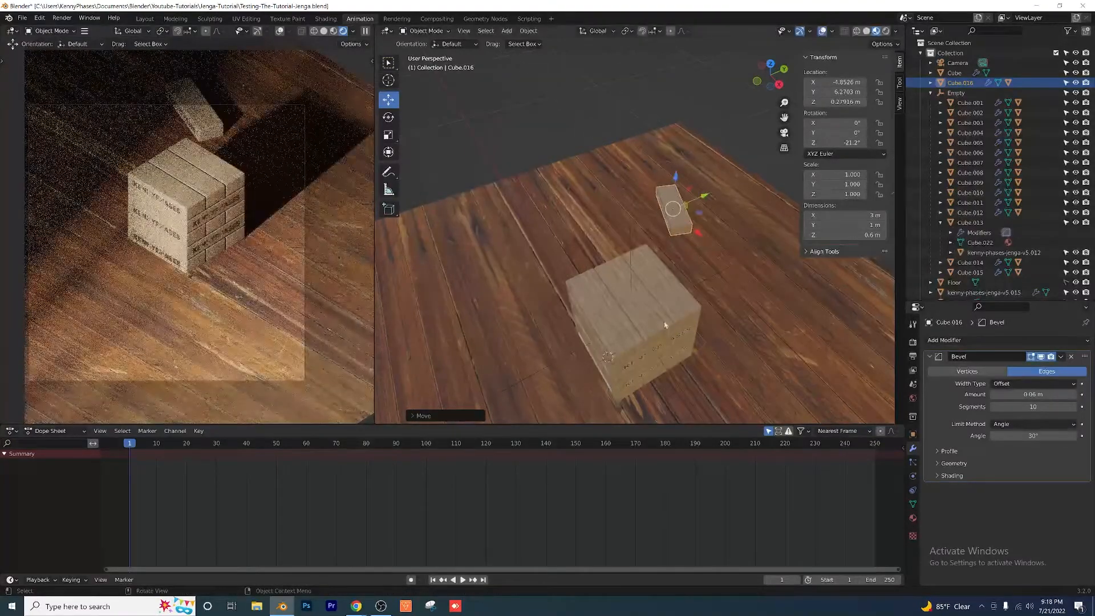
pyautogui.click(587, 126)
# Step: Reframe the tower and loose block by moving the camera to about Z 35.87 m and X 31.11 m
pyautogui.scroll(-6, 580, 126)
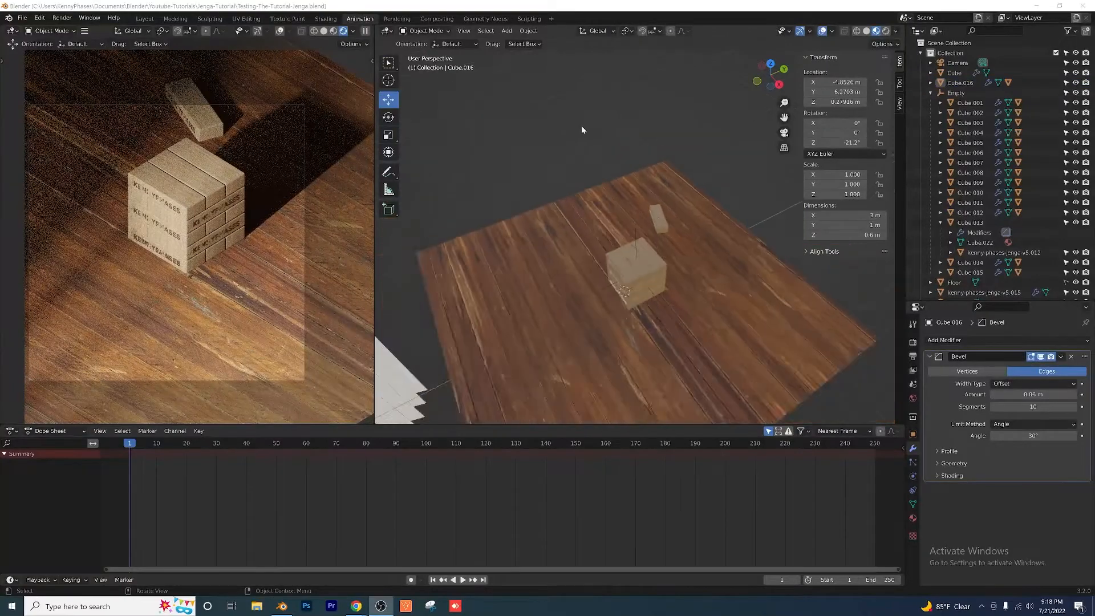
pyautogui.moveTo(630, 239); pyautogui.dragTo(614, 216, button='middle')
pyautogui.click(541, 223)
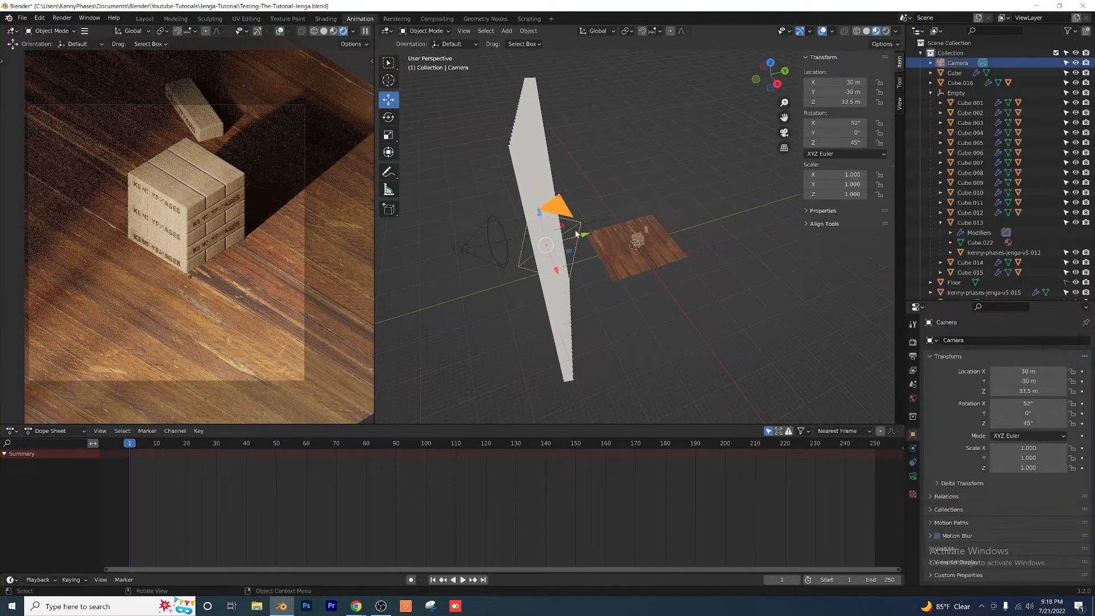
pyautogui.moveTo(539, 223); pyautogui.dragTo(523, 206)
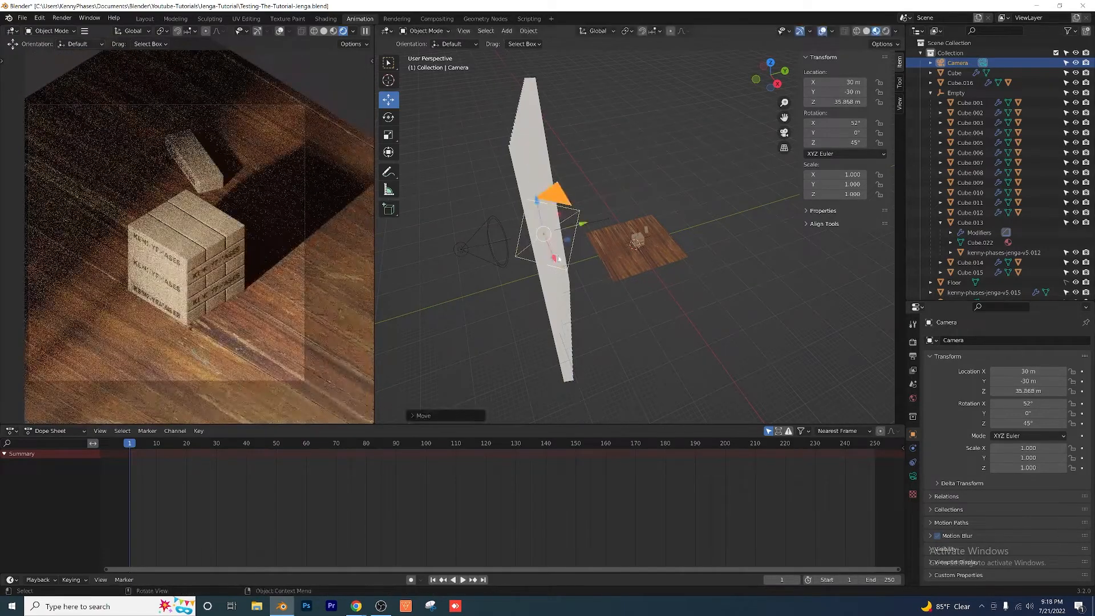
pyautogui.moveTo(559, 258); pyautogui.dragTo(557, 266)
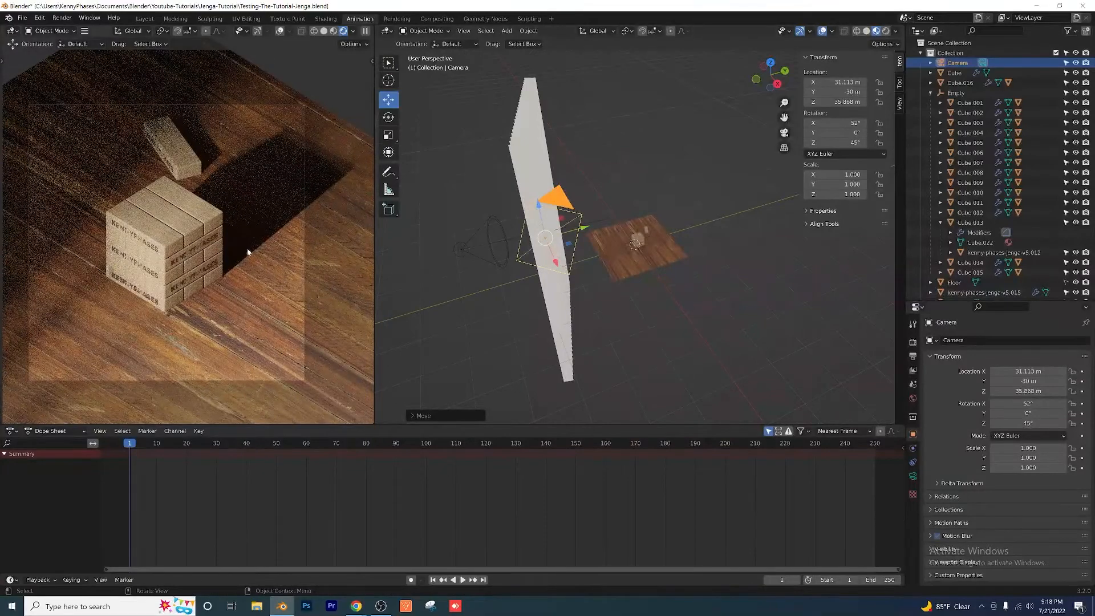
pyautogui.scroll(4, 152, 254)
pyautogui.scroll(-4, 159, 260)
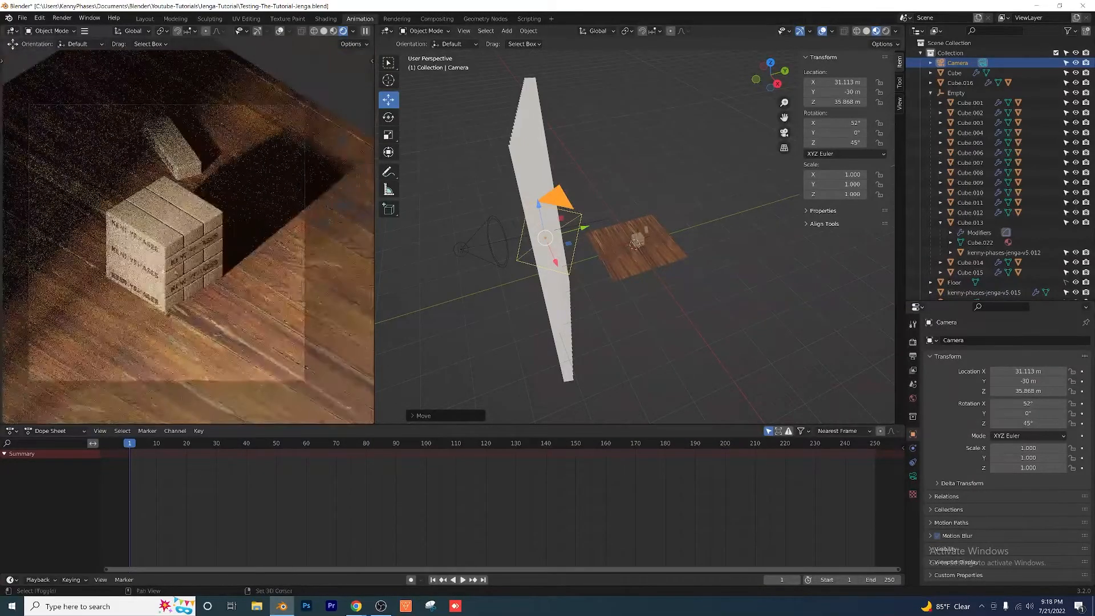
pyautogui.keyDown('shift'); pyautogui.moveTo(175, 273); pyautogui.dragTo(199, 278, button='middle'); pyautogui.keyUp('shift')
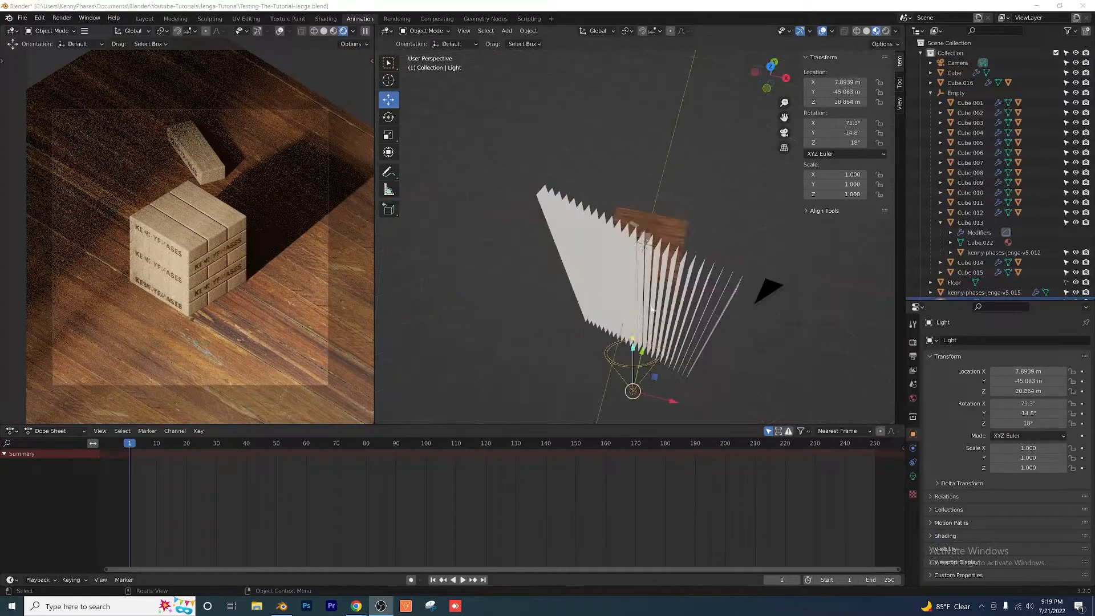
# Step: Try repositioning the light behind the slatted panel at about X -4.58 m and Z 9.32 m with different rotations
pyautogui.moveTo(546, 308)
pyautogui.mouseDown(button='middle')
pyautogui.moveTo(518, 306)
pyautogui.moveTo(539, 322)
pyautogui.mouseUp(button='middle')
pyautogui.moveTo(629, 402); pyautogui.dragTo(554, 365)
pyautogui.moveTo(554, 365); pyautogui.dragTo(557, 347, button='middle')
pyautogui.moveTo(515, 270); pyautogui.dragTo(556, 325)
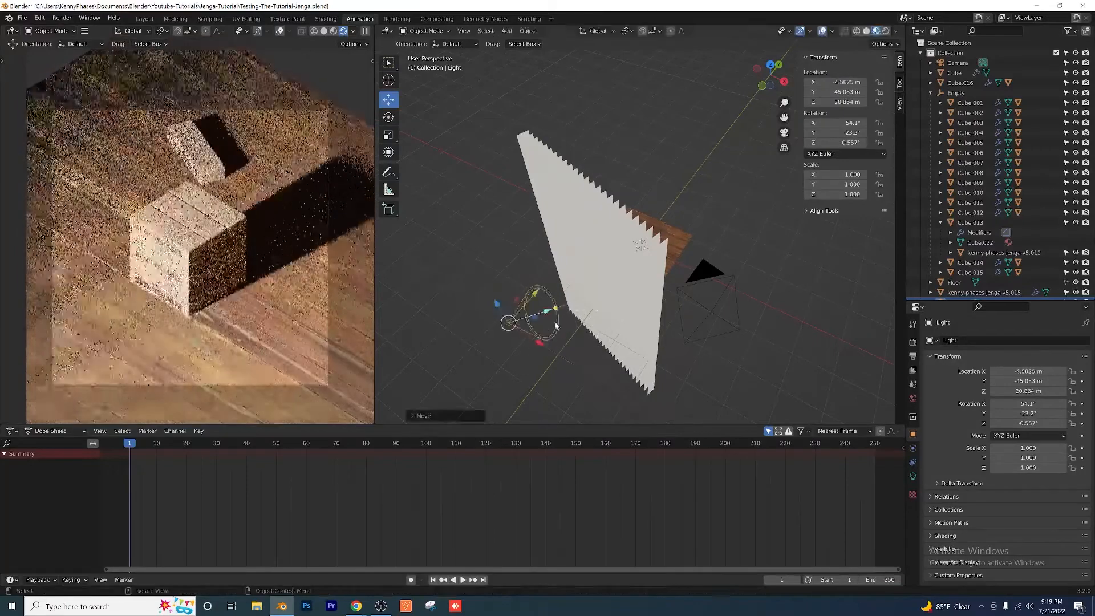
pyautogui.moveTo(556, 326); pyautogui.dragTo(483, 188, button='middle')
pyautogui.moveTo(458, 165); pyautogui.dragTo(477, 220)
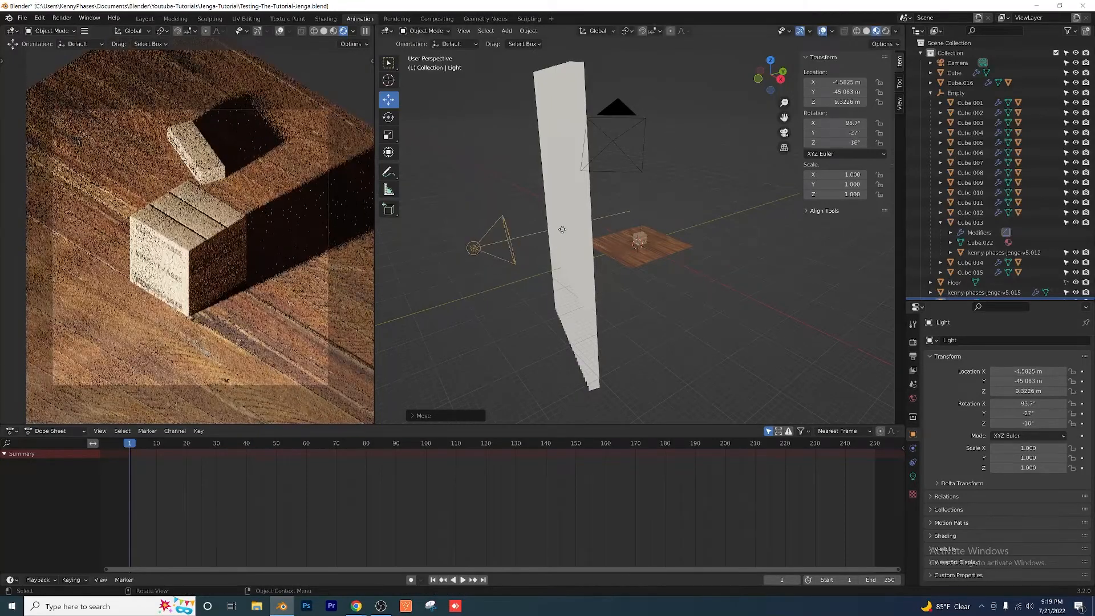
pyautogui.moveTo(562, 230); pyautogui.dragTo(552, 244)
pyautogui.moveTo(544, 296); pyautogui.dragTo(577, 311, button='middle')
pyautogui.moveTo(562, 326); pyautogui.dragTo(627, 352)
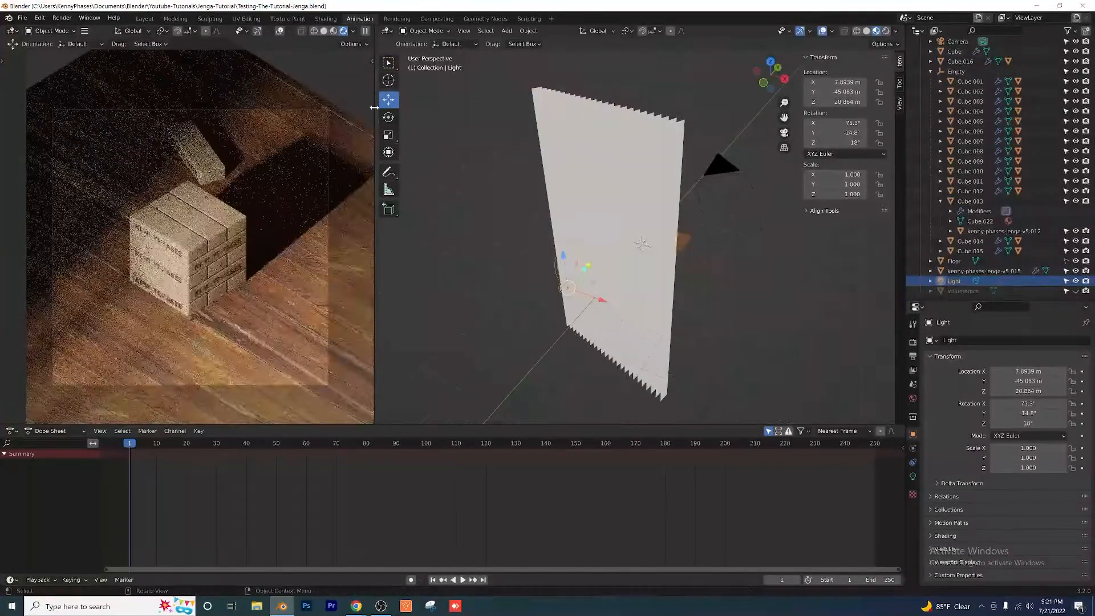
# Step: Enable depth of field on the camera and set its focus distance to 52 m
pyautogui.scroll(3, 712, 292)
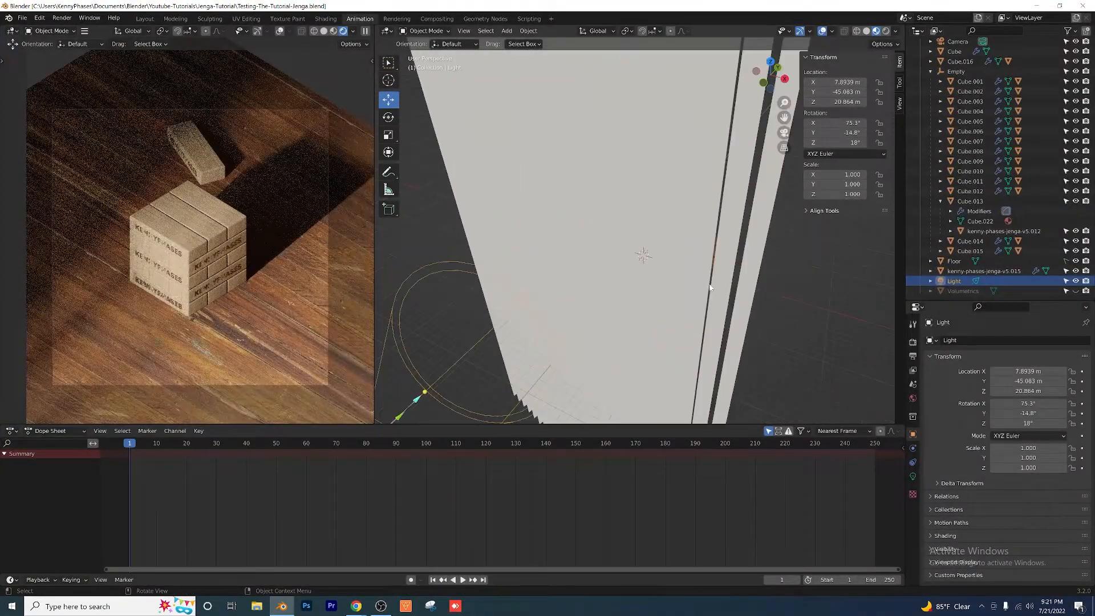
pyautogui.moveTo(751, 271); pyautogui.dragTo(689, 284, button='middle')
pyautogui.scroll(-1, 689, 285)
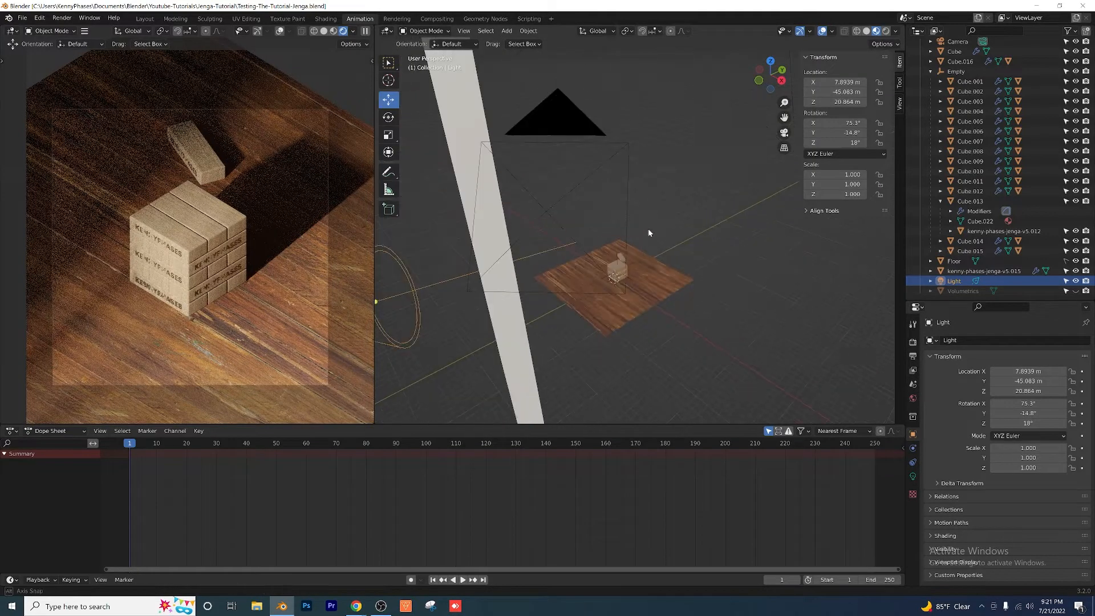
pyautogui.moveTo(647, 233); pyautogui.dragTo(634, 184, button='middle')
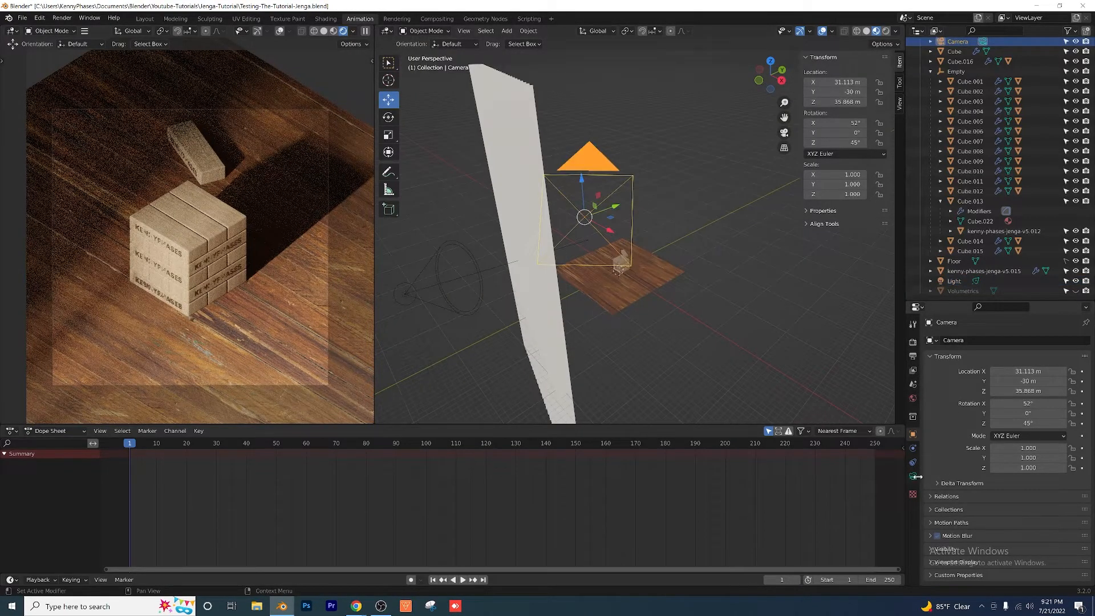
pyautogui.click(913, 476)
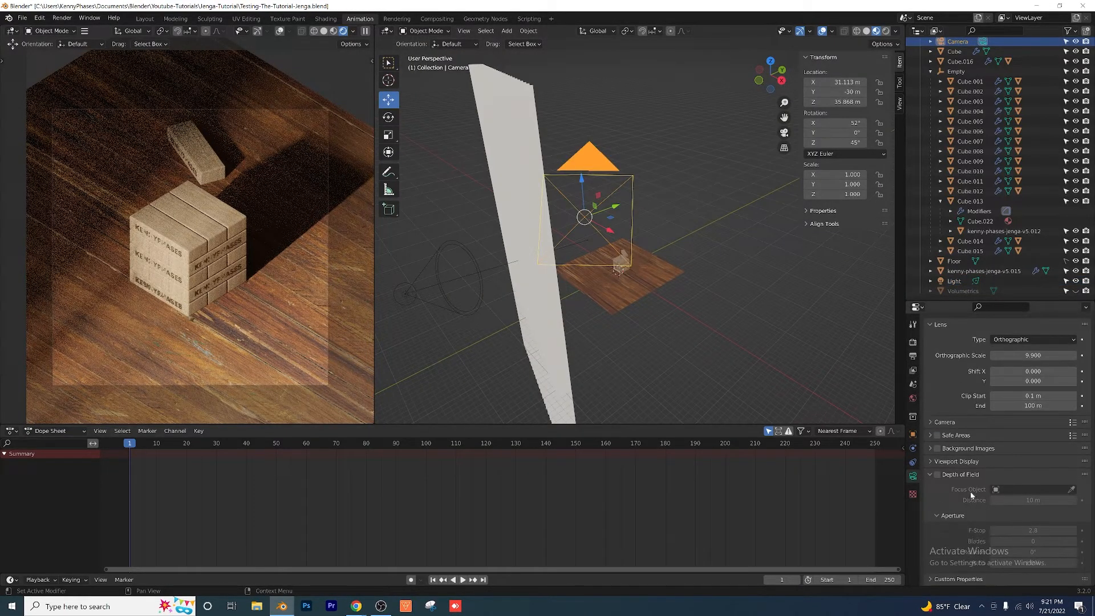
pyautogui.click(937, 474)
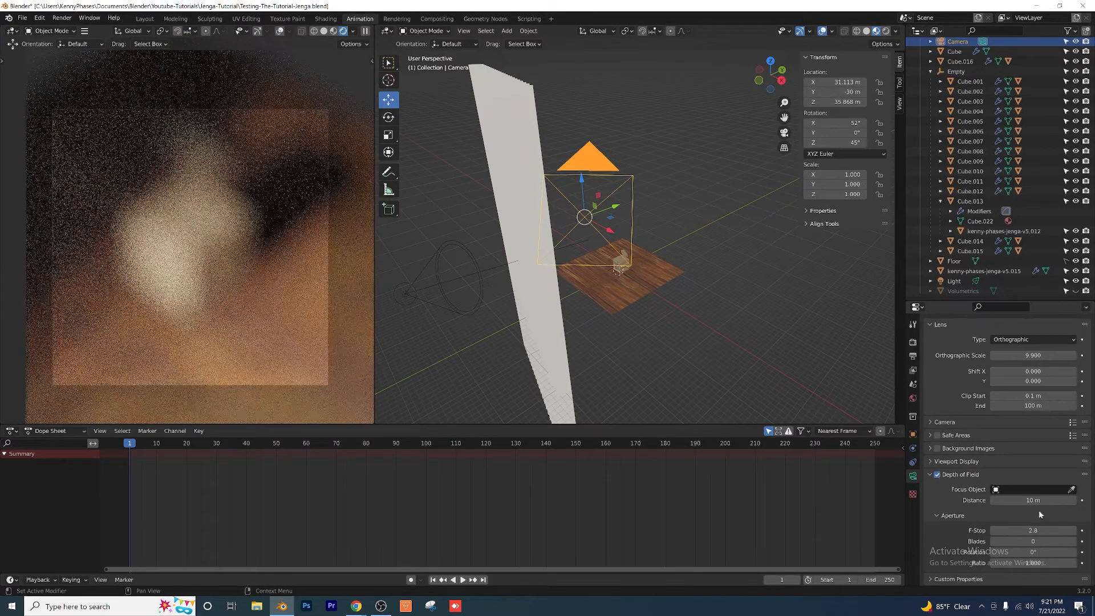
pyautogui.click(1028, 499)
pyautogui.write('52')
pyautogui.press('Return')
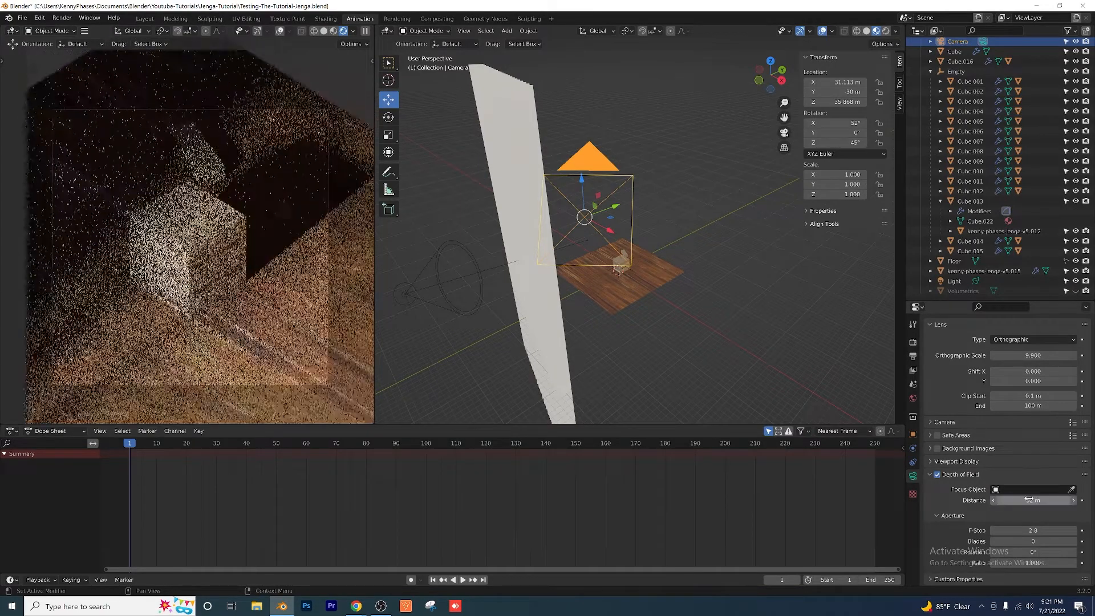
# Step: Set the camera's F-stop to 1.2 and inspect the blur on the tower up close
pyautogui.click(1046, 530)
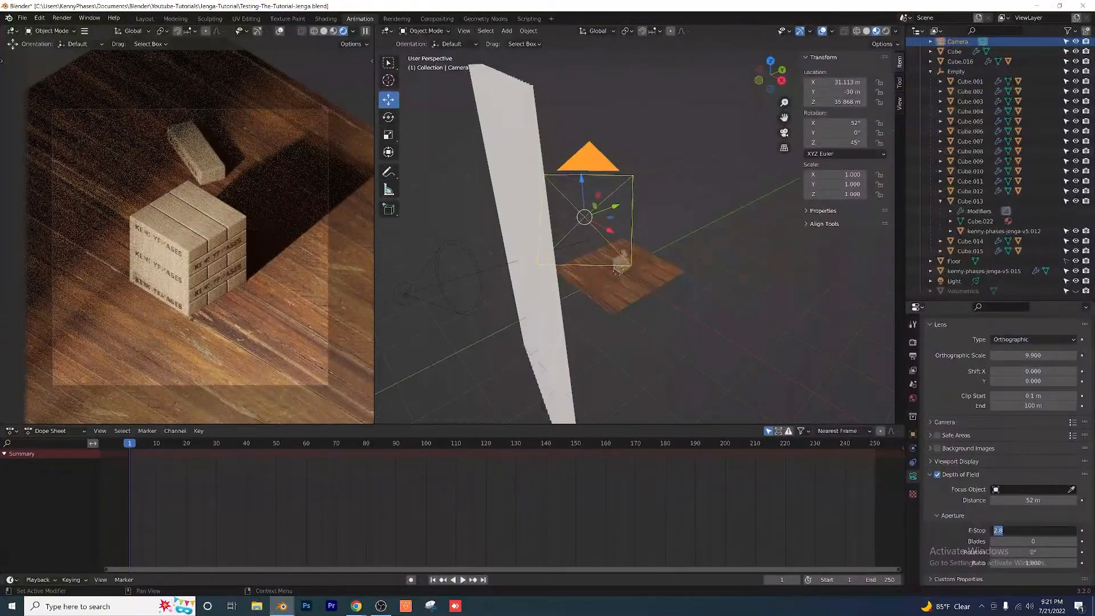
pyautogui.write('1.2')
pyautogui.press('Return')
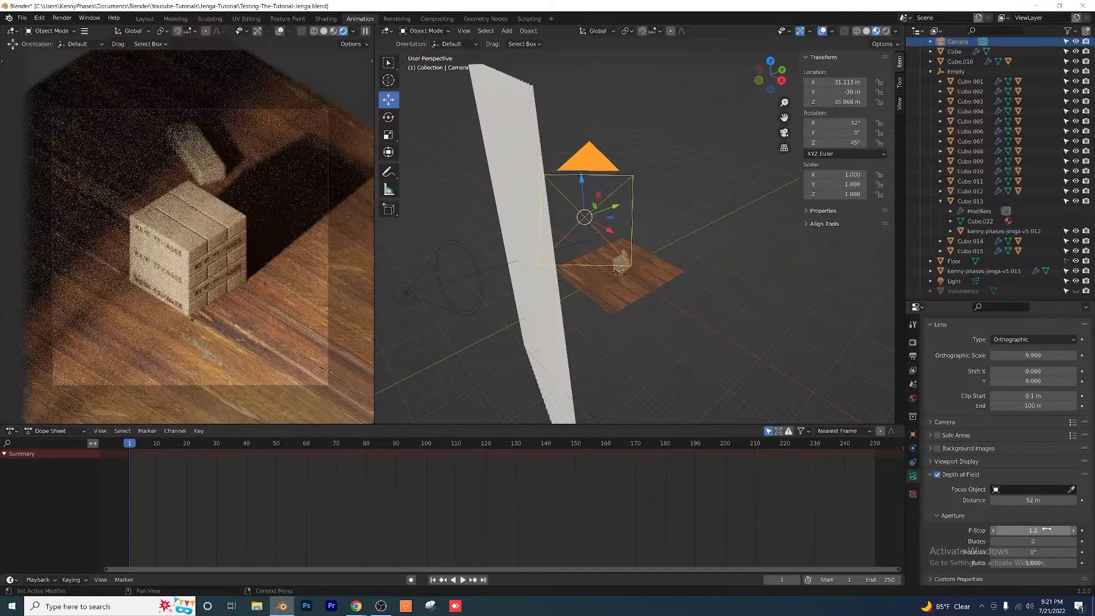
pyautogui.scroll(3, 191, 280)
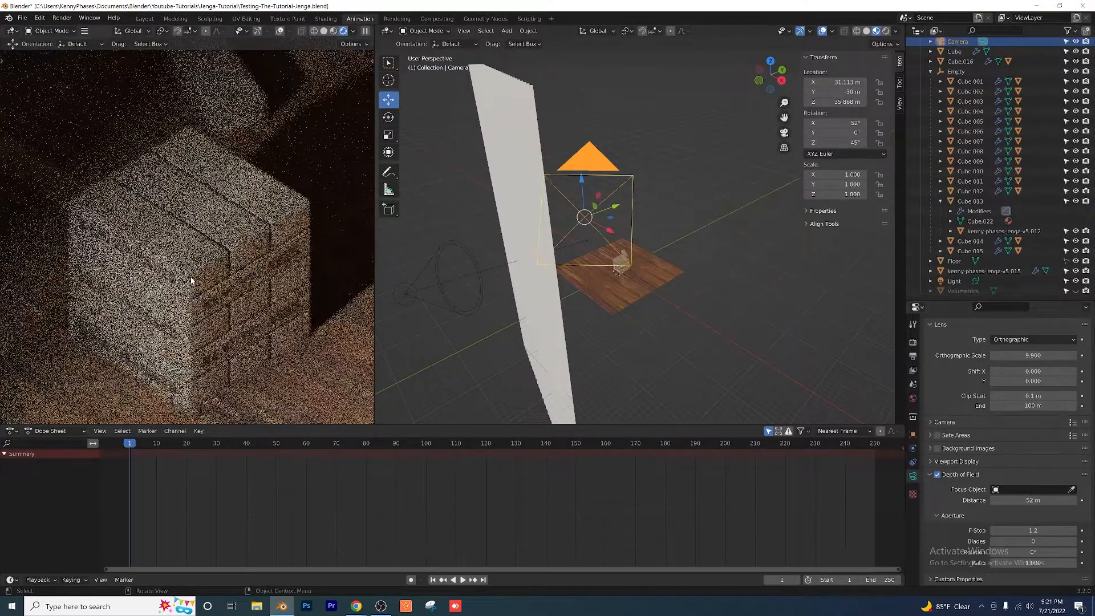
pyautogui.scroll(3, 191, 279)
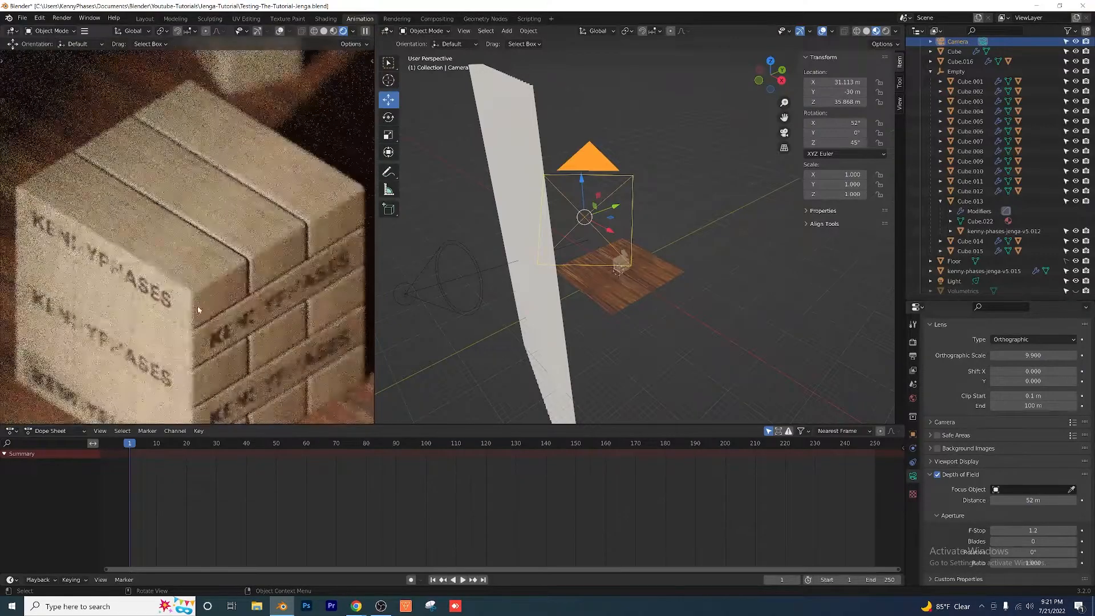
pyautogui.scroll(-2, 191, 279)
# Step: Set the camera's focus distance to 53 m and switch the camera view to Material Preview shading
pyautogui.moveTo(1029, 499); pyautogui.dragTo(1036, 499)
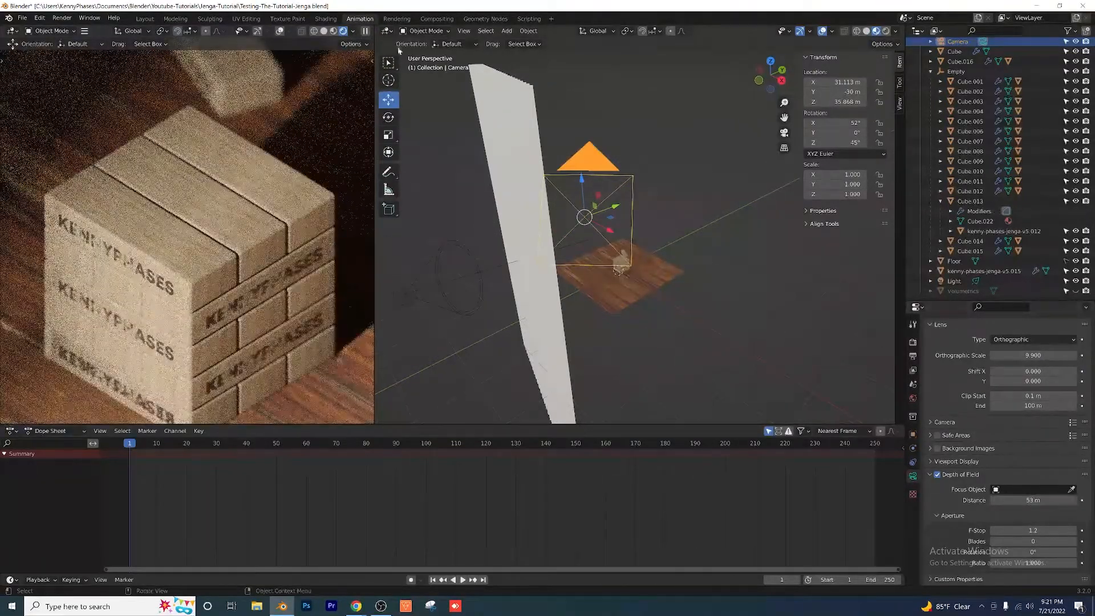
pyautogui.click(334, 31)
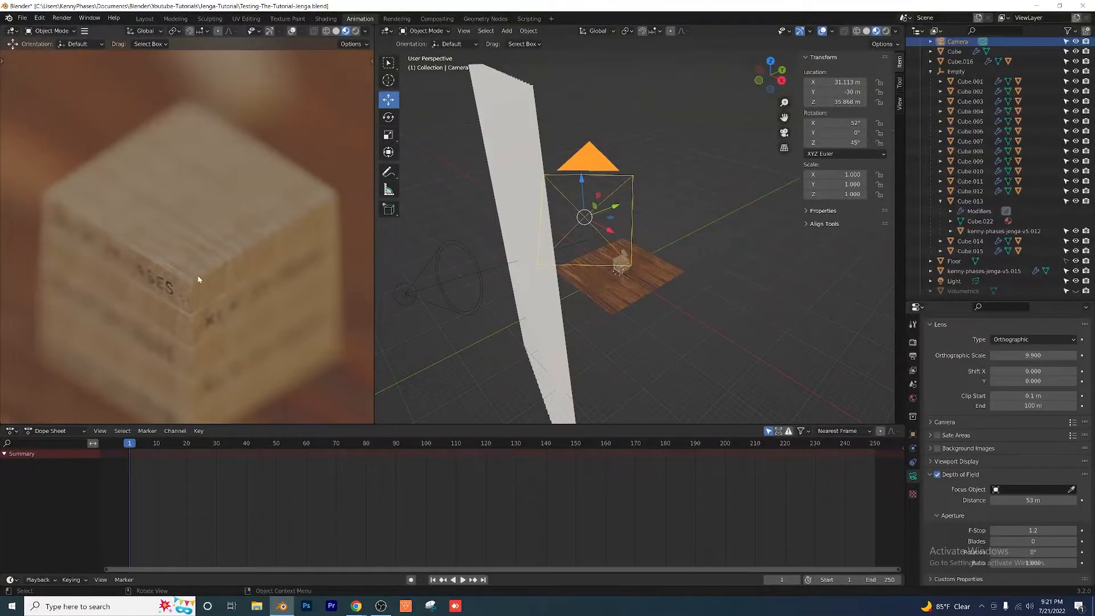
pyautogui.scroll(1, 198, 277)
pyautogui.keyDown('shift'); pyautogui.moveTo(217, 310); pyautogui.dragTo(224, 248, button='middle'); pyautogui.keyUp('shift')
pyautogui.scroll(-1, 224, 248)
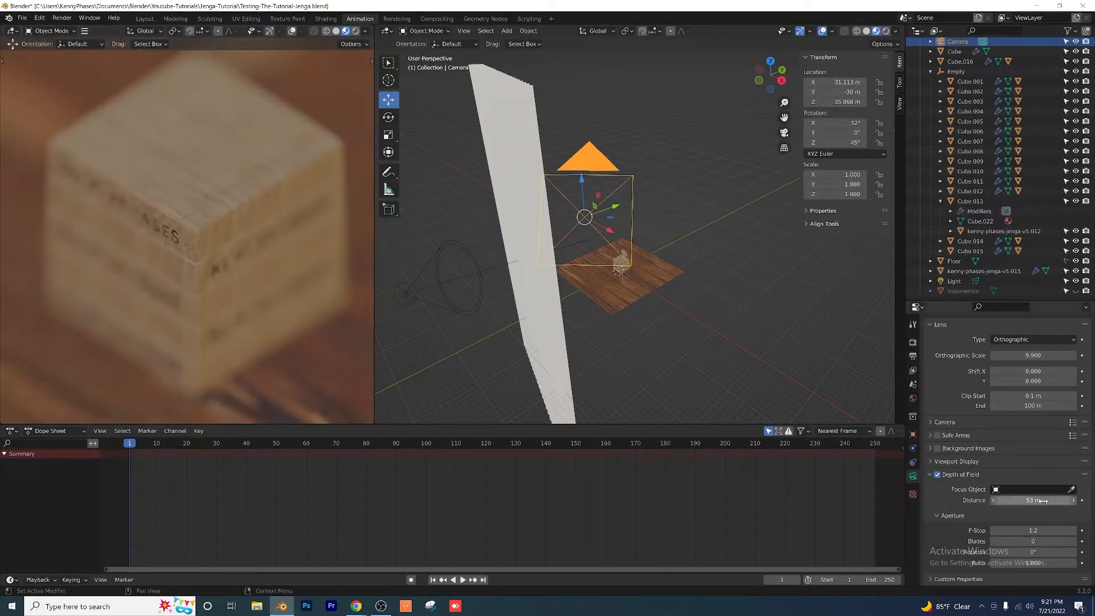
# Step: Set the camera's F-stop to 8.0 and switch the camera view to Rendered shading
pyautogui.moveTo(1043, 500); pyautogui.dragTo(1044, 531)
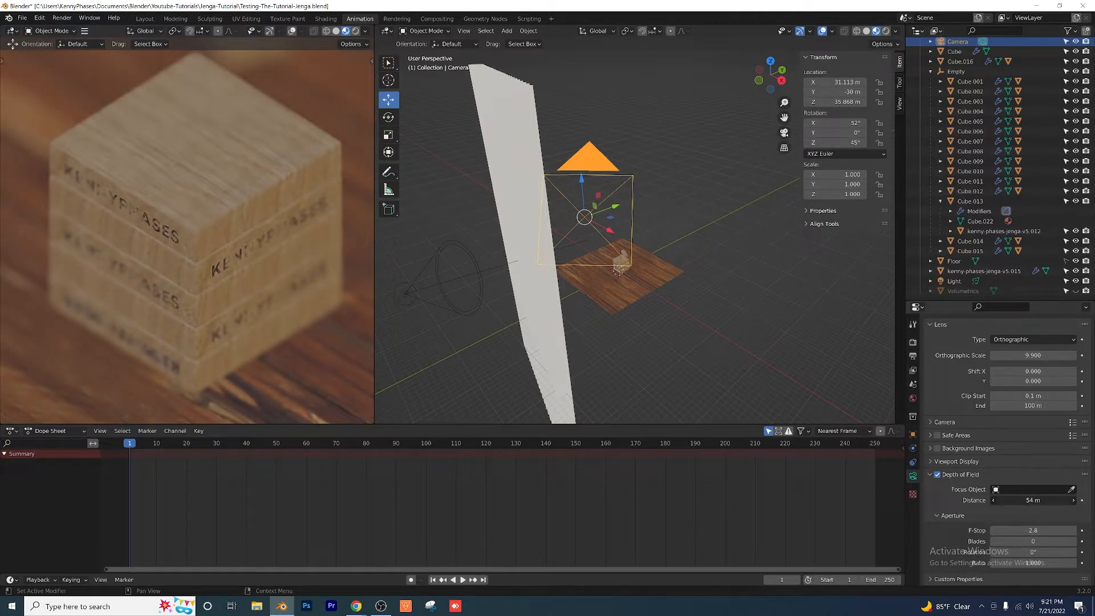
pyautogui.write('4')
pyautogui.press('Return')
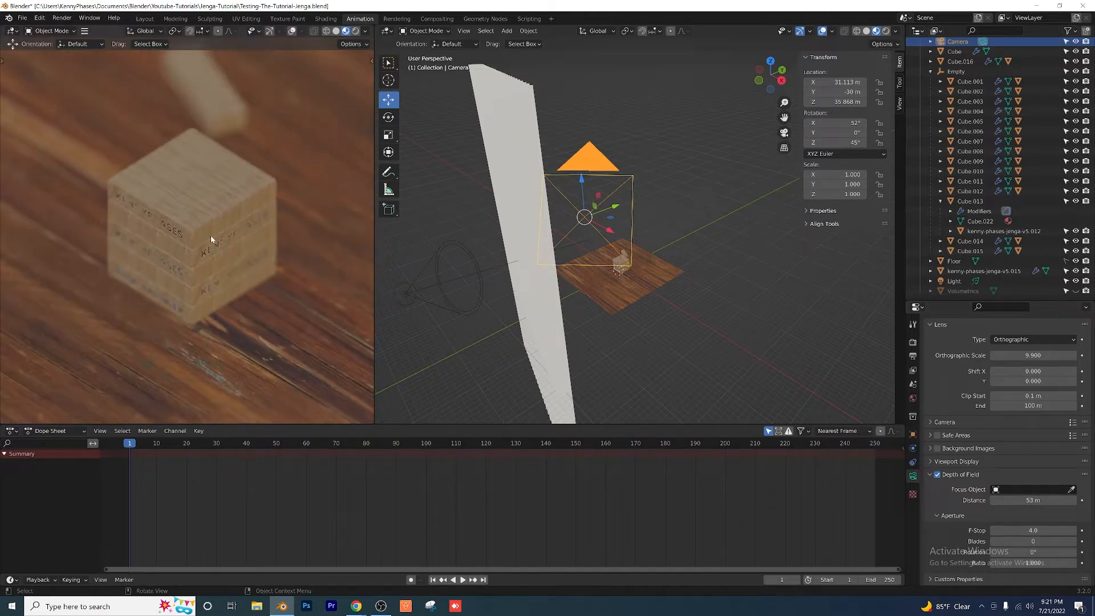
pyautogui.doubleClick(1030, 530)
pyautogui.write('8')
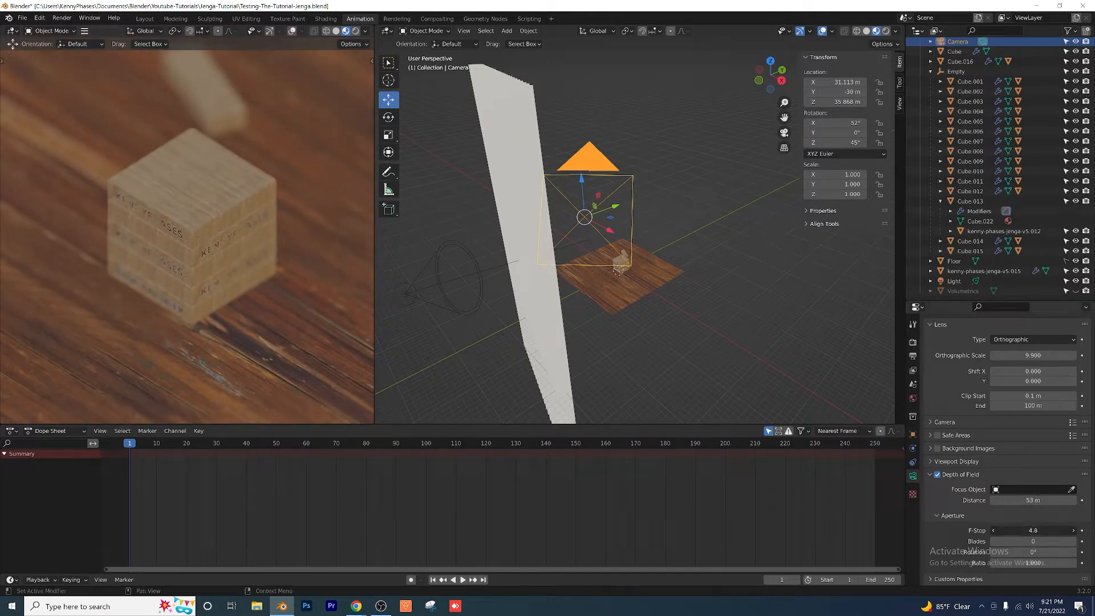
pyautogui.press('Return')
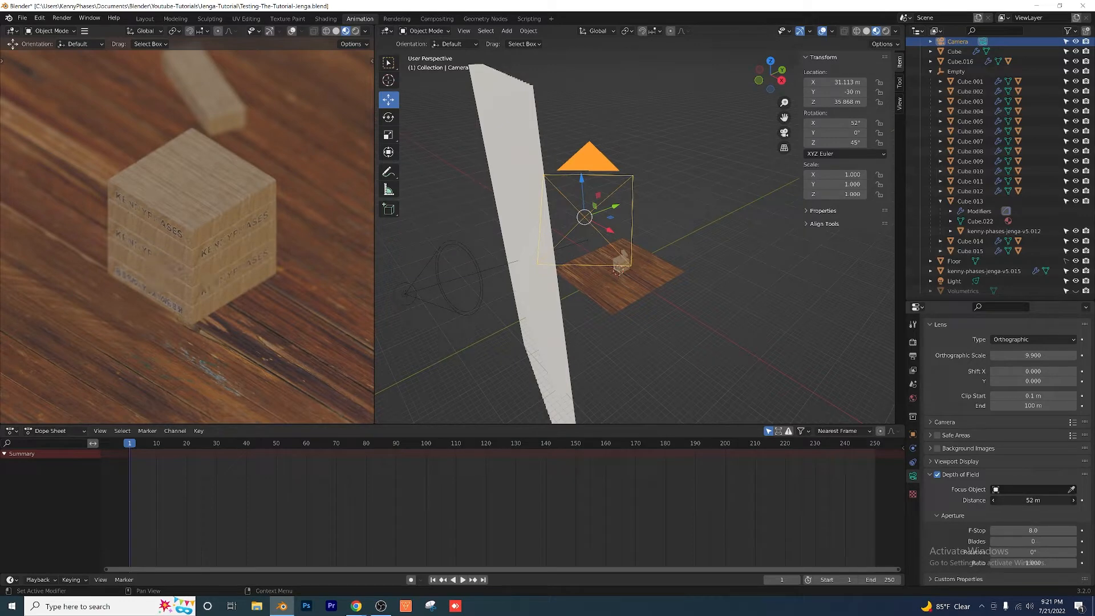
pyautogui.click(365, 30)
pyautogui.click(355, 32)
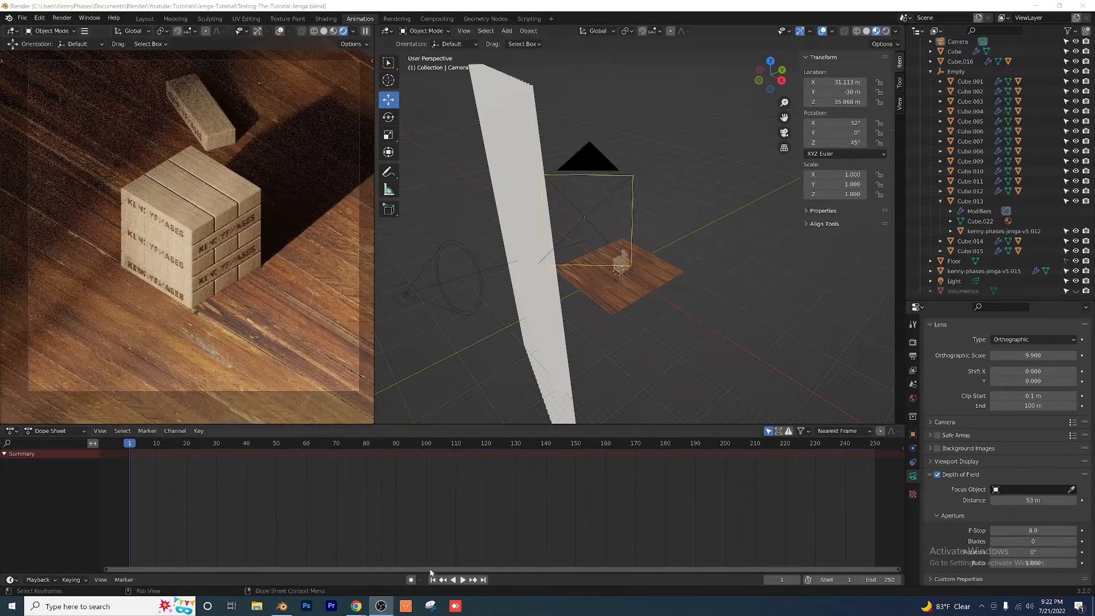
# Step: Switch to the browser and open Poly Haven's HDRI collection
pyautogui.moveTo(356, 605)
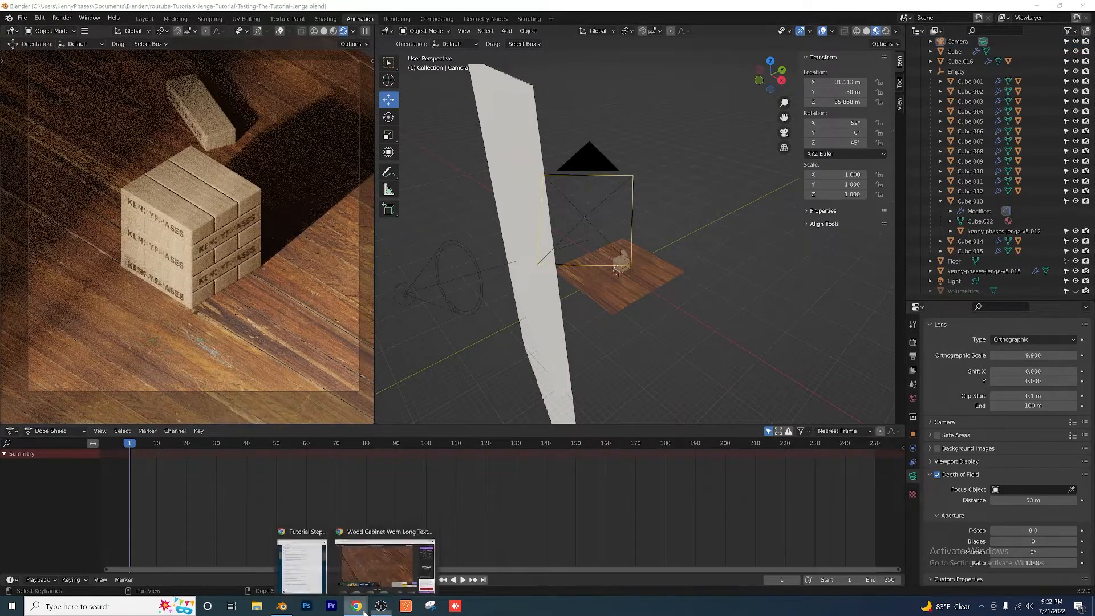
pyautogui.click(379, 565)
pyautogui.moveTo(883, 64)
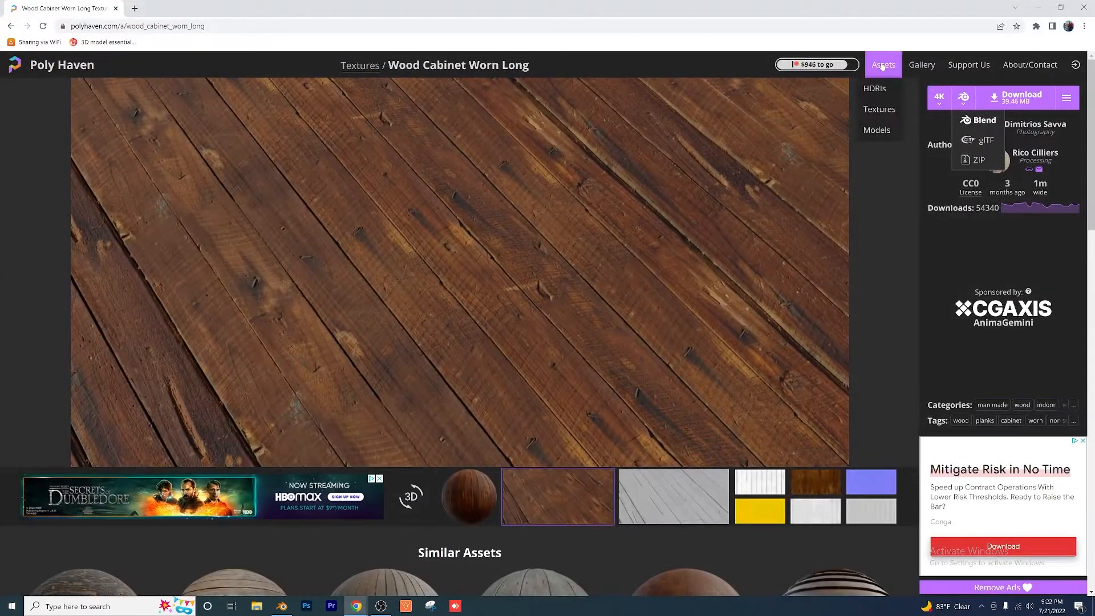
pyautogui.click(879, 91)
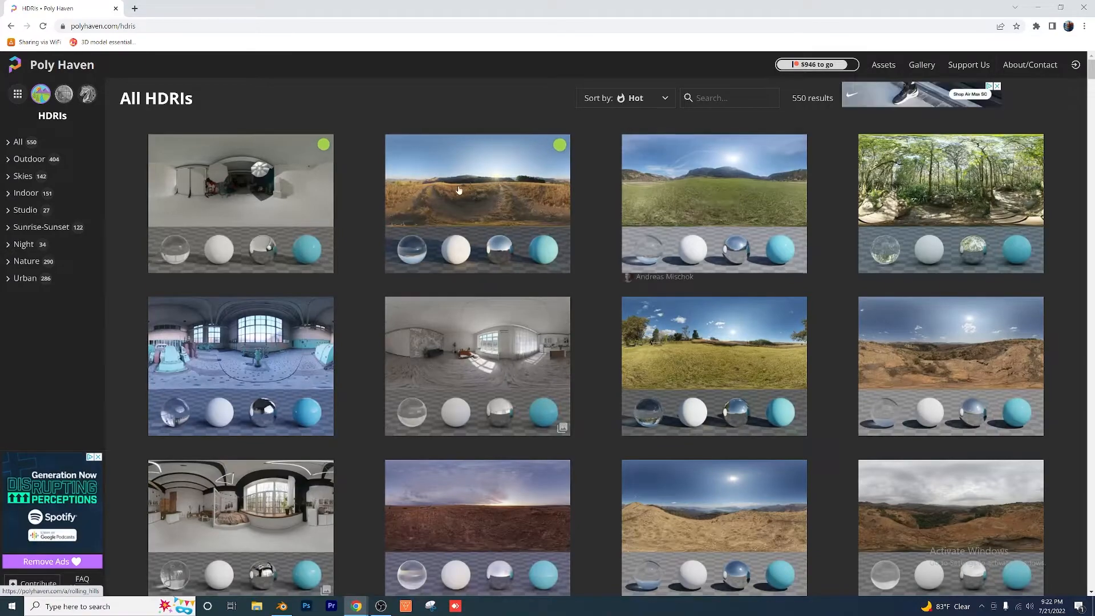
# Step: Browse the Poly Haven HDRIs and open the Spaichingen Hill page
pyautogui.scroll(-1, 741, 342)
pyautogui.scroll(-5, 939, 334)
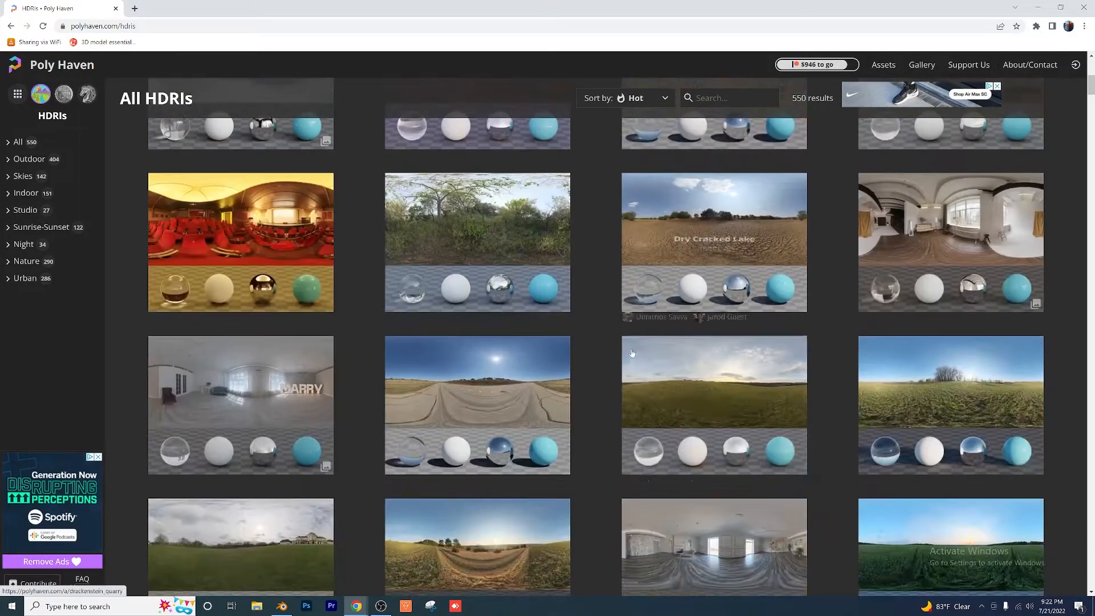
pyautogui.scroll(-5, 941, 354)
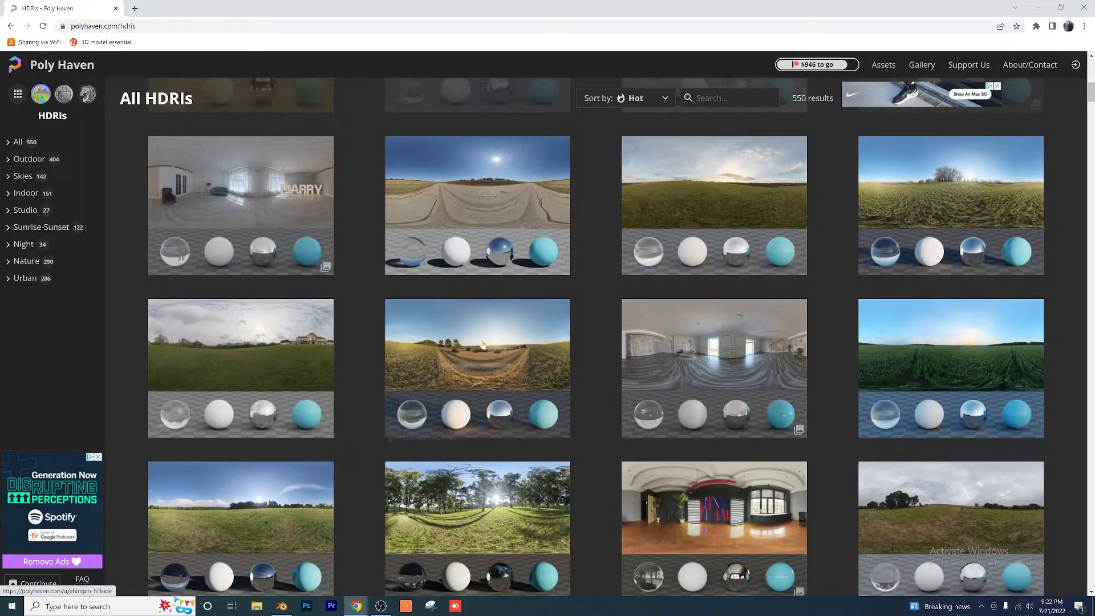
pyautogui.scroll(-2, 479, 257)
pyautogui.scroll(-1, 472, 434)
pyautogui.scroll(-2, 472, 435)
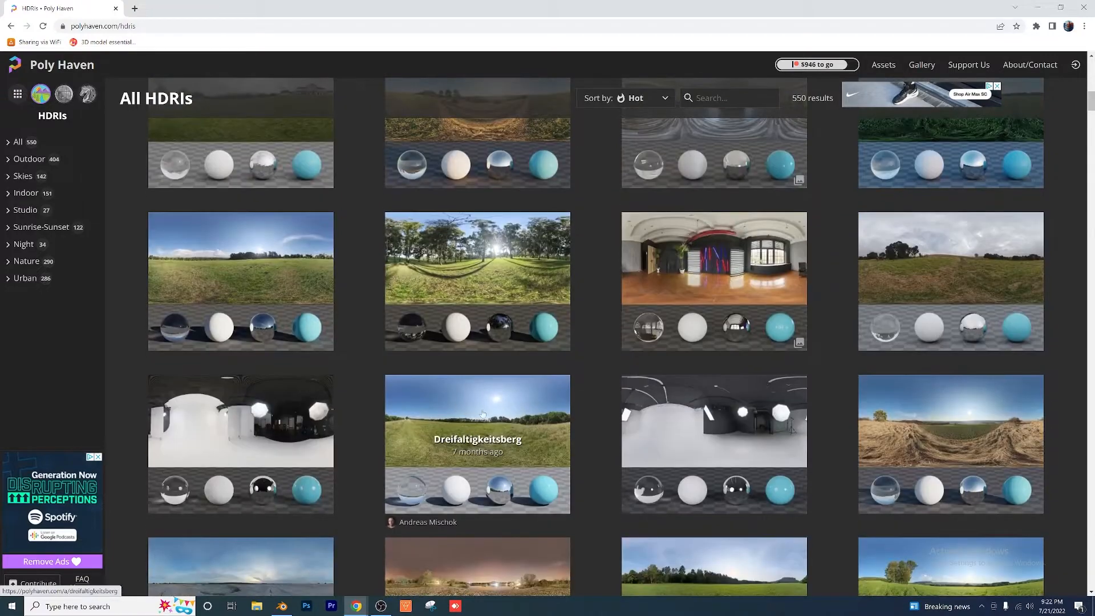
pyautogui.scroll(-4, 530, 439)
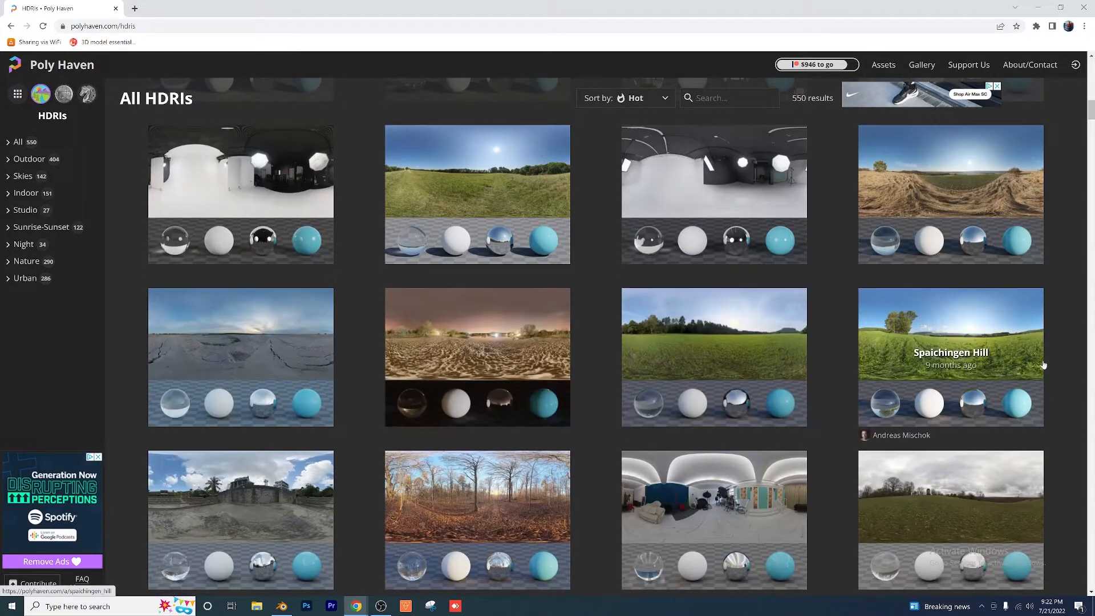
pyautogui.click(986, 335)
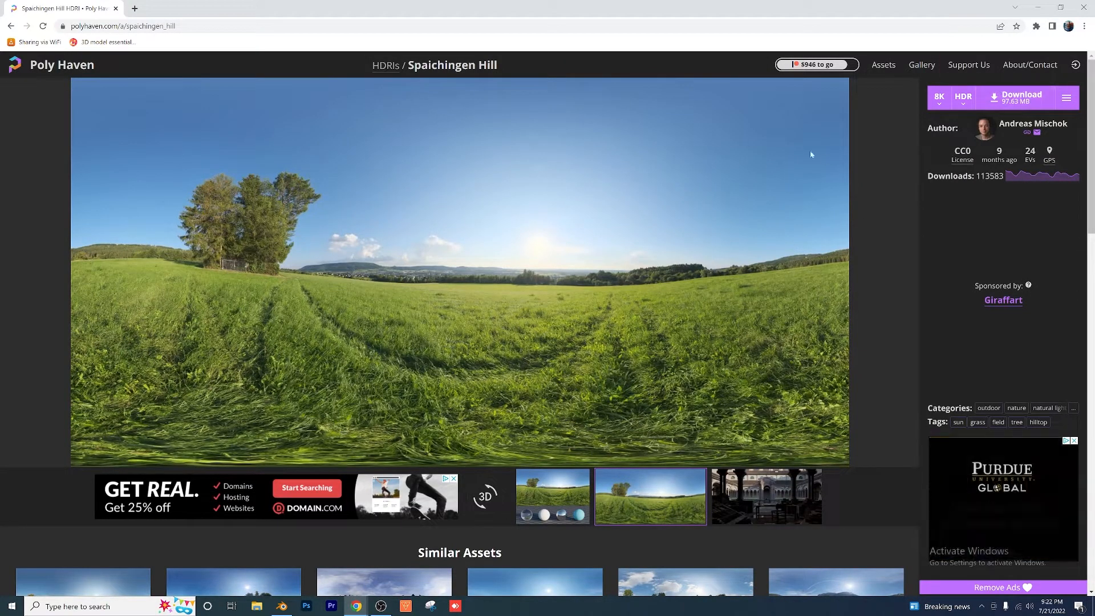
# Step: Return to Blender and give the world background an Environment Texture using spaichingen_hill_4k.hdr from the HDRIs folder
pyautogui.click(1039, 8)
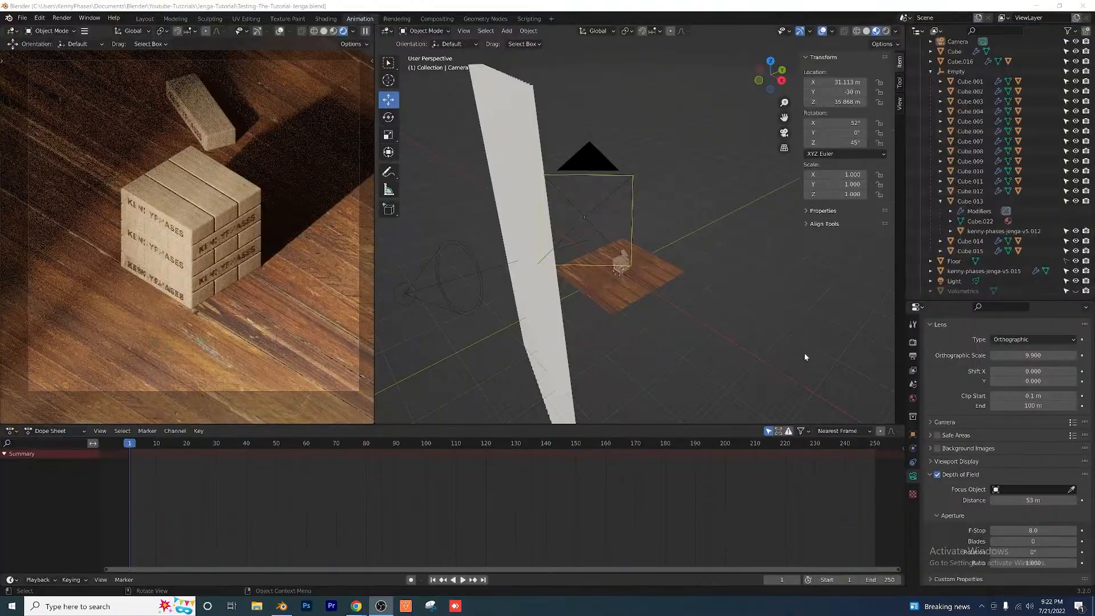
pyautogui.click(913, 399)
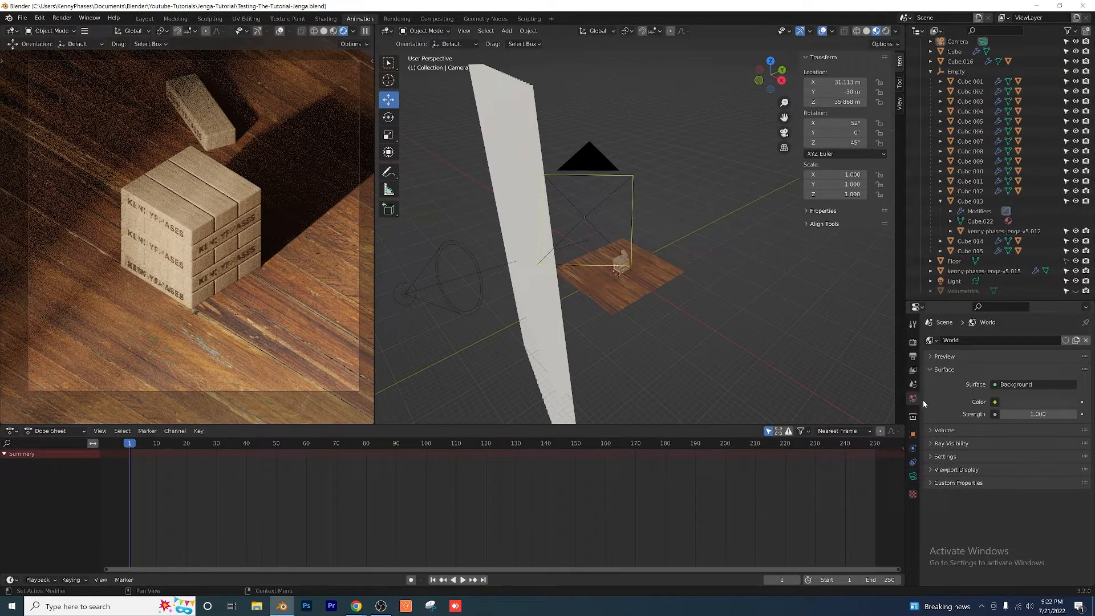
pyautogui.click(995, 403)
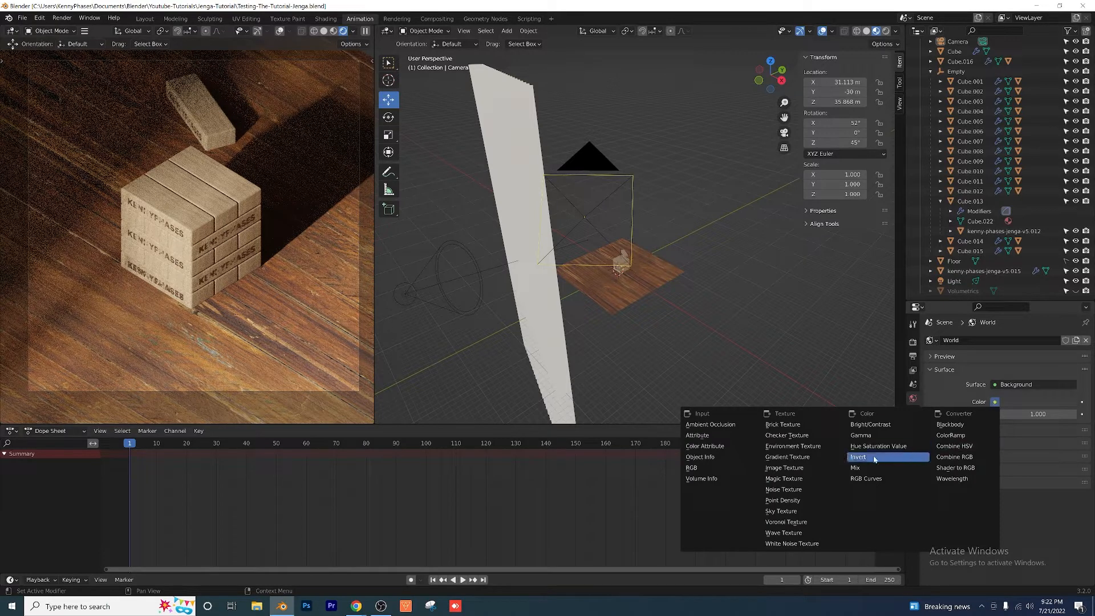
pyautogui.click(801, 447)
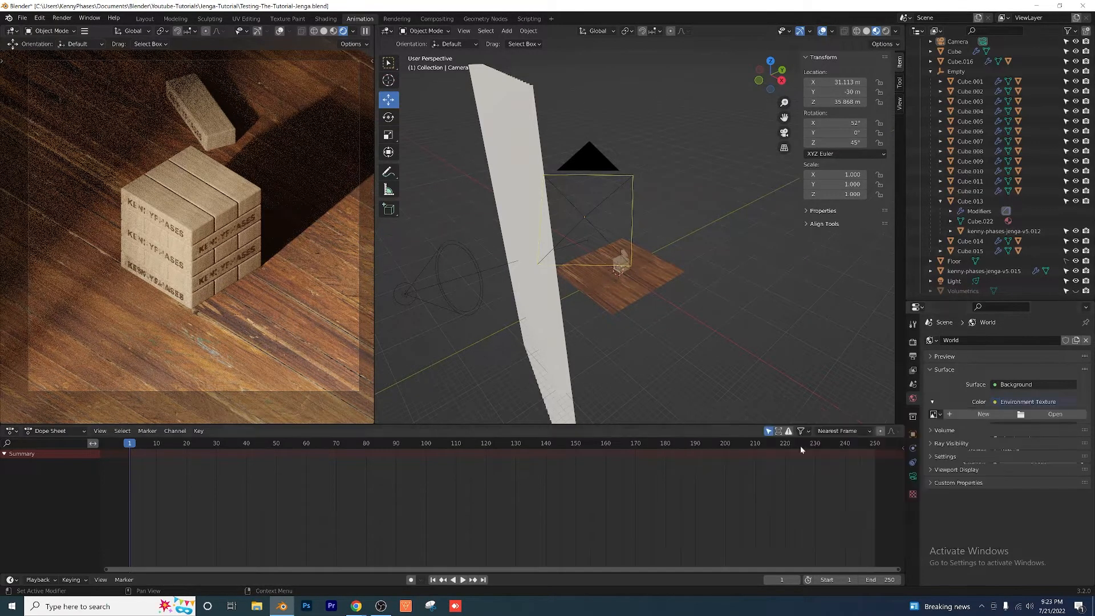
pyautogui.click(1039, 413)
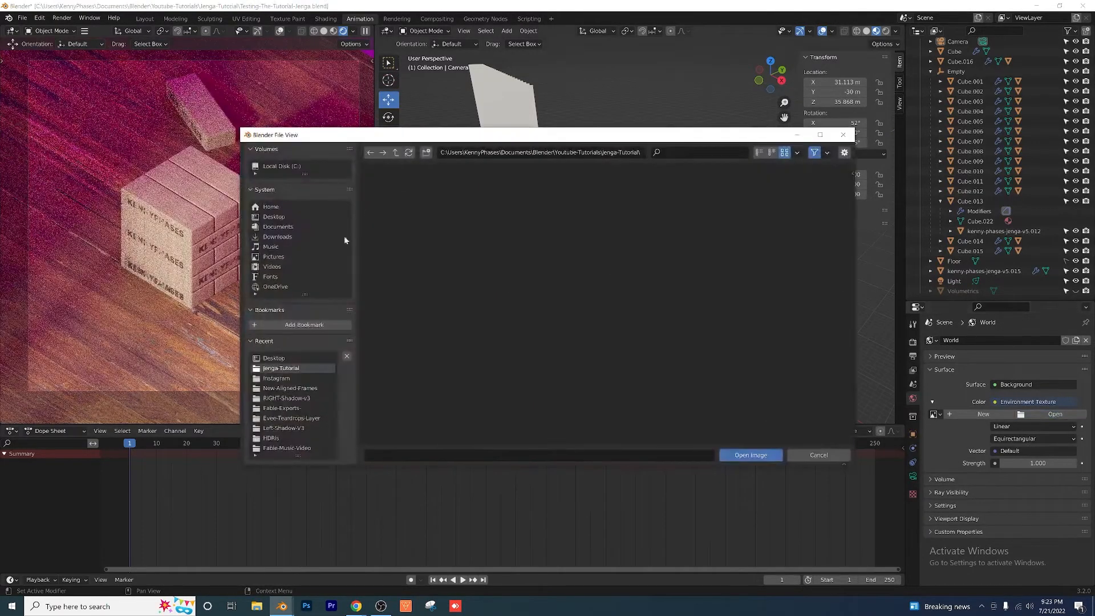
pyautogui.click(289, 437)
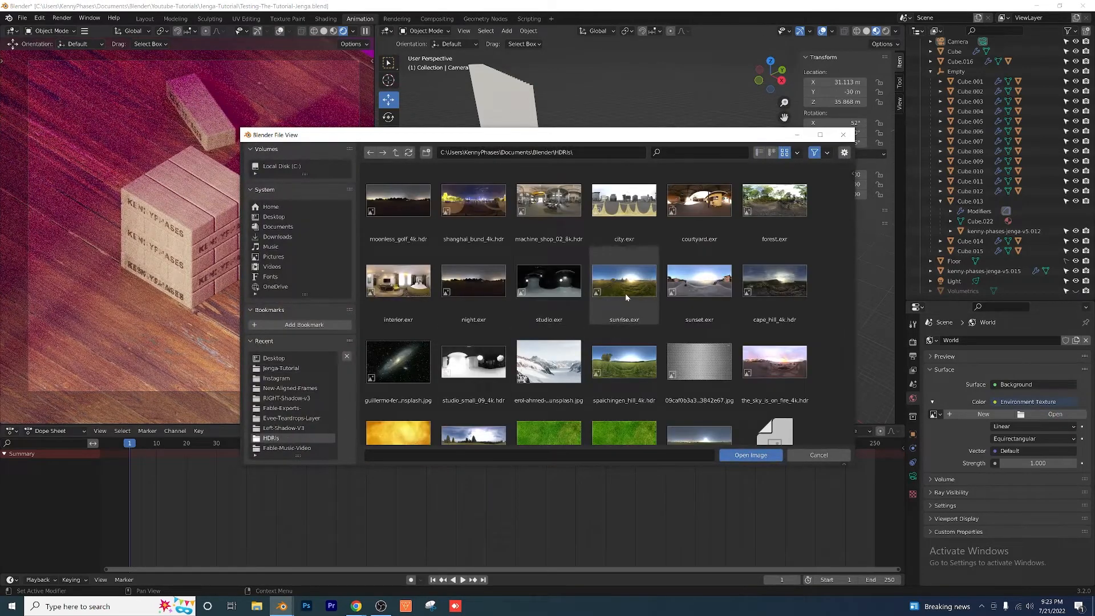
pyautogui.doubleClick(626, 363)
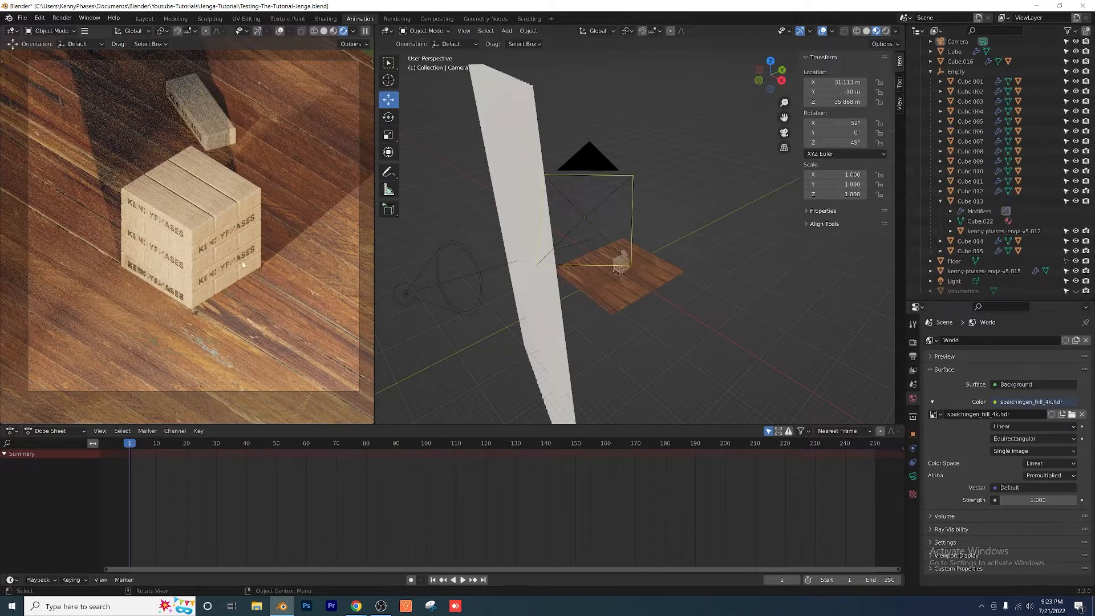
pyautogui.scroll(-3, 285, 201)
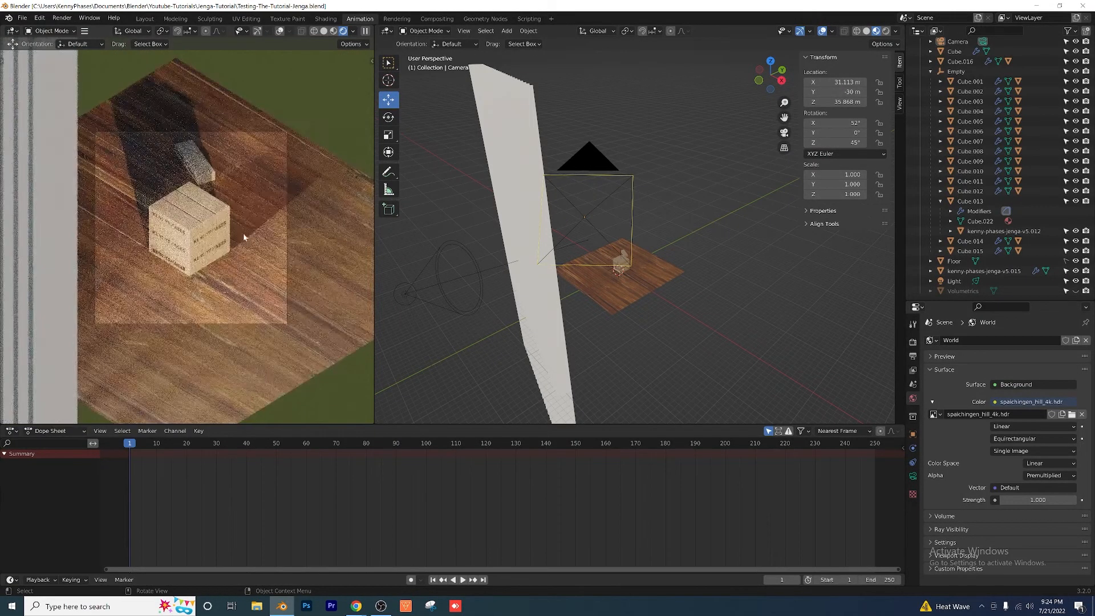
pyautogui.moveTo(197, 250); pyautogui.dragTo(191, 222, button='middle')
pyautogui.press('KP_0')
pyautogui.scroll(2, 193, 221)
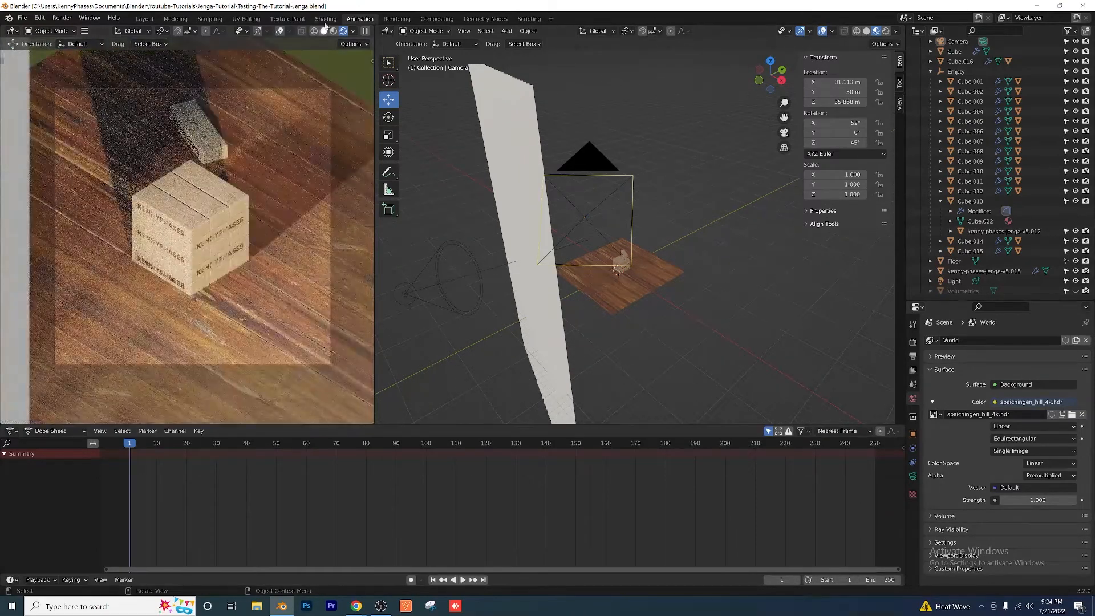
# Step: Open the Shading workspace and show the World's shader nodes instead of the object's
pyautogui.click(325, 19)
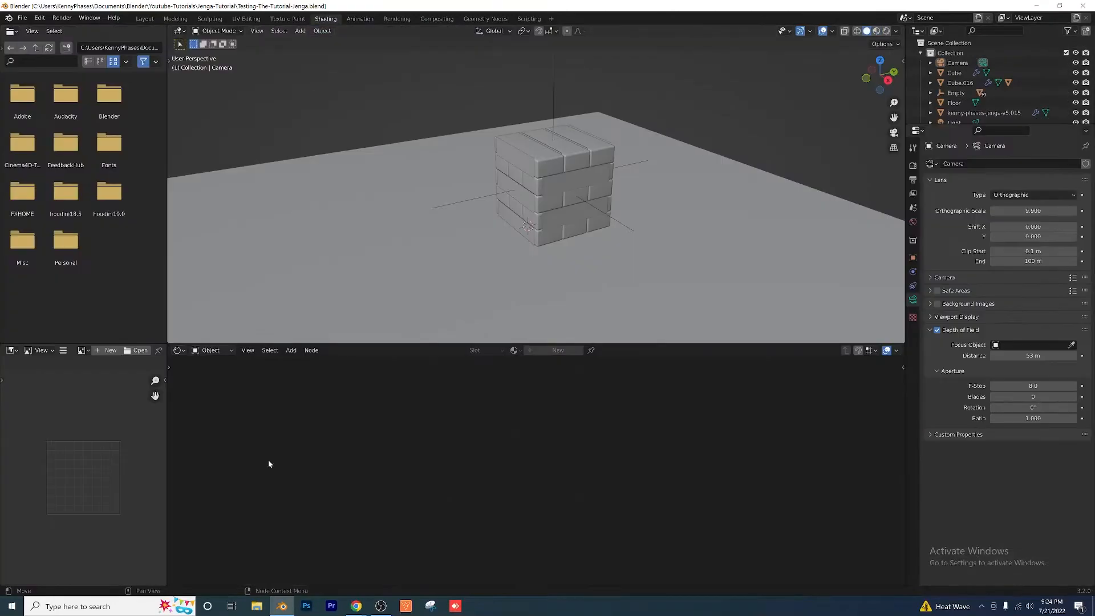
pyautogui.click(210, 351)
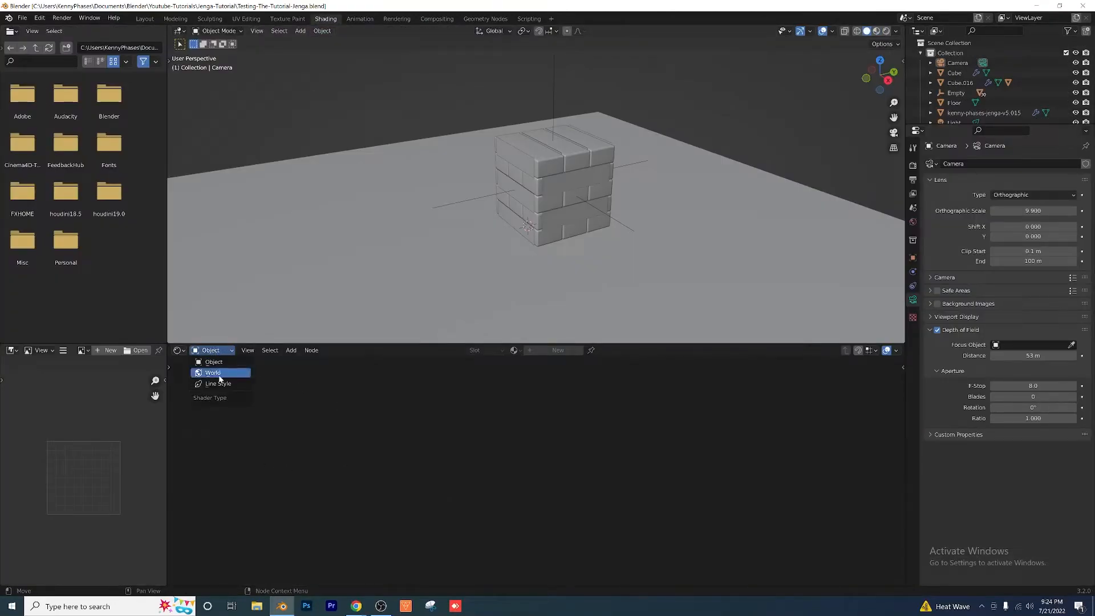
pyautogui.click(213, 372)
pyautogui.press('Home')
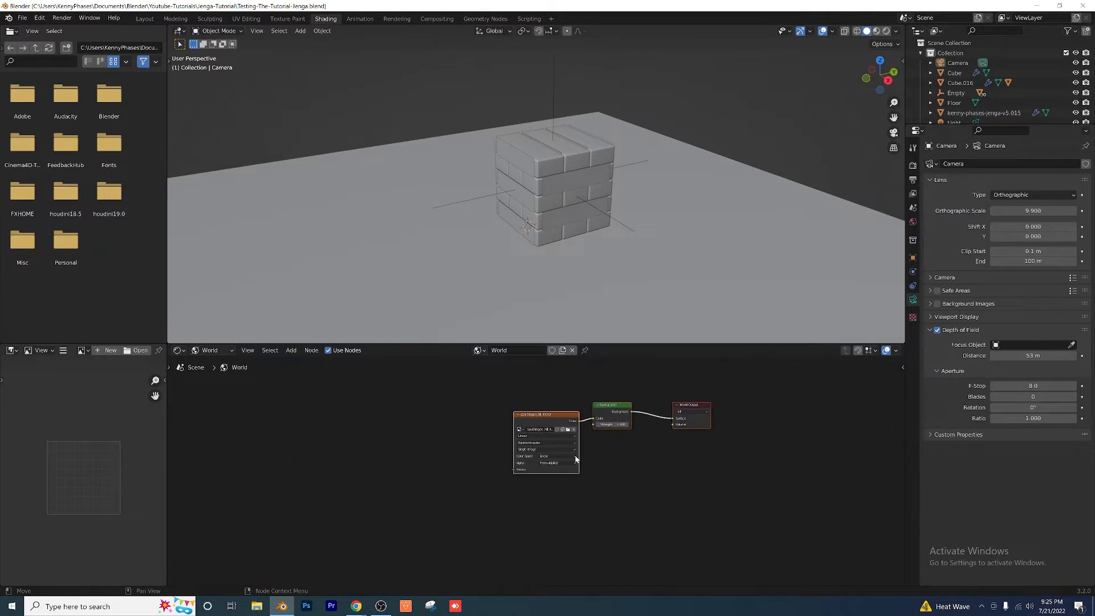
pyautogui.scroll(3, 487, 441)
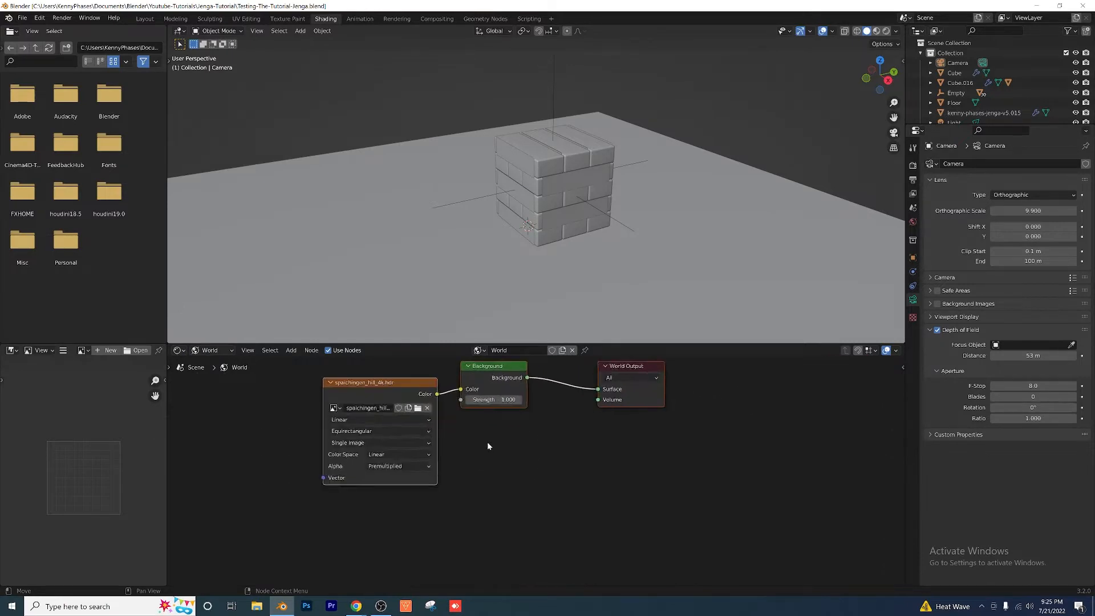
# Step: Add a Texture Coordinate node to the left of the HDRI environment texture node
pyautogui.click(289, 351)
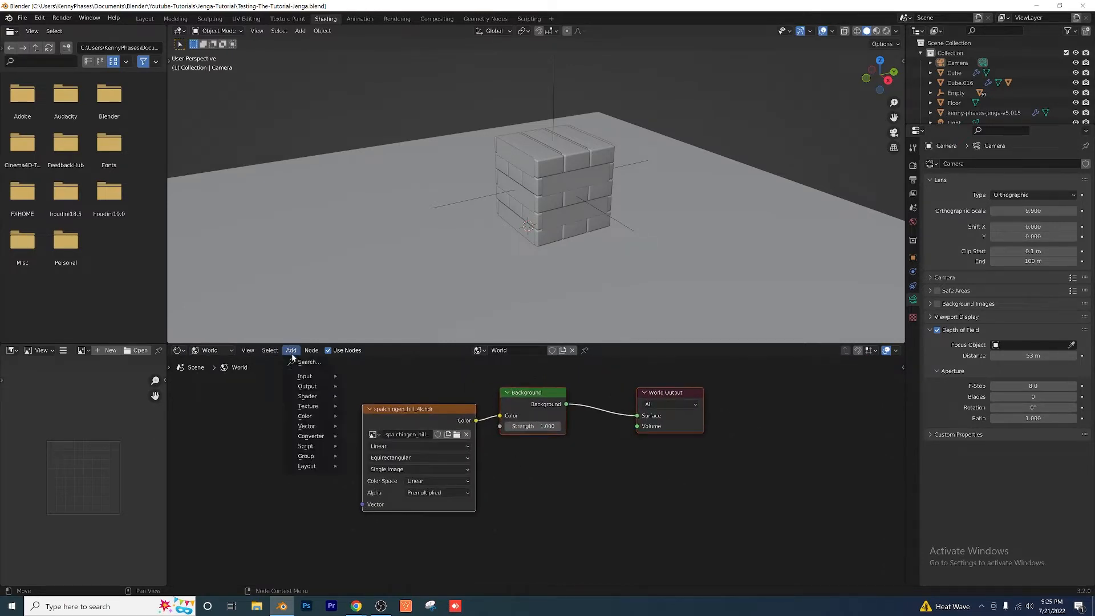
pyautogui.click(302, 362)
pyautogui.write('tetx')
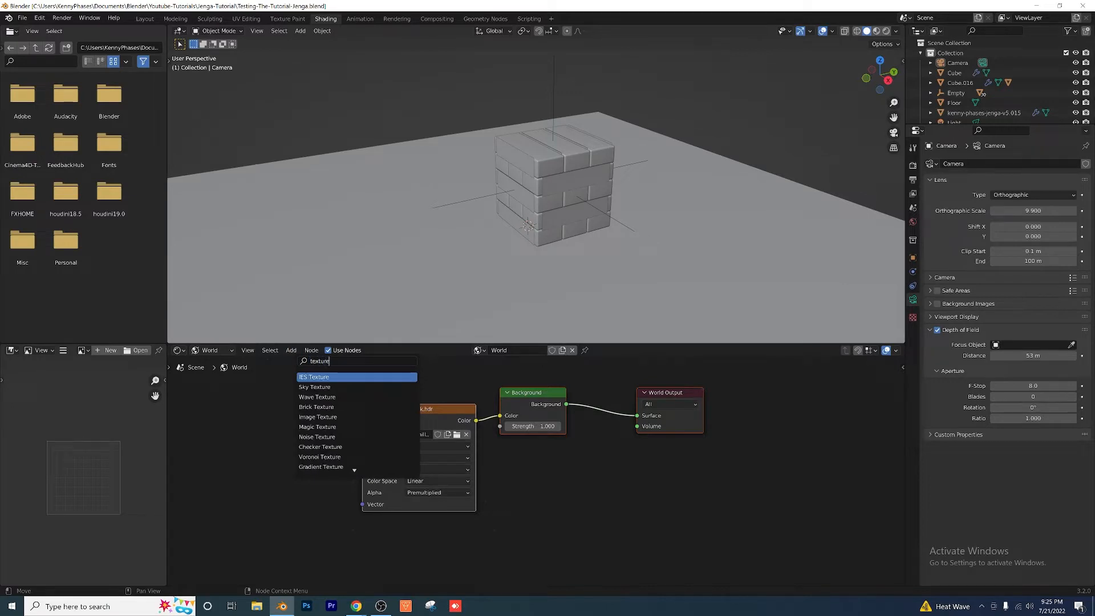
pyautogui.write(' co')
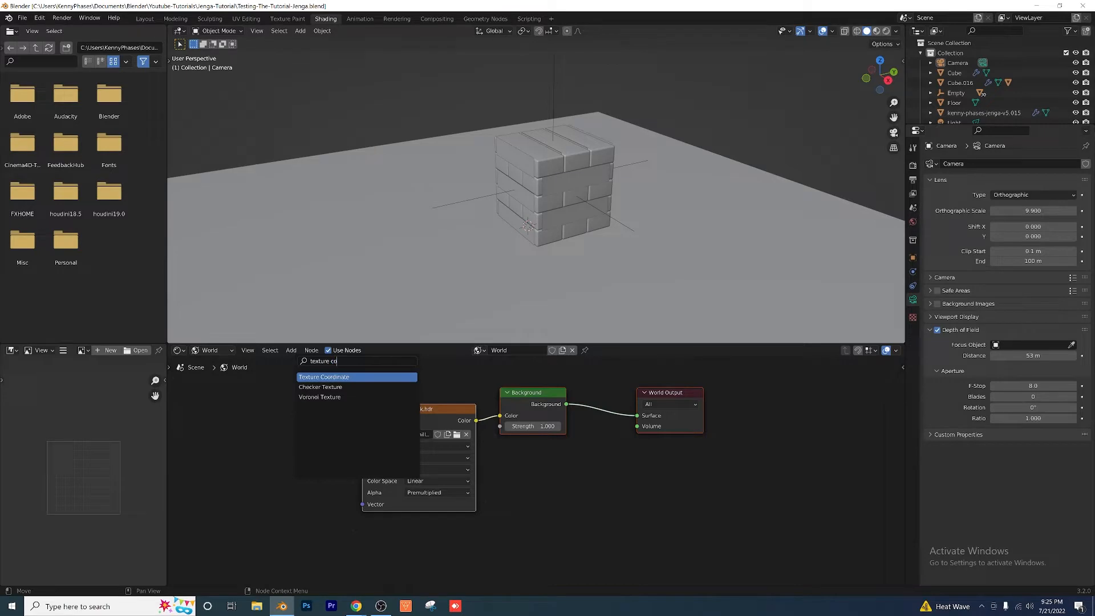
pyautogui.press('Return')
pyautogui.click(226, 411)
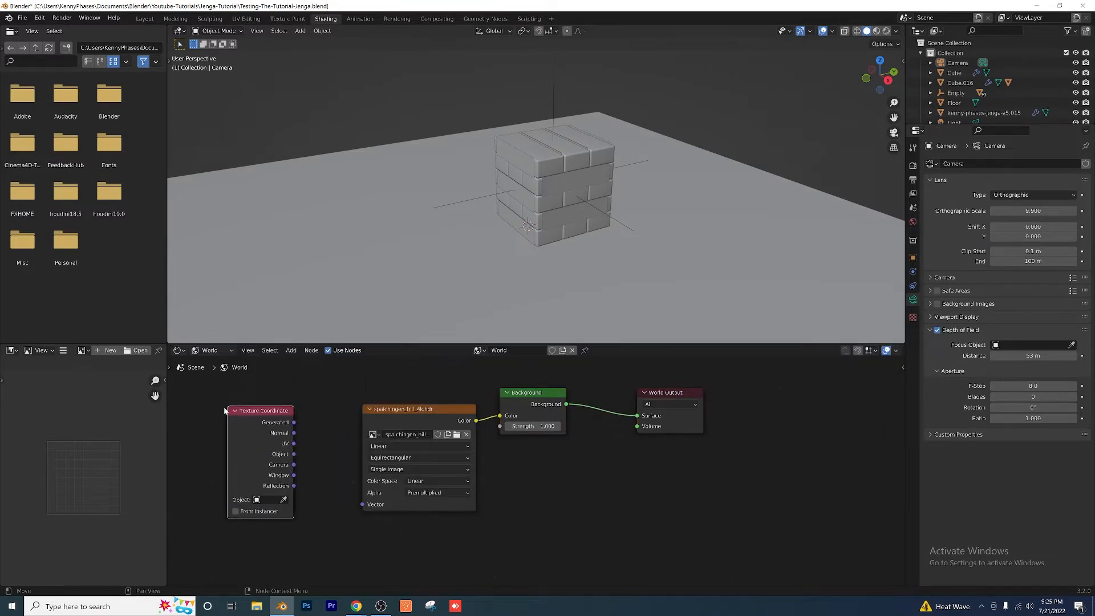
# Step: Add a Mapping node between the Texture Coordinate node and the environment texture node
pyautogui.click(298, 350)
pyautogui.click(308, 362)
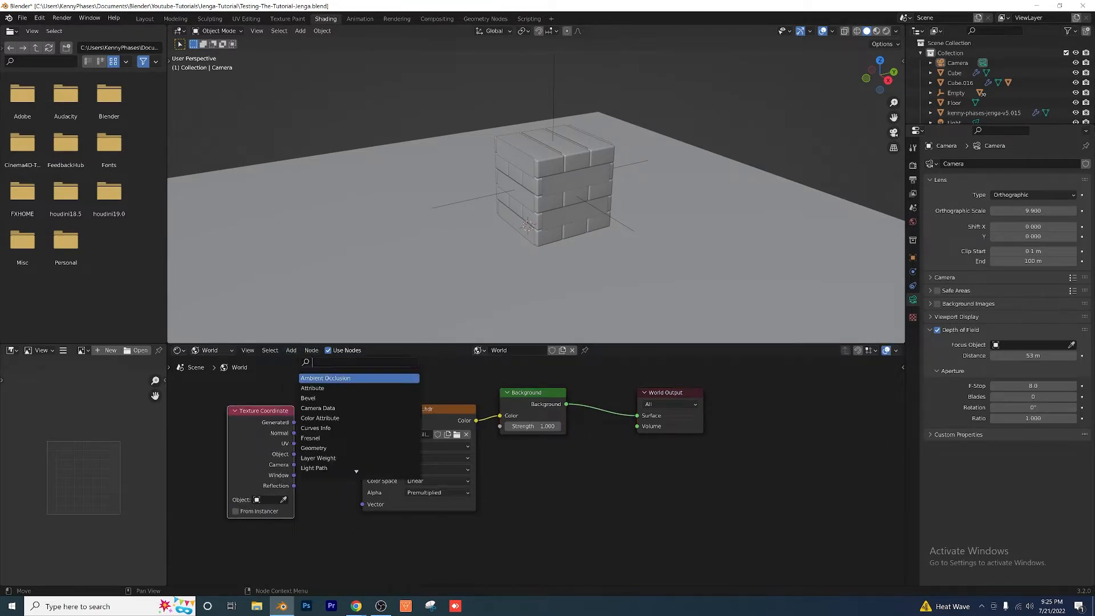
pyautogui.write('mapp')
pyautogui.press('Return')
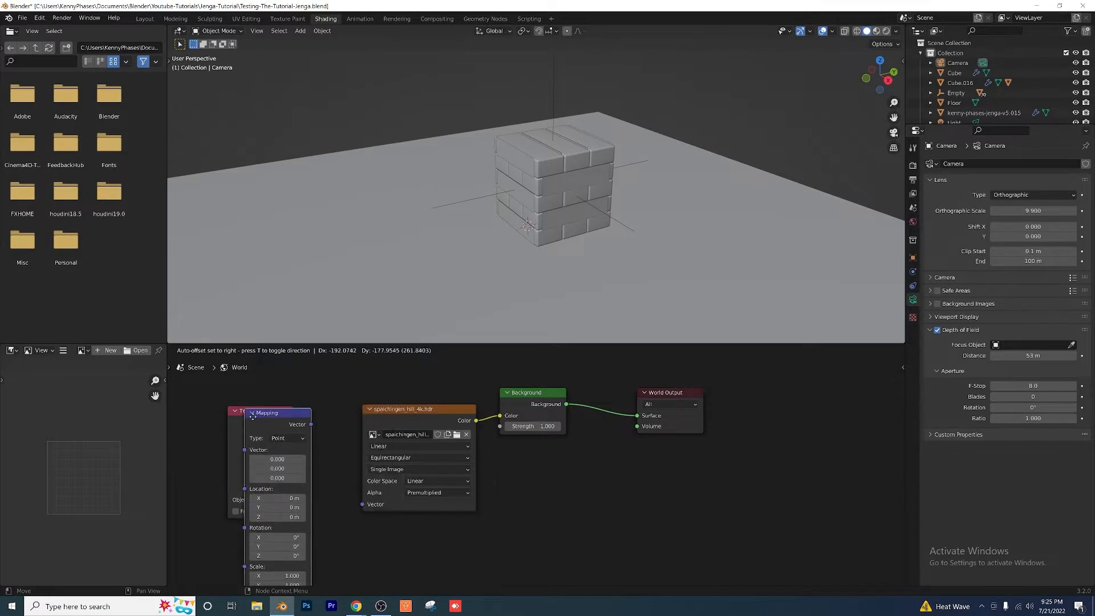
pyautogui.click(347, 410)
# Step: Connect the Mapping node's Vector output to the environment texture's Vector, and Texture Coordinate's Generated output to the Mapping node's Vector input
pyautogui.moveTo(334, 408); pyautogui.dragTo(363, 504)
pyautogui.moveTo(396, 412); pyautogui.dragTo(398, 412)
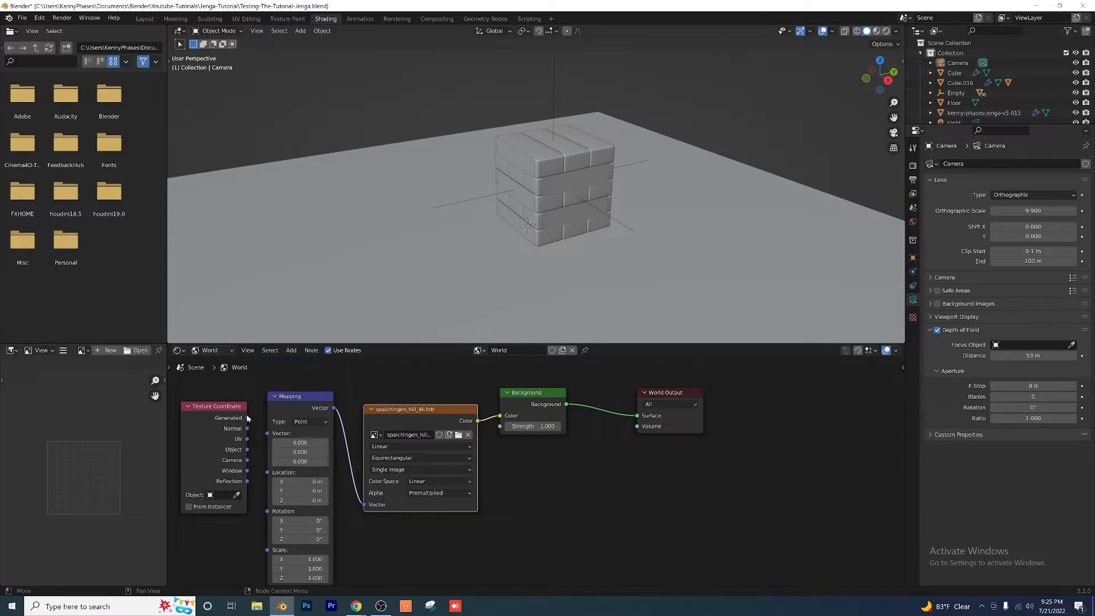
pyautogui.moveTo(247, 418); pyautogui.dragTo(268, 435)
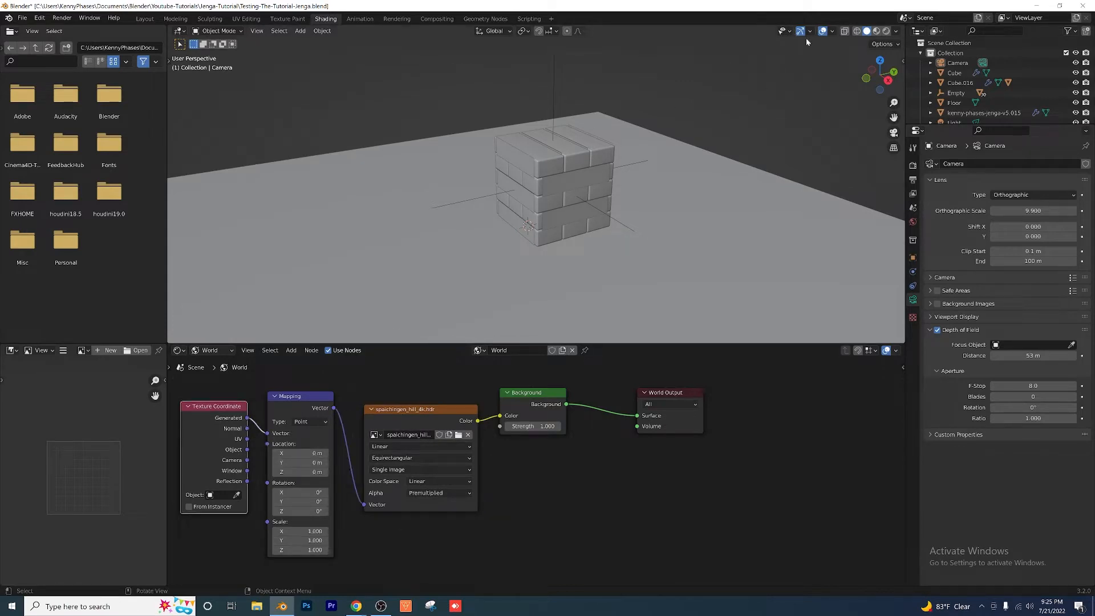
# Step: Switch the 3D viewport to Rendered shading to view the scene against the HDRI background
pyautogui.click(885, 31)
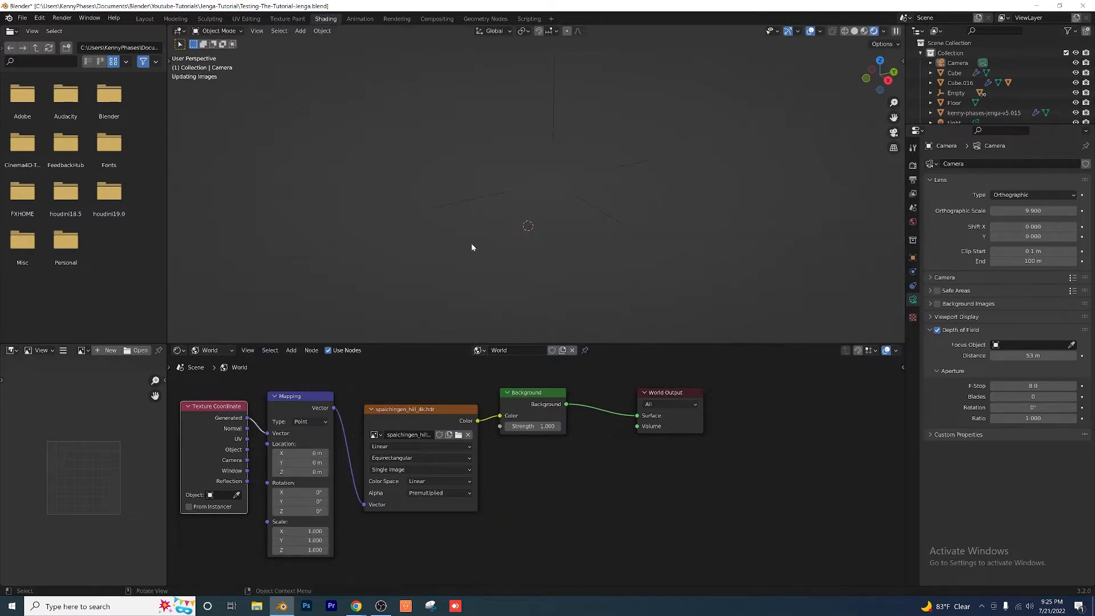
pyautogui.moveTo(478, 206)
pyautogui.mouseDown(button='middle')
pyautogui.moveTo(476, 179)
pyautogui.moveTo(496, 194)
pyautogui.mouseUp(button='middle')
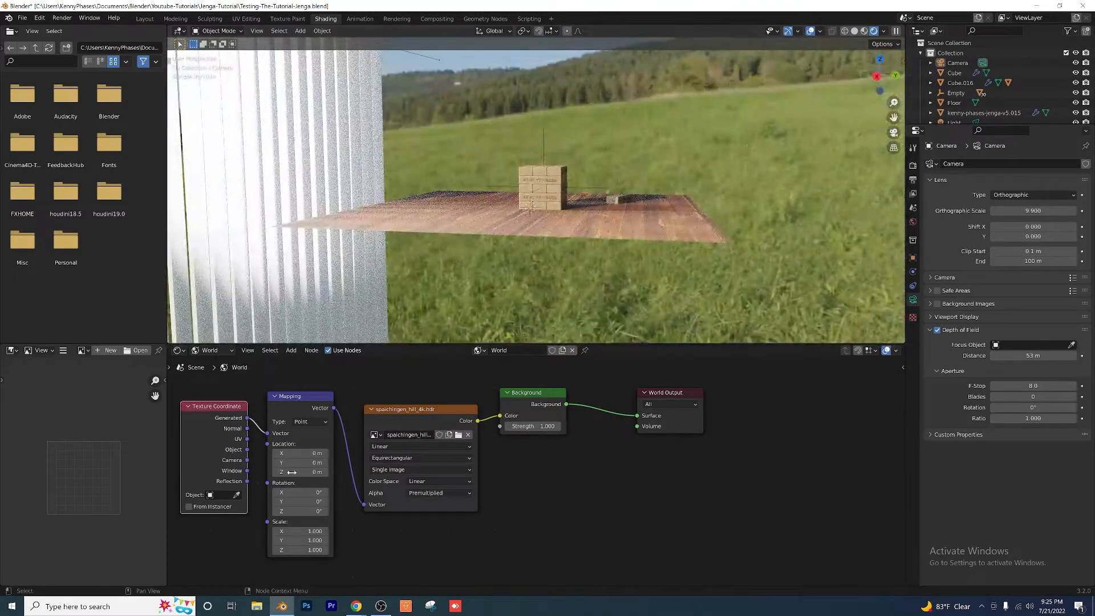
# Step: Rotate the HDRI to -281° about Z in the Mapping node, judging the lighting through the camera view
pyautogui.moveTo(307, 500); pyautogui.dragTo(325, 500)
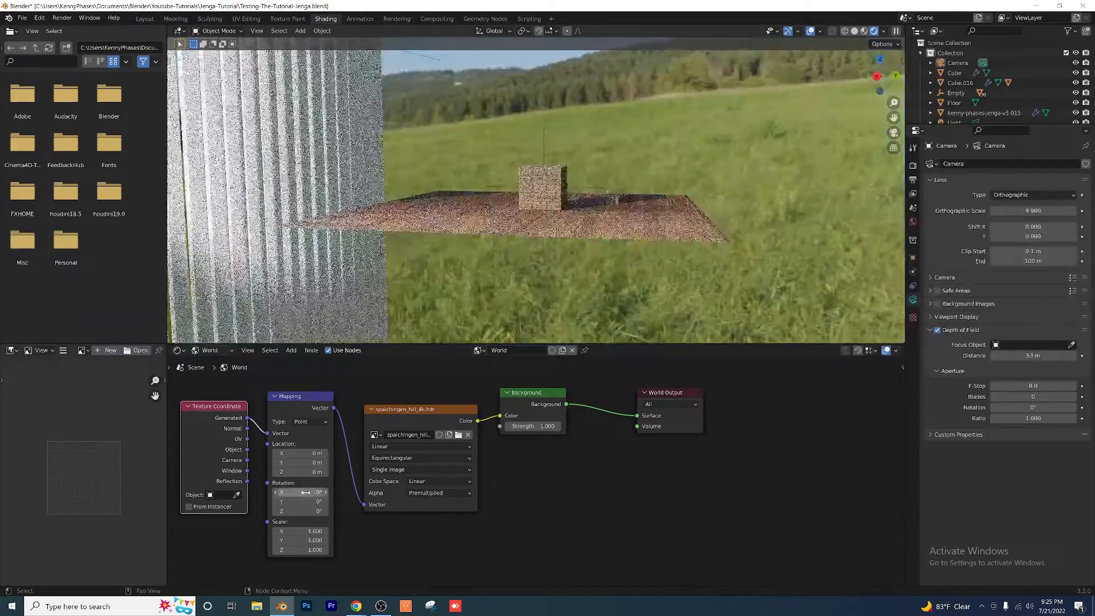
pyautogui.hotkey('ctrl', 'z')
pyautogui.moveTo(319, 511); pyautogui.dragTo(295, 511)
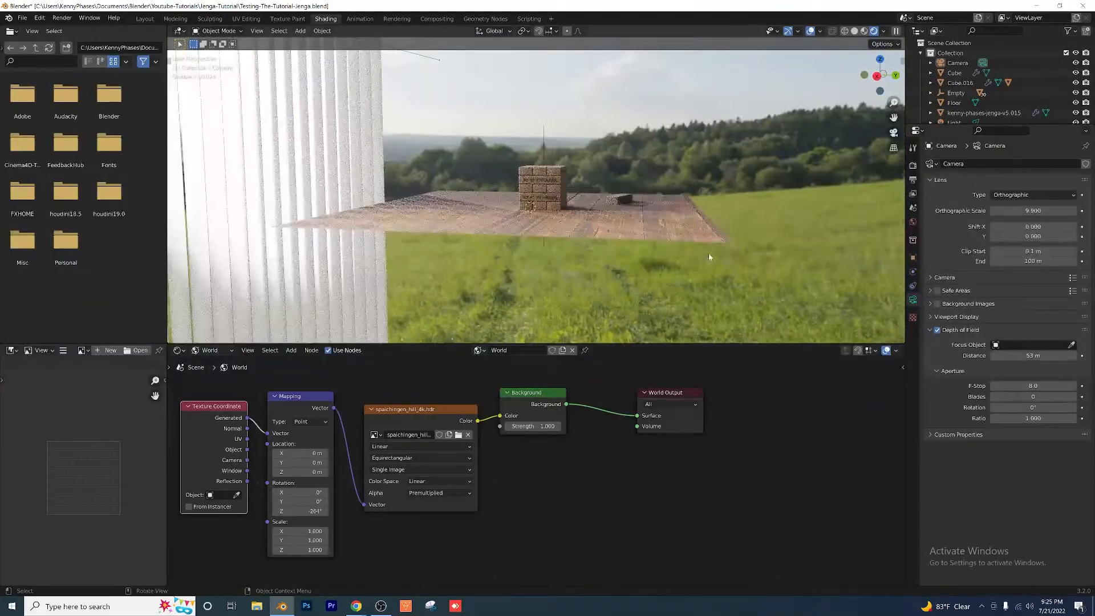
pyautogui.press('KP_0')
pyautogui.scroll(-4, 708, 257)
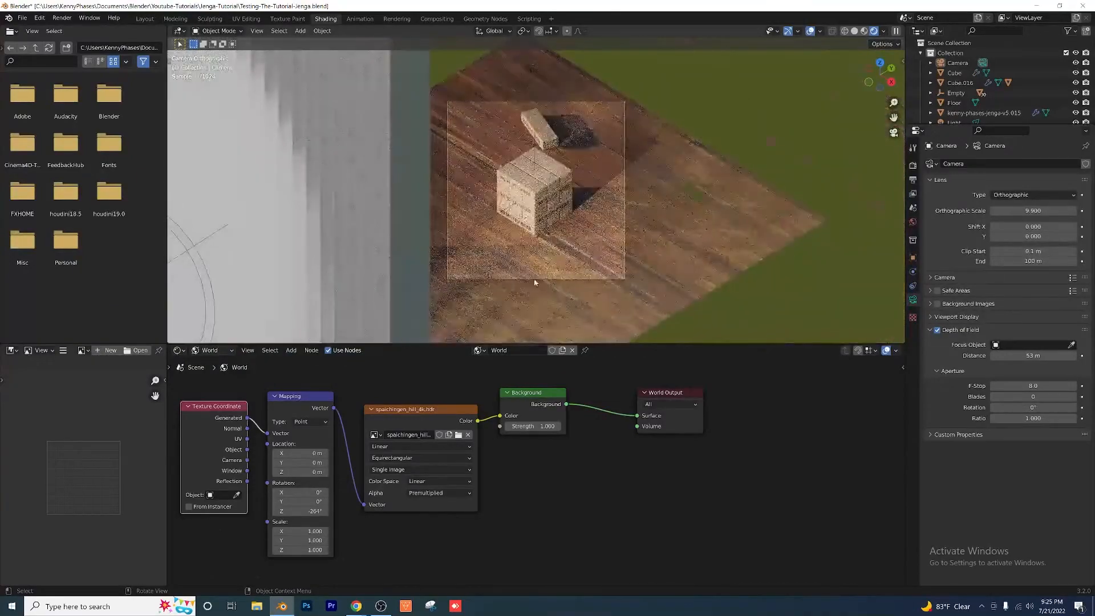
pyautogui.moveTo(312, 512); pyautogui.dragTo(304, 512)
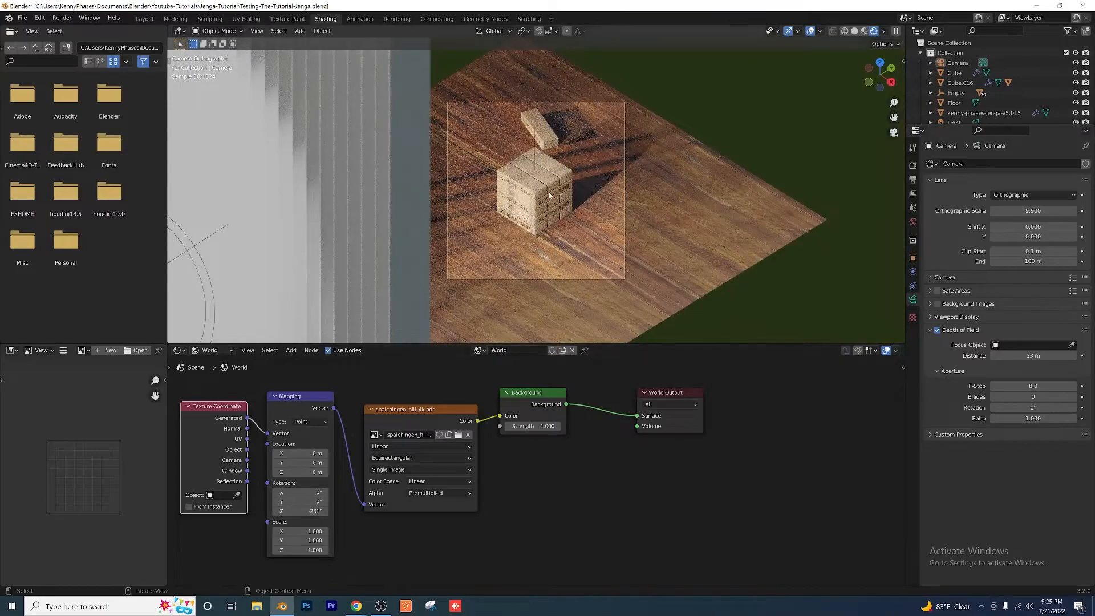
# Step: Enlarge the 3D viewport above the node editor and examine the slat shadows around the tower
pyautogui.scroll(1, 544, 203)
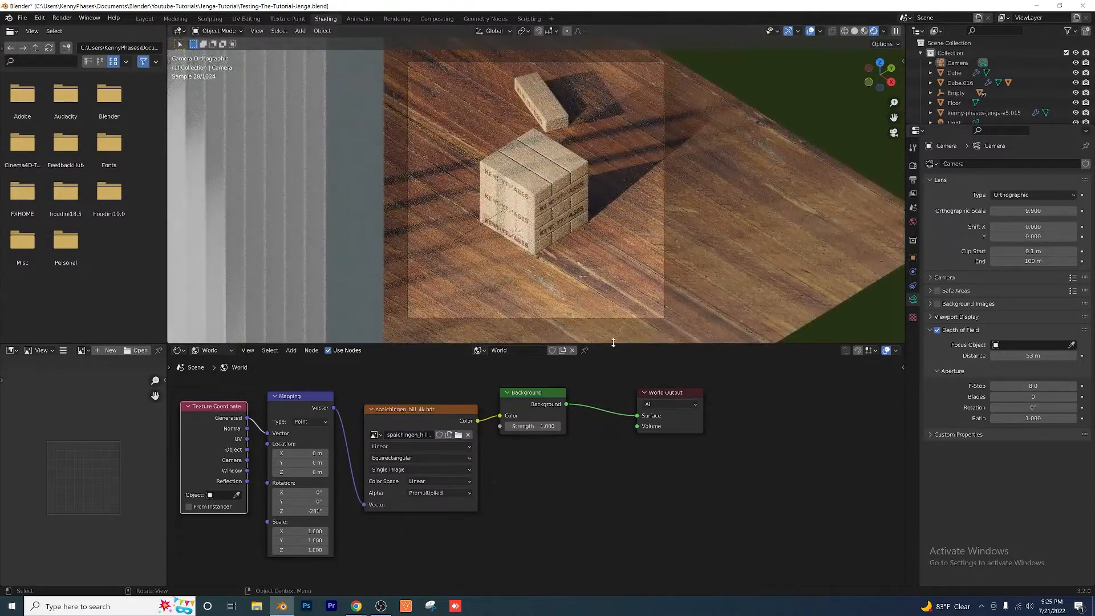
pyautogui.moveTo(613, 343); pyautogui.dragTo(613, 386)
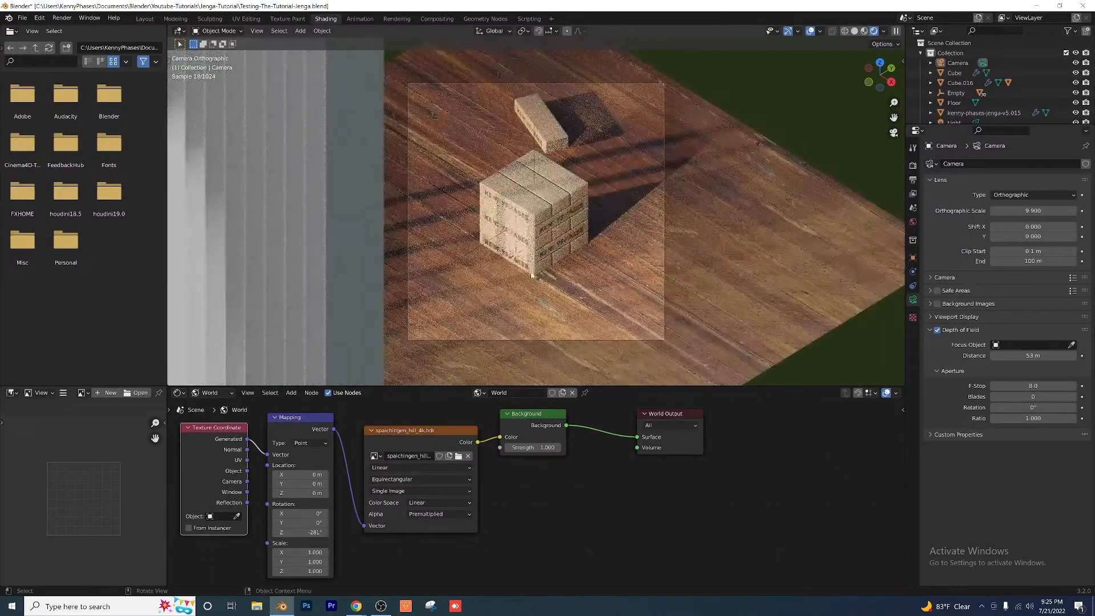
pyautogui.scroll(-4, 530, 276)
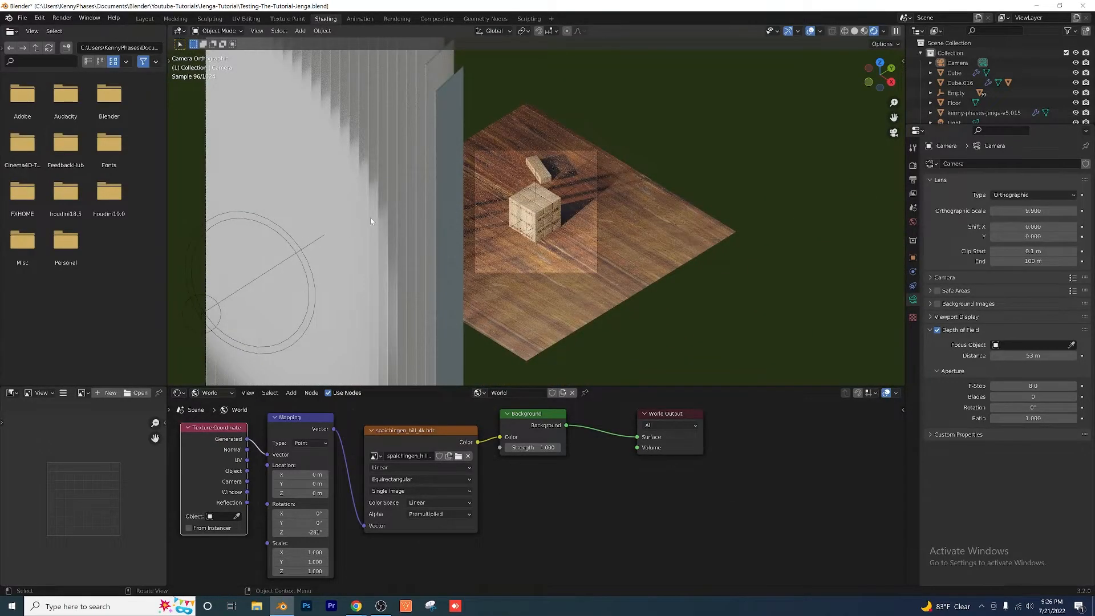
pyautogui.scroll(4, 448, 317)
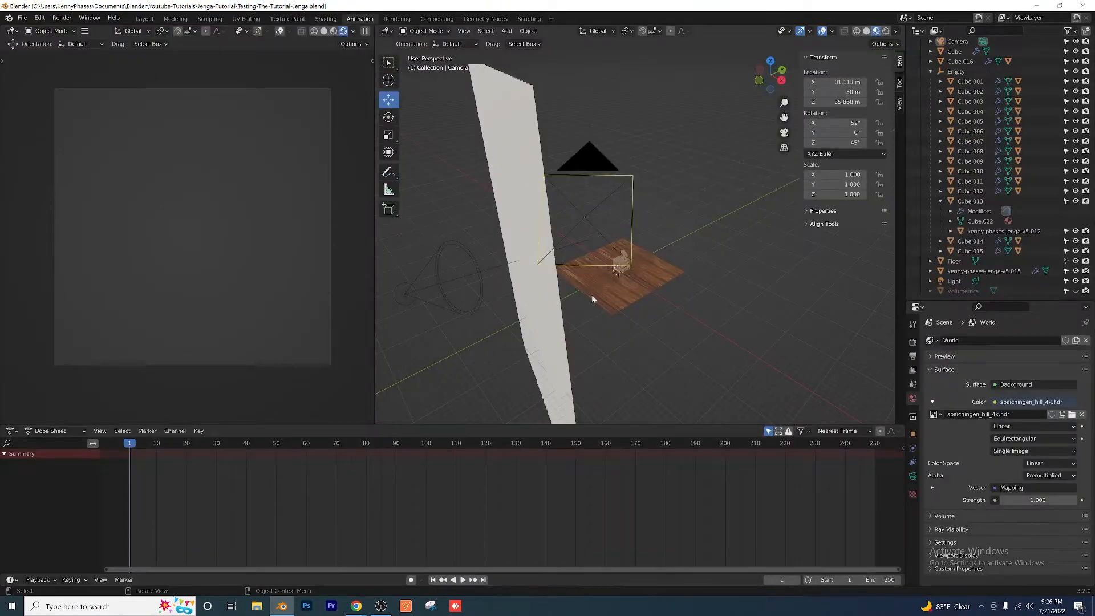
# Step: In the Animation workspace, assign the existing wood_cabinet_worn_long material to the slatted wall
pyautogui.moveTo(710, 174); pyautogui.dragTo(647, 181, button='middle')
pyautogui.click(489, 122)
pyautogui.keyDown('shift'); pyautogui.moveTo(531, 173); pyautogui.dragTo(632, 146, button='middle'); pyautogui.keyUp('shift')
pyautogui.moveTo(585, 119); pyautogui.dragTo(548, 118, button='middle')
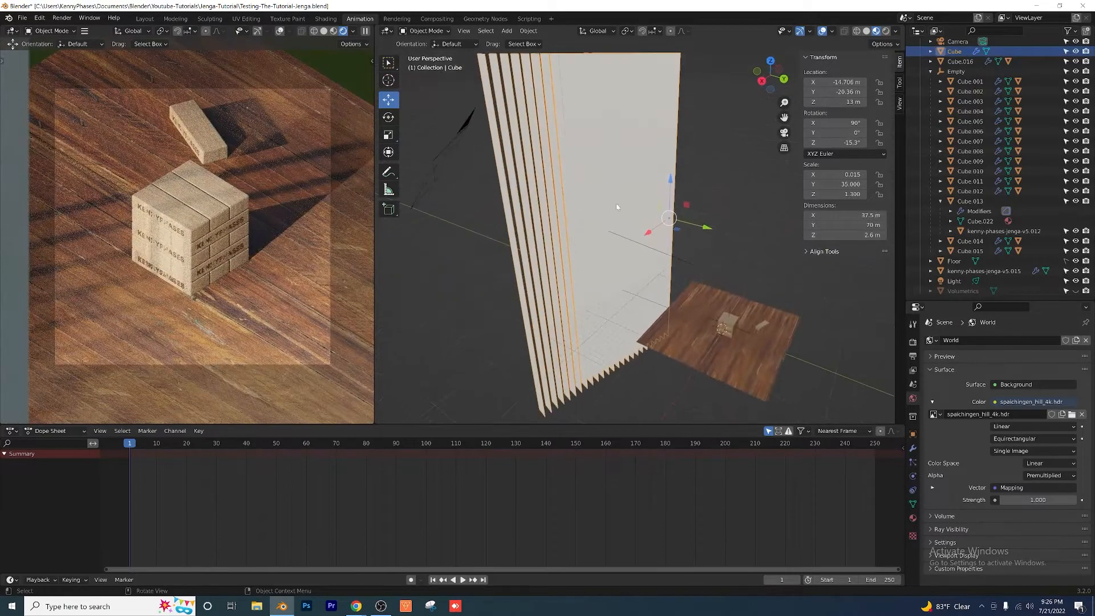
pyautogui.moveTo(617, 207); pyautogui.dragTo(556, 165, button='middle')
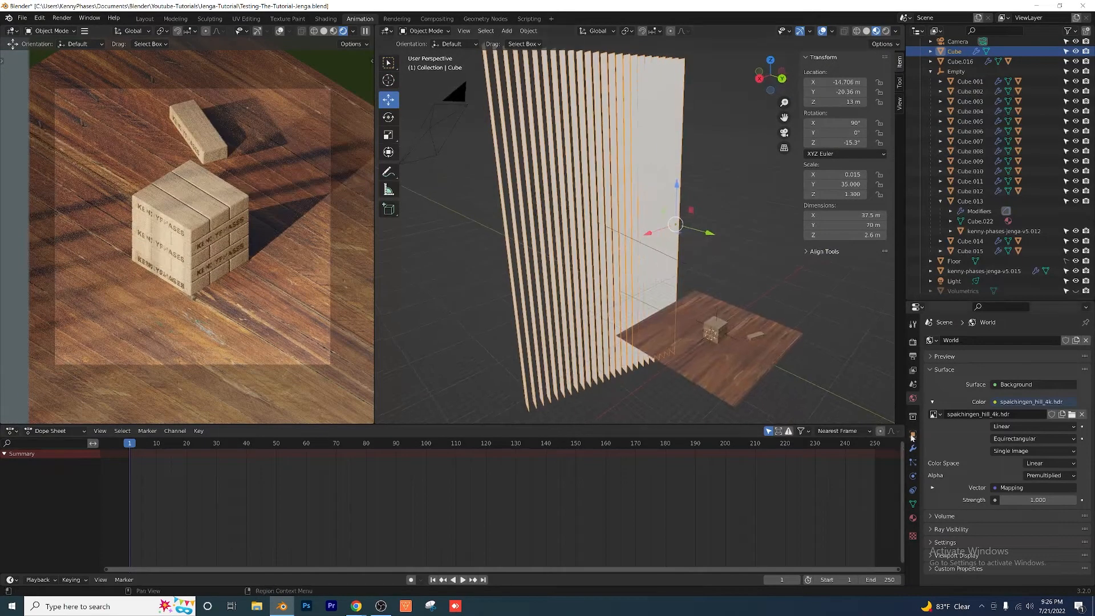
pyautogui.click(912, 518)
pyautogui.click(930, 382)
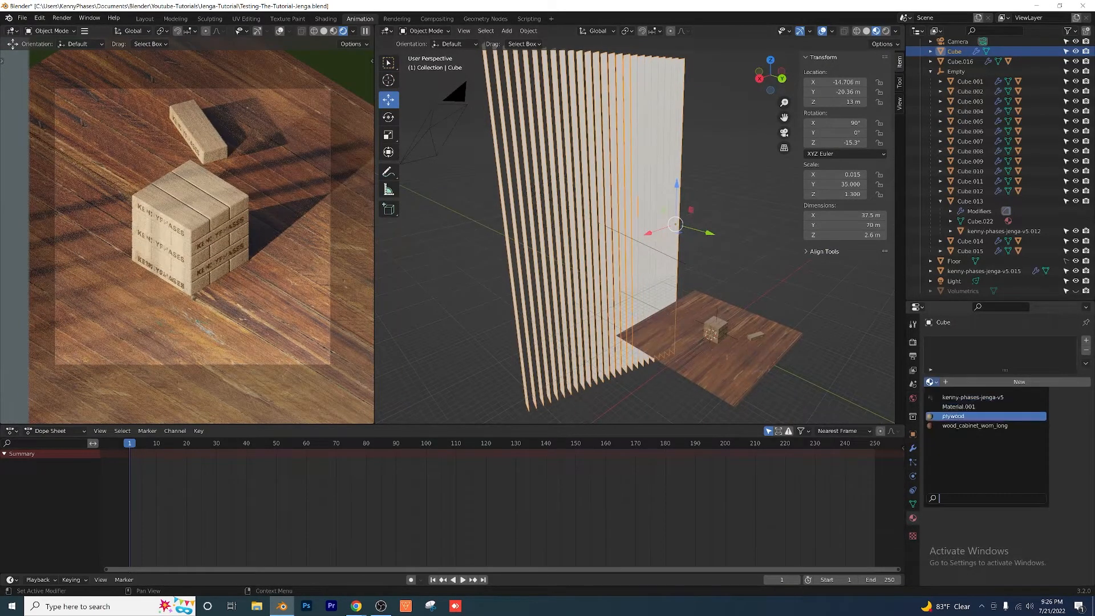
pyautogui.click(970, 420)
pyautogui.moveTo(557, 228); pyautogui.dragTo(597, 237, button='middle')
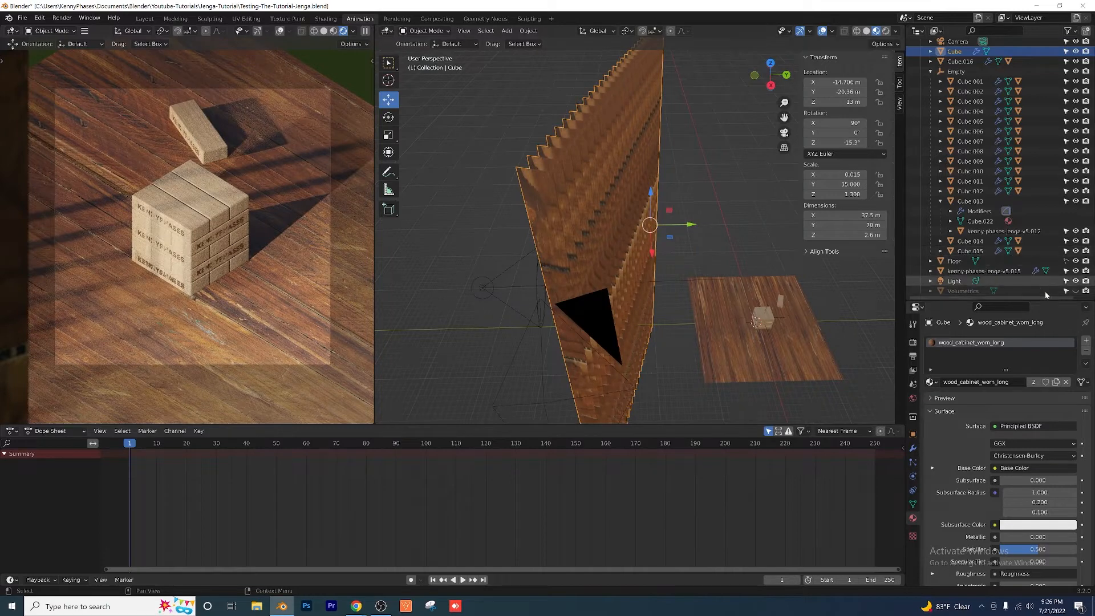
# Step: Show the Volumetrics object briefly to preview the fog in the camera view, and save the file
pyautogui.click(1075, 291)
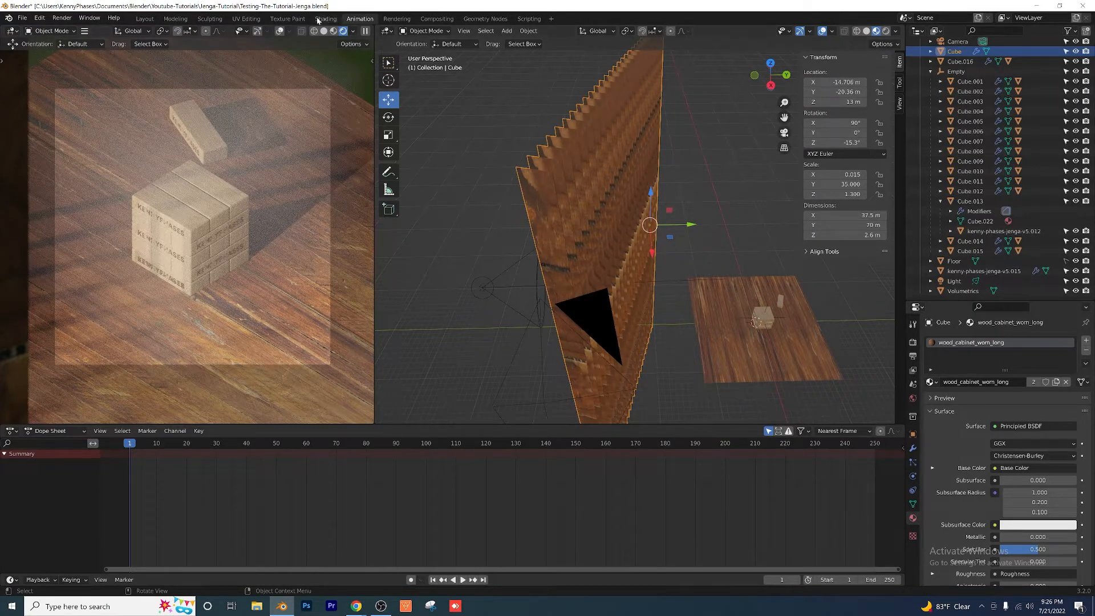
pyautogui.hotkey('ctrl', 's')
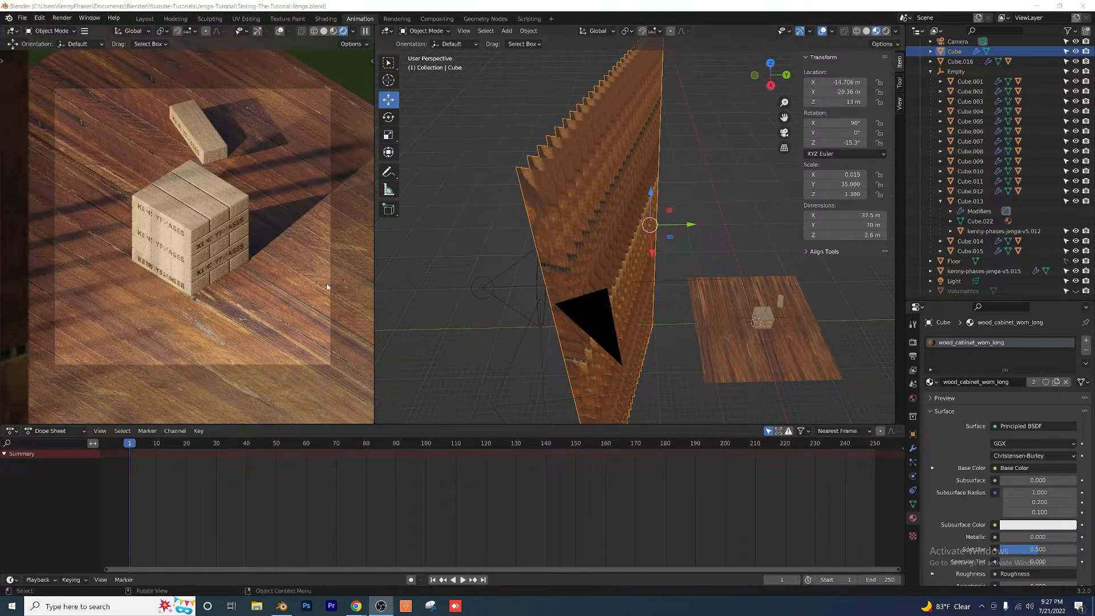
# Step: Select the loose block lying beside the tower and duplicate it in place
pyautogui.scroll(3, 769, 320)
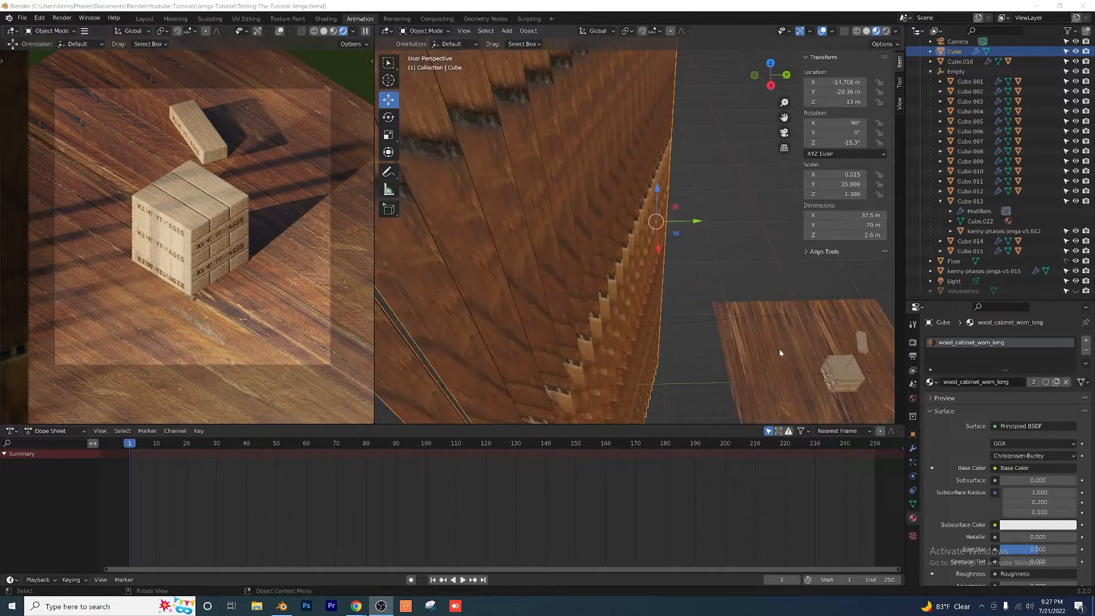
pyautogui.moveTo(779, 349); pyautogui.dragTo(499, 193, button='middle')
pyautogui.scroll(3, 642, 250)
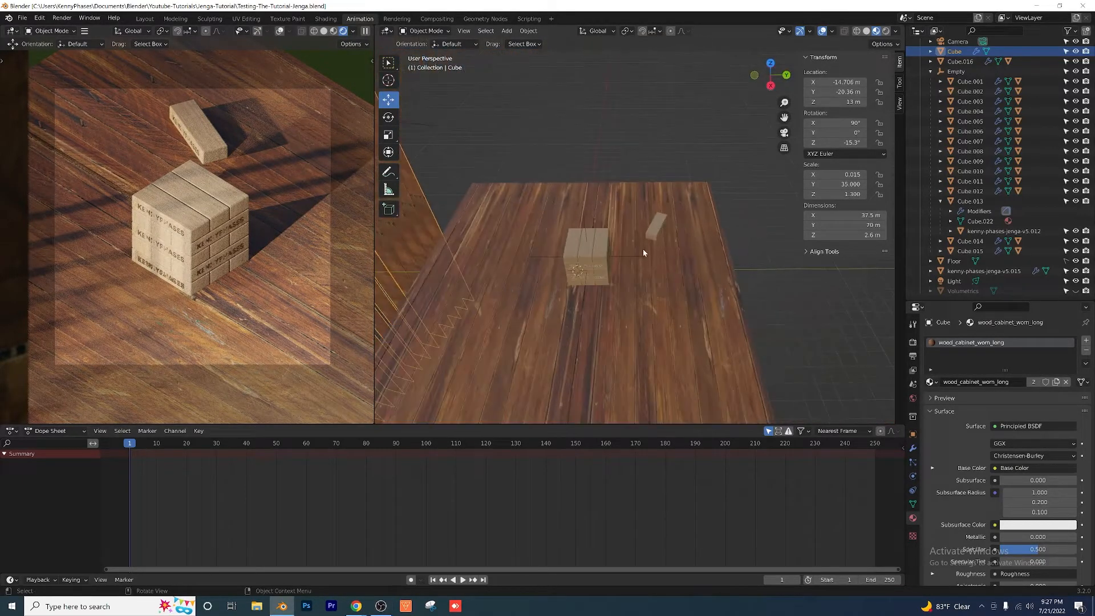
pyautogui.click(654, 231)
pyautogui.scroll(4, 710, 275)
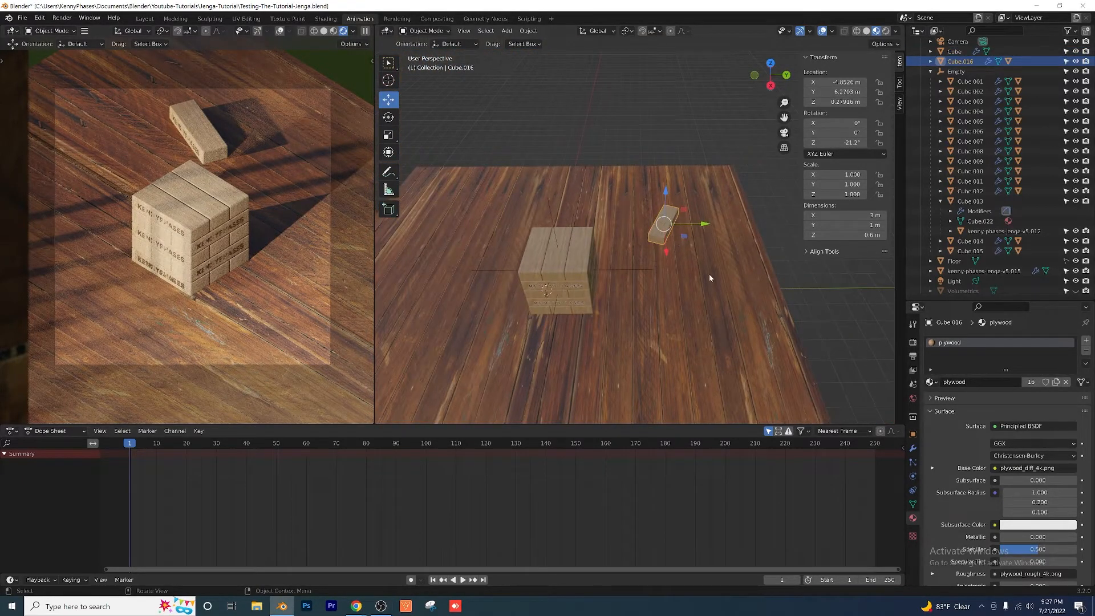
pyautogui.click(931, 61)
pyautogui.hotkey('shift', 'd')
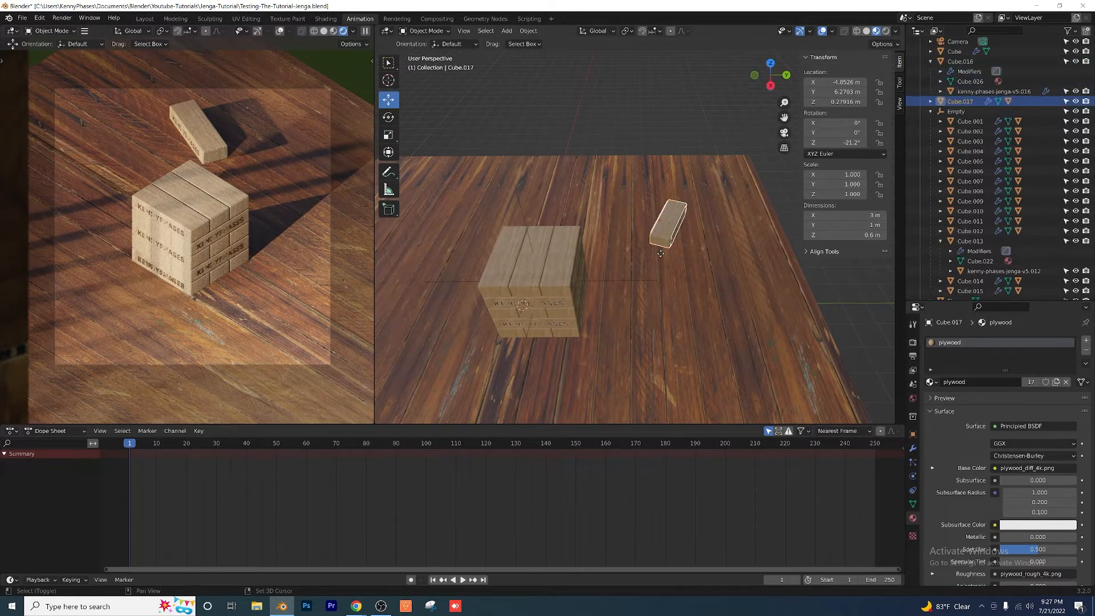
pyautogui.rightClick(661, 256)
# Step: Move the duplicated block to the tower's opposite side, about X 0.18 m, Y -4.56 m, and rotate it to 14.1° about Z
pyautogui.scroll(-3, 692, 252)
pyautogui.moveTo(692, 251); pyautogui.dragTo(632, 279, button='middle')
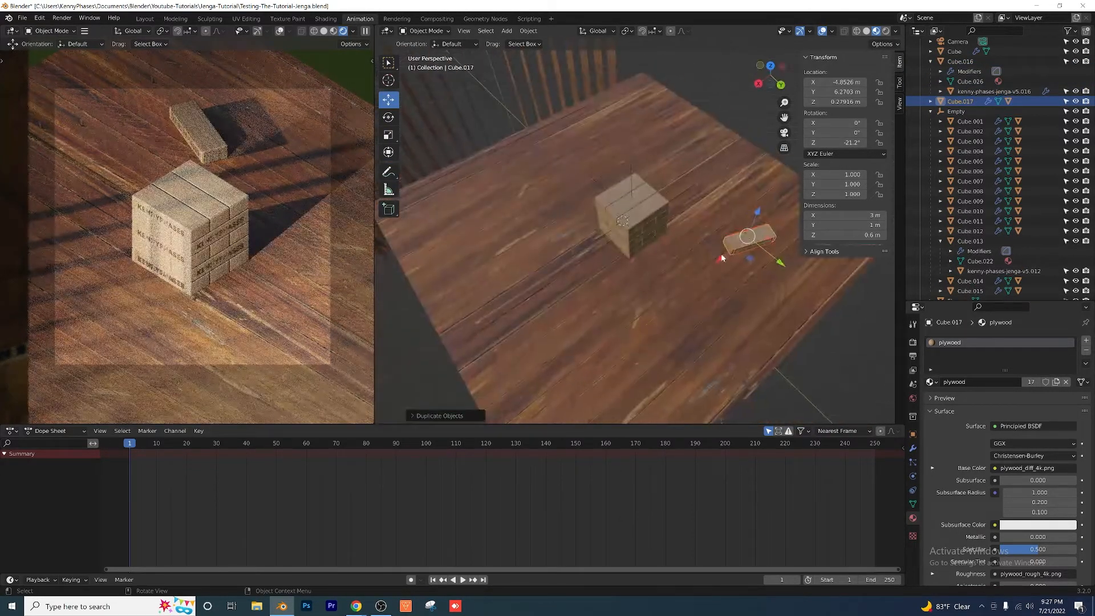
pyautogui.press('g')
pyautogui.click(604, 230)
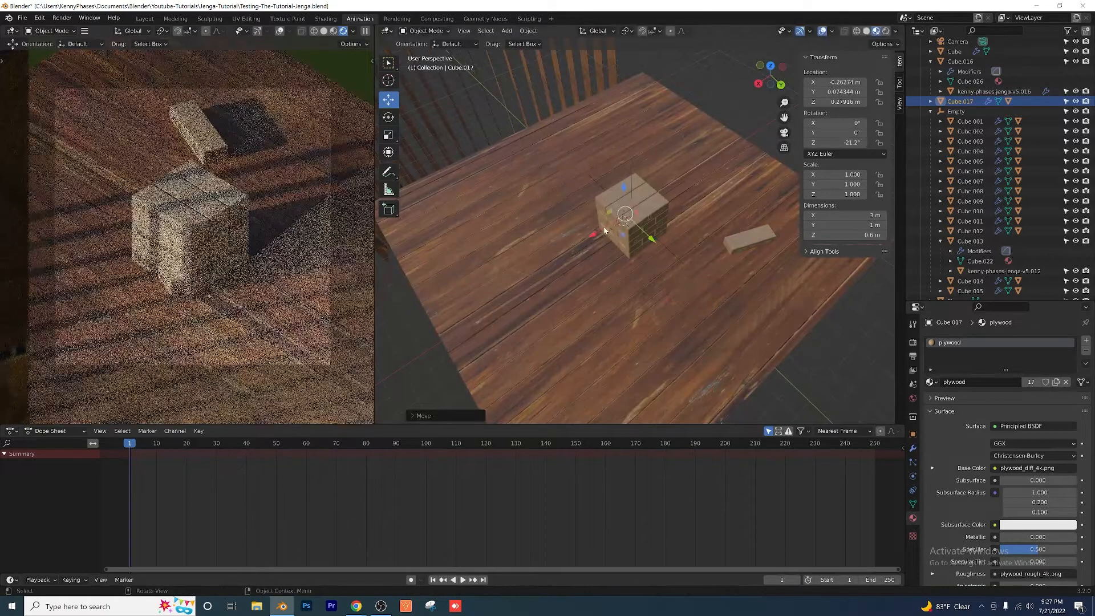
pyautogui.press('g')
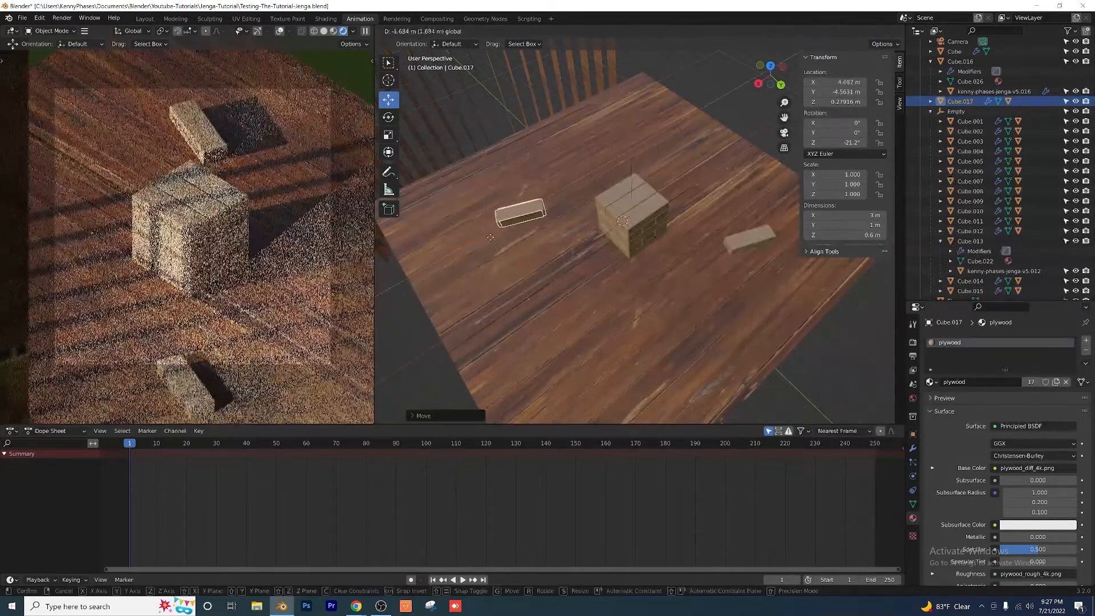
pyautogui.click(548, 201)
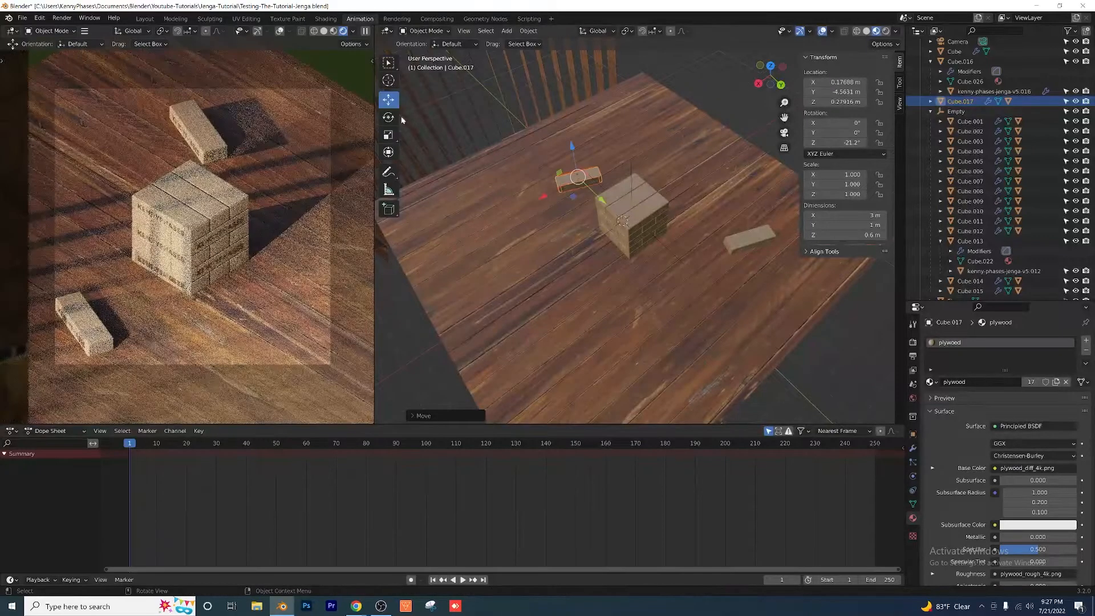
pyautogui.moveTo(584, 205); pyautogui.dragTo(604, 207)
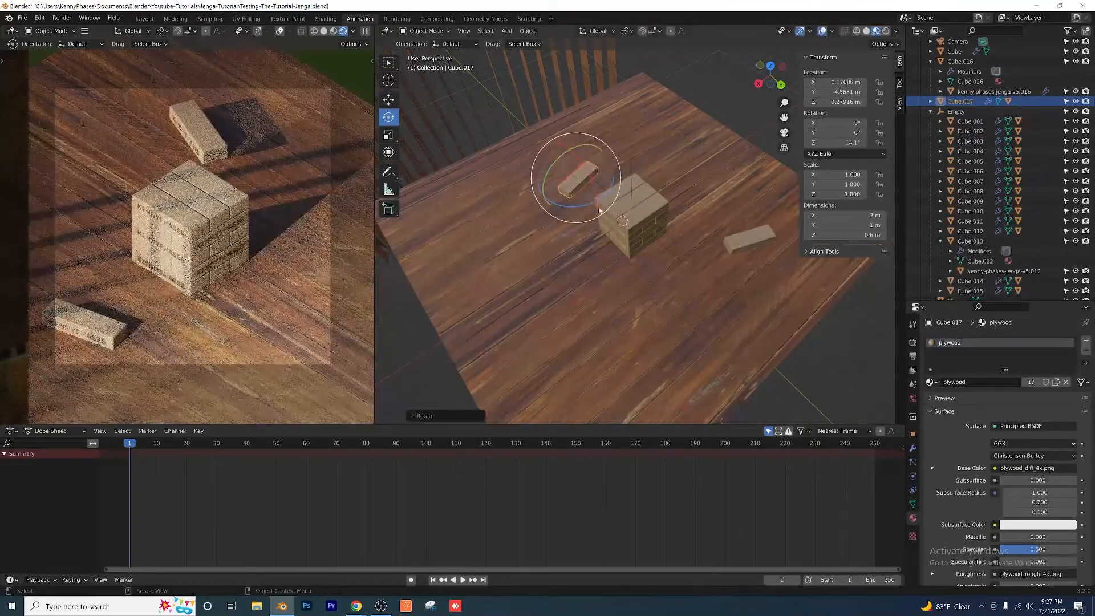
pyautogui.moveTo(629, 245); pyautogui.dragTo(666, 211, button='middle')
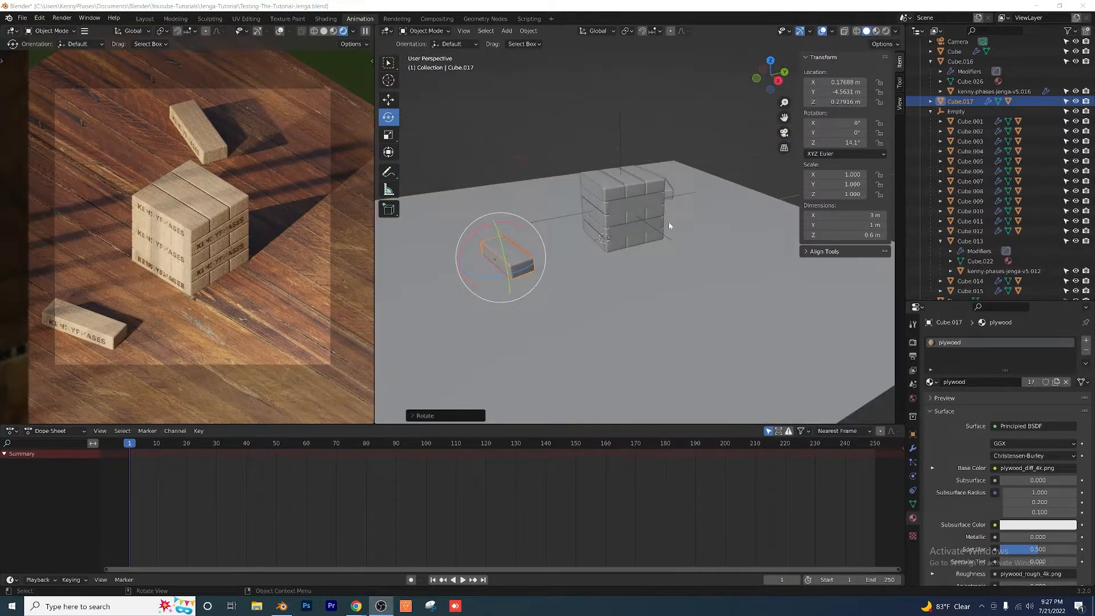
# Step: Switch the 3D viewport to Solid shading and select the Empty that controls the tower blocks
pyautogui.moveTo(671, 224)
pyautogui.mouseDown(button='middle')
pyautogui.moveTo(609, 233)
pyautogui.moveTo(708, 238)
pyautogui.moveTo(535, 242)
pyautogui.moveTo(627, 268)
pyautogui.moveTo(643, 245)
pyautogui.moveTo(649, 285)
pyautogui.moveTo(664, 296)
pyautogui.moveTo(592, 249)
pyautogui.moveTo(462, 255)
pyautogui.mouseUp(button='middle')
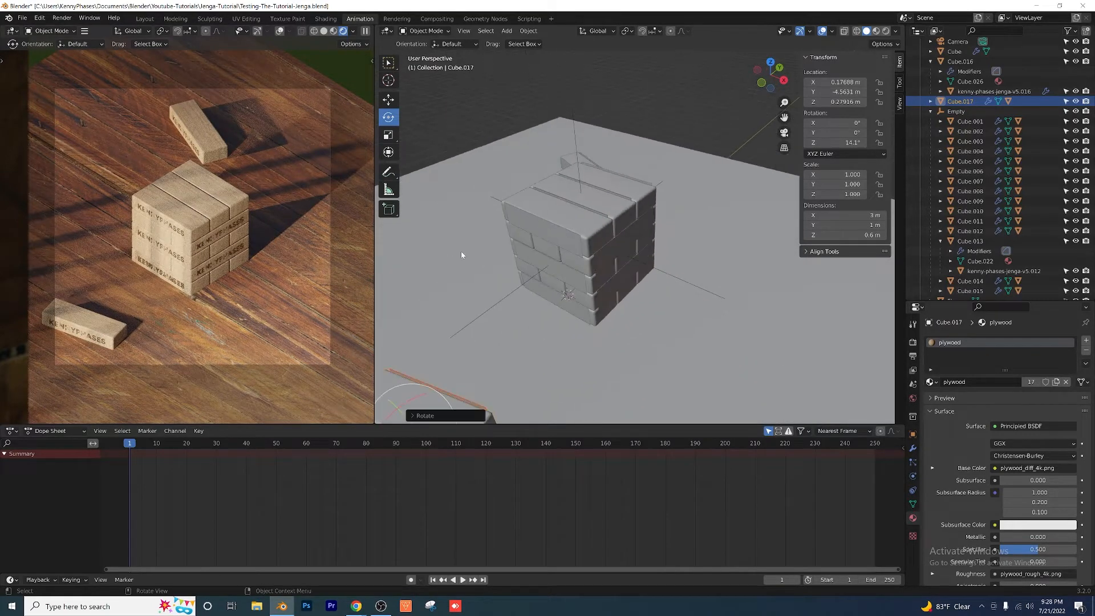
pyautogui.click(570, 95)
pyautogui.moveTo(705, 270); pyautogui.dragTo(625, 251, button='middle')
pyautogui.scroll(-2, 680, 241)
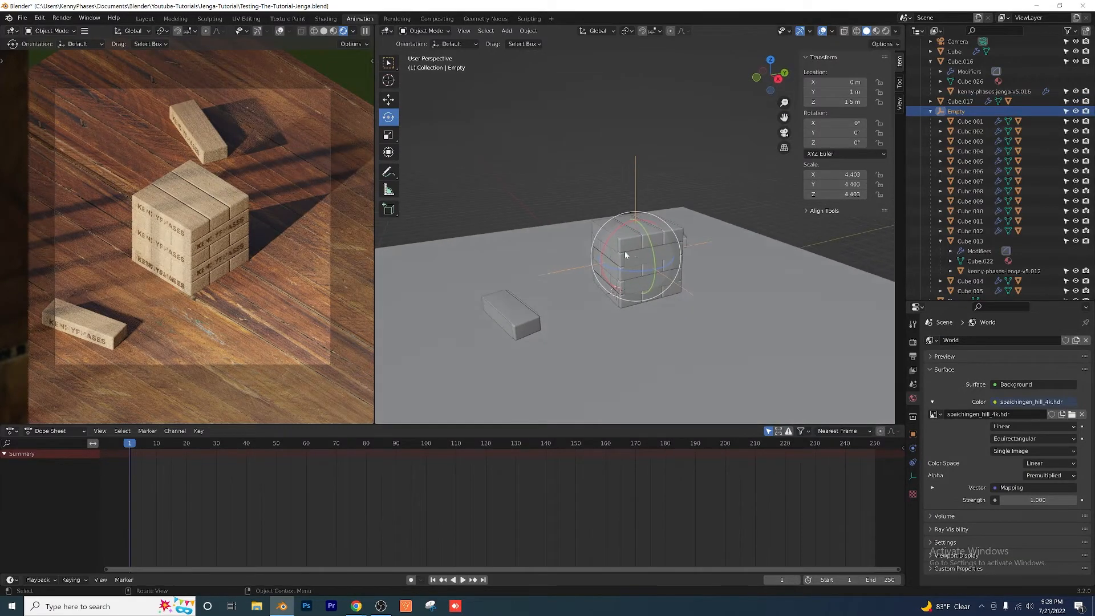
pyautogui.moveTo(607, 306); pyautogui.dragTo(552, 247, button='middle')
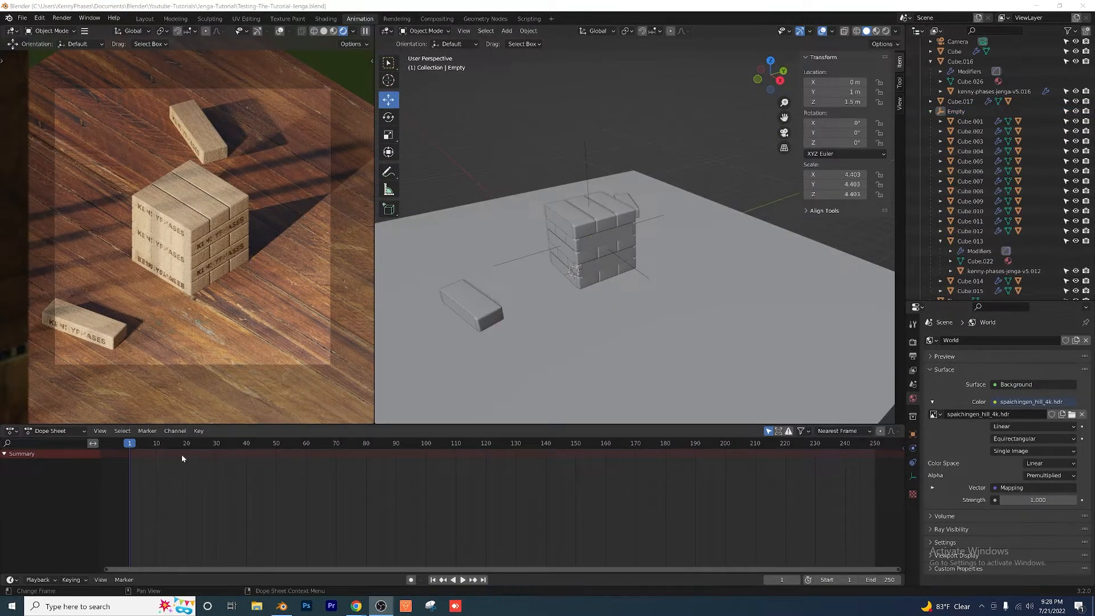
# Step: Insert a Location & Rotation keyframe on the tower's Empty at frame 1
pyautogui.click(138, 444)
pyautogui.press('space')
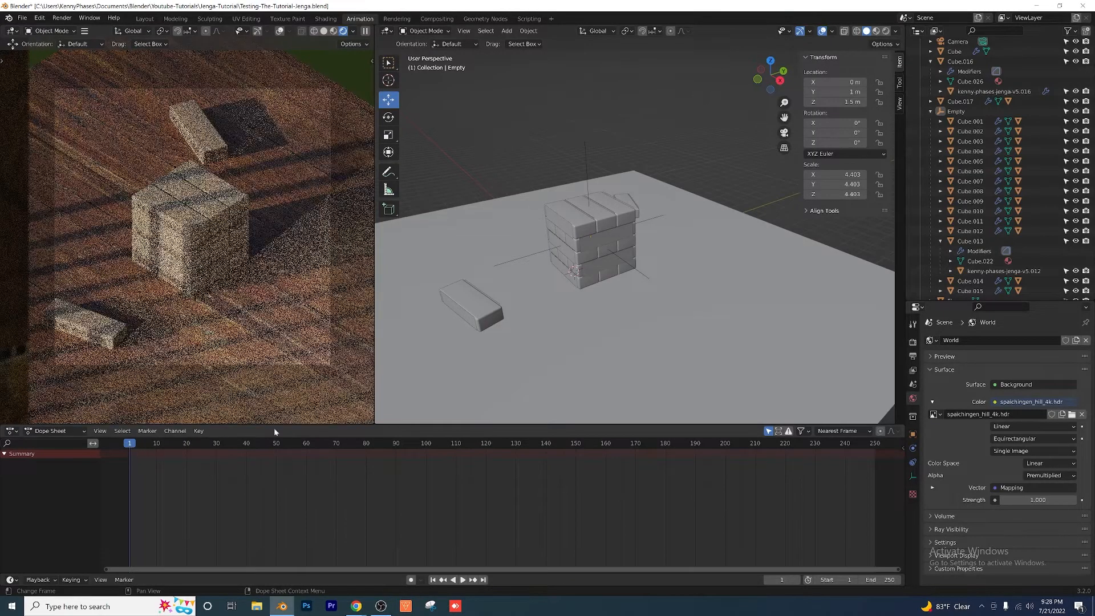
pyautogui.scroll(3, 588, 219)
pyautogui.moveTo(582, 169); pyautogui.dragTo(634, 153, button='middle')
pyautogui.press('i')
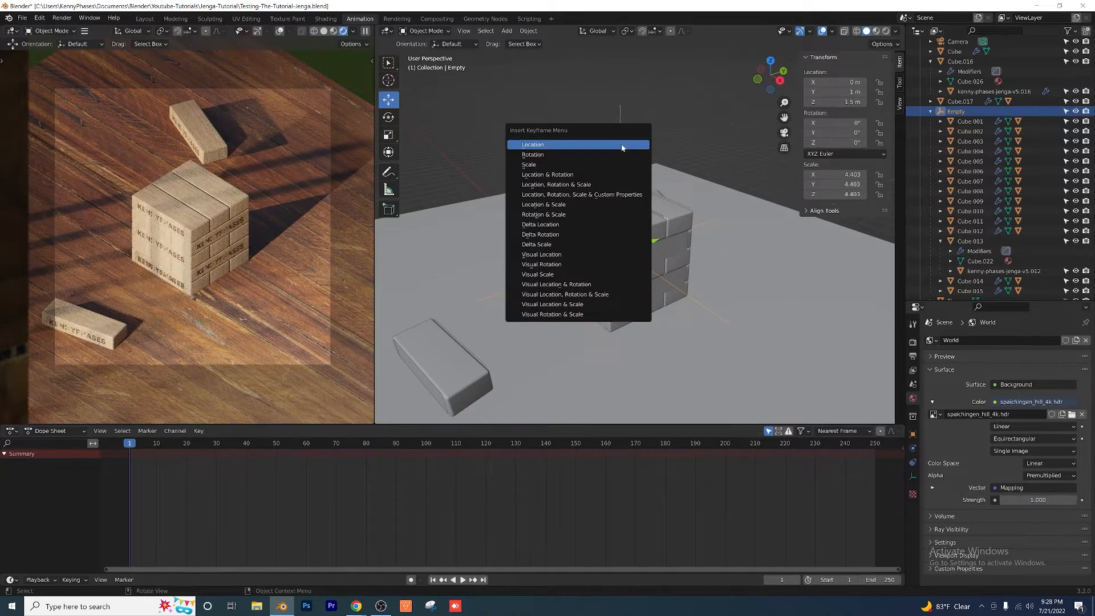
pyautogui.click(574, 175)
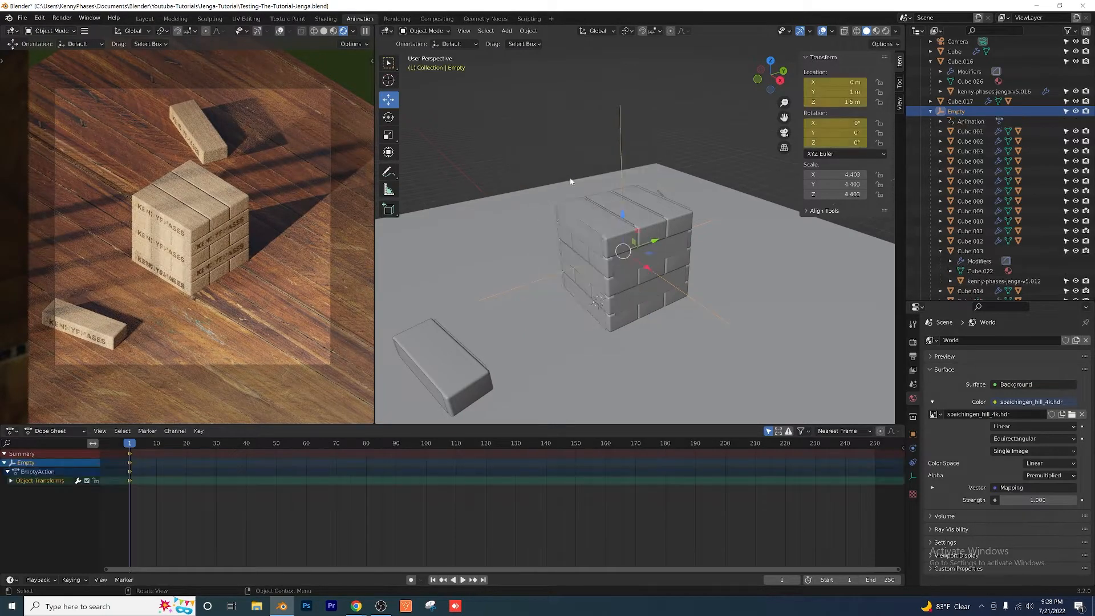
# Step: At frame 20, raise the tower's Empty to Z 3.5 m and keyframe its location and rotation
pyautogui.press('space')
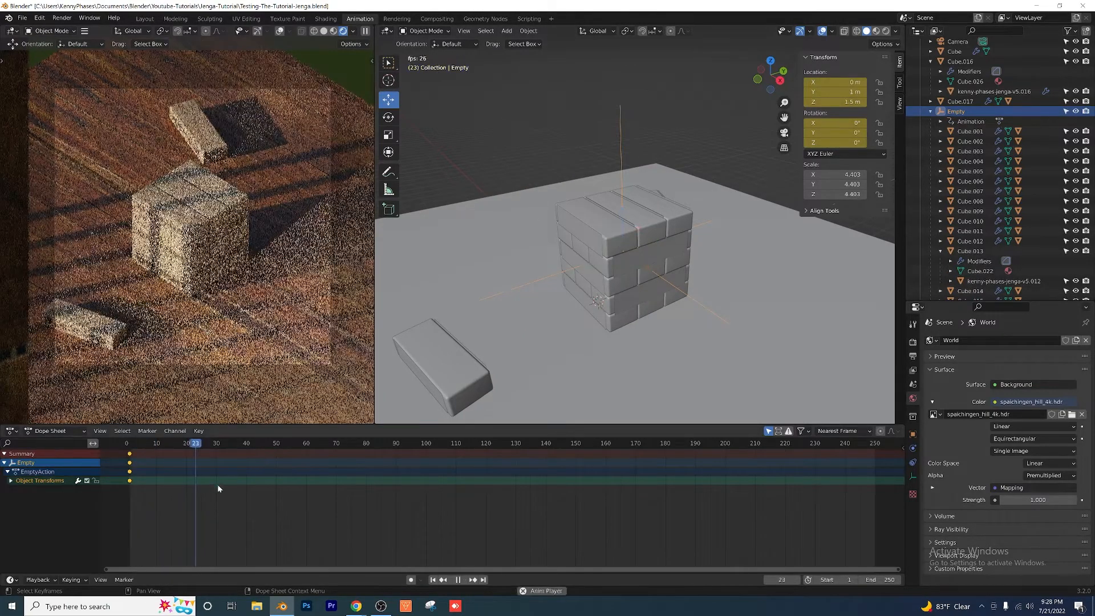
pyautogui.press('space')
pyautogui.click(217, 444)
pyautogui.press('space')
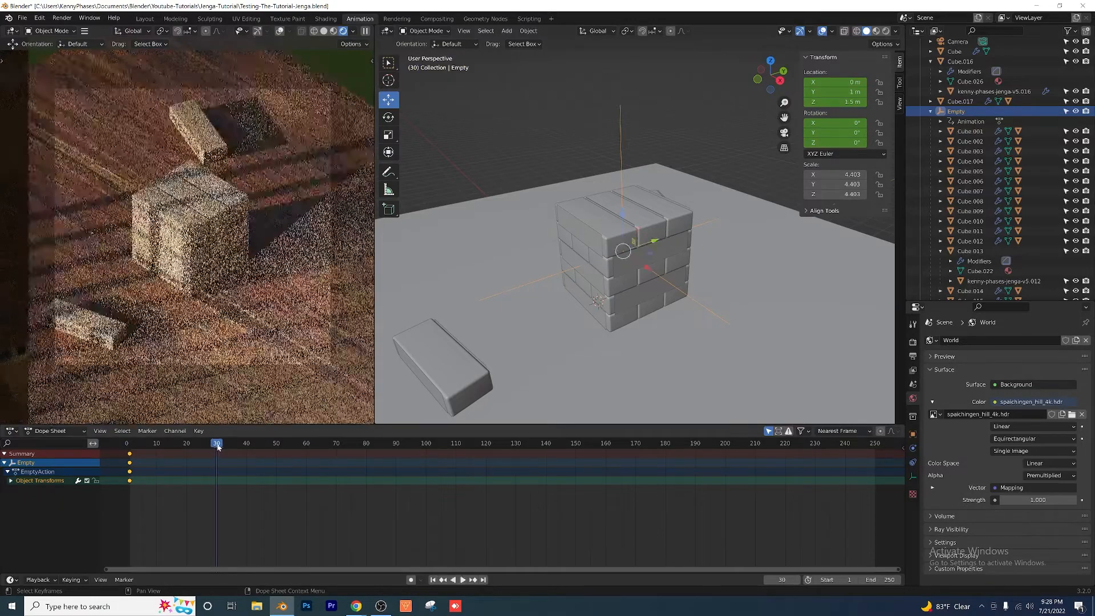
pyautogui.moveTo(209, 444); pyautogui.dragTo(186, 444)
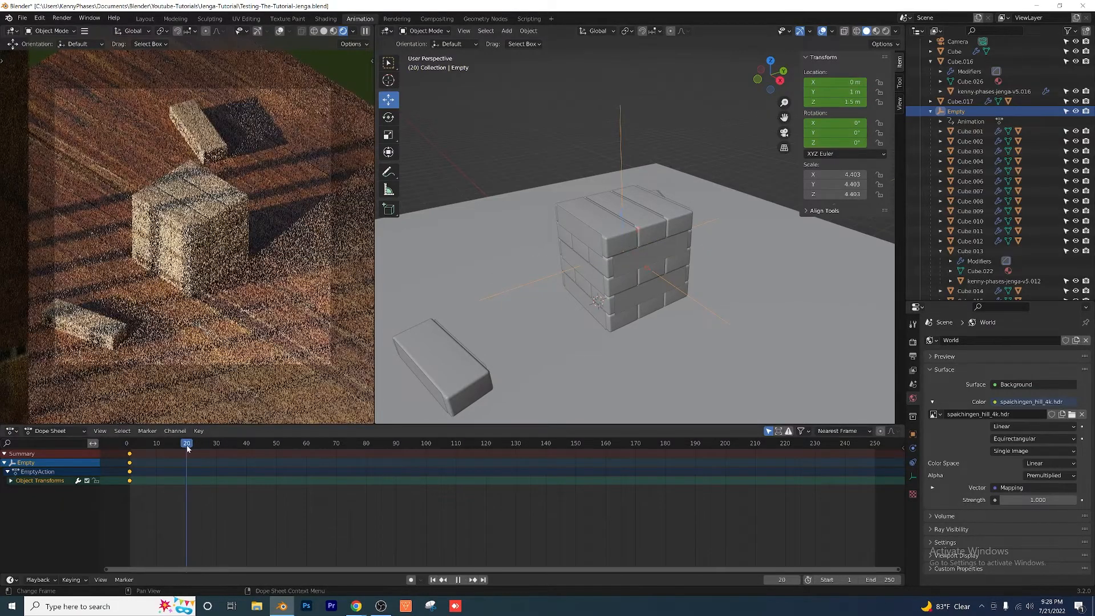
pyautogui.moveTo(616, 215); pyautogui.dragTo(587, 161)
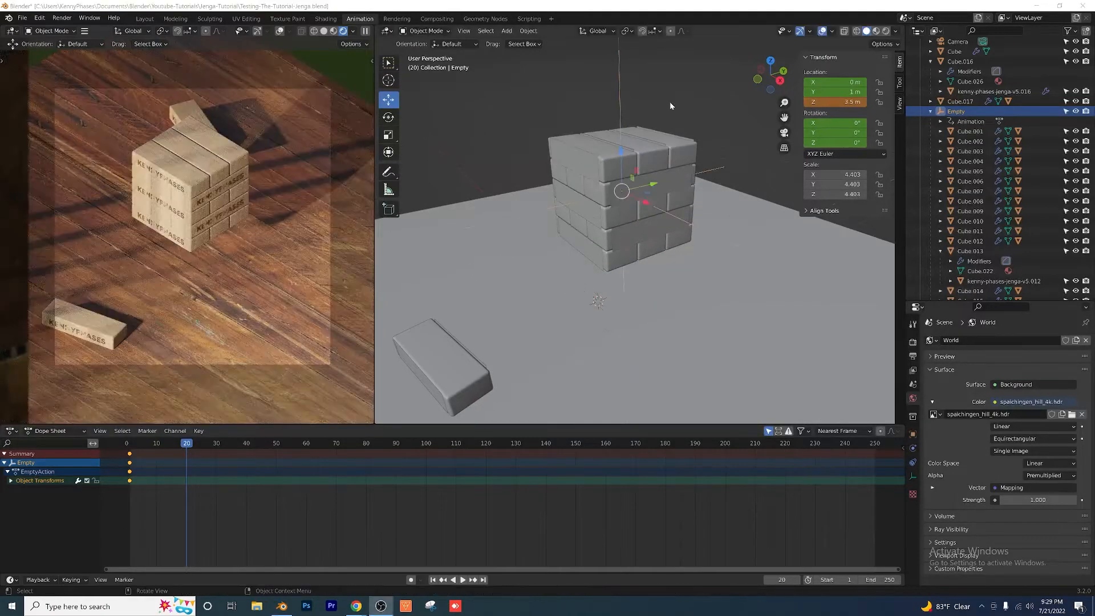
pyautogui.press('i')
pyautogui.click(616, 107)
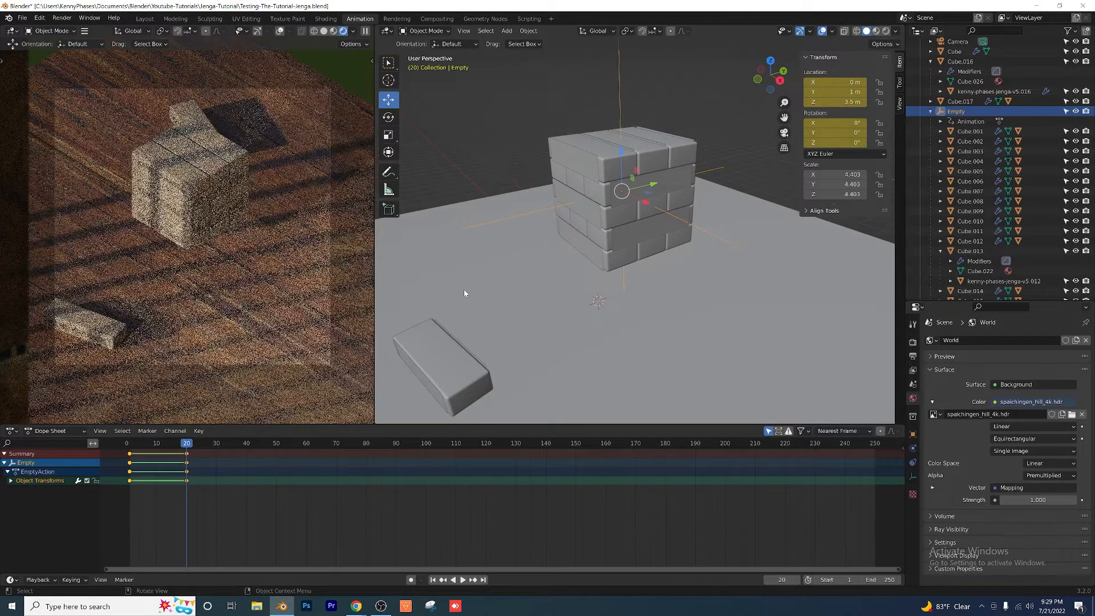
# Step: Play the tower's rise from frame 1 to check its movement, and return to frame 1
pyautogui.moveTo(186, 449); pyautogui.dragTo(131, 448)
pyautogui.press('space')
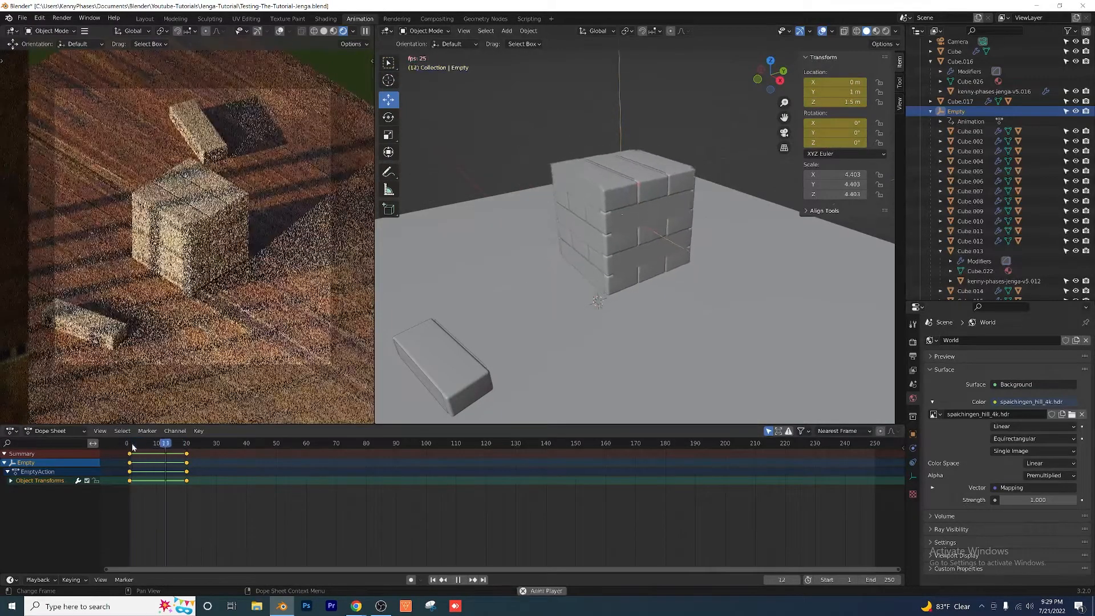
pyautogui.press('space')
pyautogui.moveTo(170, 444); pyautogui.dragTo(130, 450)
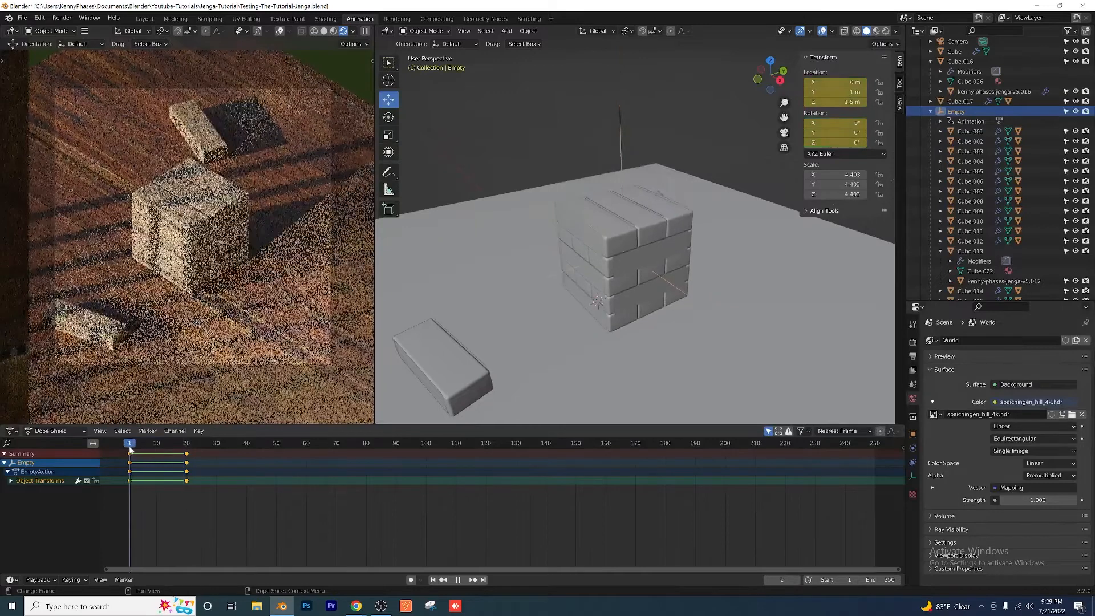
# Step: Set the interpolation mode of the Empty's selected keyframes to Back
pyautogui.scroll(3, 187, 513)
pyautogui.moveTo(186, 511); pyautogui.dragTo(409, 520, button='middle')
pyautogui.scroll(3, 249, 491)
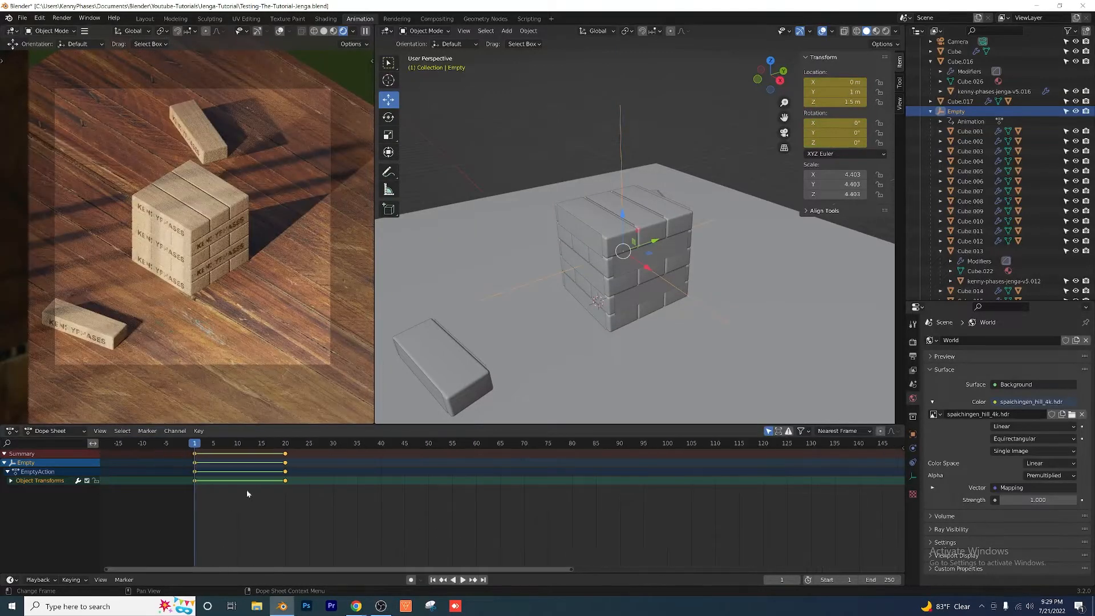
pyautogui.moveTo(249, 491); pyautogui.dragTo(408, 498, button='middle')
pyautogui.moveTo(496, 524); pyautogui.dragTo(298, 439)
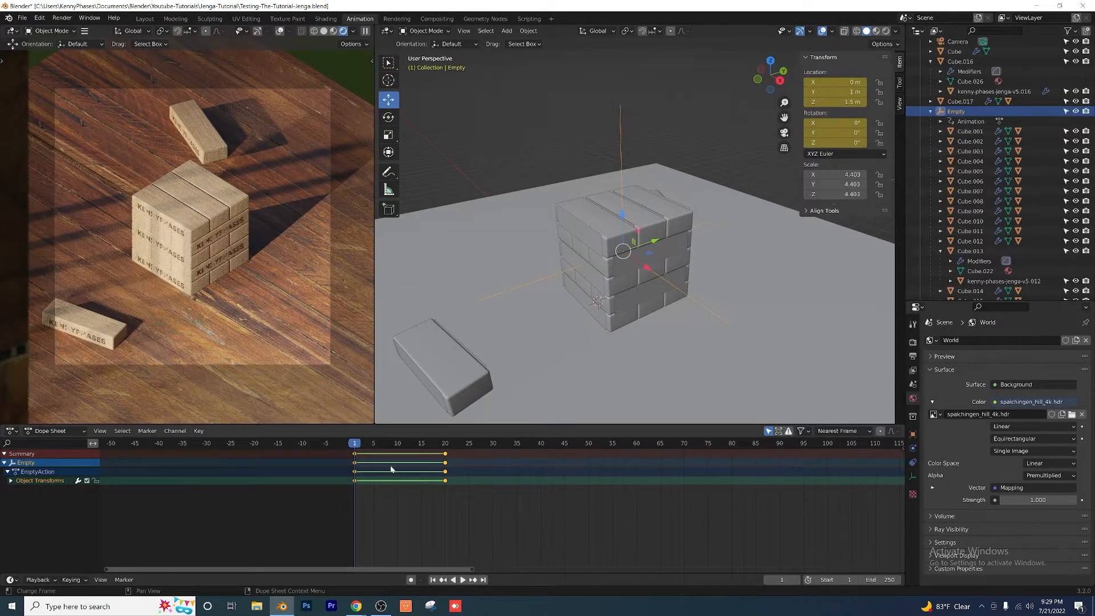
pyautogui.rightClick(391, 469)
pyautogui.moveTo(375, 508)
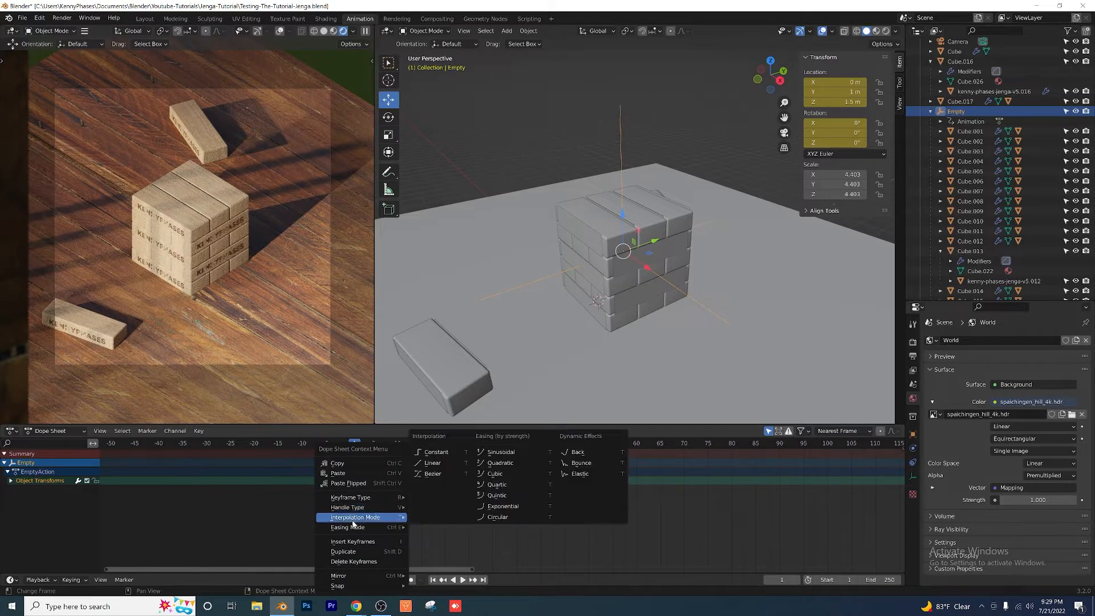
pyautogui.click(579, 453)
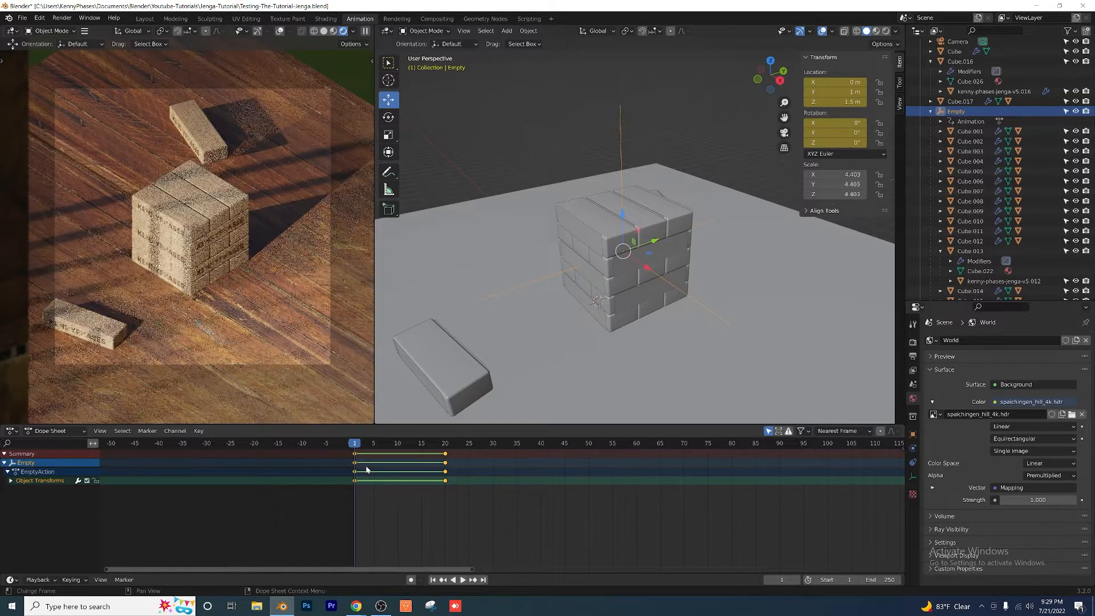
# Step: Play the animation from frame 1 to check how the Back interpolation affects the tower's rise
pyautogui.moveTo(392, 494); pyautogui.dragTo(469, 457)
pyautogui.scroll(1, 591, 249)
pyautogui.keyDown('shift'); pyautogui.moveTo(632, 200); pyautogui.dragTo(588, 243, button='middle'); pyautogui.keyUp('shift')
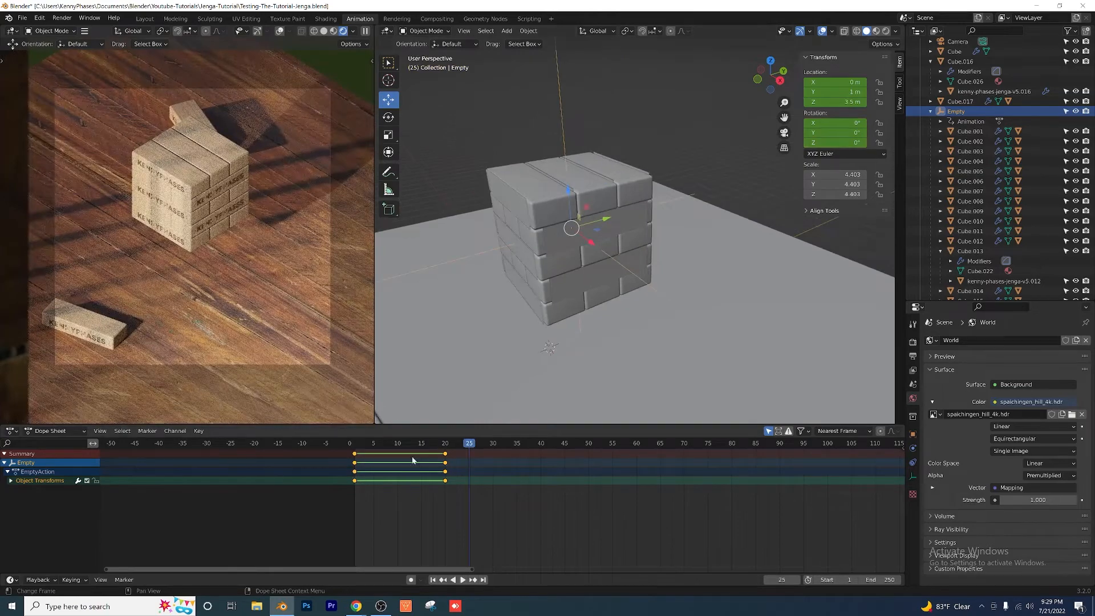
pyautogui.moveTo(374, 447); pyautogui.dragTo(357, 461)
pyautogui.press('space')
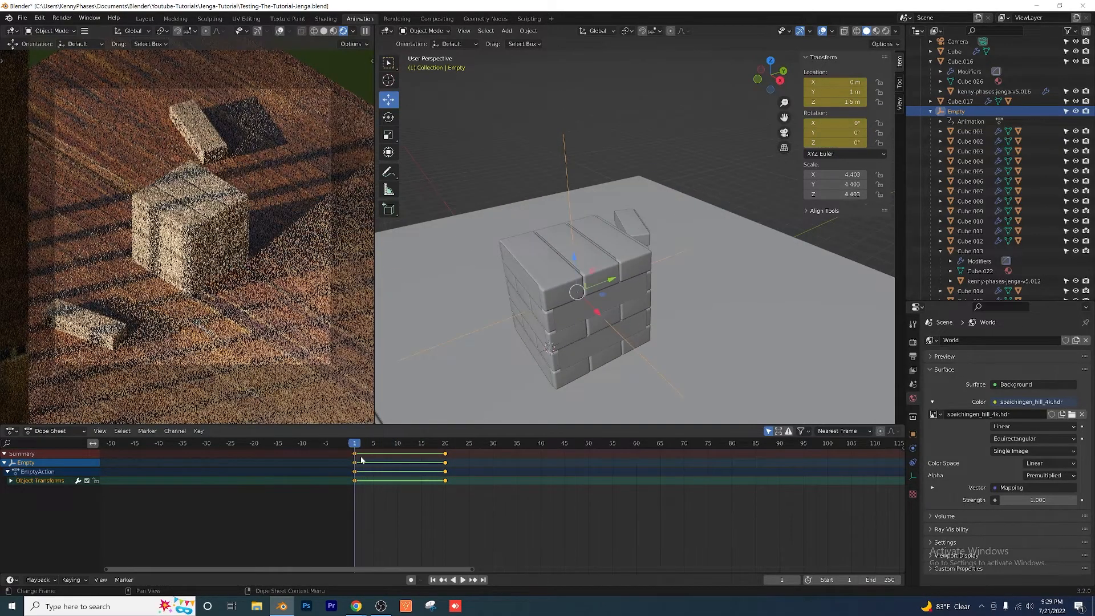
pyautogui.press('space')
# Step: Move the Empty's end keyframes from frame 20 to frame 30
pyautogui.moveTo(455, 447); pyautogui.dragTo(446, 449)
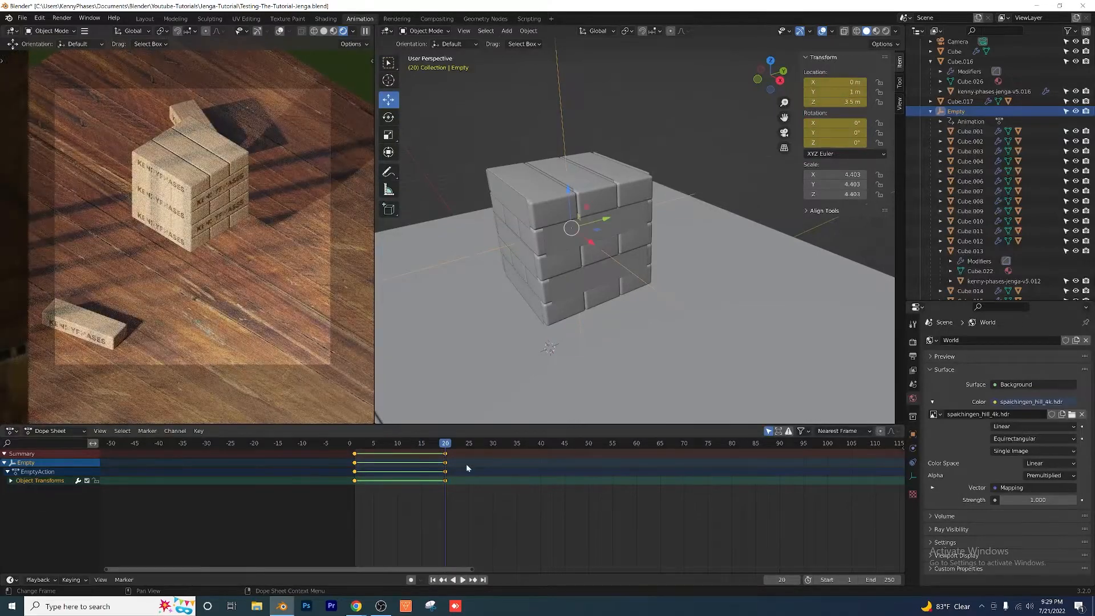
pyautogui.click(446, 455)
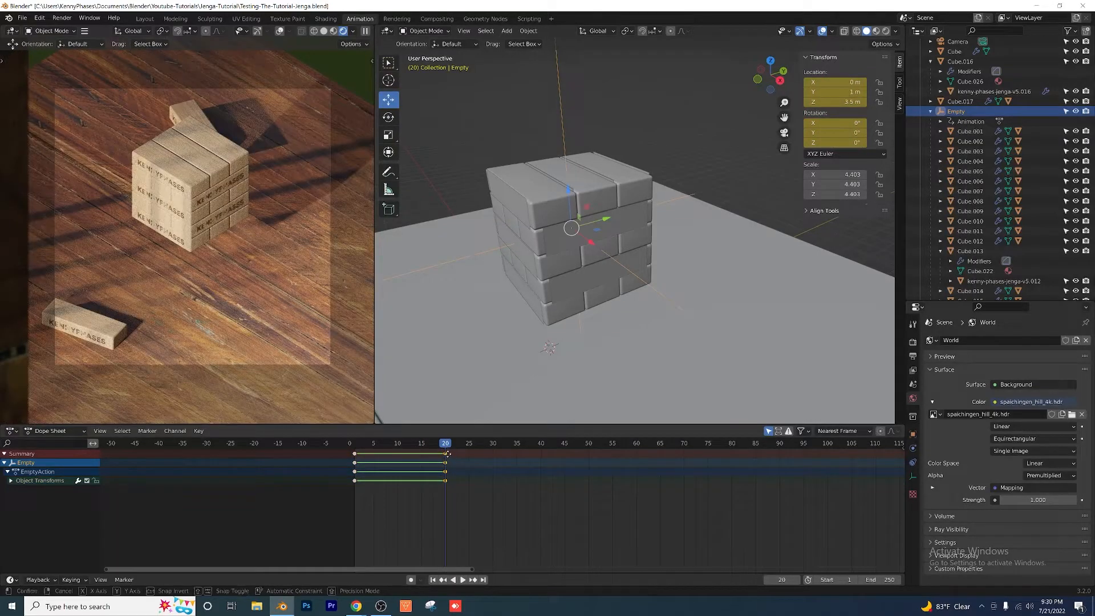
pyautogui.moveTo(447, 453); pyautogui.dragTo(495, 454)
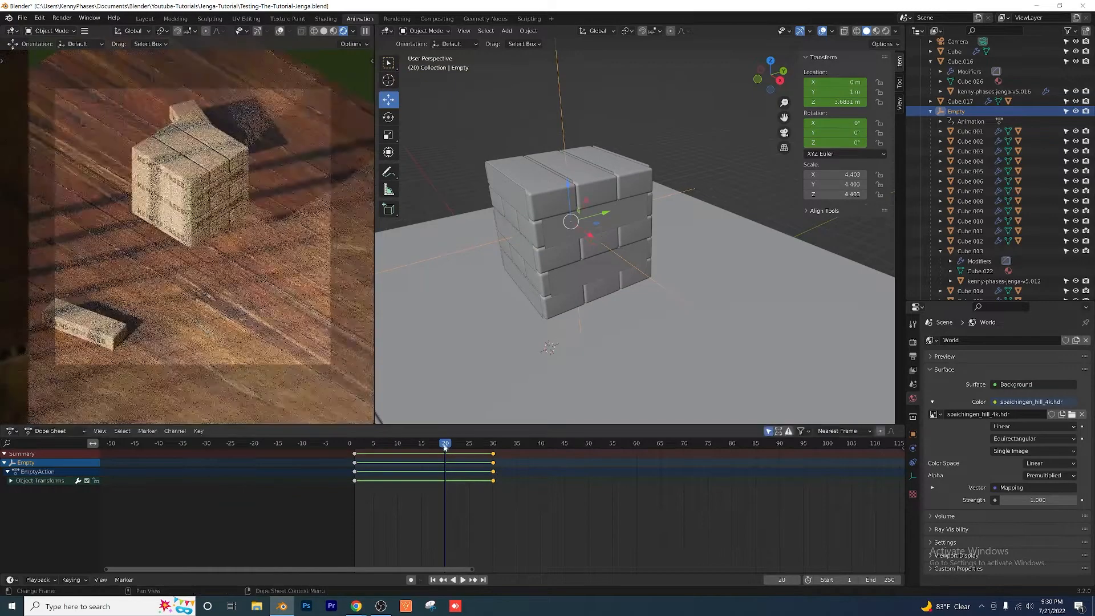
# Step: Replay the tower's rise from frame 1 several times to judge its slower timing
pyautogui.press('space')
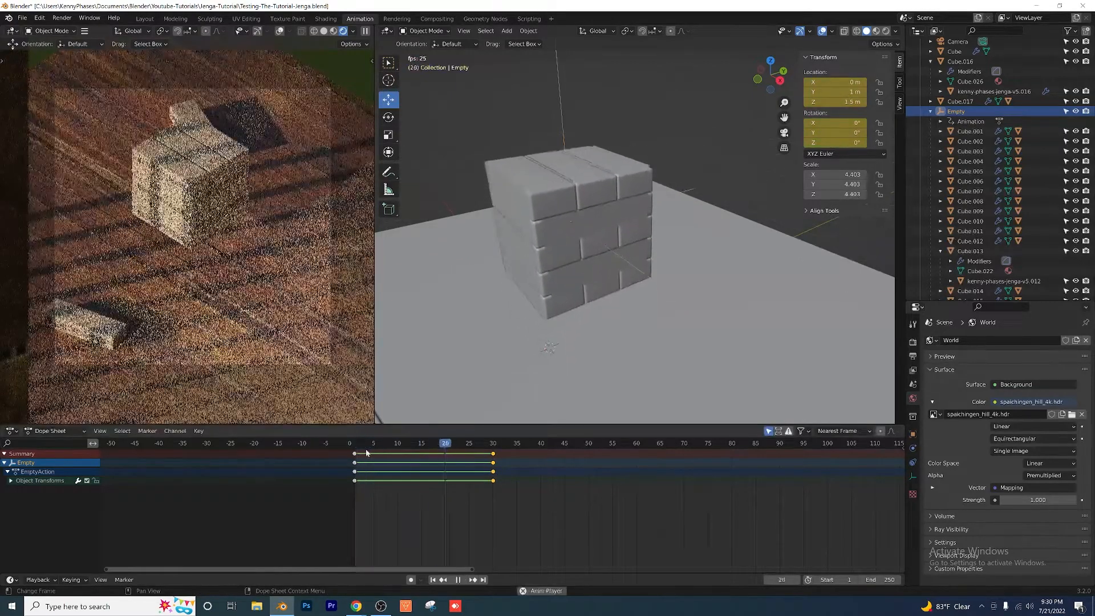
pyautogui.click(358, 449)
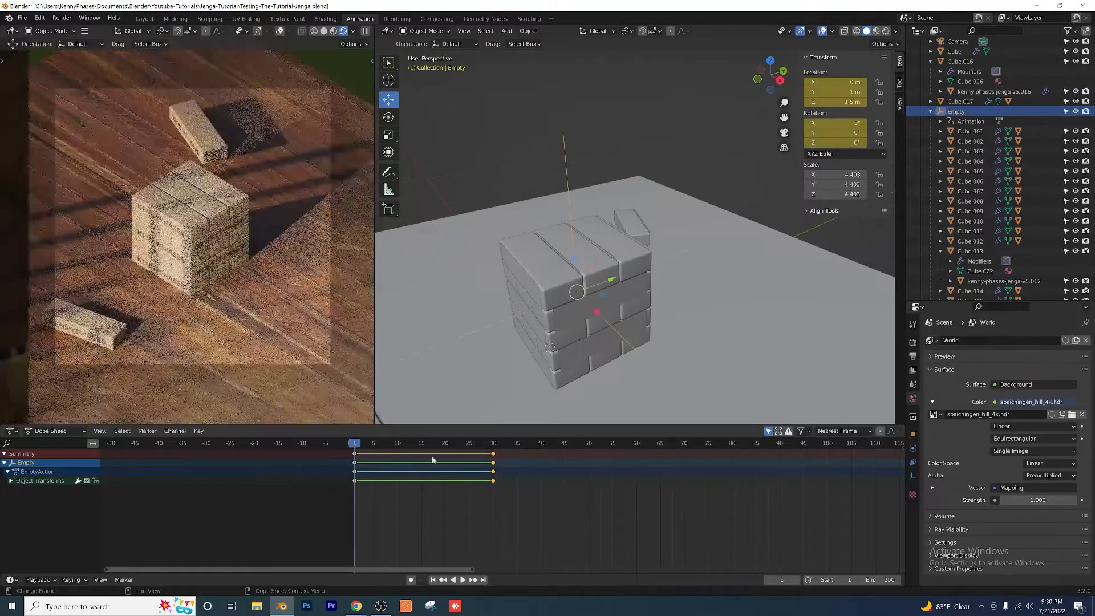
pyautogui.press('space')
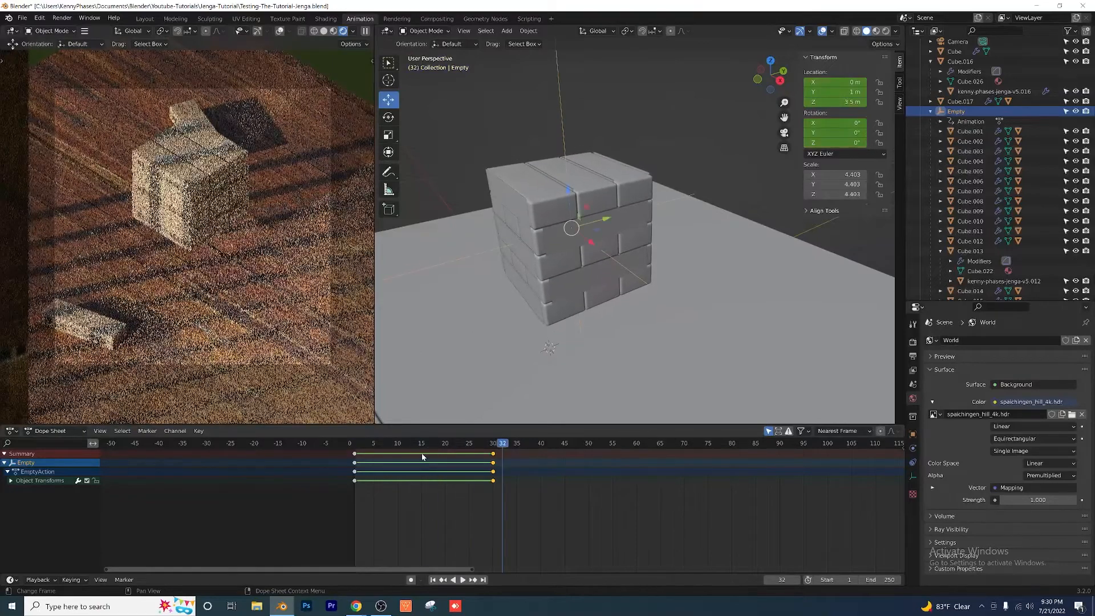
pyautogui.moveTo(440, 445); pyautogui.dragTo(356, 450)
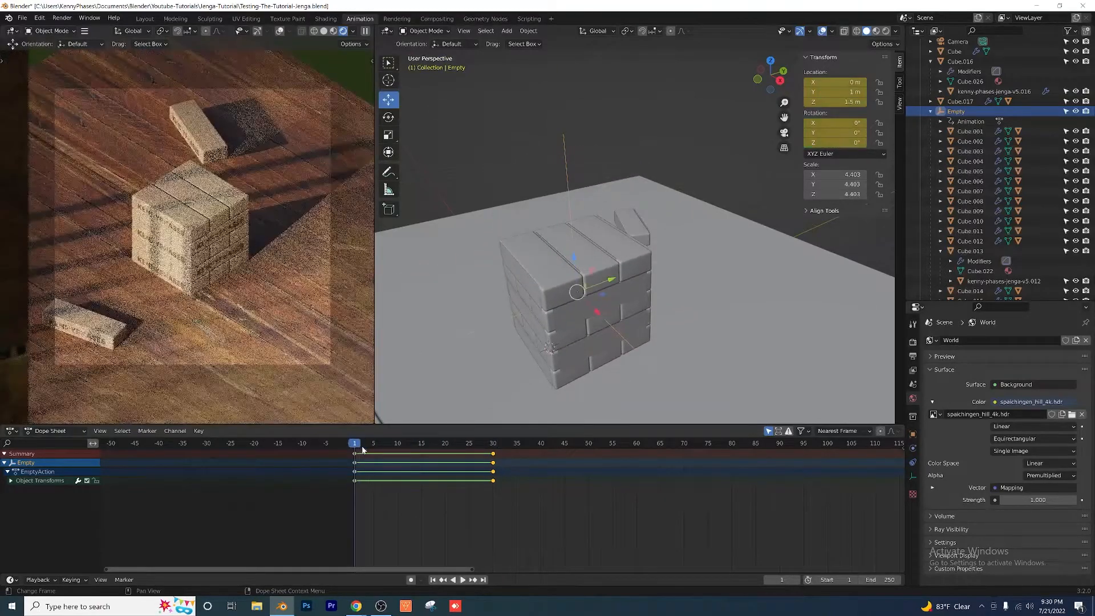
pyautogui.press('space')
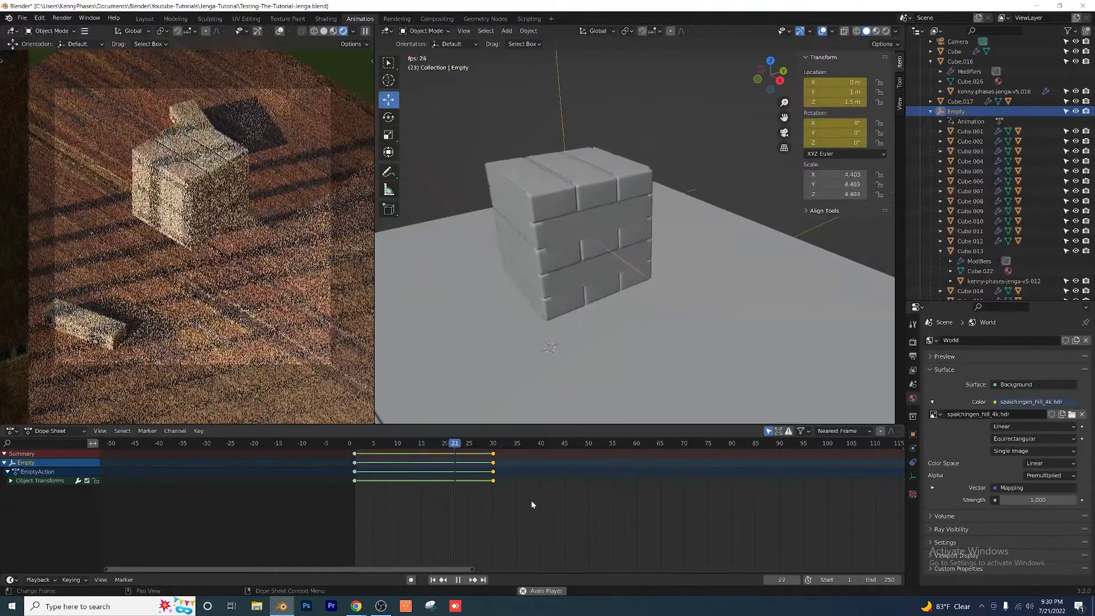
pyautogui.press('space')
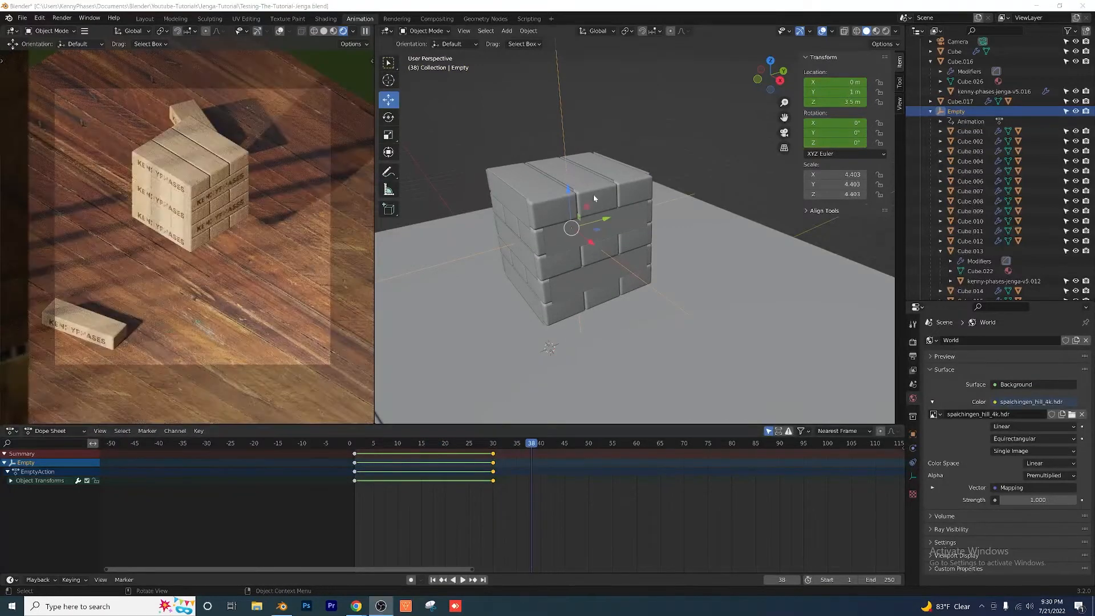
# Step: Try to slide the top layer's middle block out of the tower about 2.9 m along X, and undo the move
pyautogui.moveTo(661, 127); pyautogui.dragTo(648, 206, button='middle')
pyautogui.click(648, 203)
pyautogui.press('g')
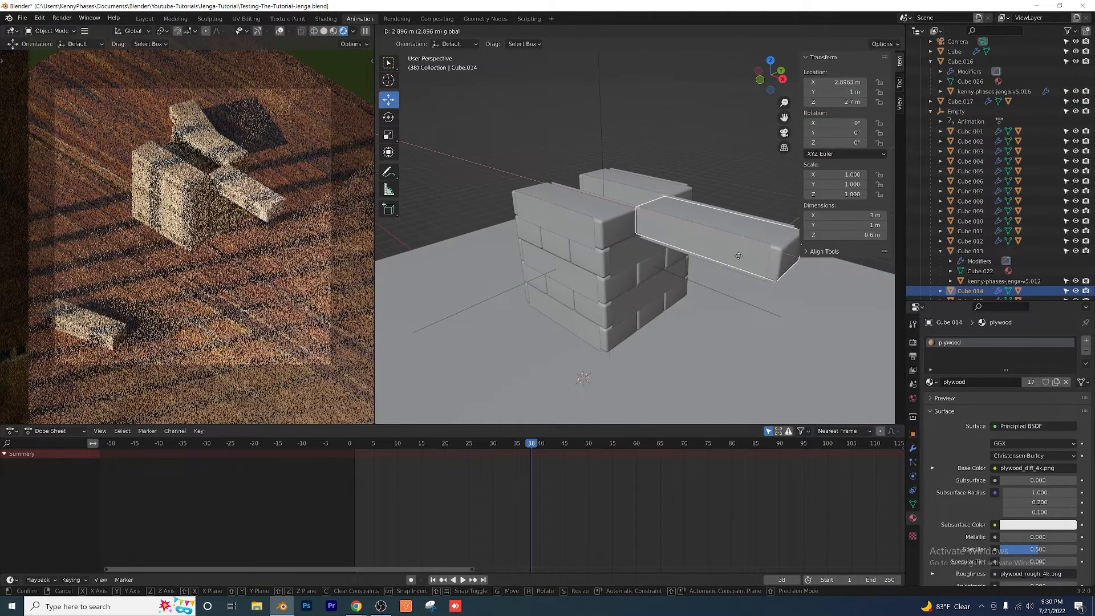
pyautogui.click(739, 256)
pyautogui.moveTo(635, 248); pyautogui.dragTo(628, 258, button='middle')
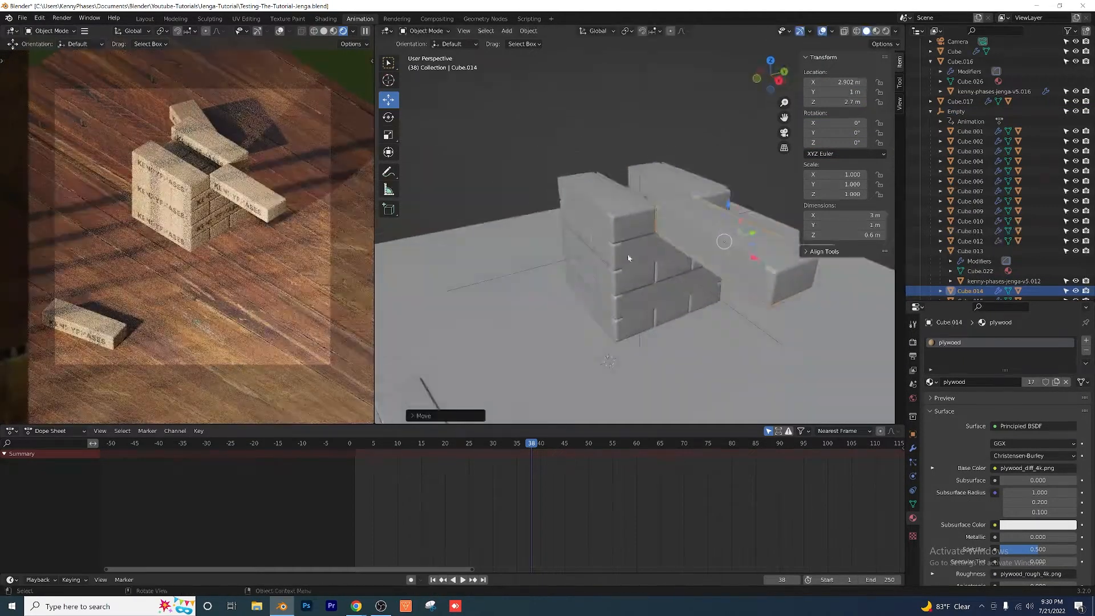
pyautogui.hotkey('ctrl', 'z')
pyautogui.scroll(4, 656, 256)
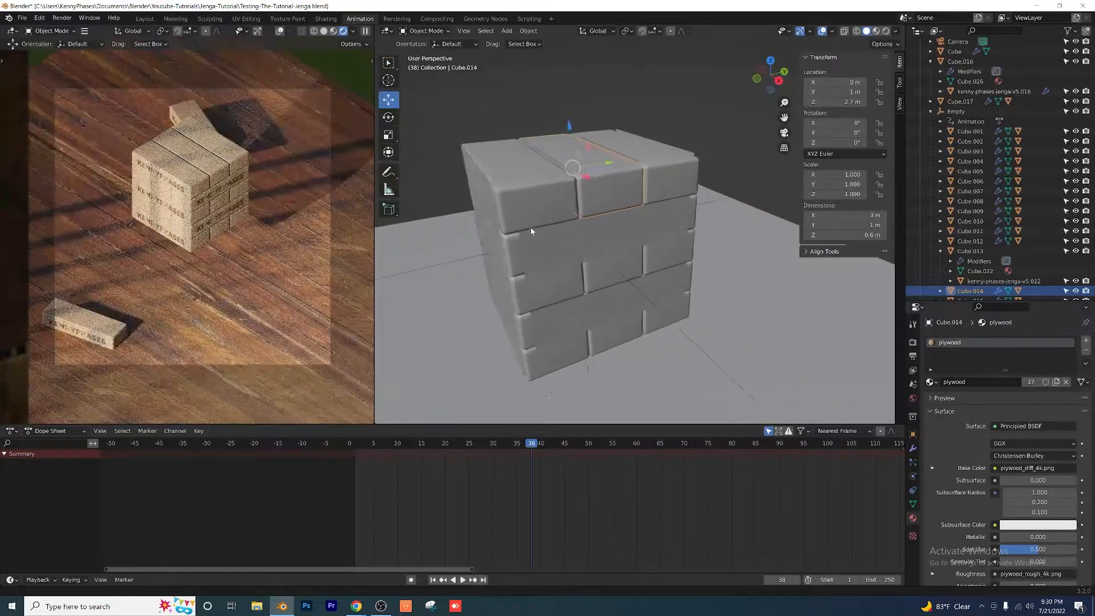
pyautogui.moveTo(484, 227); pyautogui.dragTo(531, 237, button='middle')
pyautogui.moveTo(472, 277); pyautogui.dragTo(567, 233, button='middle')
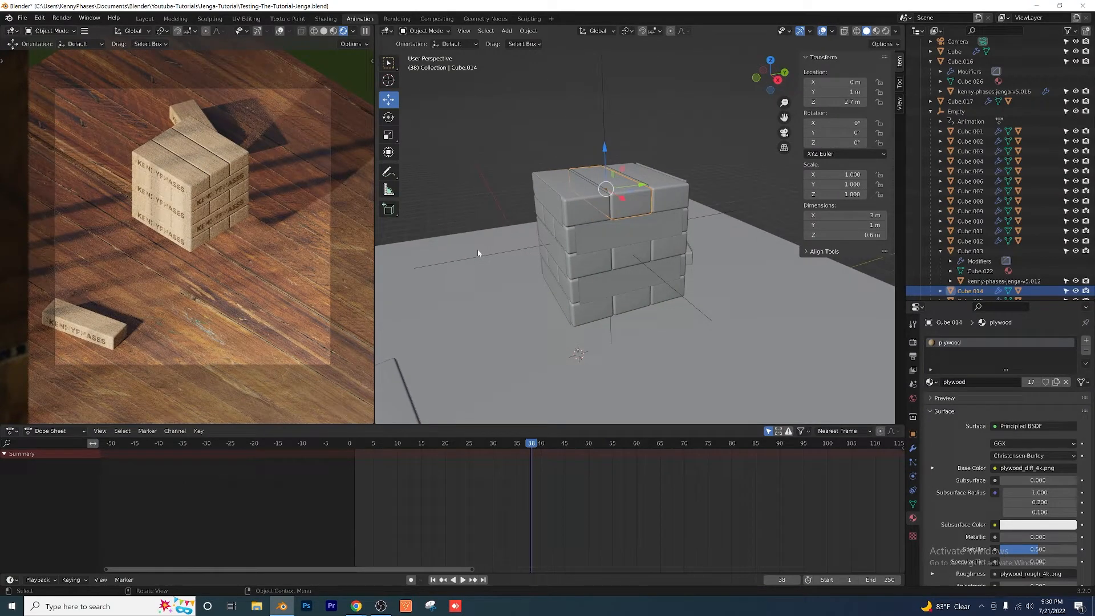
pyautogui.scroll(3, 554, 272)
pyautogui.moveTo(556, 276); pyautogui.dragTo(683, 196, button='middle')
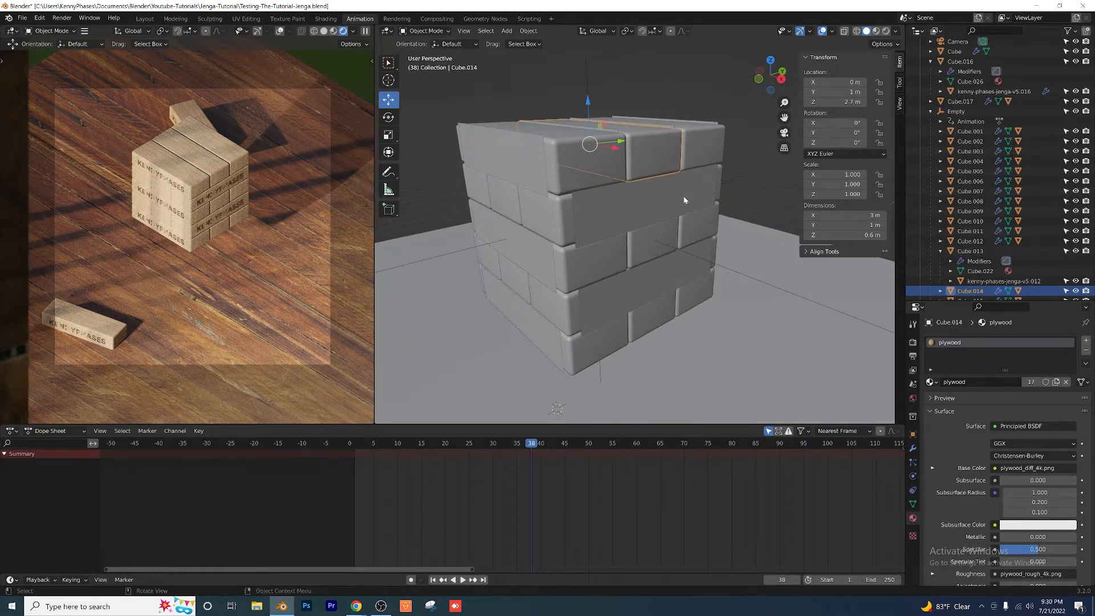
pyautogui.moveTo(557, 236); pyautogui.dragTo(667, 227, button='middle')
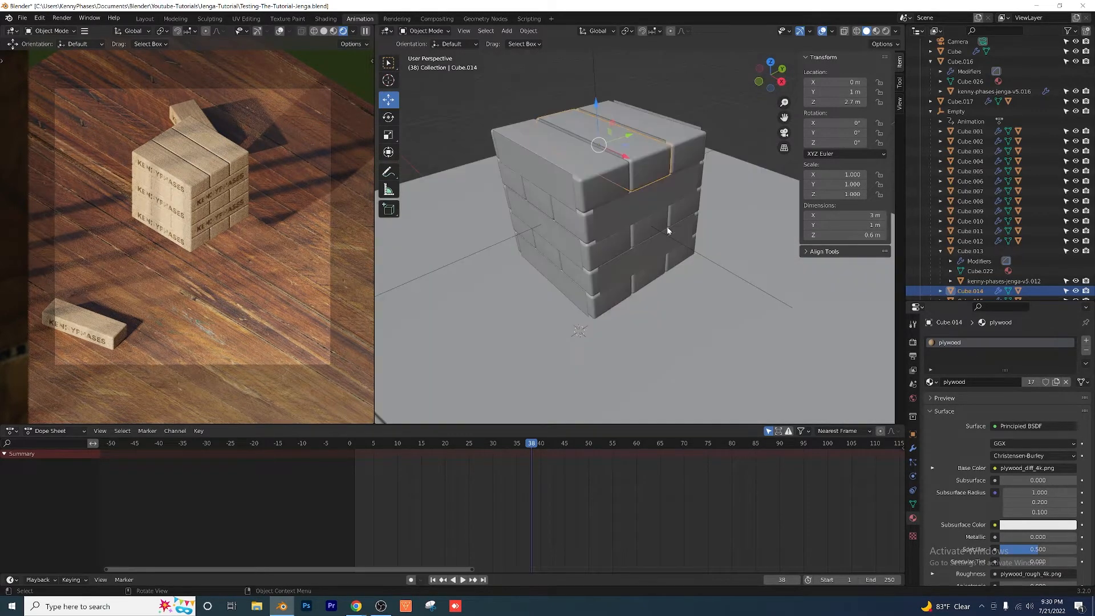
# Step: Insert a Location & Rotation keyframe on the top layer's middle block at frame 30
pyautogui.click(651, 166)
pyautogui.scroll(3, 651, 165)
pyautogui.moveTo(628, 183); pyautogui.dragTo(602, 194, button='middle')
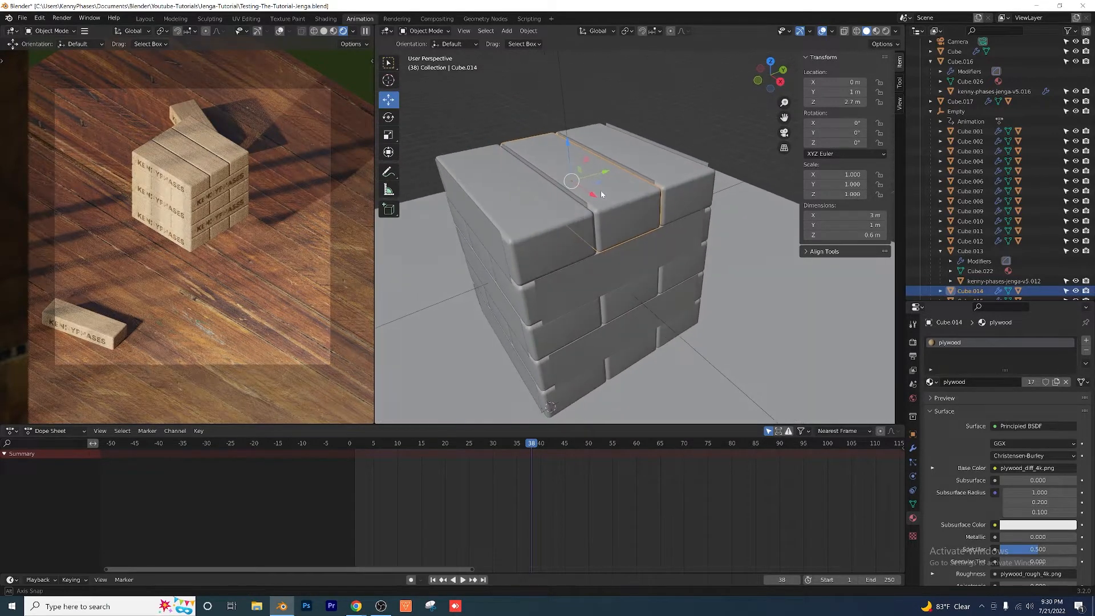
pyautogui.moveTo(511, 447); pyautogui.dragTo(494, 451)
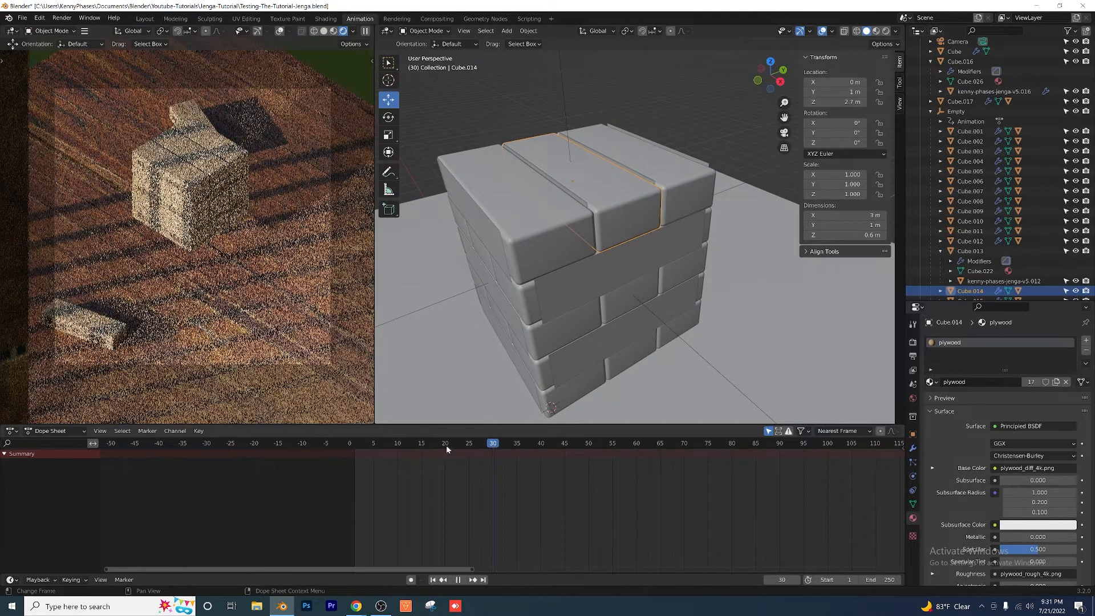
pyautogui.press('Escape')
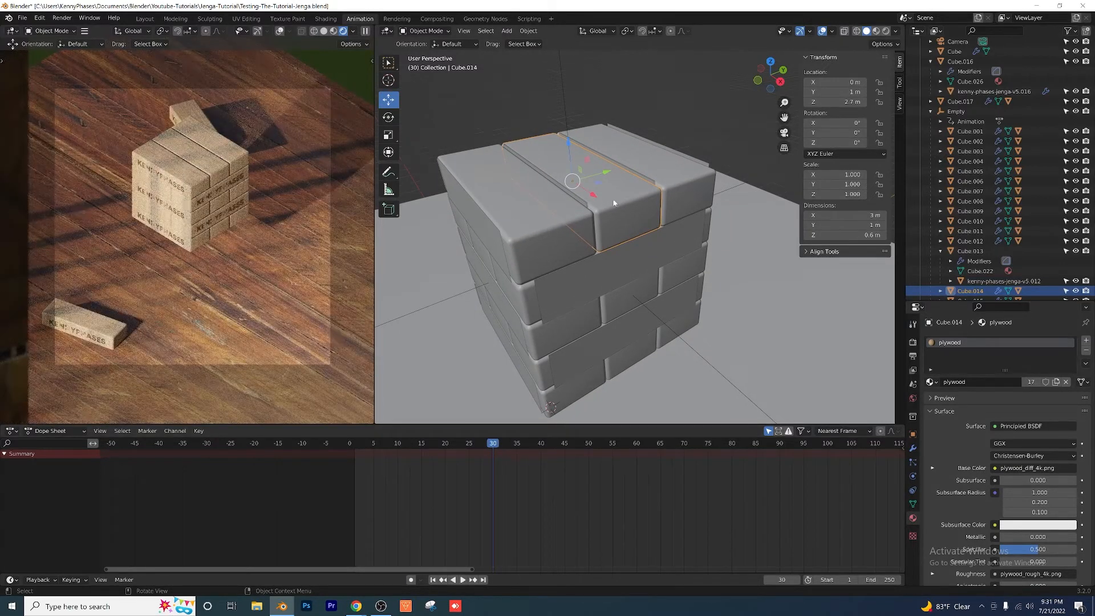
pyautogui.press('i')
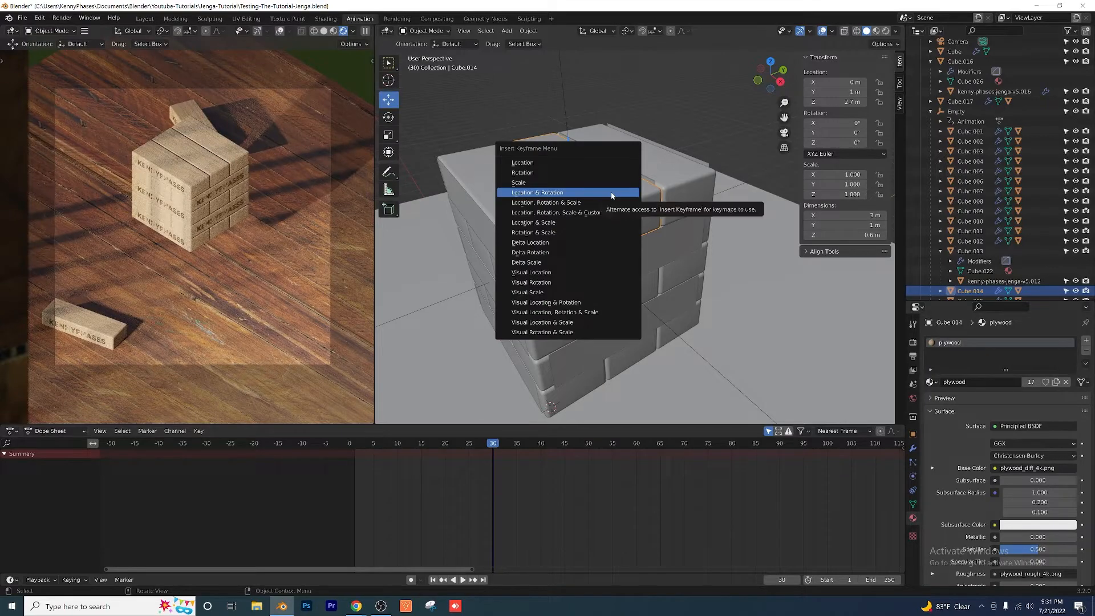
pyautogui.click(612, 196)
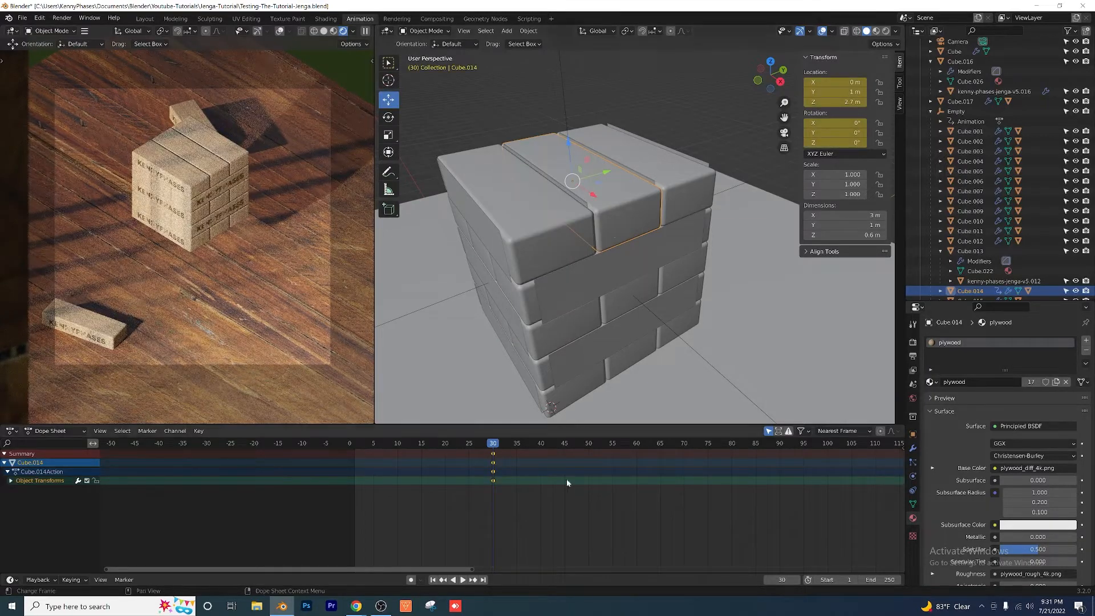
# Step: At frame 45, slide the top layer's middle block out to X 3 m and keyframe its location and rotation
pyautogui.scroll(1, 538, 483)
pyautogui.press('space')
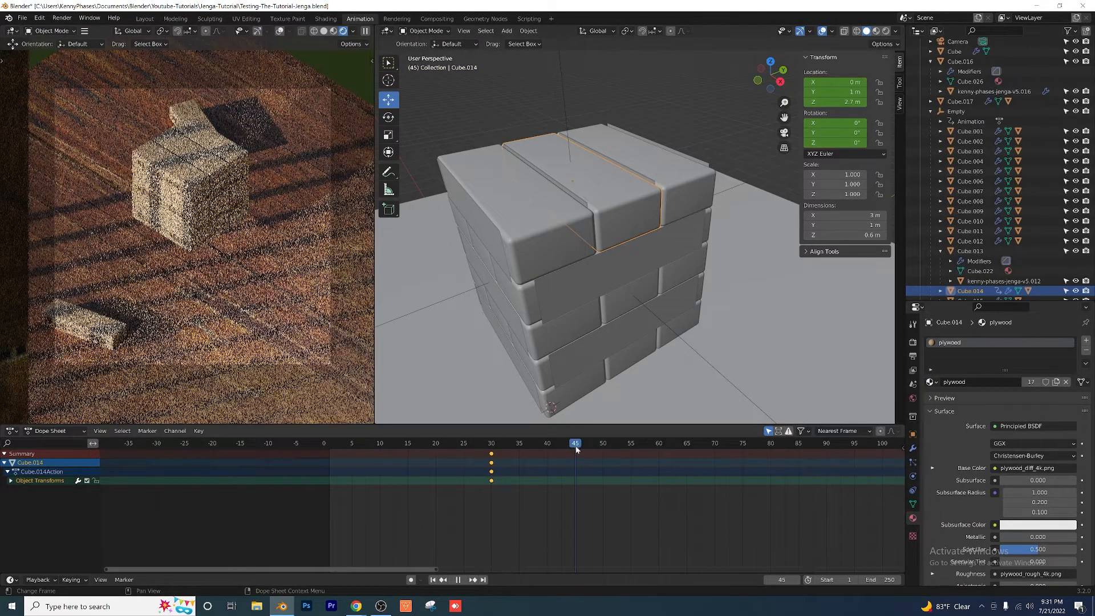
pyautogui.press('space')
pyautogui.moveTo(594, 196); pyautogui.dragTo(699, 298)
pyautogui.moveTo(699, 298); pyautogui.dragTo(622, 228, button='middle')
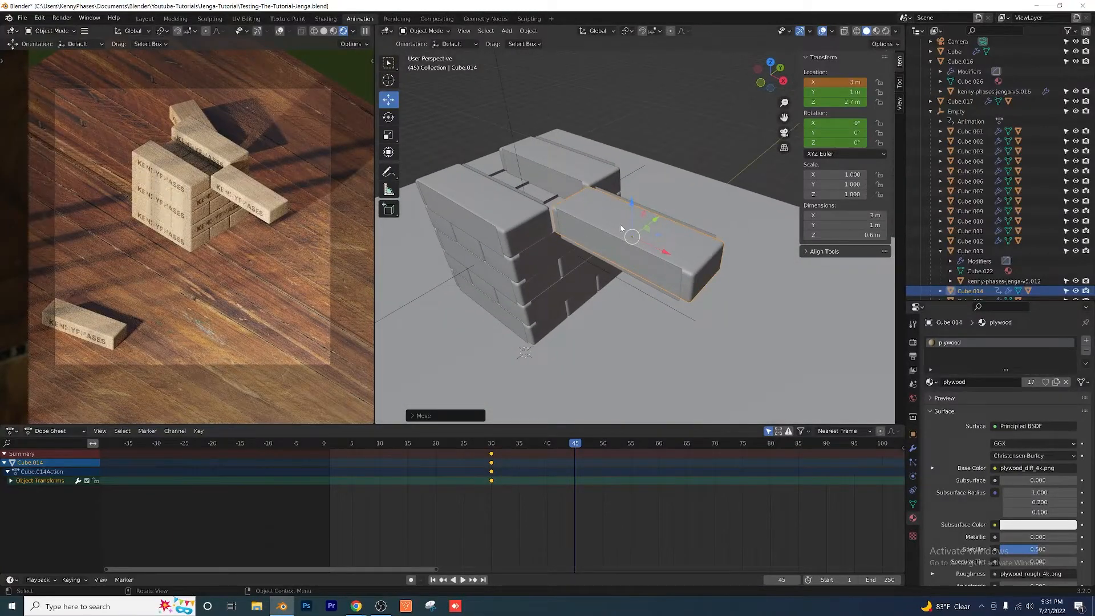
pyautogui.press('i')
pyautogui.click(620, 226)
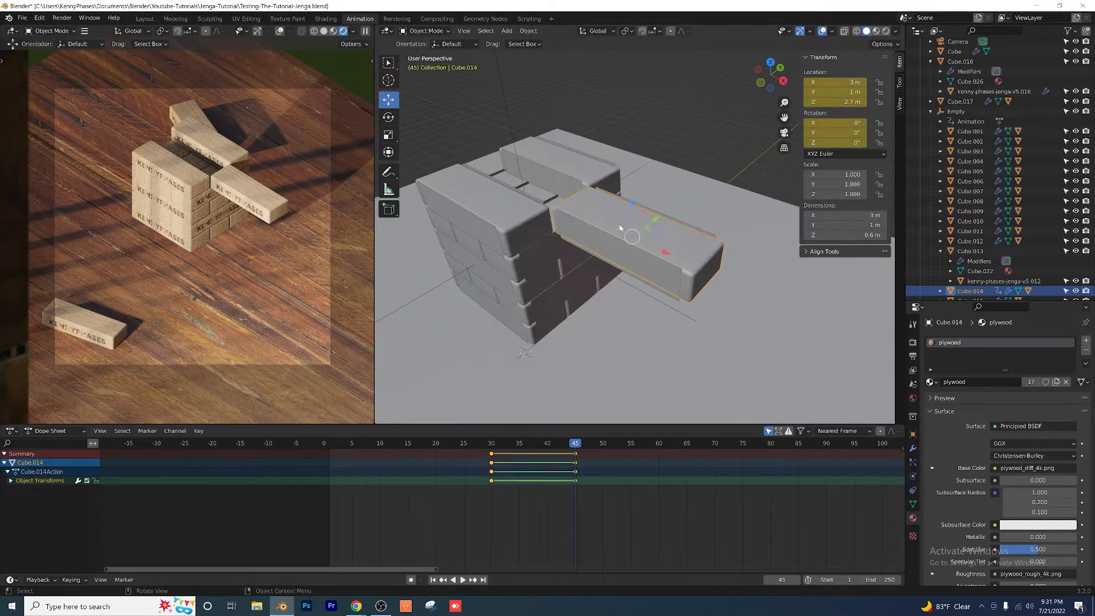
# Step: Examine the slid-out top block and the layer beneath it from several angles
pyautogui.scroll(2, 661, 476)
pyautogui.moveTo(638, 470); pyautogui.dragTo(547, 491, button='middle')
pyautogui.scroll(6, 558, 280)
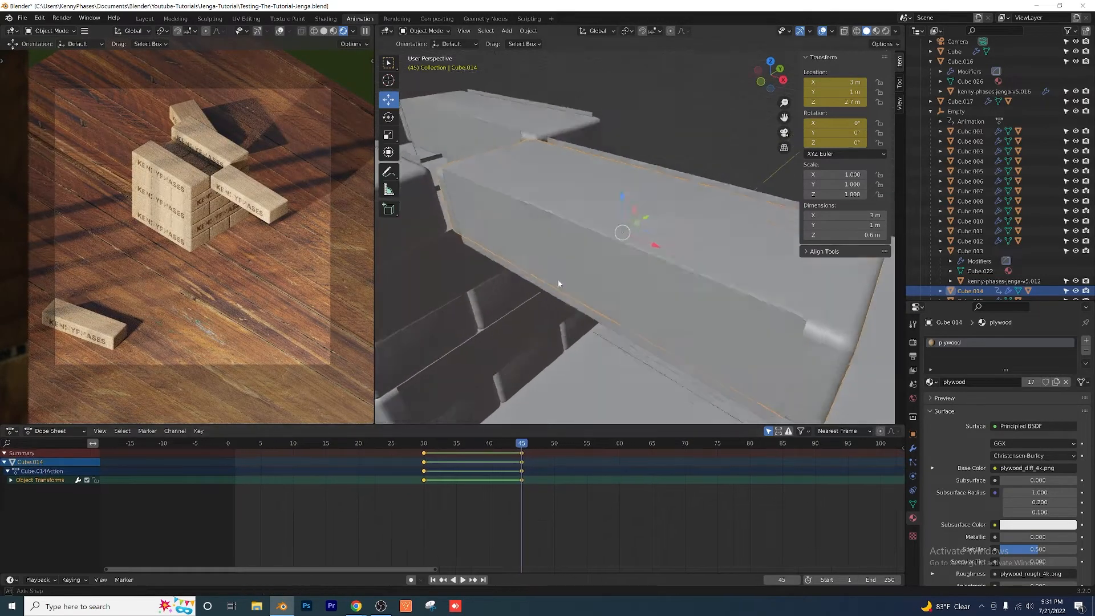
pyautogui.click(489, 296)
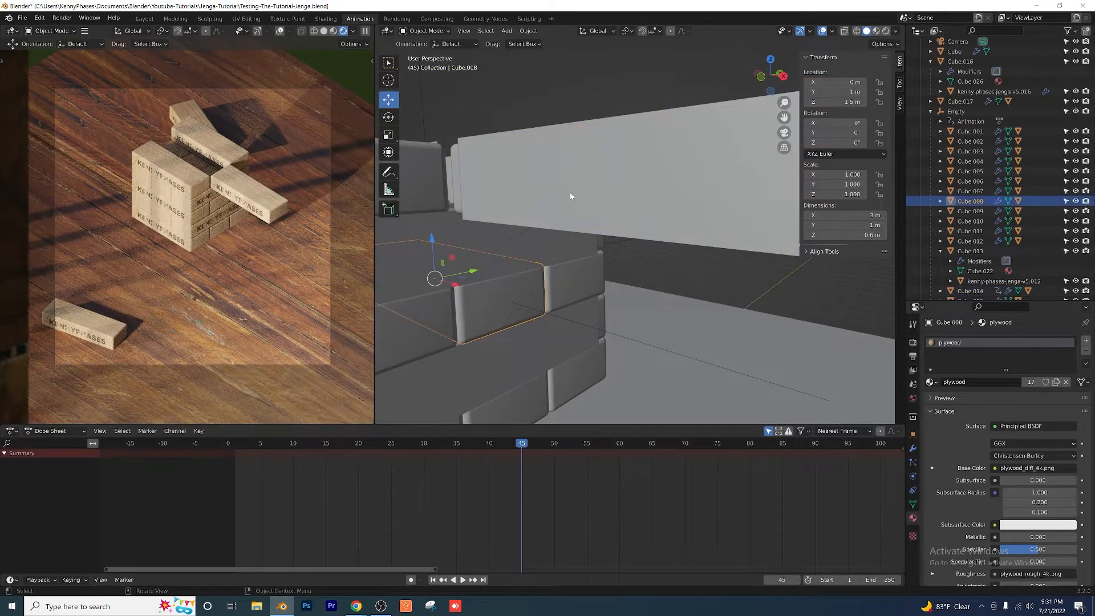
pyautogui.scroll(-4, 570, 193)
pyautogui.click(573, 159)
pyautogui.scroll(-2, 592, 259)
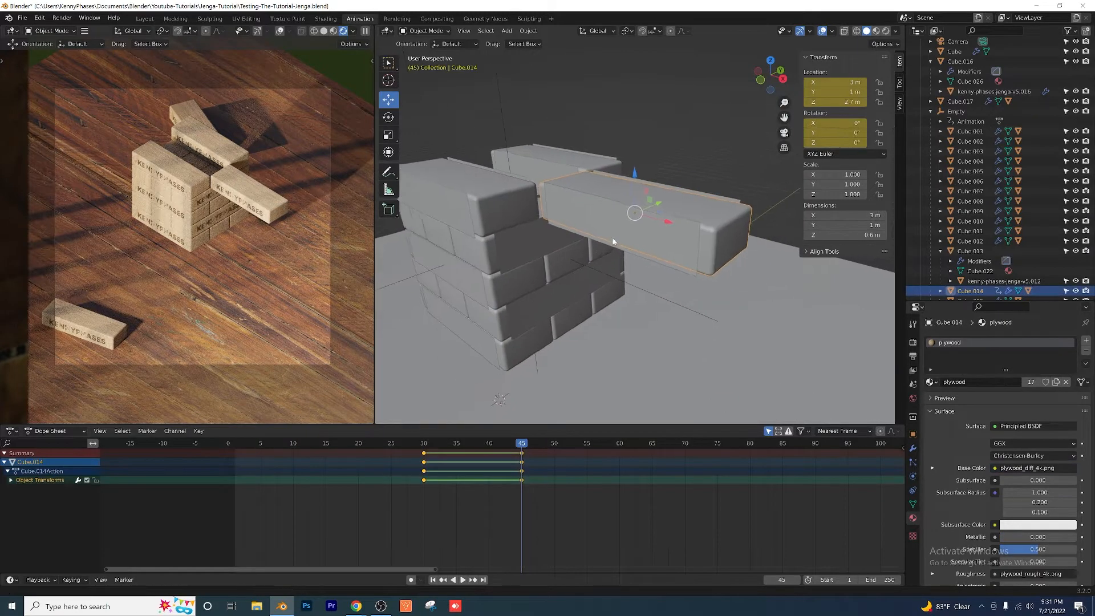
pyautogui.moveTo(613, 242); pyautogui.dragTo(601, 248, button='middle')
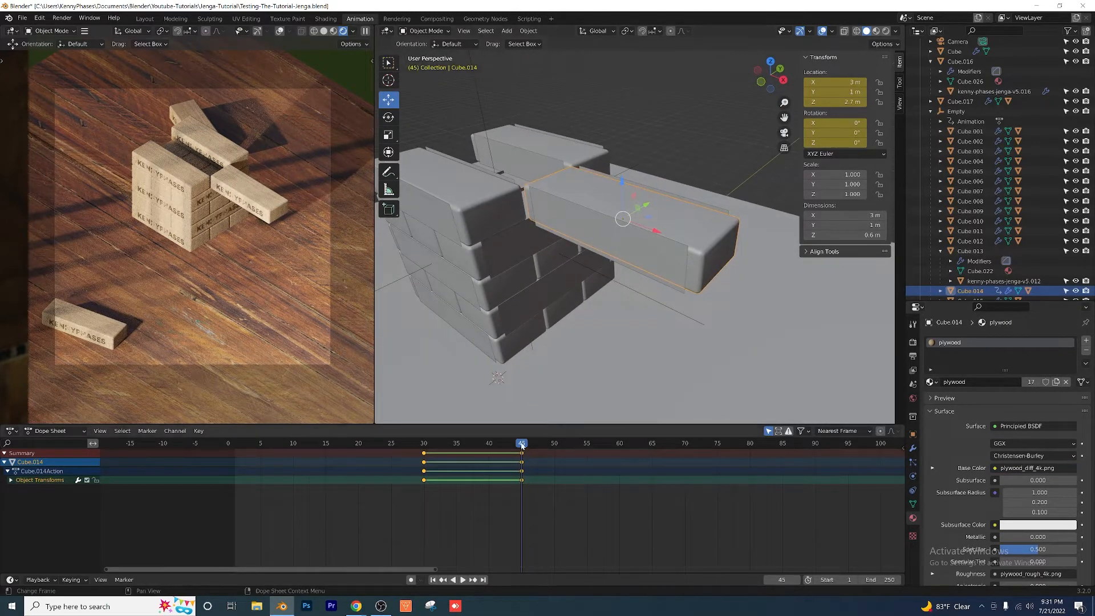
# Step: At frame 60, lower the slid-out top block to Z 1.5 m and insert a Location & Rotation keyframe
pyautogui.press('space')
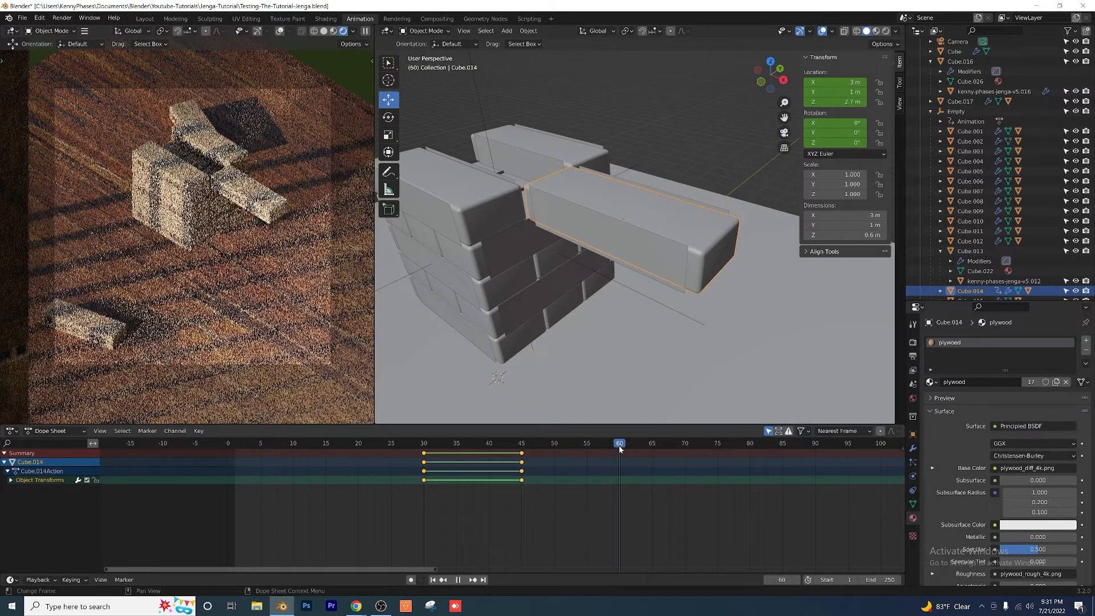
pyautogui.press('space')
pyautogui.moveTo(621, 183); pyautogui.dragTo(546, 89)
pyautogui.scroll(3, 562, 308)
pyautogui.moveTo(581, 247); pyautogui.dragTo(600, 203, button='middle')
pyautogui.press('i')
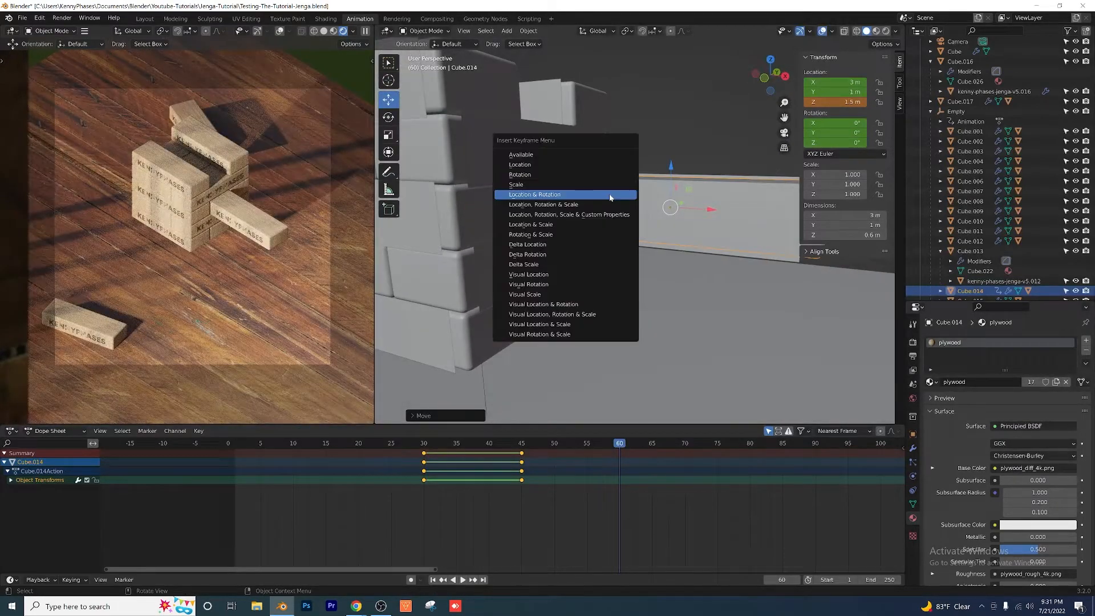
pyautogui.click(610, 193)
# Step: Preview the lowering motion, rotate the lowered block to -180° about X at frame 60, and keyframe its location and rotation
pyautogui.moveTo(616, 298); pyautogui.dragTo(580, 315, button='middle')
pyautogui.scroll(-2, 612, 288)
pyautogui.click(429, 443)
pyautogui.press('space')
pyautogui.click(433, 445)
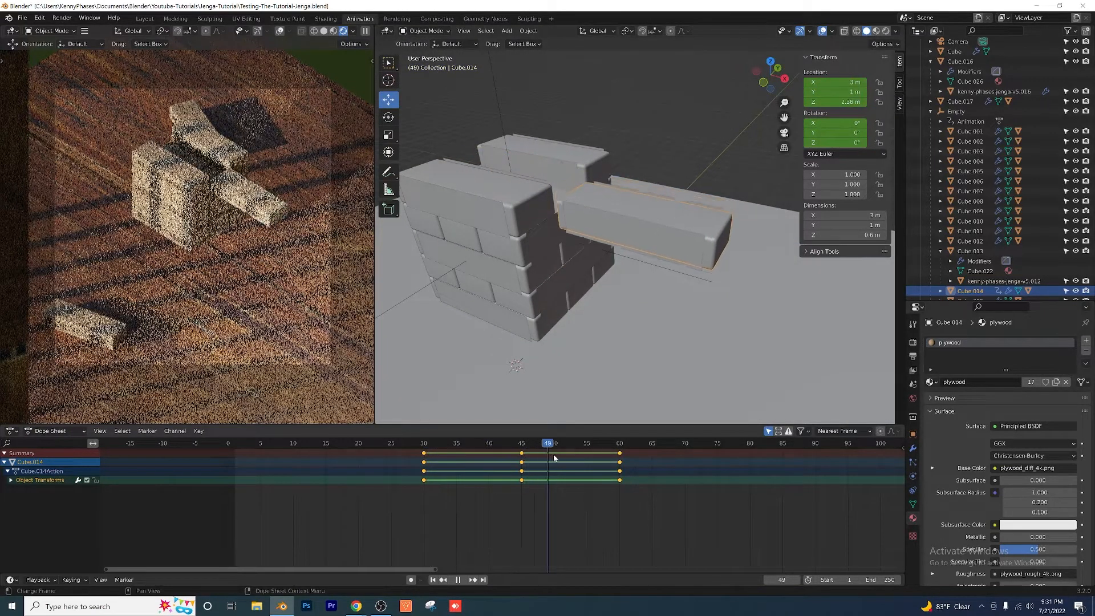
pyautogui.moveTo(619, 459)
pyautogui.mouseDown()
pyautogui.moveTo(509, 456)
pyautogui.moveTo(621, 464)
pyautogui.mouseUp()
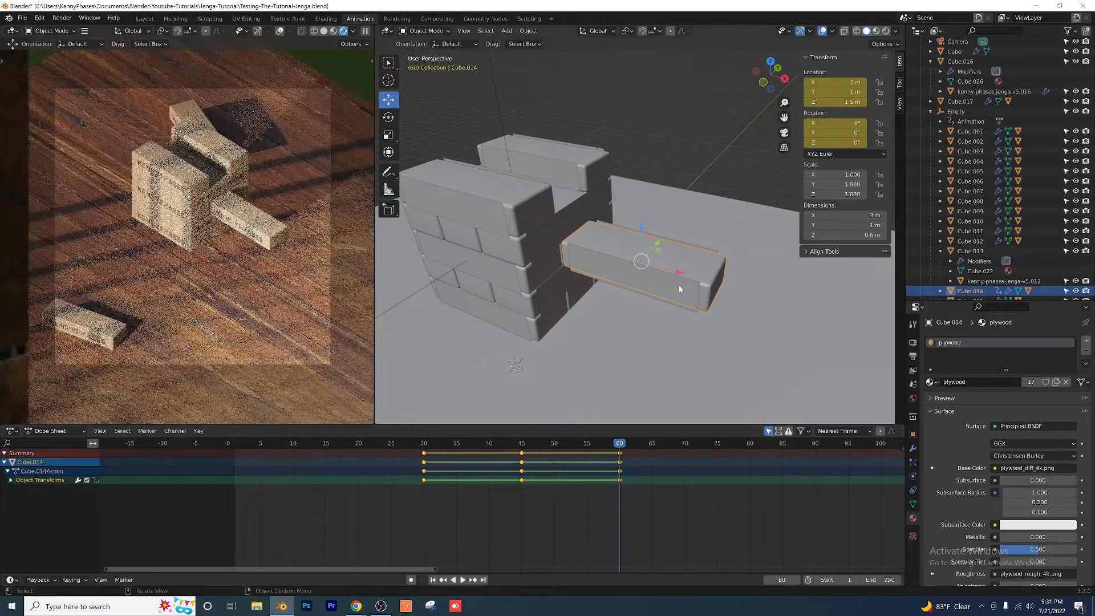
pyautogui.scroll(3, 678, 285)
pyautogui.moveTo(616, 282); pyautogui.dragTo(565, 259, button='middle')
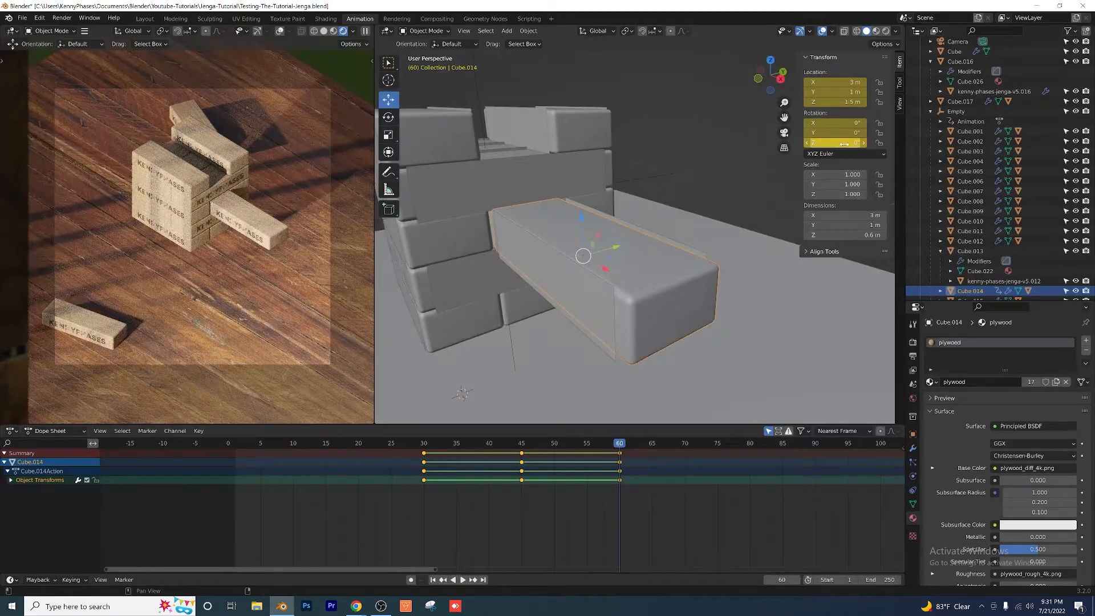
pyautogui.moveTo(844, 123); pyautogui.dragTo(536, 123)
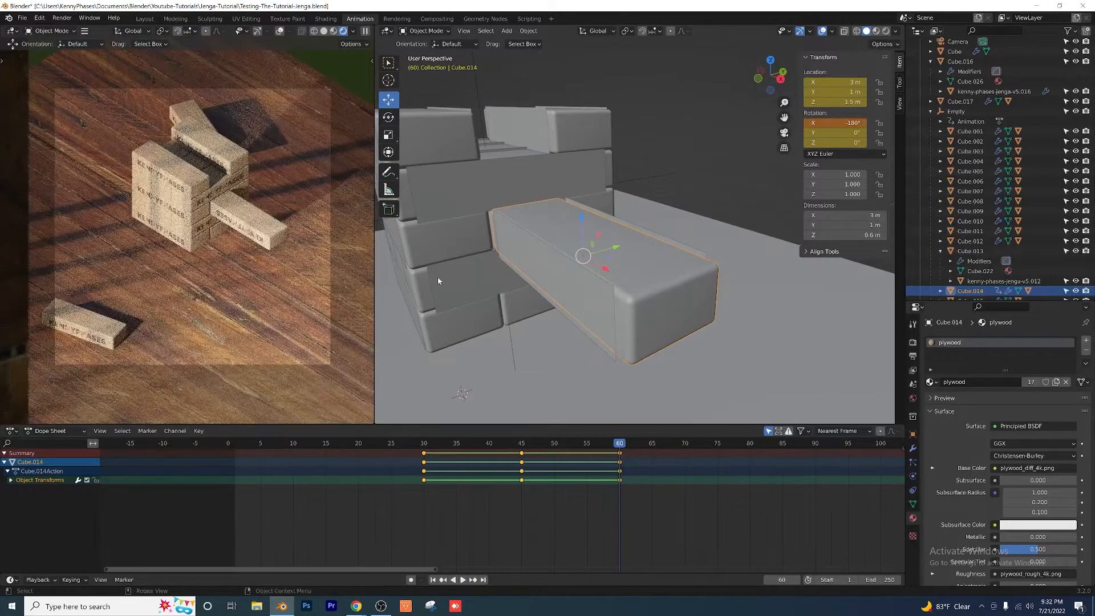
pyautogui.press('i')
pyautogui.click(647, 278)
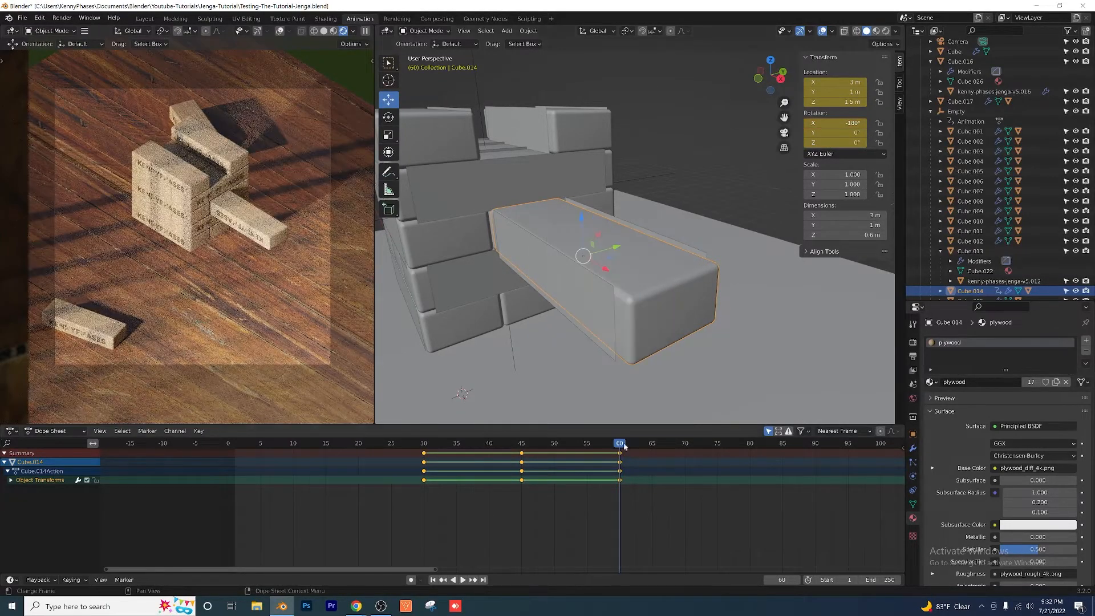
# Step: At frame 30, insert a Location & Rotation keyframe on the third layer's middle block
pyautogui.moveTo(620, 446); pyautogui.dragTo(556, 461)
pyautogui.click(521, 217)
pyautogui.moveTo(521, 218); pyautogui.dragTo(644, 315, button='middle')
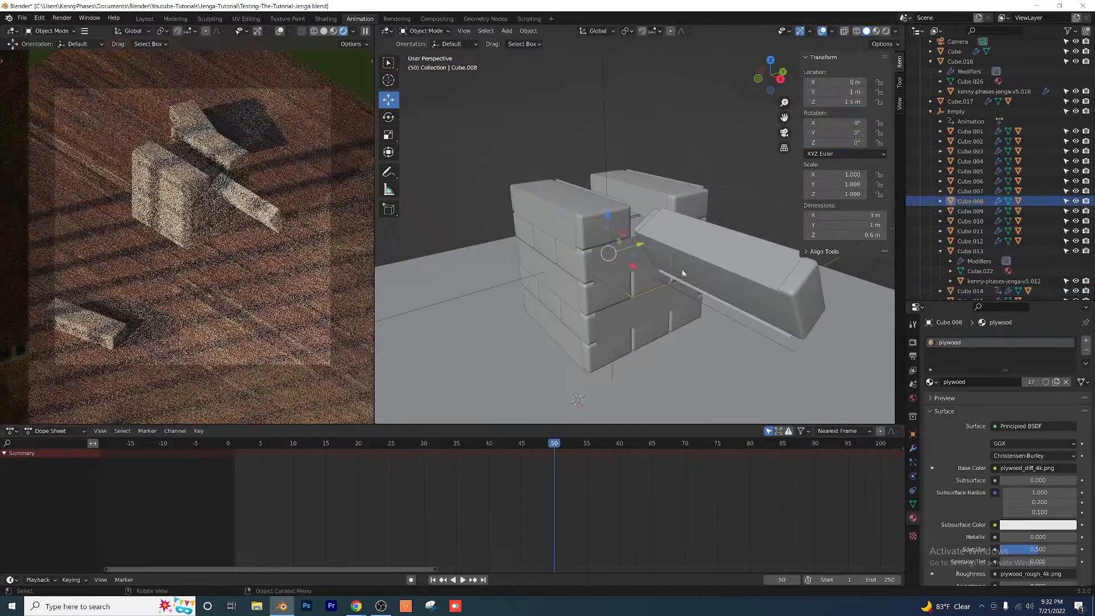
pyautogui.click(687, 299)
pyautogui.moveTo(688, 302); pyautogui.dragTo(552, 229, button='middle')
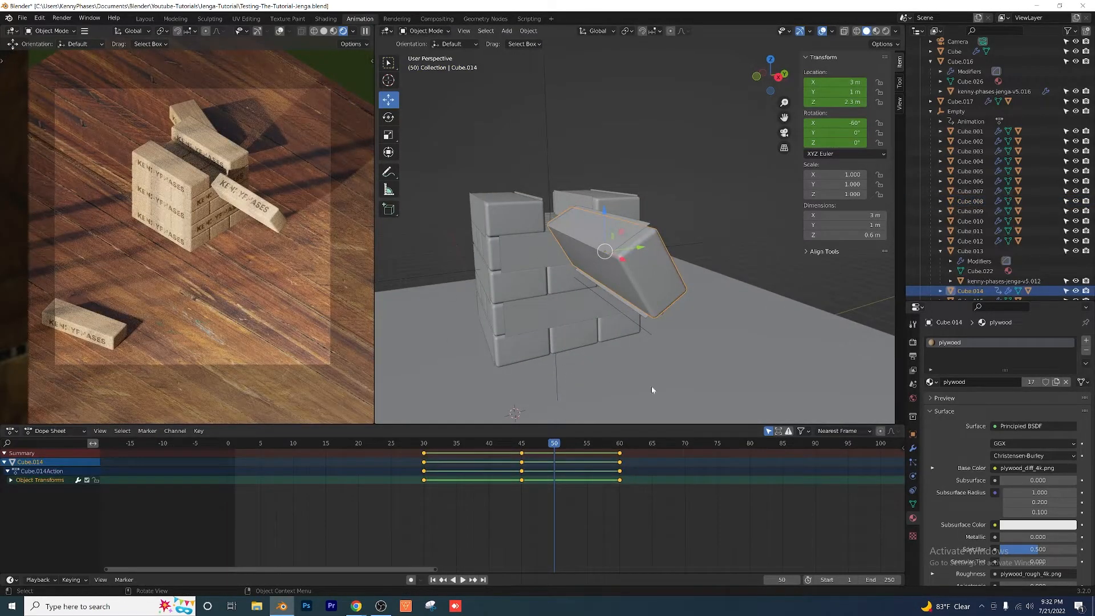
pyautogui.moveTo(555, 444); pyautogui.dragTo(443, 445)
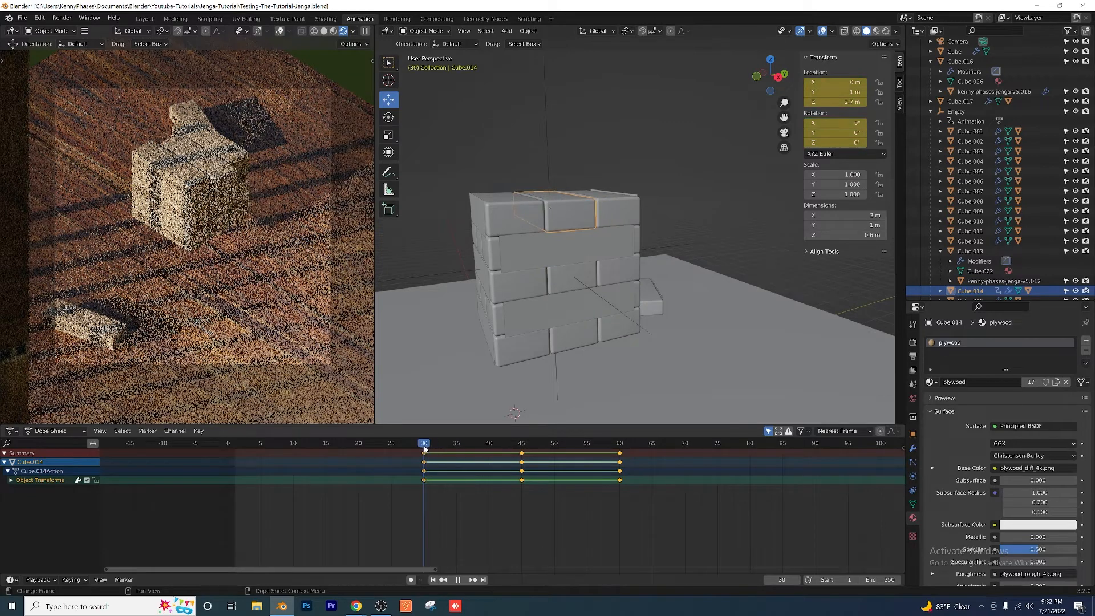
pyautogui.click(563, 296)
pyautogui.scroll(2, 568, 291)
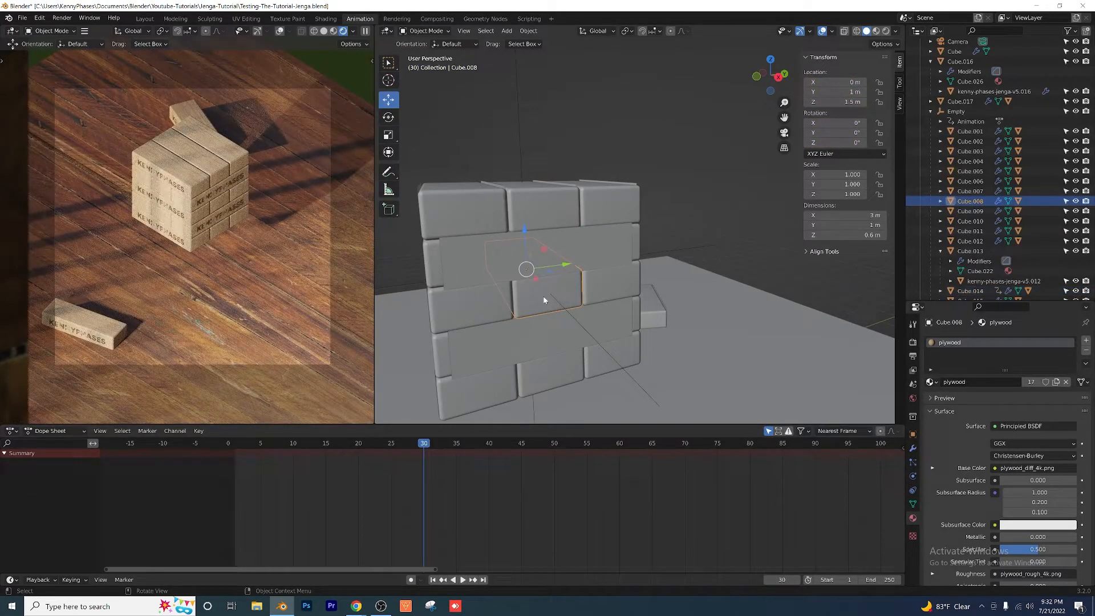
pyautogui.press('i')
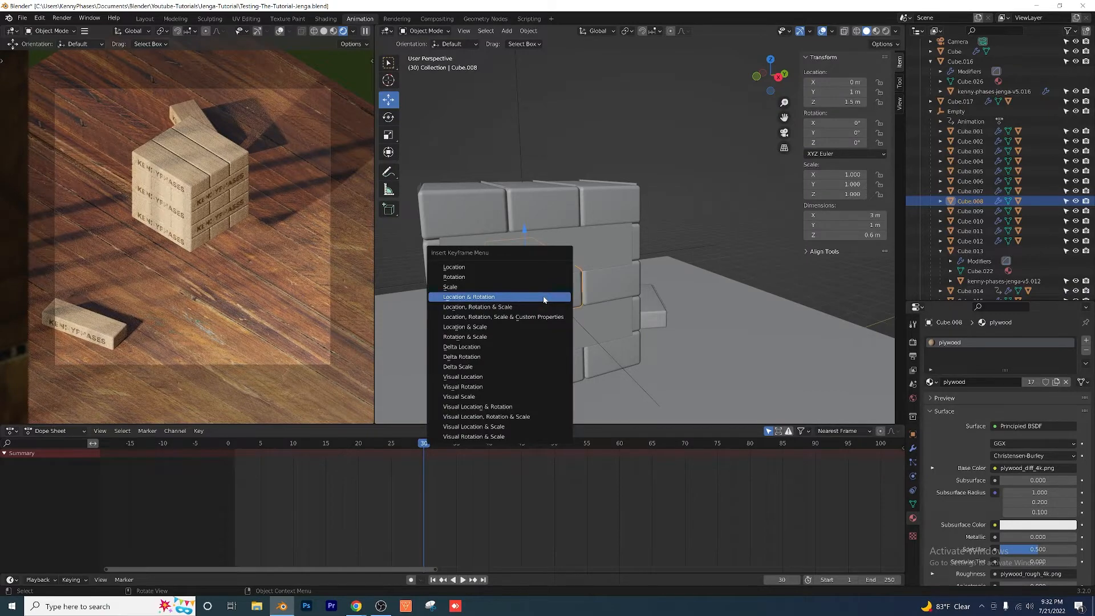
pyautogui.click(543, 299)
# Step: At frame 45, slide the third layer's middle block out to X -3 m and keyframe its location and rotation
pyautogui.click(543, 206)
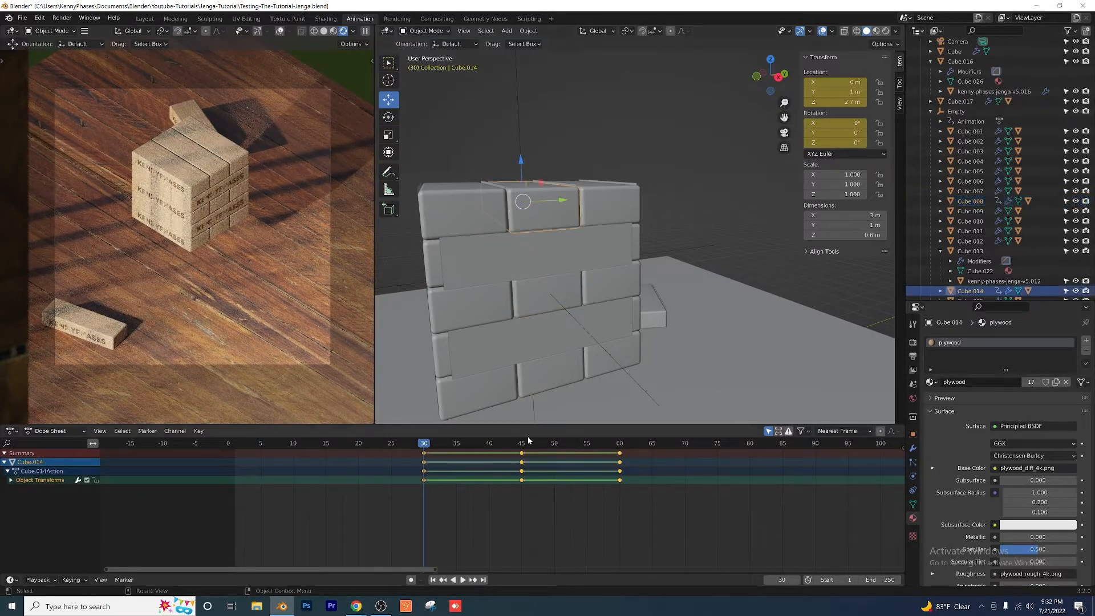
pyautogui.click(522, 442)
pyautogui.click(549, 305)
pyautogui.scroll(-2, 526, 355)
pyautogui.moveTo(525, 359); pyautogui.dragTo(617, 333, button='middle')
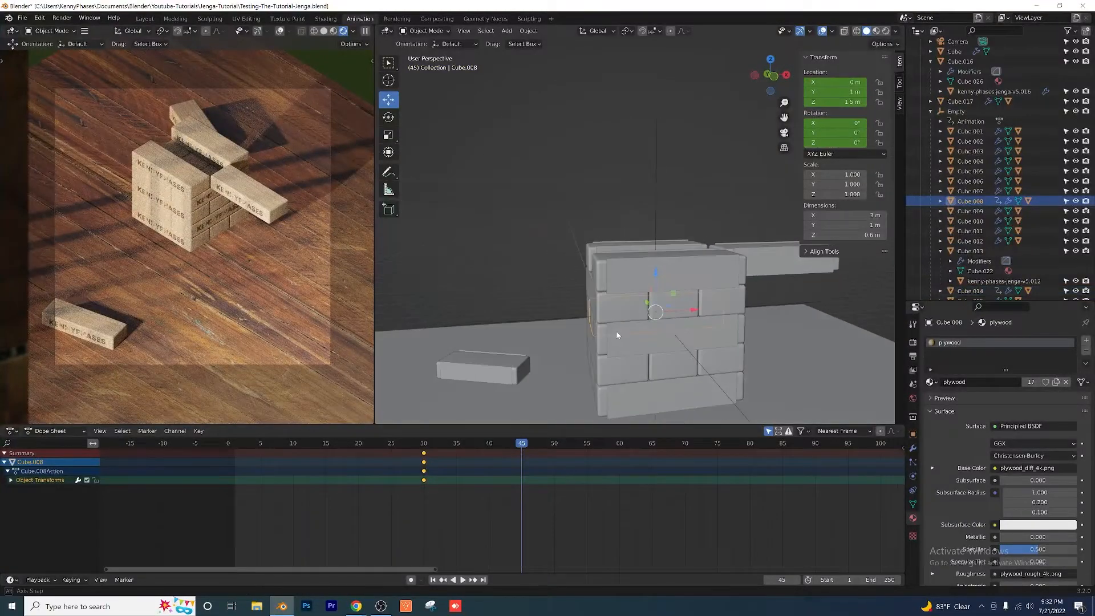
pyautogui.moveTo(689, 314); pyautogui.dragTo(644, 311)
pyautogui.moveTo(557, 333); pyautogui.dragTo(552, 320)
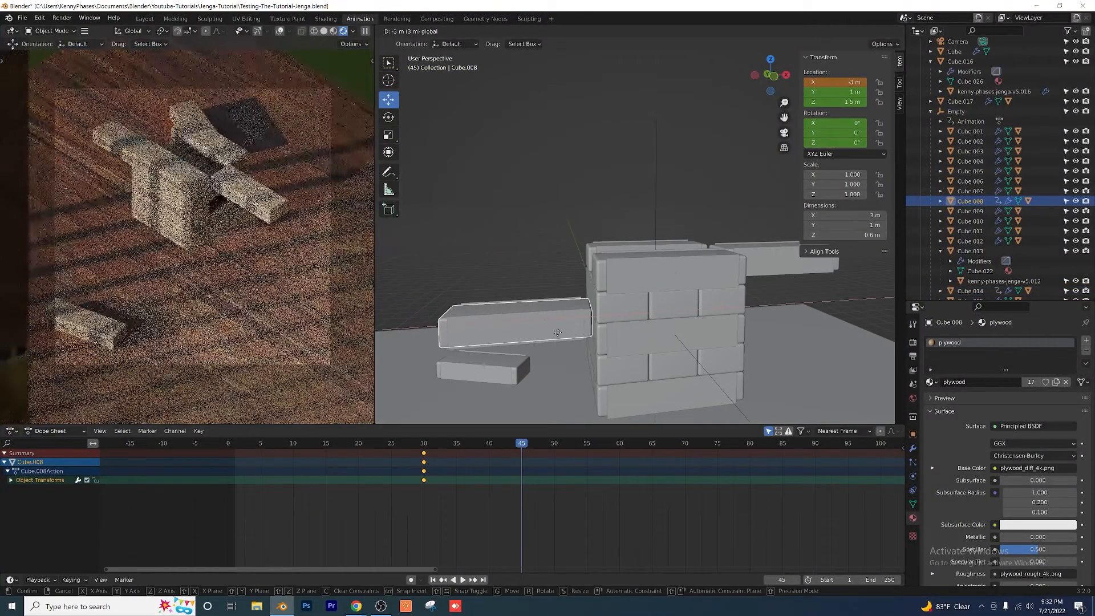
pyautogui.press('i')
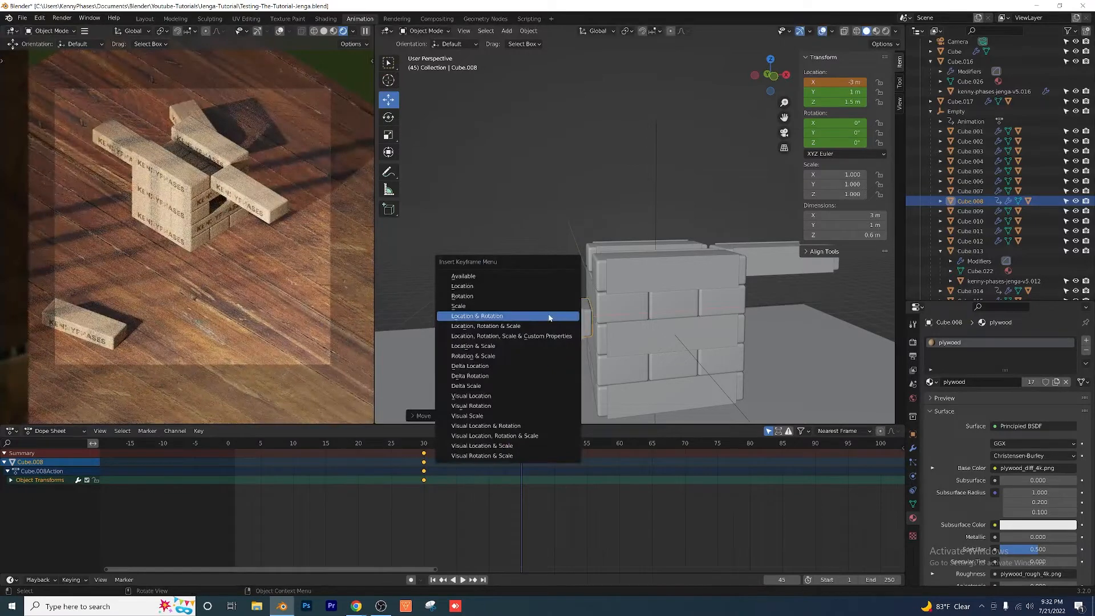
pyautogui.click(550, 317)
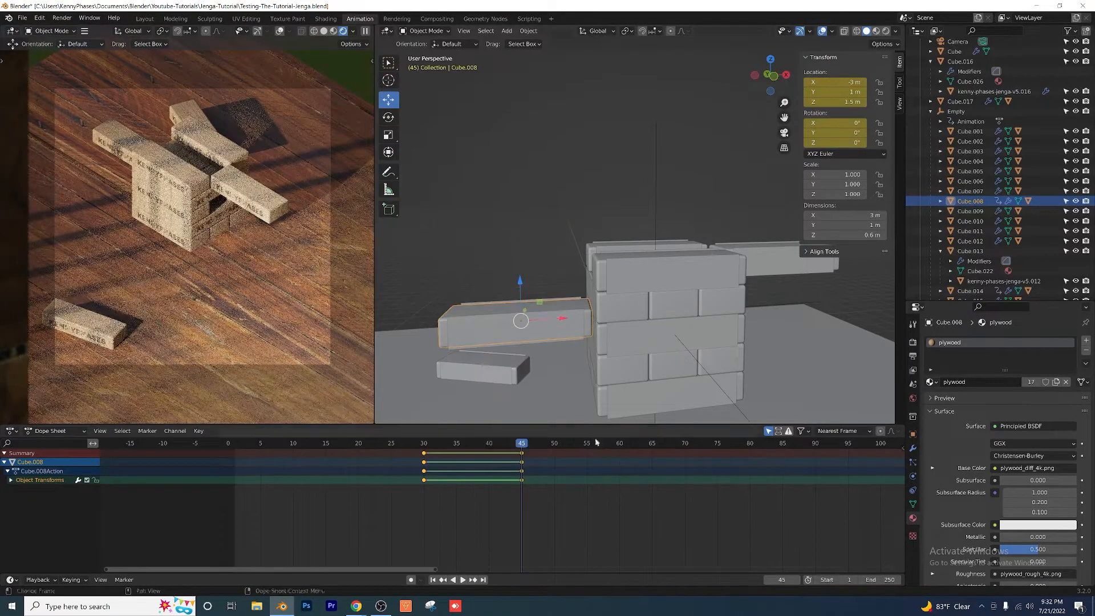
# Step: At frame 60, raise the block slid out of the third layer to Z 2.7 m
pyautogui.click(734, 246)
pyautogui.moveTo(735, 246); pyautogui.dragTo(738, 294, button='middle')
pyautogui.moveTo(524, 446); pyautogui.dragTo(619, 447)
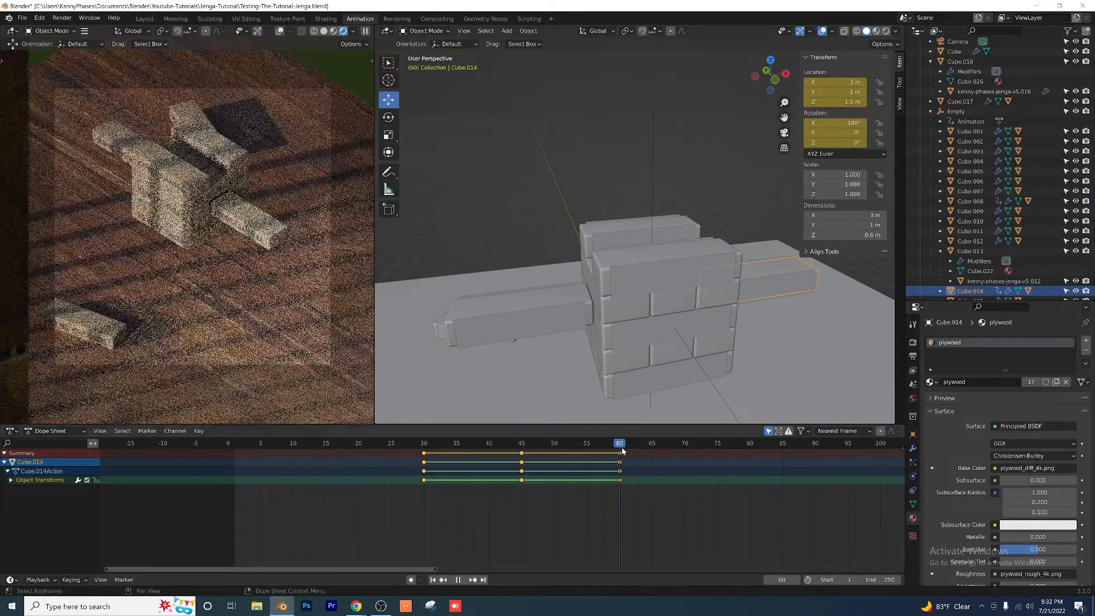
pyautogui.click(540, 335)
pyautogui.moveTo(539, 334); pyautogui.dragTo(610, 323, button='middle')
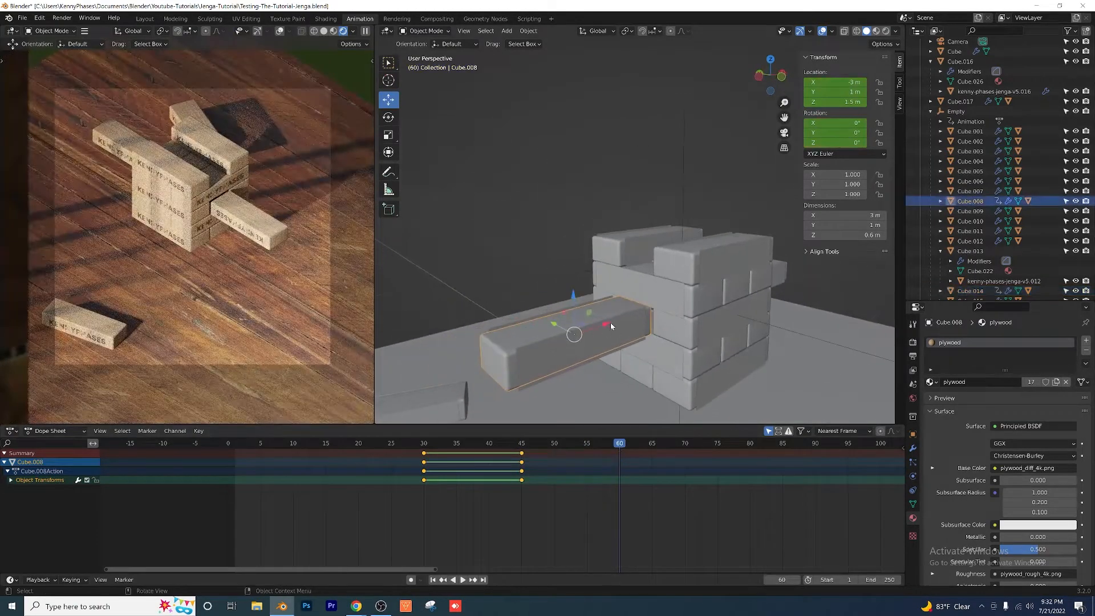
pyautogui.press('g')
pyautogui.press('z')
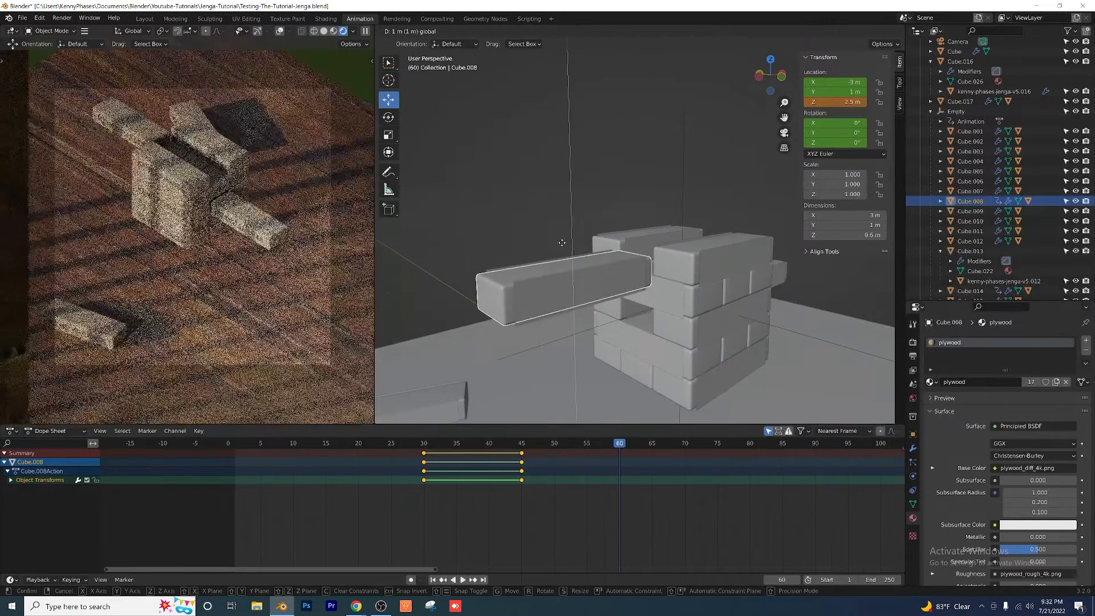
pyautogui.click(547, 122)
# Step: Rotate the raised block to -180° about X and insert a Location & Rotation keyframe at frame 60
pyautogui.moveTo(604, 217); pyautogui.dragTo(592, 259, button='middle')
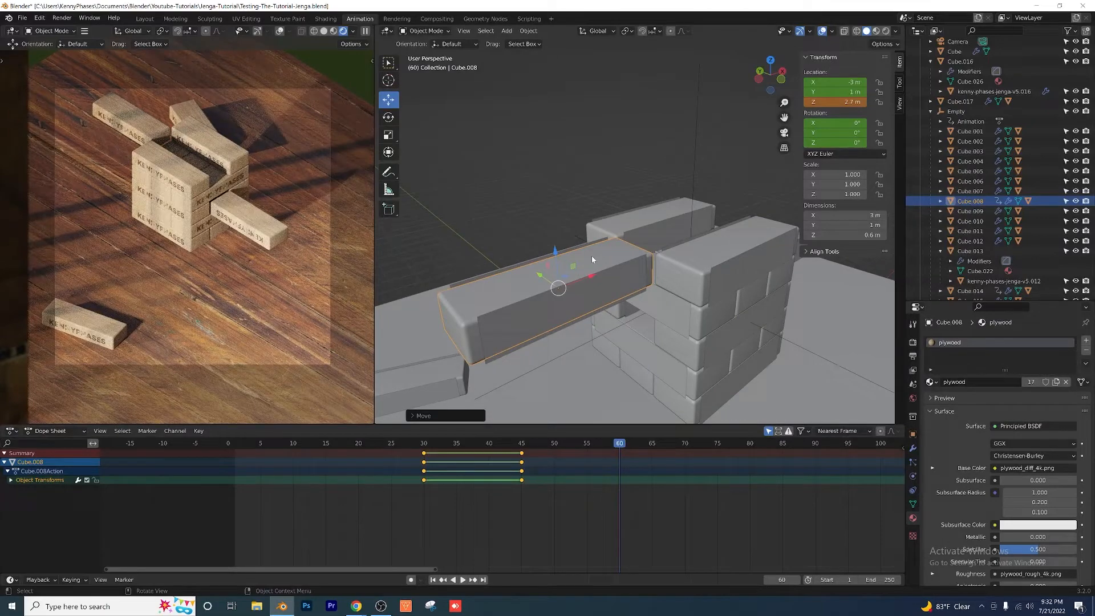
pyautogui.moveTo(838, 123); pyautogui.dragTo(759, 123)
pyautogui.press('i')
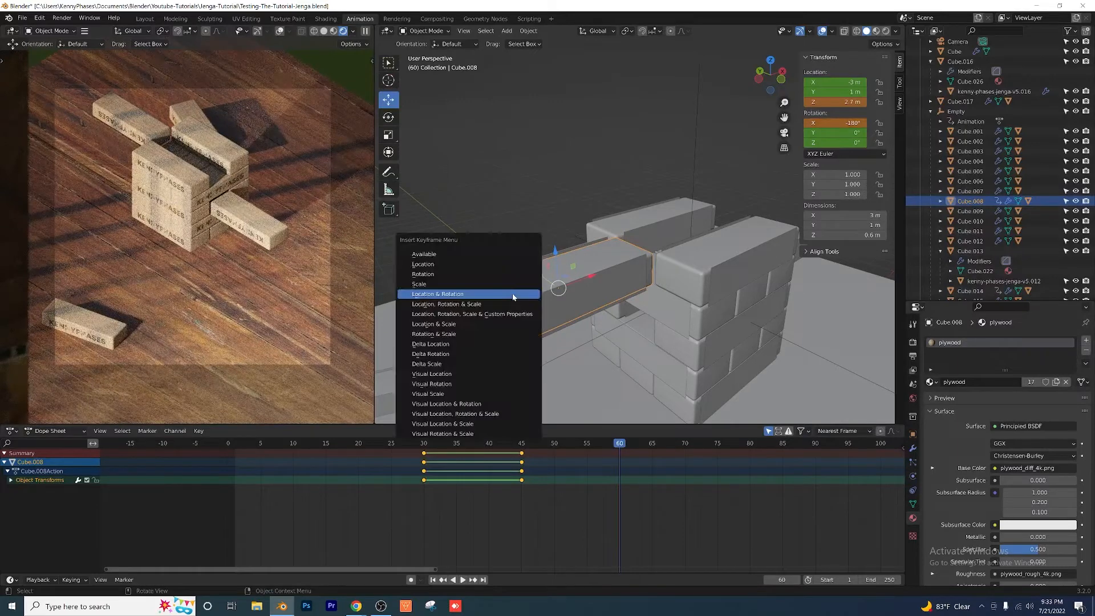
pyautogui.click(512, 293)
# Step: Review the two blocks' motion between frames 30 and 60, viewing the tower from several angles
pyautogui.hotkey('ctrl', 'shift', 'space')
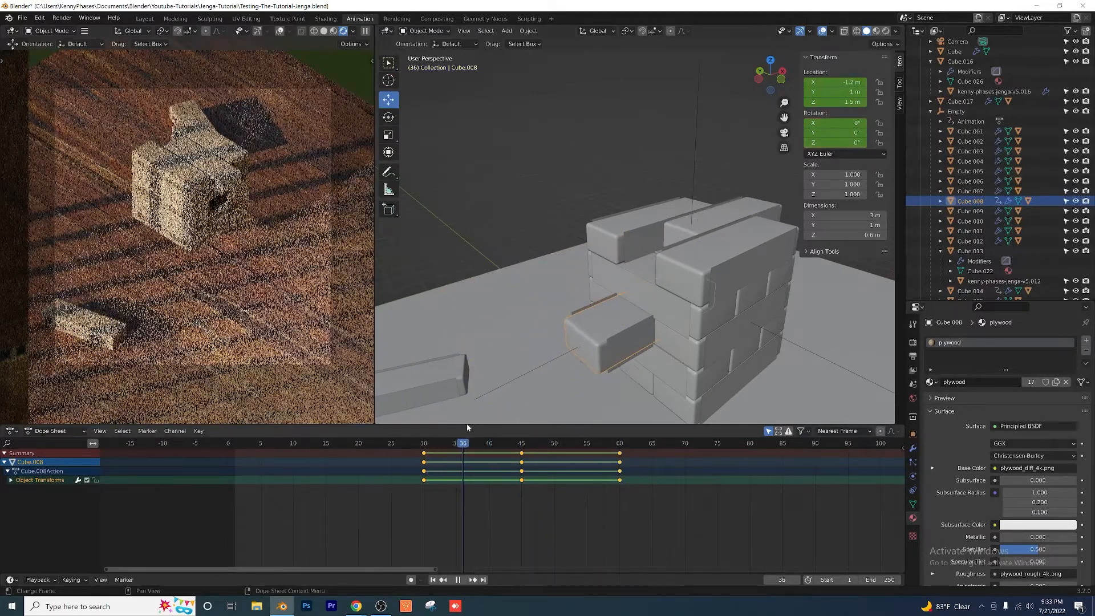
pyautogui.press('space')
pyautogui.scroll(-2, 718, 282)
pyautogui.keyDown('shift'); pyautogui.moveTo(719, 281); pyautogui.dragTo(627, 287, button='middle'); pyautogui.keyUp('shift')
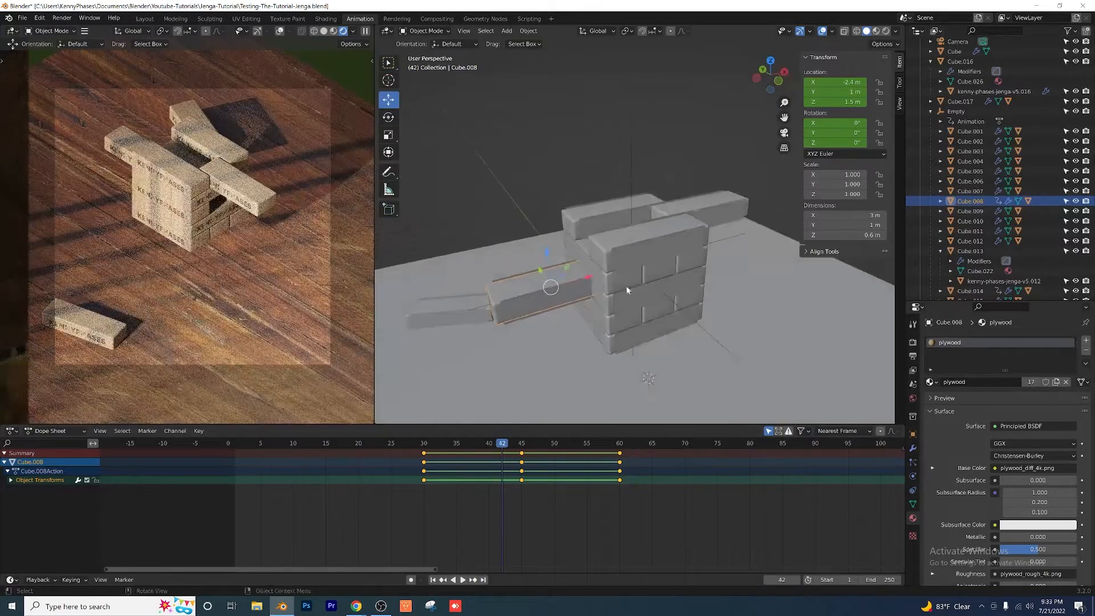
pyautogui.hotkey('ctrl', 'shift', 'space')
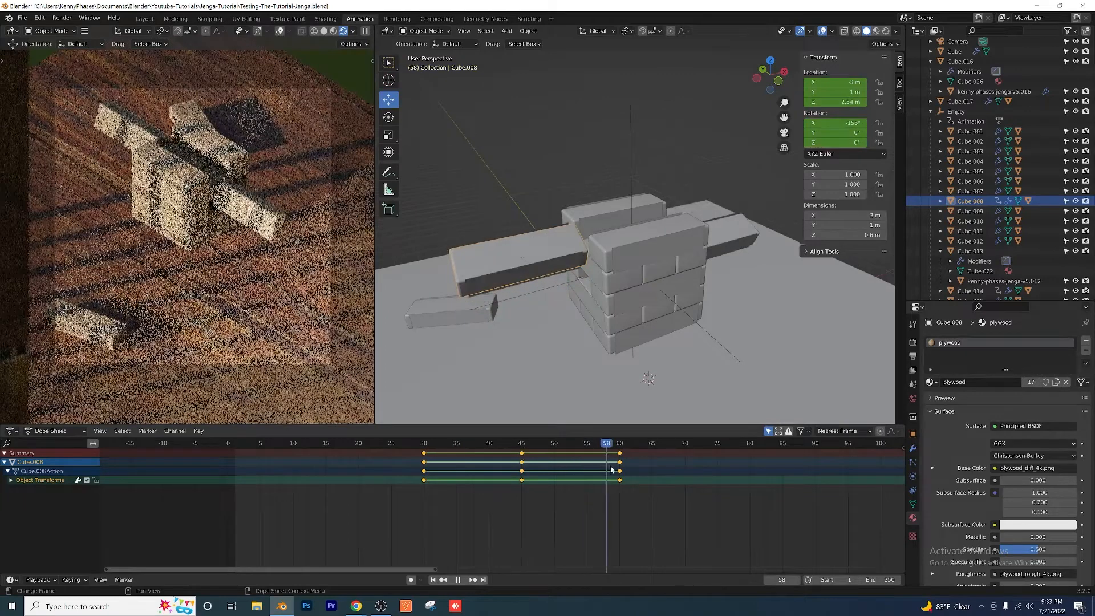
pyautogui.press('space')
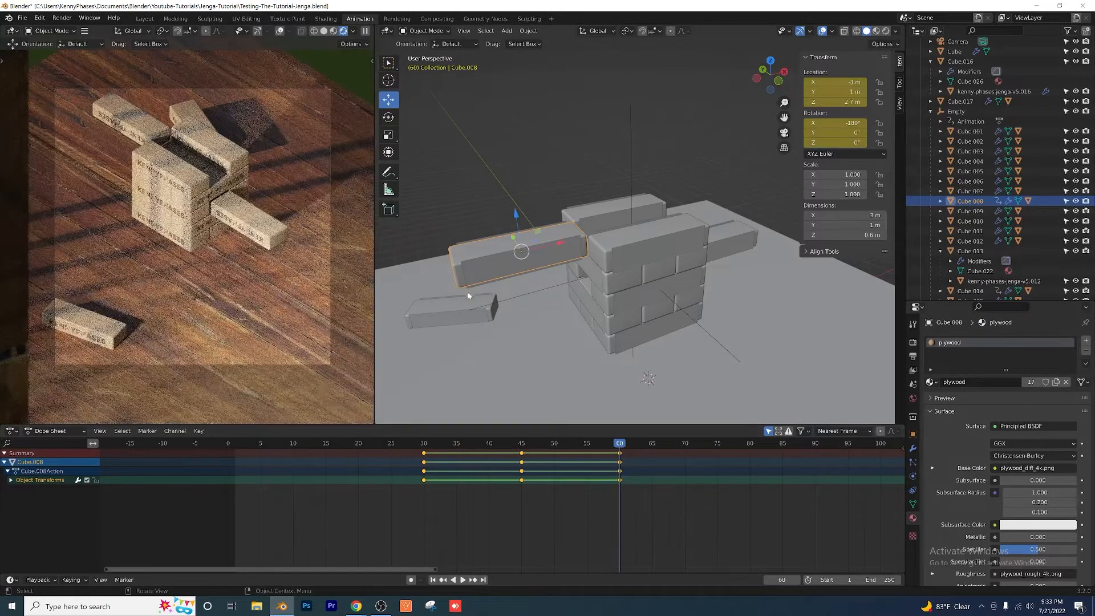
pyautogui.moveTo(670, 231); pyautogui.dragTo(590, 281, button='middle')
pyautogui.scroll(1, 591, 282)
pyautogui.keyDown('shift'); pyautogui.moveTo(704, 307); pyautogui.dragTo(613, 324, button='middle'); pyautogui.keyUp('shift')
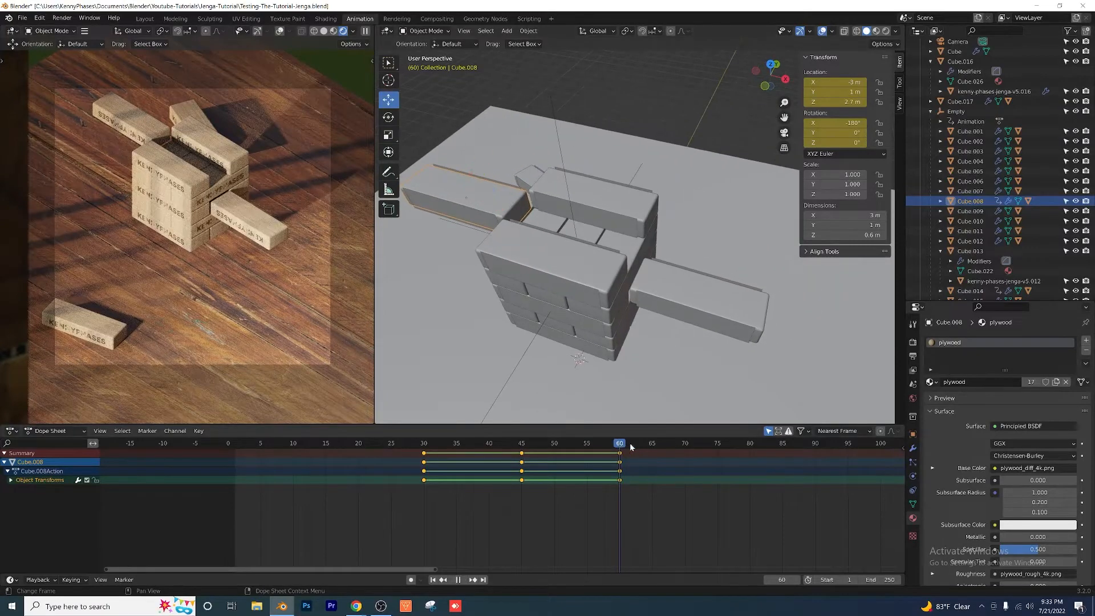
# Step: At frame 70, slide the raised block into the top layer at X 0 m and keyframe its location and rotation
pyautogui.press('space')
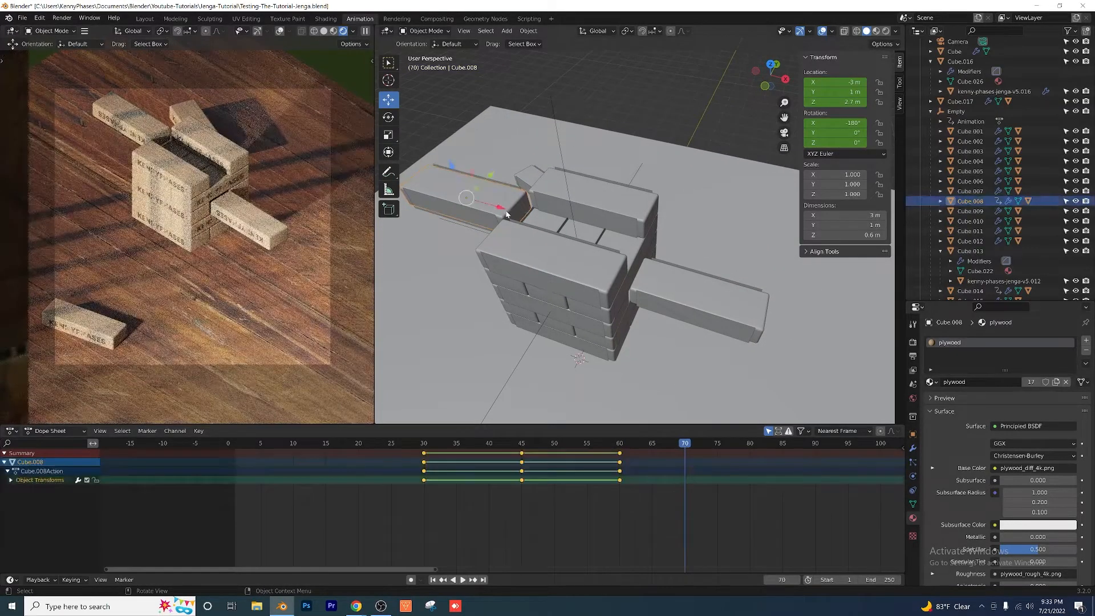
pyautogui.moveTo(507, 213); pyautogui.dragTo(613, 246)
pyautogui.moveTo(613, 246); pyautogui.dragTo(582, 199, button='middle')
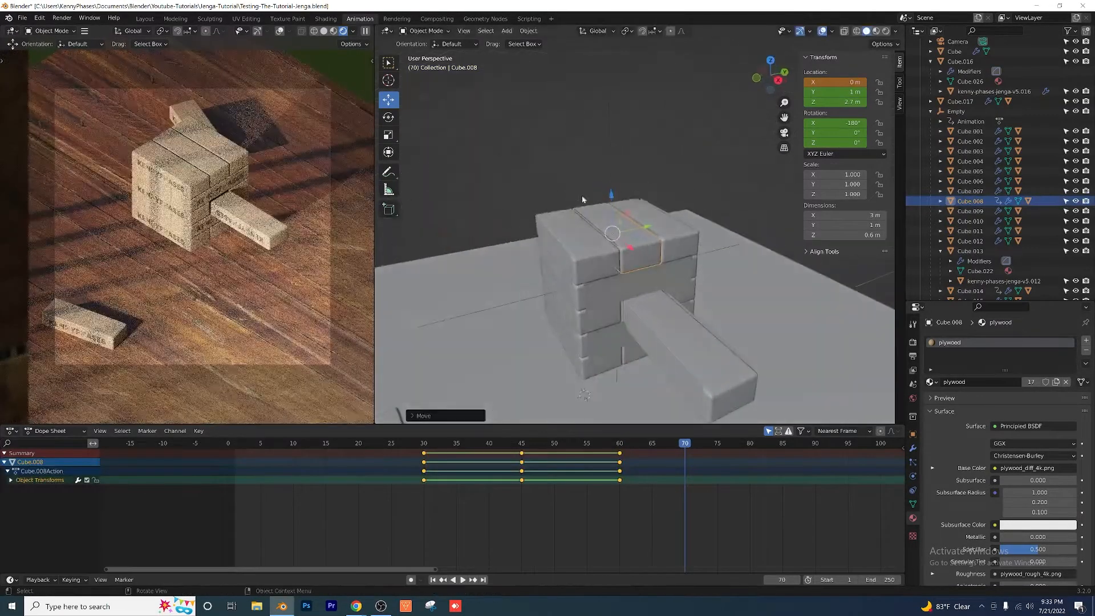
pyautogui.press('i')
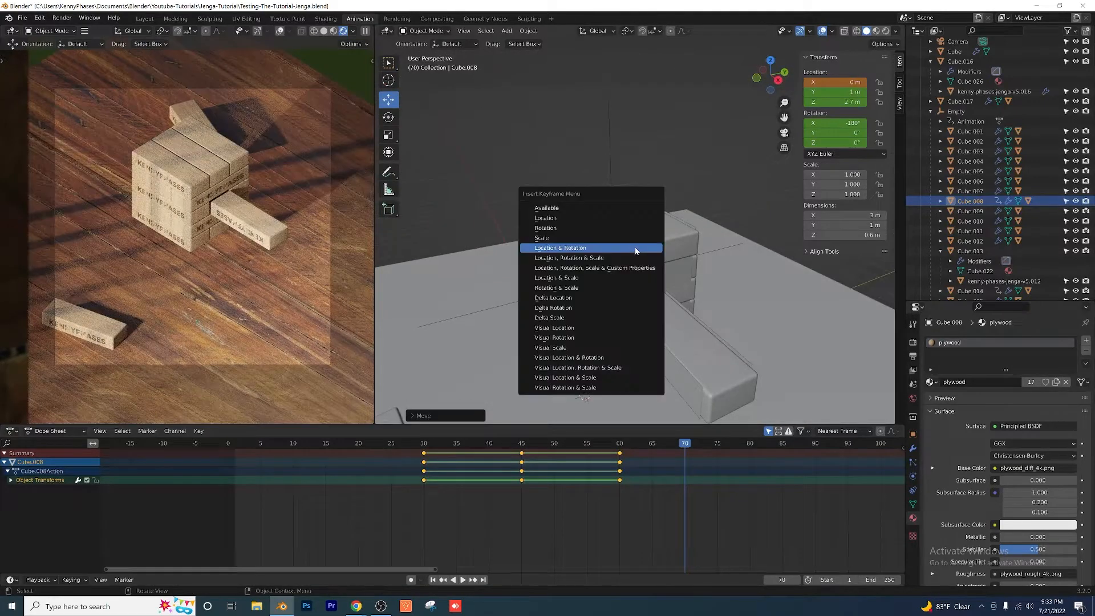
pyautogui.click(636, 250)
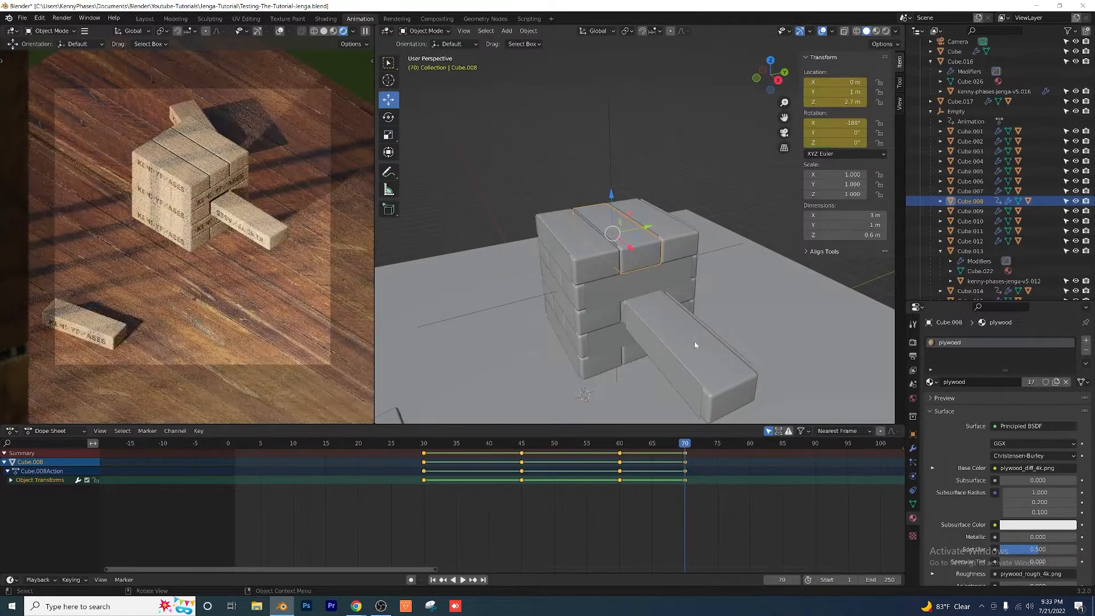
# Step: At frame 70, slide the lowered block into the third layer at X 0 m and insert a Location & Rotation keyframe
pyautogui.click(695, 345)
pyautogui.moveTo(704, 386); pyautogui.dragTo(639, 315)
pyautogui.press('i')
pyautogui.click(640, 314)
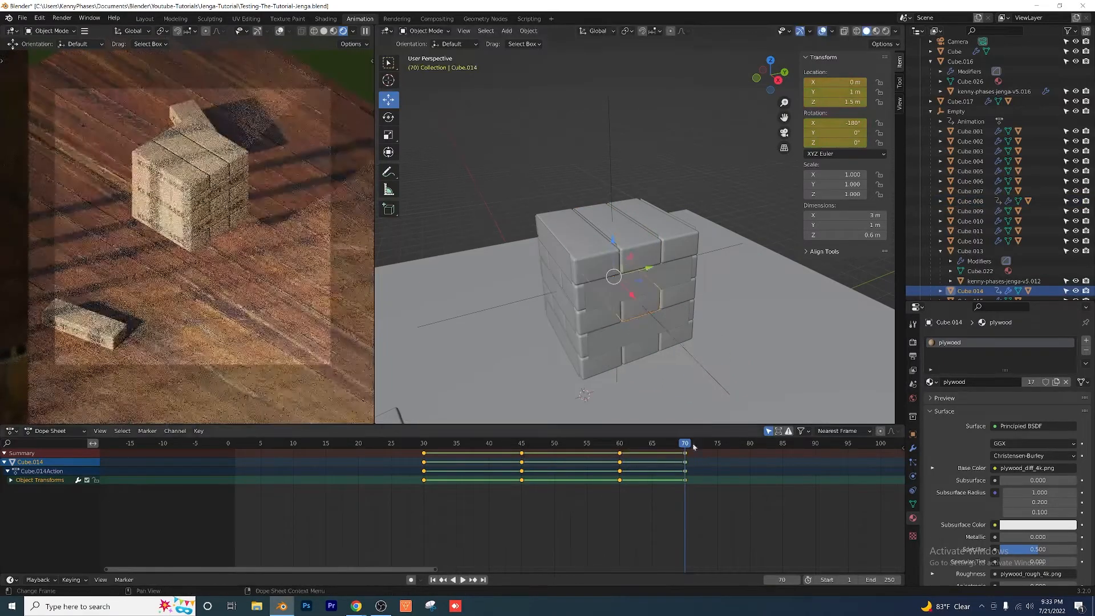
# Step: Review the complete swap of the two middle blocks between frames 30 and 70
pyautogui.click(512, 445)
pyautogui.press('space')
pyautogui.moveTo(513, 447); pyautogui.dragTo(424, 449)
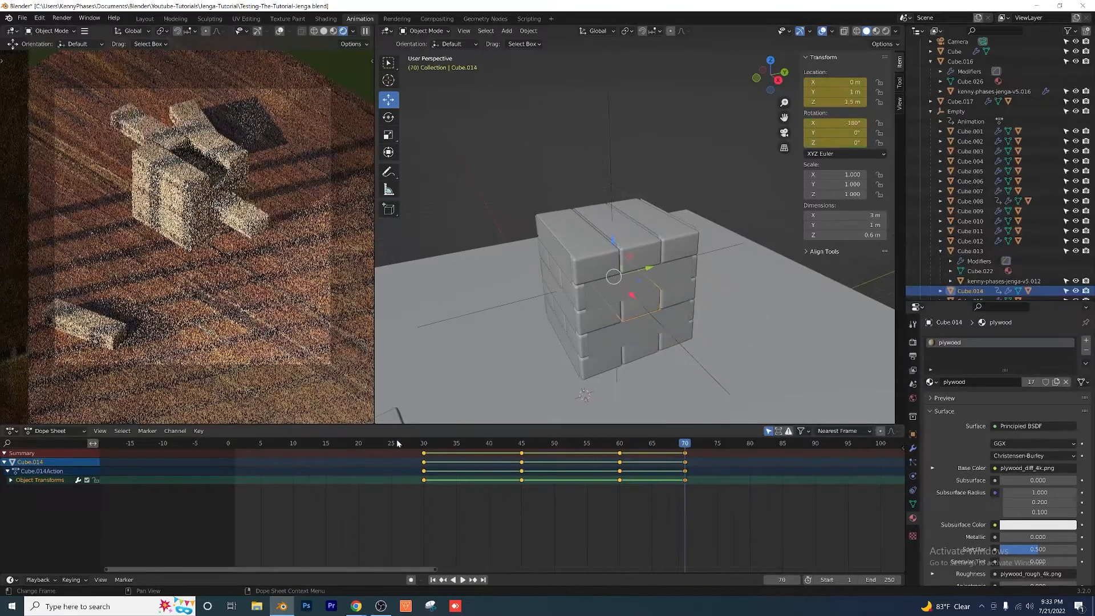
pyautogui.moveTo(421, 444); pyautogui.dragTo(385, 445)
pyautogui.press('space')
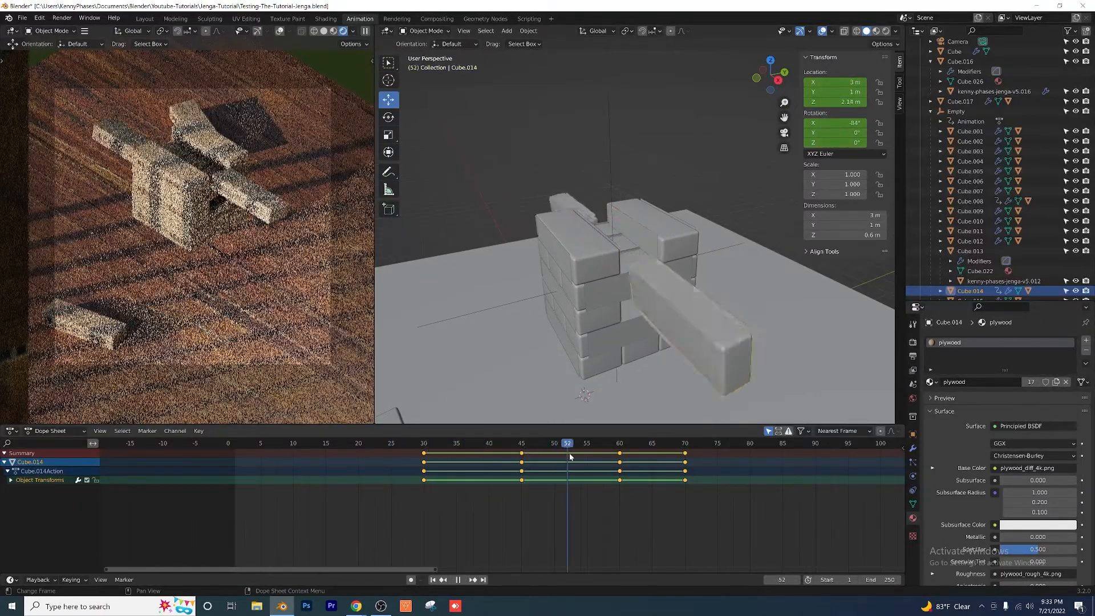
pyautogui.moveTo(698, 444); pyautogui.dragTo(594, 443)
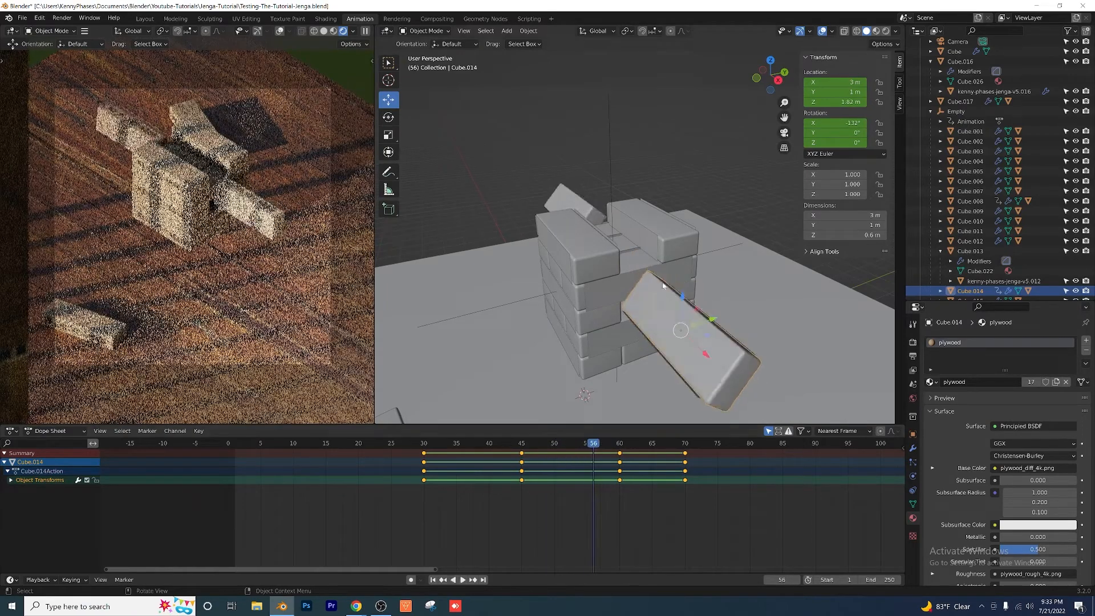
pyautogui.click(606, 235)
pyautogui.press('g')
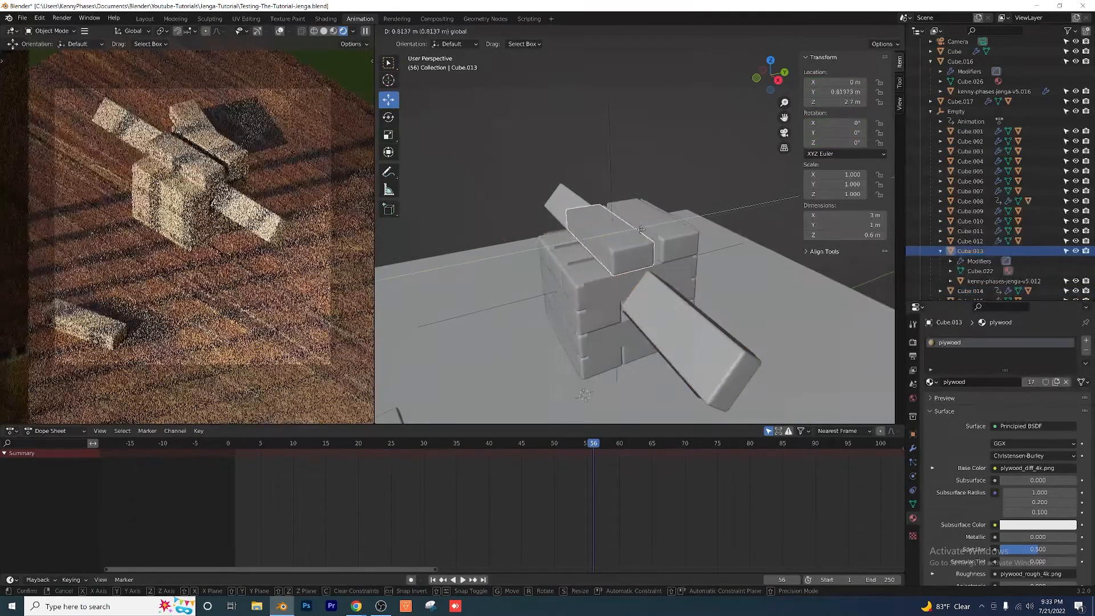
pyautogui.moveTo(632, 230); pyautogui.dragTo(632, 230)
pyautogui.keyDown('shift'); pyautogui.click(630, 220); pyautogui.keyUp('shift')
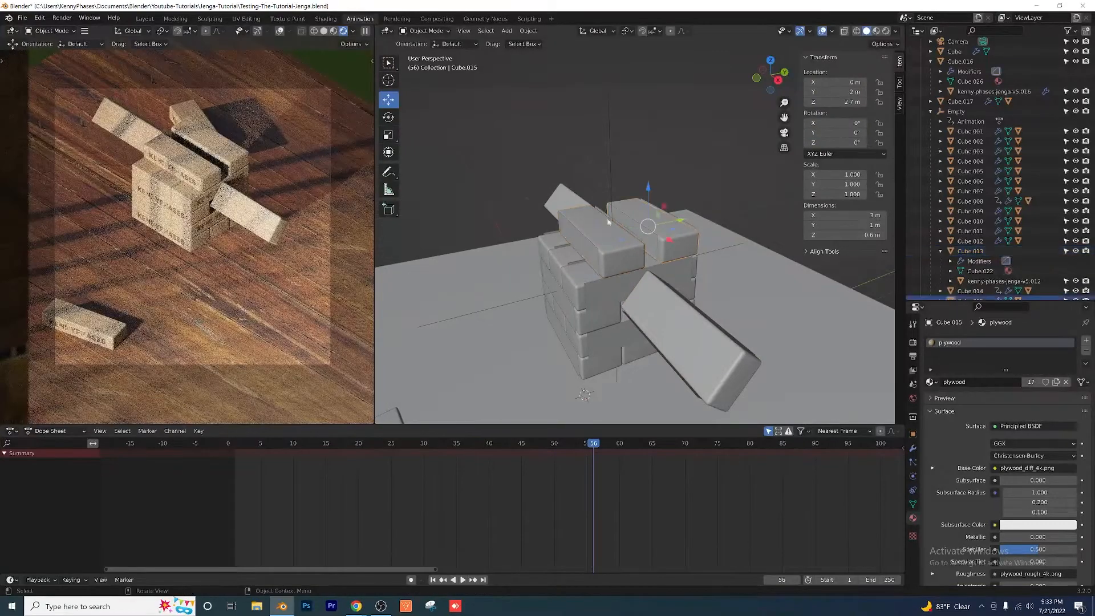
pyautogui.hotkey('ctrl', 'z')
pyautogui.hotkey('ctrl', 'z')
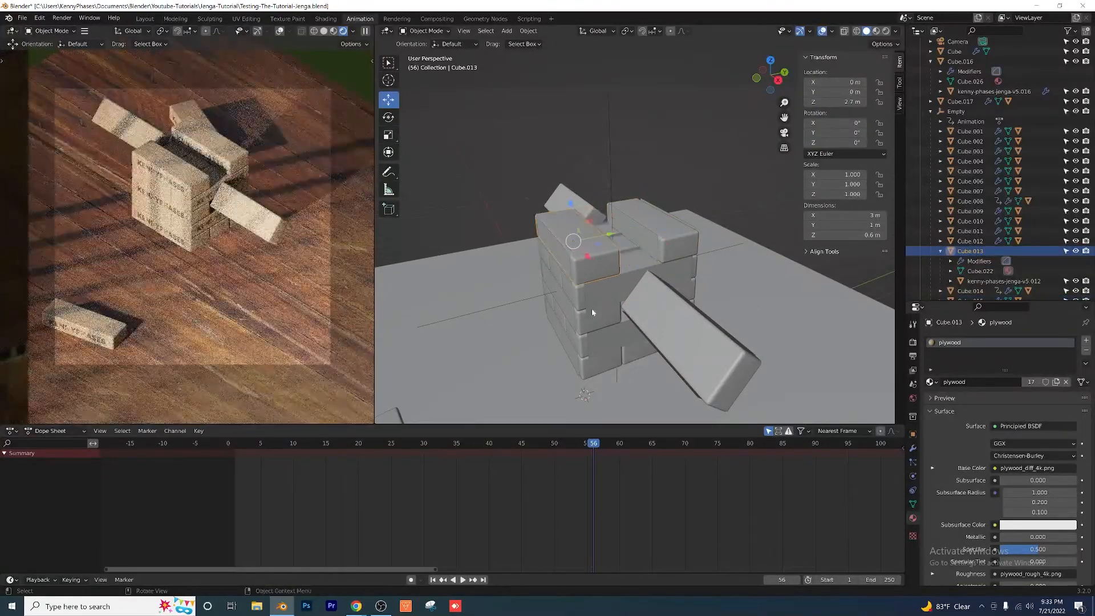
# Step: Set the interpolation mode of all keyframes on the middle block that starts in the top layer to Back
pyautogui.moveTo(592, 313); pyautogui.dragTo(576, 281, button='middle')
pyautogui.moveTo(590, 446); pyautogui.dragTo(495, 446)
pyautogui.click(681, 259)
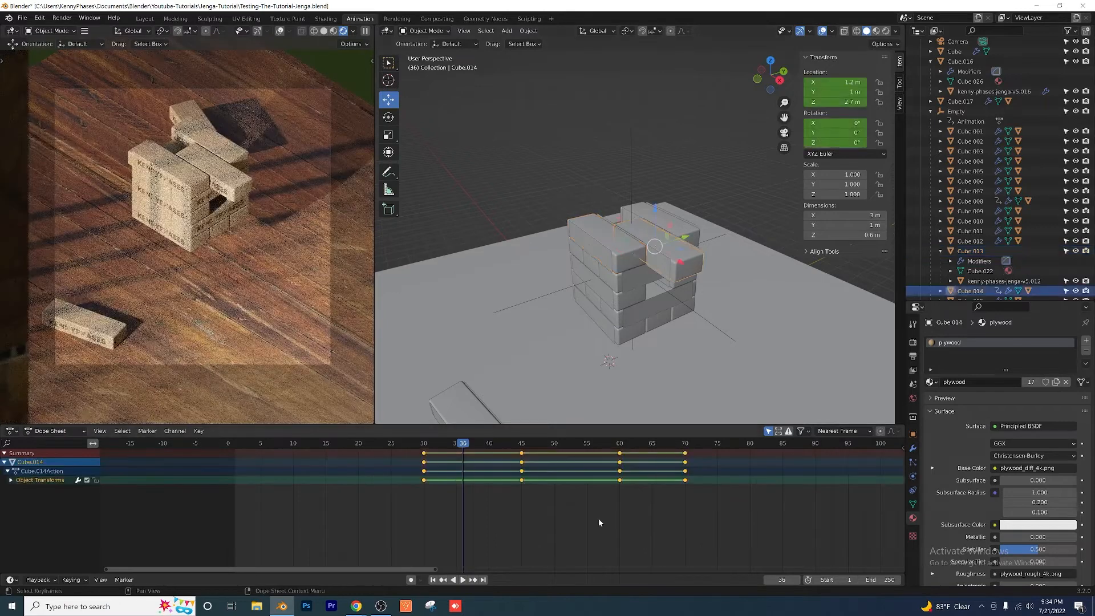
pyautogui.scroll(2, 598, 518)
pyautogui.moveTo(596, 517); pyautogui.dragTo(502, 506, button='middle')
pyautogui.moveTo(628, 523); pyautogui.dragTo(301, 457)
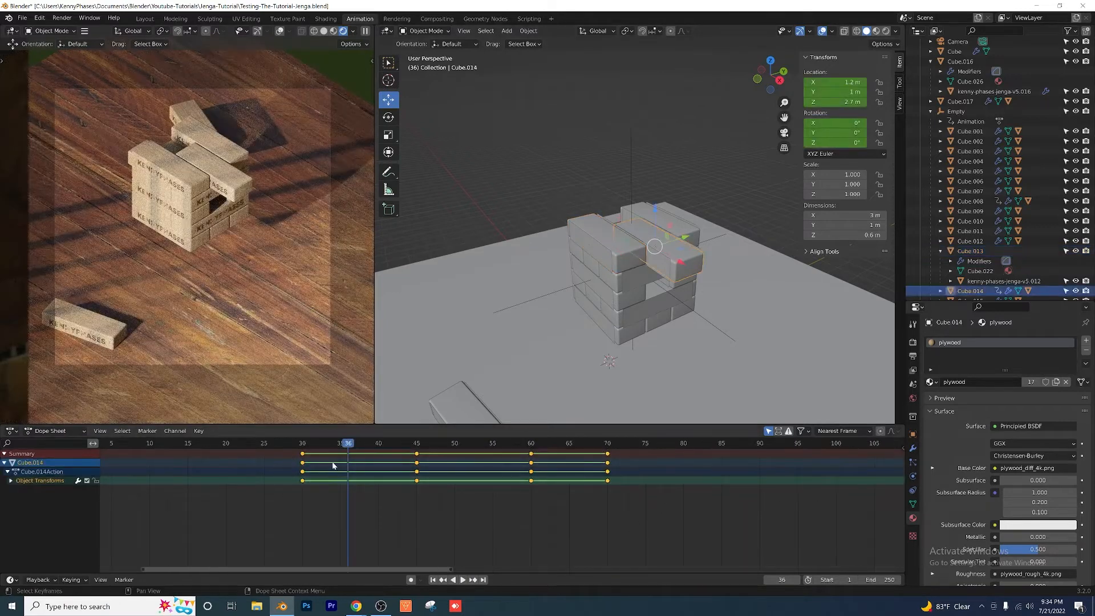
pyautogui.rightClick(334, 464)
pyautogui.moveTo(334, 465)
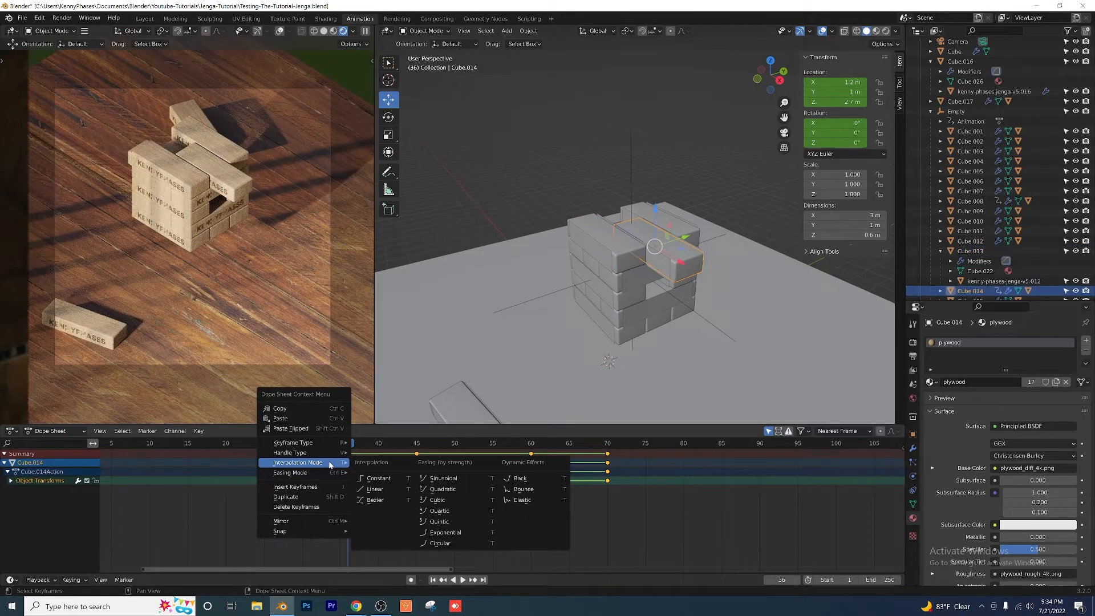
pyautogui.click(534, 481)
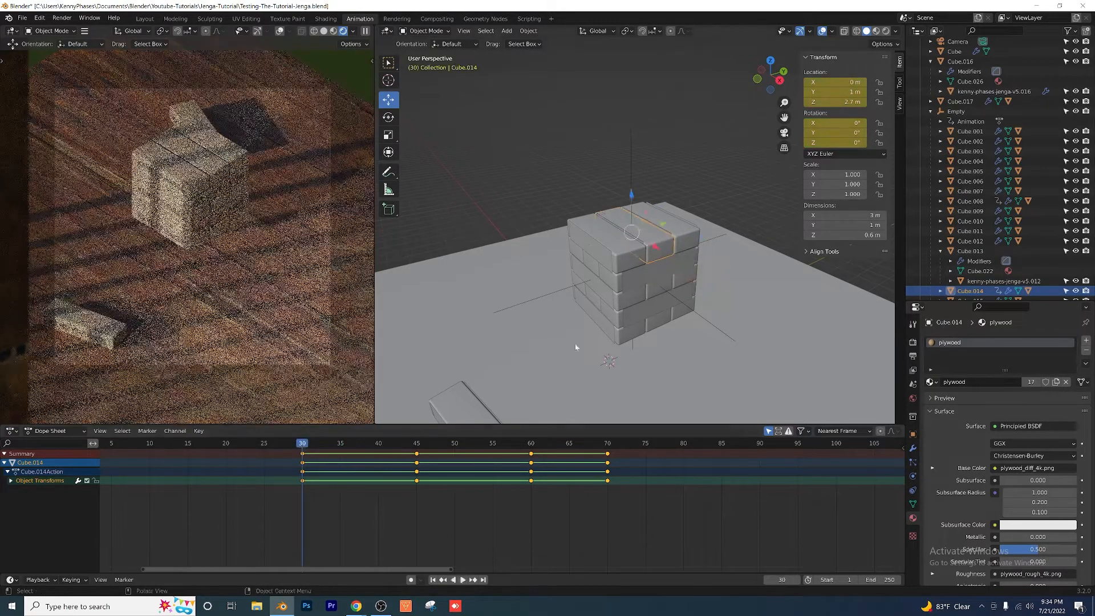
# Step: Play the animation from around frame 30 to check the motion of the block that starts in the top layer
pyautogui.scroll(2, 656, 271)
pyautogui.keyDown('shift'); pyautogui.moveTo(661, 317); pyautogui.dragTo(562, 297, button='middle'); pyautogui.keyUp('shift')
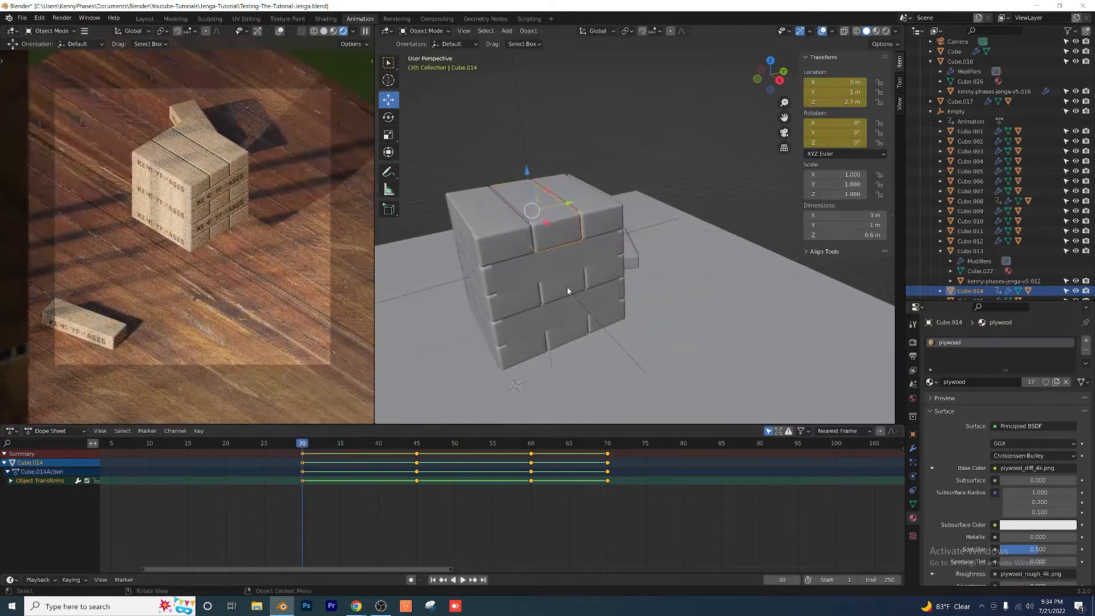
pyautogui.press('space')
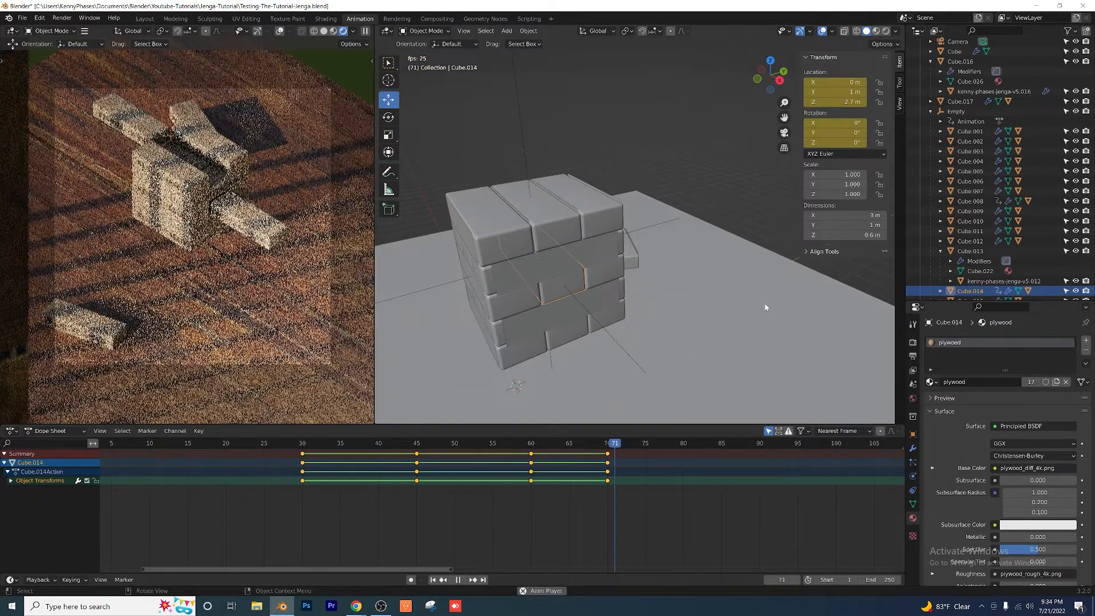
pyautogui.click(300, 444)
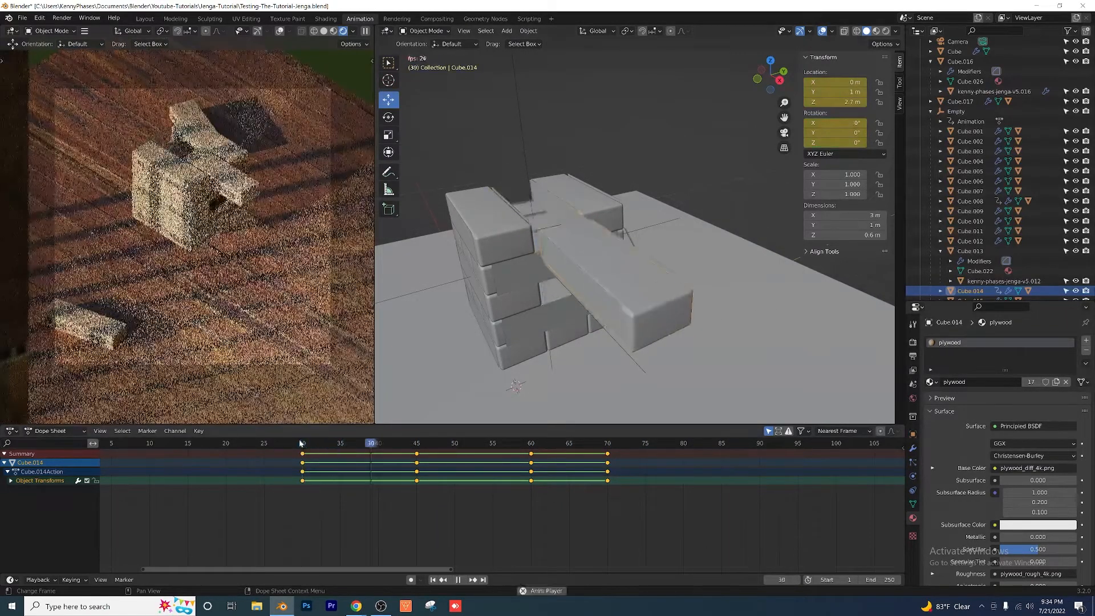
pyautogui.press('space')
pyautogui.click(277, 445)
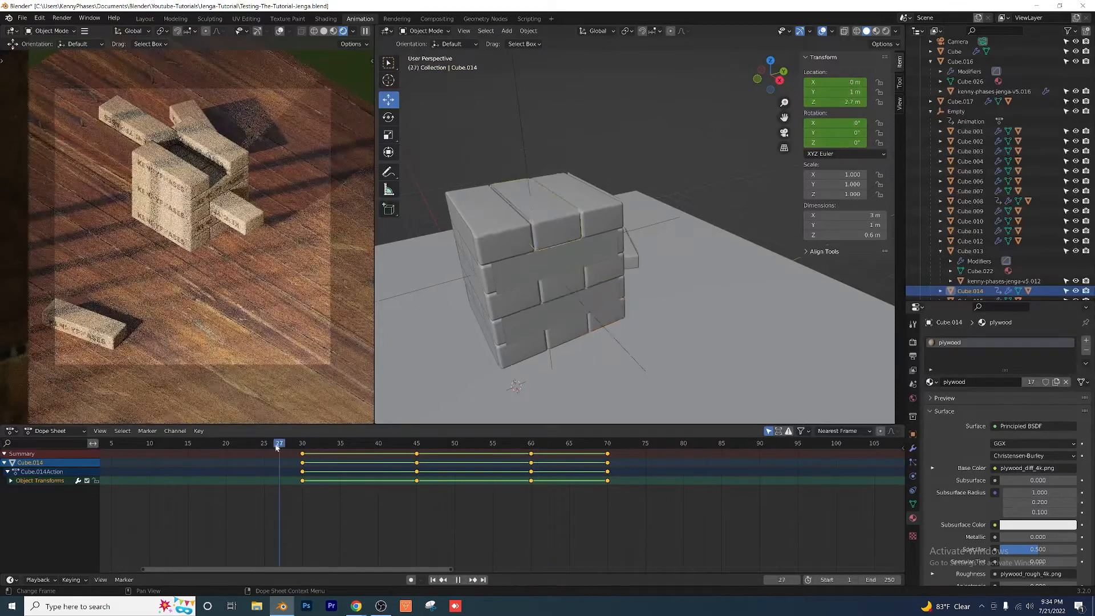
pyautogui.press('space')
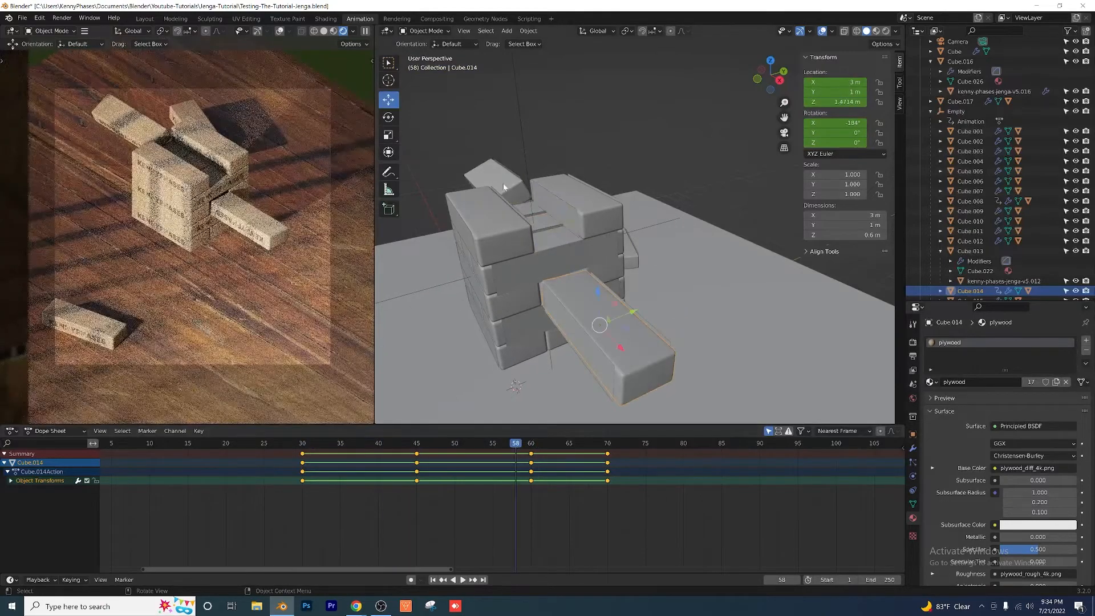
# Step: Set the interpolation mode of all keyframes on the other swapping block, Cube.008, to Back
pyautogui.click(504, 187)
pyautogui.moveTo(668, 517); pyautogui.dragTo(287, 445)
pyautogui.rightClick(334, 465)
pyautogui.moveTo(333, 466)
pyautogui.click(541, 480)
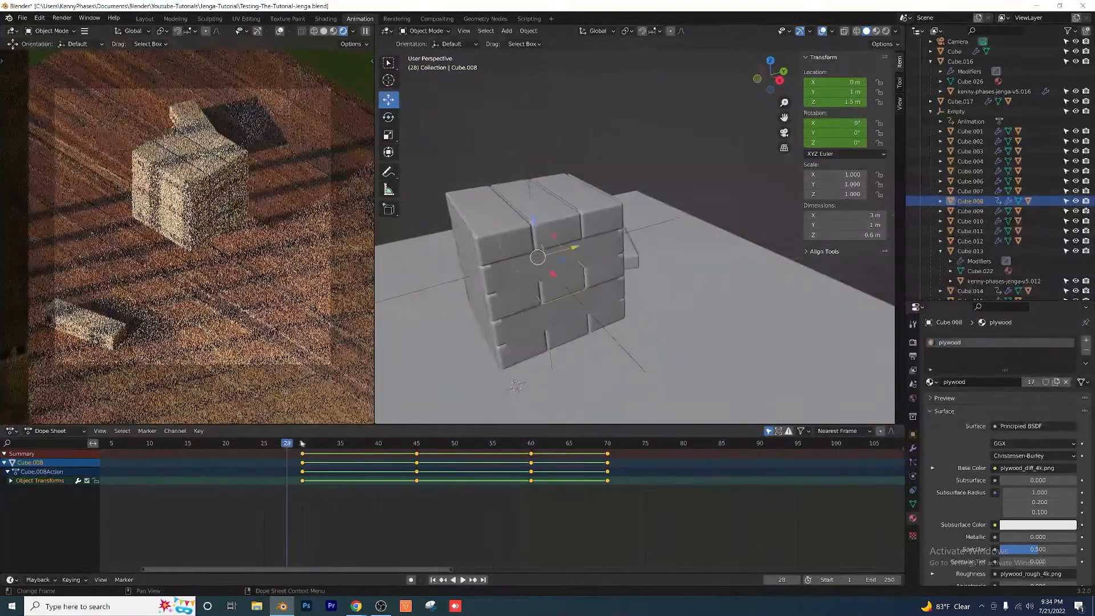
# Step: Play and scrub through the swap of both blocks from about frame 27, viewing the tower from another side
pyautogui.scroll(-2, 554, 312)
pyautogui.press('space')
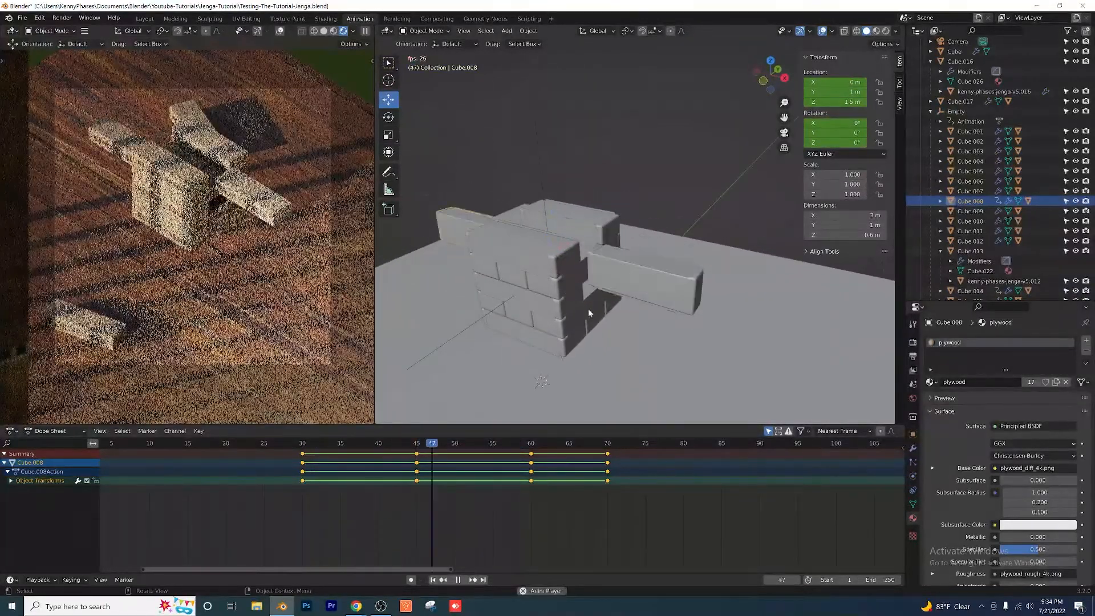
pyautogui.press('space')
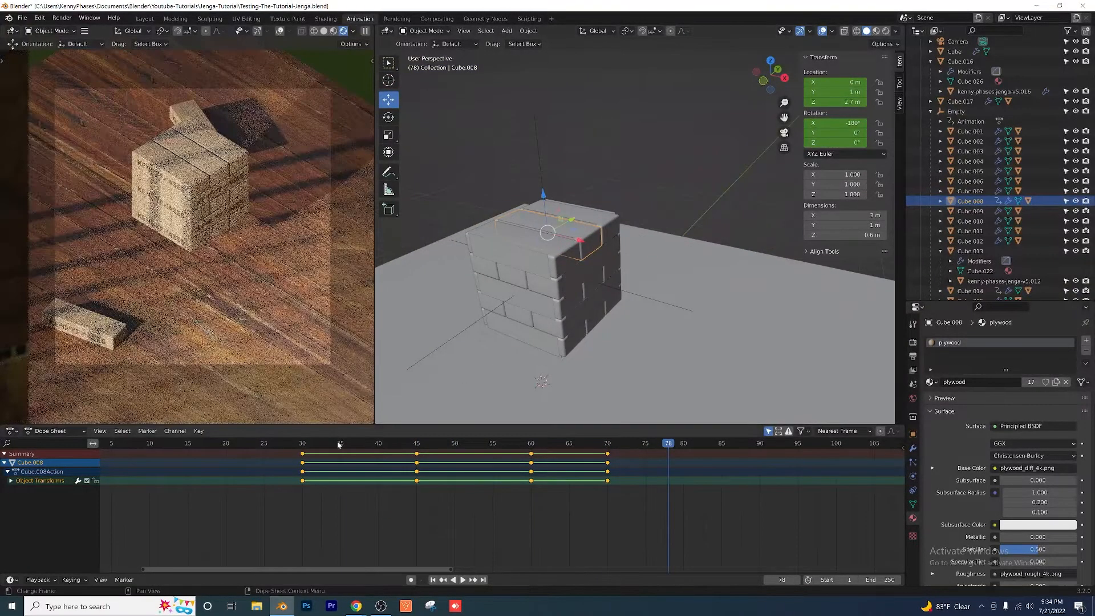
pyautogui.moveTo(336, 443); pyautogui.dragTo(264, 445)
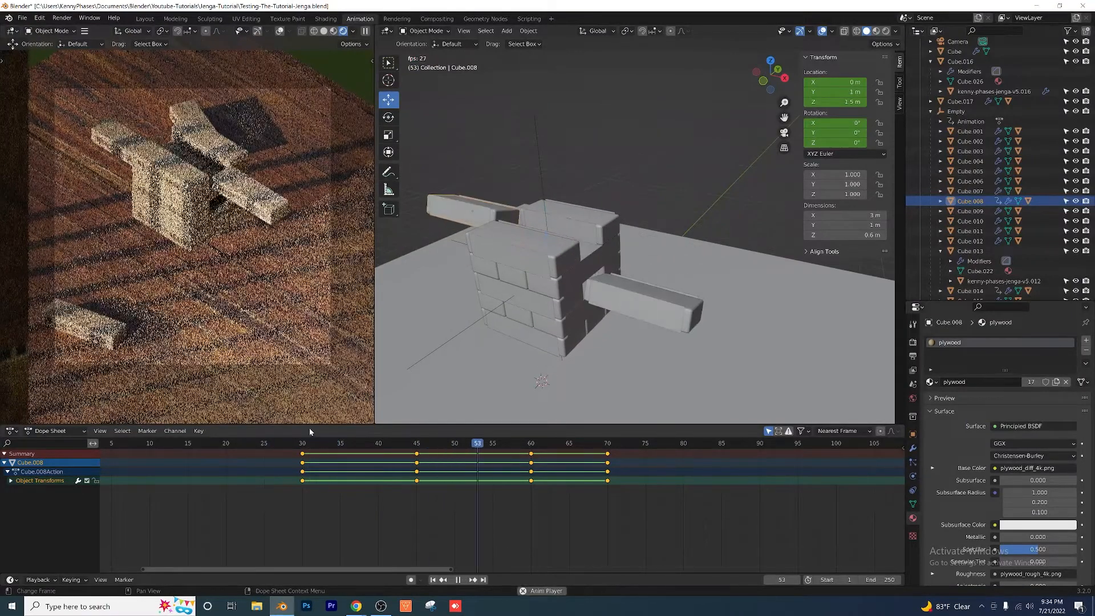
pyautogui.press('space')
pyautogui.moveTo(382, 438); pyautogui.dragTo(276, 438)
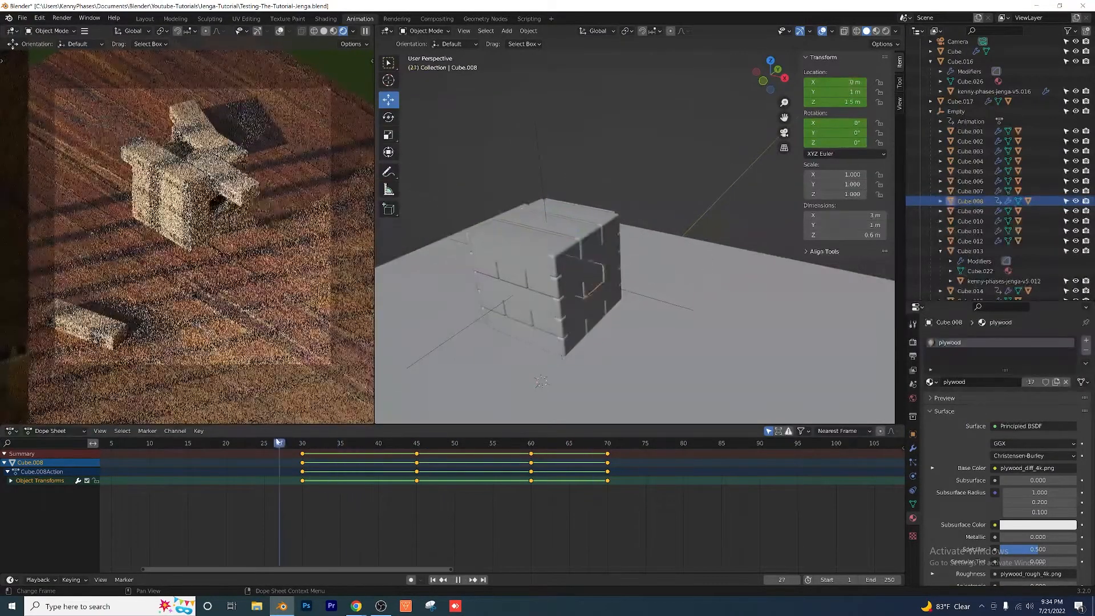
pyautogui.moveTo(398, 455); pyautogui.dragTo(568, 469)
pyautogui.moveTo(639, 472); pyautogui.dragTo(409, 455)
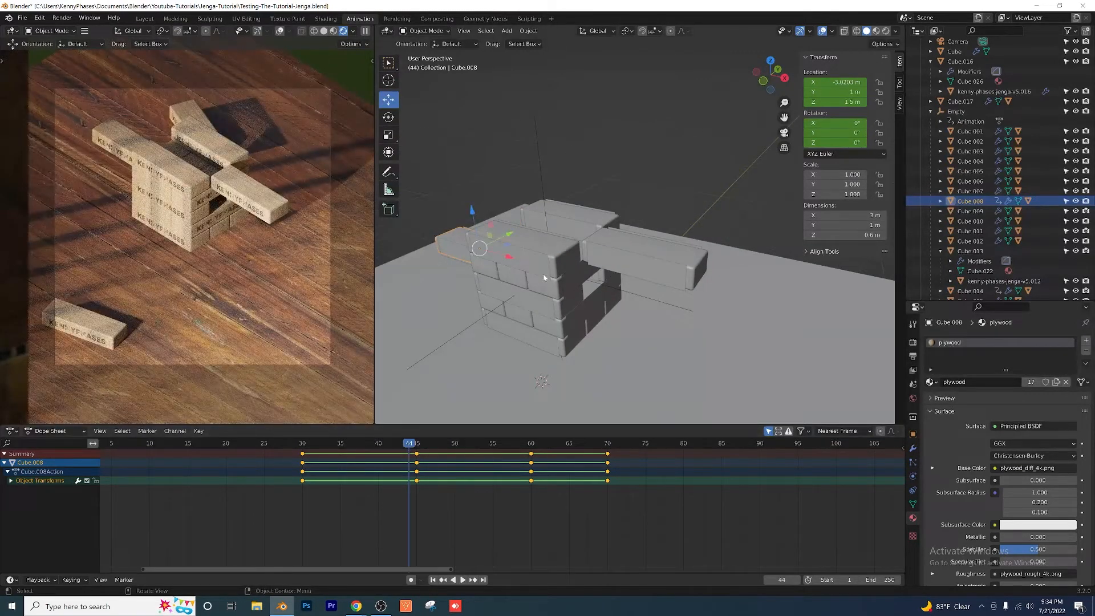
# Step: Deselect everything and save the Blender file
pyautogui.hotkey('alt', 'a')
pyautogui.scroll(-2, 592, 217)
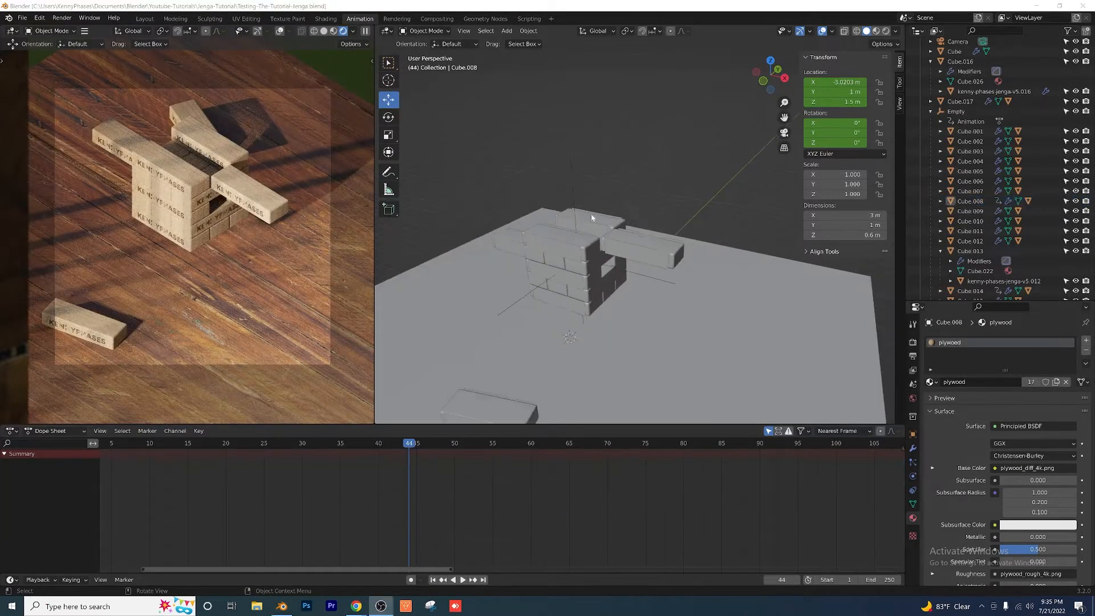
pyautogui.hotkey('ctrl', 's')
pyautogui.moveTo(604, 235); pyautogui.dragTo(622, 215, button='middle')
pyautogui.scroll(5, 584, 237)
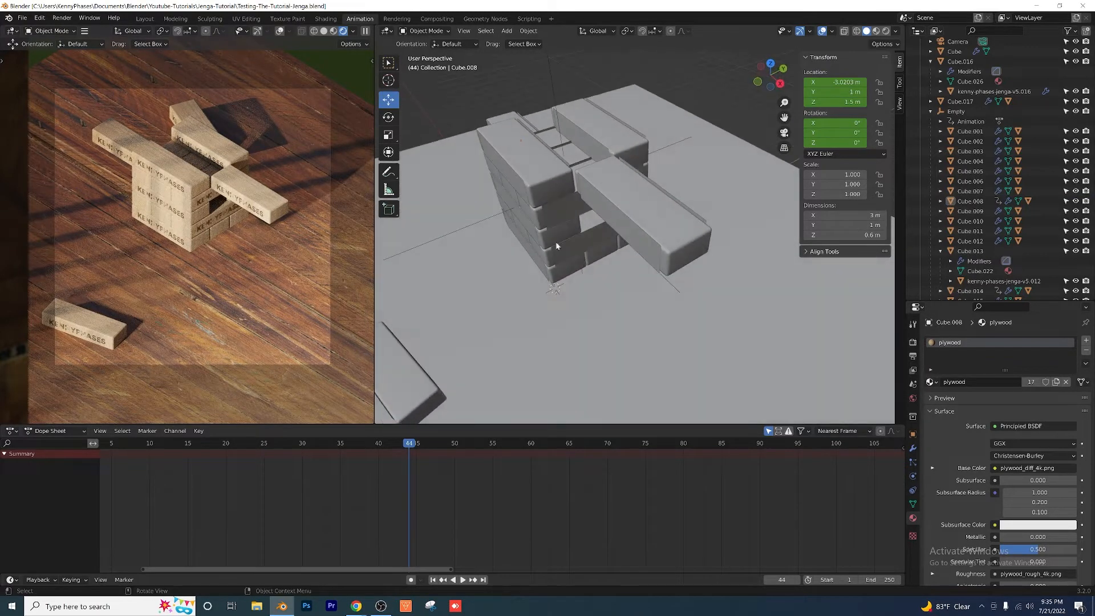
pyautogui.keyDown('shift'); pyautogui.moveTo(555, 242); pyautogui.dragTo(574, 258, button='middle'); pyautogui.keyUp('shift')
pyautogui.moveTo(541, 220); pyautogui.dragTo(565, 226, button='middle')
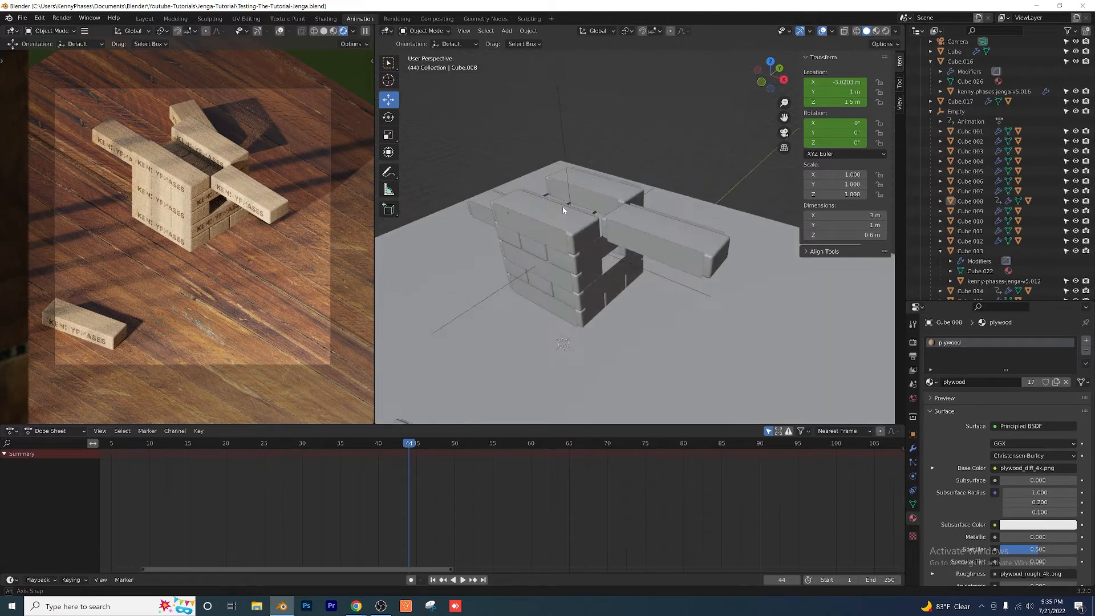
# Step: Set the scene's output frame rate to 30 fps
pyautogui.click(912, 356)
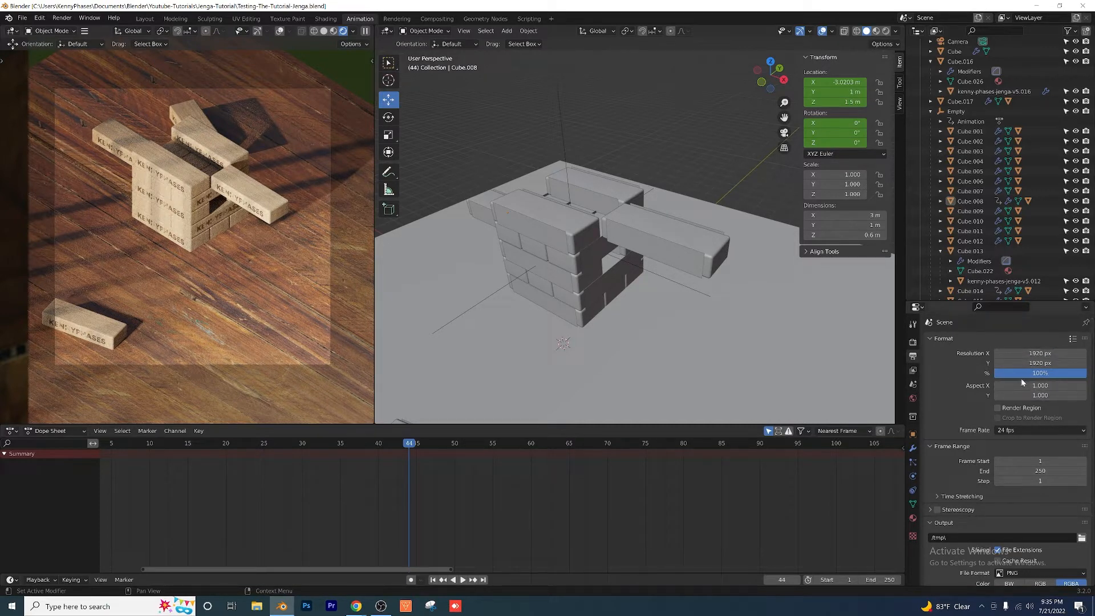
pyautogui.scroll(-3, 955, 385)
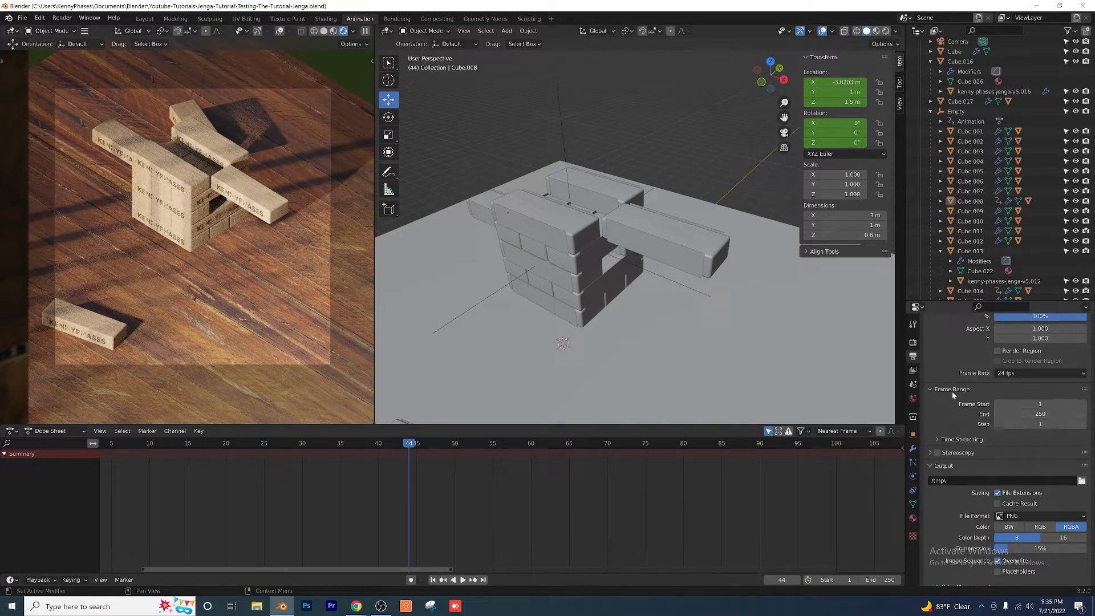
pyautogui.scroll(-1, 979, 394)
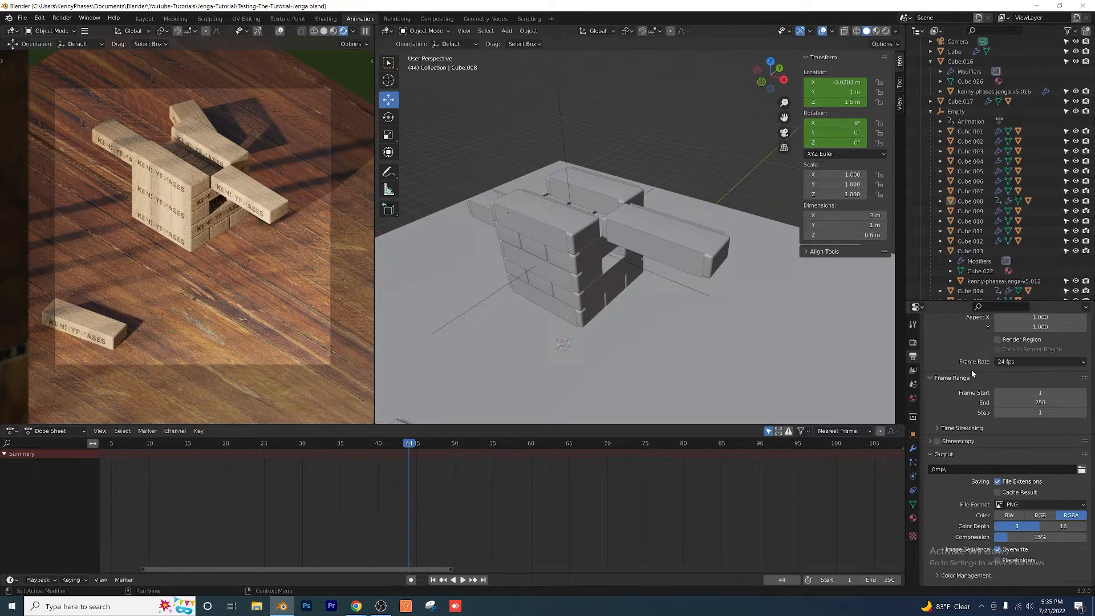
pyautogui.click(1010, 364)
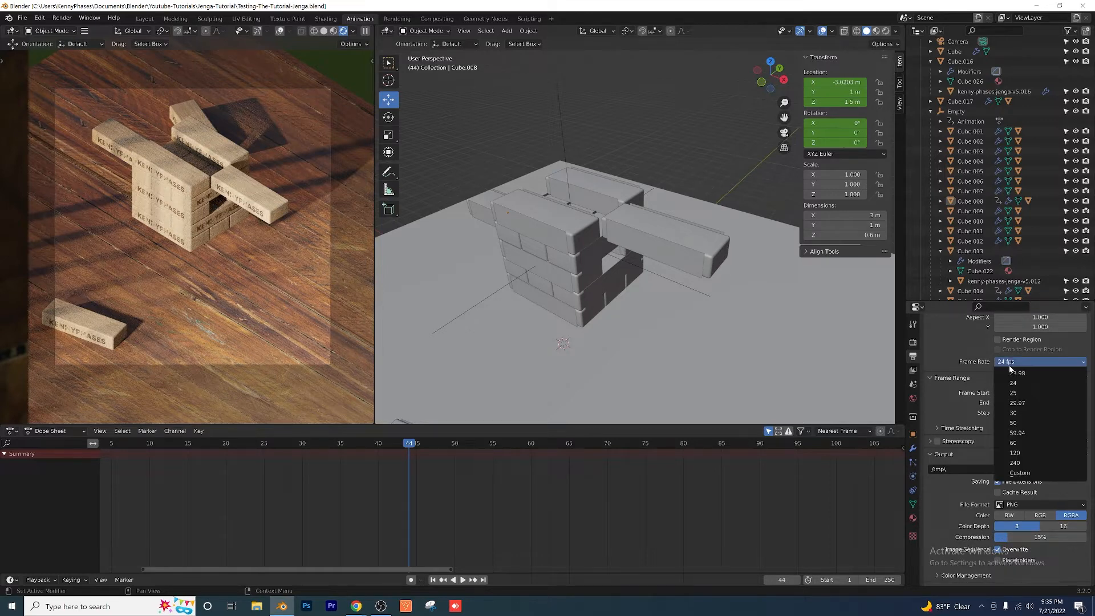
pyautogui.click(1034, 409)
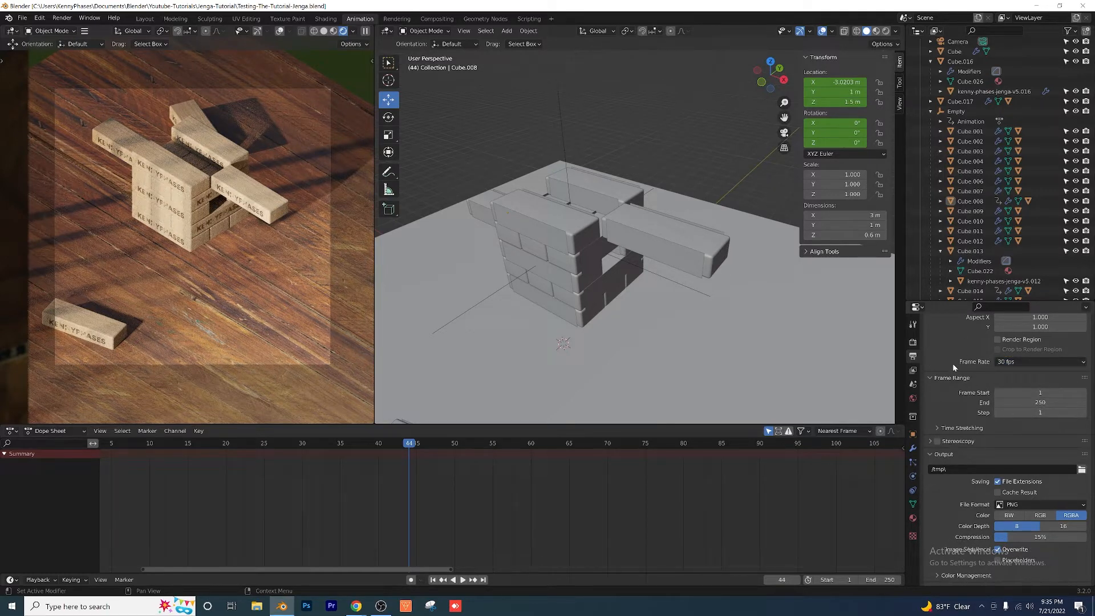
# Step: Set the render output path to a new Desktop folder named sequence, with the file name exported-frame
pyautogui.scroll(-2, 954, 365)
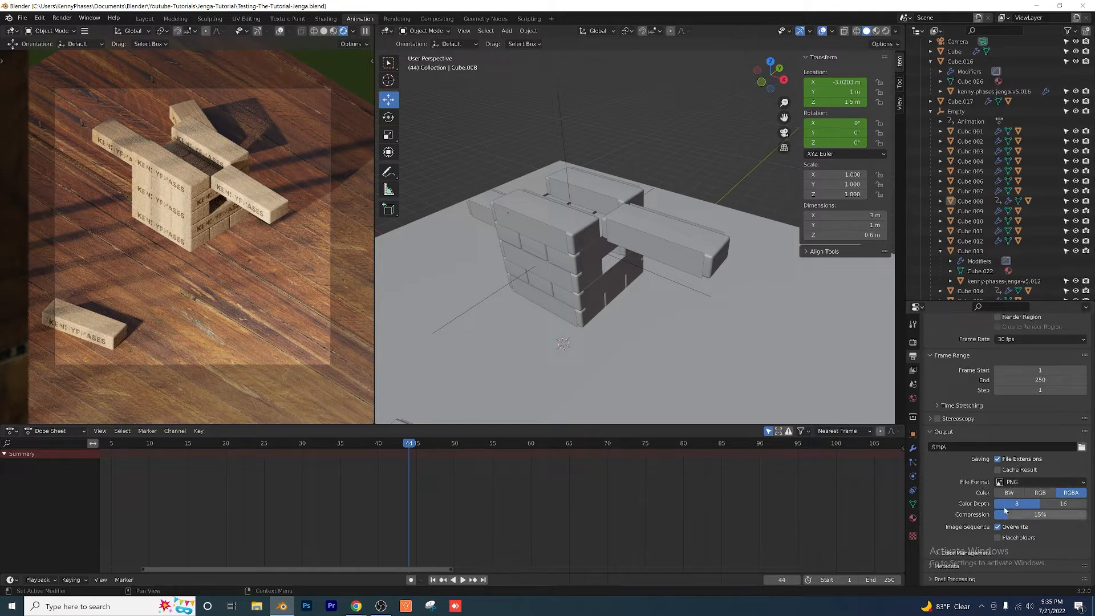
pyautogui.click(1082, 447)
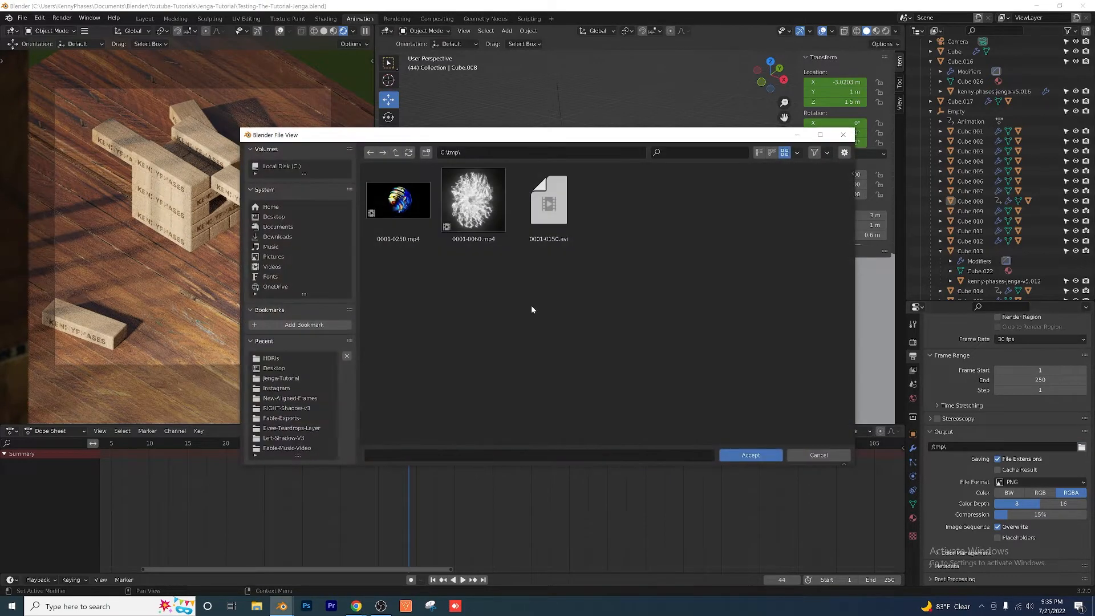
pyautogui.click(273, 216)
pyautogui.click(390, 456)
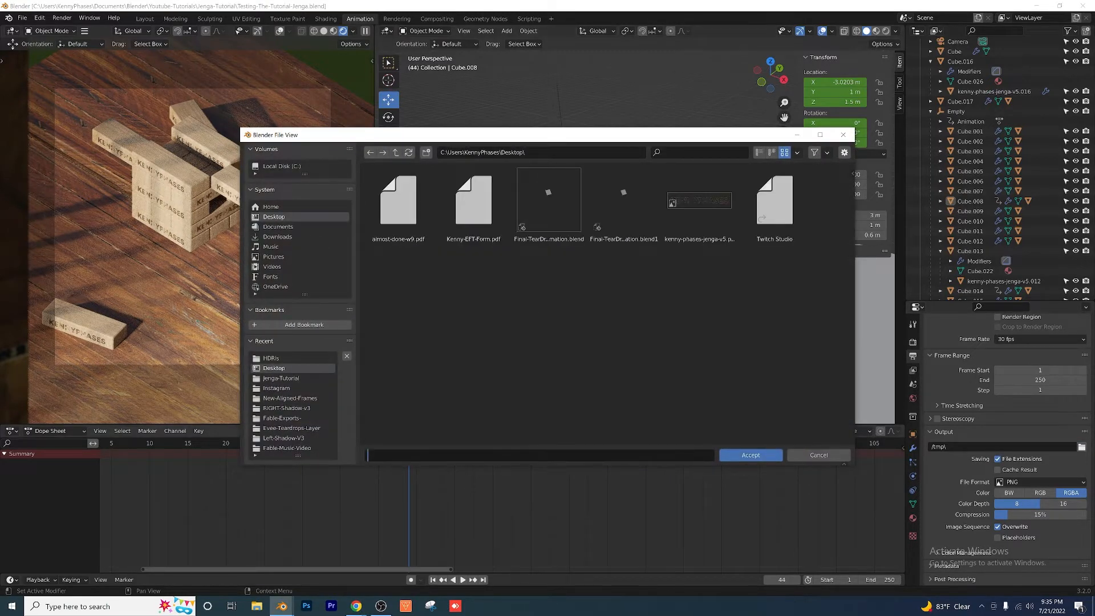
pyautogui.click(427, 153)
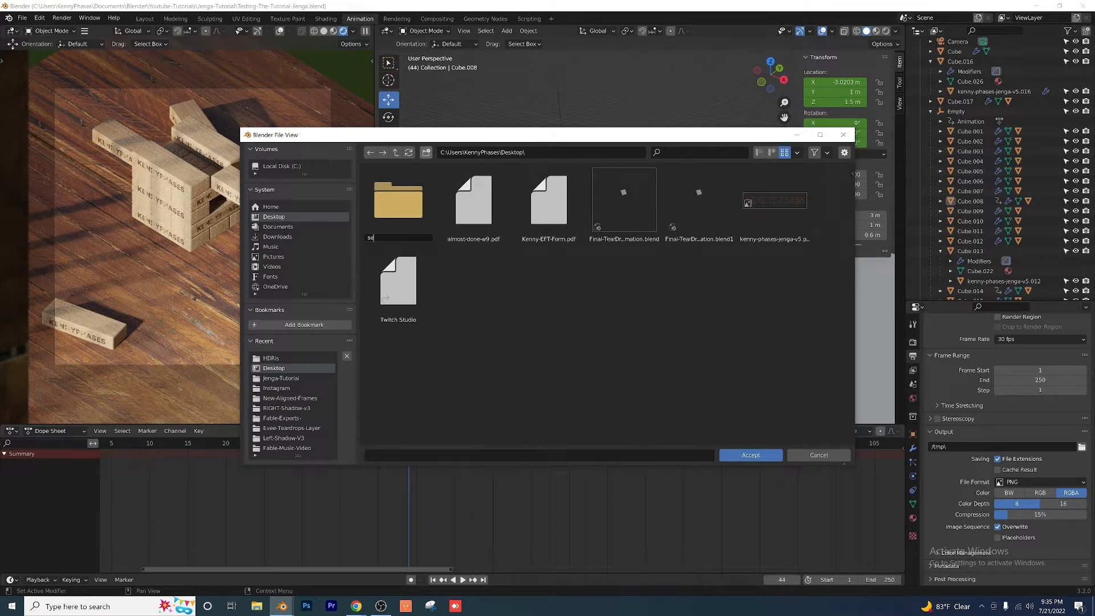
pyautogui.press('Return')
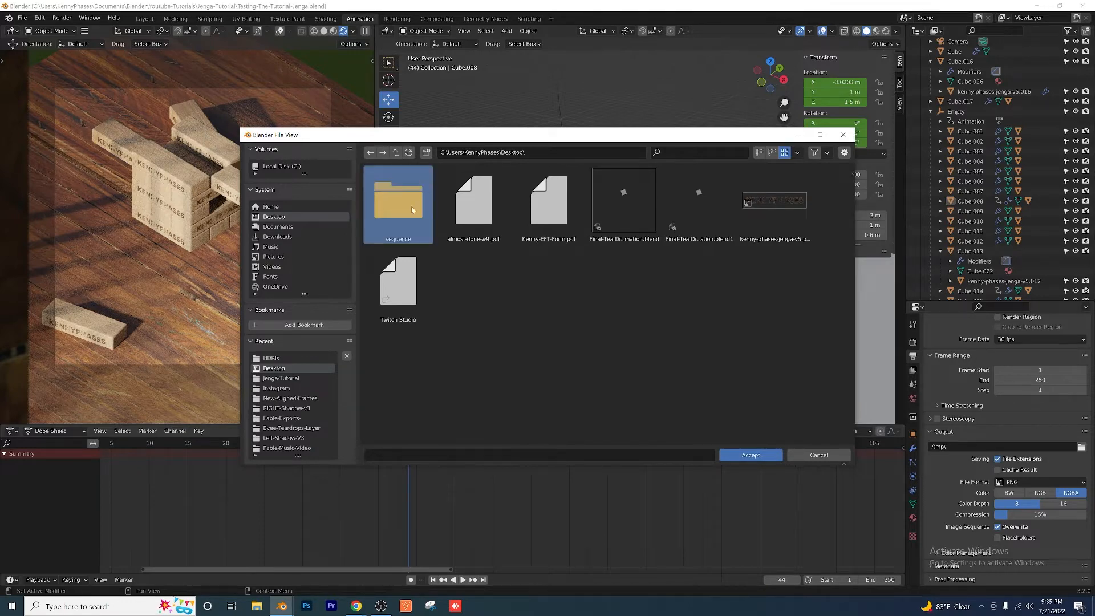
pyautogui.doubleClick(411, 207)
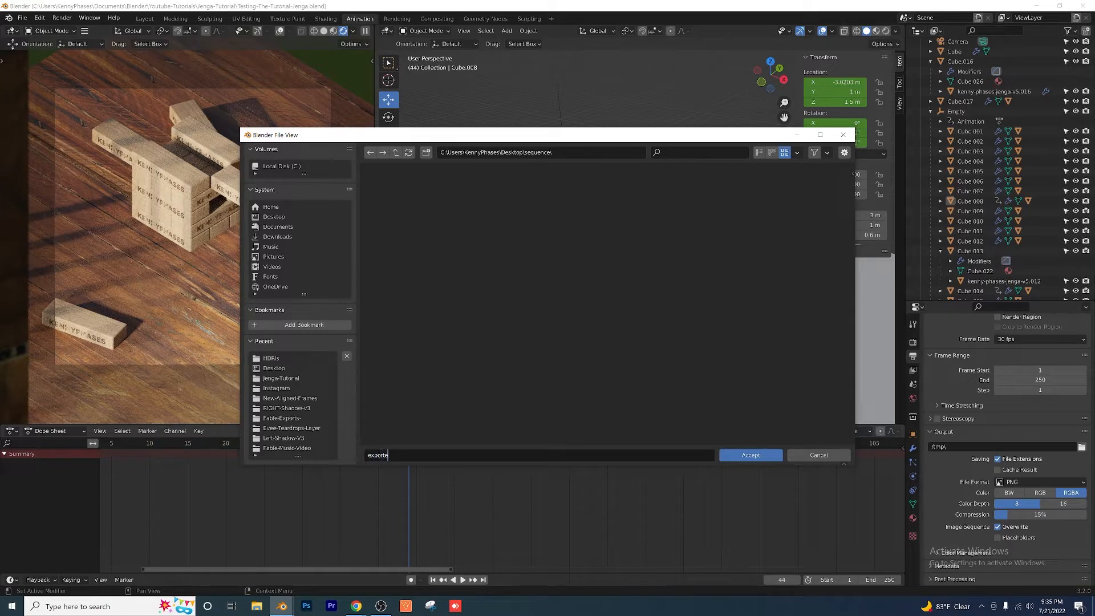
pyautogui.write('exported-frame')
pyautogui.click(735, 460)
# Step: Set the end of the scene's frame range to 81 and play the animation
pyautogui.moveTo(408, 443); pyautogui.dragTo(371, 443)
pyautogui.scroll(4, 1021, 400)
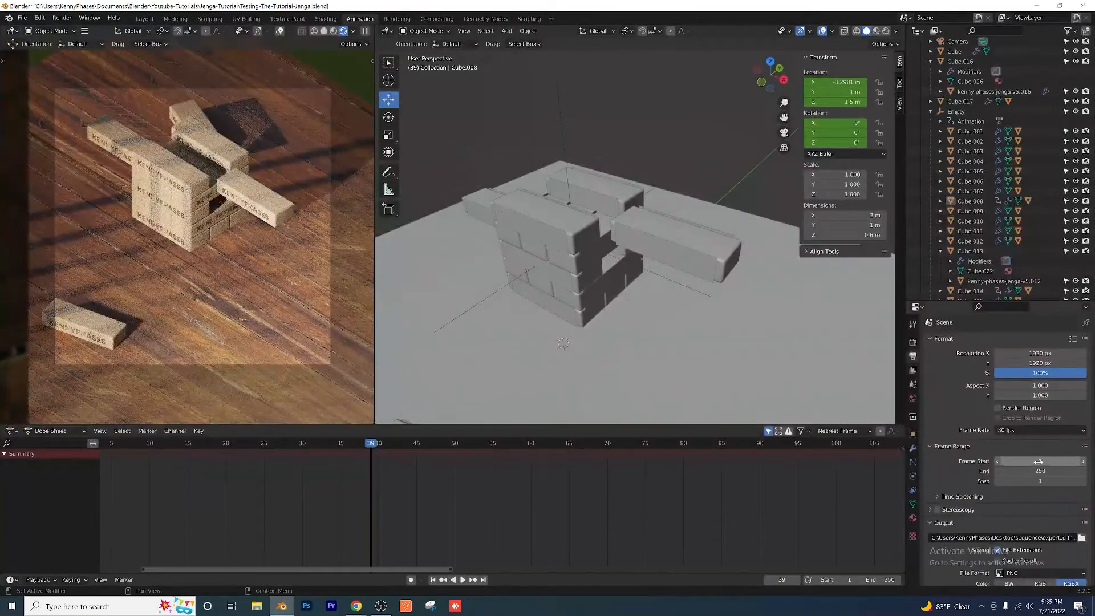
pyautogui.click(1040, 470)
pyautogui.write('81')
pyautogui.press('Return')
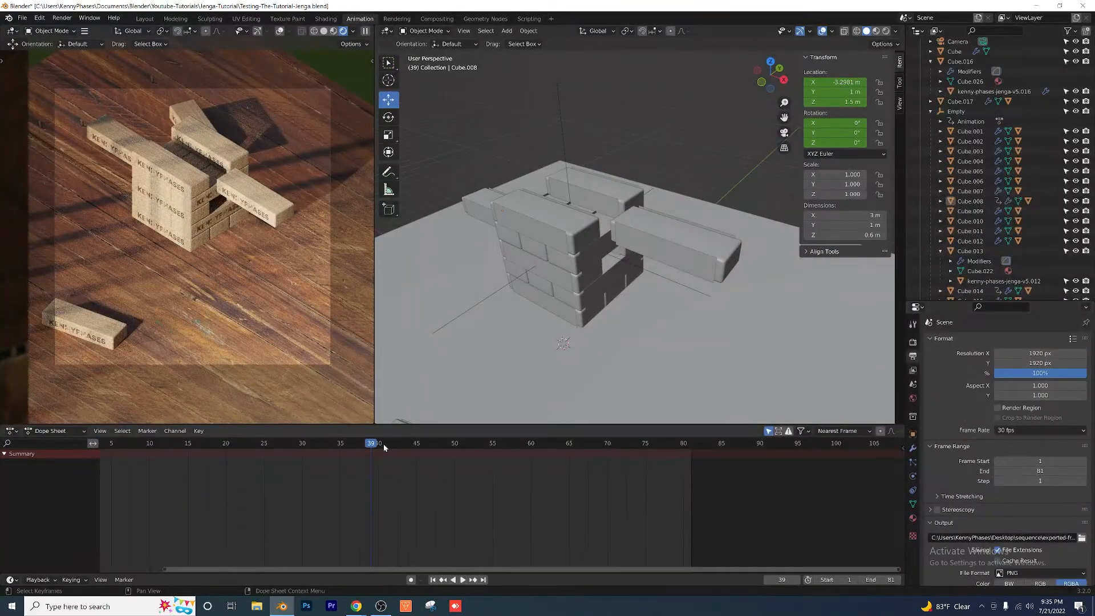
pyautogui.press('space')
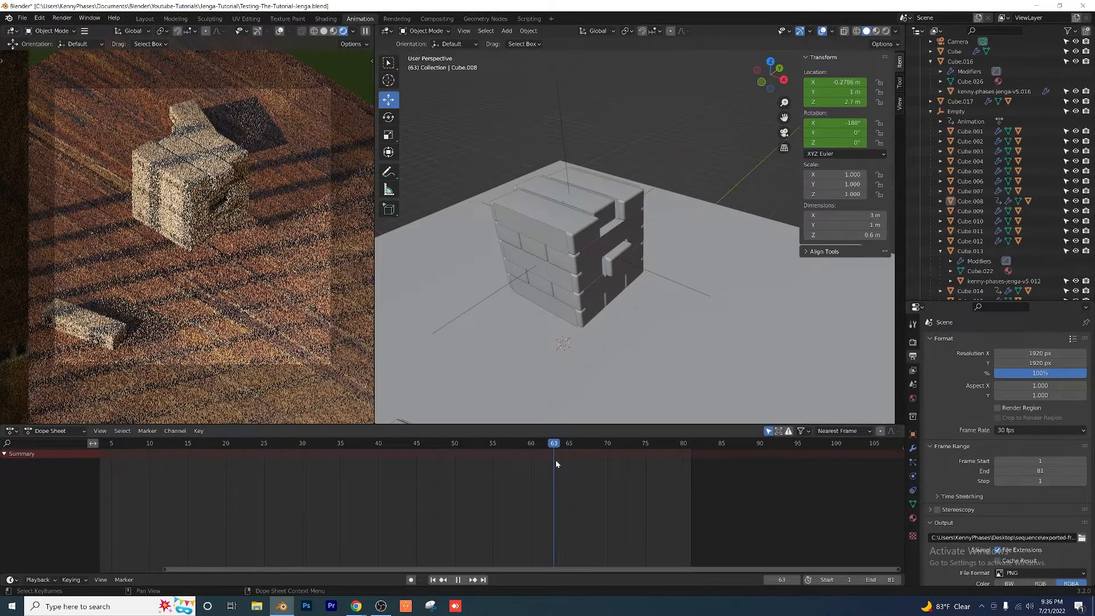
# Step: Stop the playback and set the end of the scene's frame range to 70
pyautogui.press('space')
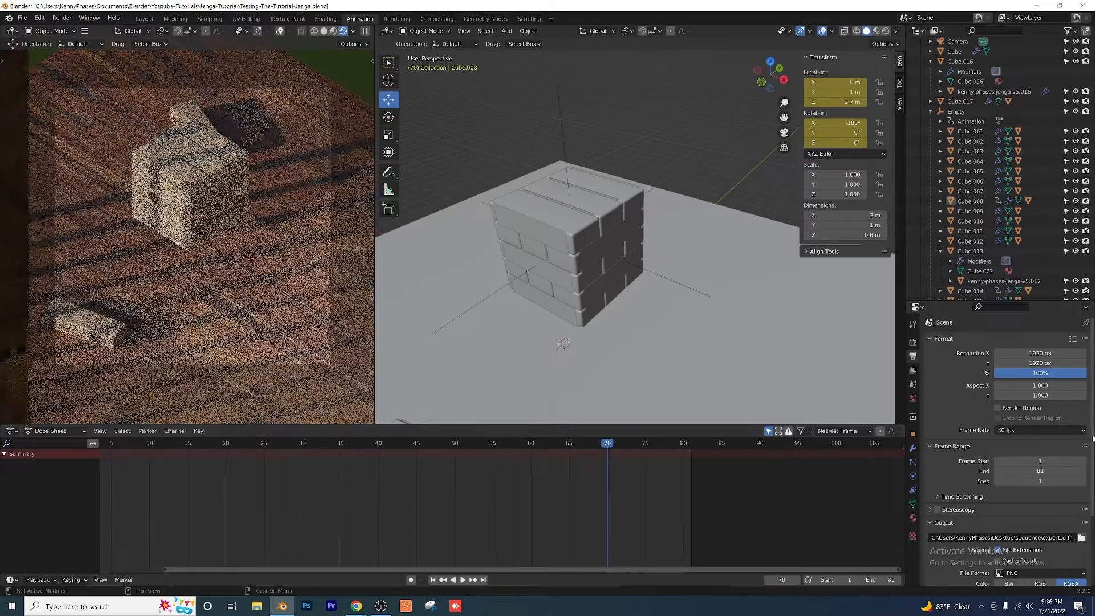
pyautogui.click(1041, 470)
pyautogui.write('70')
pyautogui.press('Return')
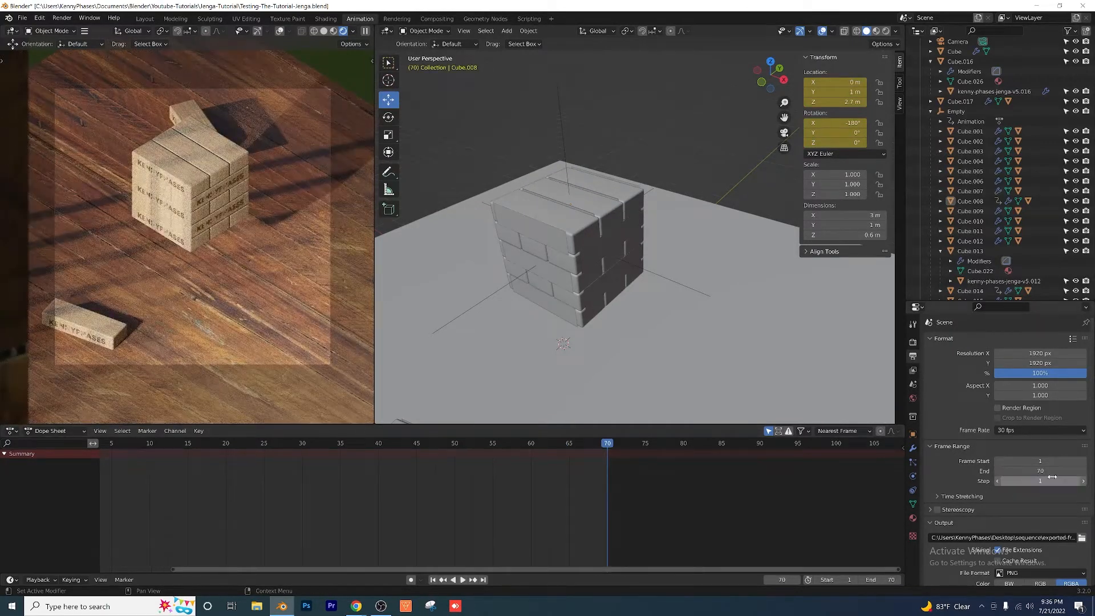
# Step: Return to frame 1 and play the shortened animation to check its loop
pyautogui.scroll(-2, 504, 487)
pyautogui.moveTo(455, 495); pyautogui.dragTo(475, 493, button='middle')
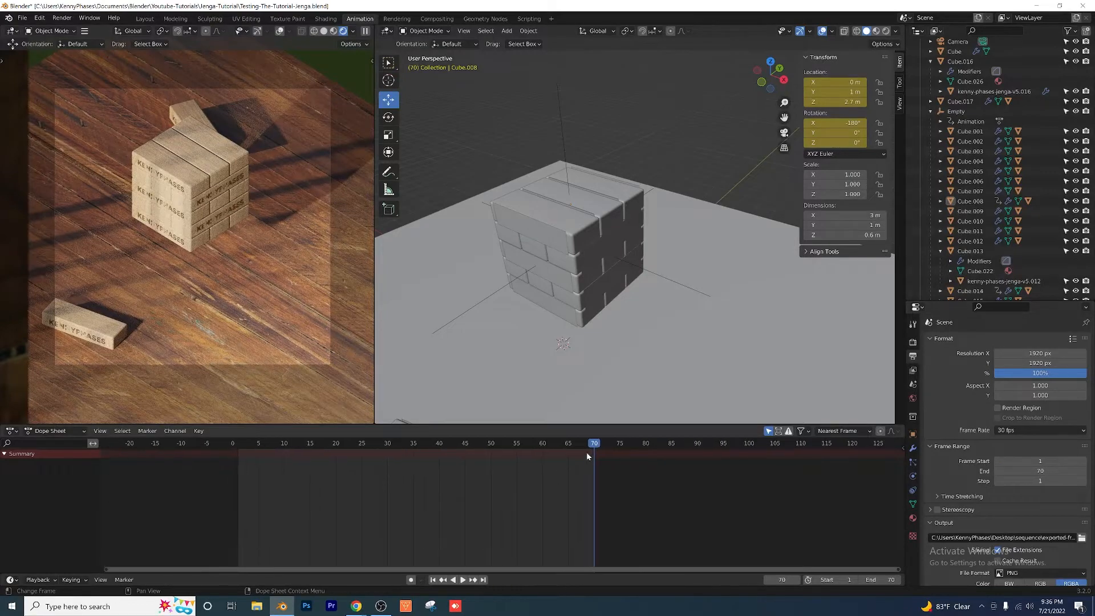
pyautogui.moveTo(588, 445); pyautogui.dragTo(237, 461)
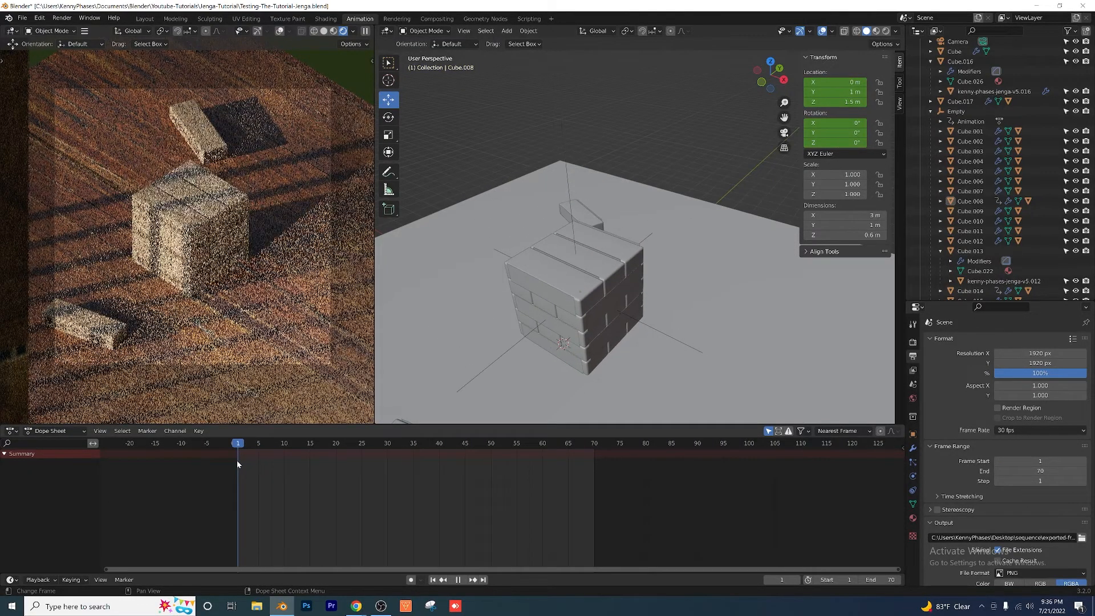
pyautogui.press('space')
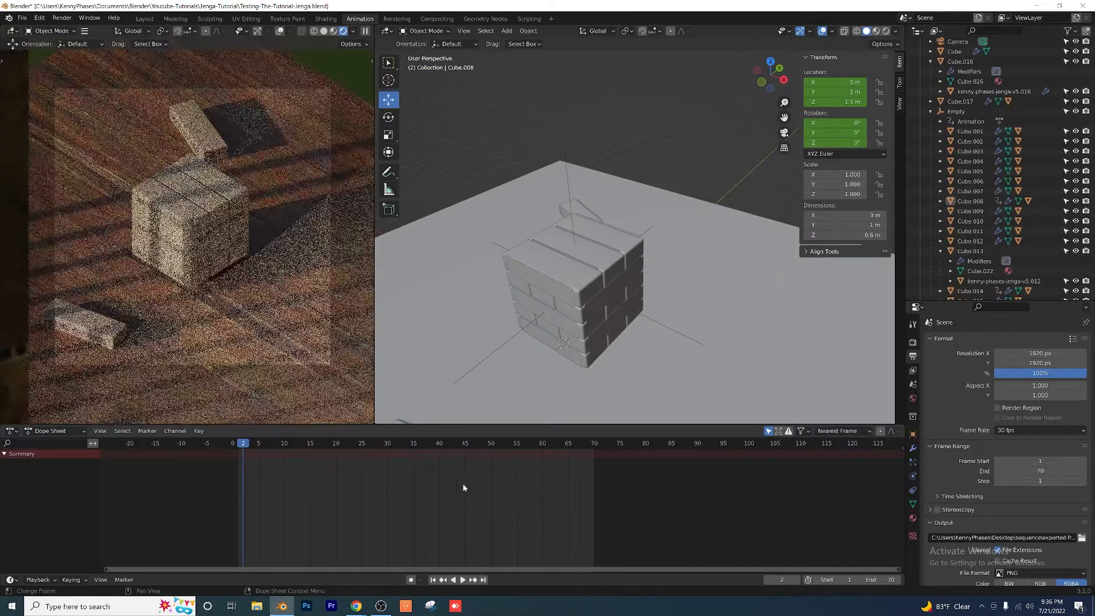
pyautogui.press('space')
# Step: Review the PNG output settings, the render commands and the framing in the camera view
pyautogui.scroll(-4, 1004, 456)
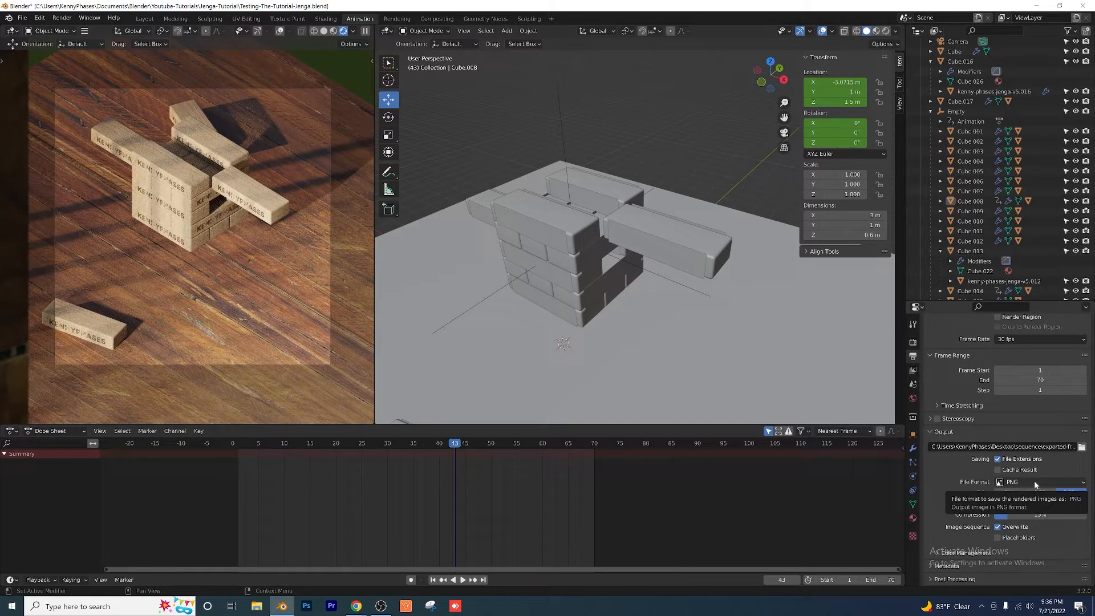
pyautogui.click(66, 22)
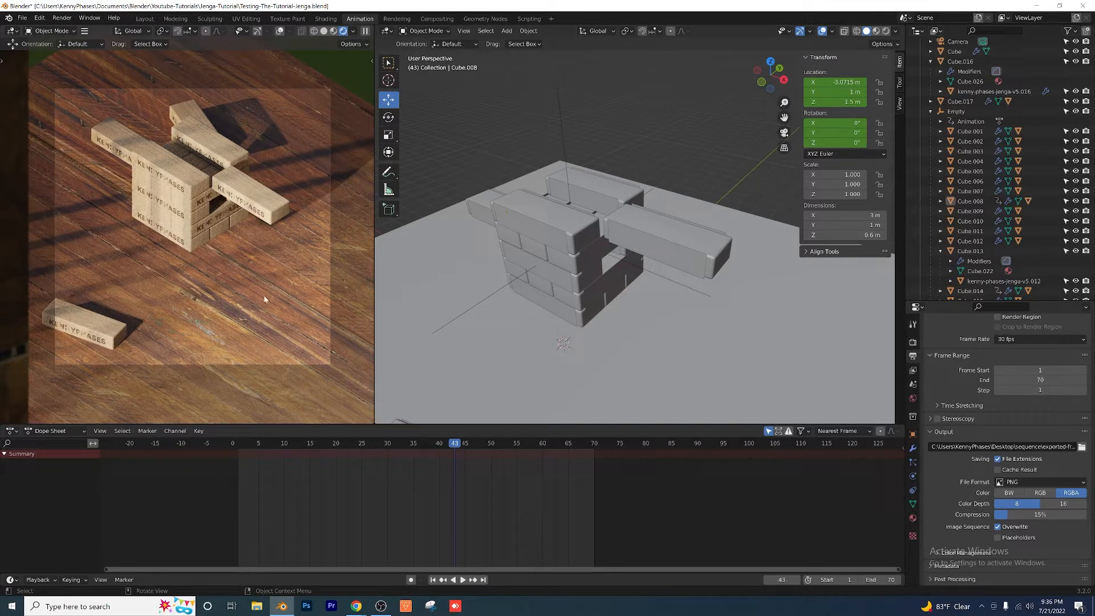
pyautogui.scroll(2, 265, 291)
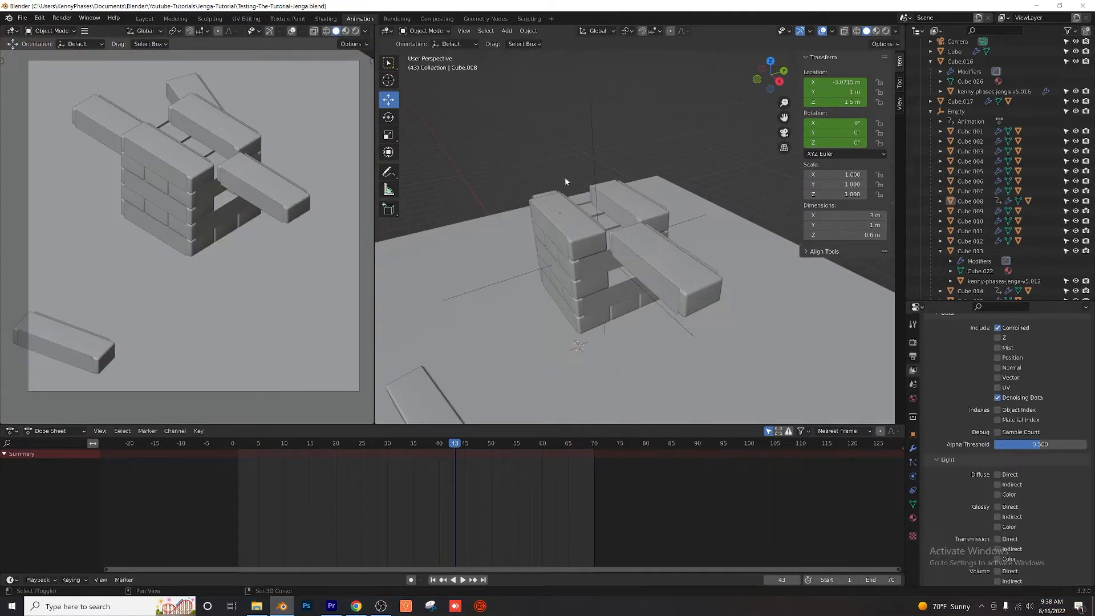
# Step: Select the tower's Empty, try lowering it along Z, and undo the move
pyautogui.keyDown('shift'); pyautogui.moveTo(565, 178); pyautogui.dragTo(533, 156, button='middle'); pyautogui.keyUp('shift')
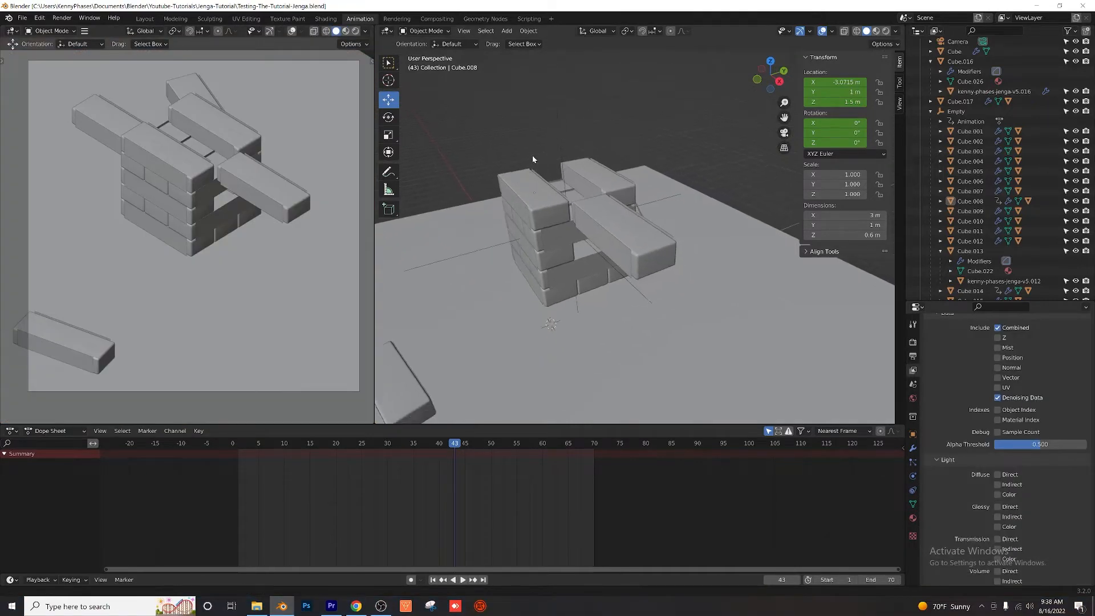
pyautogui.scroll(2, 559, 232)
pyautogui.moveTo(531, 242); pyautogui.dragTo(567, 243, button='middle')
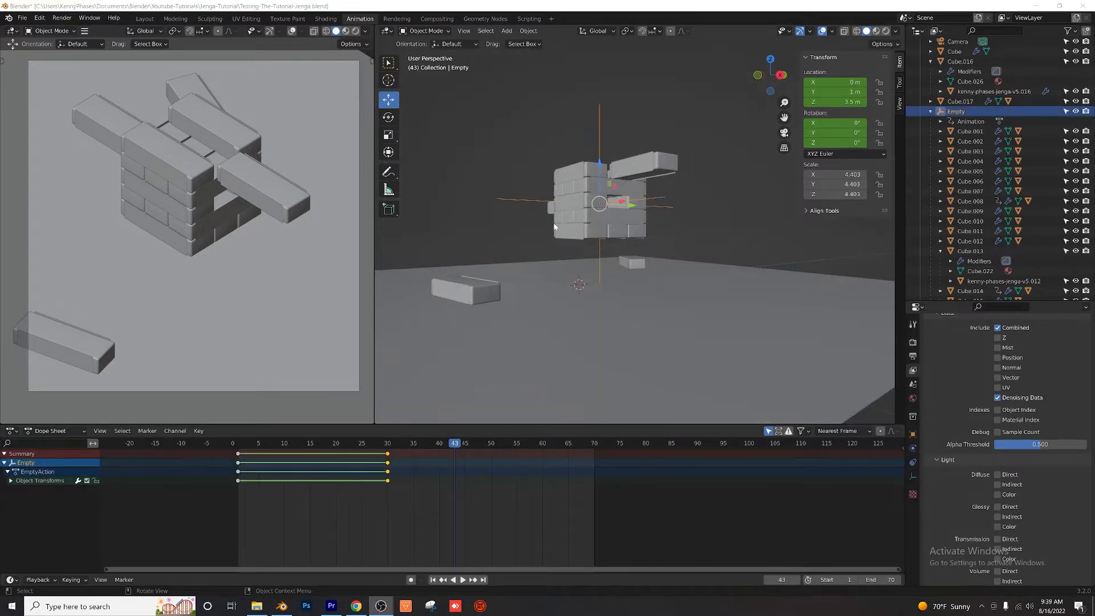
pyautogui.moveTo(554, 227); pyautogui.dragTo(575, 181, button='middle')
pyautogui.moveTo(582, 115); pyautogui.dragTo(583, 165)
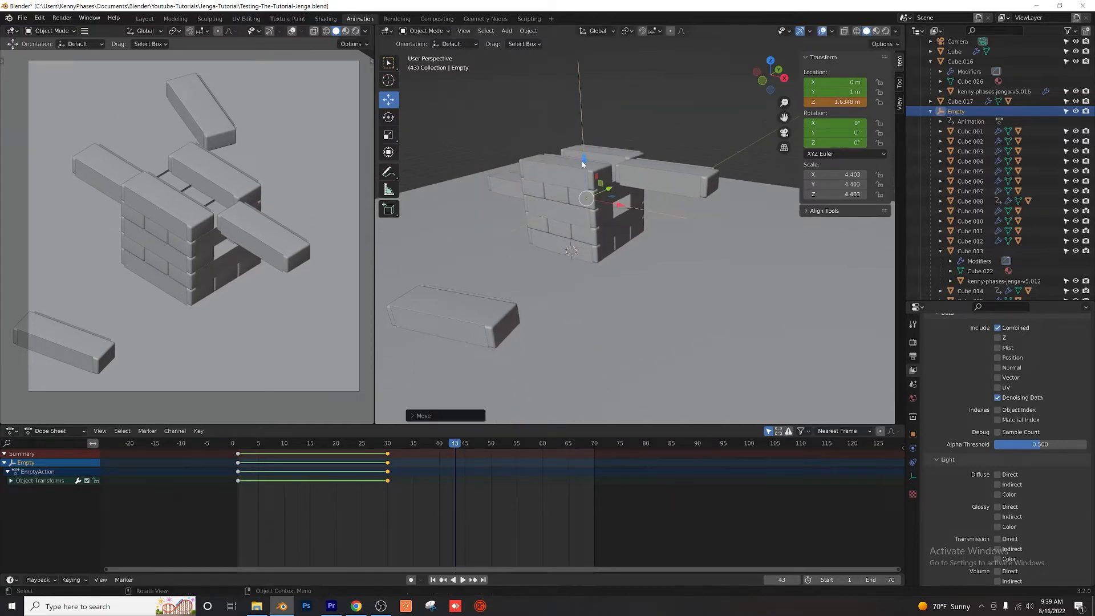
pyautogui.hotkey('ctrl', 'z')
pyautogui.moveTo(609, 207)
pyautogui.keyDown('shift'); pyautogui.mouseDown(button='middle')
pyautogui.moveTo(619, 222)
pyautogui.moveTo(610, 213)
pyautogui.mouseUp(button='middle'); pyautogui.keyUp('shift')
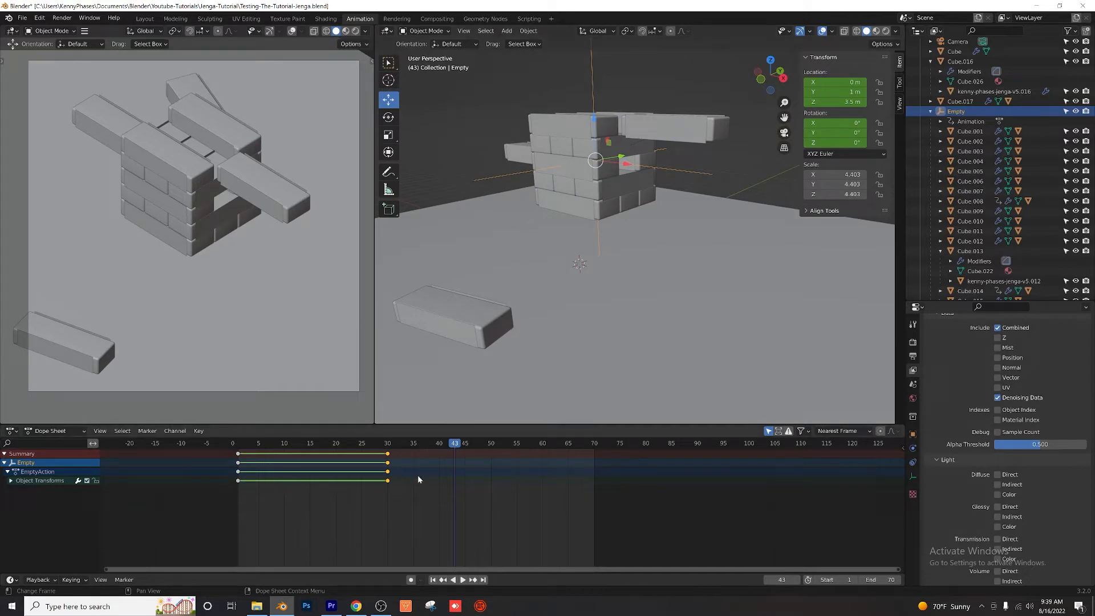
# Step: Duplicate the Empty's frame 30 keyframes and place the copy at frame 50
pyautogui.moveTo(393, 480); pyautogui.dragTo(391, 457)
pyautogui.rightClick(390, 464)
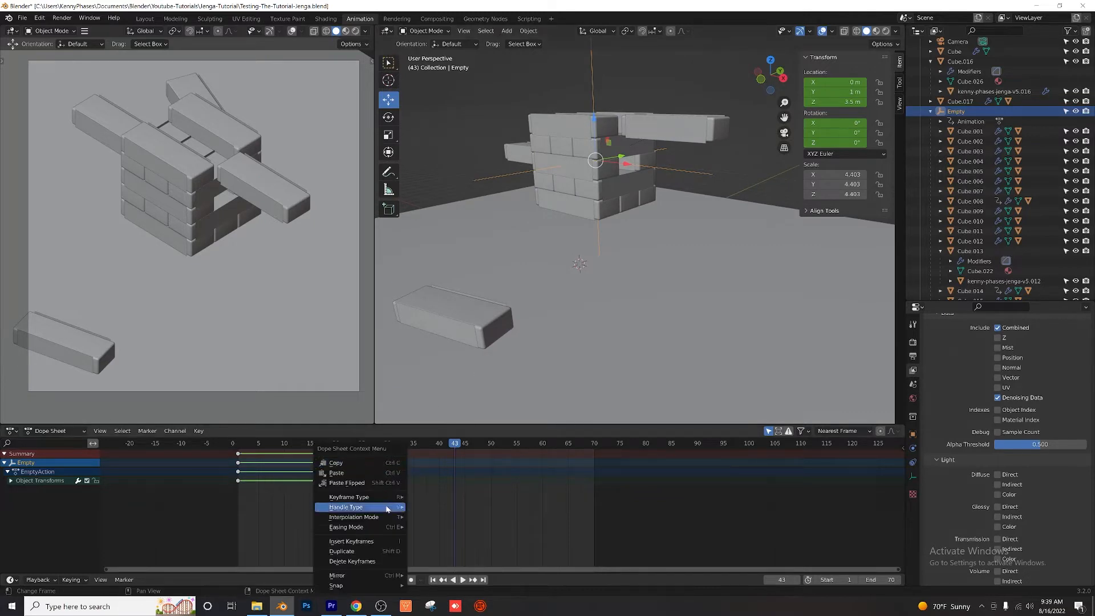
pyautogui.click(374, 549)
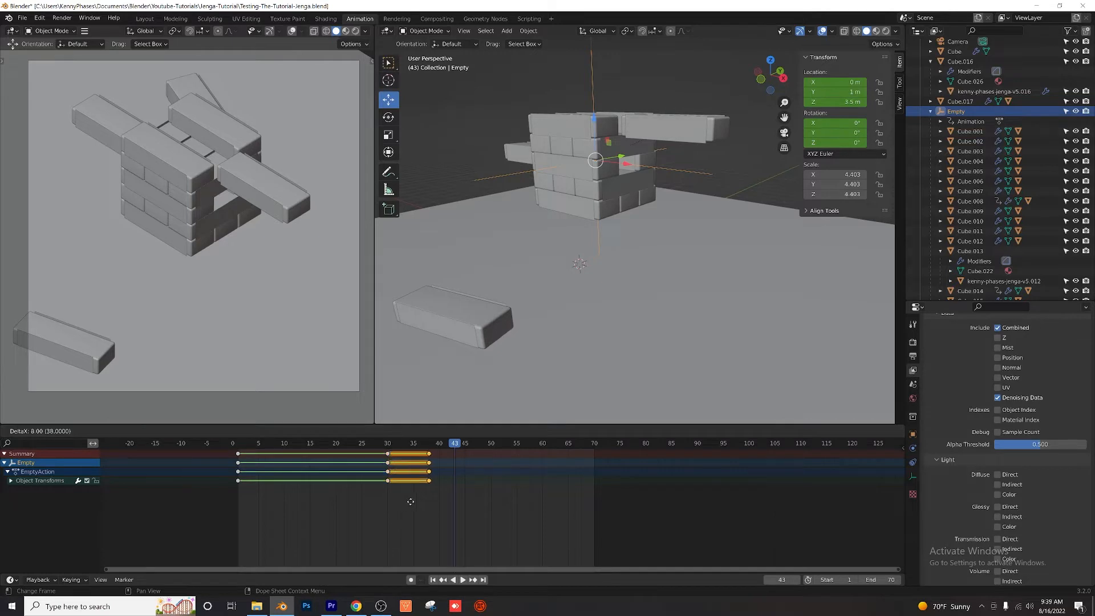
pyautogui.click(472, 484)
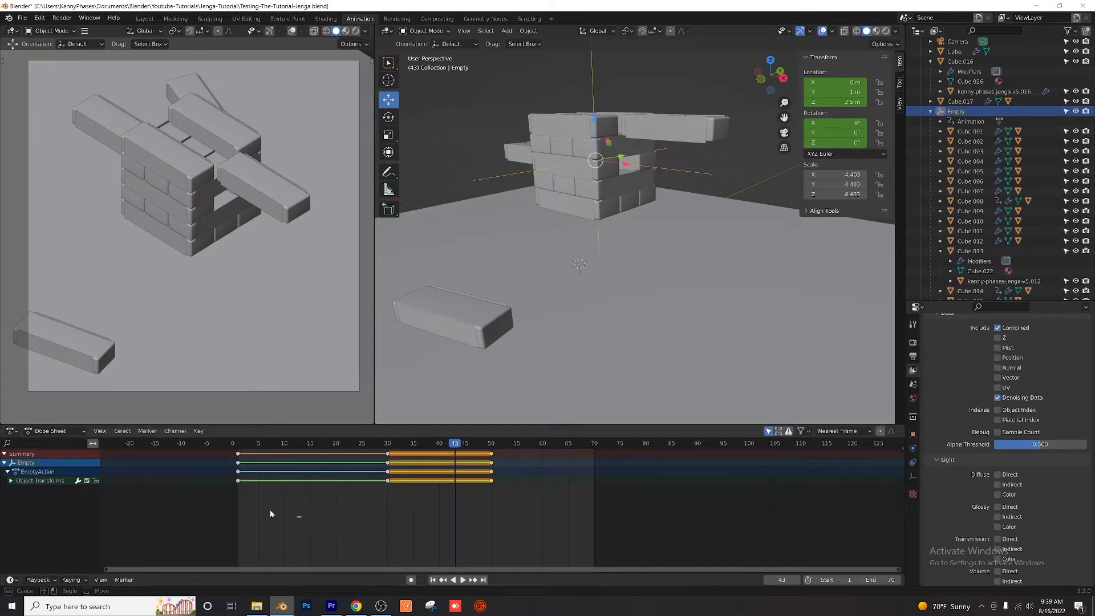
# Step: Duplicate the Empty's frame 1 keyframes and place the copy at frame 60
pyautogui.moveTo(270, 514); pyautogui.dragTo(216, 453)
pyautogui.rightClick(237, 472)
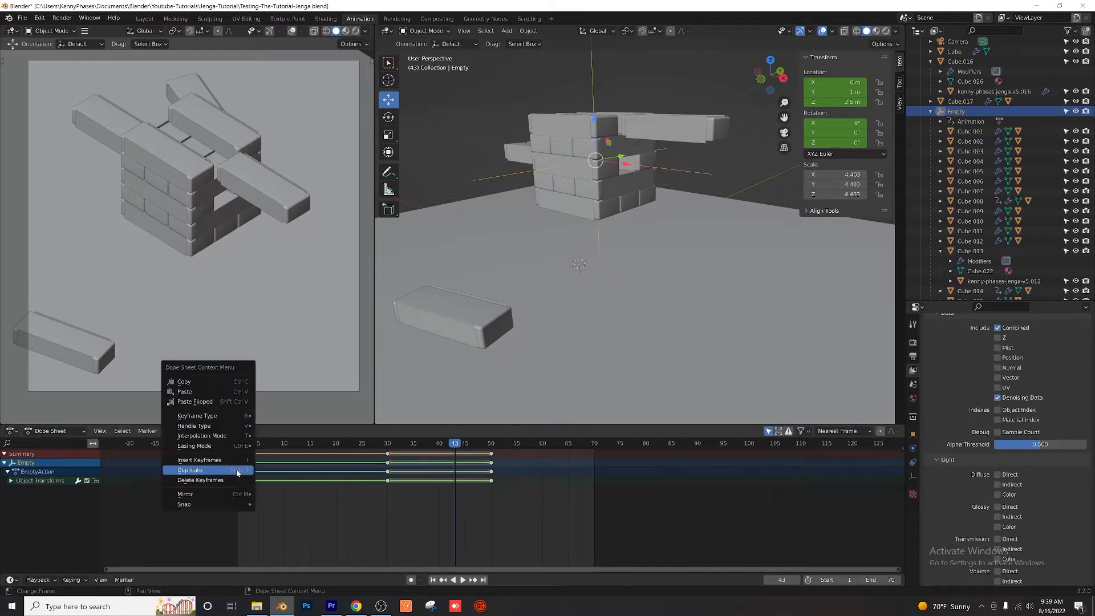
pyautogui.click(238, 472)
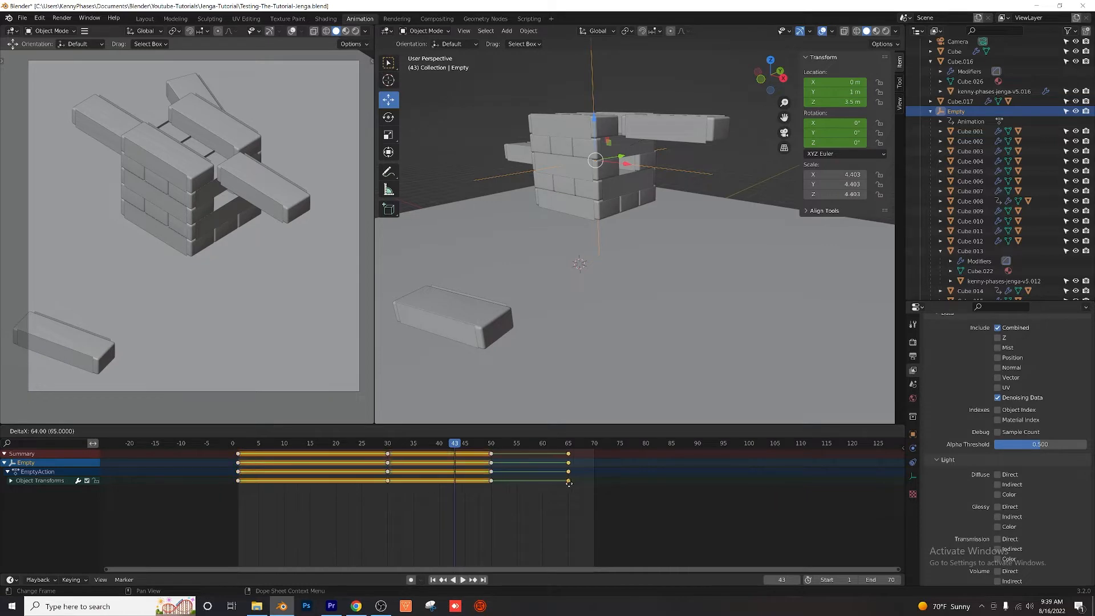
pyautogui.click(540, 485)
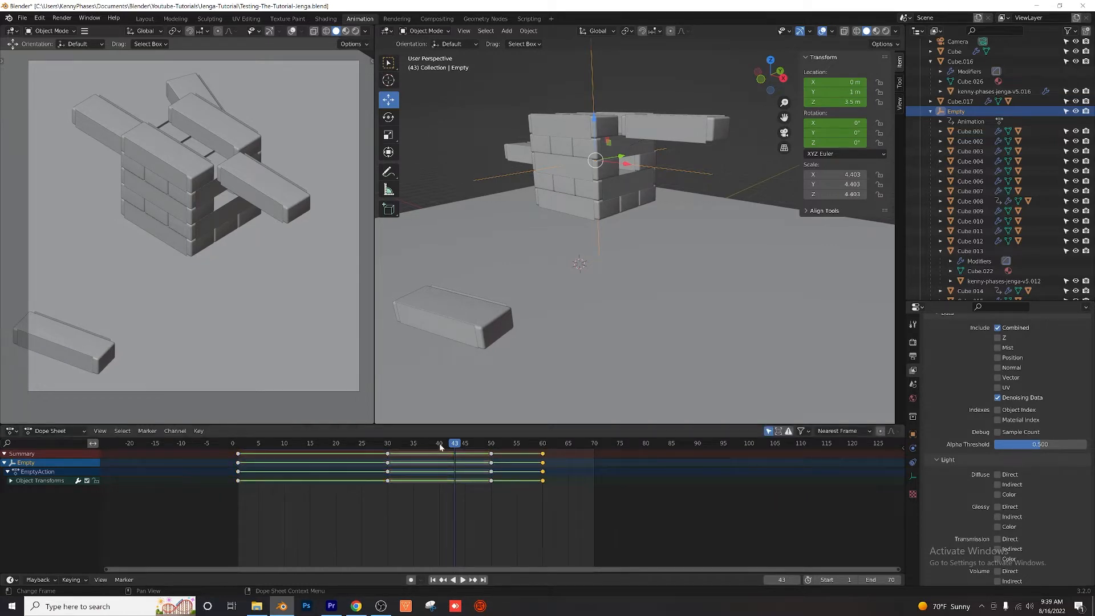
# Step: Scrub between frames 43 and 54 to check how the tower descends
pyautogui.press('space')
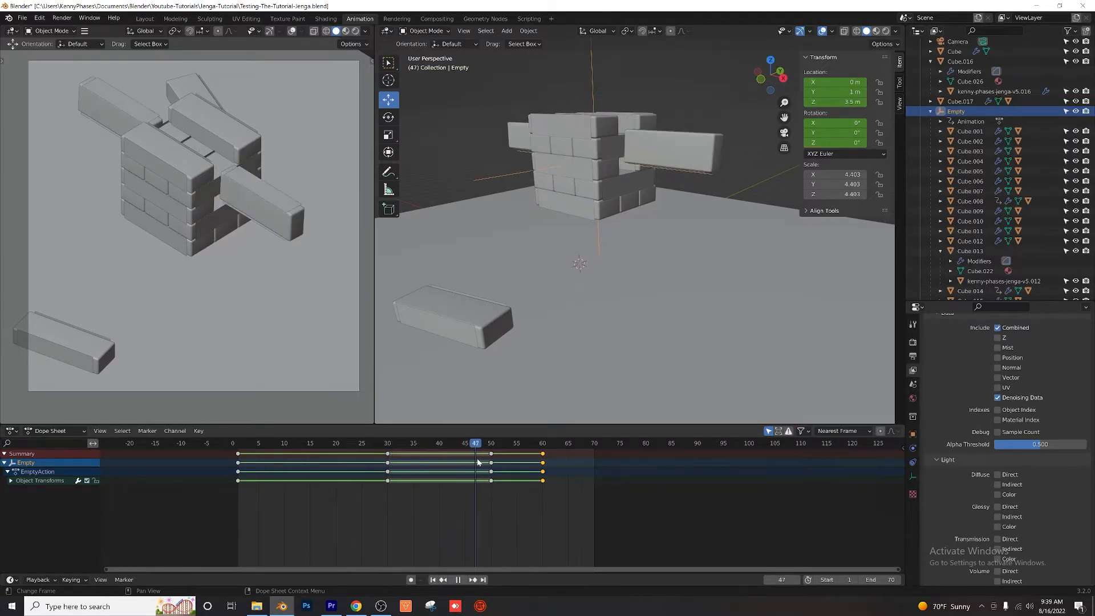
pyautogui.click(509, 462)
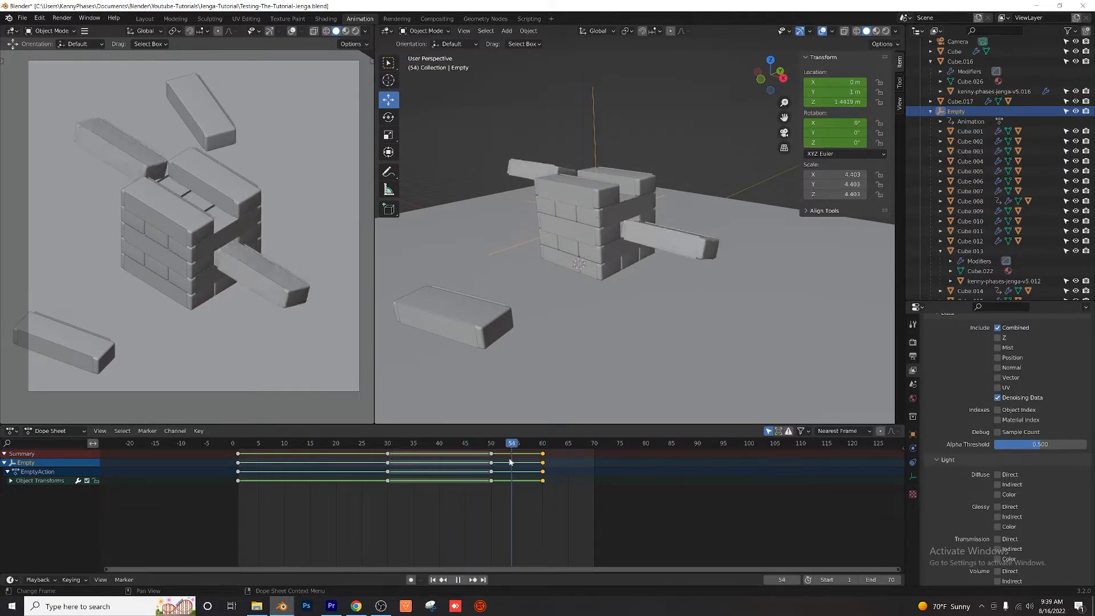
pyautogui.moveTo(509, 462)
pyautogui.mouseDown()
pyautogui.moveTo(489, 463)
pyautogui.moveTo(539, 466)
pyautogui.moveTo(470, 463)
pyautogui.moveTo(552, 468)
pyautogui.moveTo(473, 467)
pyautogui.moveTo(525, 470)
pyautogui.moveTo(509, 466)
pyautogui.mouseUp()
# Step: Set the interpolation of the Empty's keyframes at frames 50 and 60 to Bezier
pyautogui.moveTo(569, 500); pyautogui.dragTo(482, 454)
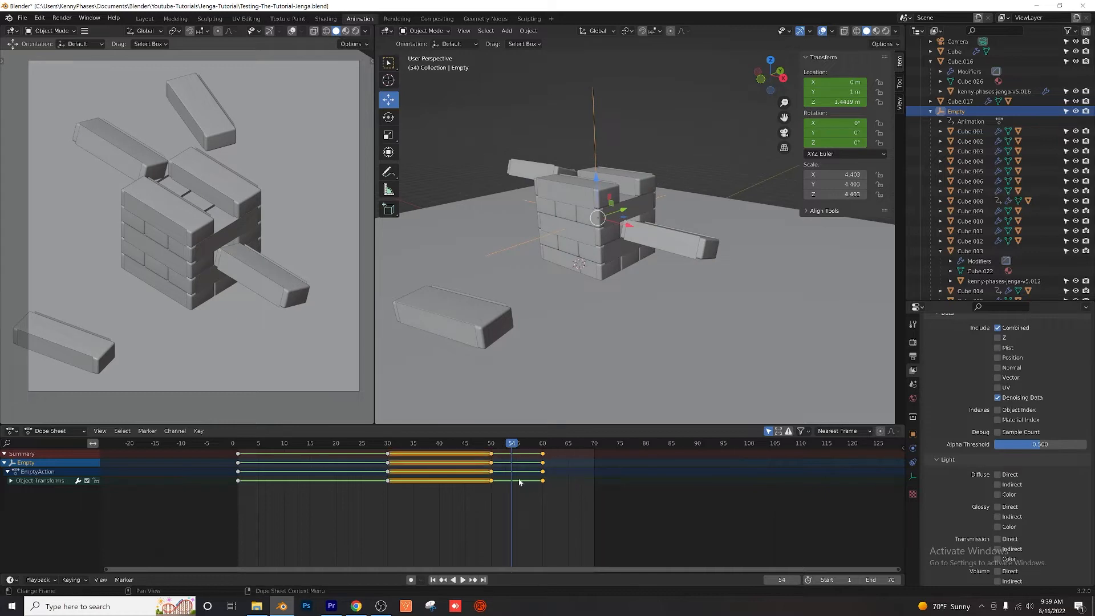
pyautogui.rightClick(509, 468)
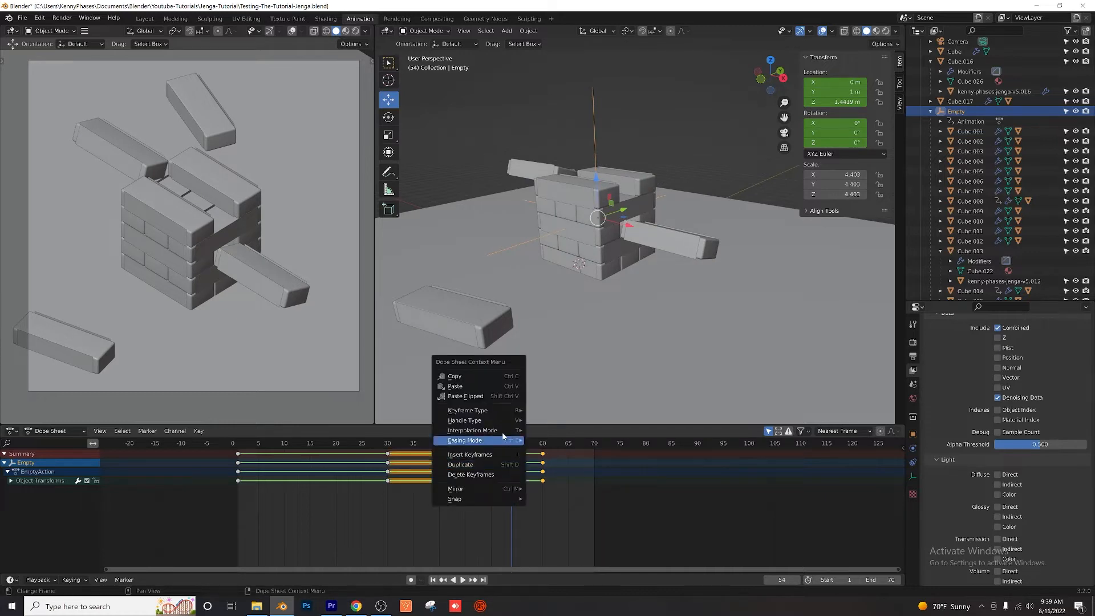
pyautogui.moveTo(504, 433)
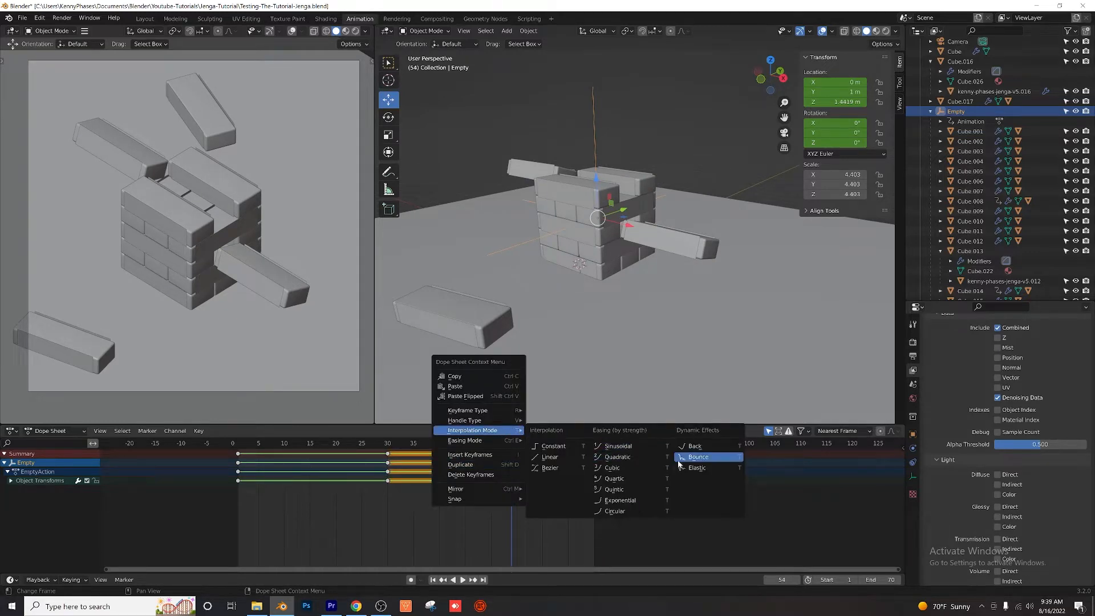
pyautogui.click(553, 468)
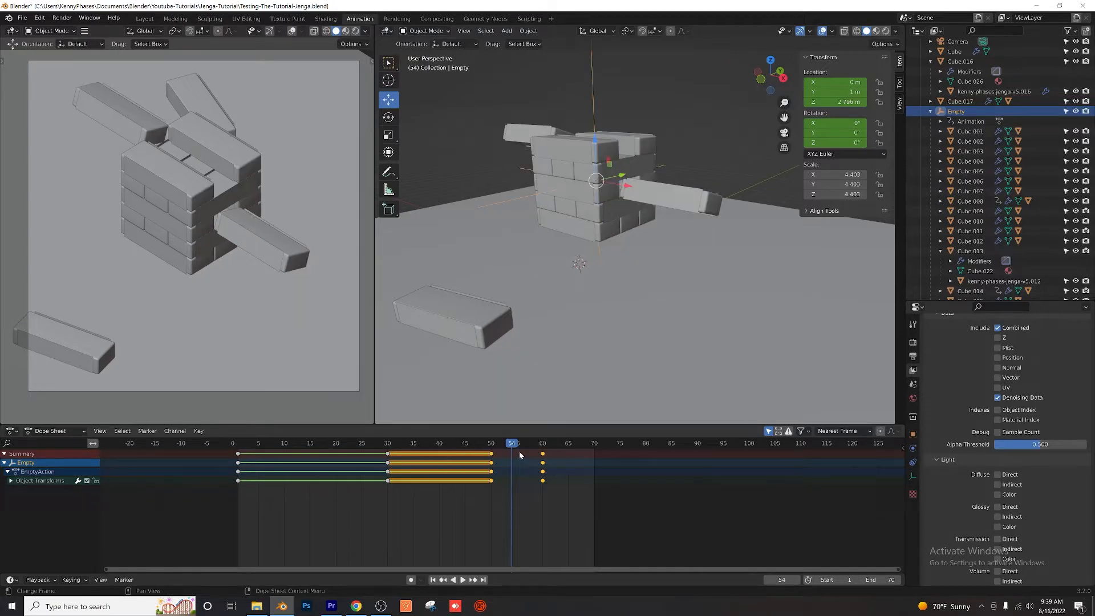
# Step: Play the animation and scrub through the timeline to frame 67 to check the tower's smoothed descent
pyautogui.press('space')
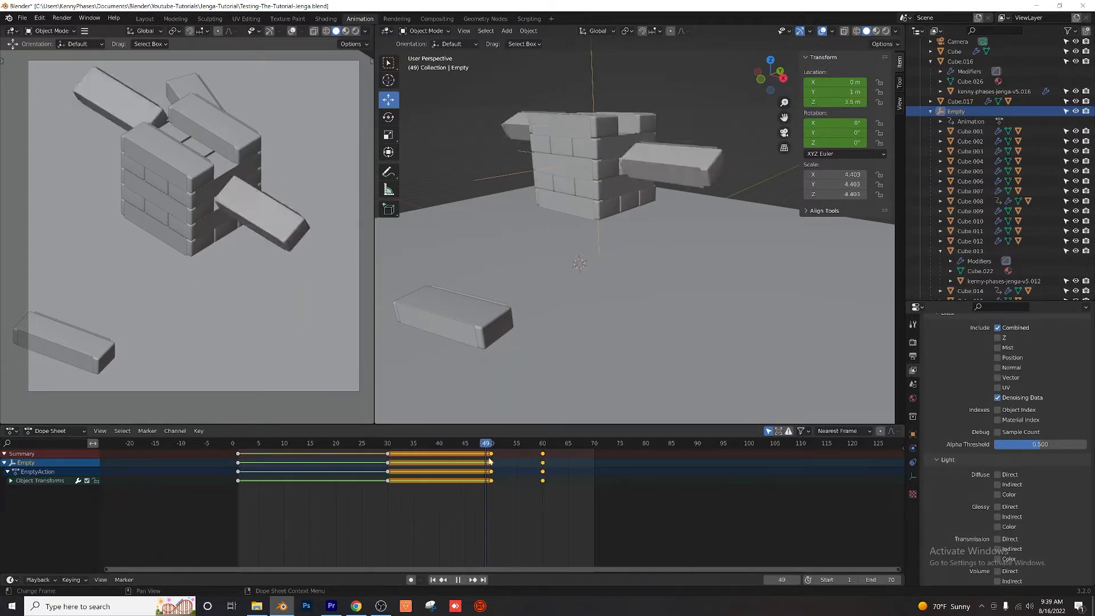
pyautogui.press('Escape')
pyautogui.press('space')
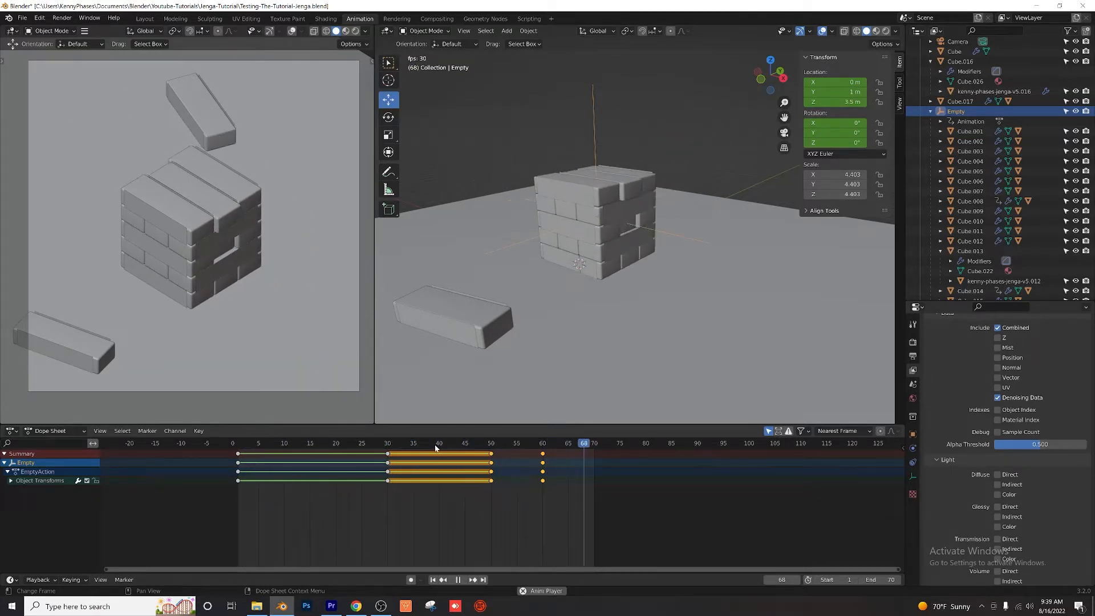
pyautogui.press('space')
pyautogui.moveTo(365, 445); pyautogui.dragTo(580, 463)
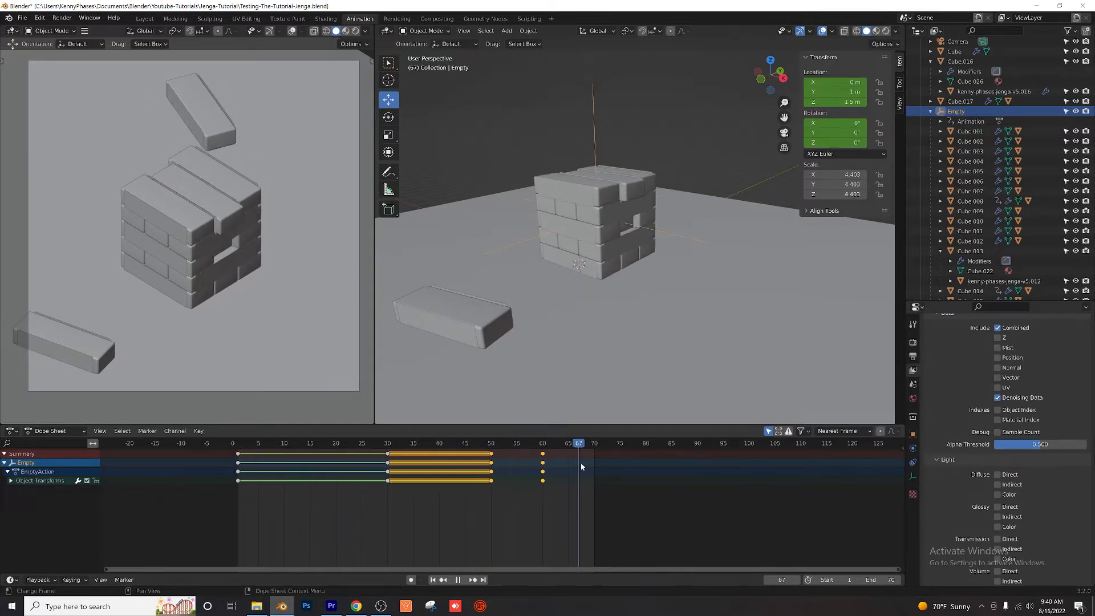
# Step: Examine the Jenga tower and the camera's placement from several angles and distances
pyautogui.click(509, 143)
pyautogui.moveTo(509, 142); pyautogui.dragTo(611, 199, button='middle')
pyautogui.click(690, 193)
pyautogui.scroll(7, 717, 256)
pyautogui.keyDown('shift'); pyautogui.moveTo(768, 294); pyautogui.dragTo(587, 201, button='middle'); pyautogui.keyUp('shift')
pyautogui.scroll(4, 511, 198)
pyautogui.keyDown('shift'); pyautogui.moveTo(587, 201); pyautogui.dragTo(627, 206, button='middle'); pyautogui.keyUp('shift')
pyautogui.scroll(4, 643, 192)
pyautogui.scroll(-4, 607, 177)
pyautogui.scroll(-4, 624, 214)
pyautogui.scroll(4, 627, 206)
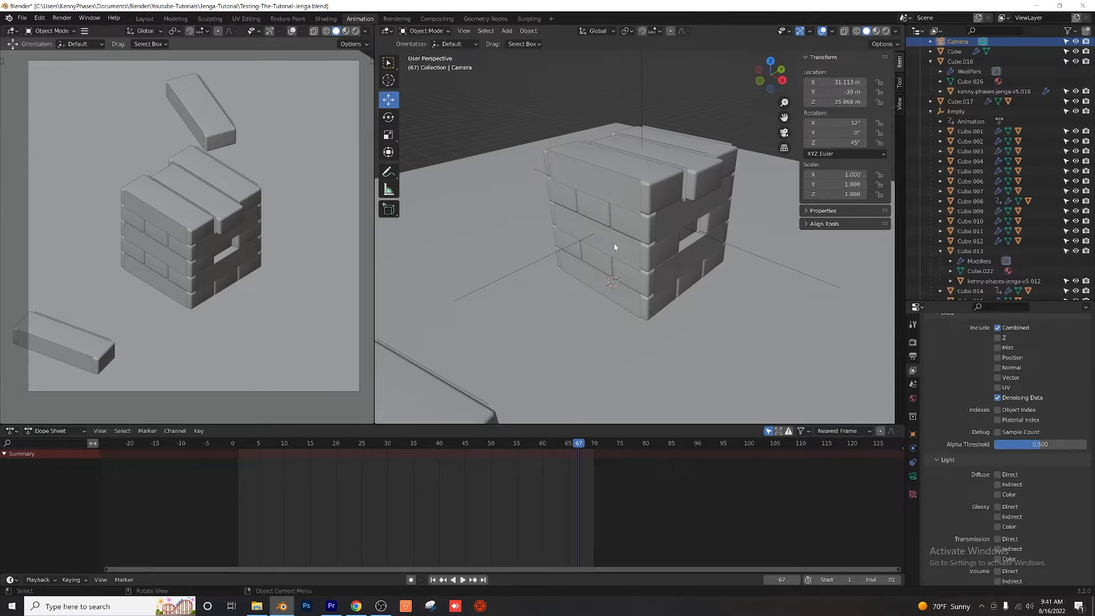
pyautogui.scroll(-12, 614, 247)
pyautogui.moveTo(614, 245)
pyautogui.mouseDown(button='middle')
pyautogui.moveTo(604, 255)
pyautogui.moveTo(626, 232)
pyautogui.mouseUp(button='middle')
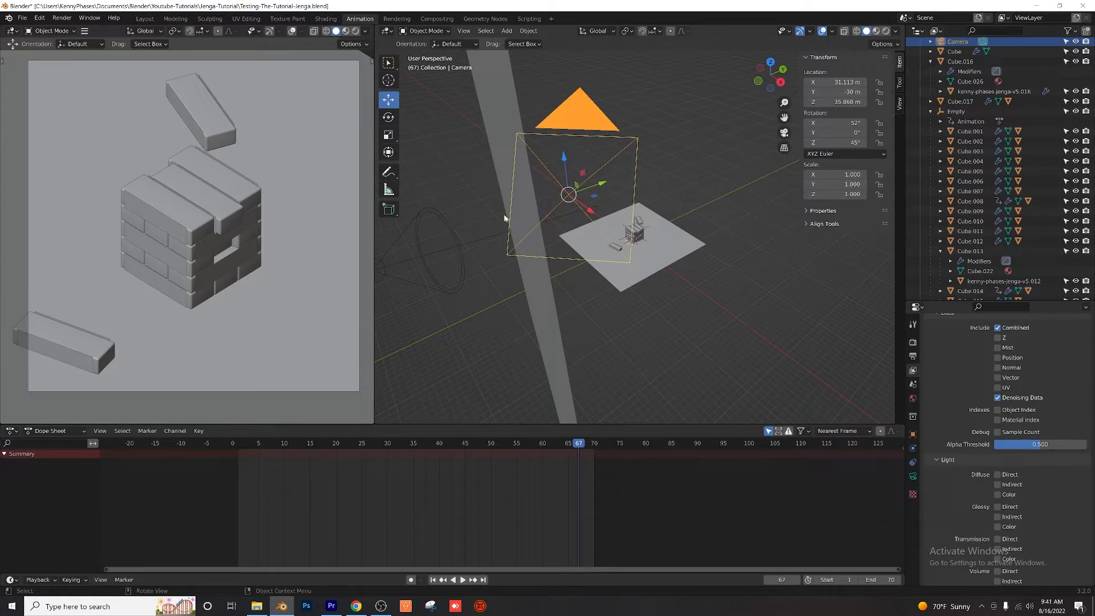
pyautogui.scroll(9, 626, 253)
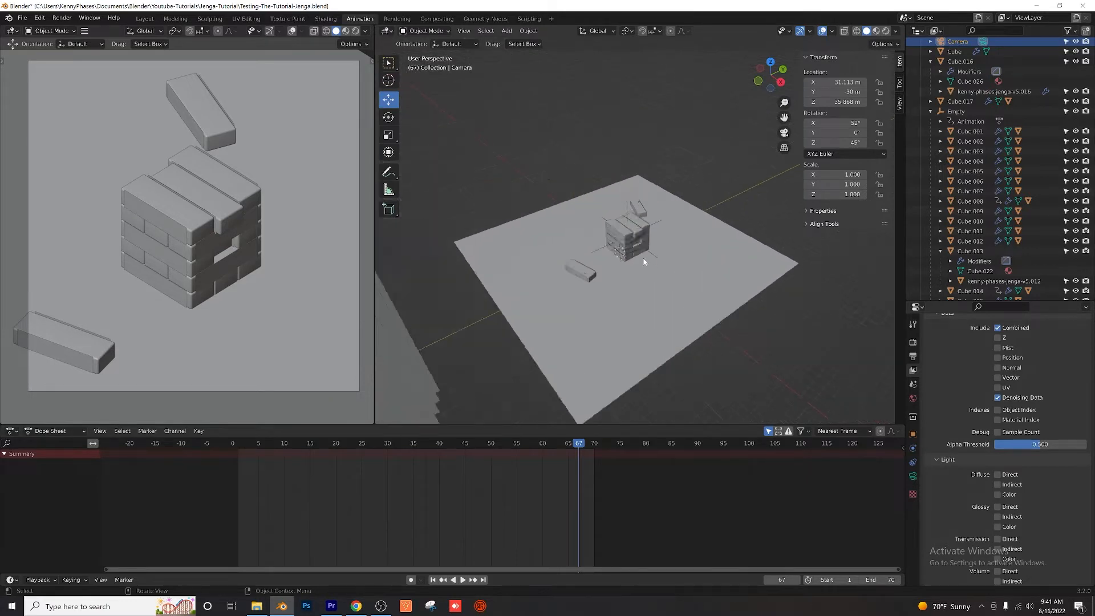
pyautogui.scroll(4, 618, 258)
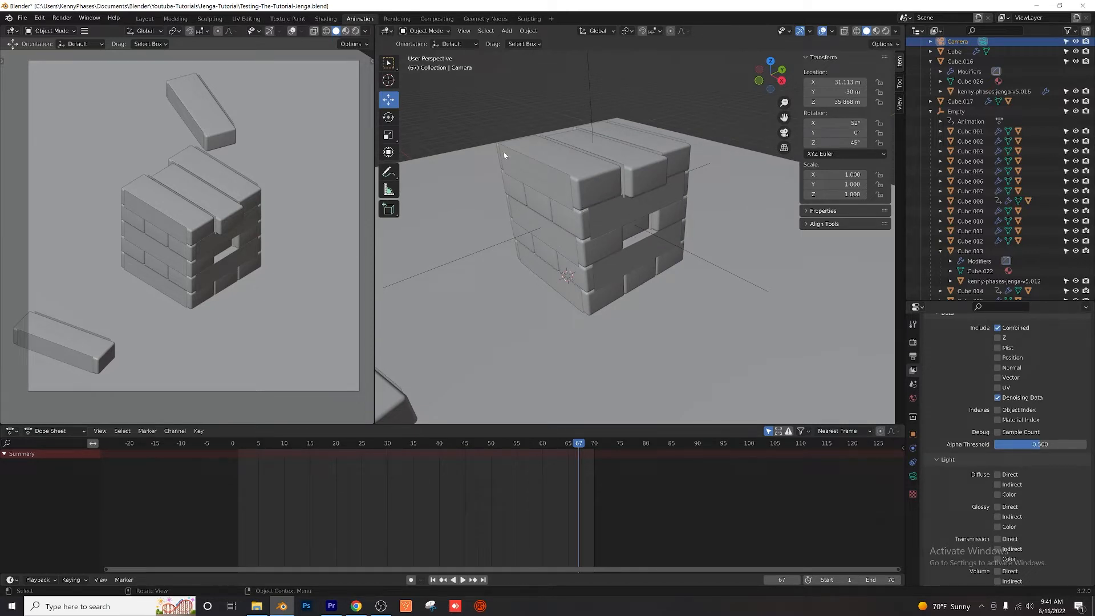
pyautogui.moveTo(554, 210); pyautogui.dragTo(540, 214, button='middle')
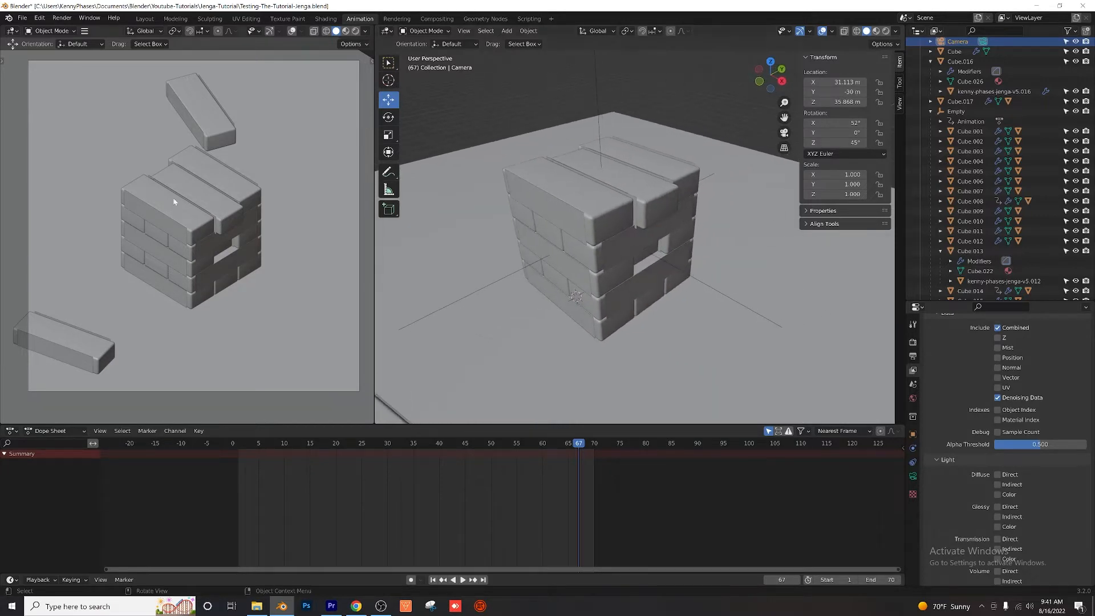
# Step: Start a new Video Editing project, saving the changes to the Jenga file
pyautogui.click(23, 18)
pyautogui.moveTo(48, 49)
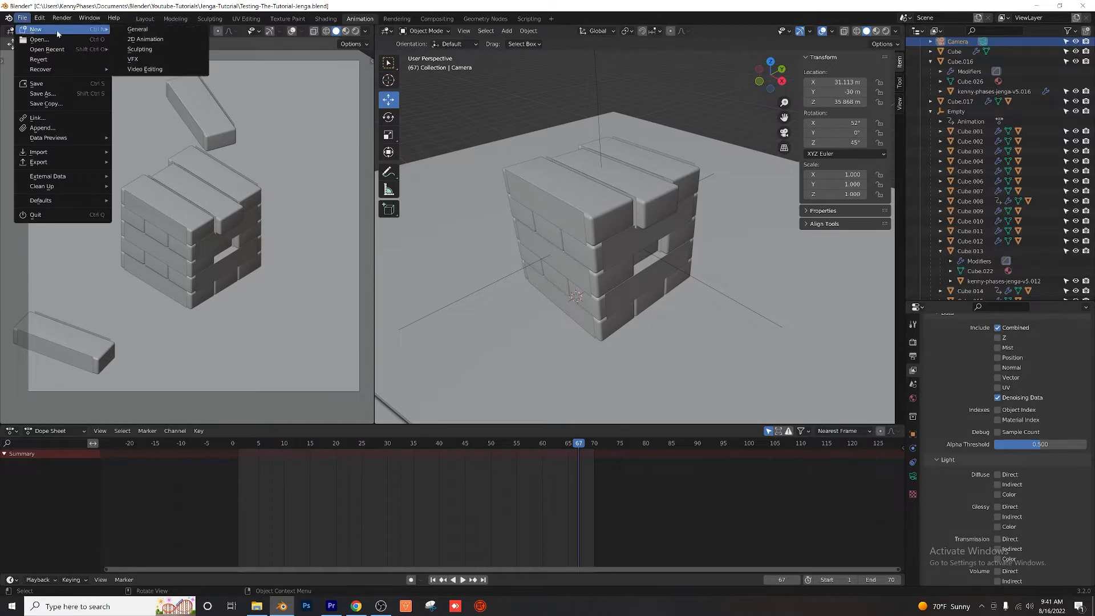
pyautogui.click(159, 73)
pyautogui.click(506, 322)
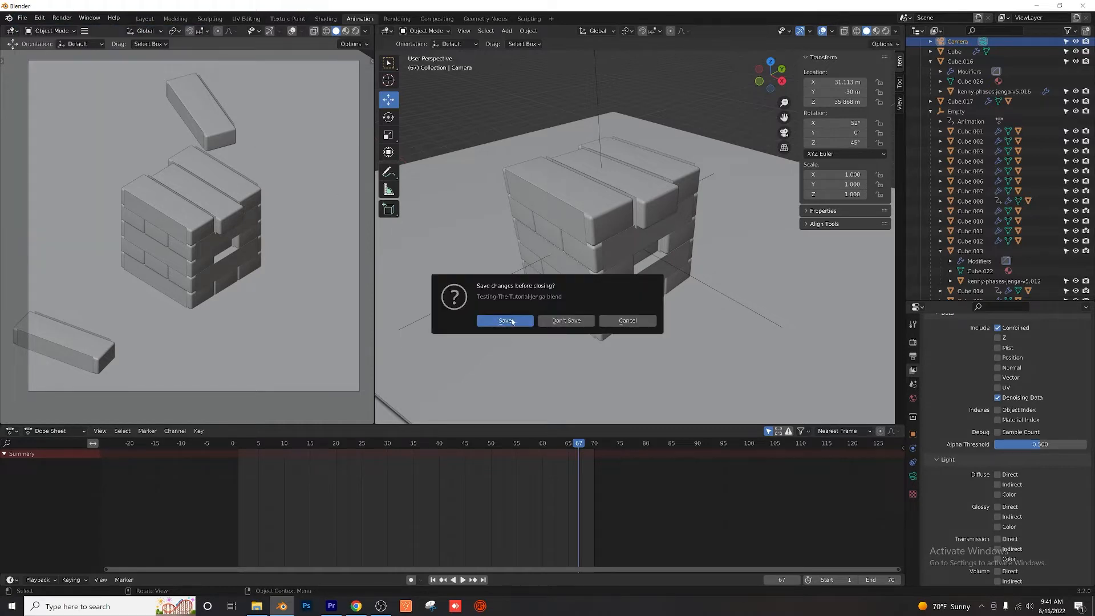
pyautogui.scroll(-4, 312, 400)
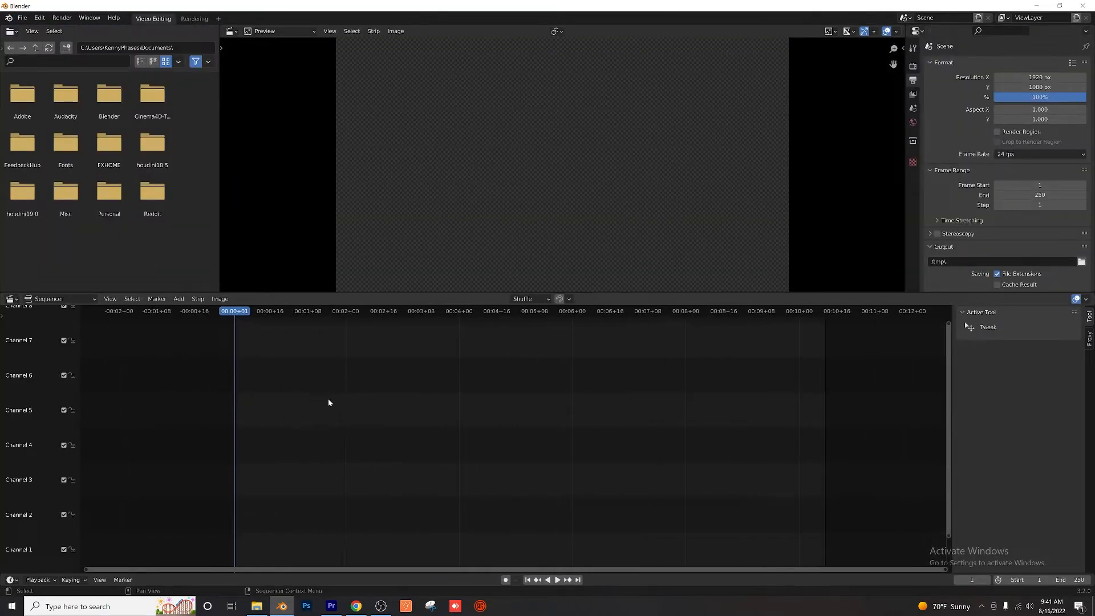
# Step: Start adding an image sequence strip and browse to the Jenga-Shot-1 folder inside Instagram-Export's Frame-Animations folder
pyautogui.moveTo(414, 408); pyautogui.dragTo(339, 395, button='middle')
pyautogui.scroll(-1, 347, 423)
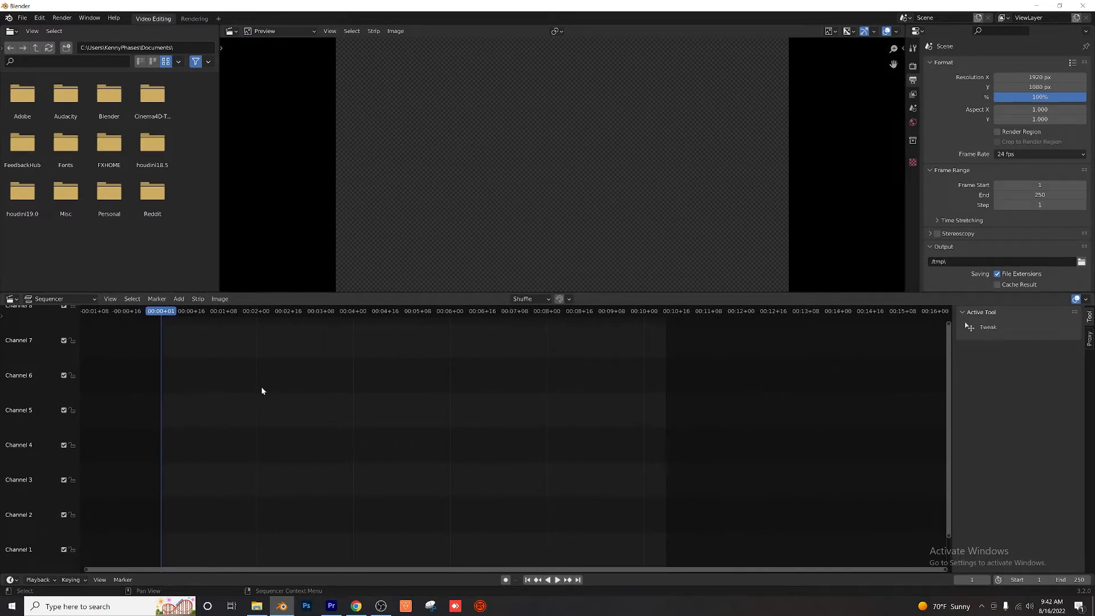
pyautogui.moveTo(244, 376); pyautogui.dragTo(233, 375, button='middle')
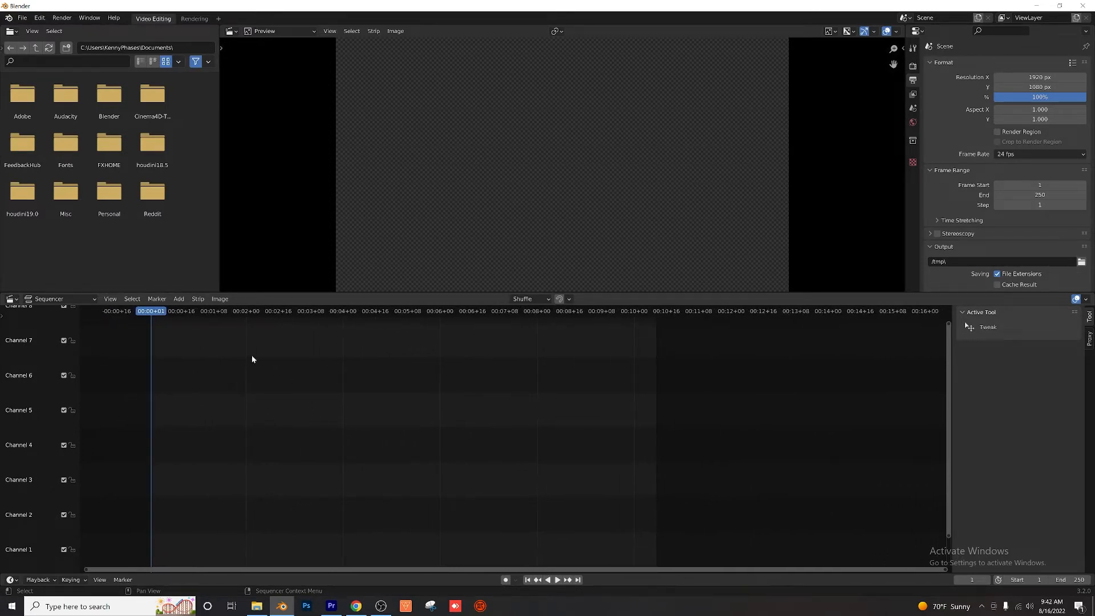
pyautogui.click(178, 298)
pyautogui.click(196, 352)
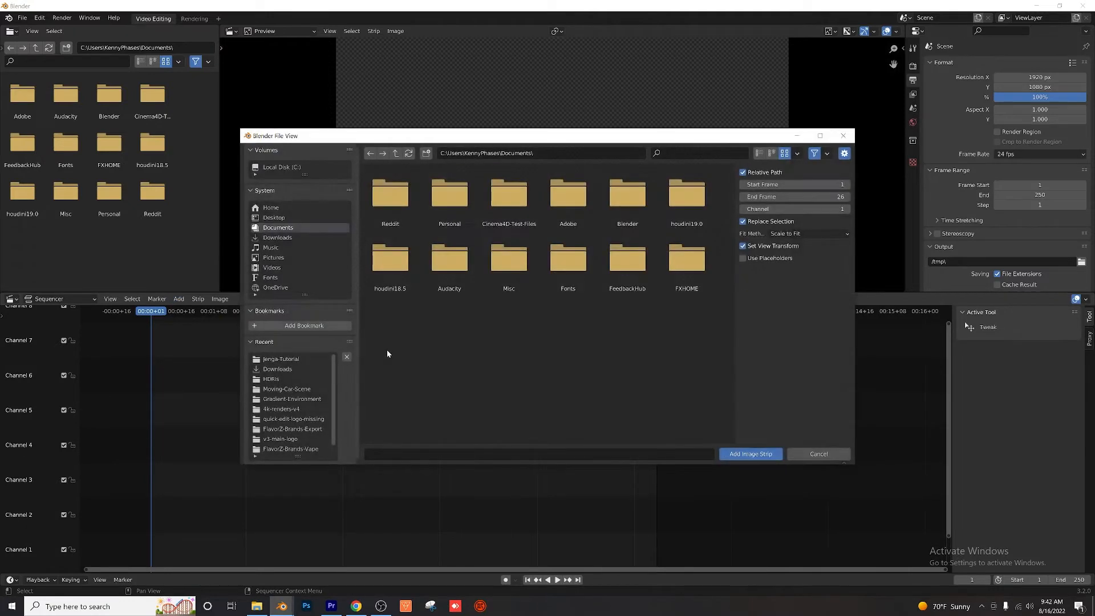
pyautogui.click(288, 378)
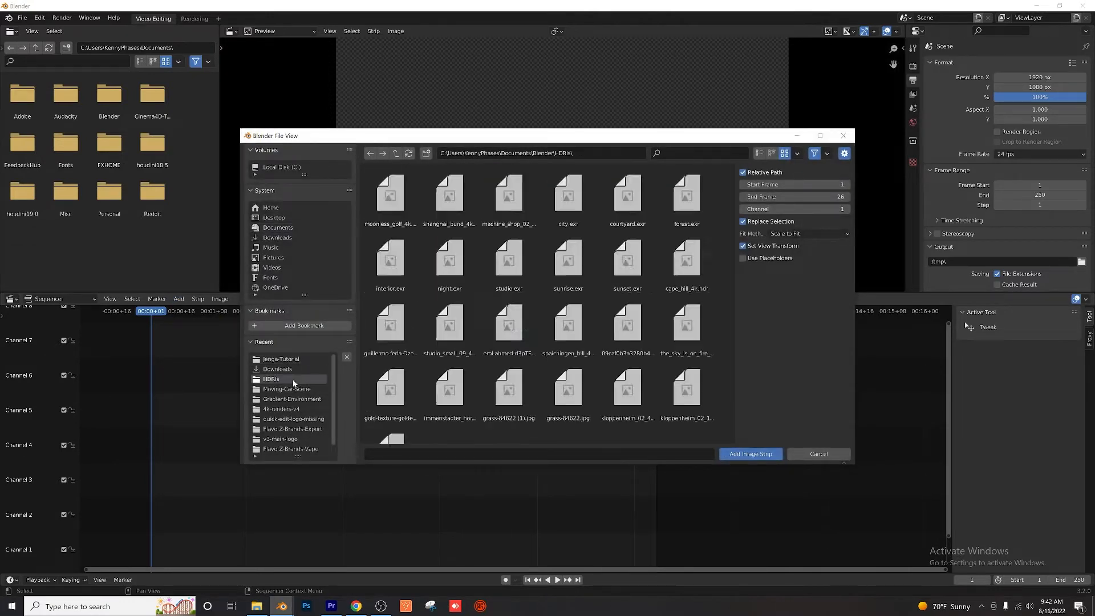
pyautogui.doubleClick(396, 153)
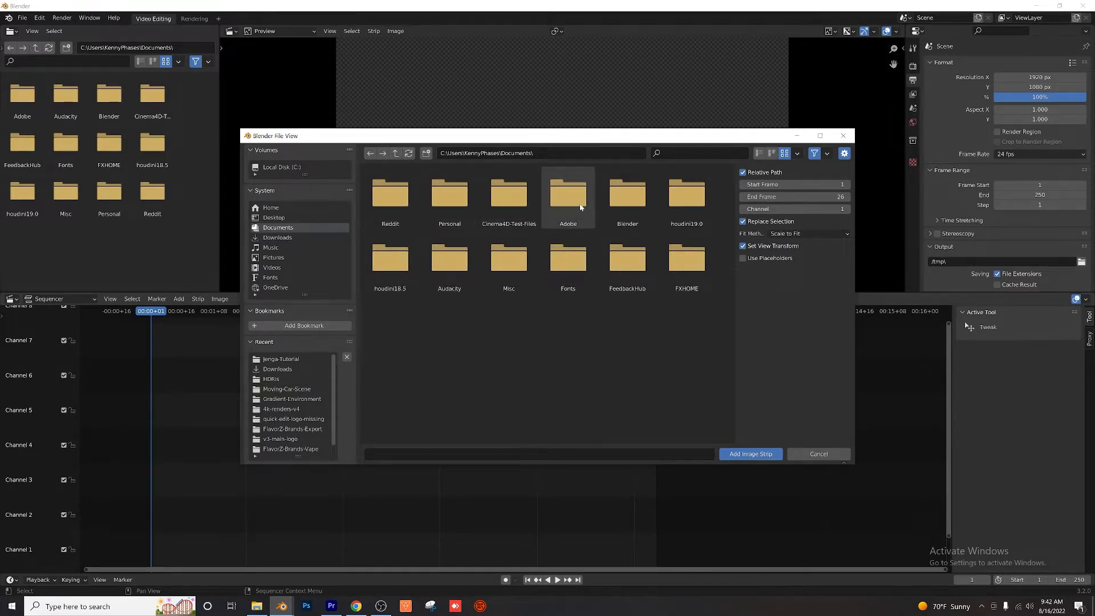
pyautogui.doubleClick(628, 195)
pyautogui.doubleClick(456, 194)
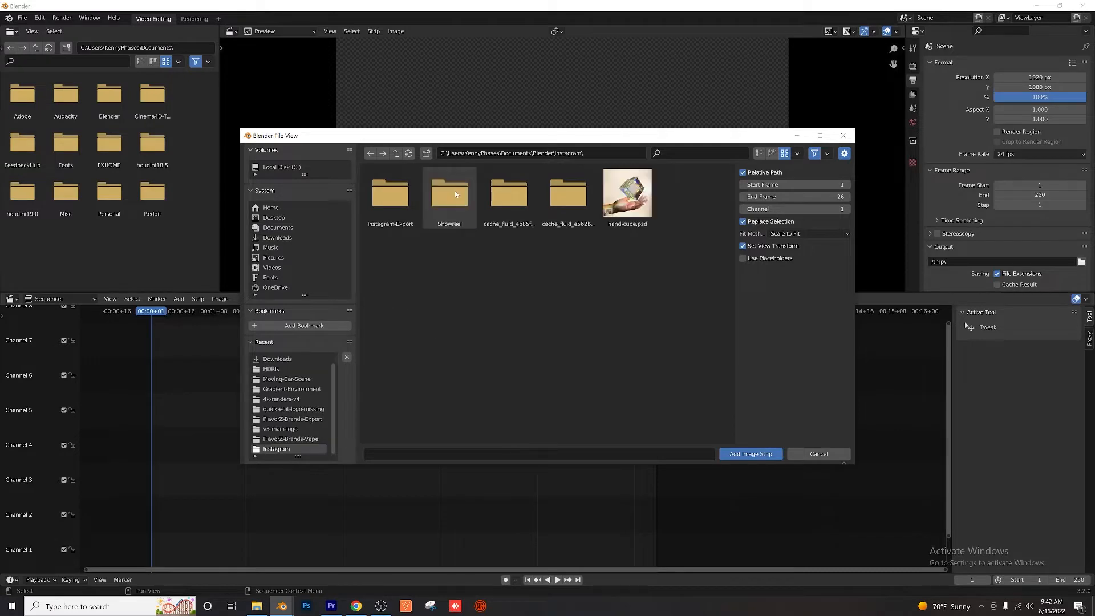
pyautogui.doubleClick(400, 194)
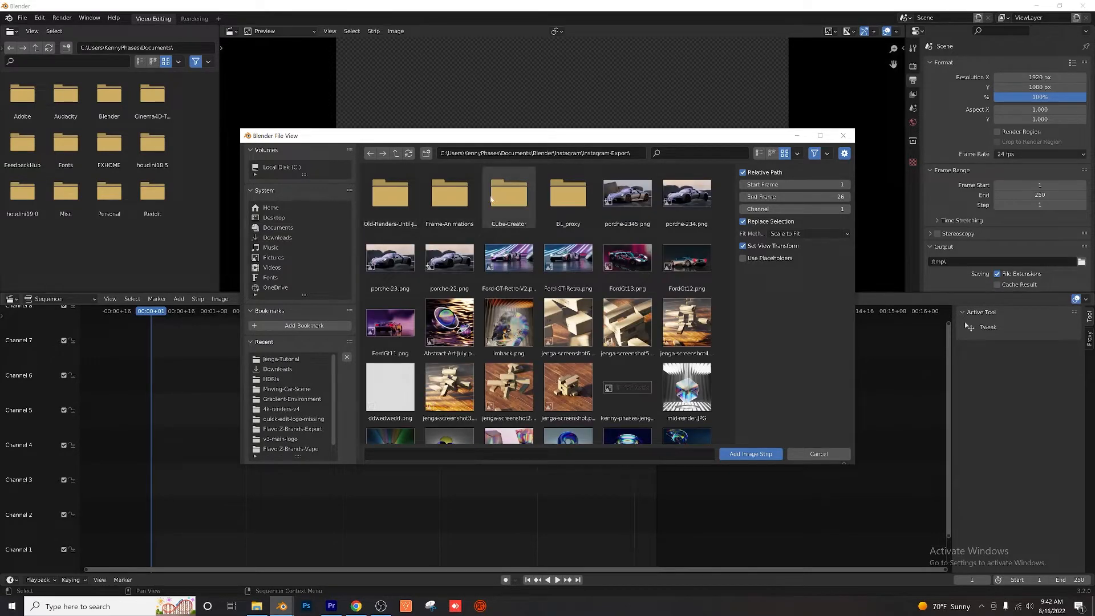
pyautogui.doubleClick(449, 195)
pyautogui.doubleClick(410, 203)
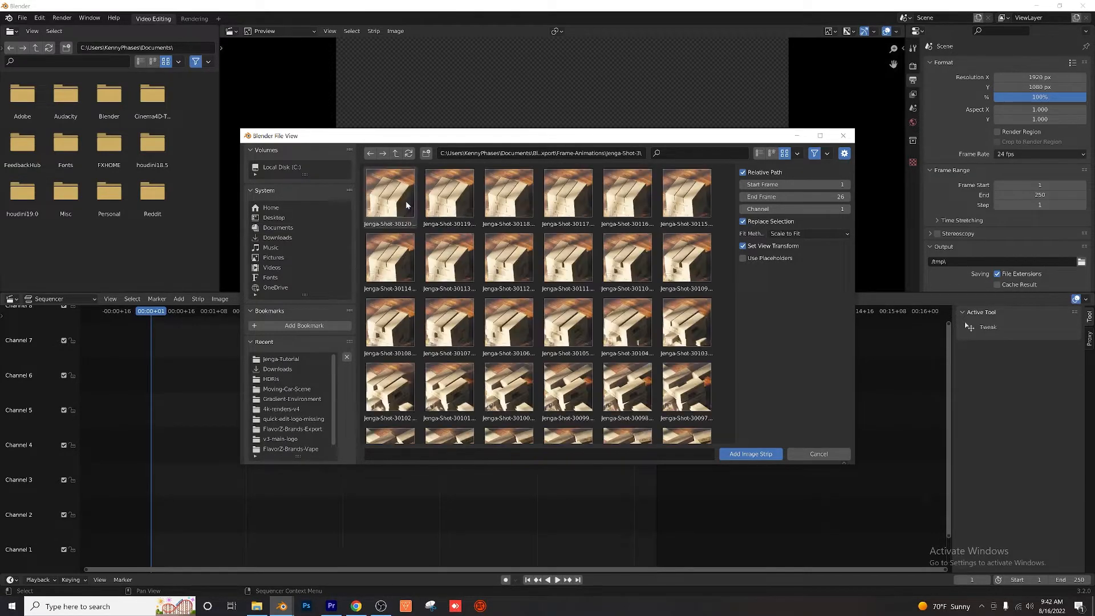
pyautogui.click(401, 156)
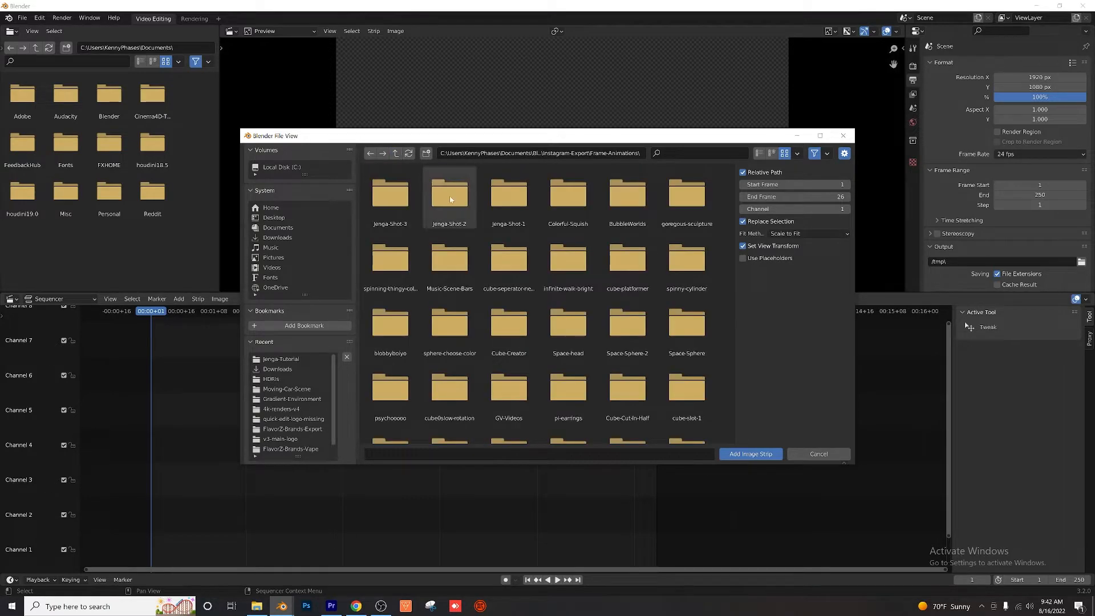
pyautogui.doubleClick(511, 206)
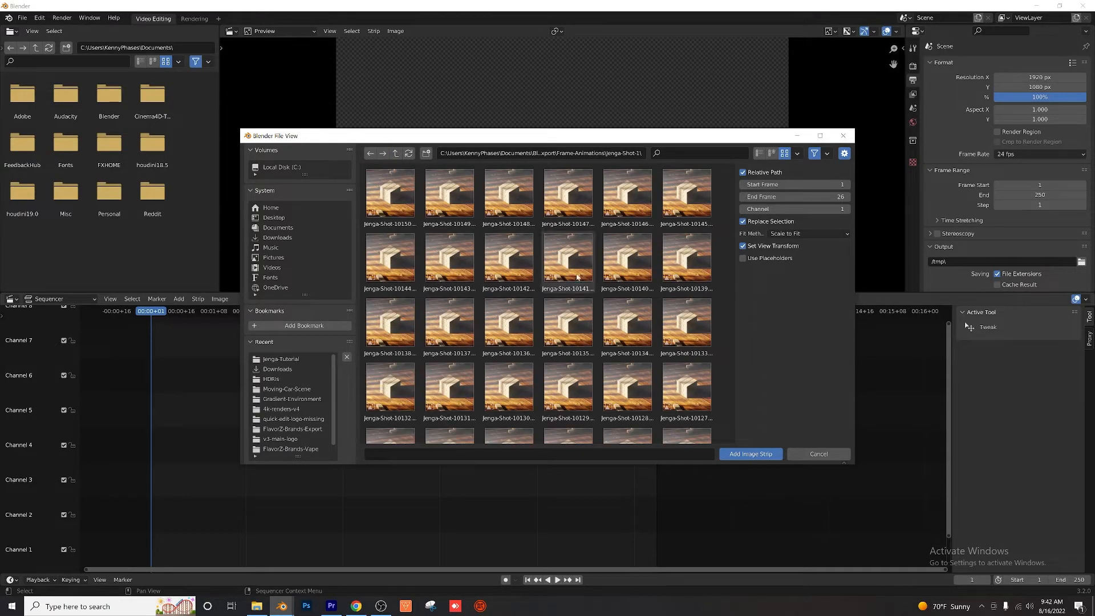
# Step: Select every frame in the folder, starting from Jenga-Shot-10150.png, and add them as one image strip on channel 1
pyautogui.click(390, 196)
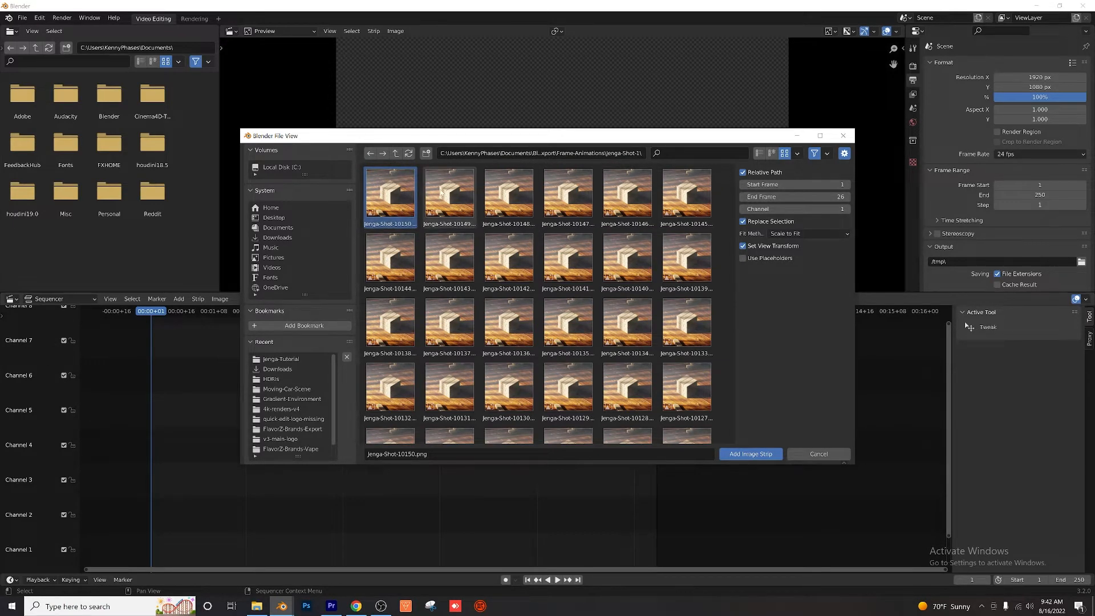
pyautogui.moveTo(733, 183); pyautogui.dragTo(736, 448)
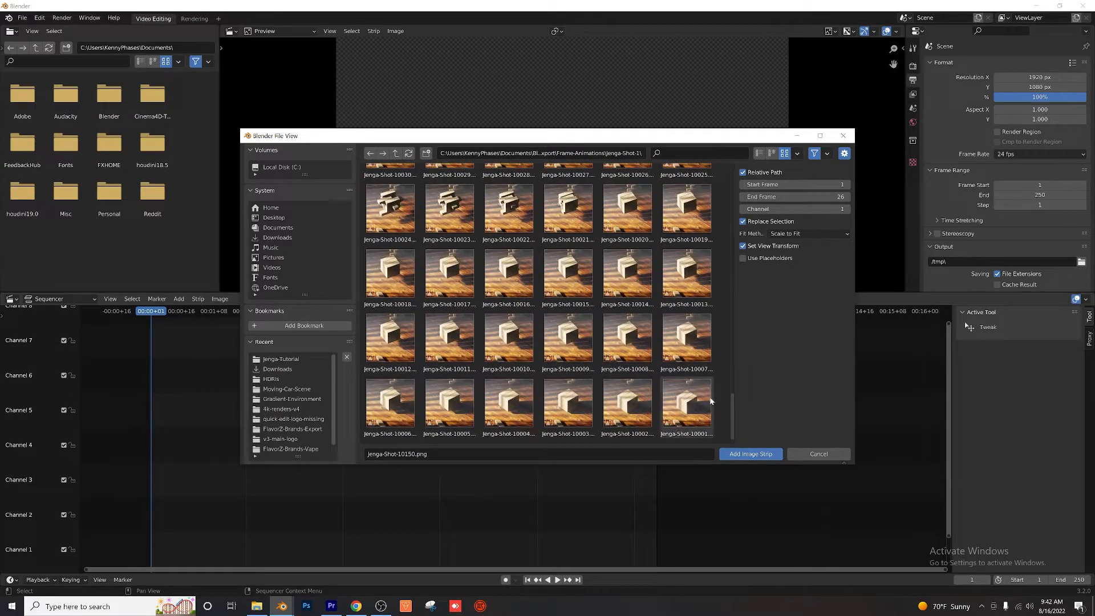
pyautogui.keyDown('shift'); pyautogui.click(688, 411); pyautogui.keyUp('shift')
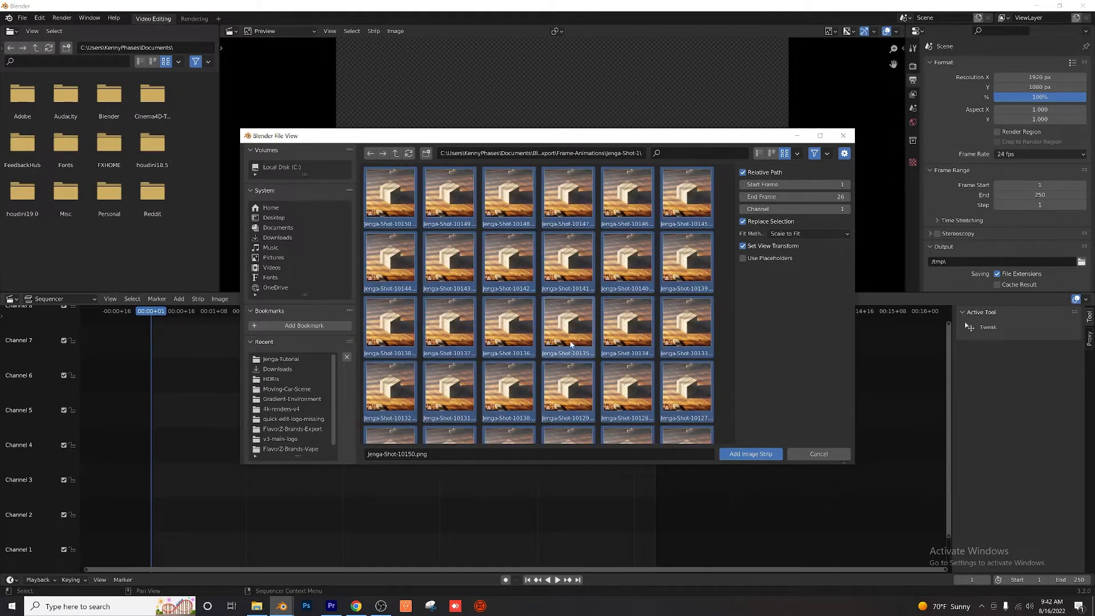
pyautogui.scroll(-5, 599, 345)
pyautogui.scroll(-2, 607, 346)
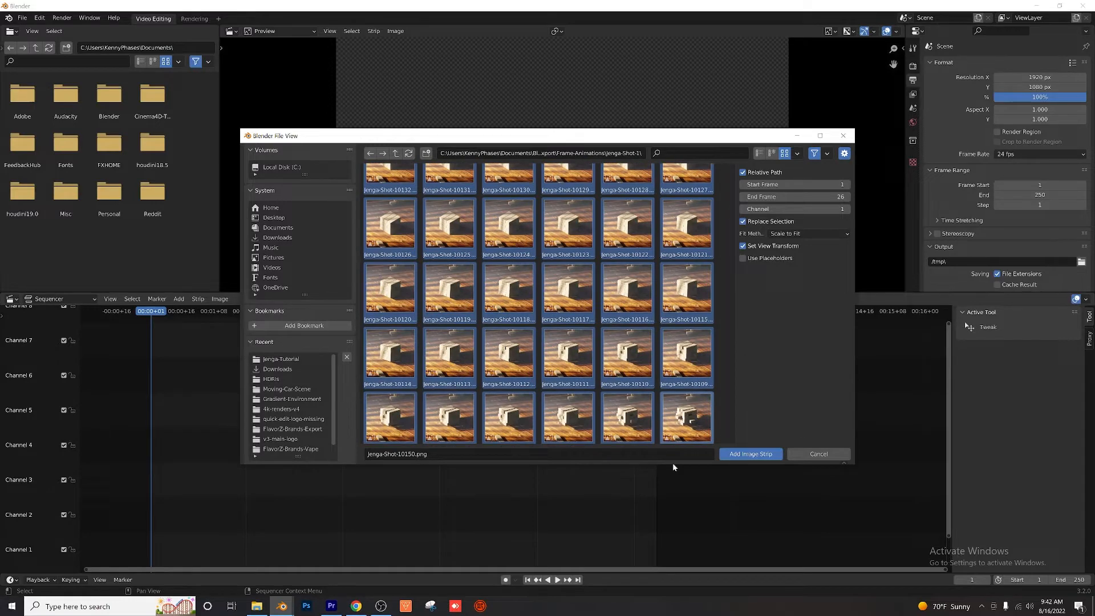
pyautogui.click(751, 454)
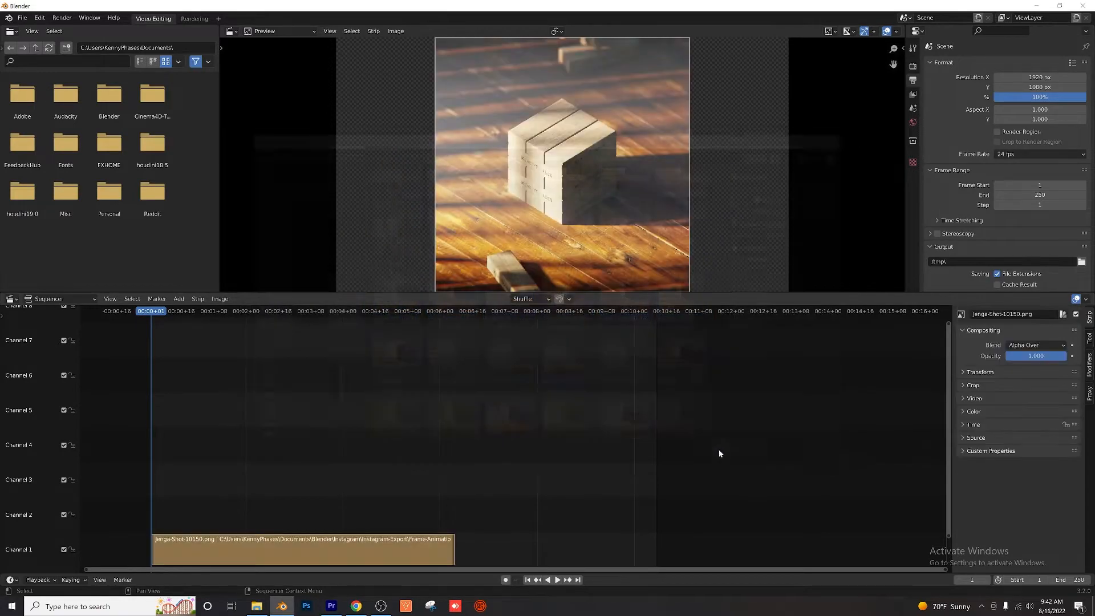
# Step: Set the project's frame rate to 30 fps and its X resolution to 1080 px
pyautogui.scroll(-3, 387, 439)
pyautogui.moveTo(321, 468); pyautogui.dragTo(328, 465, button='middle')
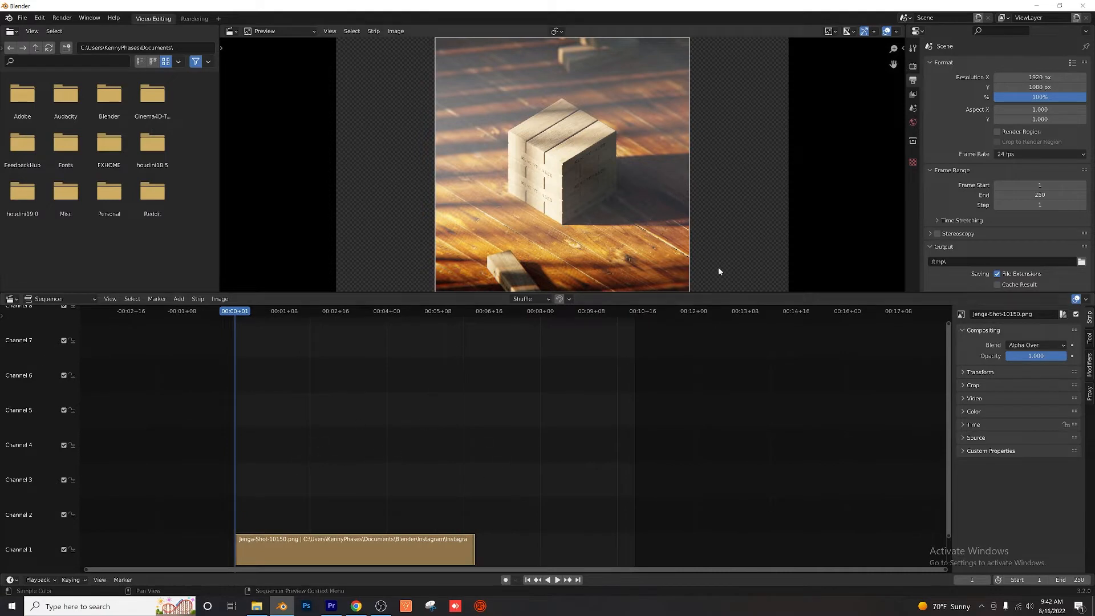
pyautogui.click(1012, 156)
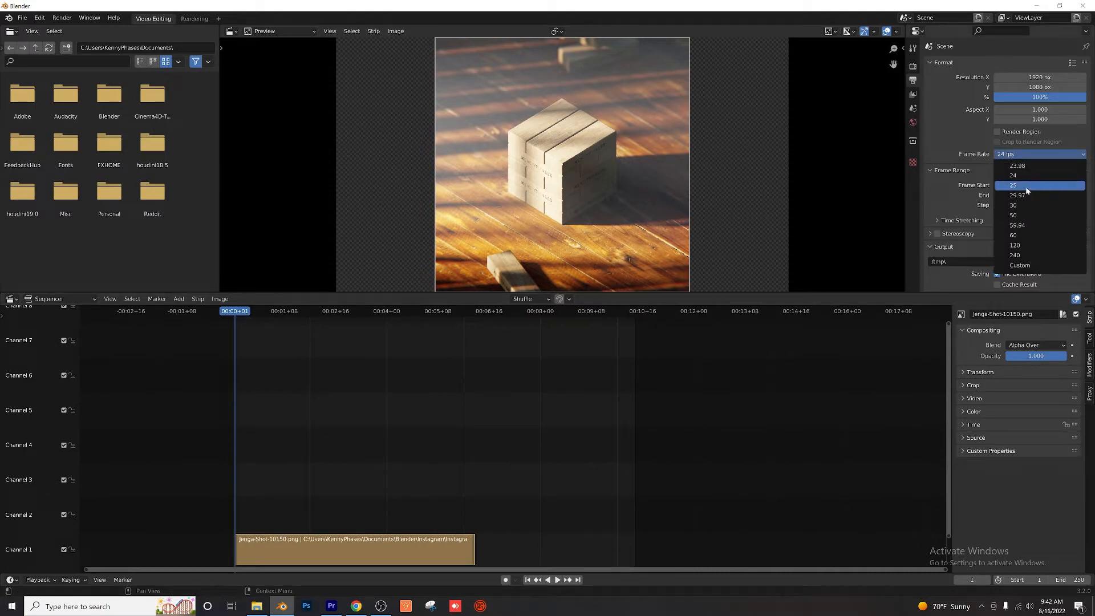
pyautogui.click(1004, 187)
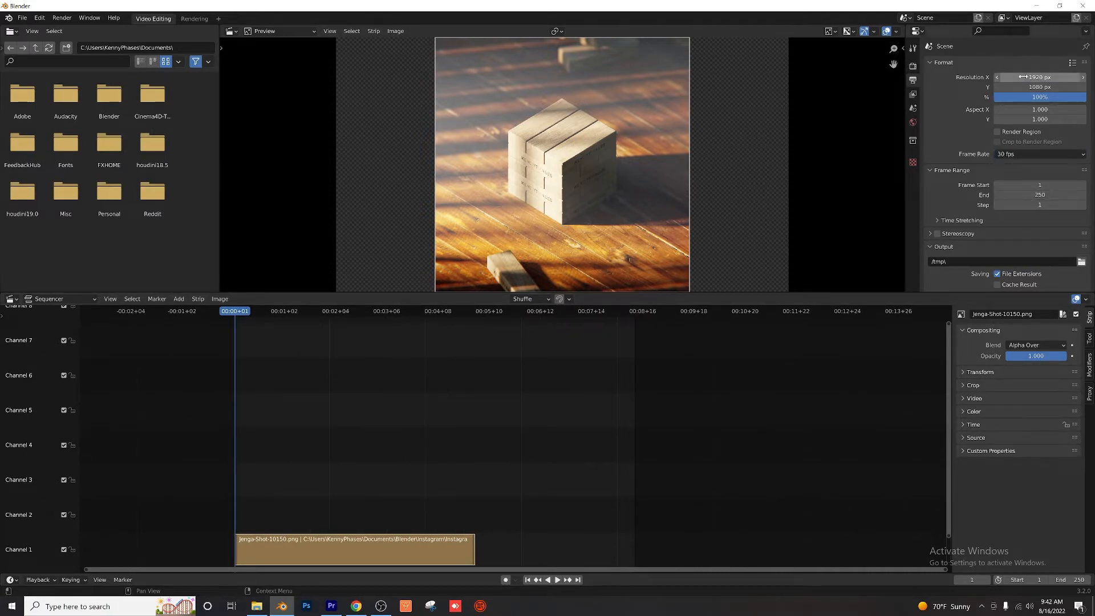
pyautogui.click(1027, 77)
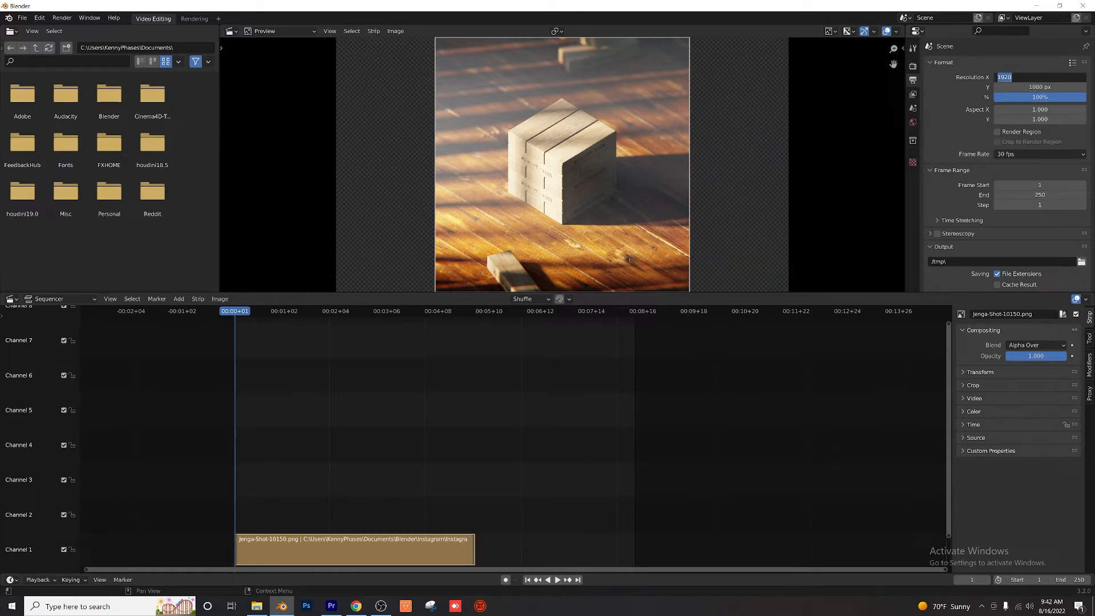
pyautogui.write('1080')
pyautogui.press('Return')
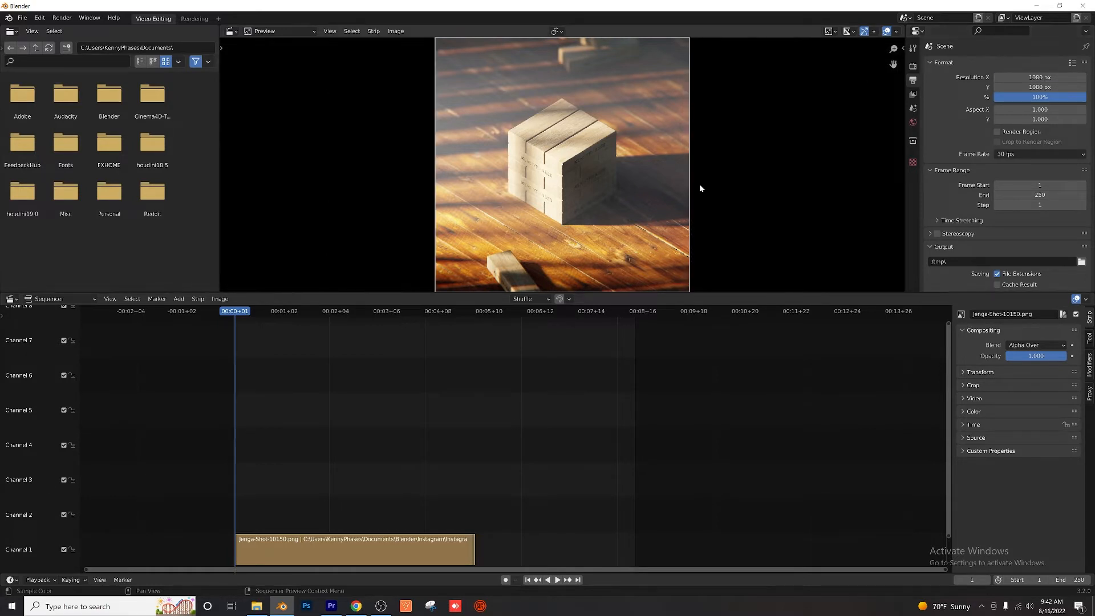
pyautogui.scroll(-1, 699, 183)
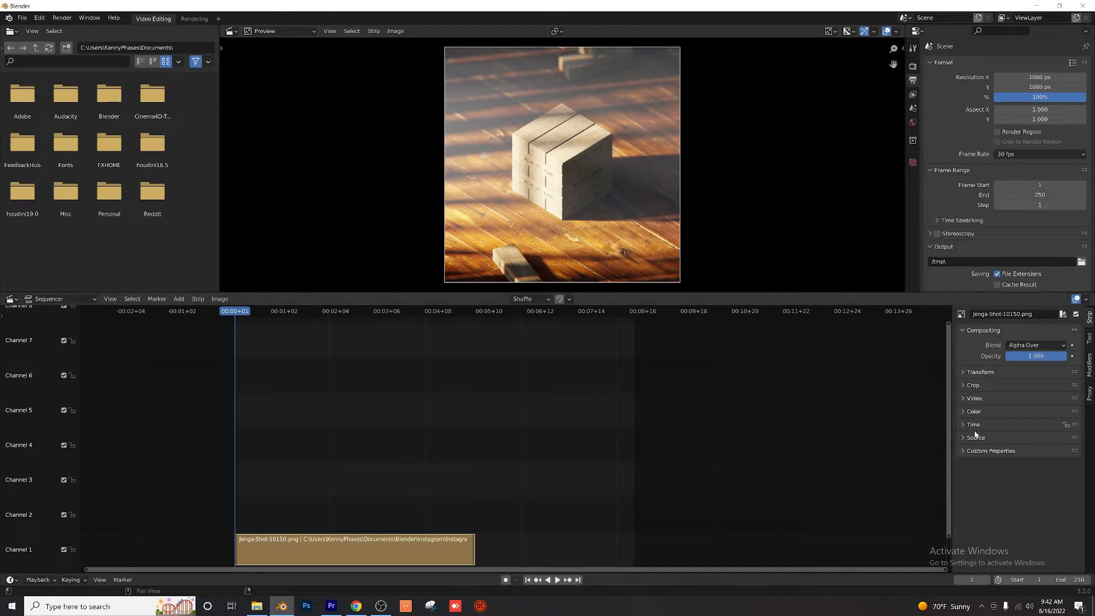
# Step: Enable Reverse Frames for the Jenga strip, play it back, and return the playhead to frame 1
pyautogui.click(973, 399)
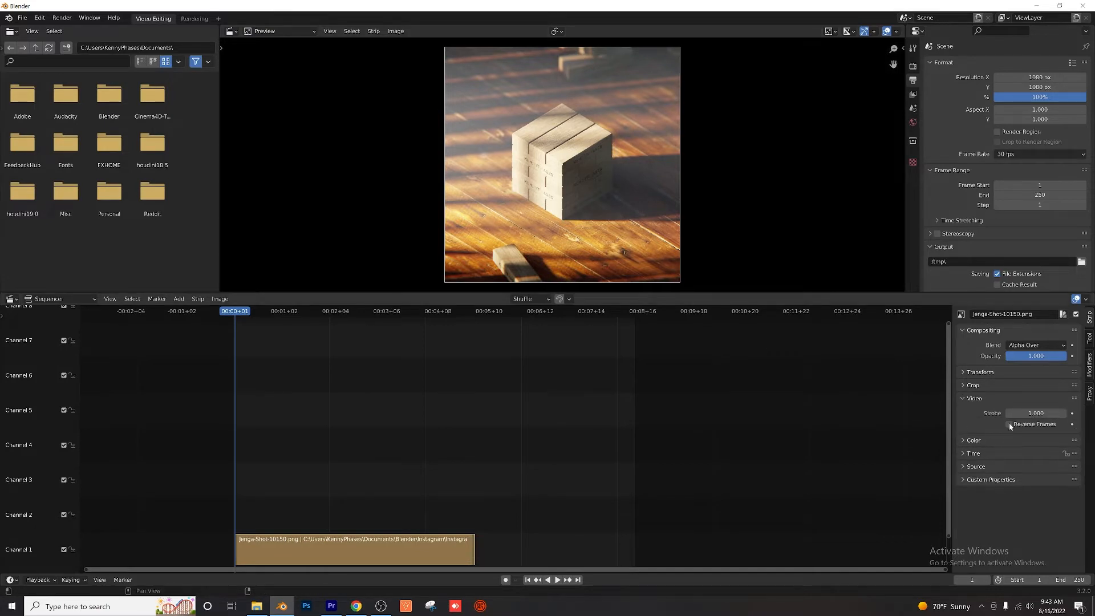
pyautogui.click(1009, 425)
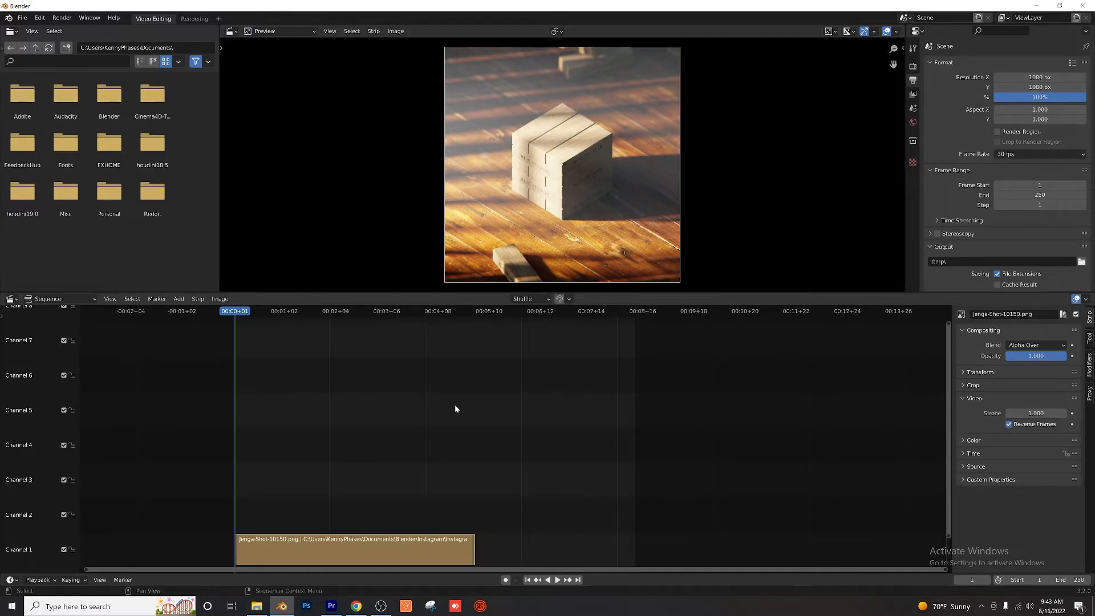
pyautogui.press('space')
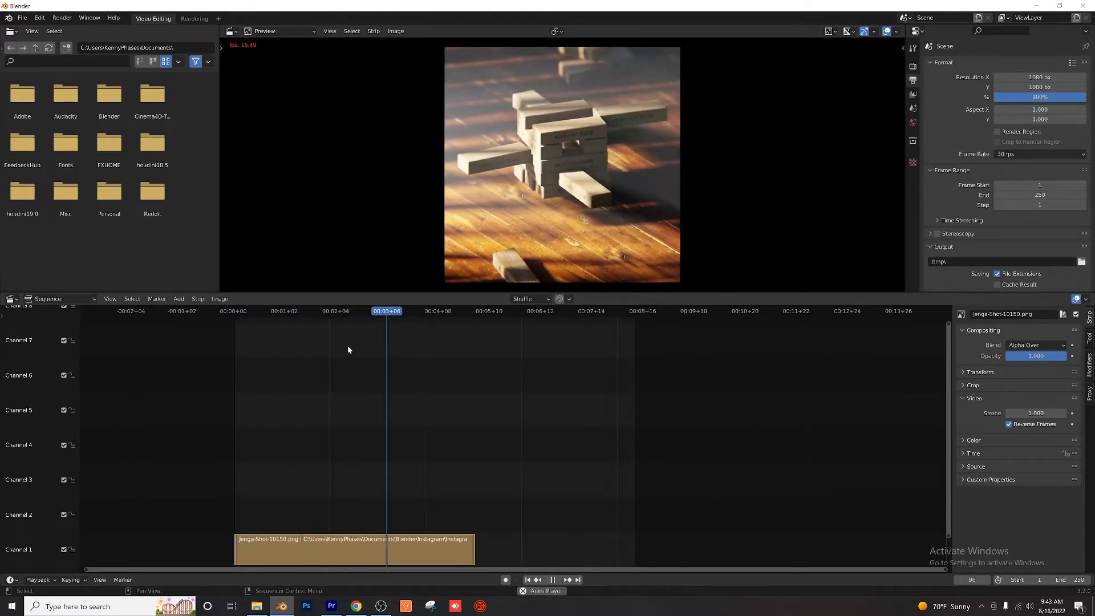
pyautogui.press('space')
pyautogui.moveTo(285, 310); pyautogui.dragTo(235, 315)
# Step: Set the scene's end frame to 150 to match the strip's length and play the loop
pyautogui.click(1040, 195)
pyautogui.write('183')
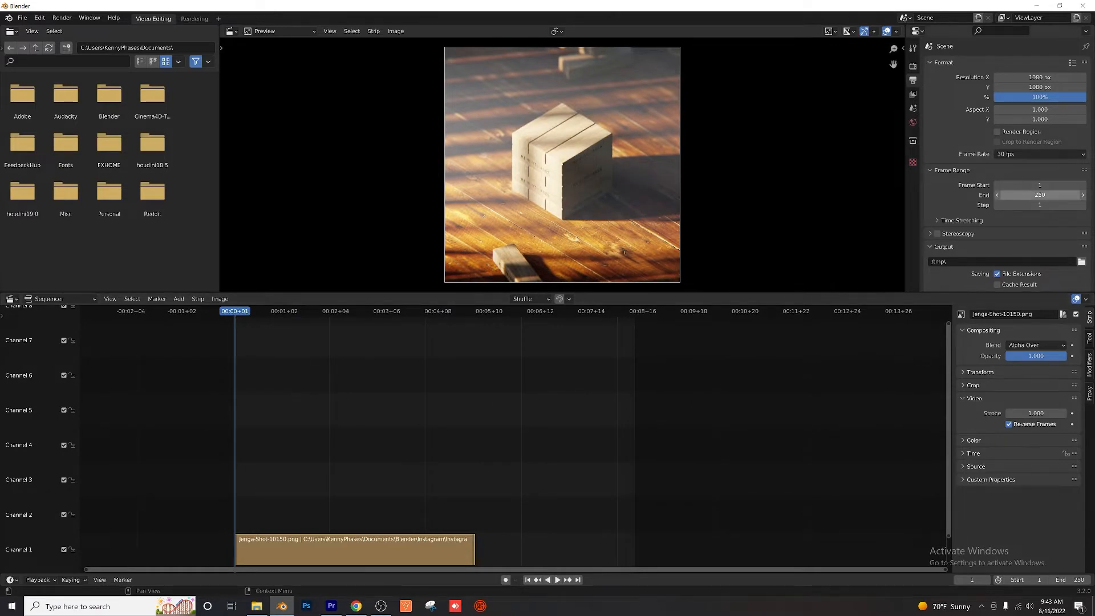
pyautogui.press('Return')
pyautogui.moveTo(1040, 195); pyautogui.dragTo(1013, 195)
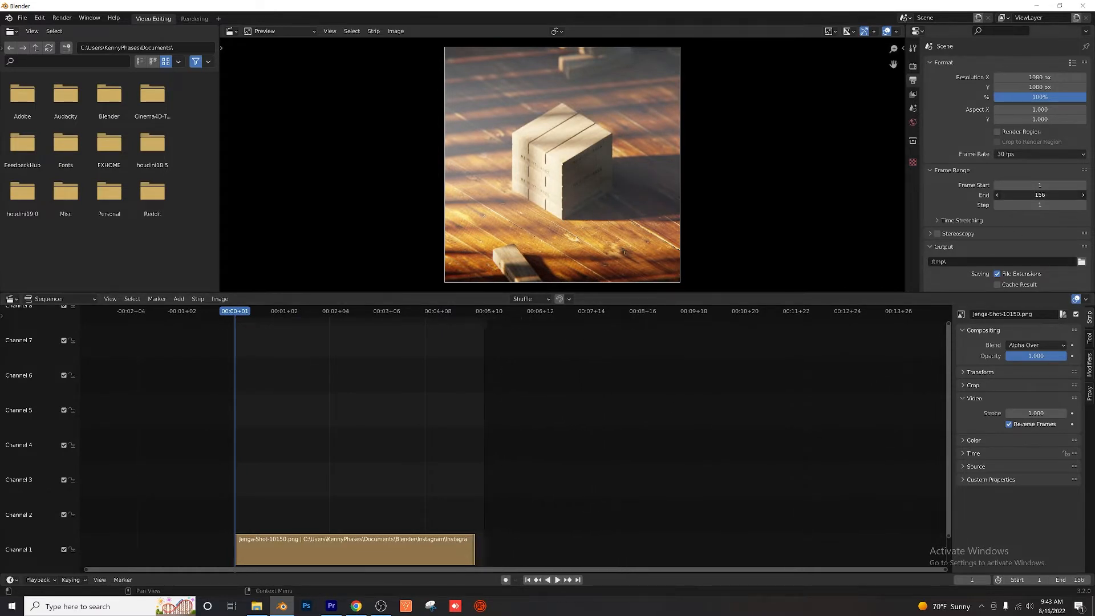
pyautogui.click(1040, 195)
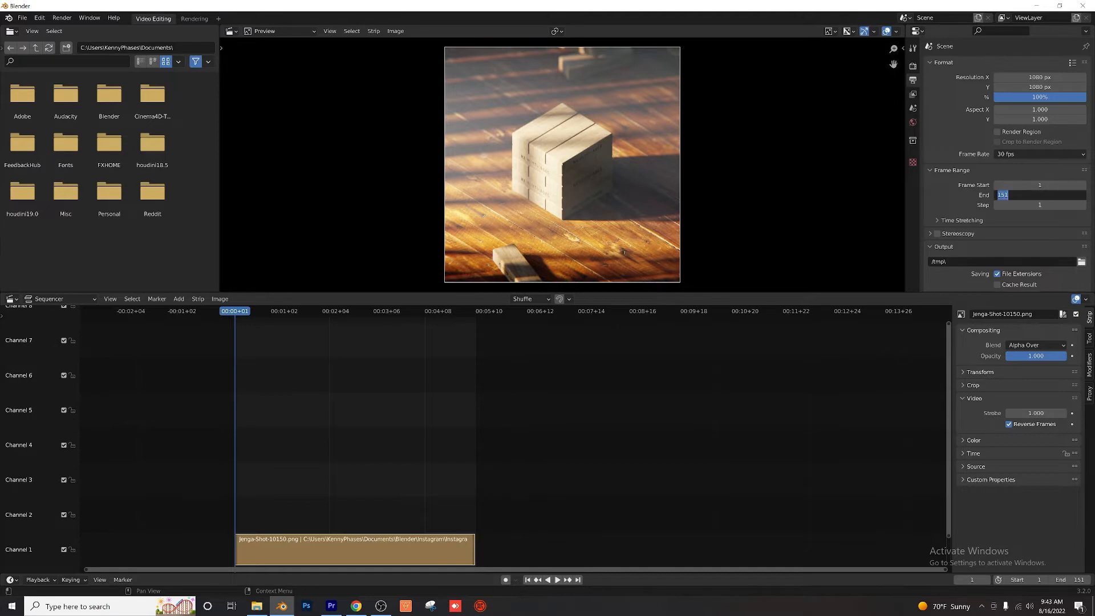
pyautogui.press('Return')
pyautogui.press('space')
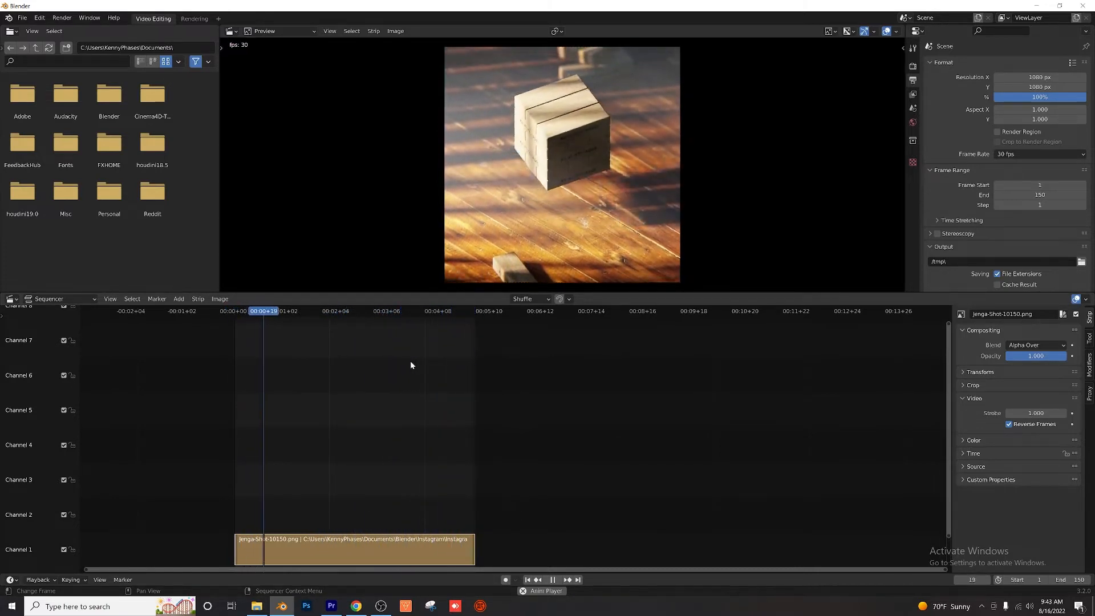
pyautogui.press('space')
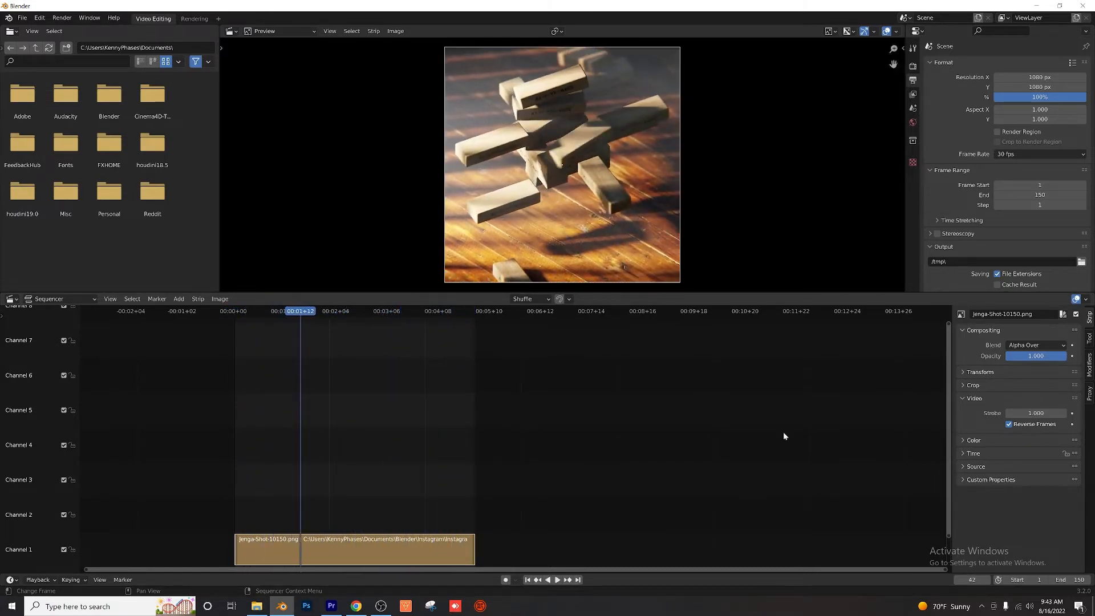
# Step: Set the output path to the Desktop with the file name exported-file
pyautogui.click(1082, 262)
pyautogui.click(274, 218)
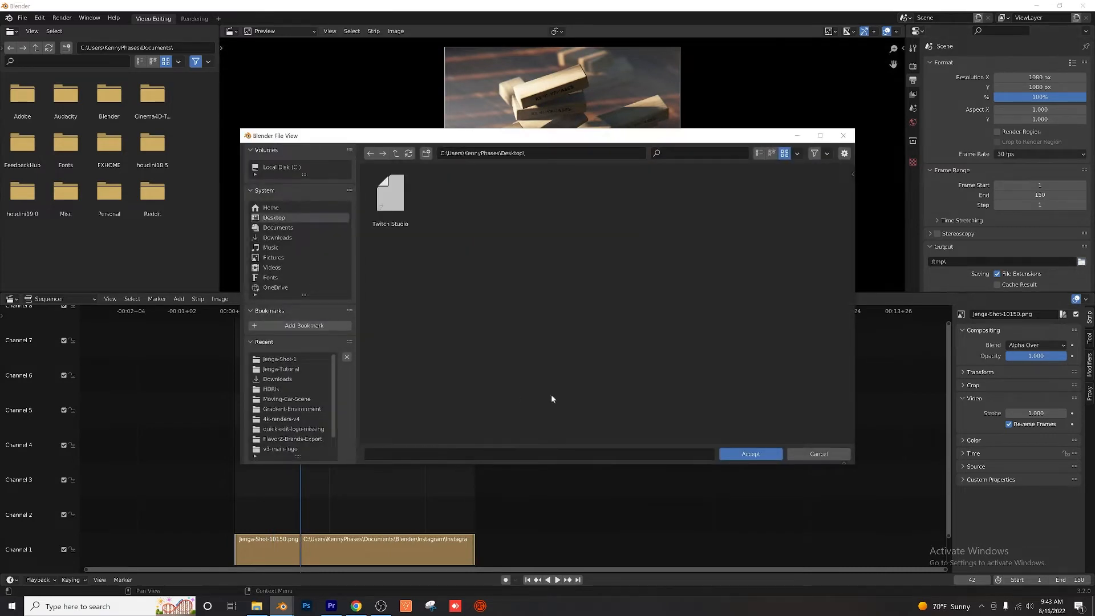
pyautogui.click(416, 454)
pyautogui.write('exported-file')
pyautogui.click(735, 455)
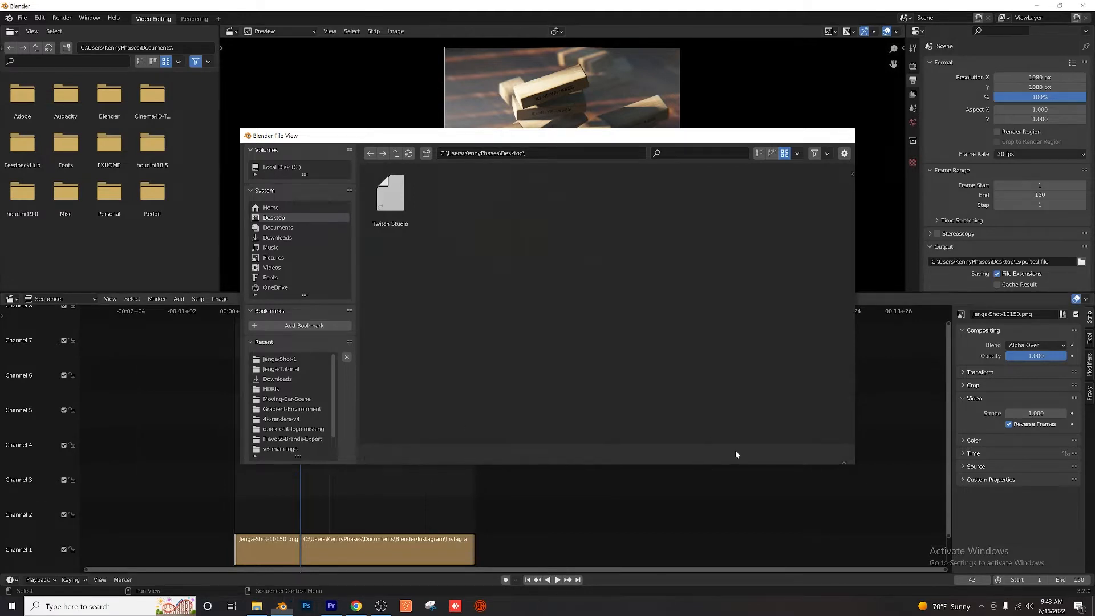
# Step: Check the available output file formats and keep FFmpeg Video selected
pyautogui.scroll(-3, 996, 210)
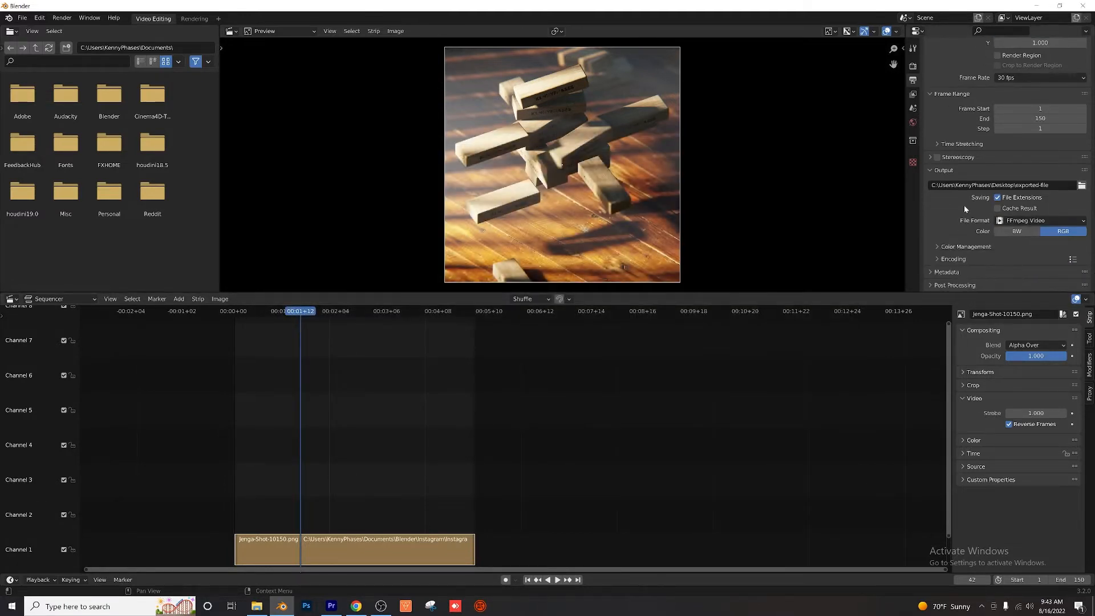
pyautogui.click(1033, 221)
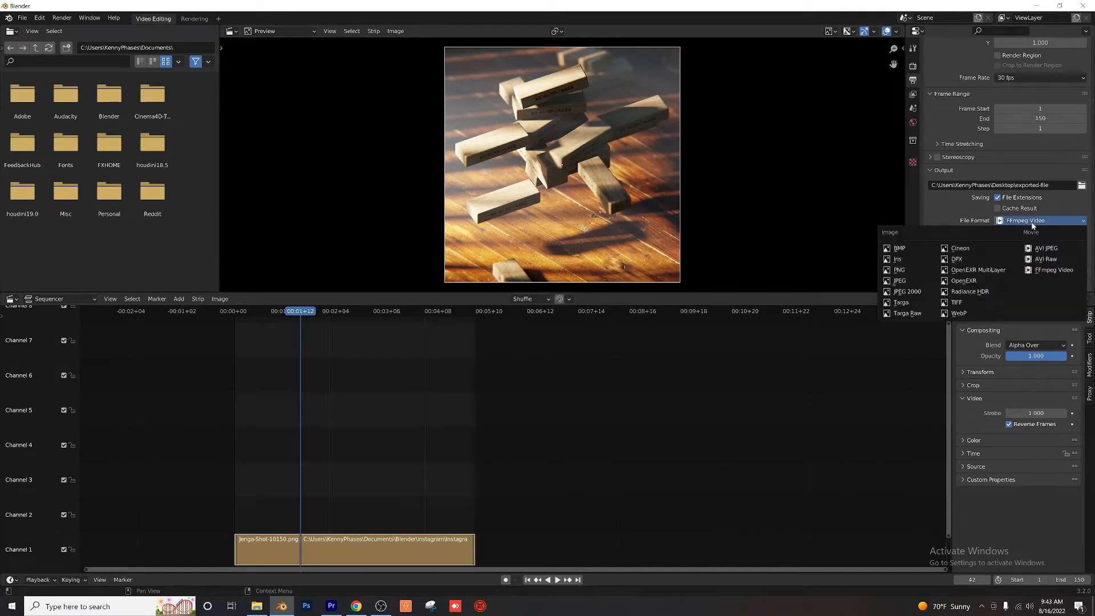
pyautogui.click(1026, 224)
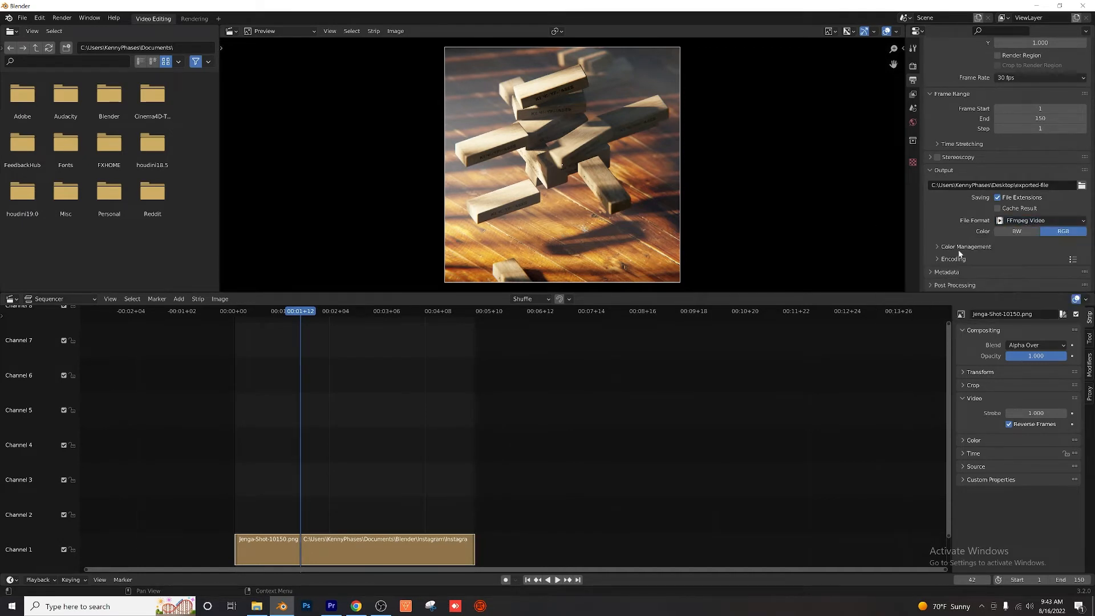
# Step: Expand the encoding settings, keep H.264 as the video codec, and set the output quality to High Quality
pyautogui.click(953, 259)
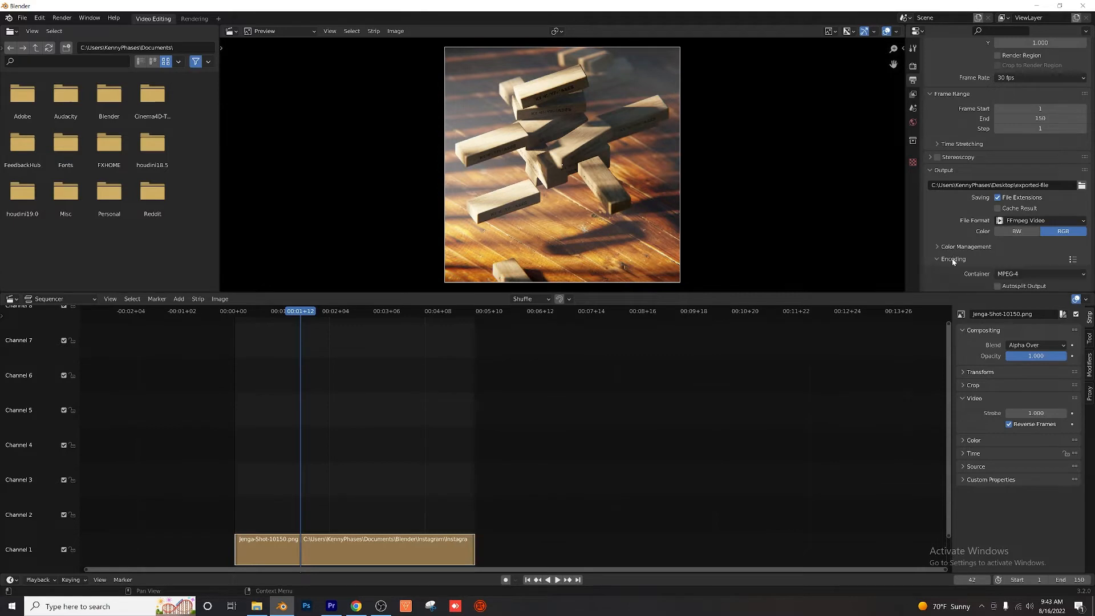
pyautogui.scroll(-2, 961, 237)
pyautogui.scroll(-2, 962, 241)
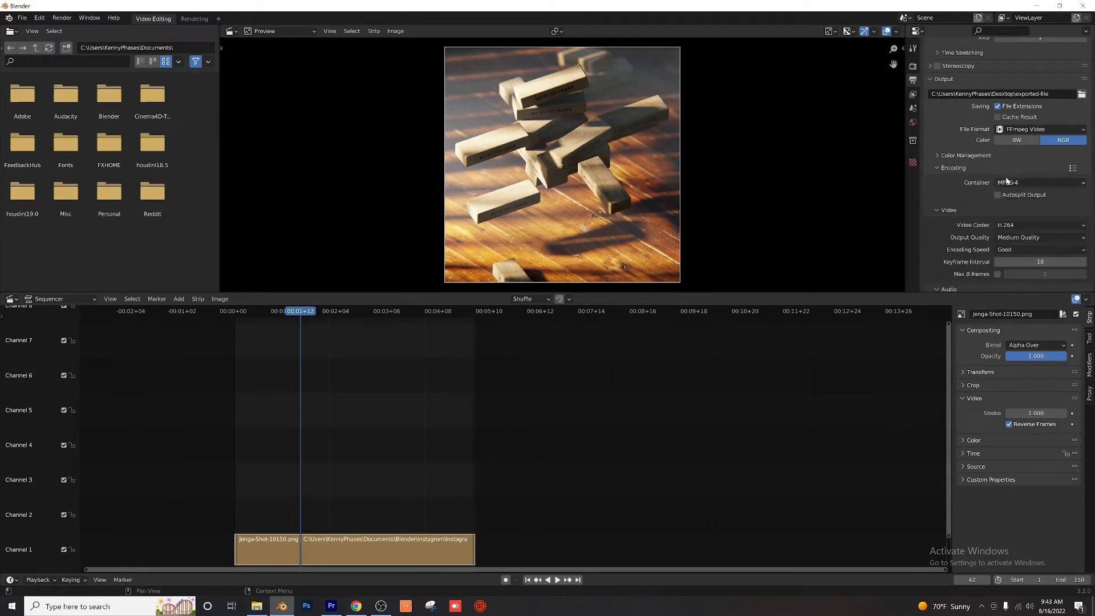
pyautogui.scroll(-2, 1004, 223)
pyautogui.click(1026, 188)
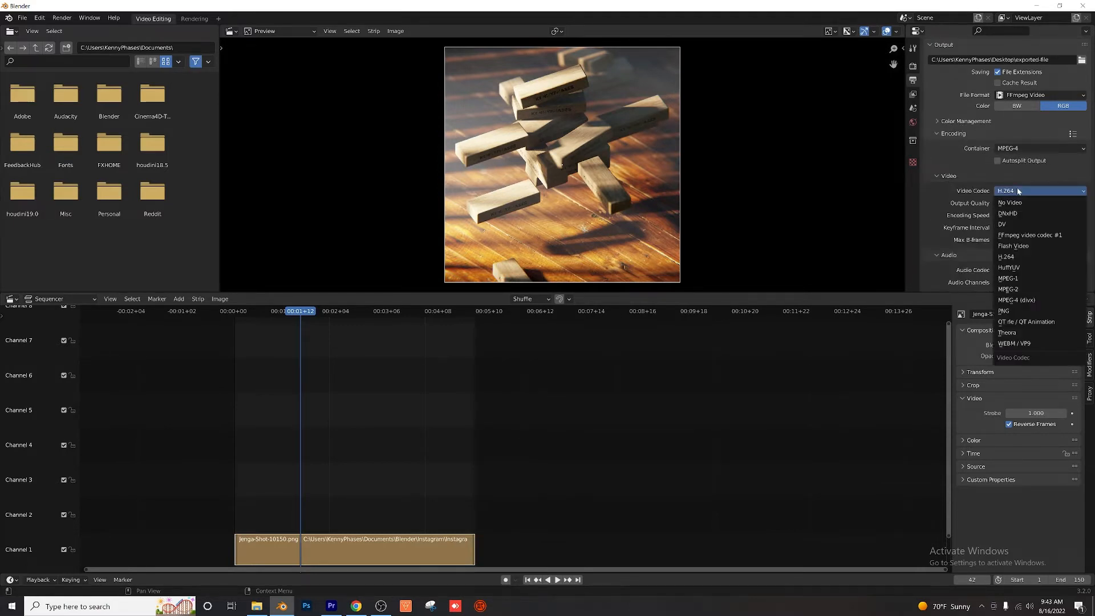
pyautogui.click(1025, 190)
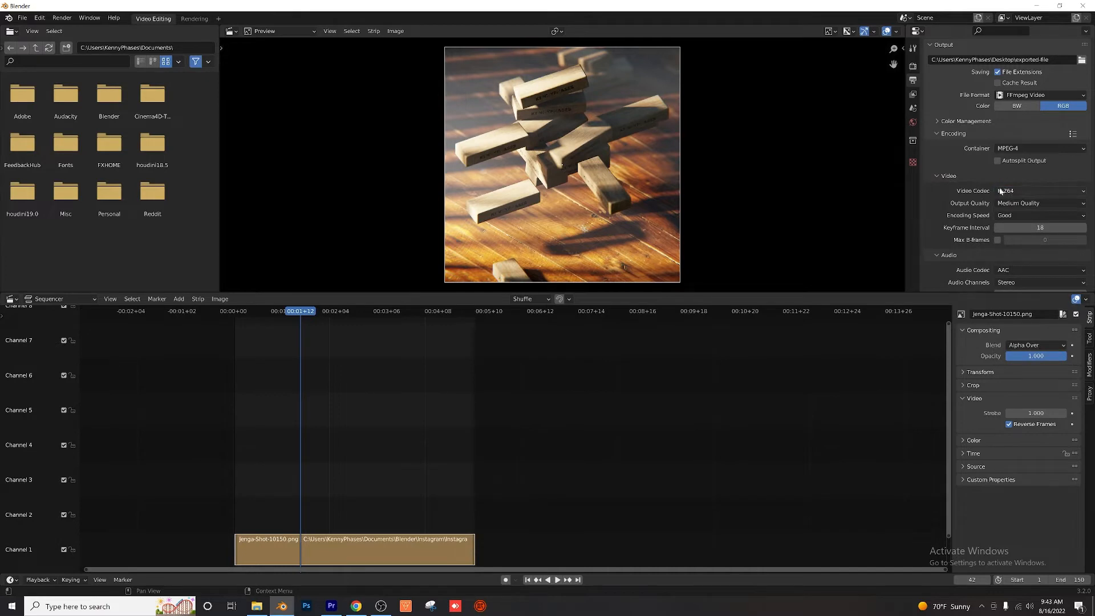
pyautogui.click(1025, 203)
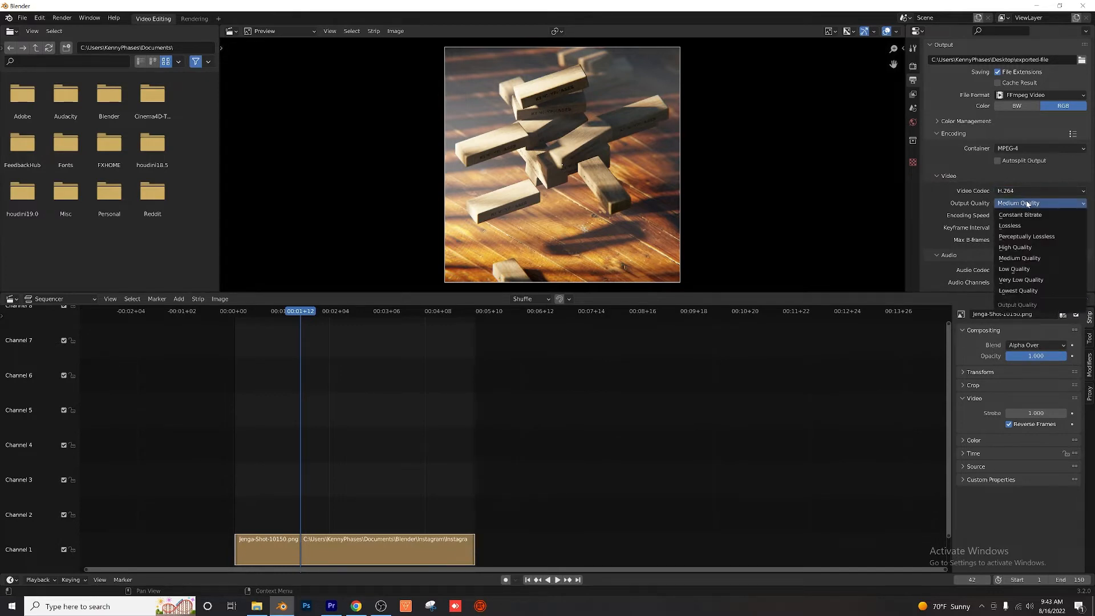
pyautogui.click(1015, 247)
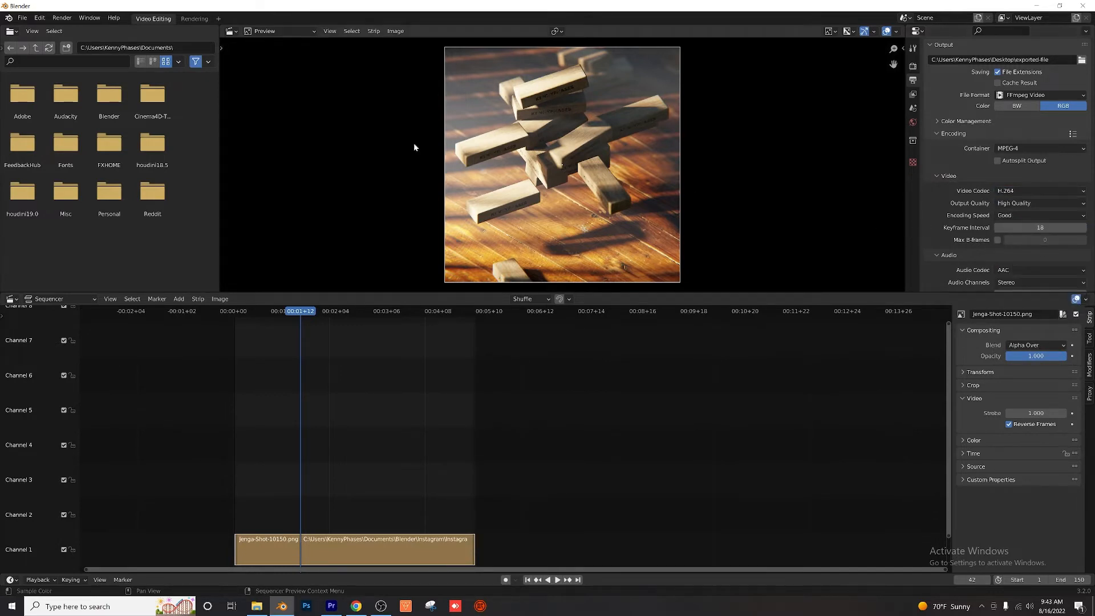
# Step: Start rendering the animation to the video file and move the render window toward the middle of the screen
pyautogui.click(62, 18)
pyautogui.click(77, 39)
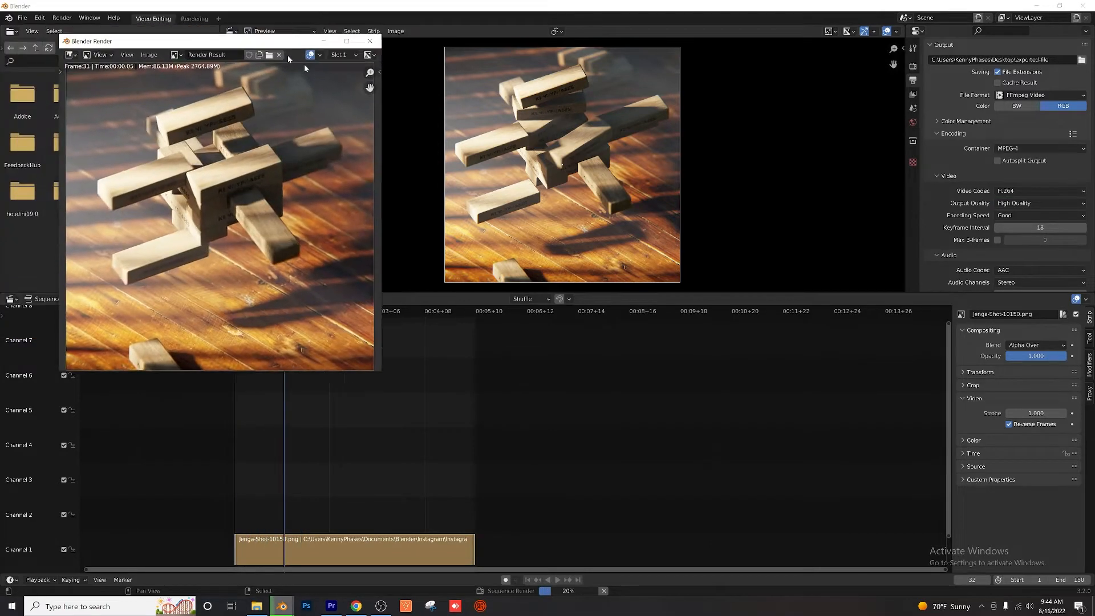
pyautogui.moveTo(258, 41); pyautogui.dragTo(531, 131)
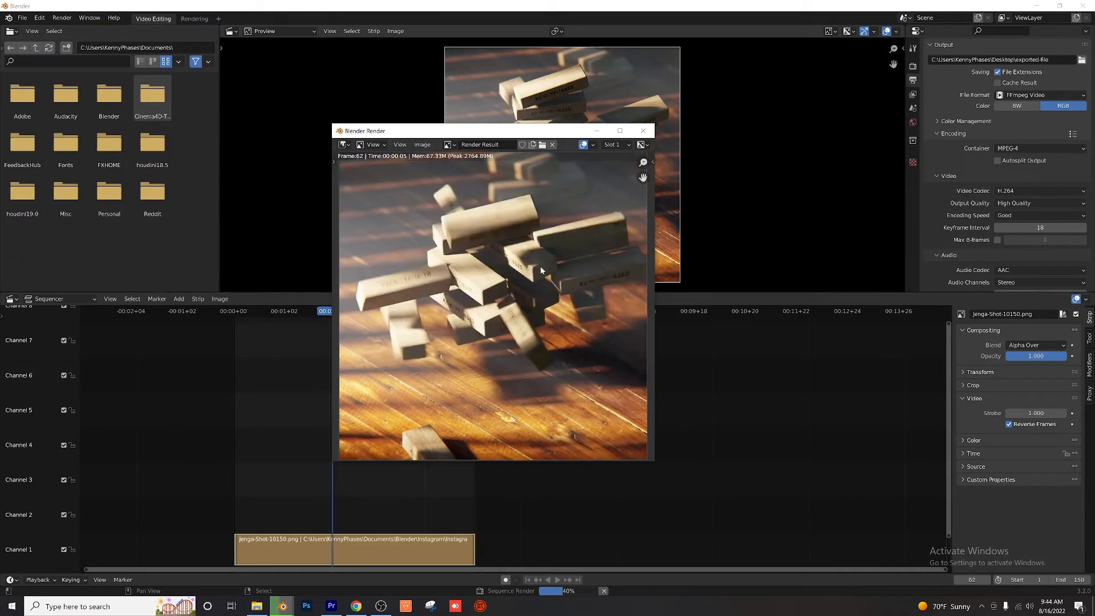
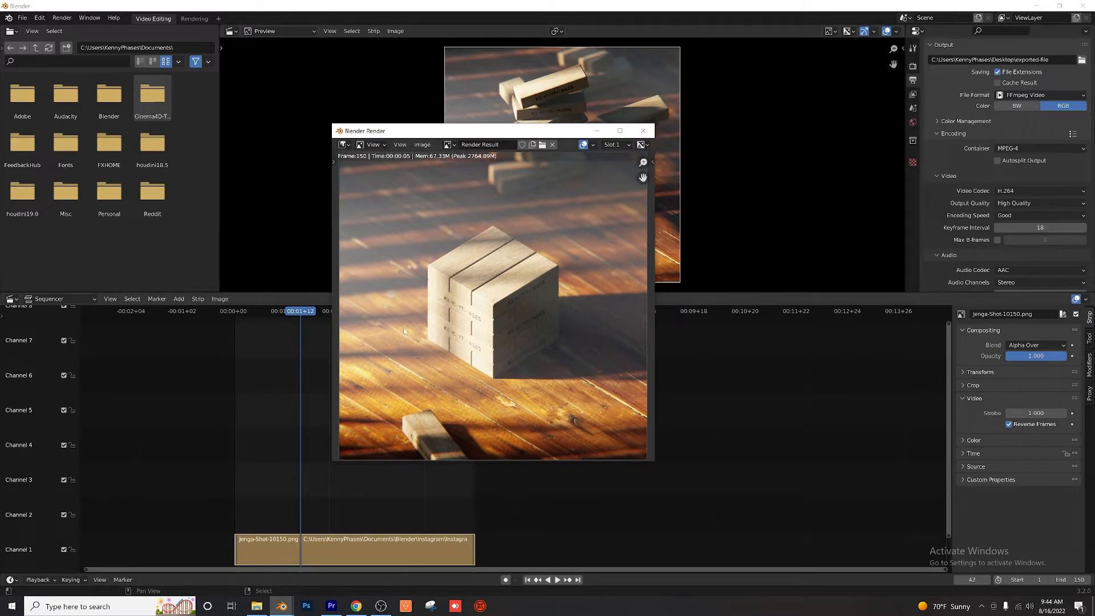
# Step: Look over the finished last frame in the render window and close that window
pyautogui.scroll(-1, 489, 345)
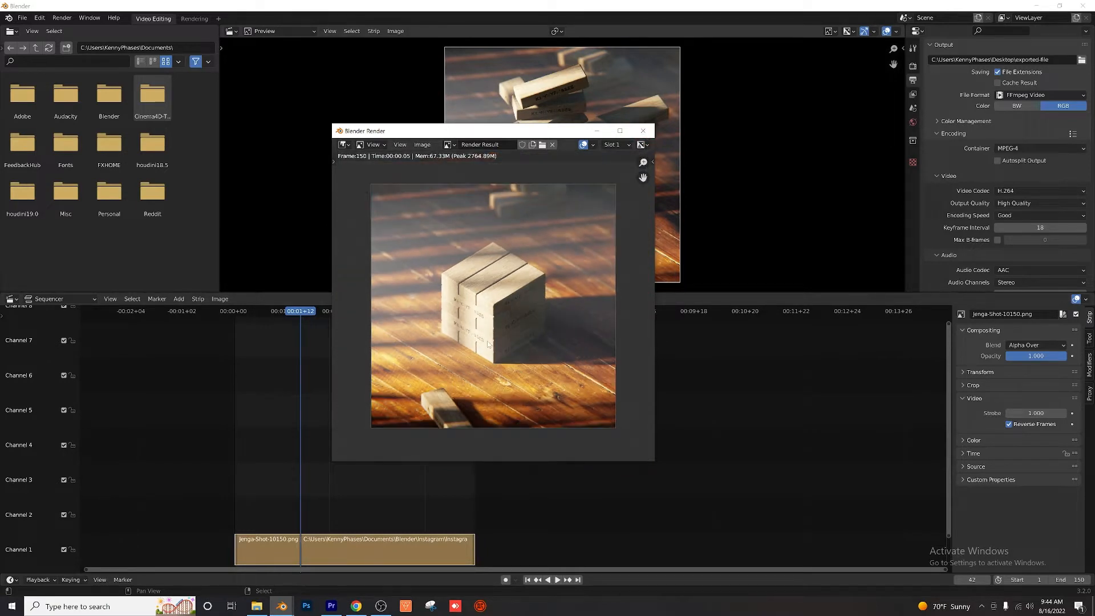
pyautogui.scroll(1, 489, 345)
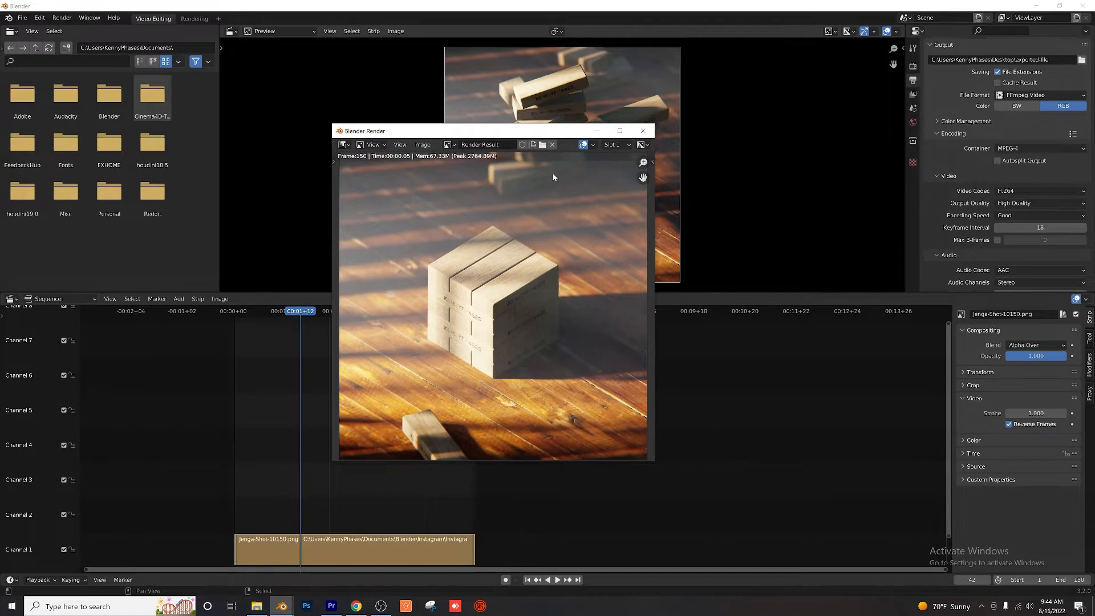
pyautogui.moveTo(526, 133)
pyautogui.mouseDown()
pyautogui.moveTo(519, 169)
pyautogui.moveTo(535, 149)
pyautogui.mouseUp()
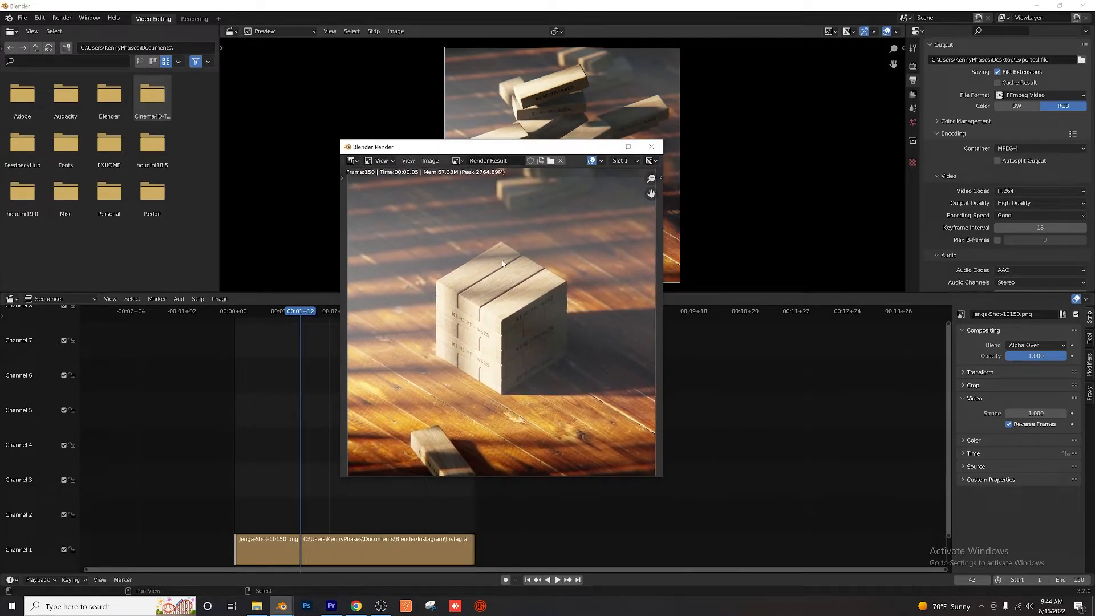
pyautogui.click(651, 147)
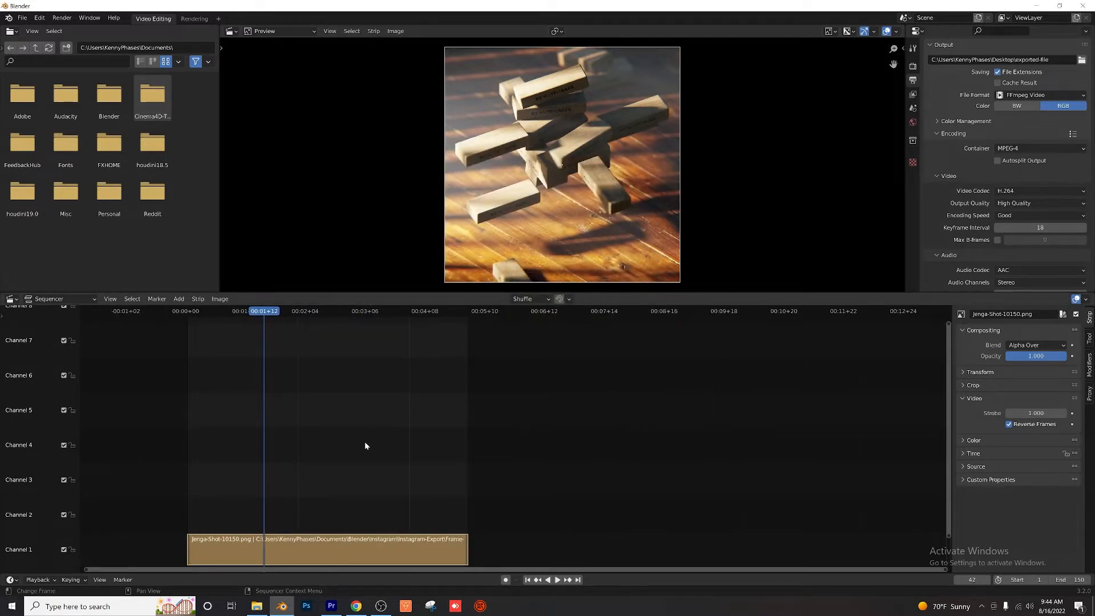
# Step: Play back the Jenga image strip in the sequencer to review the animation
pyautogui.scroll(4, 399, 450)
pyautogui.scroll(2, 433, 458)
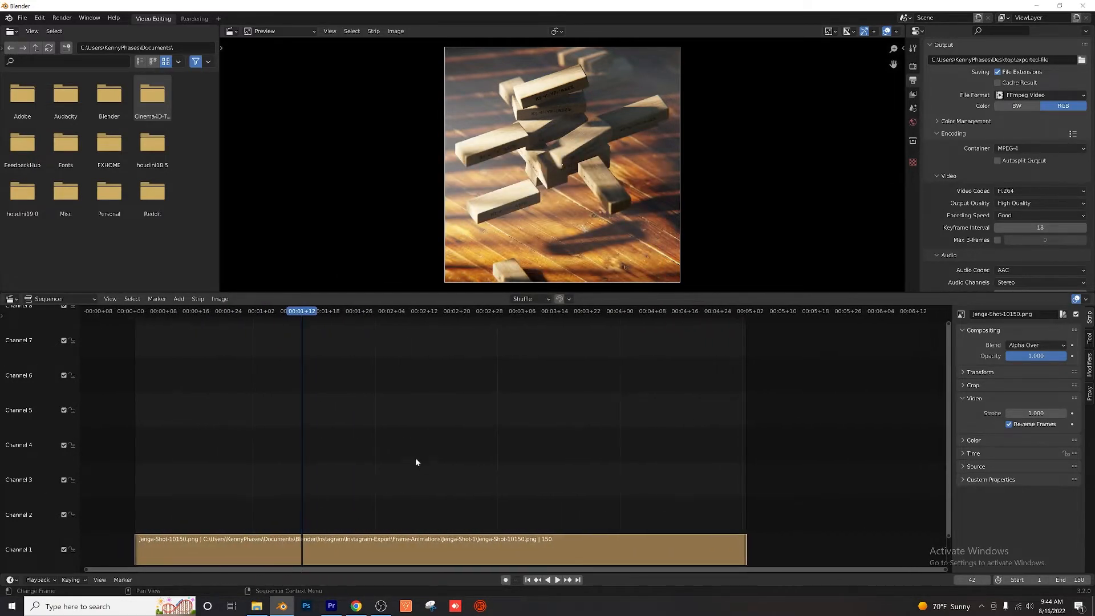
pyautogui.press('space')
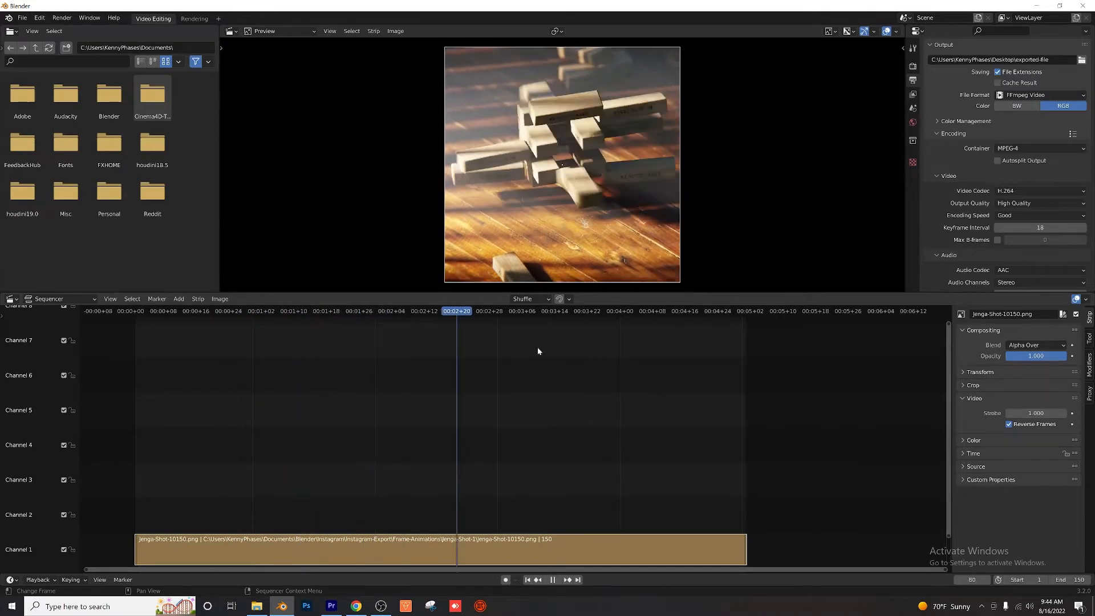
pyautogui.moveTo(632, 350); pyautogui.dragTo(502, 409)
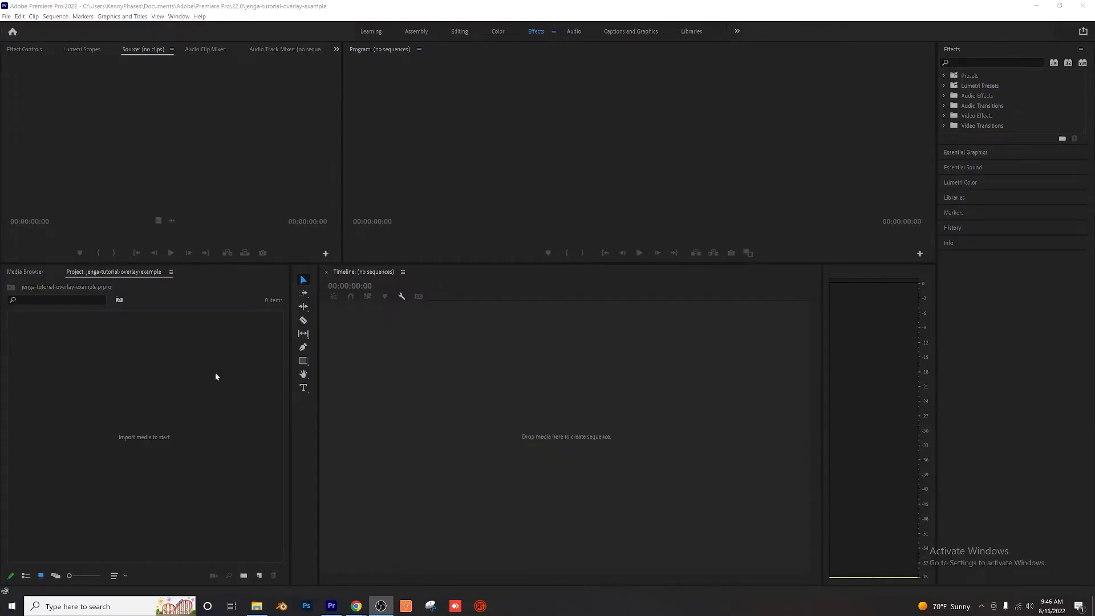
# Step: Switch to Premiere Pro, import the exported-file0001-0150 video from the Desktop, and create a sequence from it
pyautogui.doubleClick(215, 376)
pyautogui.click(63, 102)
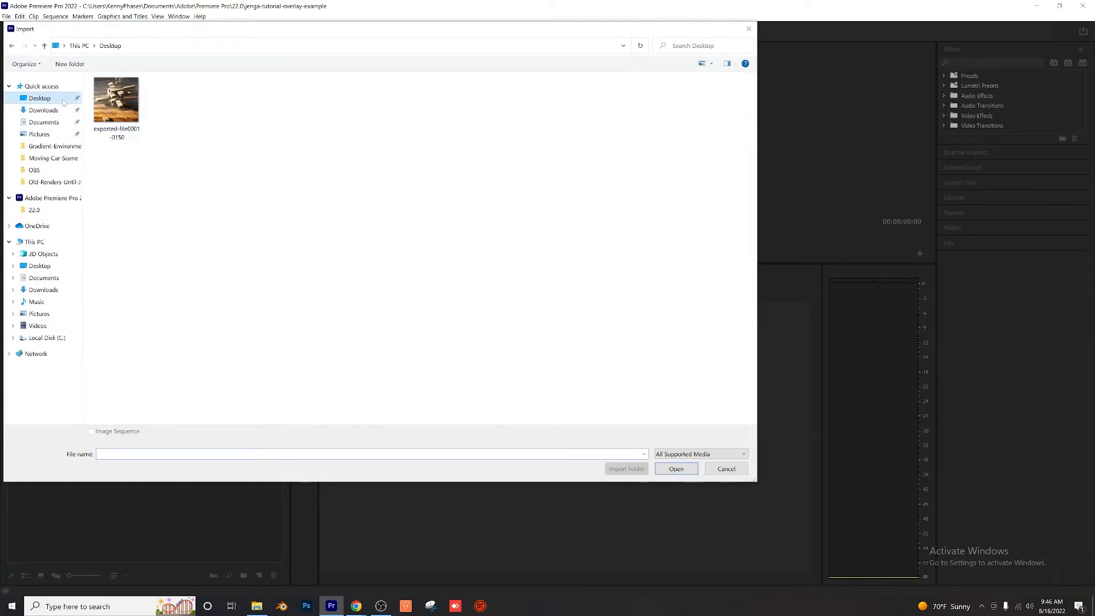
pyautogui.doubleClick(115, 100)
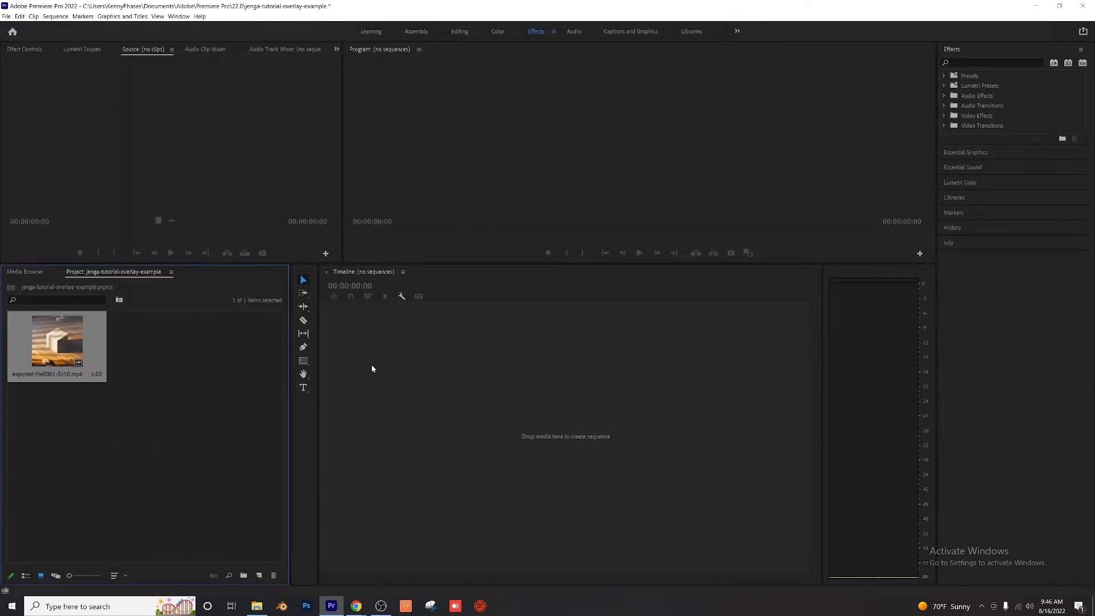
pyautogui.moveTo(371, 369); pyautogui.dragTo(371, 369)
# Step: Play the new sequence from its start and scrub through the Jenga clip
pyautogui.moveTo(461, 298); pyautogui.dragTo(424, 304)
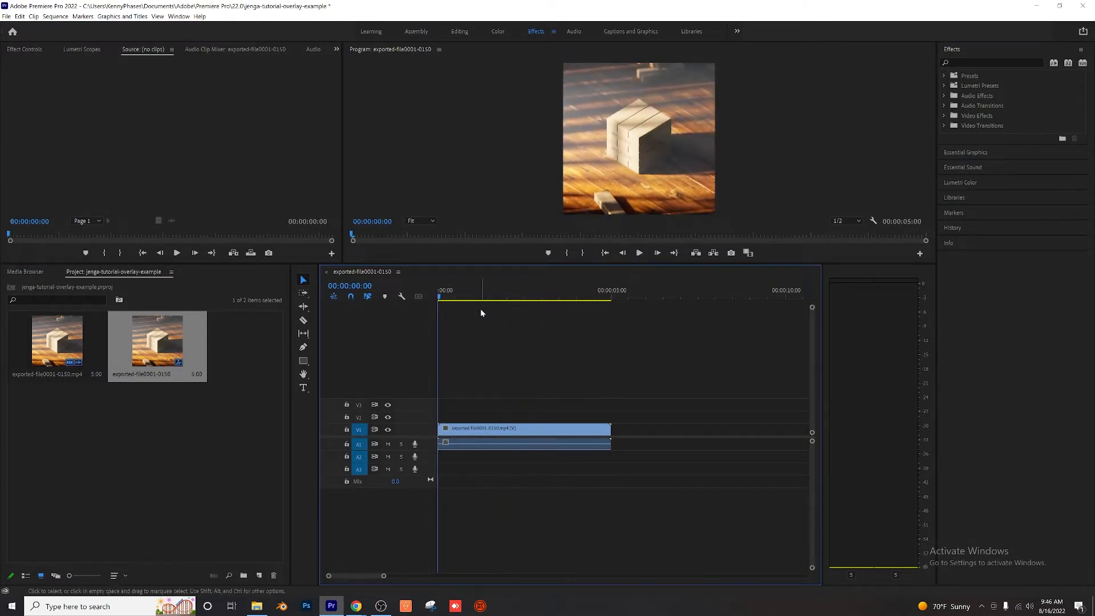
pyautogui.press('space')
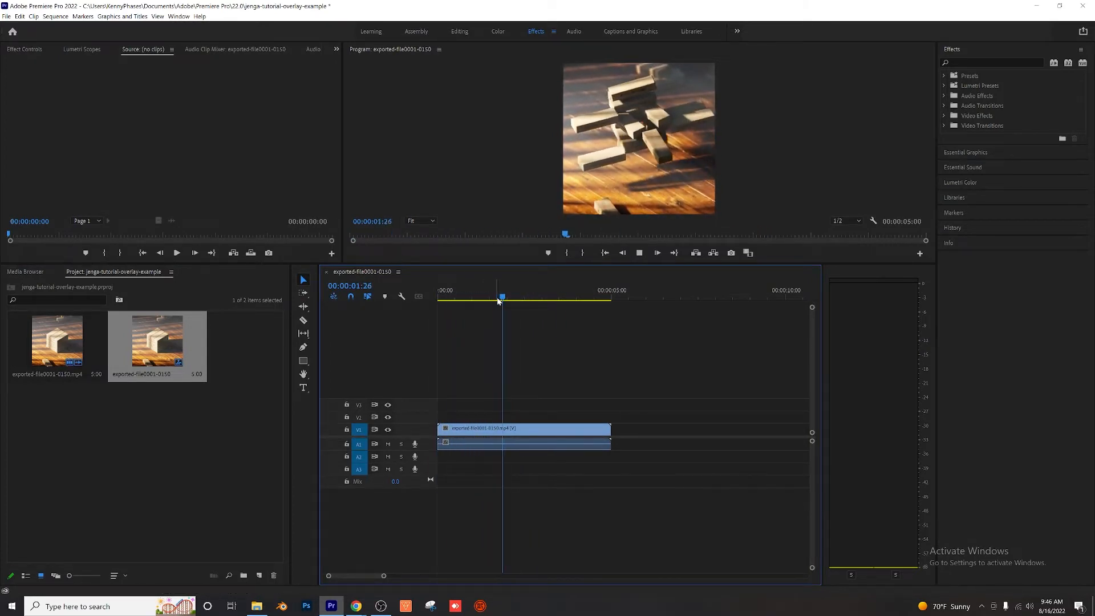
pyautogui.moveTo(589, 298); pyautogui.dragTo(581, 298)
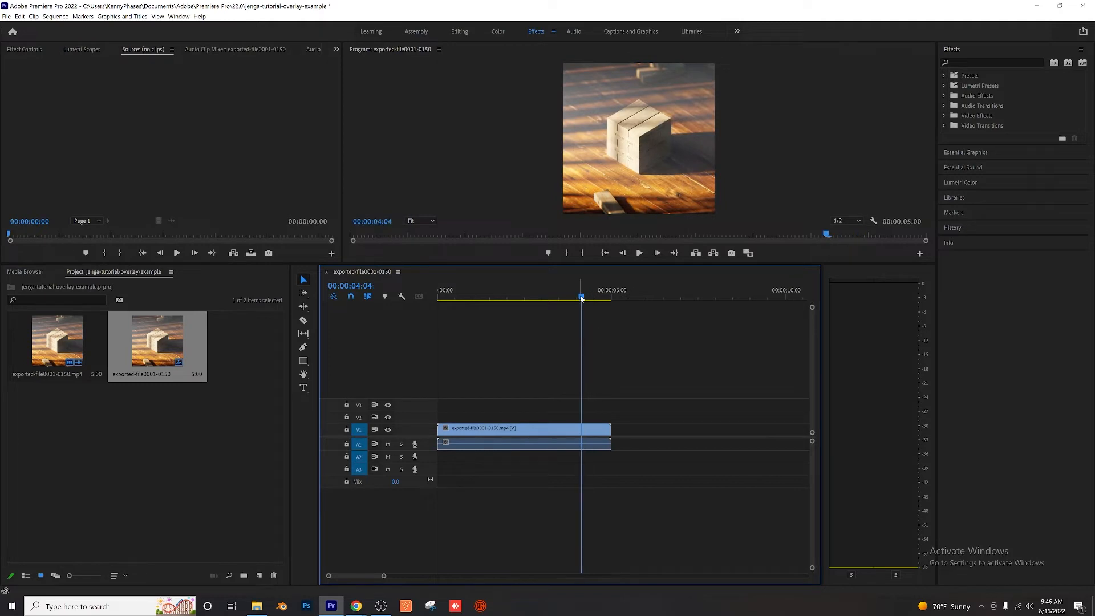
# Step: Mark the sequence's in and out range around the Jenga clip and scrub back toward the exploded blocks
pyautogui.press('Down')
pyautogui.press('x')
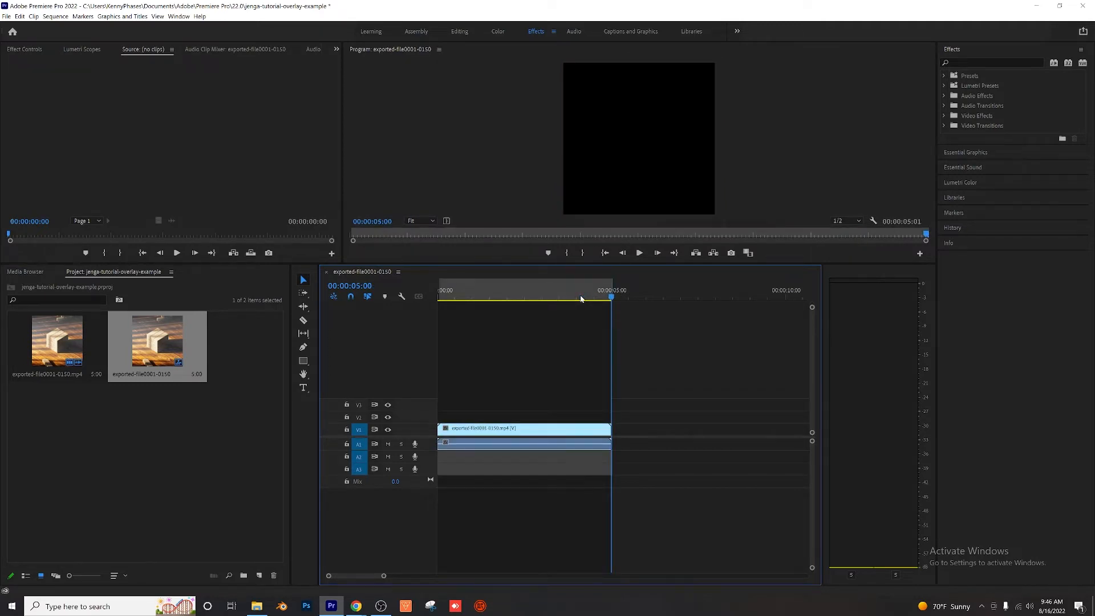
pyautogui.moveTo(599, 298); pyautogui.dragTo(519, 321)
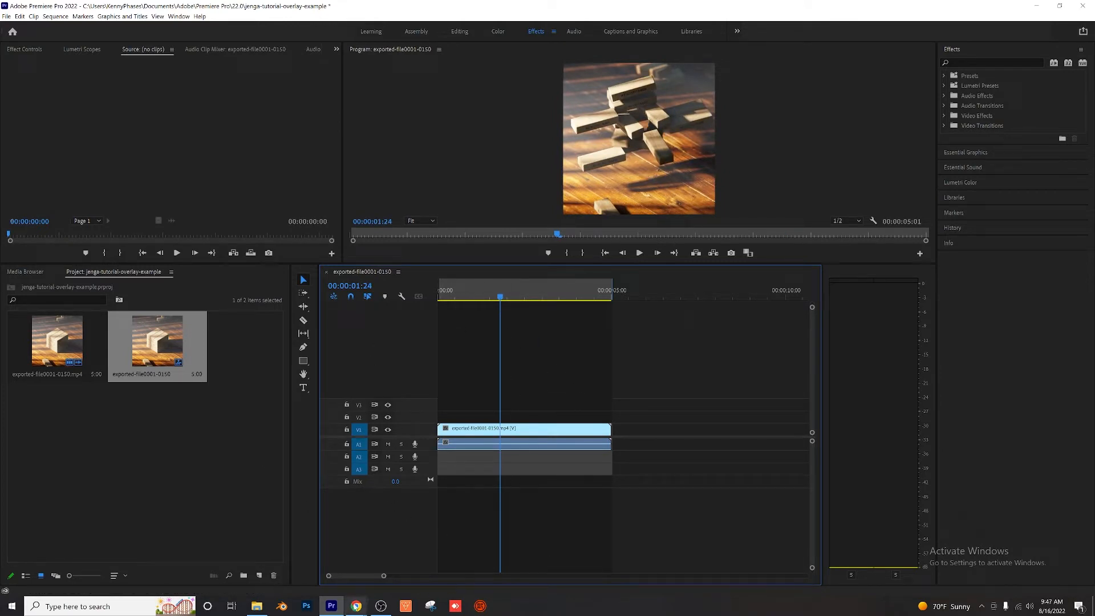
# Step: Switch to Chrome, preview the particle clips on CuteStockFootage, download Motion Performed By Small Particles Of Dust, and minimize the browser
pyautogui.moveTo(356, 606)
pyautogui.click(412, 561)
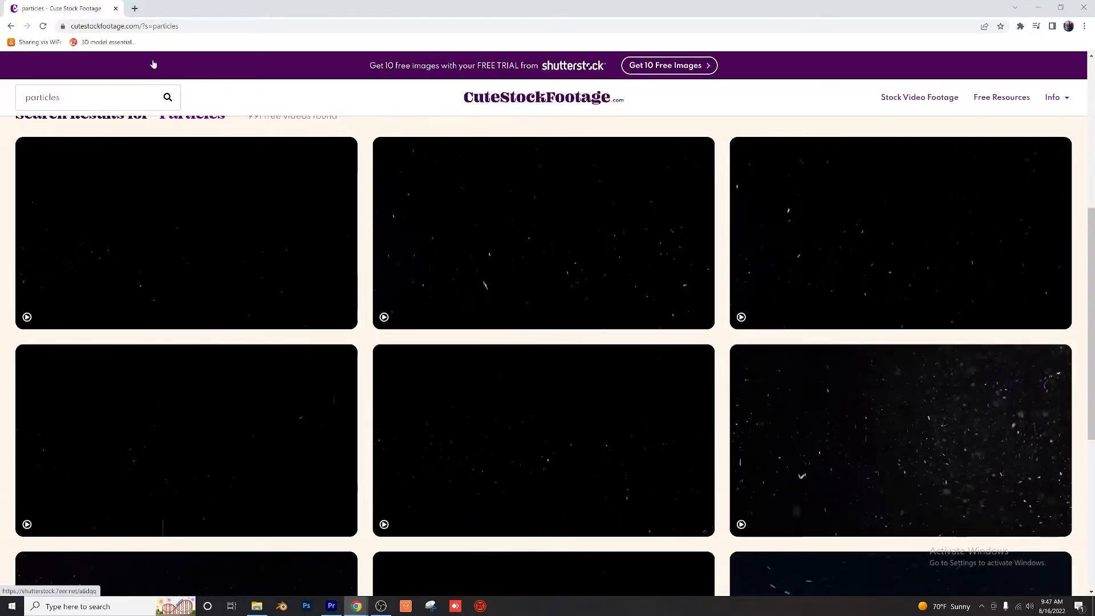
pyautogui.moveTo(328, 248)
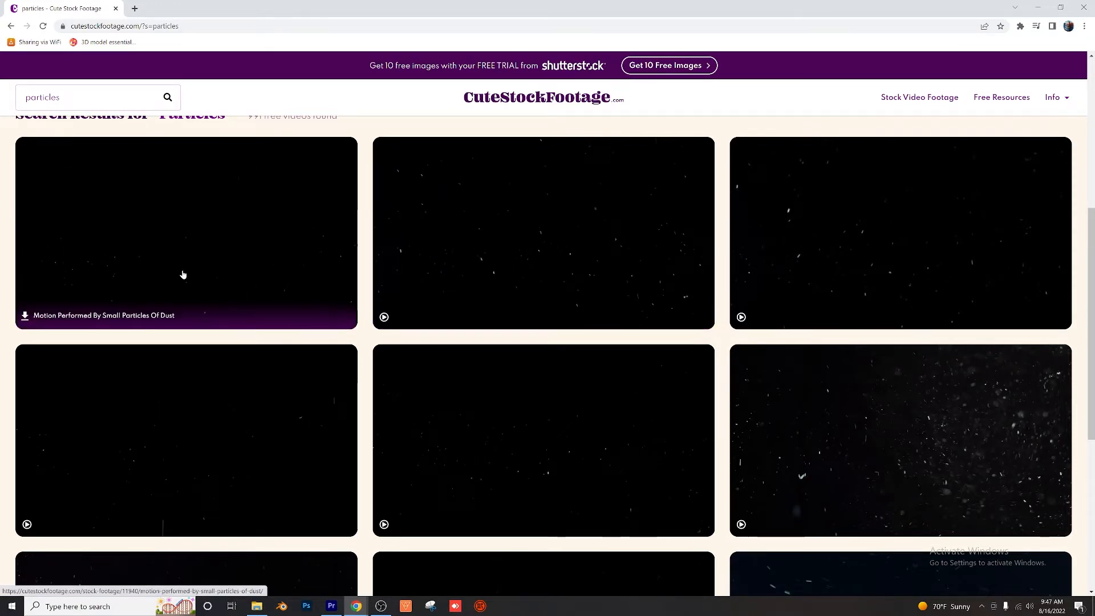
pyautogui.moveTo(483, 239)
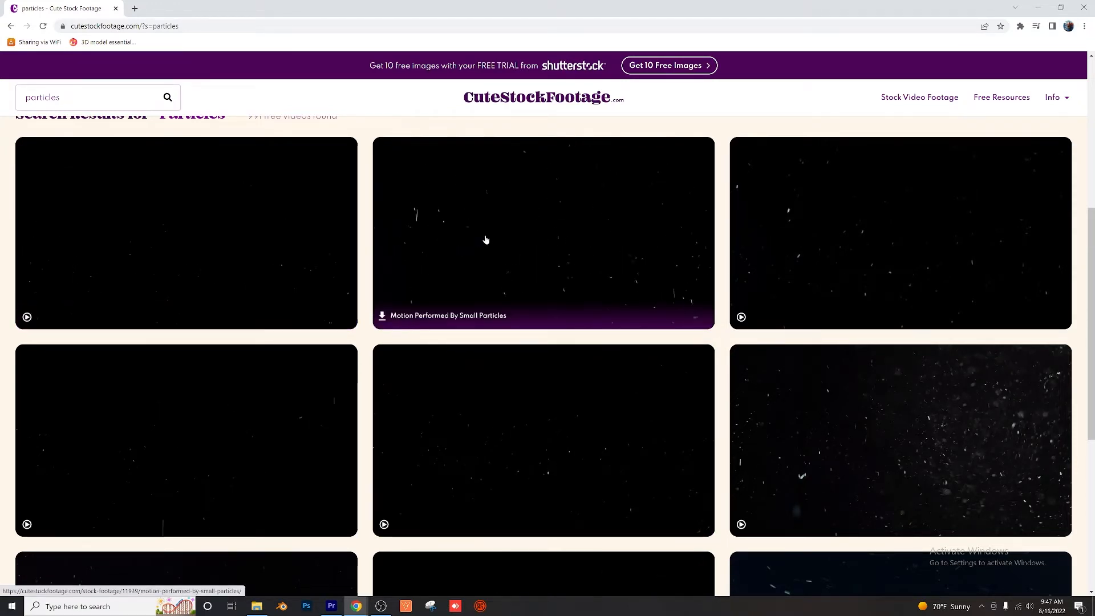
pyautogui.moveTo(825, 233)
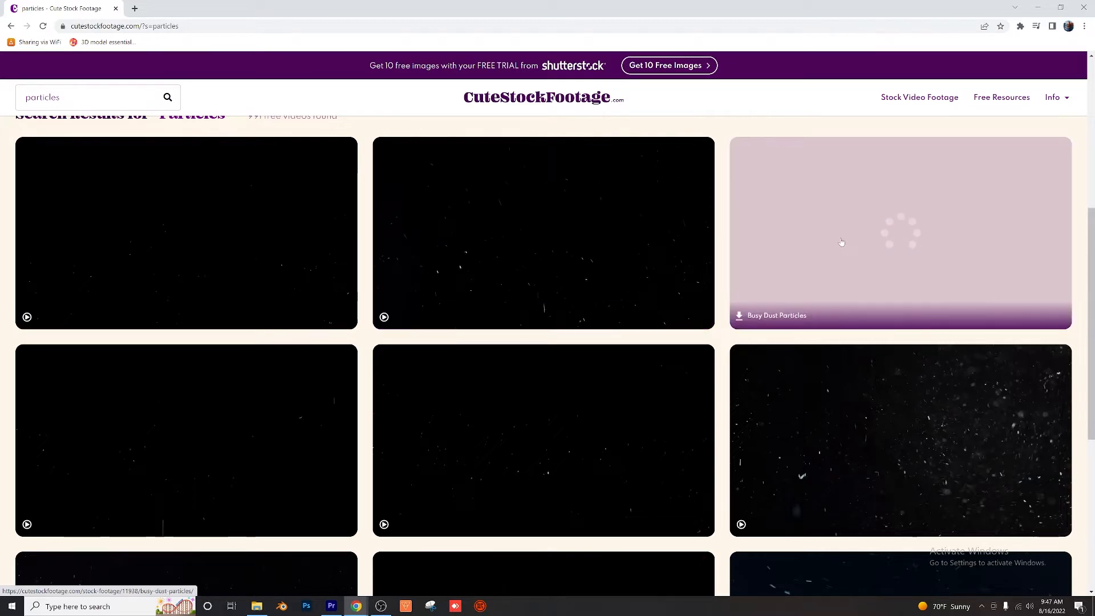
pyautogui.moveTo(245, 261)
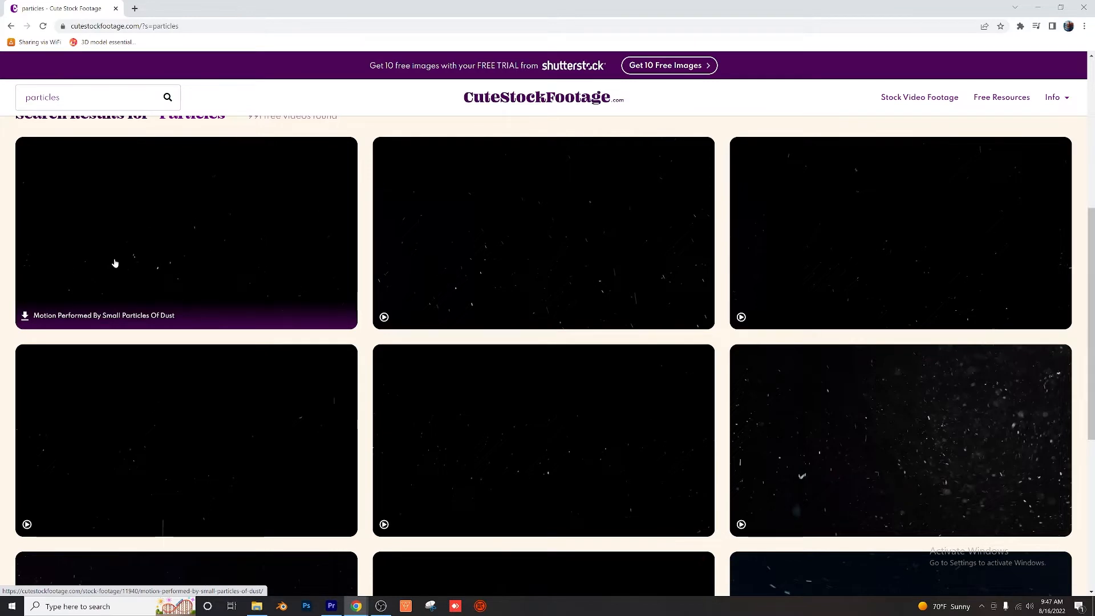
pyautogui.click(25, 316)
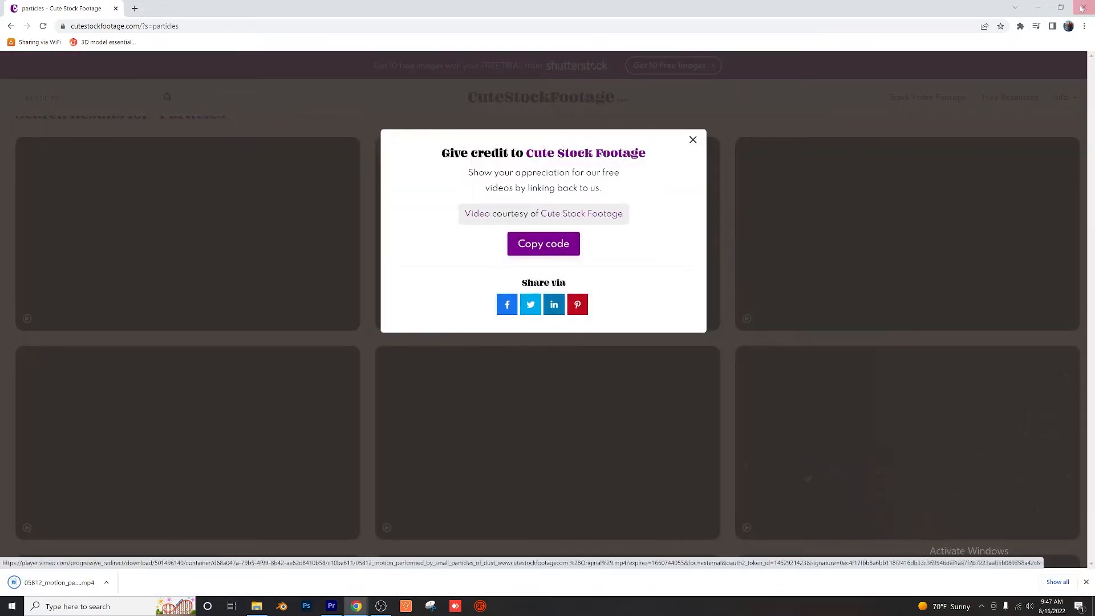
pyautogui.click(1041, 7)
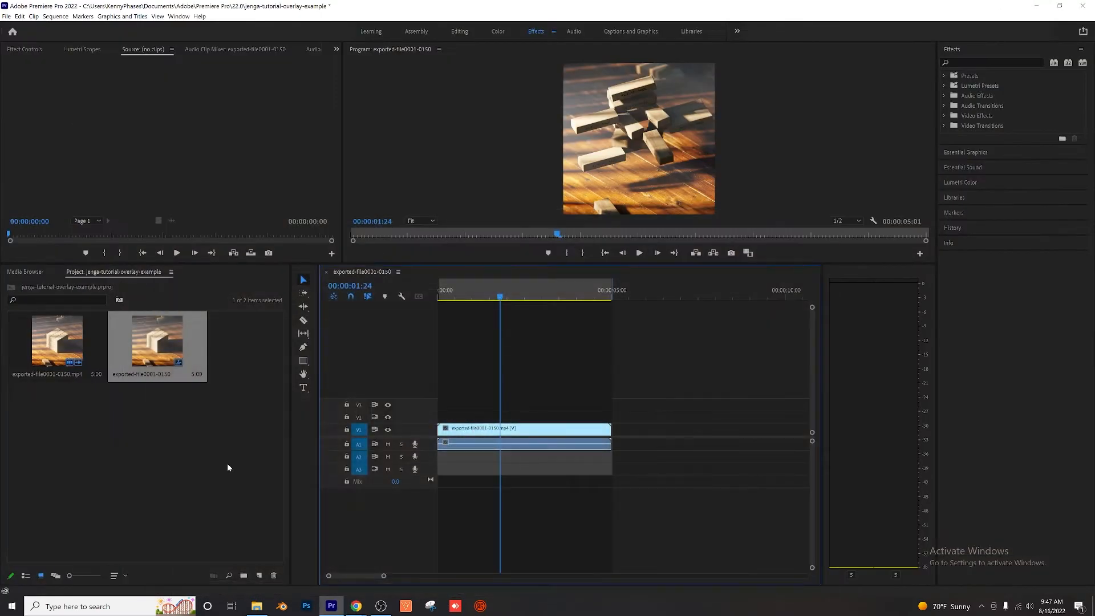
# Step: Import the downloaded dust particle video from Downloads and place it on track V2 above the Jenga clip, starting at the sequence's beginning
pyautogui.doubleClick(192, 447)
pyautogui.click(43, 110)
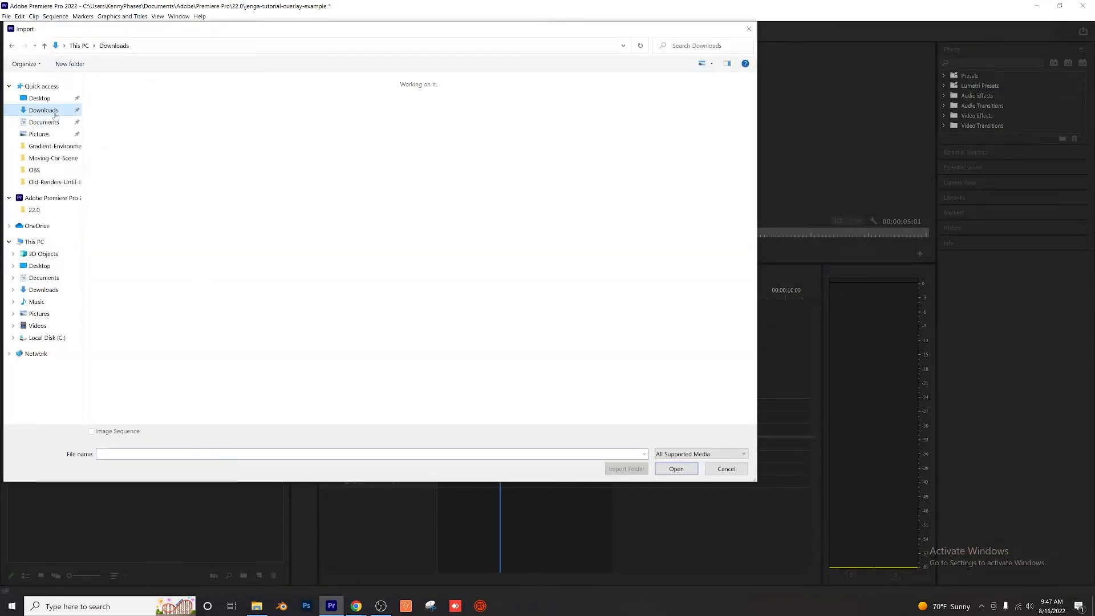
pyautogui.doubleClick(117, 114)
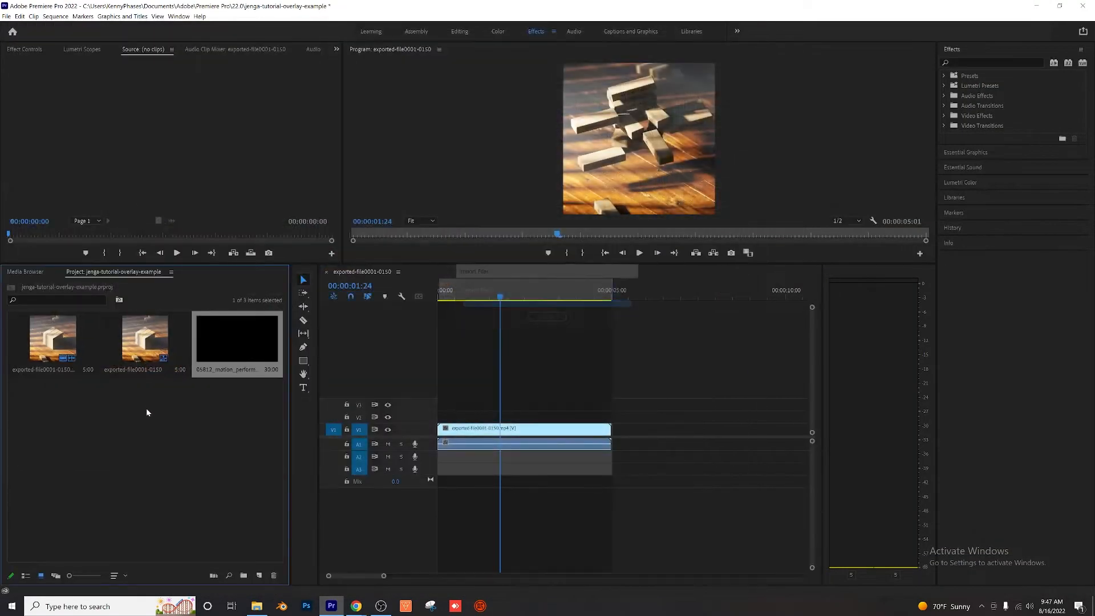
pyautogui.moveTo(329, 357); pyautogui.dragTo(451, 419)
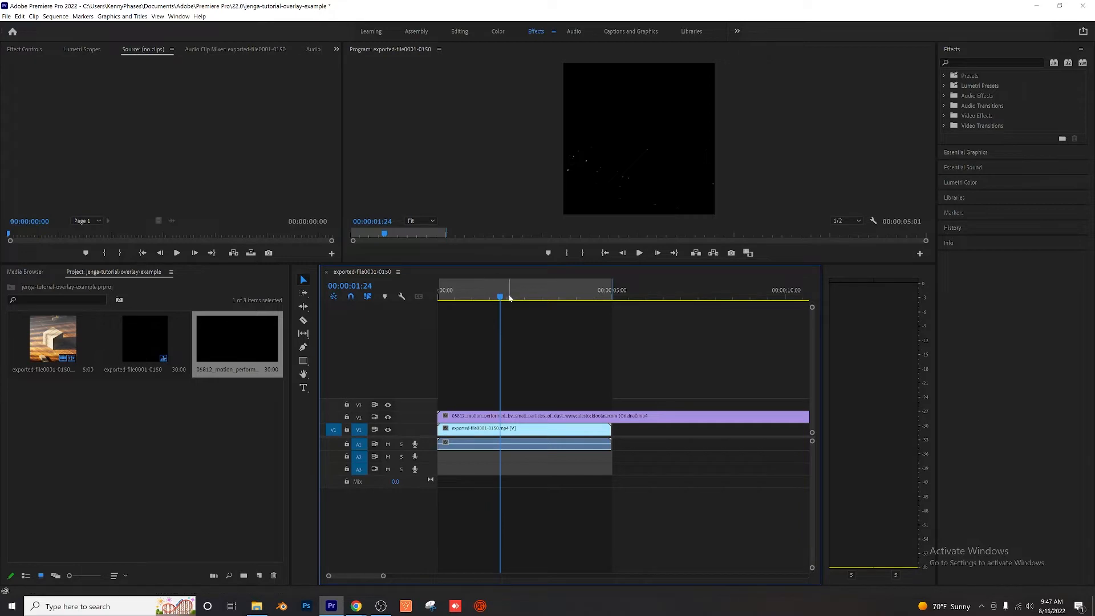
# Step: Scrub through the sequence to examine how the dust particle clip covers the Jenga animation
pyautogui.click(443, 298)
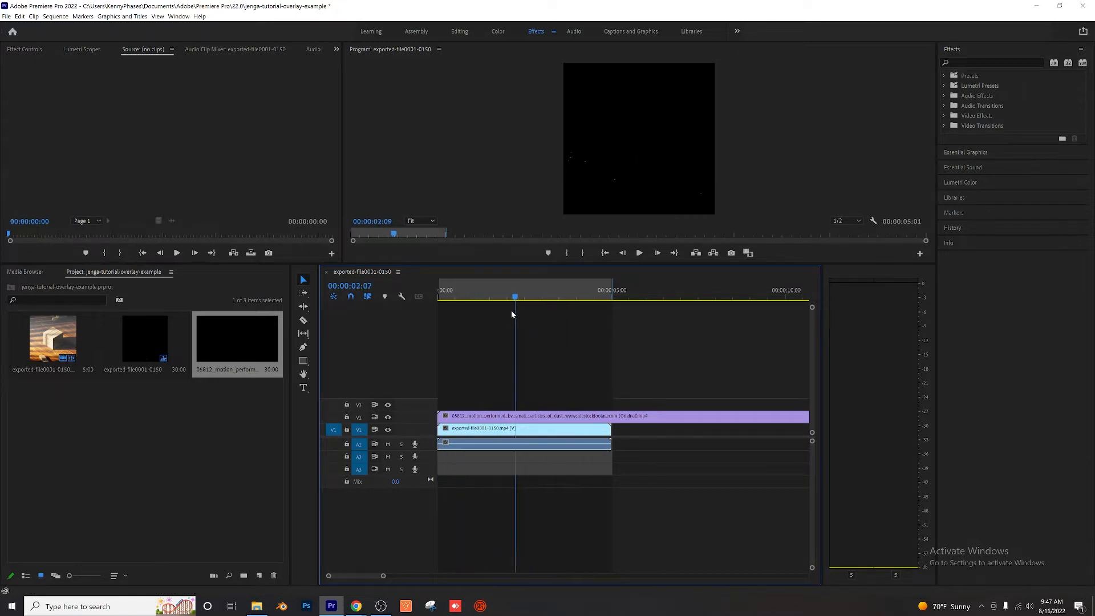
pyautogui.moveTo(491, 321); pyautogui.dragTo(457, 354)
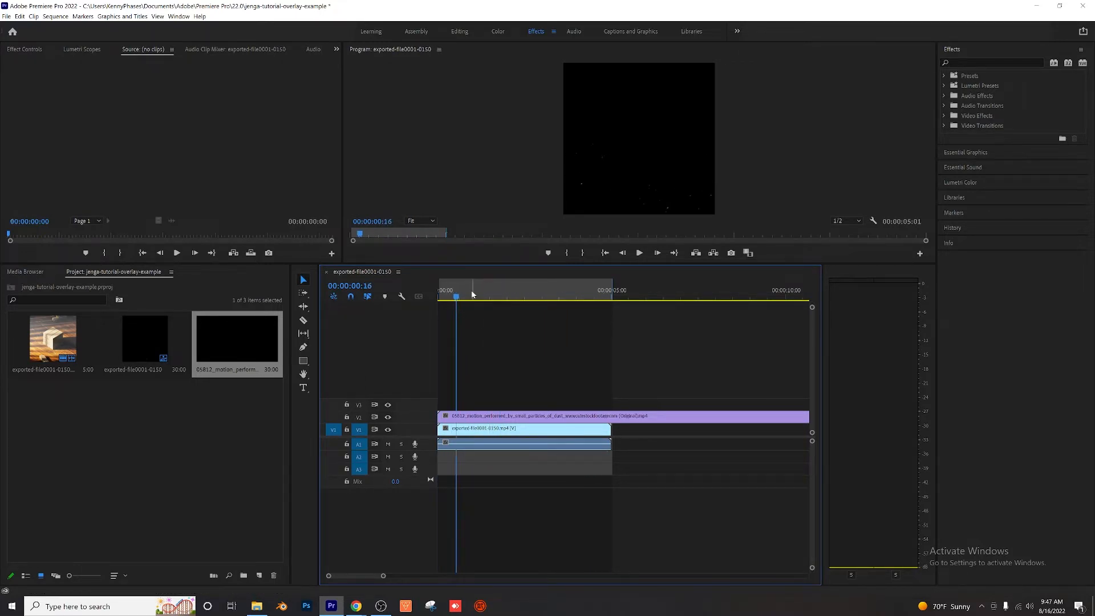
pyautogui.moveTo(580, 315); pyautogui.dragTo(478, 314)
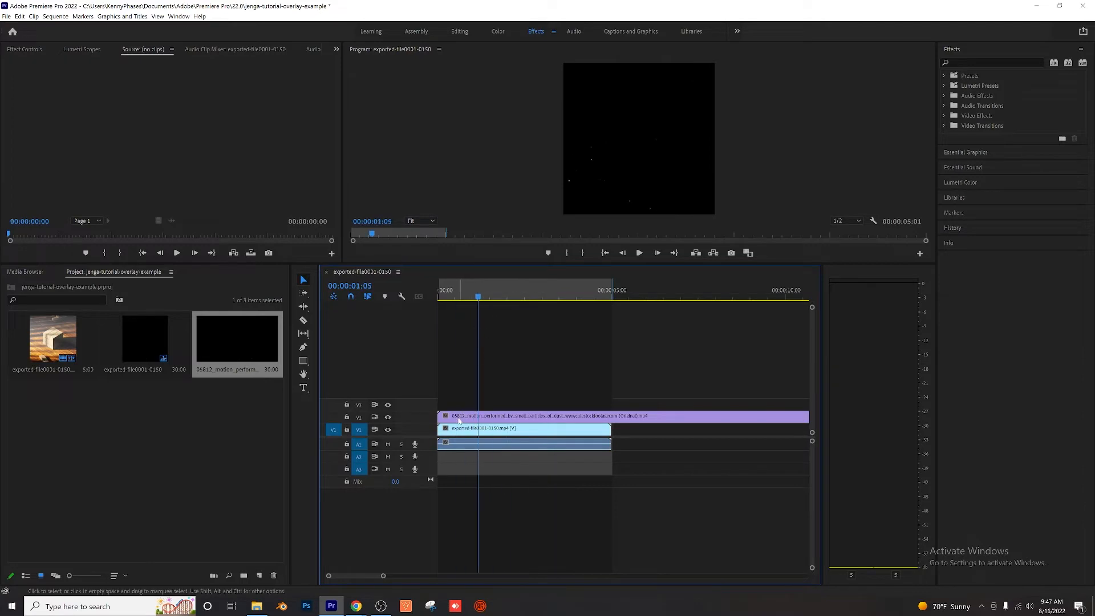
# Step: Open the Effect Controls for the dust particle clip and set its blend mode to Screen
pyautogui.doubleClick(459, 421)
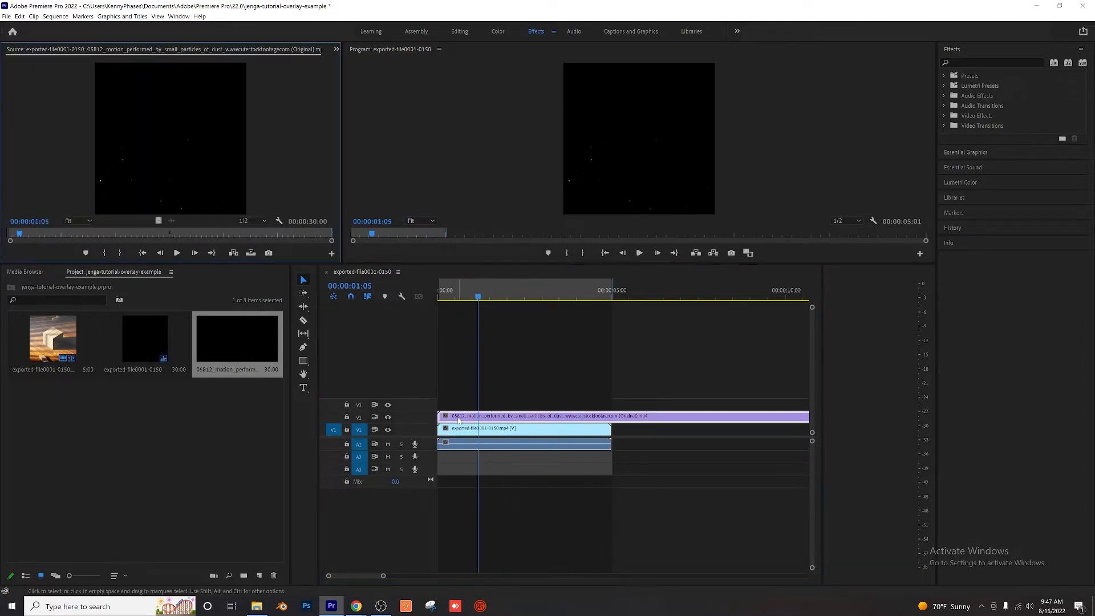
pyautogui.click(337, 49)
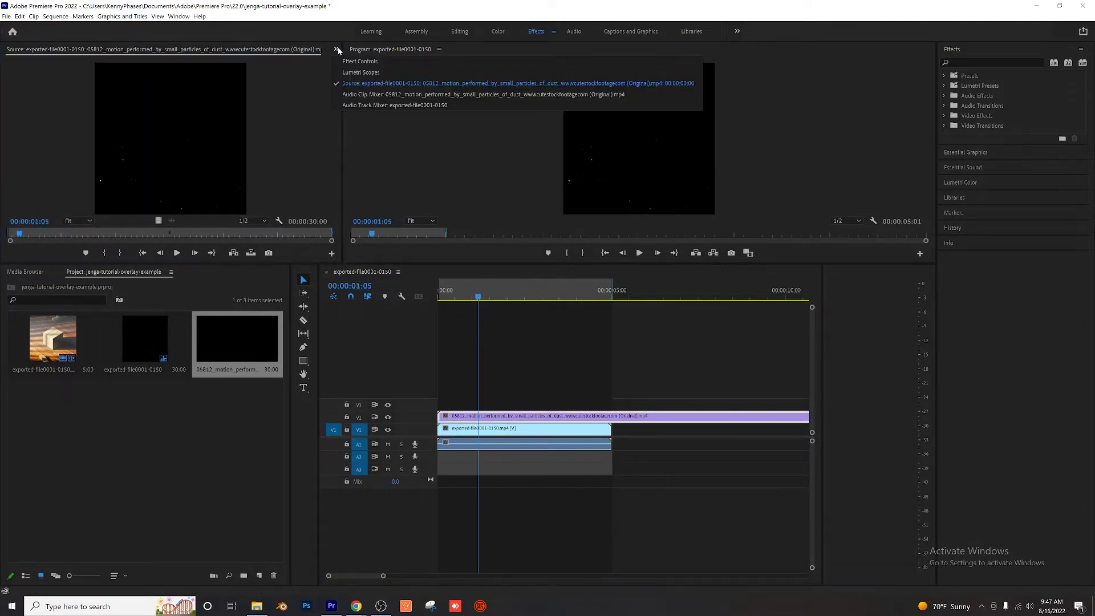
pyautogui.click(366, 64)
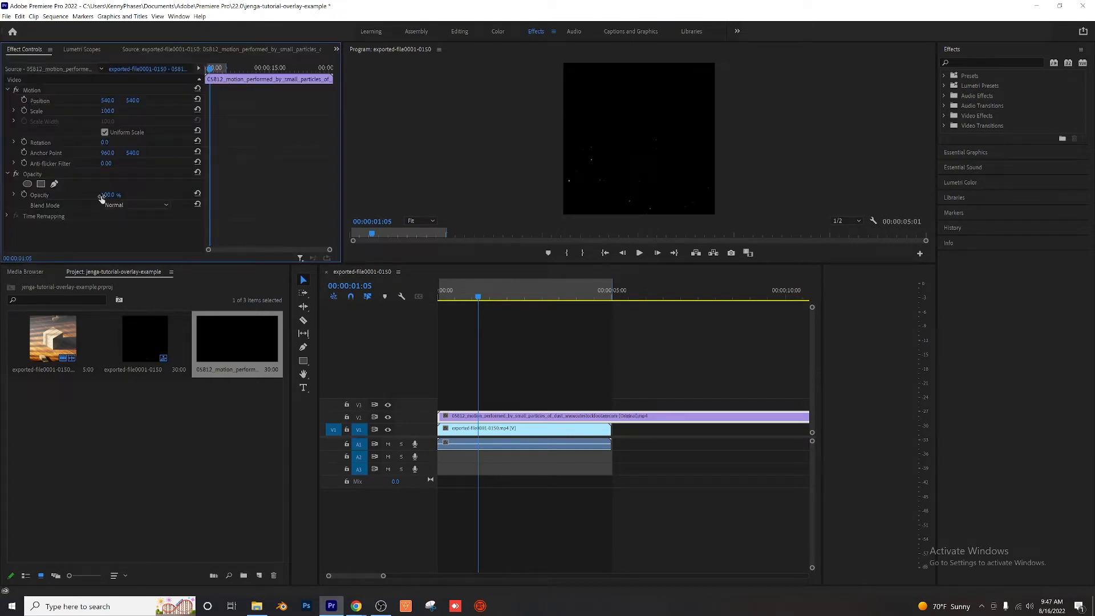
pyautogui.click(131, 206)
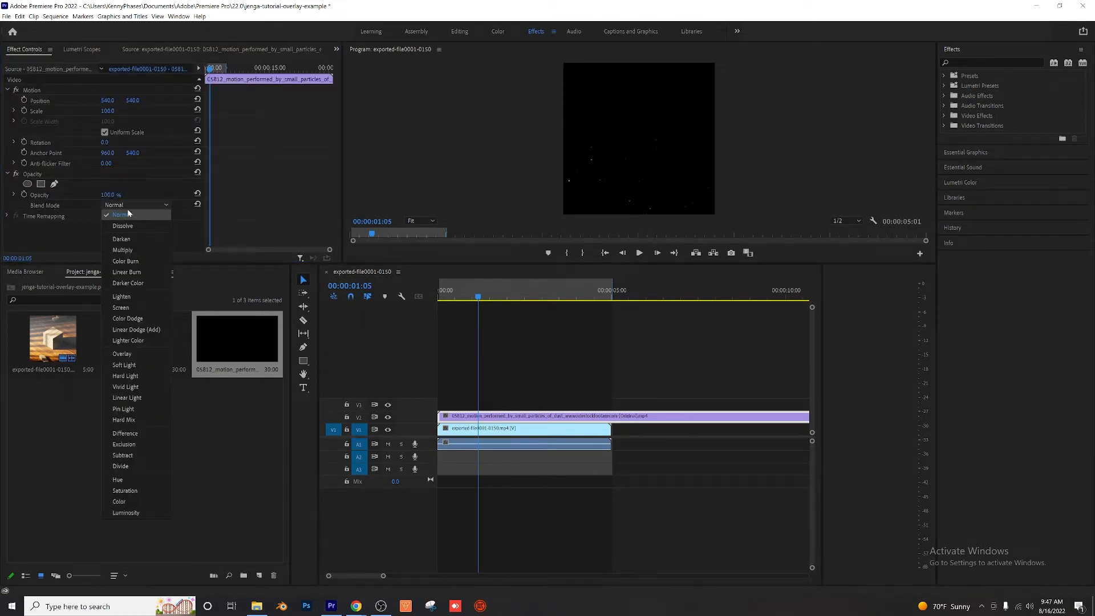
pyautogui.click(138, 307)
# Step: Scrub and play the sequence from the start to review the dust particles over the Jenga animation
pyautogui.click(487, 295)
pyautogui.moveTo(487, 295); pyautogui.dragTo(546, 386)
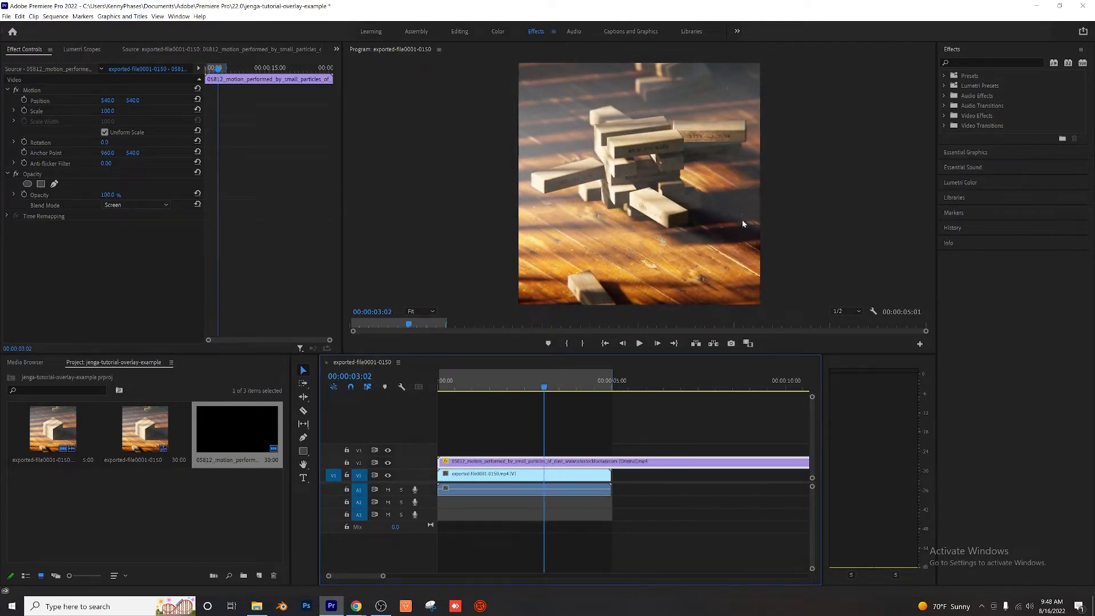
pyautogui.moveTo(454, 383); pyautogui.dragTo(438, 386)
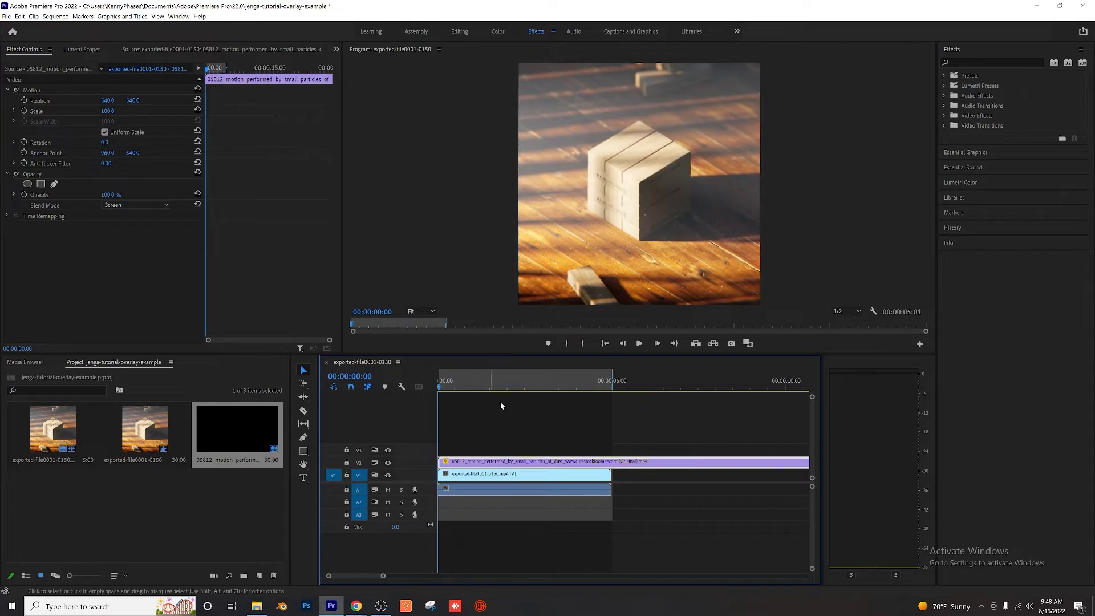
pyautogui.press('space')
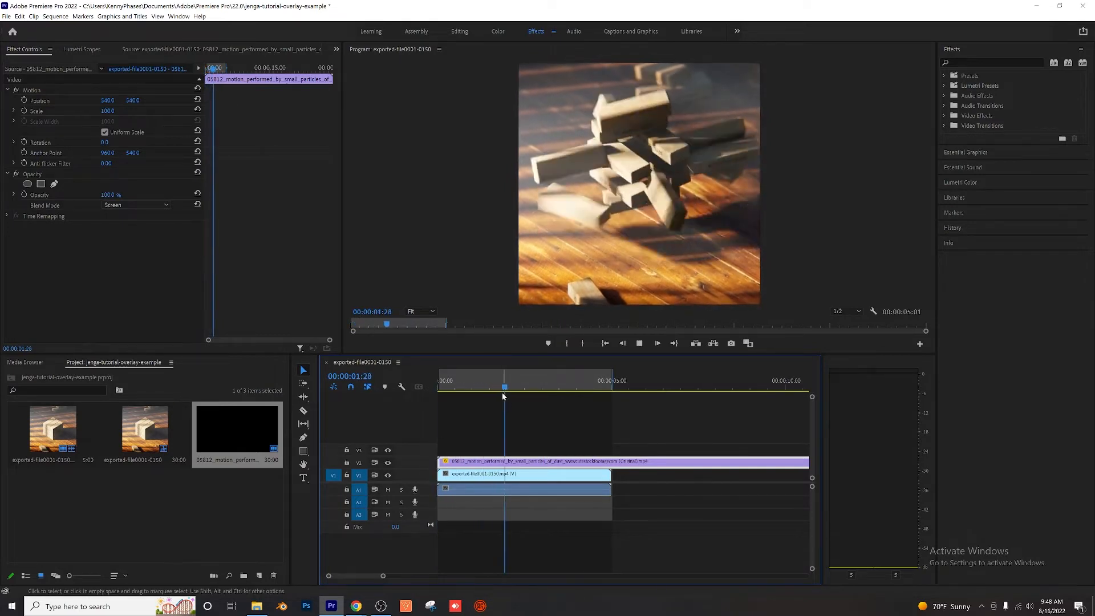
pyautogui.press('space')
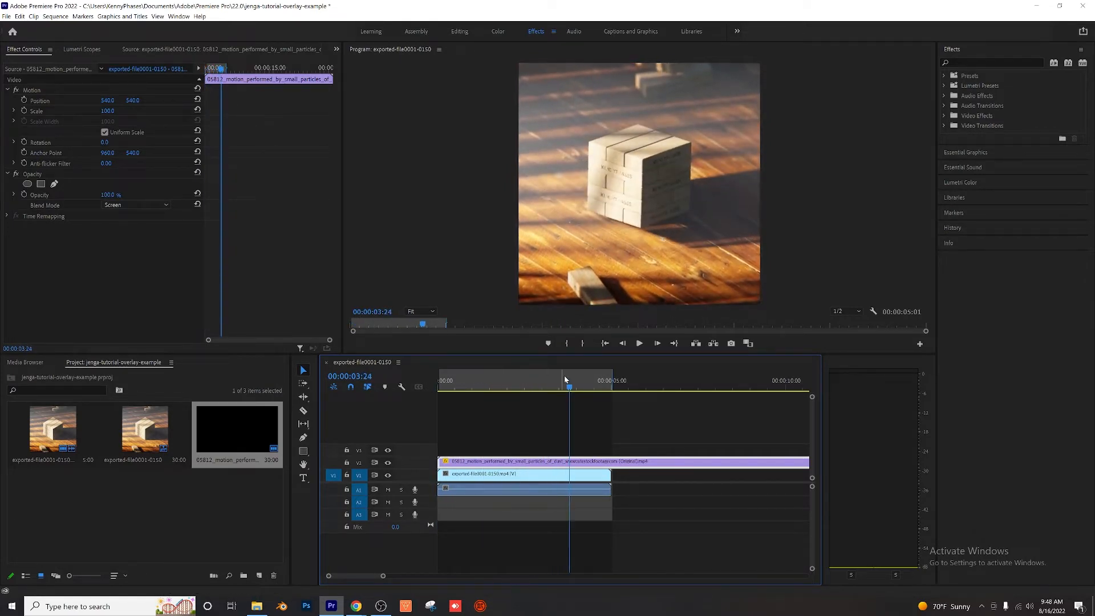
# Step: Switch to the CuteStockFootage page in Chrome, dismiss the credit pop-up and look through the particle search results
pyautogui.moveTo(548, 388)
pyautogui.mouseDown()
pyautogui.moveTo(497, 388)
pyautogui.moveTo(578, 396)
pyautogui.moveTo(539, 389)
pyautogui.mouseUp()
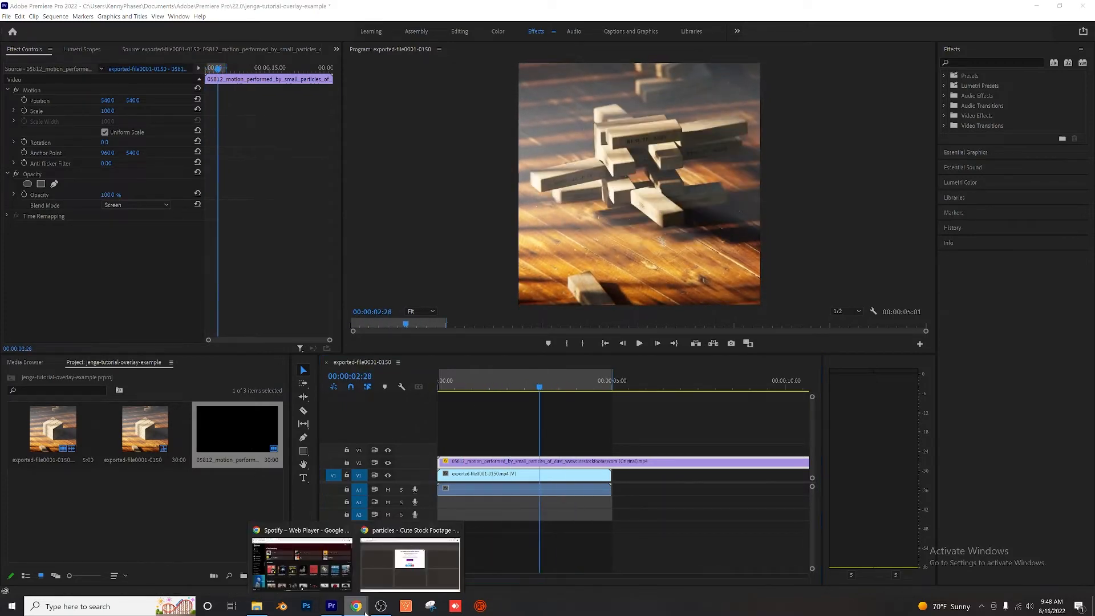
pyautogui.click(399, 556)
pyautogui.click(692, 141)
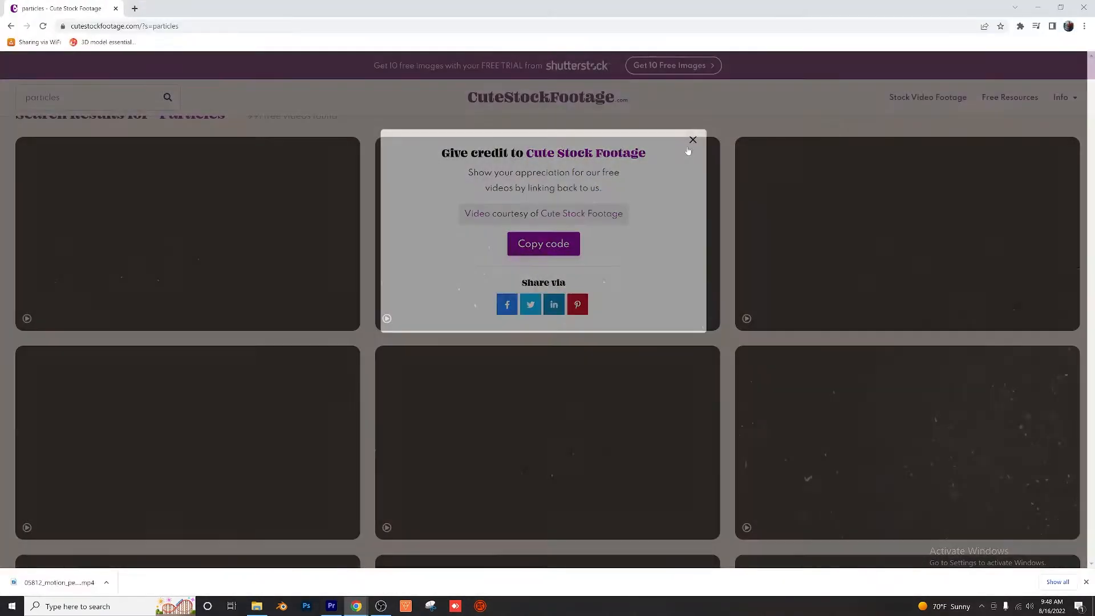
pyautogui.scroll(-6, 487, 391)
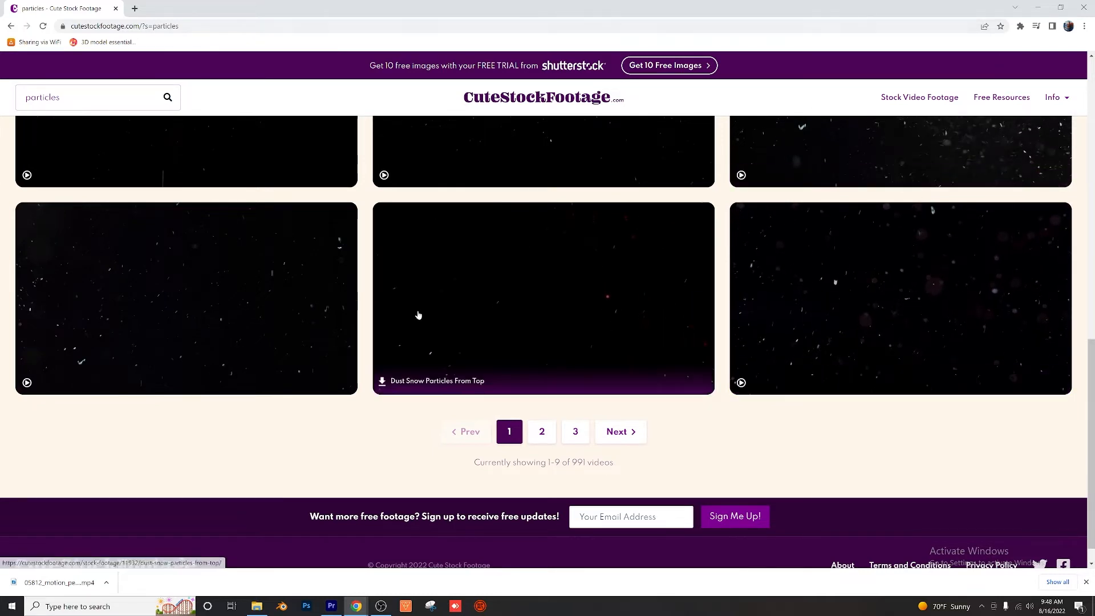
pyautogui.scroll(6, 434, 315)
pyautogui.scroll(3, 504, 178)
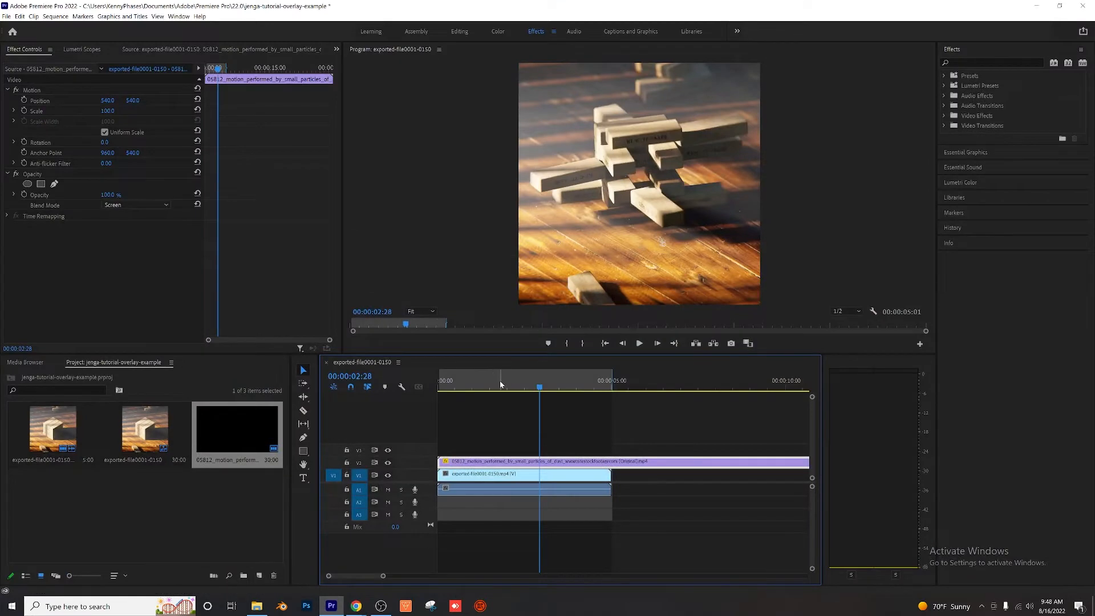
# Step: Return to Premiere Pro and play the sequence from the start to review the dust overlay
pyautogui.moveTo(500, 385); pyautogui.dragTo(437, 390)
pyautogui.press('space')
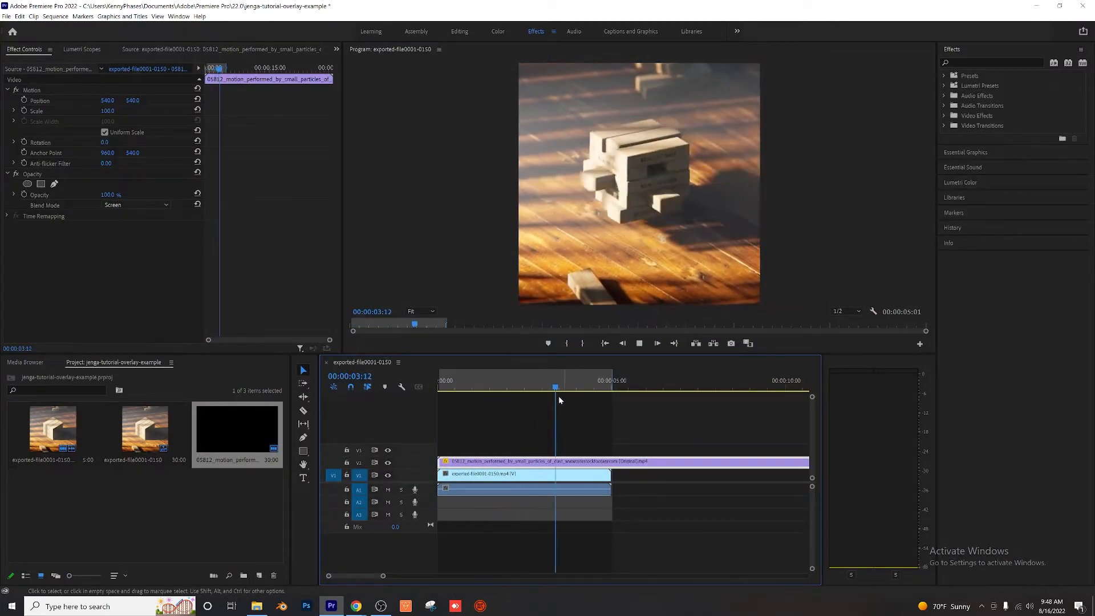
# Step: Switch to Chrome and examine ZapSplat's free sound effect categories, including Impacts, Foley, Sound Design and Household
pyautogui.hotkey('alt', 'Tab')
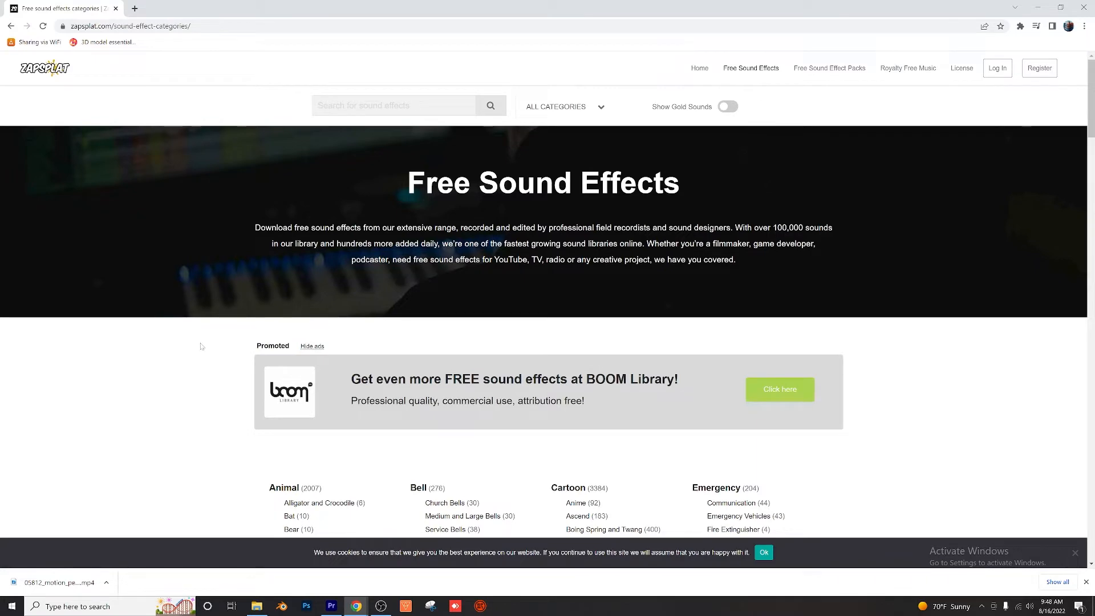
pyautogui.scroll(-4, 201, 346)
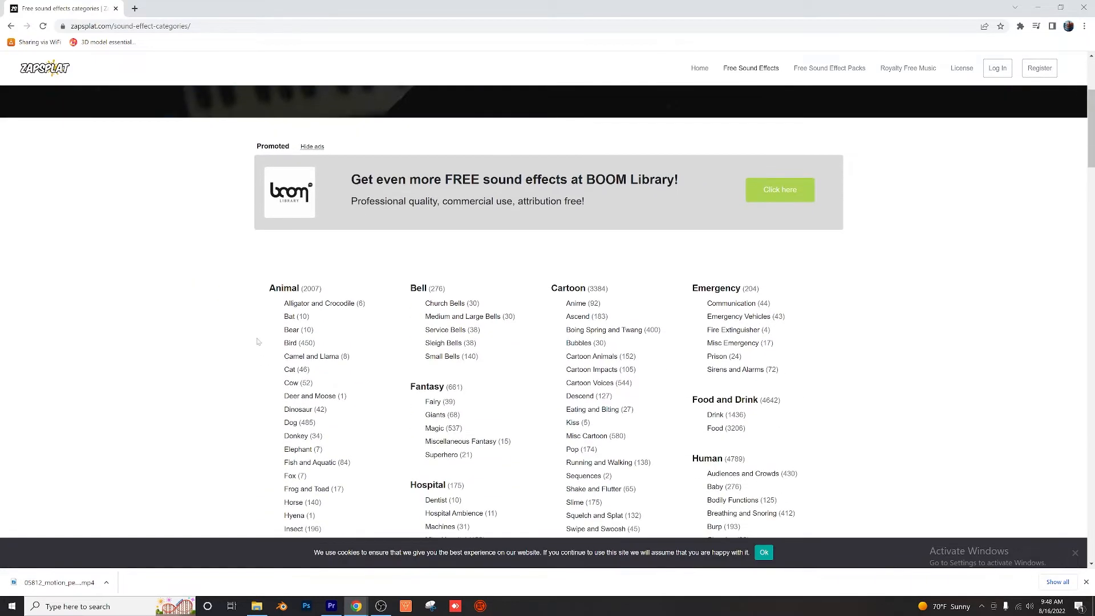
pyautogui.scroll(-3, 258, 341)
pyautogui.scroll(-1, 380, 347)
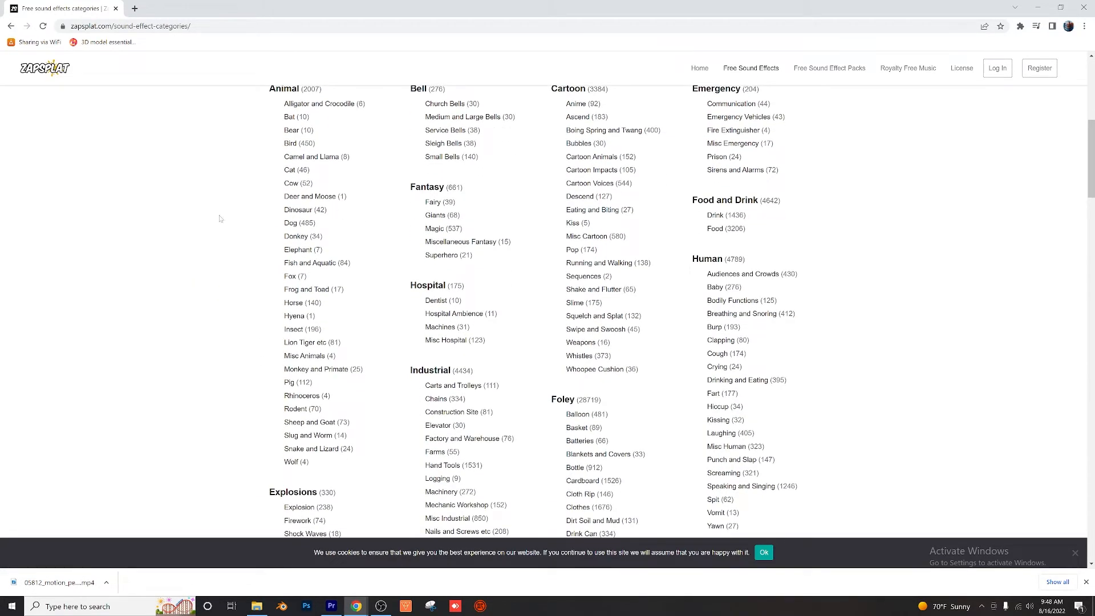
pyautogui.scroll(-5, 252, 243)
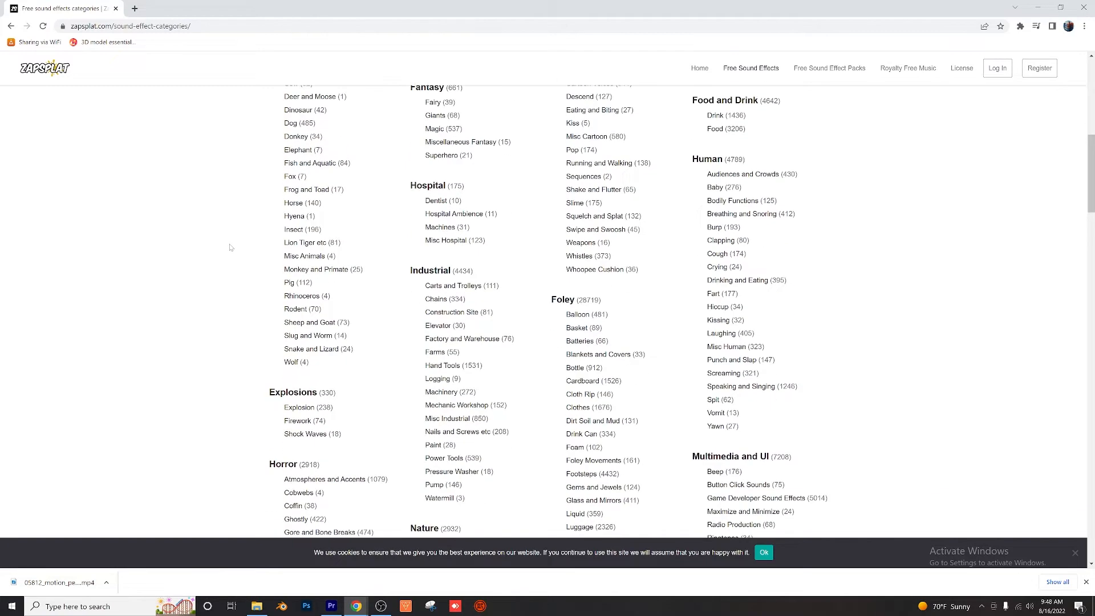
pyautogui.scroll(-5, 223, 261)
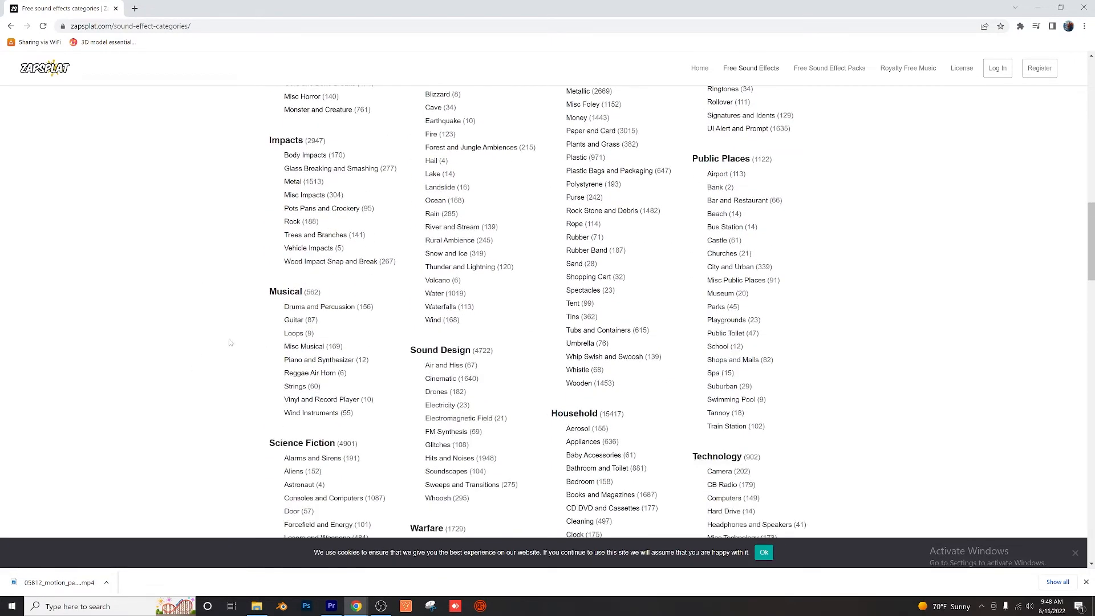
pyautogui.scroll(-2, 179, 342)
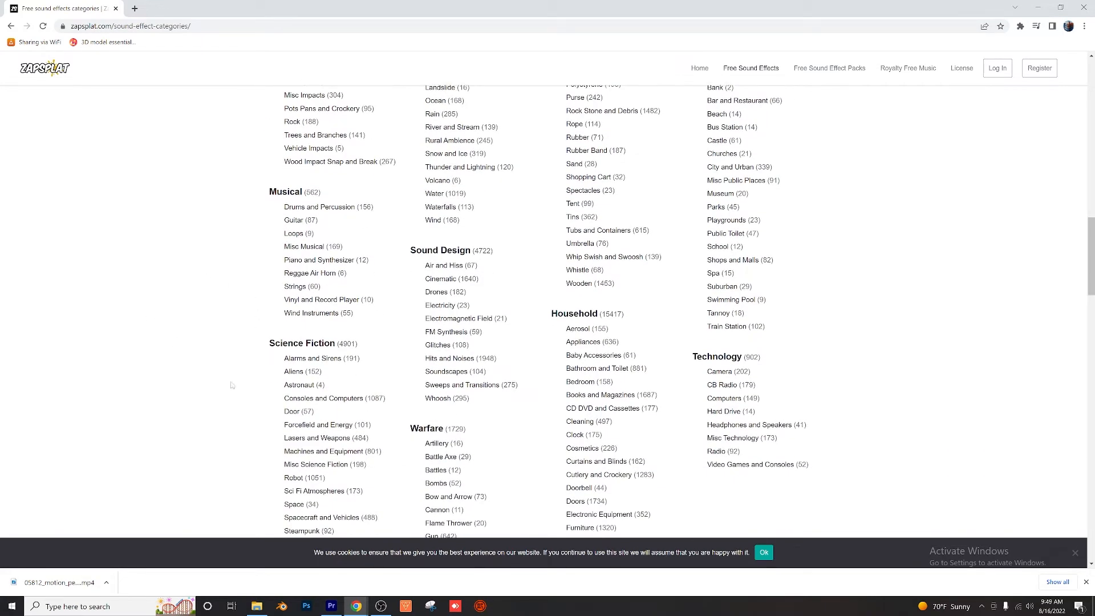
pyautogui.scroll(-6, 218, 330)
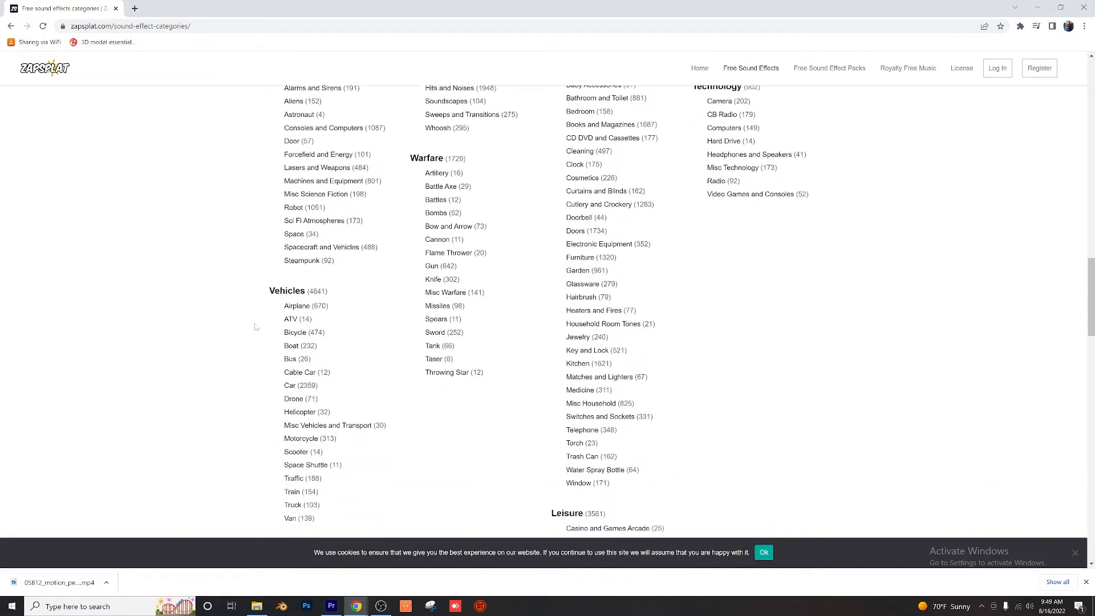
pyautogui.scroll(15, 256, 327)
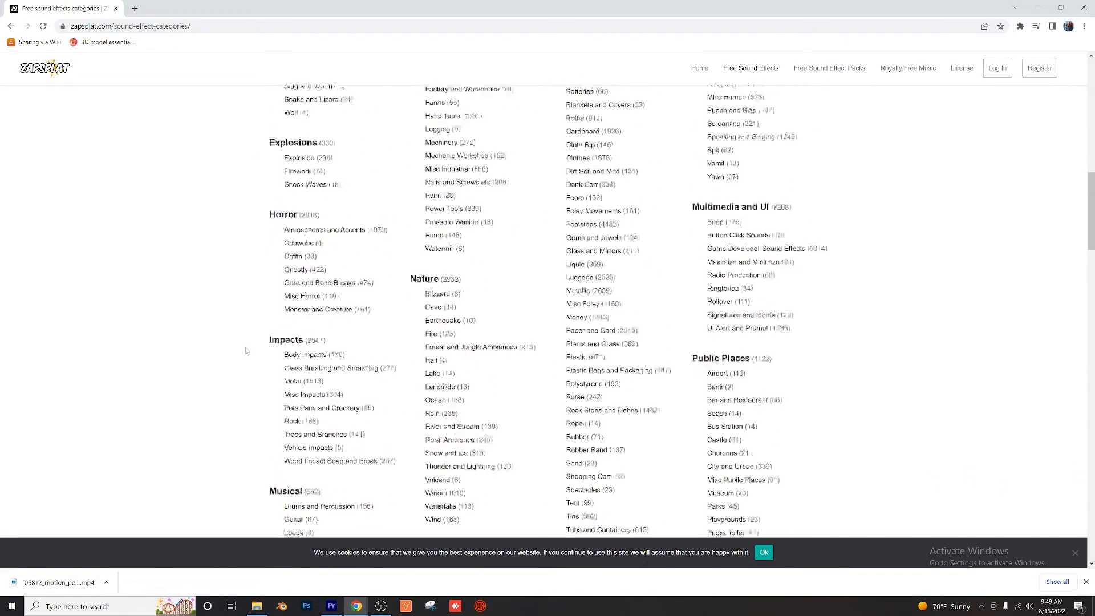
pyautogui.scroll(10, 246, 351)
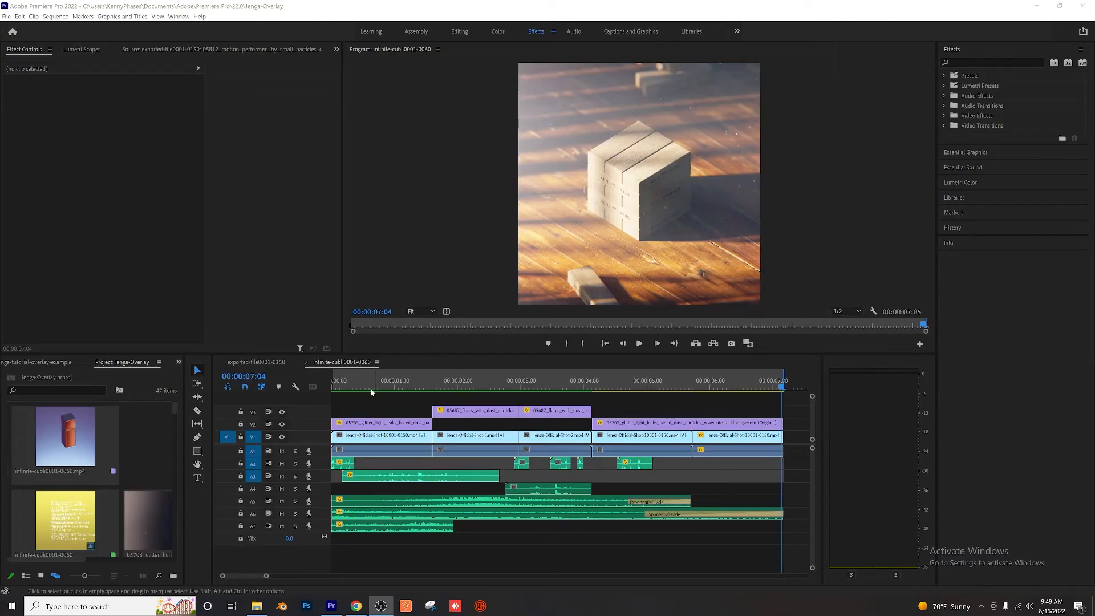
# Step: In the Jenga-Overlay project in Premiere Pro, scrub through the infinite-cubli0001-0060 sequence to examine its shots, overlays and audio layers
pyautogui.click(439, 384)
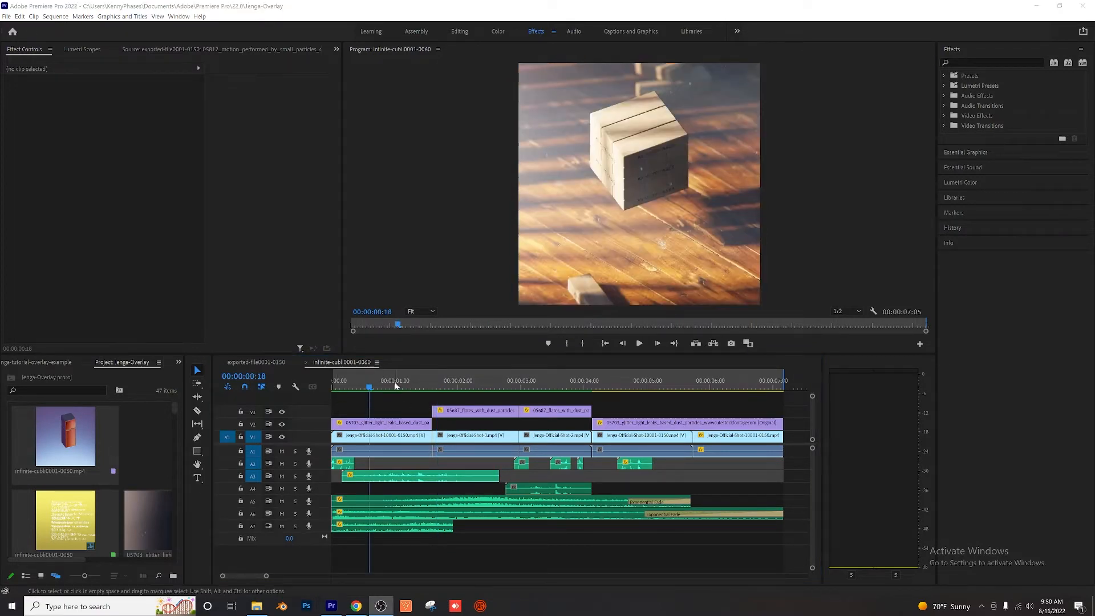
pyautogui.moveTo(395, 384); pyautogui.dragTo(529, 409)
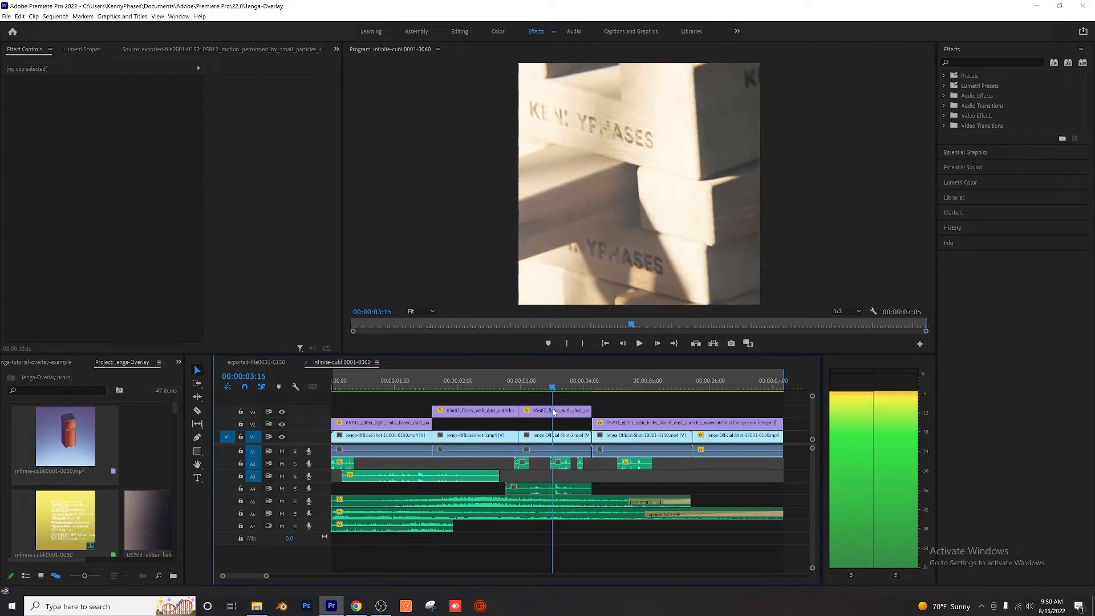
pyautogui.moveTo(565, 411); pyautogui.dragTo(670, 398)
pyautogui.moveTo(383, 382); pyautogui.dragTo(782, 394)
# Step: Inspect the glitter light leaks dust clips on track V2 over the opening and closing shots
pyautogui.click(365, 422)
pyautogui.click(360, 388)
pyautogui.click(663, 421)
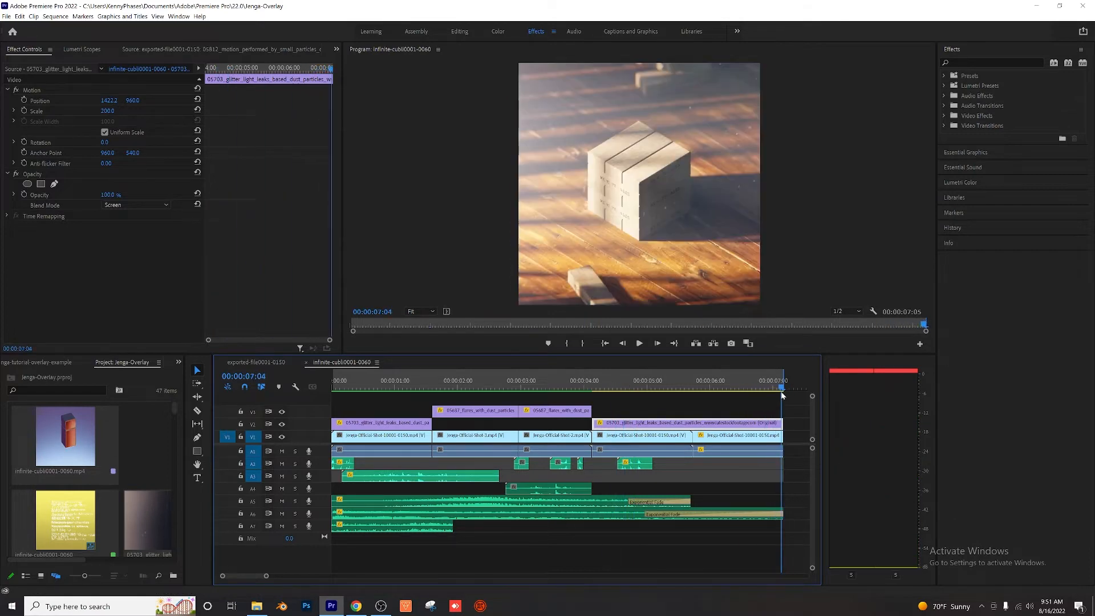
# Step: Compare the first and last frames of the sequence to check that the animation loops
pyautogui.click(333, 382)
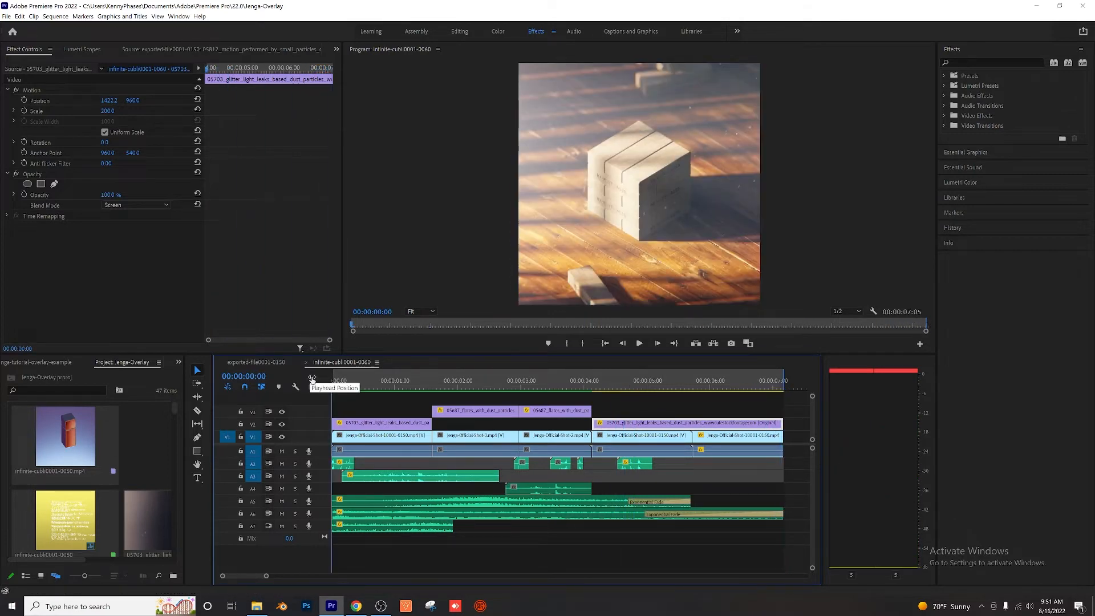
pyautogui.click(782, 386)
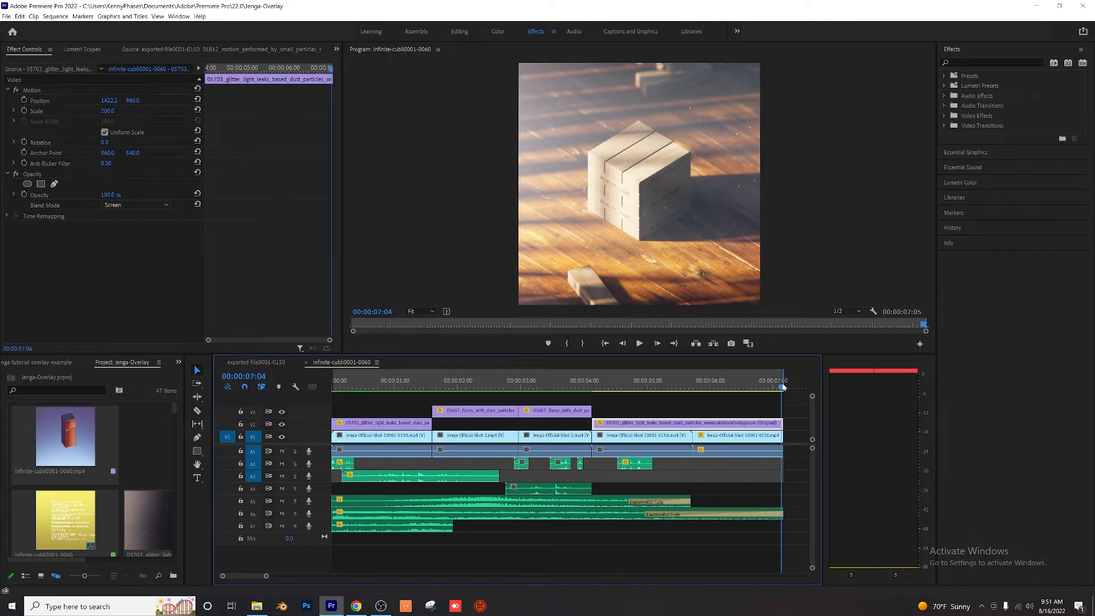
pyautogui.click(334, 387)
# Step: Scrub back from the end of the sequence and play the opening shot with its full audio mix
pyautogui.moveTo(781, 385); pyautogui.dragTo(618, 379)
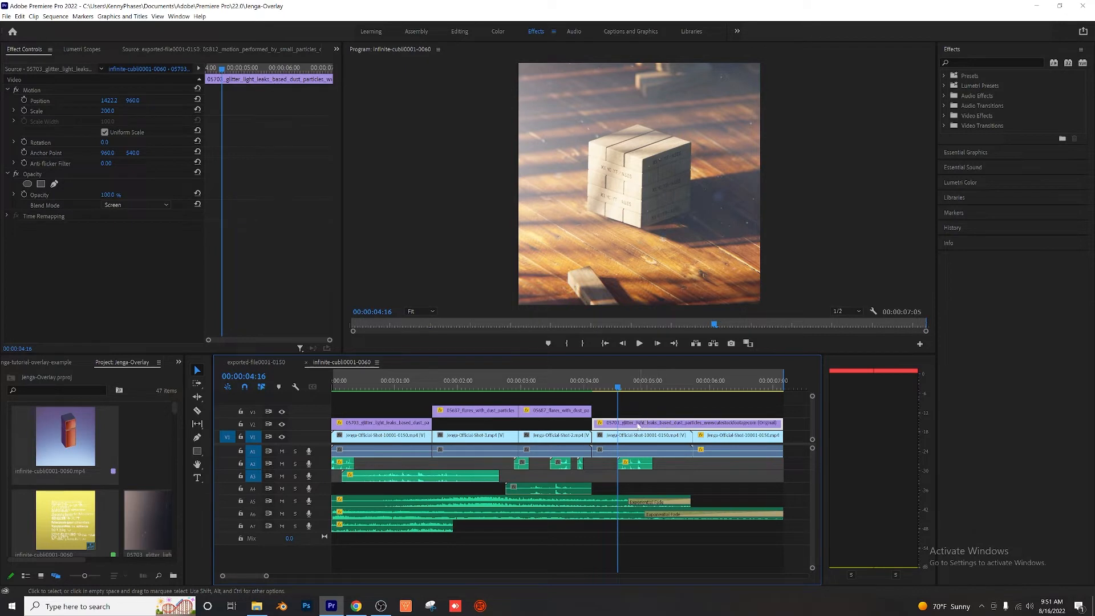
pyautogui.moveTo(622, 387); pyautogui.dragTo(402, 393)
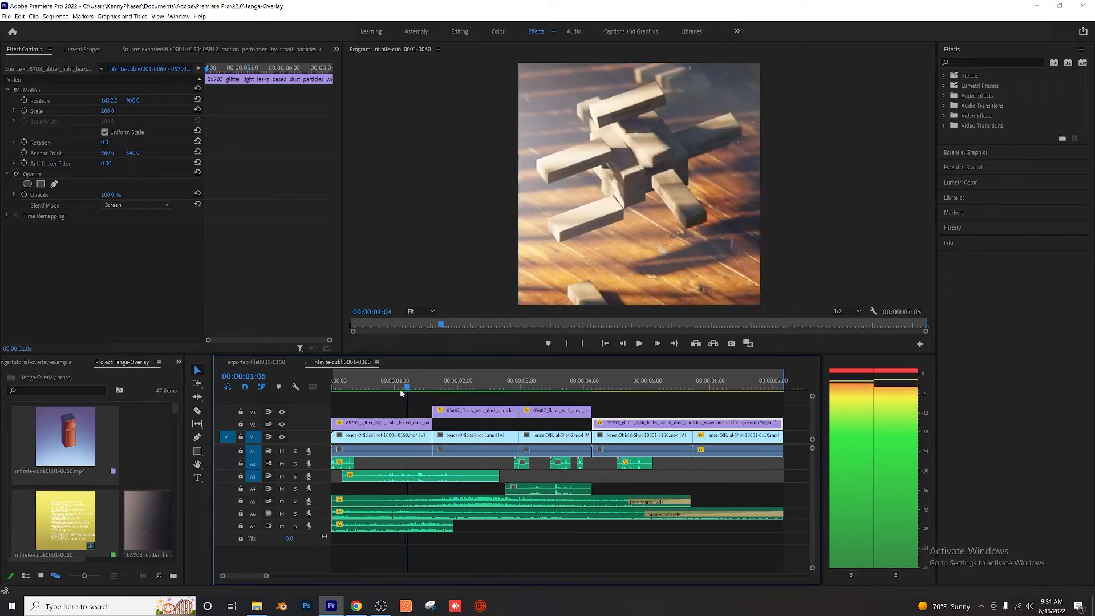
pyautogui.press('space')
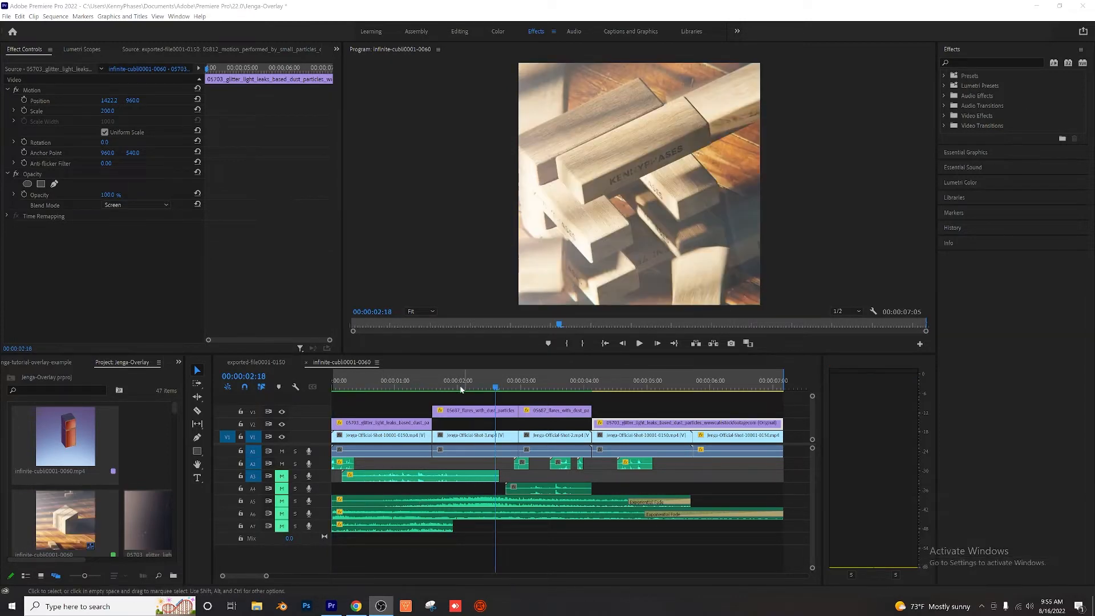
# Step: Play the sequence from near its start with tracks A3 to A7 muted to review the A2 sound effects
pyautogui.moveTo(410, 391); pyautogui.dragTo(350, 388)
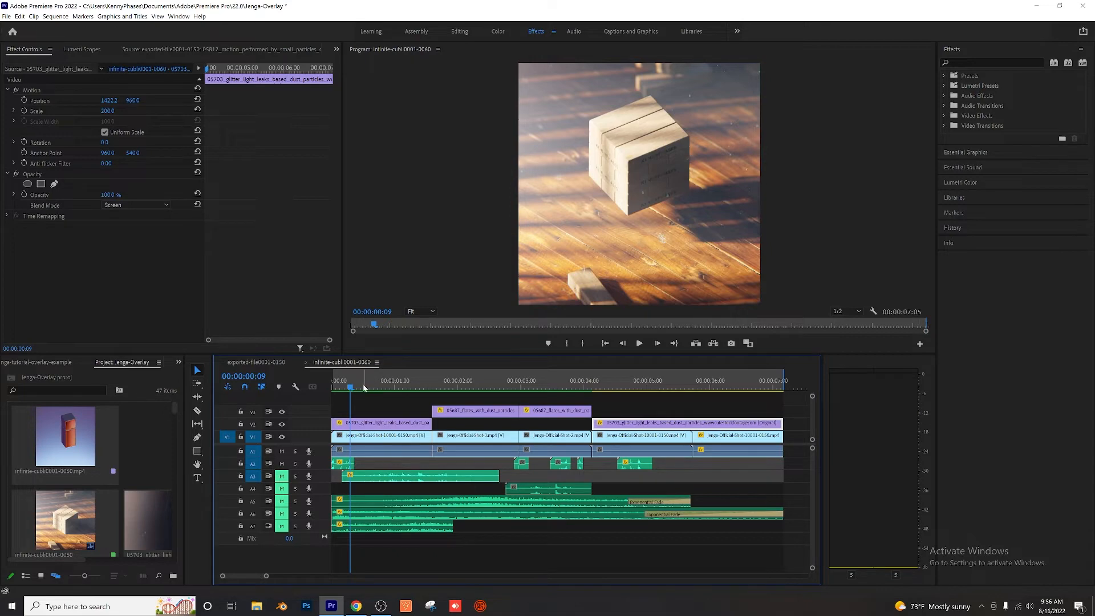
pyautogui.press('space')
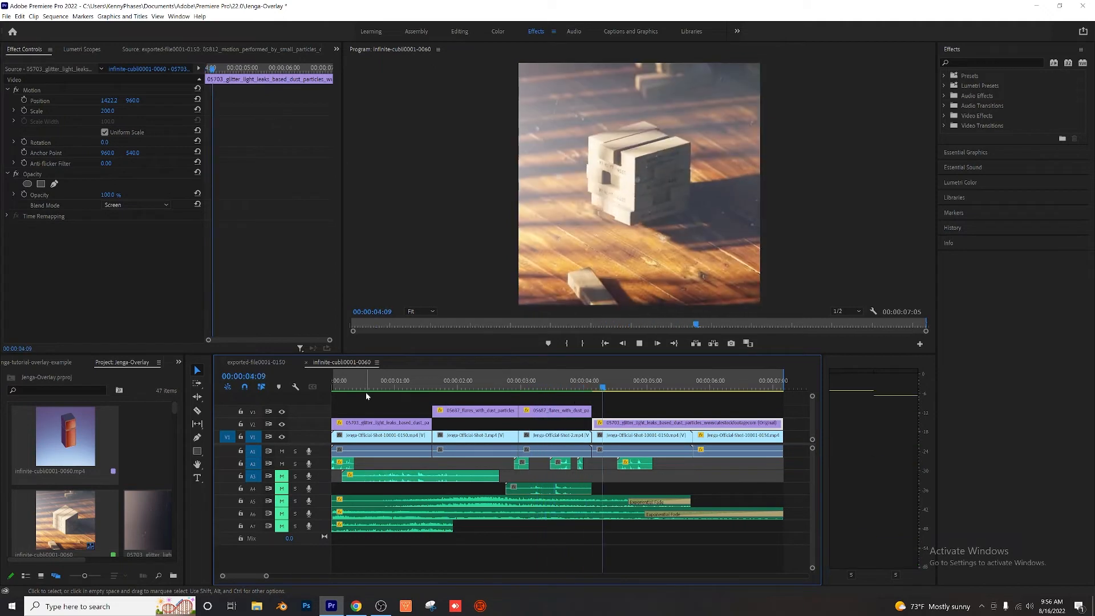
pyautogui.press('space')
pyautogui.click(385, 382)
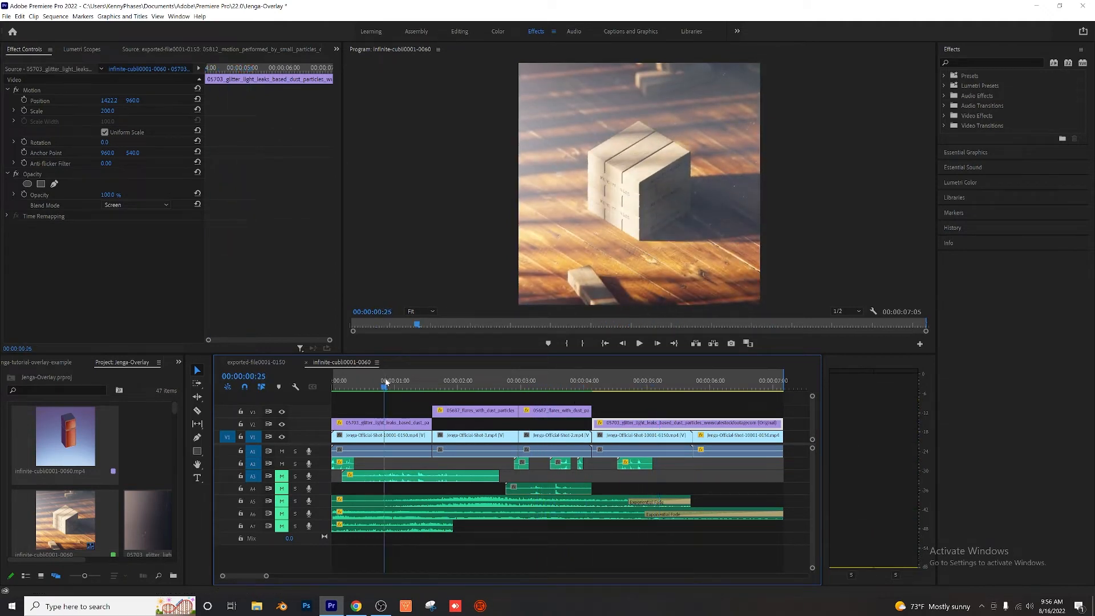
pyautogui.moveTo(386, 382)
pyautogui.mouseDown()
pyautogui.moveTo(367, 383)
pyautogui.moveTo(380, 387)
pyautogui.mouseUp()
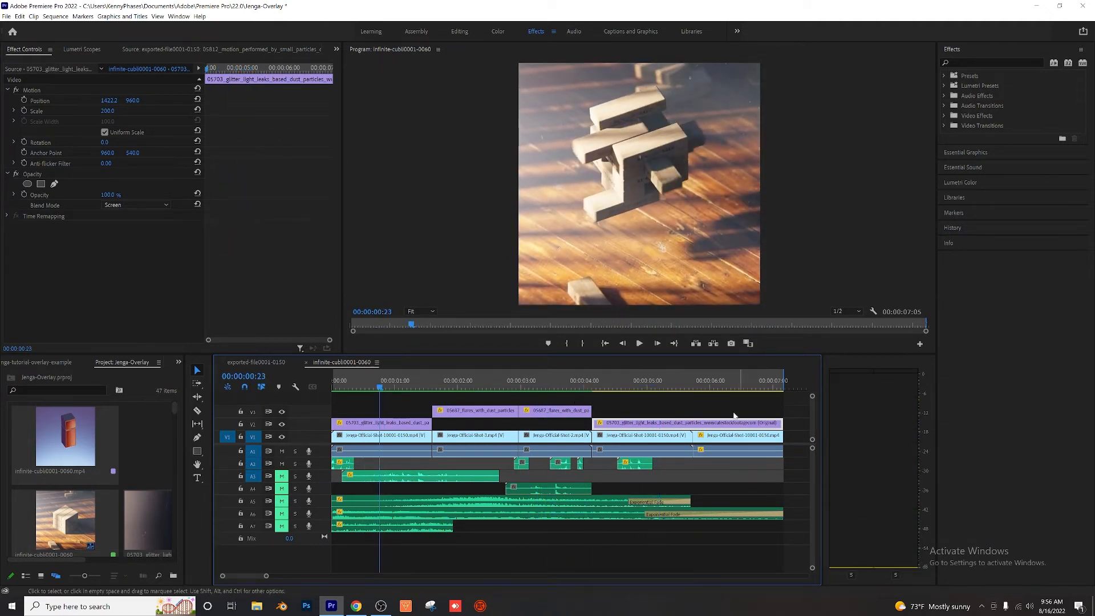
# Step: Play the closing shot from around 00:00:04:13 and the sequence's opening to compare their block sounds on track A2
pyautogui.click(612, 387)
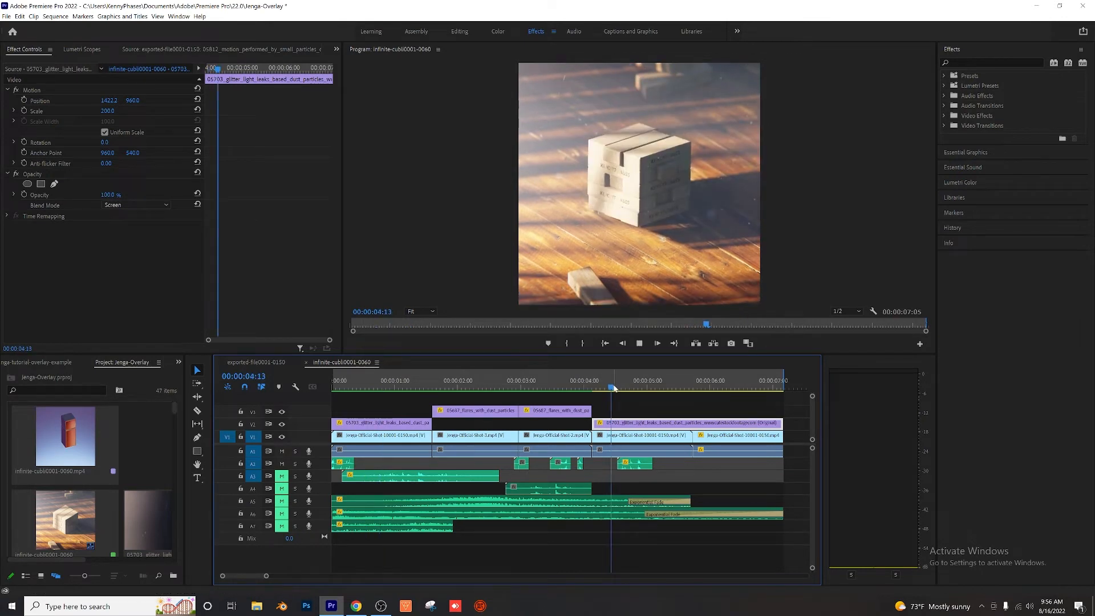
pyautogui.moveTo(613, 387)
pyautogui.mouseDown()
pyautogui.moveTo(637, 387)
pyautogui.moveTo(610, 386)
pyautogui.mouseUp()
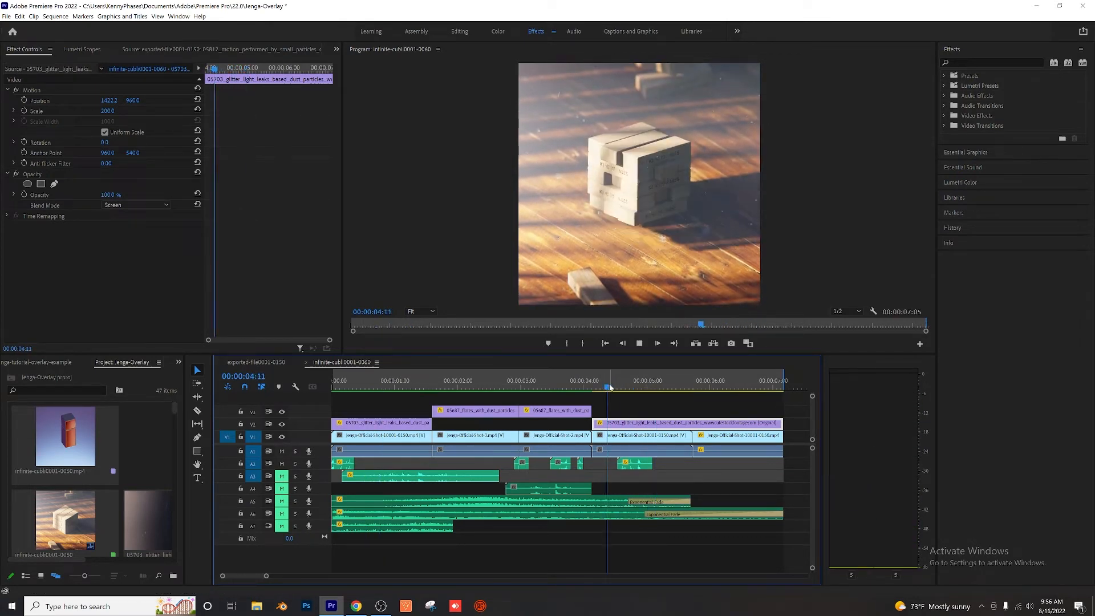
pyautogui.press('space')
pyautogui.click(333, 386)
pyautogui.press('space')
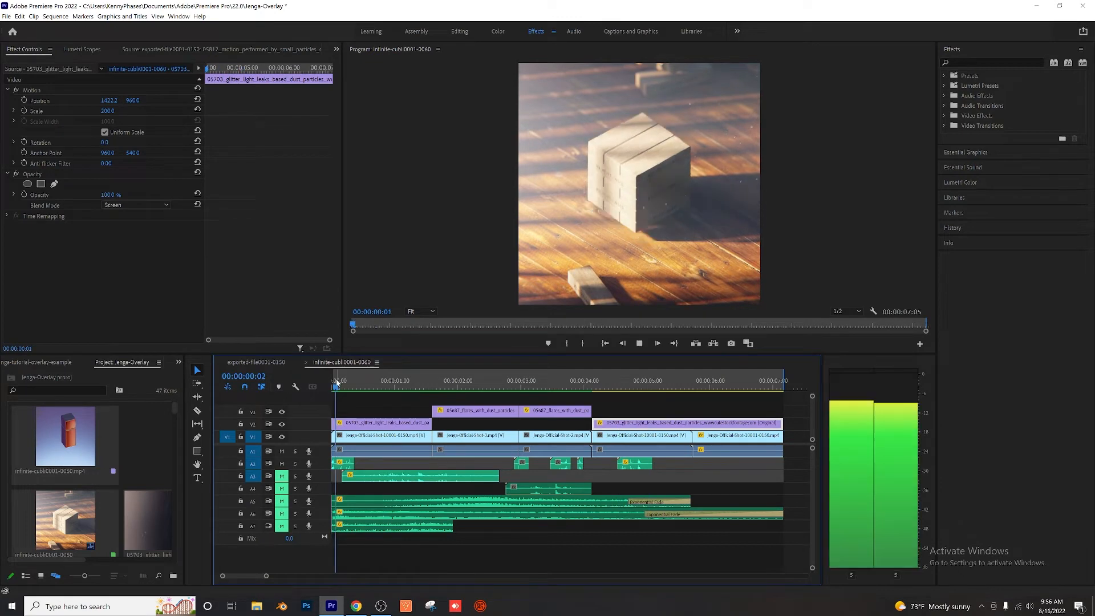
pyautogui.click(608, 379)
pyautogui.press('space')
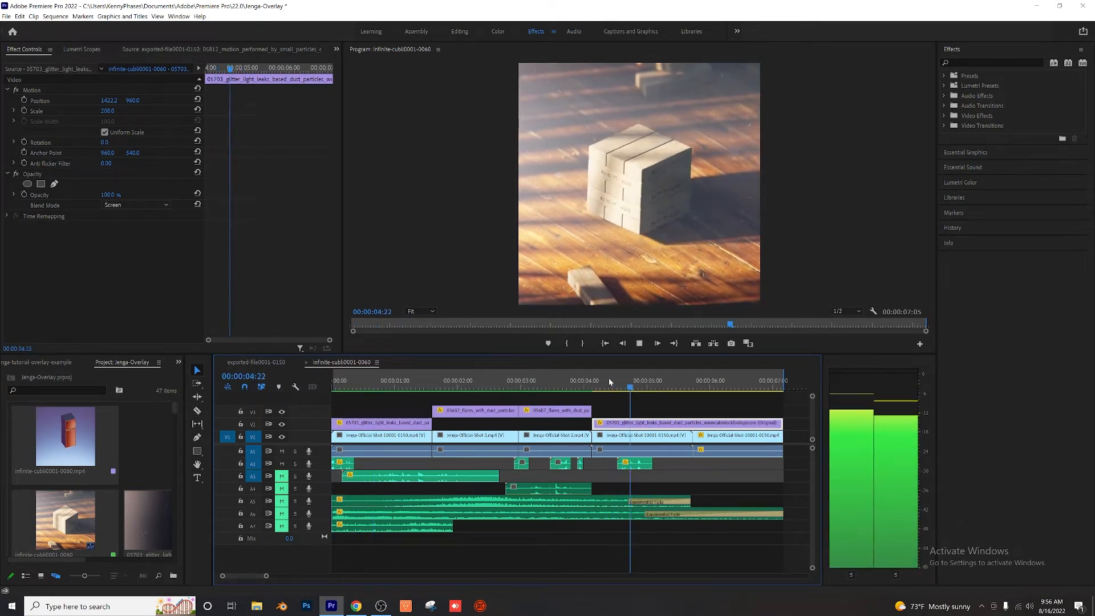
pyautogui.press('space')
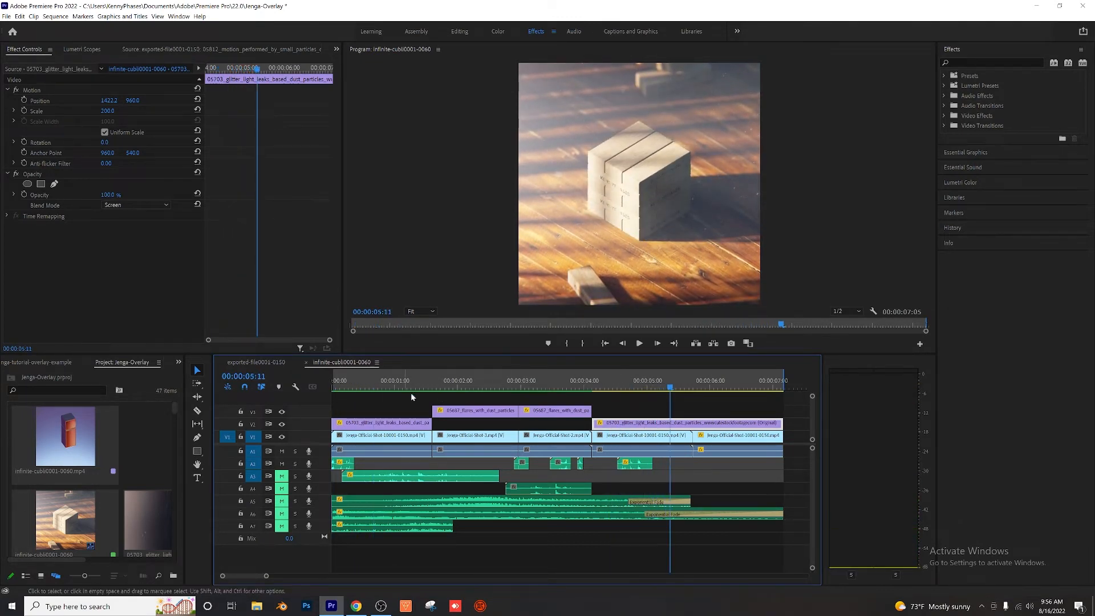
# Step: Play the close-up shots from about 00:00:02:26 to hear the short block sounds on track A2
pyautogui.click(509, 385)
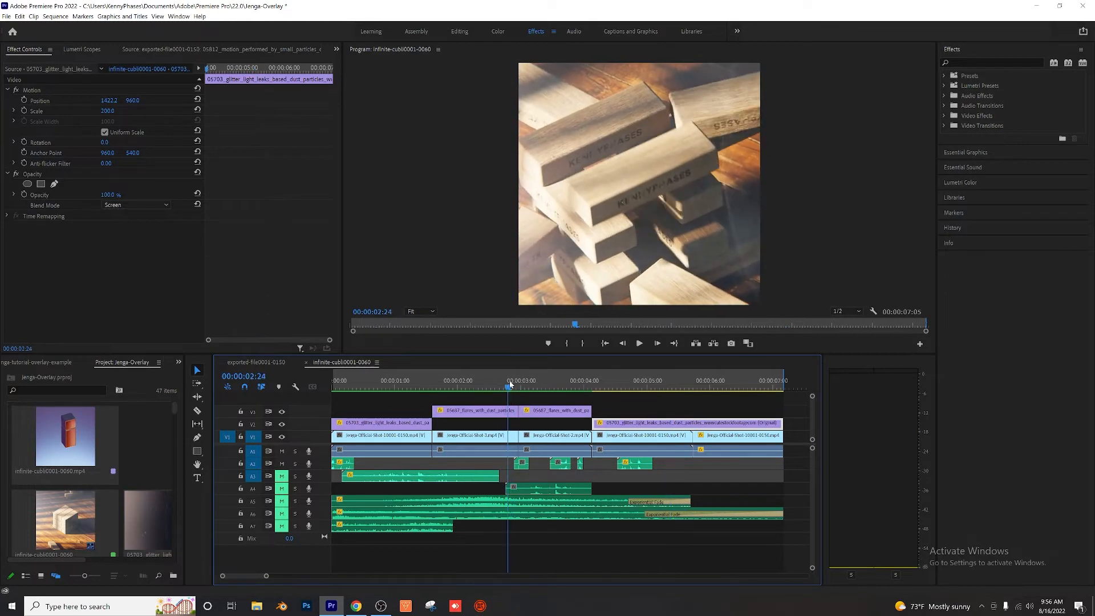
pyautogui.moveTo(510, 384); pyautogui.dragTo(512, 385)
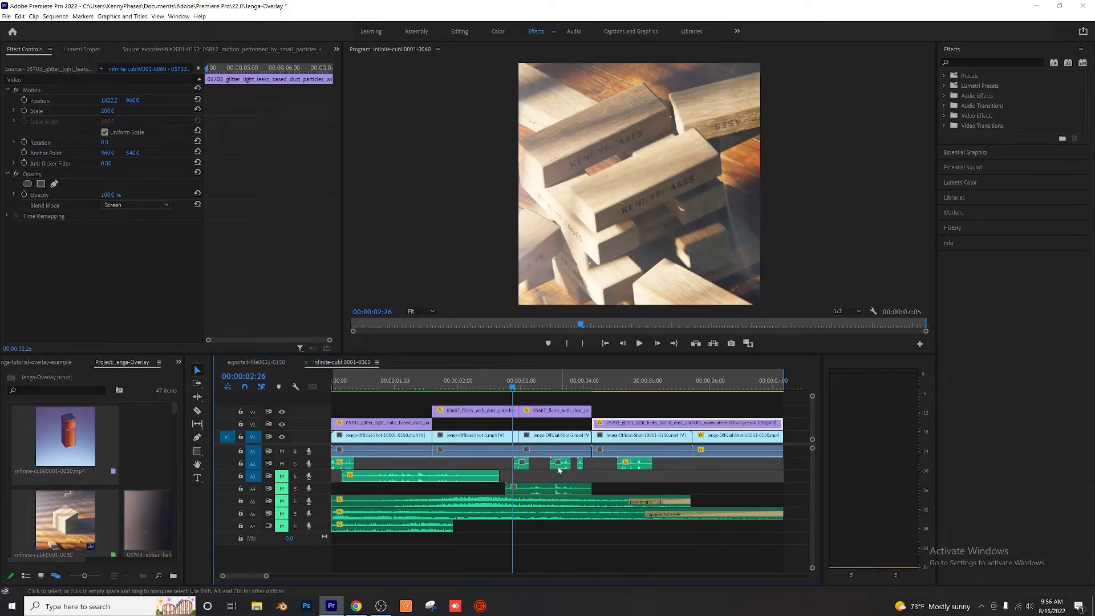
pyautogui.press('space')
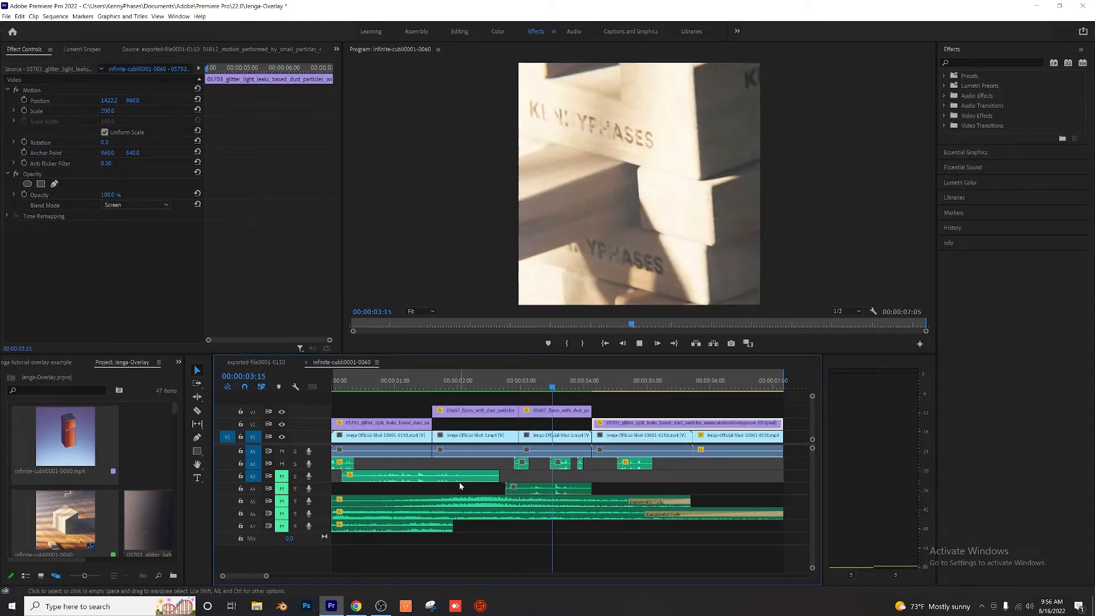
pyautogui.moveTo(515, 380); pyautogui.dragTo(505, 380)
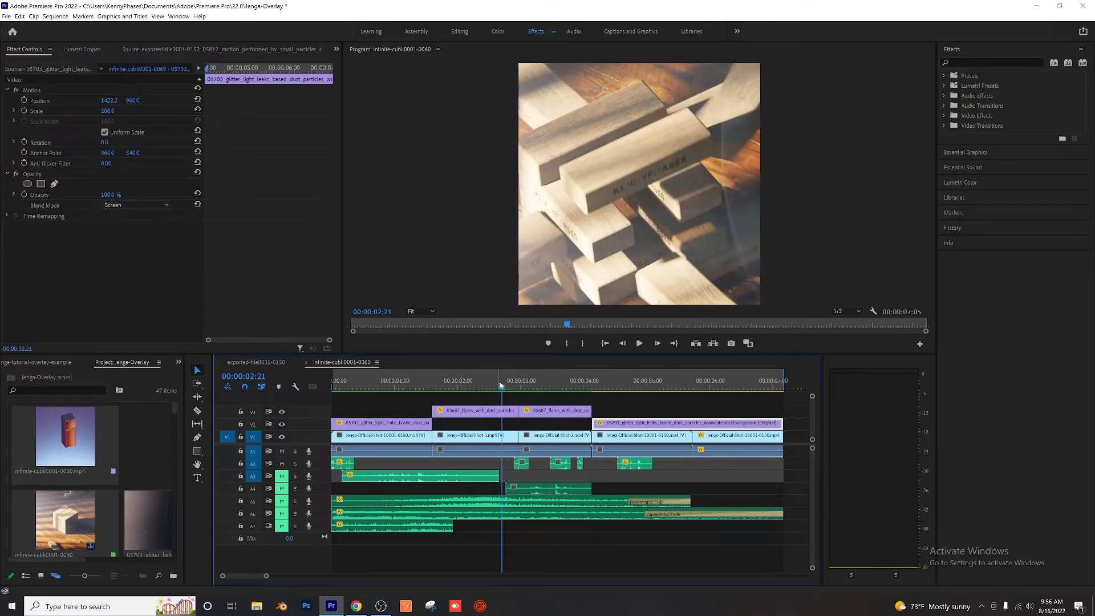
# Step: Play the close-up shots from 00:00:02:21 and the sequence from its start to hear the block sounds on track A2
pyautogui.press('space')
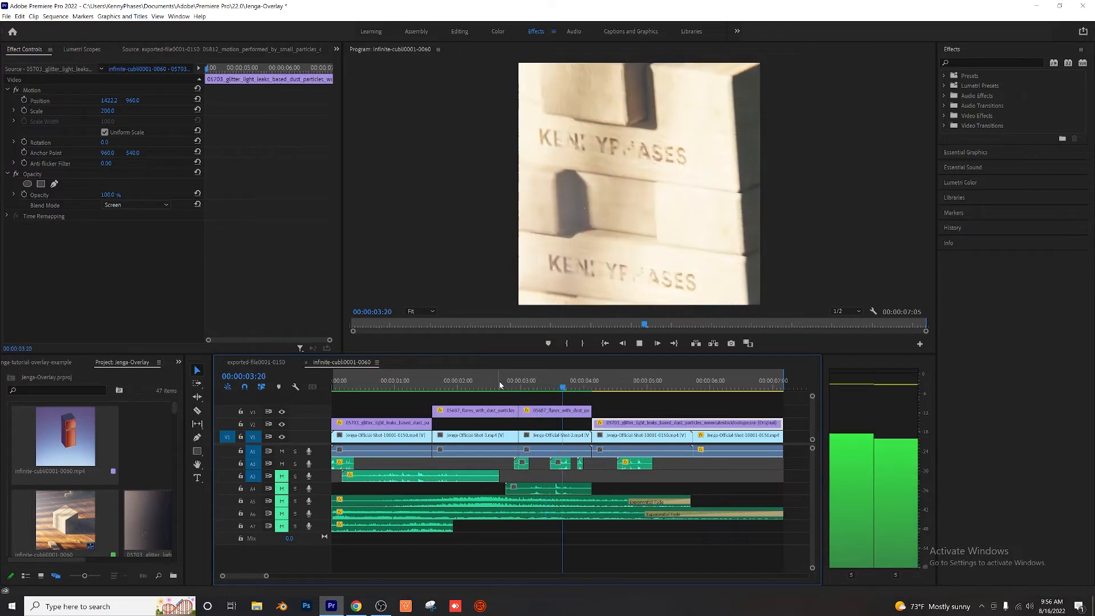
pyautogui.press('space')
pyautogui.press('Home')
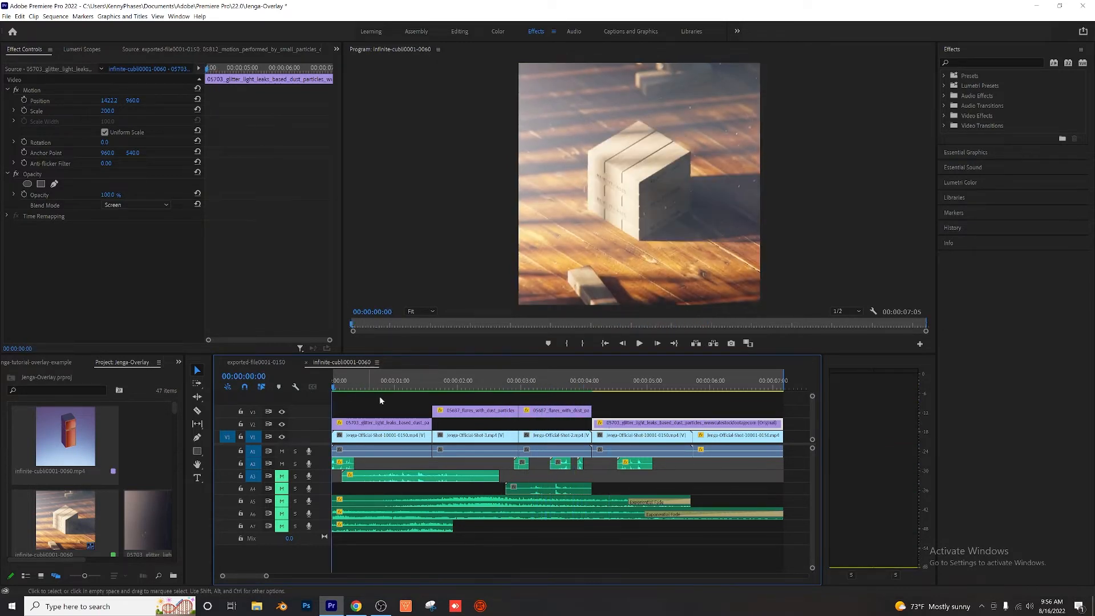
pyautogui.press('space')
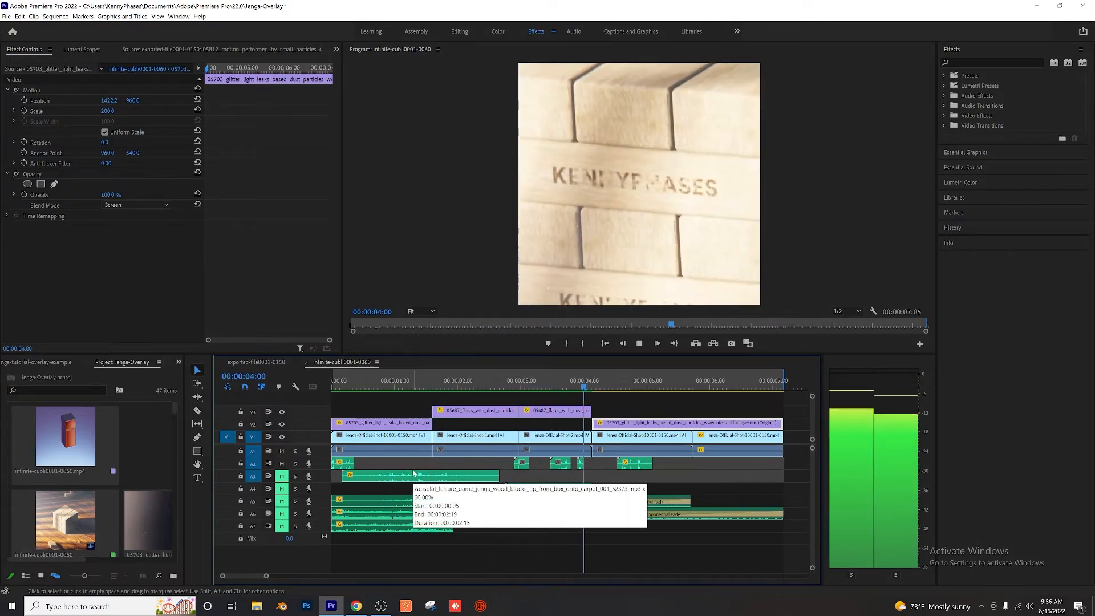
pyautogui.press('space')
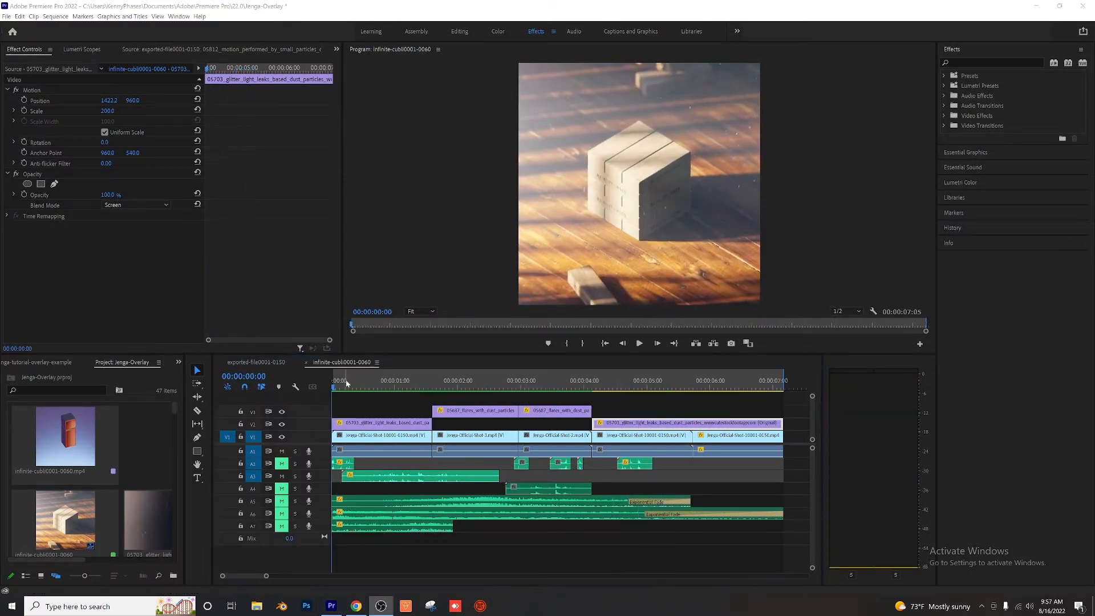
# Step: Play the opening part of the sequence repeatedly to hear the falling wood blocks clip on track A3 alone
pyautogui.click(334, 386)
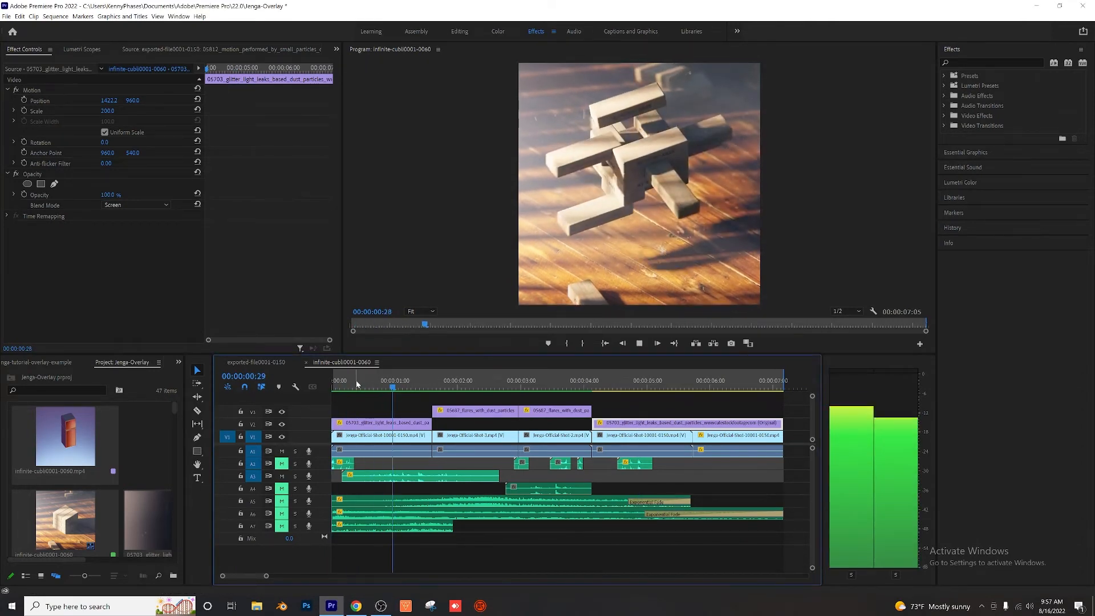
pyautogui.press('space')
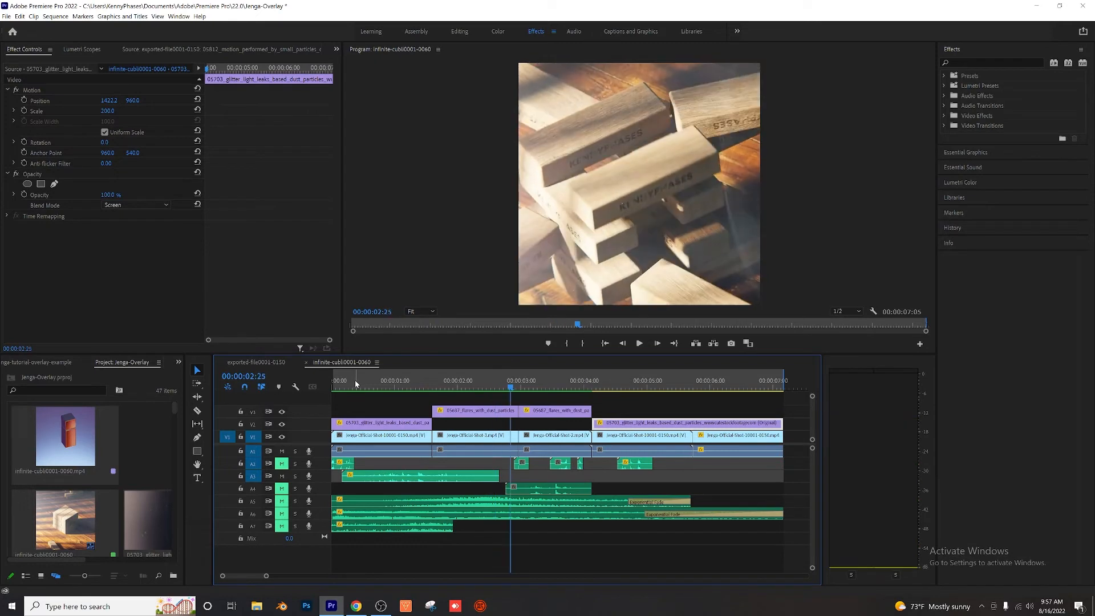
pyautogui.press('Home')
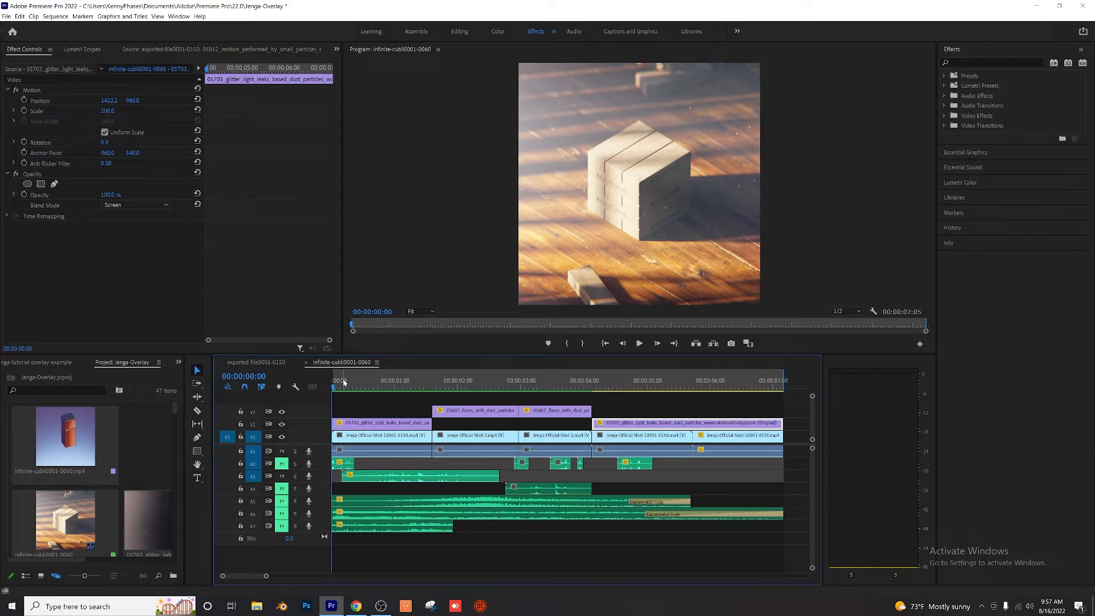
pyautogui.press('space')
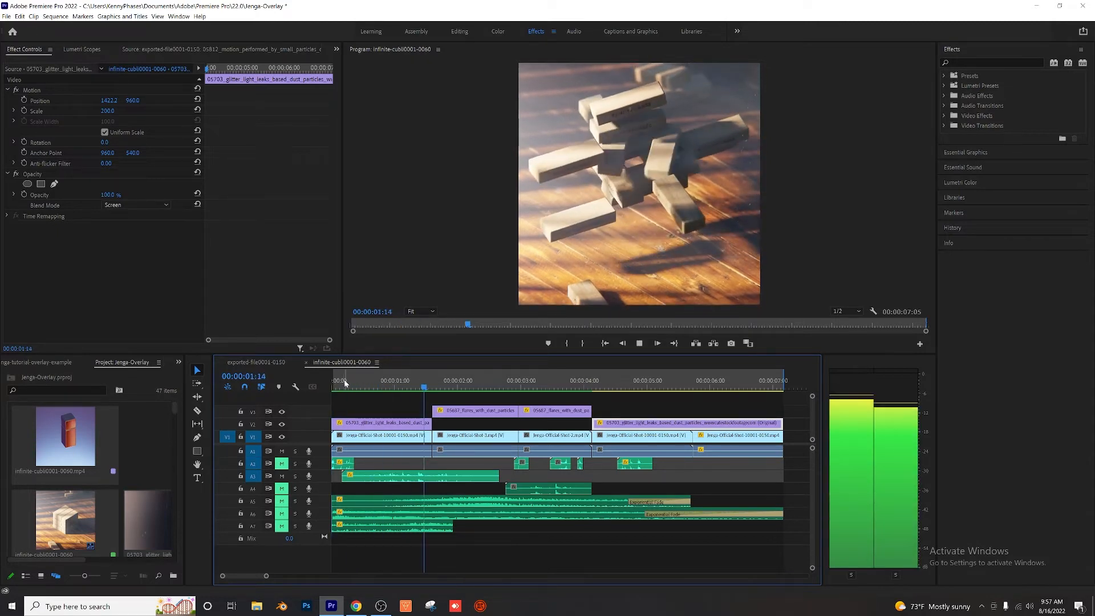
pyautogui.press('space')
pyautogui.moveTo(345, 381); pyautogui.dragTo(339, 388)
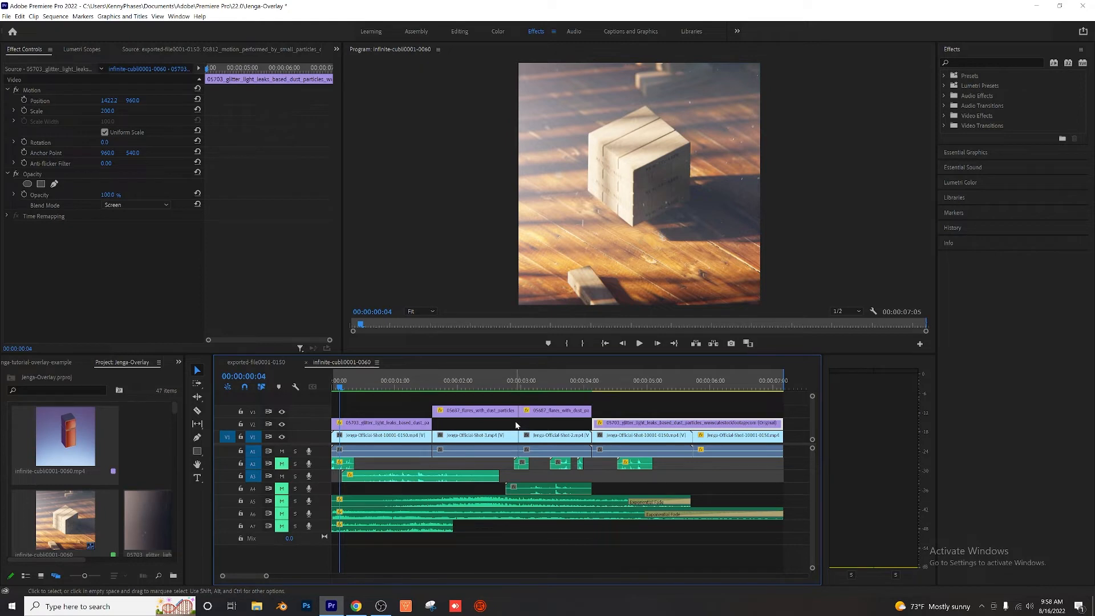
pyautogui.press('space')
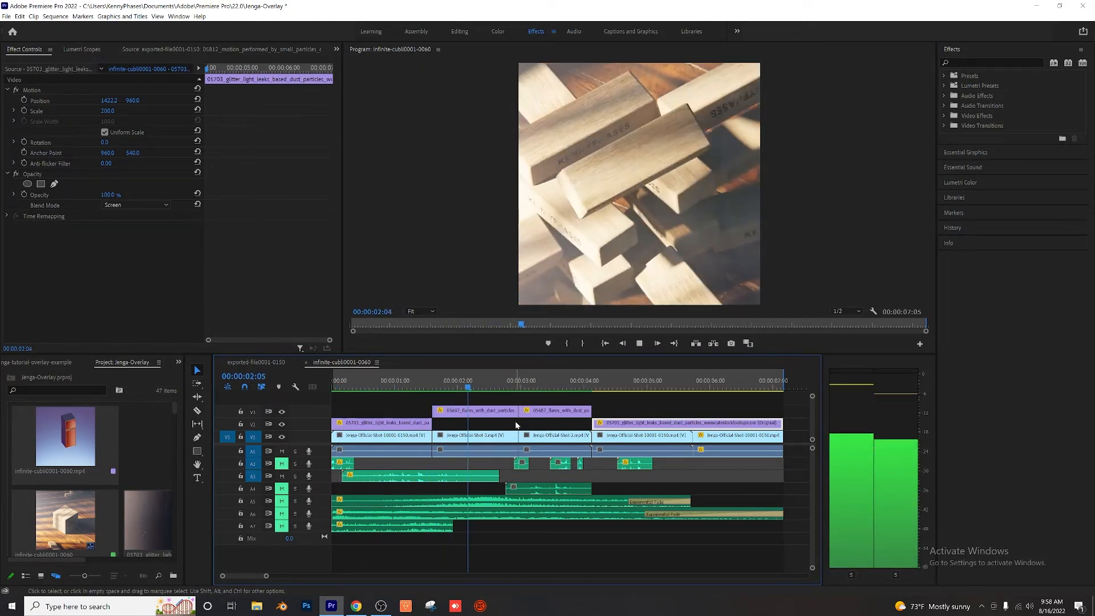
pyautogui.press('space')
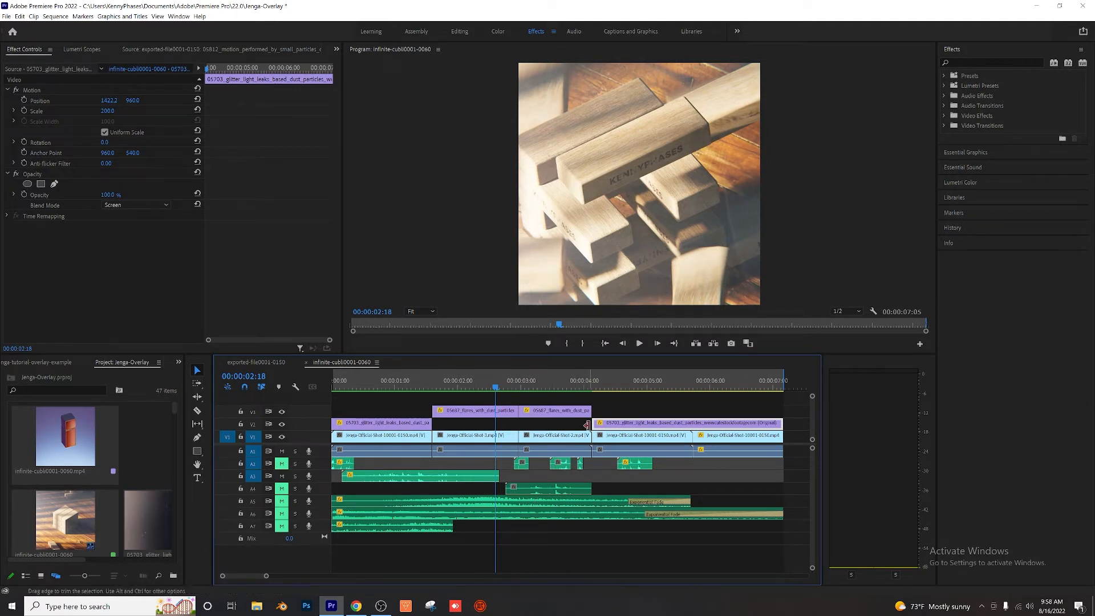
# Step: Play the close-up shots from around 00:00:02:17 repeatedly to hear the sound clip on track A4 alone
pyautogui.press('Left')
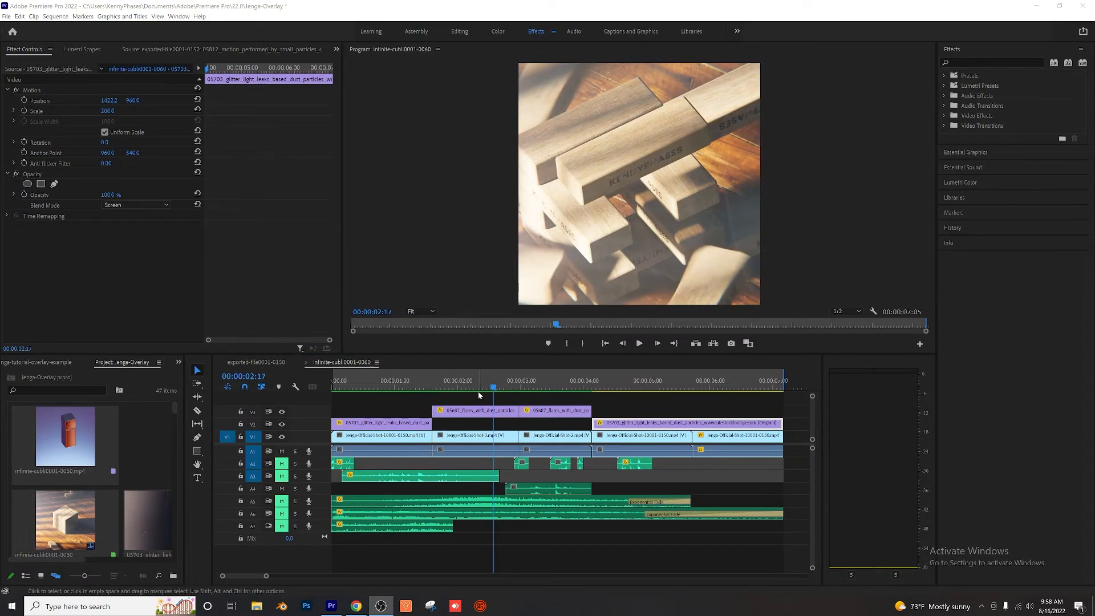
pyautogui.click(495, 385)
pyautogui.press('Left')
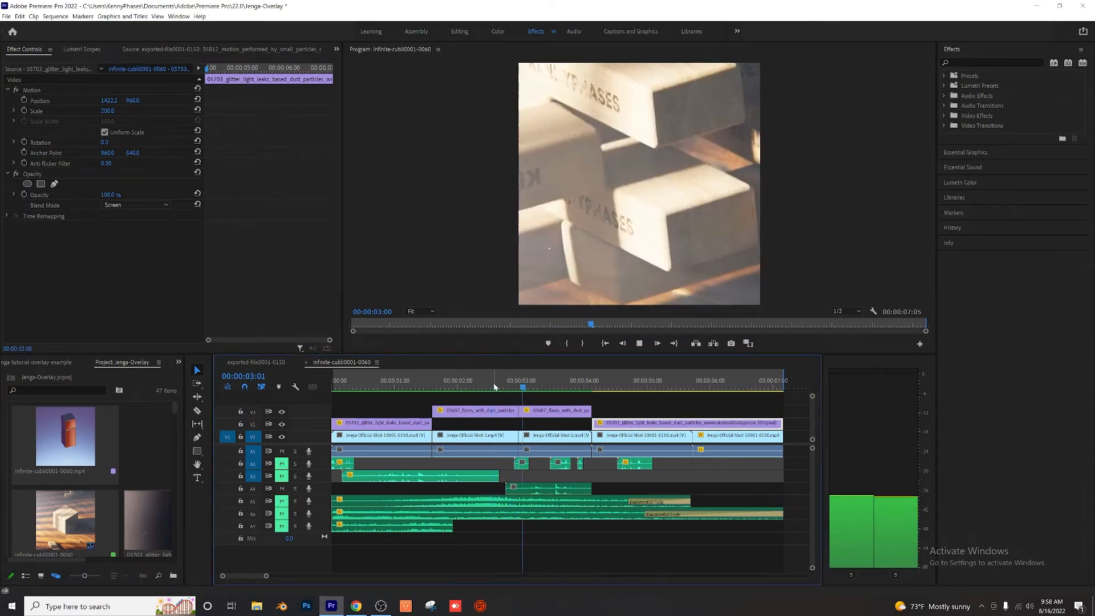
pyautogui.press('space')
pyautogui.click(493, 386)
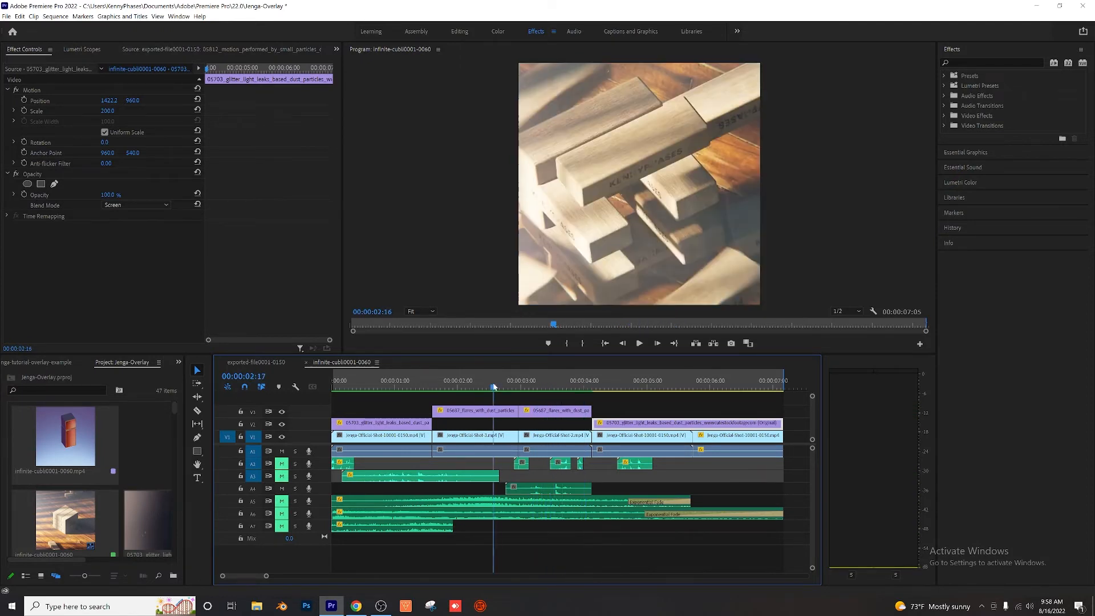
pyautogui.press('space')
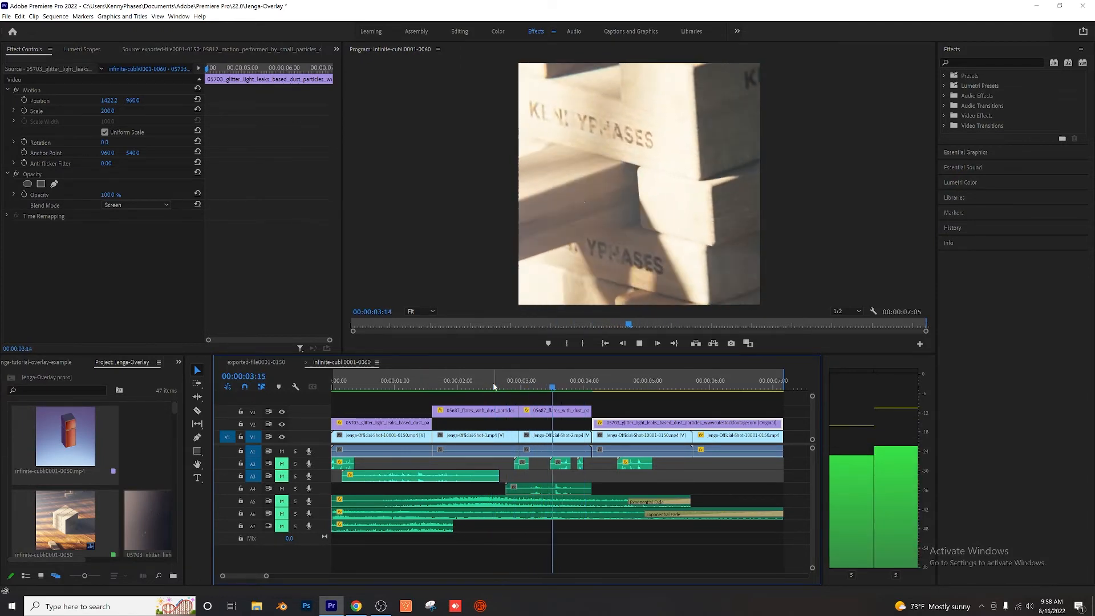
pyautogui.press('space')
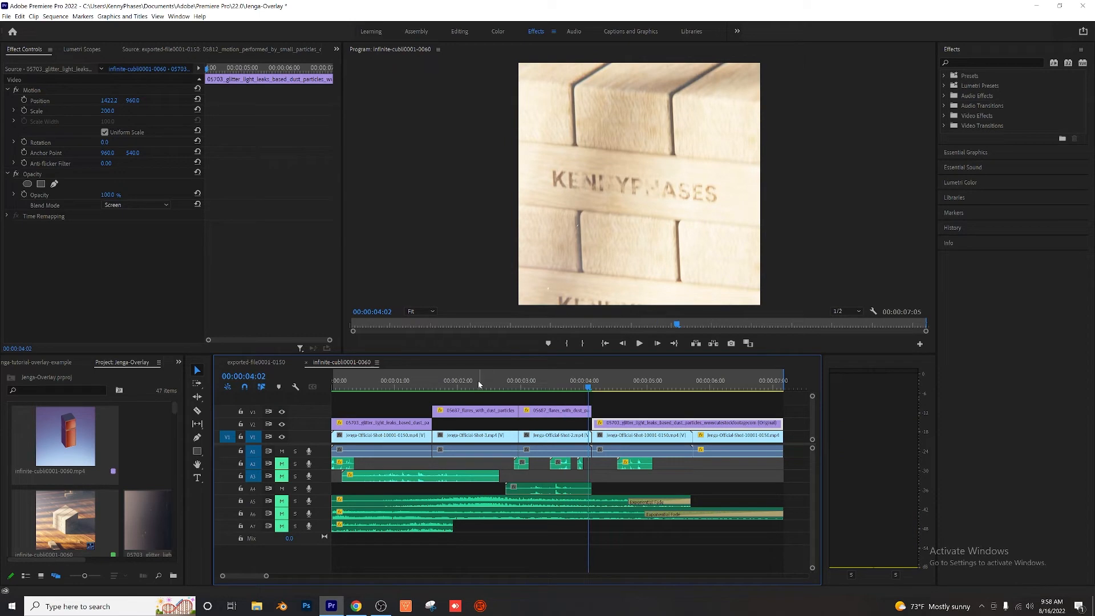
pyautogui.moveTo(494, 381)
pyautogui.mouseDown()
pyautogui.moveTo(427, 383)
pyautogui.moveTo(477, 390)
pyautogui.mouseUp()
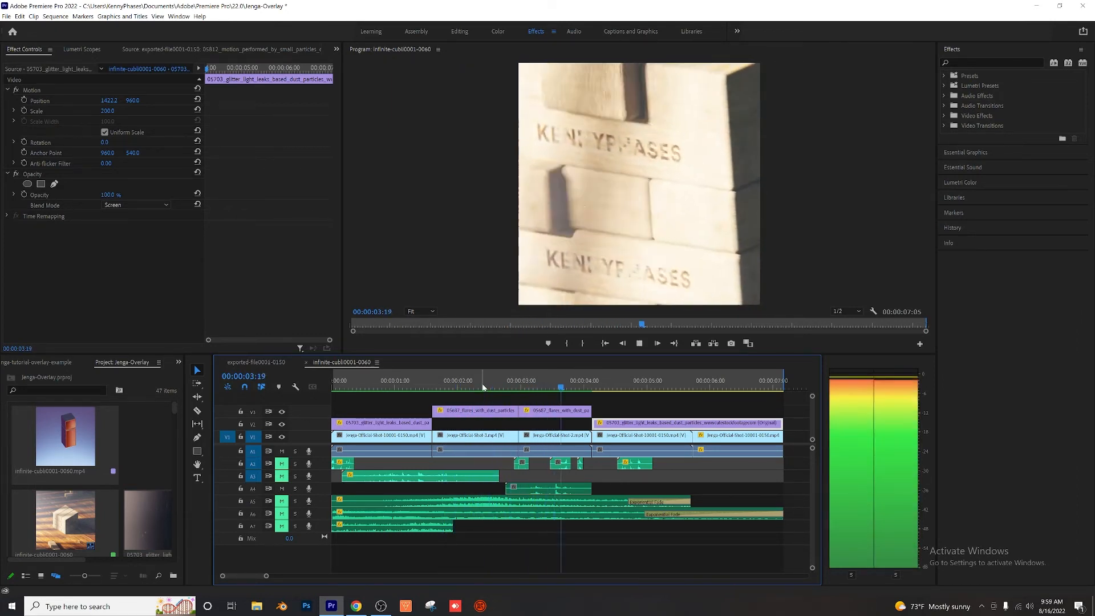
pyautogui.press('space')
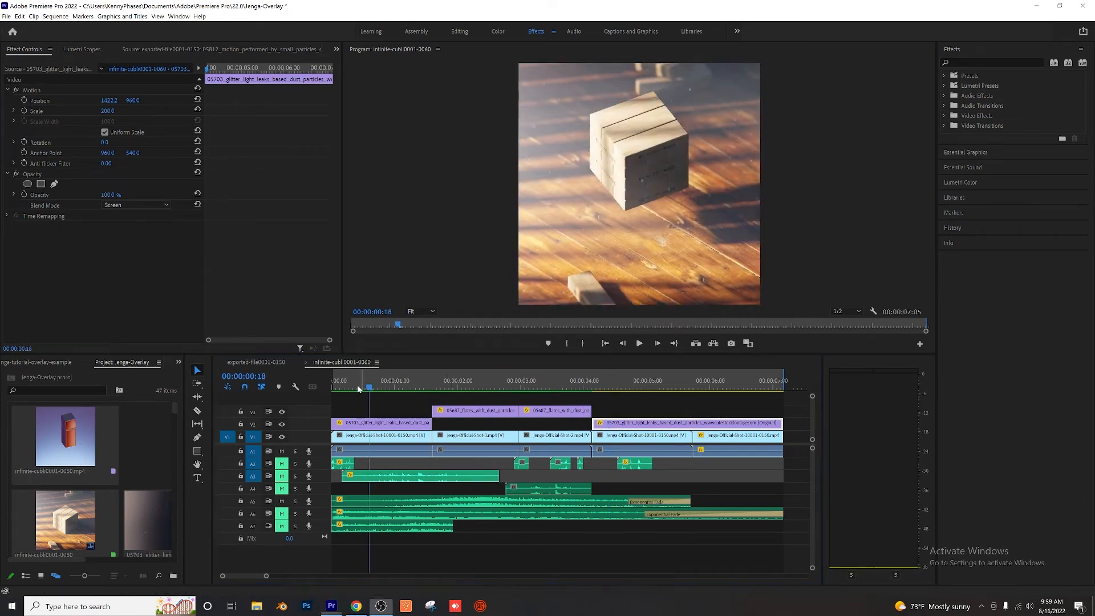
# Step: Play the sequence twice from 00:00:00:00 to hear the long sound layer on track A5 alone
pyautogui.moveTo(365, 387); pyautogui.dragTo(305, 389)
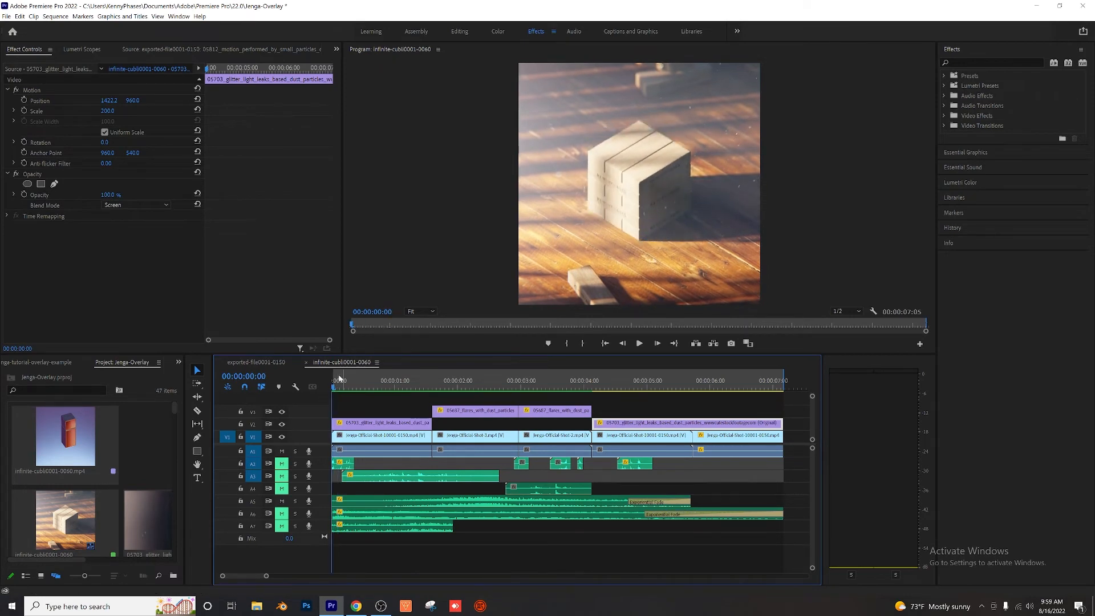
pyautogui.press('space')
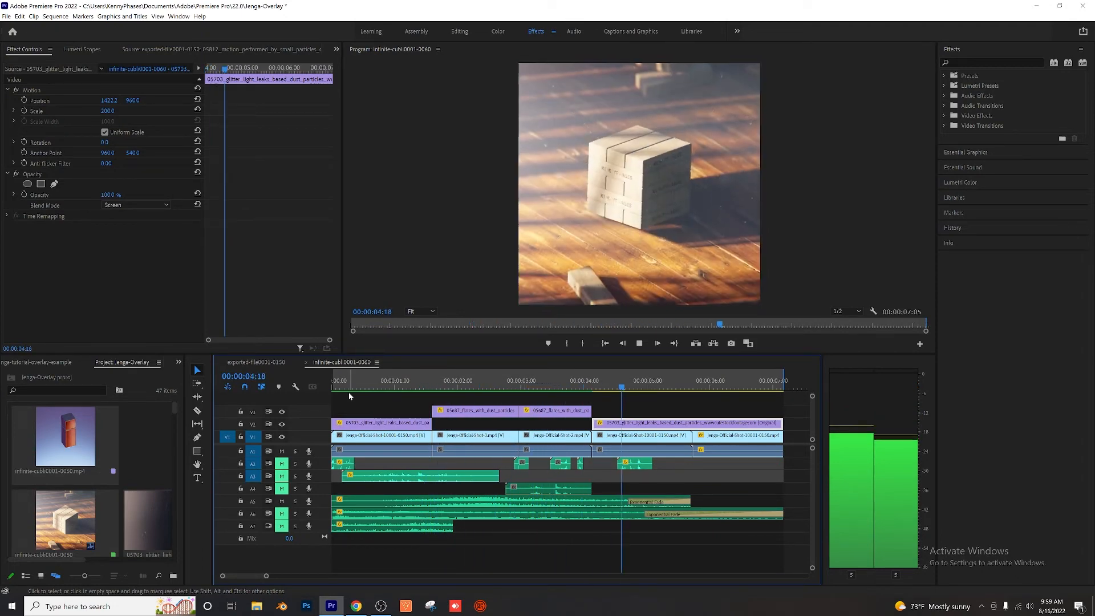
pyautogui.press('space')
pyautogui.moveTo(347, 380); pyautogui.dragTo(327, 377)
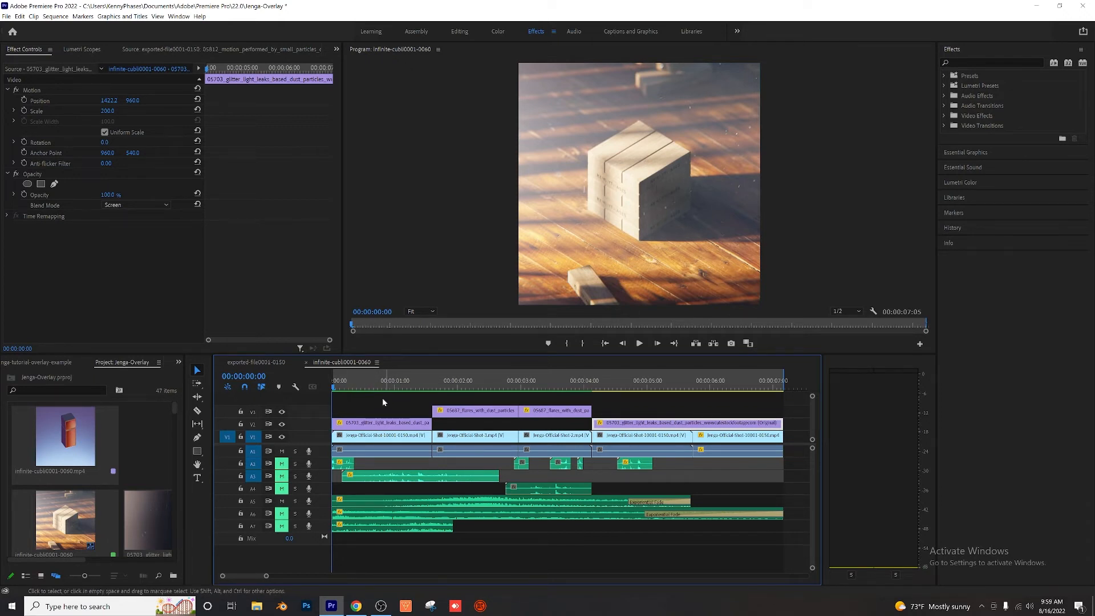
pyautogui.press('space')
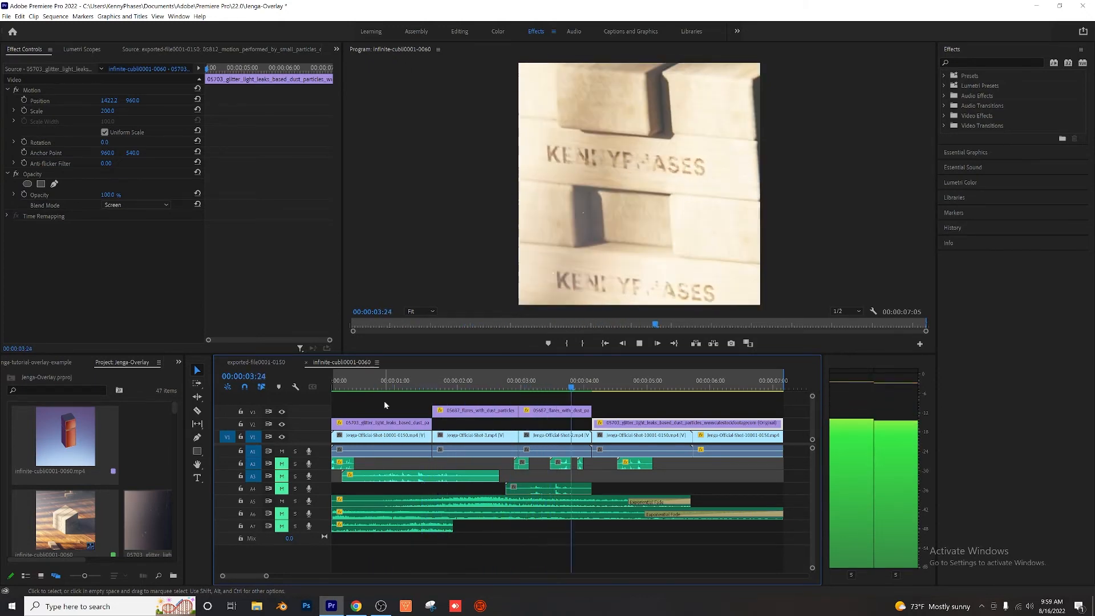
pyautogui.press('space')
# Step: Play the sequence from its start to hear the sound layer on track A6 alone, ending back at 00:00:00:00
pyautogui.moveTo(379, 384); pyautogui.dragTo(333, 389)
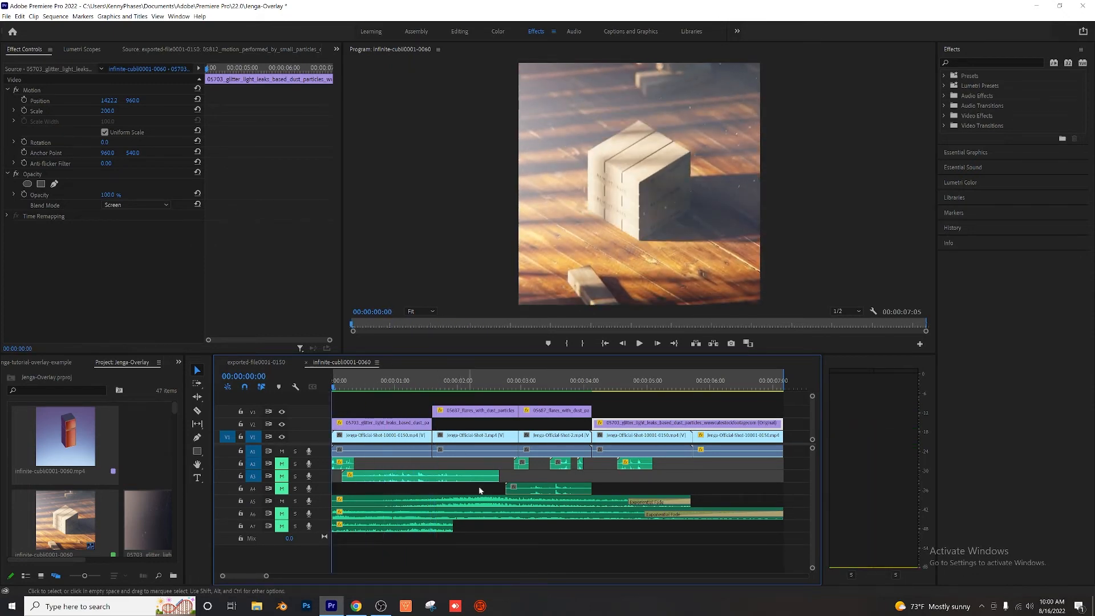
pyautogui.click(338, 386)
pyautogui.press('space')
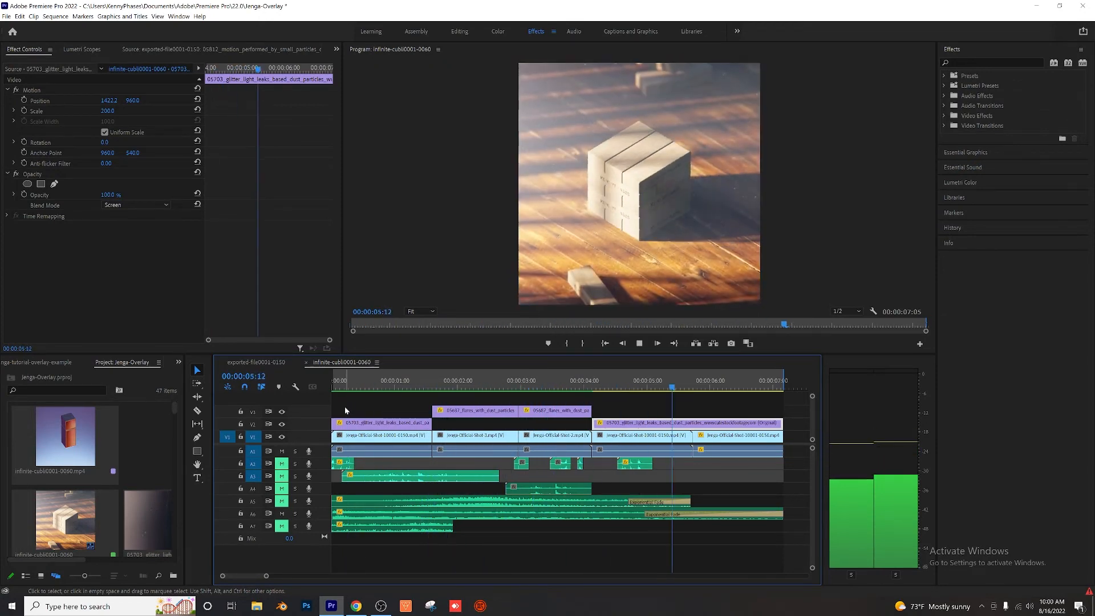
pyautogui.moveTo(342, 384); pyautogui.dragTo(320, 381)
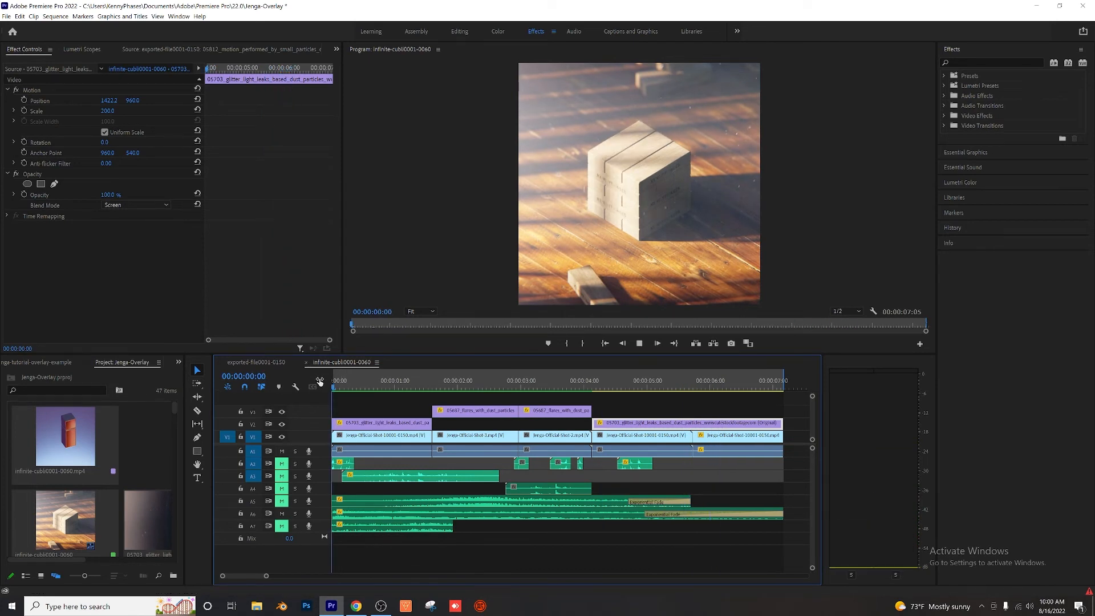
pyautogui.press('space')
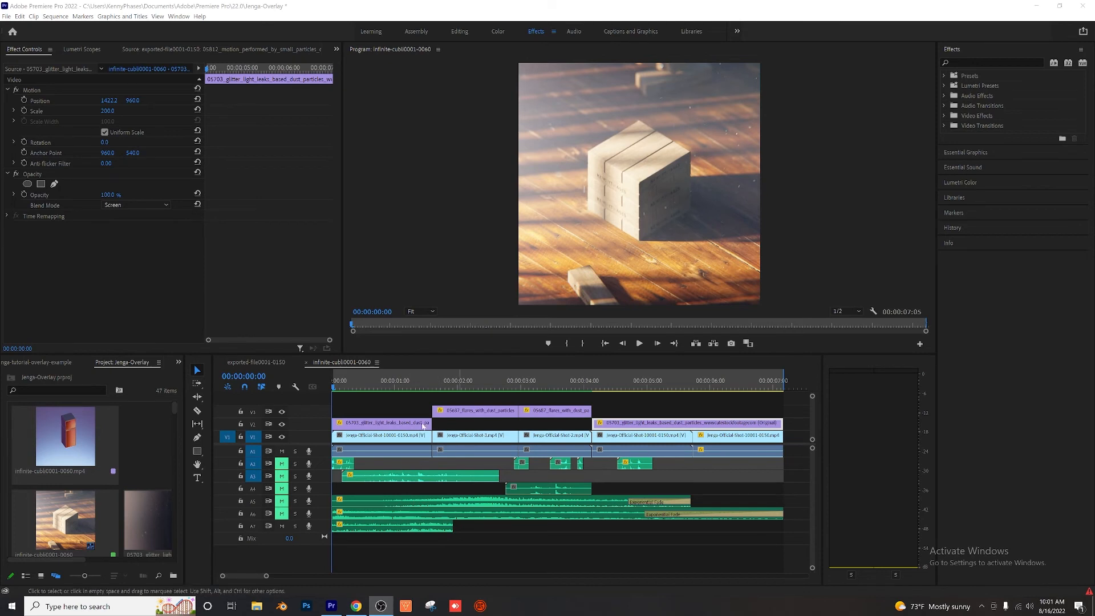
# Step: Play the opening shot several times from the sequence's start to hear the sound clip on track A7 alone
pyautogui.click(317, 386)
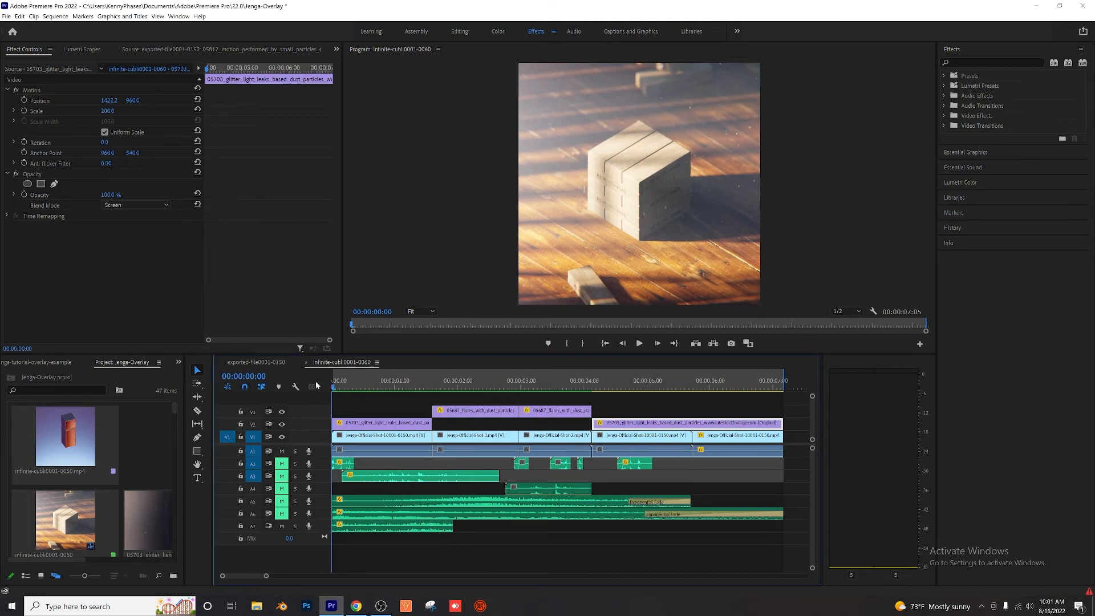
pyautogui.press('space')
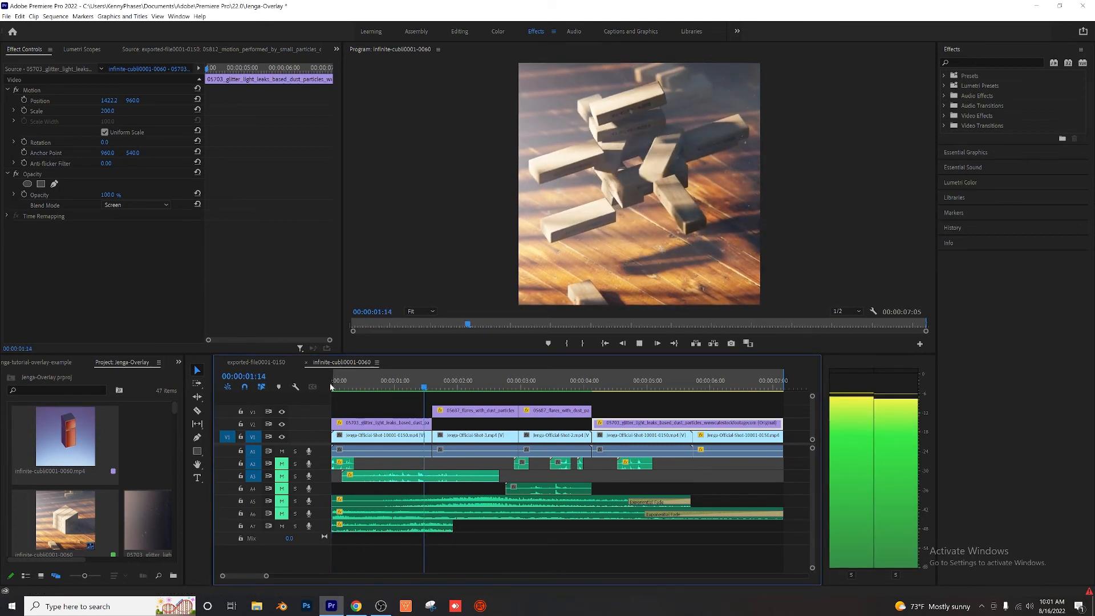
pyautogui.press('space')
pyautogui.moveTo(409, 383); pyautogui.dragTo(323, 379)
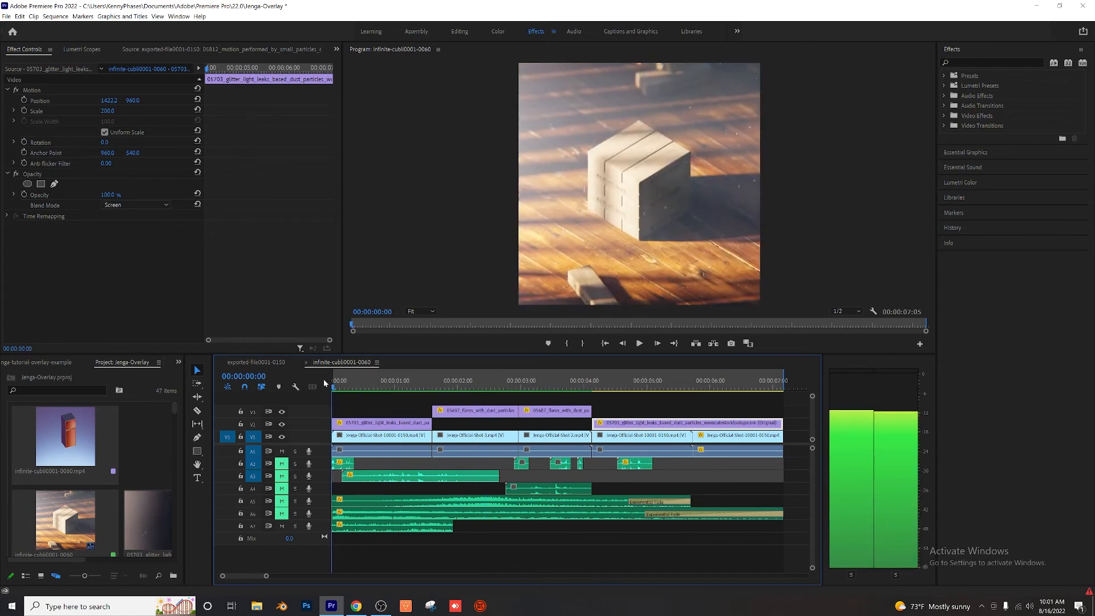
pyautogui.press('space')
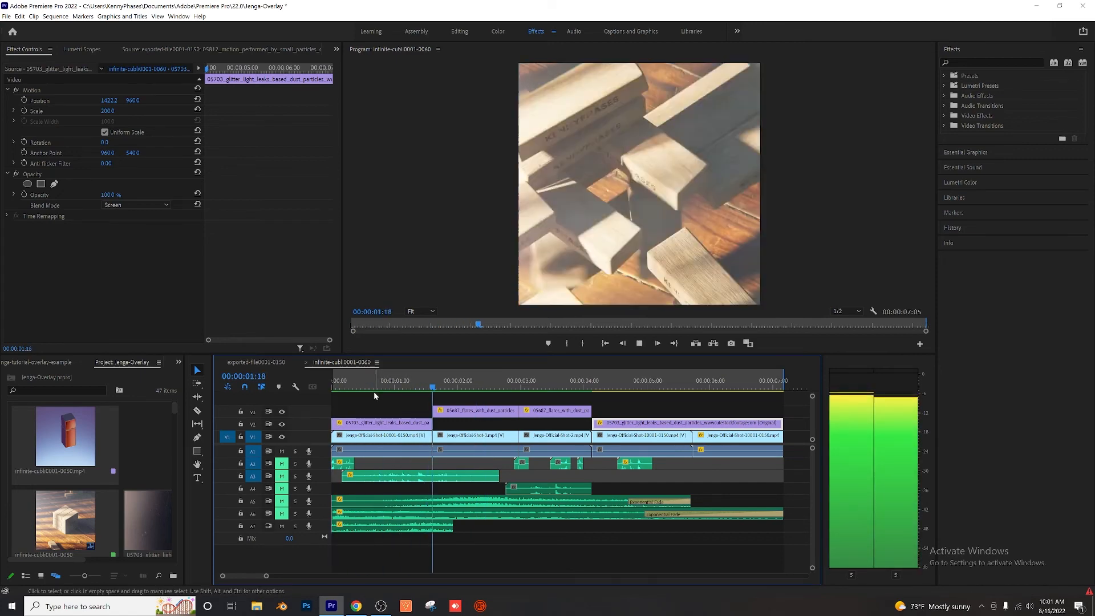
pyautogui.press('space')
pyautogui.moveTo(374, 392); pyautogui.dragTo(322, 379)
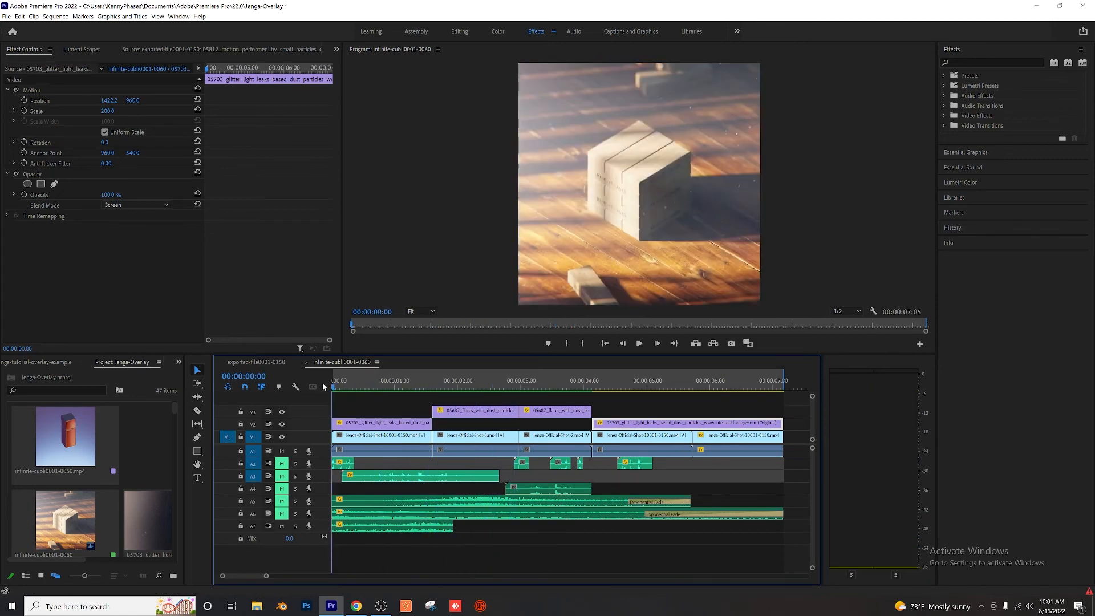
pyautogui.press('space')
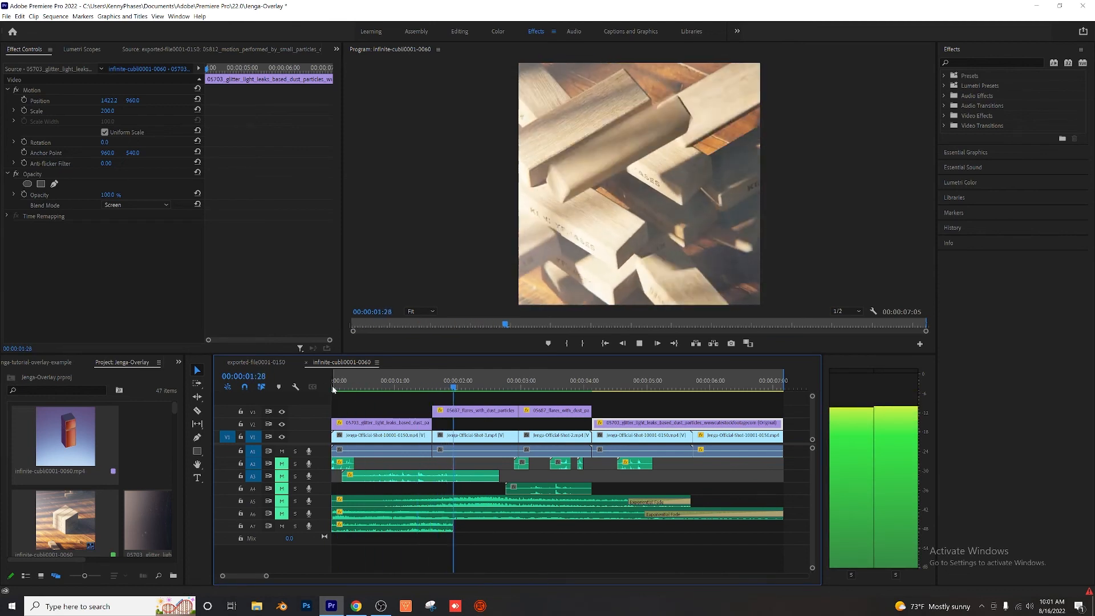
pyautogui.press('space')
pyautogui.moveTo(374, 383); pyautogui.dragTo(334, 379)
pyautogui.press('space')
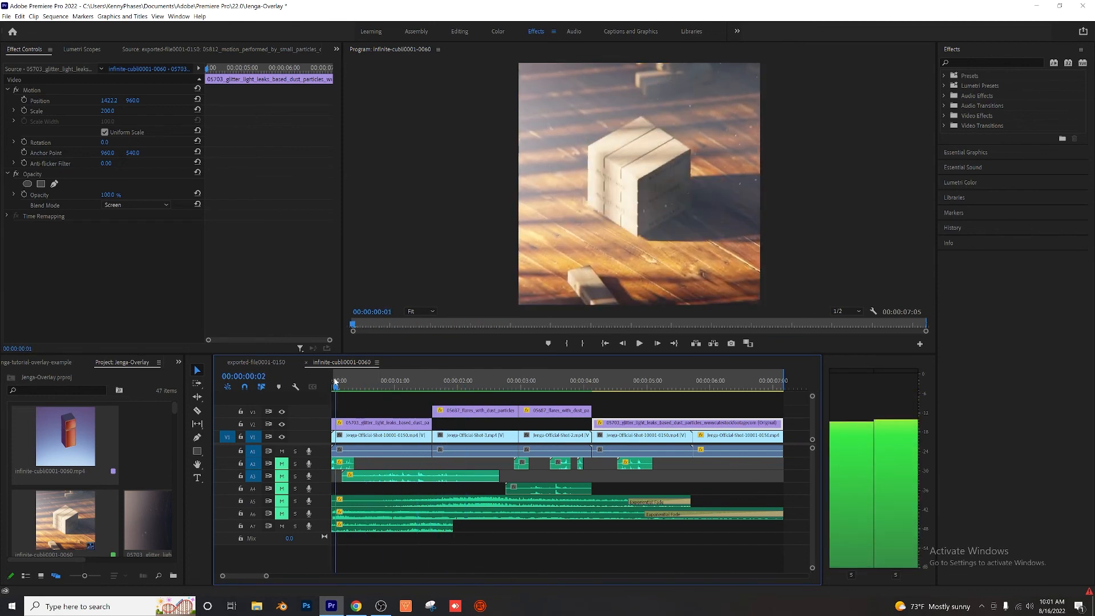
pyautogui.press('space')
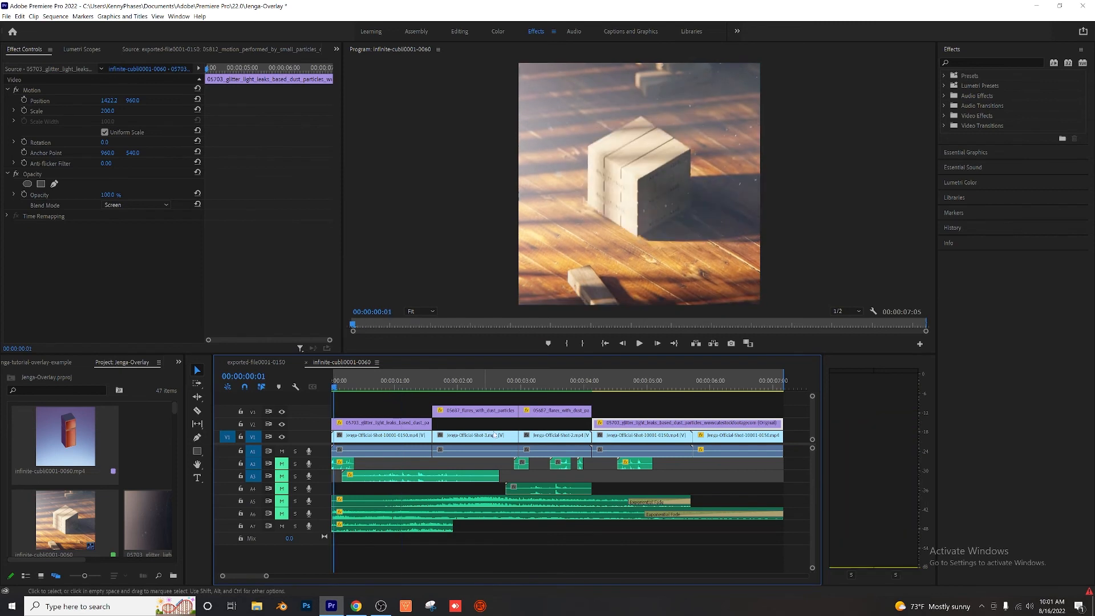
# Step: Unmute audio tracks A2 to A6
pyautogui.click(282, 513)
pyautogui.click(282, 501)
pyautogui.click(281, 488)
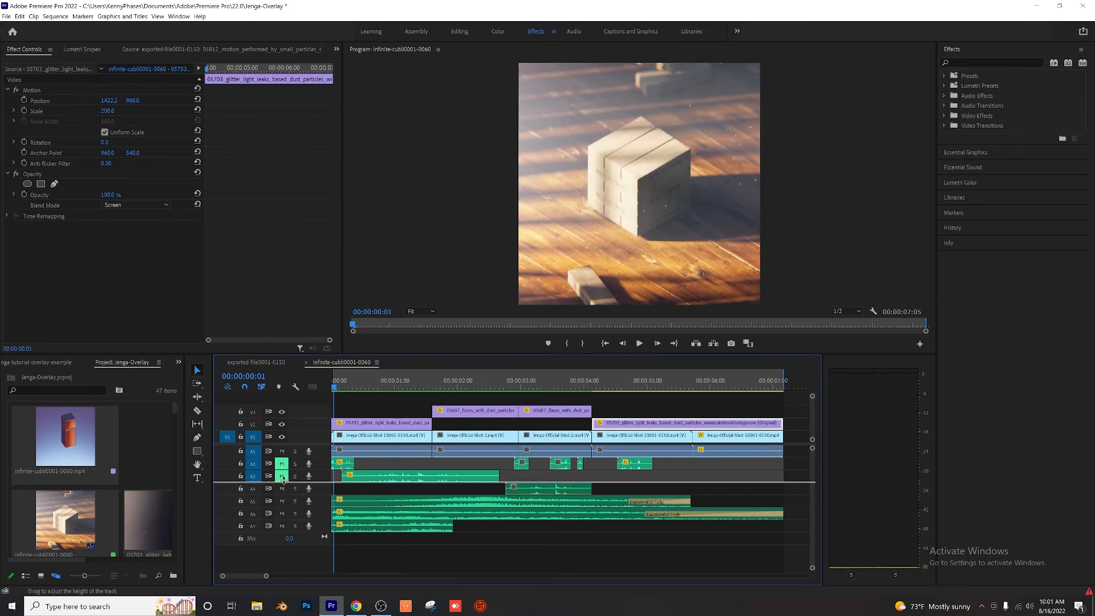
pyautogui.click(282, 475)
pyautogui.click(282, 463)
# Step: Play the whole sequence from its start with all audio tracks unmuted, and start playback again from the beginning
pyautogui.click(334, 387)
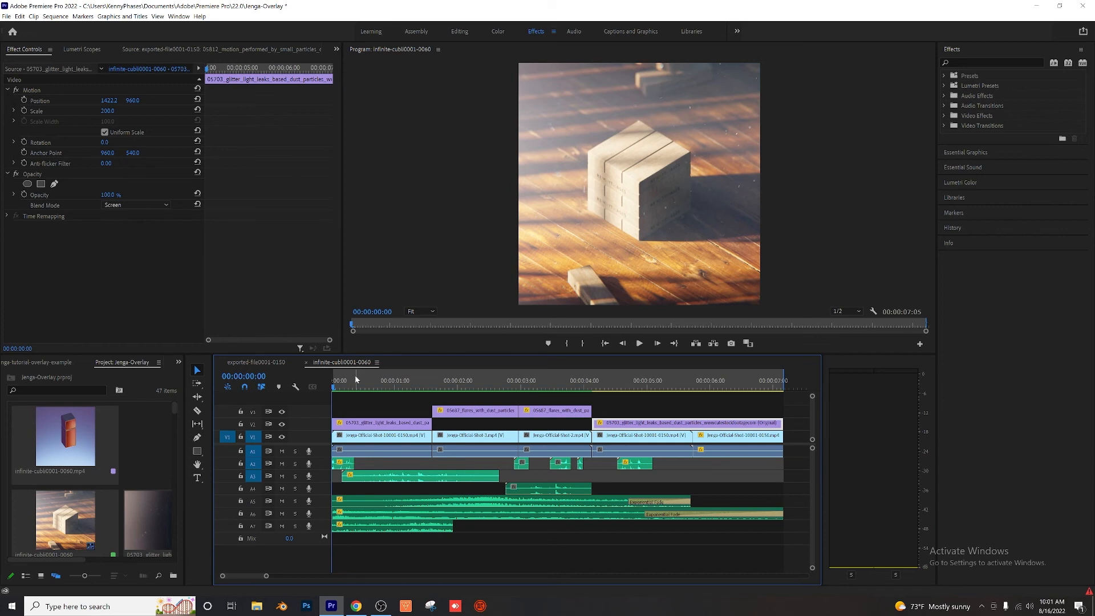
pyautogui.press('space')
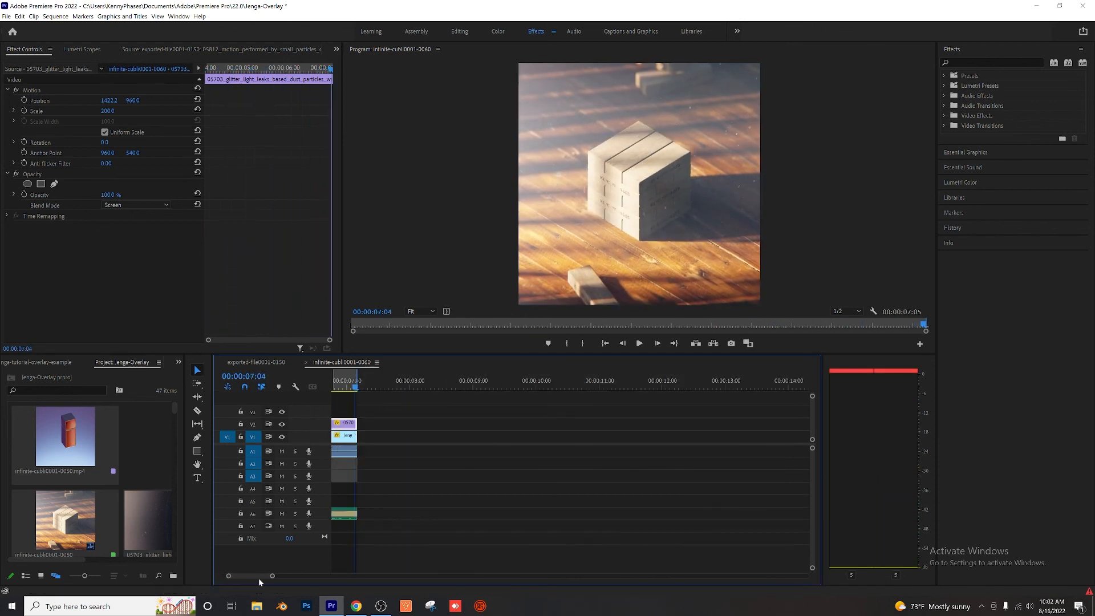
pyautogui.moveTo(257, 578); pyautogui.dragTo(219, 579)
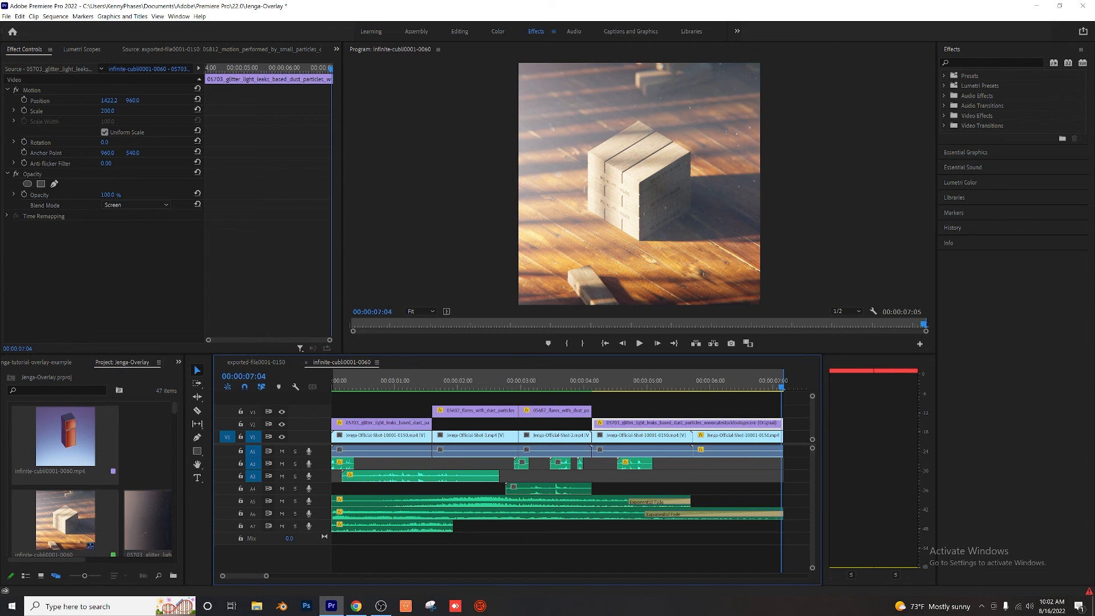
pyautogui.click(341, 383)
pyautogui.press('space')
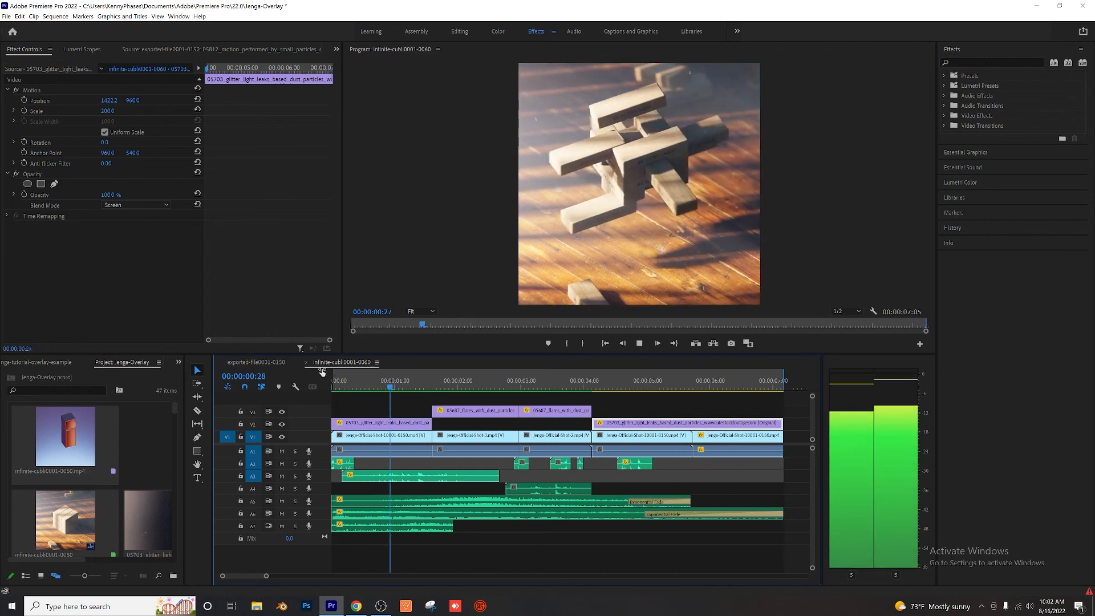